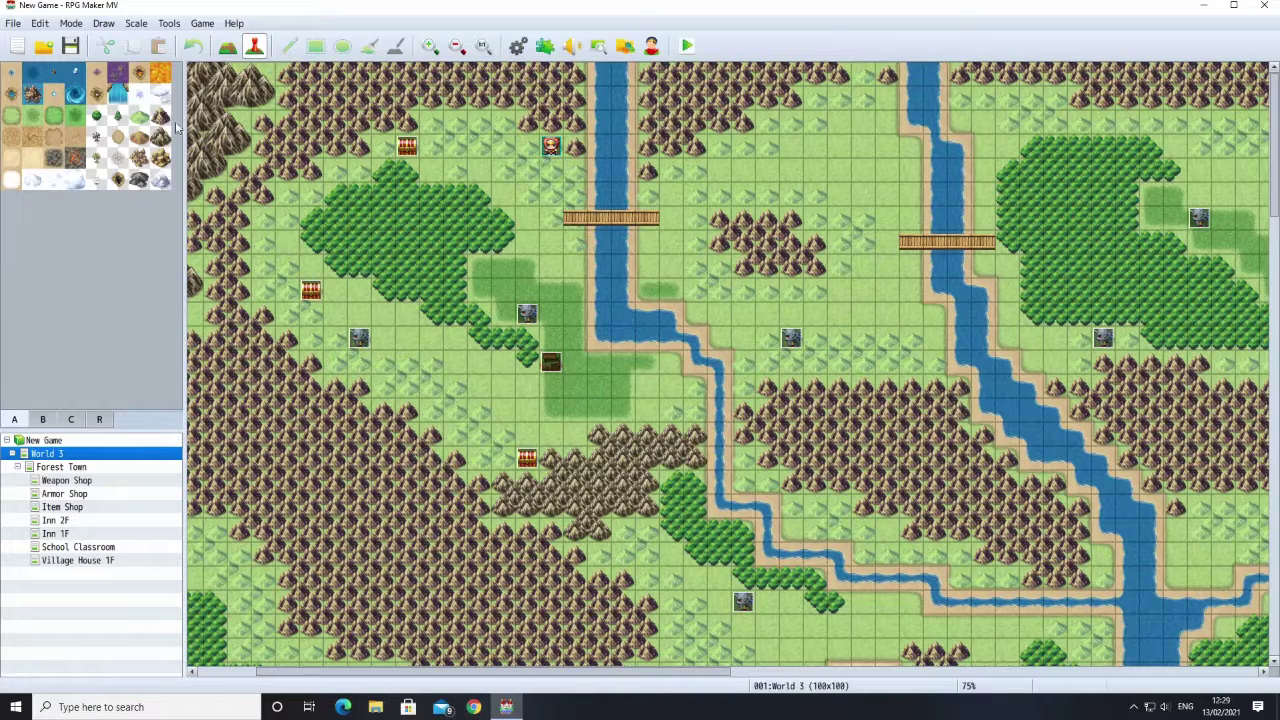
Step: Start a new project and set its name to Project2
{"action": "left_click", "coordinate": [14, 23]}
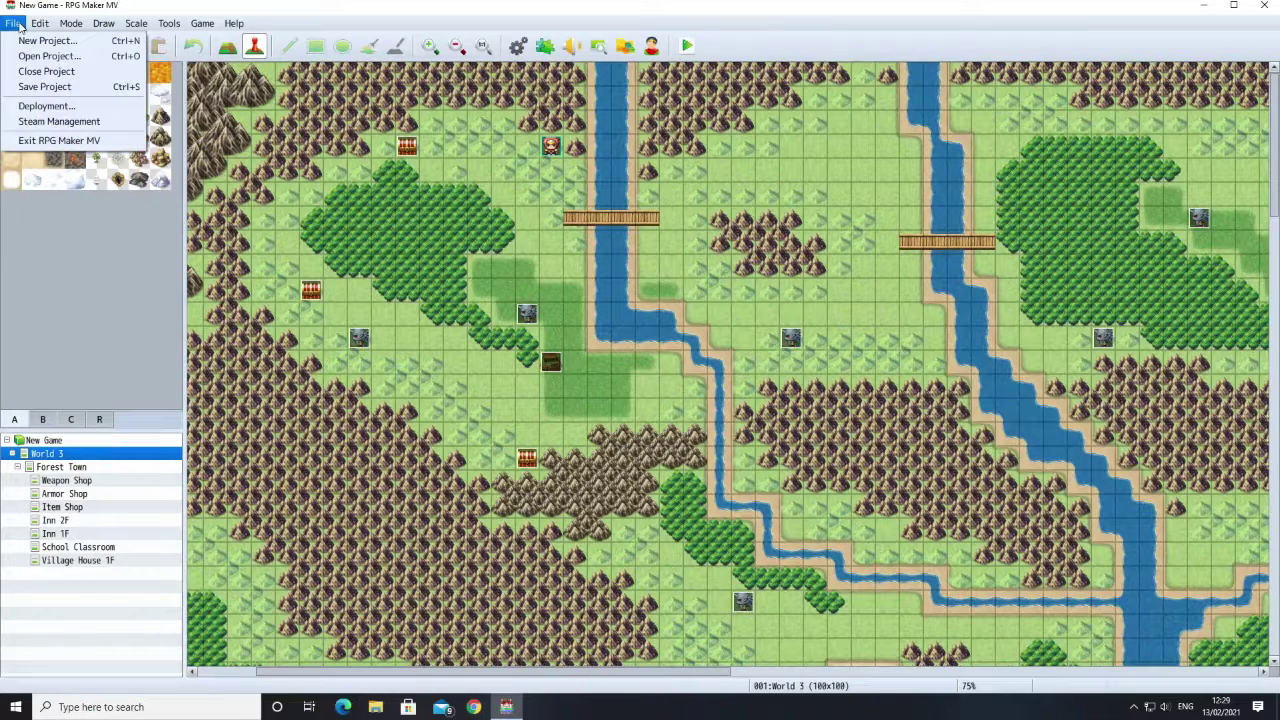
{"action": "left_click", "coordinate": [34, 41]}
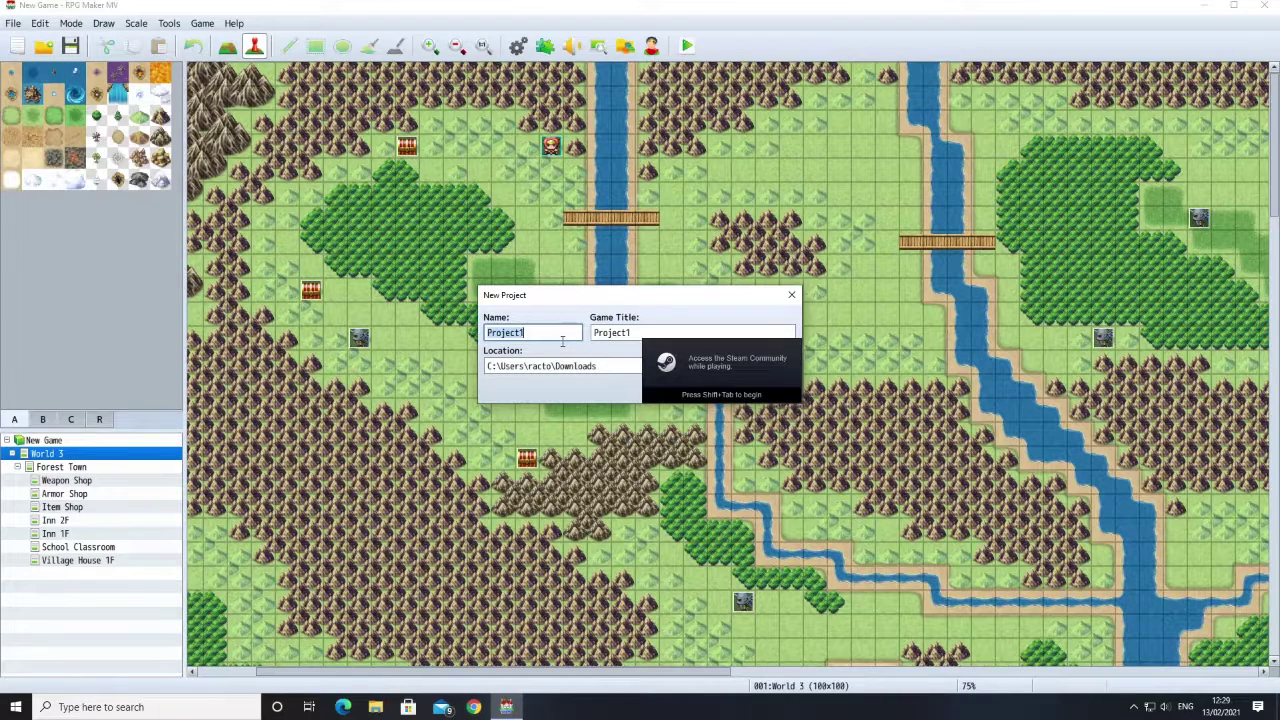
{"action": "left_click", "coordinate": [562, 341]}
{"action": "double_click", "coordinate": [535, 340]}
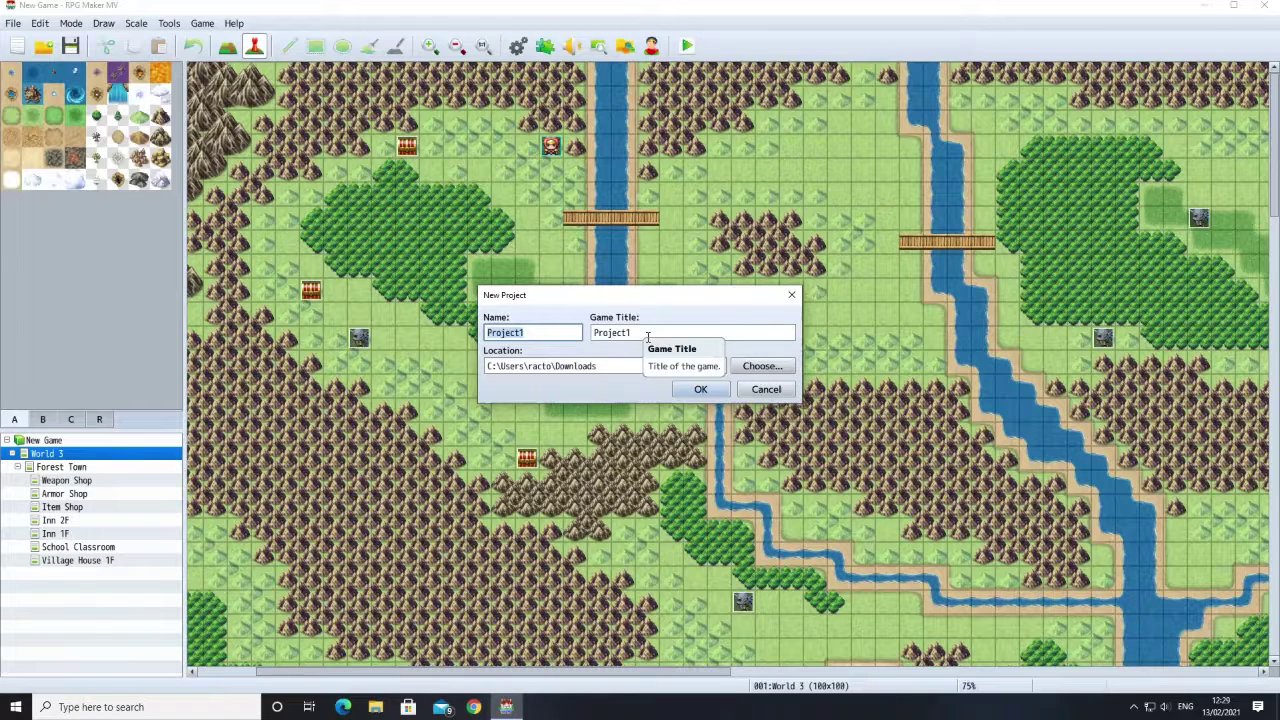
{"action": "left_click", "coordinate": [561, 336]}
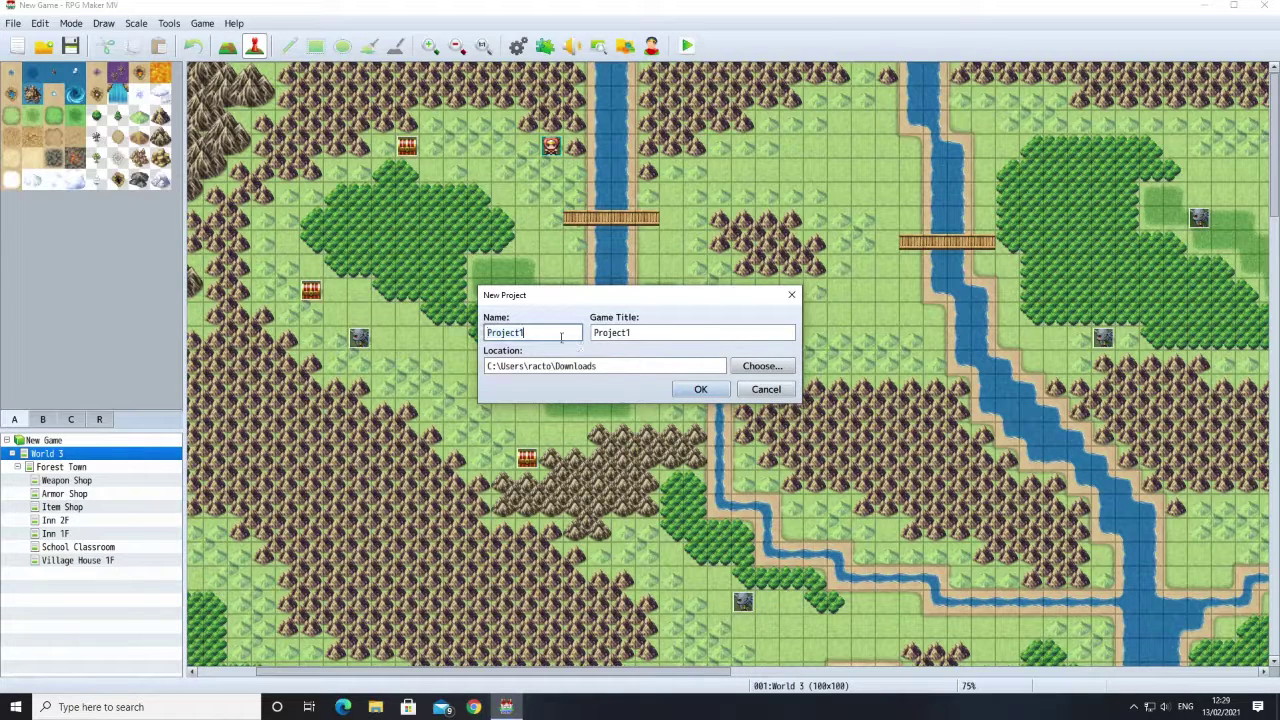
{"action": "key", "text": "BackSpace"}
{"action": "type", "text": "2"}
Step: Set the game title to "Ahhhh This Sucks" and create the project in the Downloads location
{"action": "left_click_drag", "start_coordinate": [675, 337], "coordinate": [588, 340]}
{"action": "left_click", "coordinate": [596, 338]}
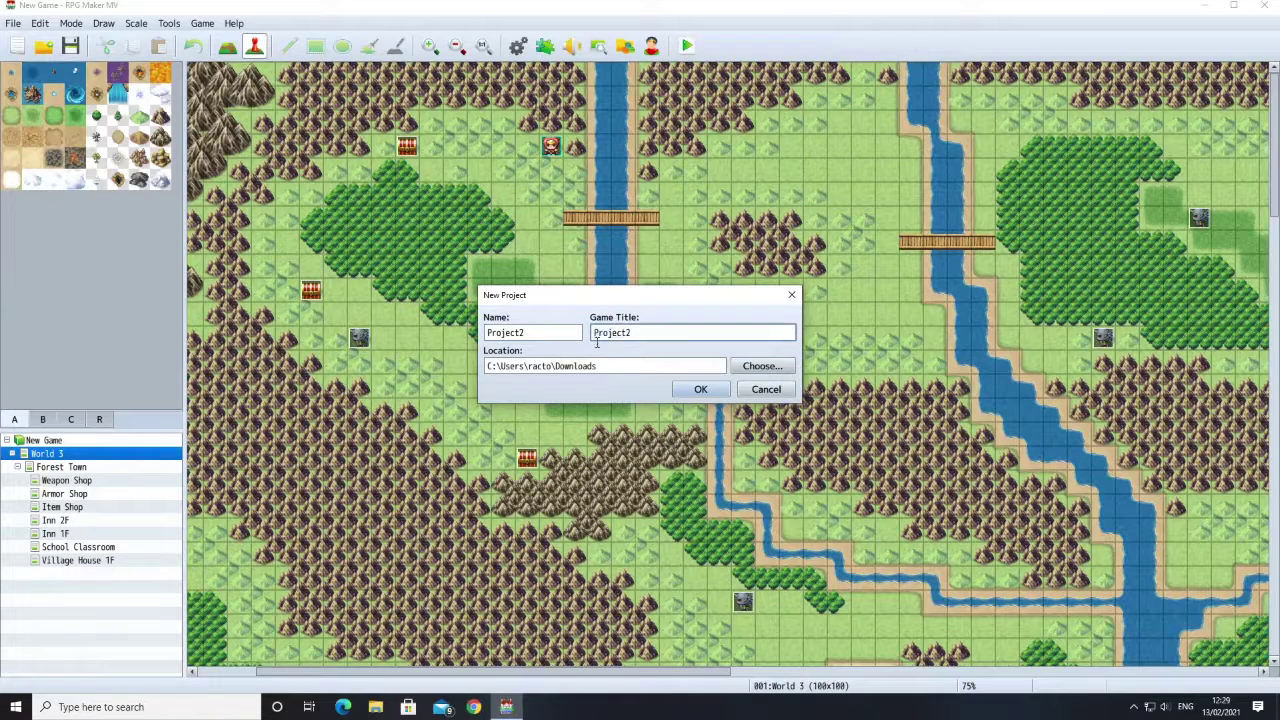
{"action": "double_click", "coordinate": [643, 337]}
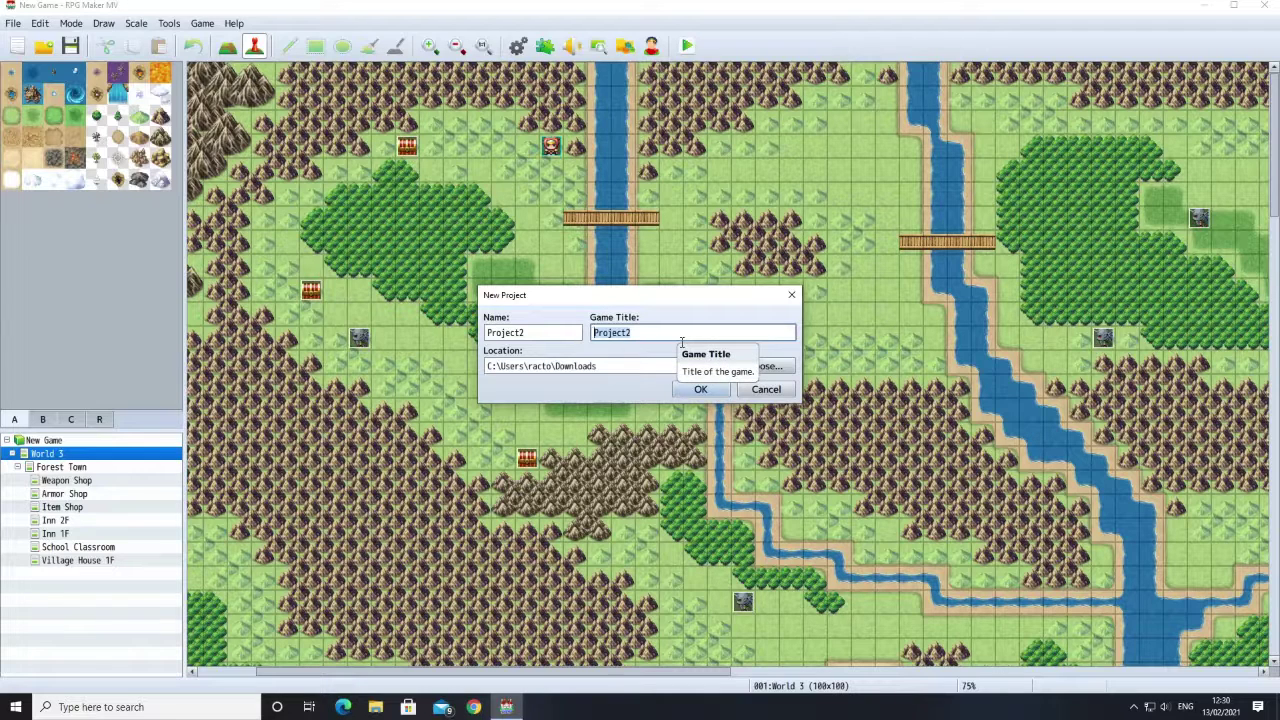
{"action": "type", "text": "Ahhhh"}
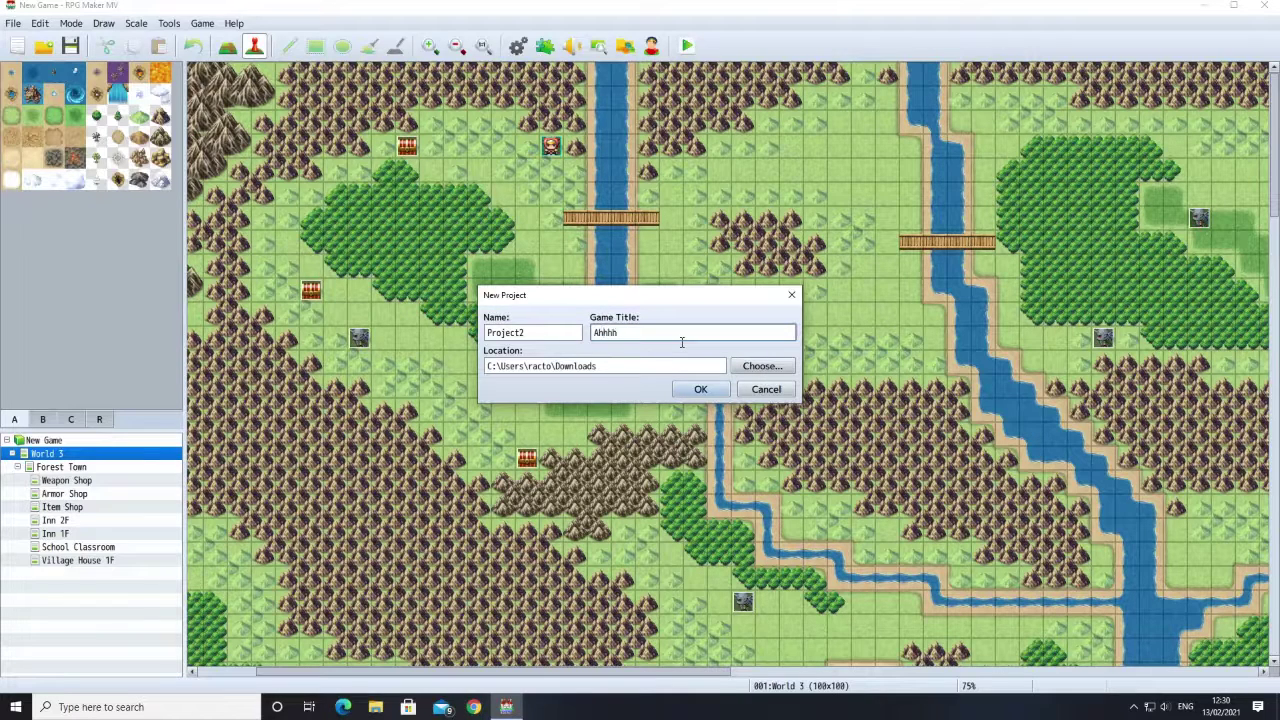
{"action": "type", "text": " This Sucks"}
{"action": "left_click", "coordinate": [701, 390]}
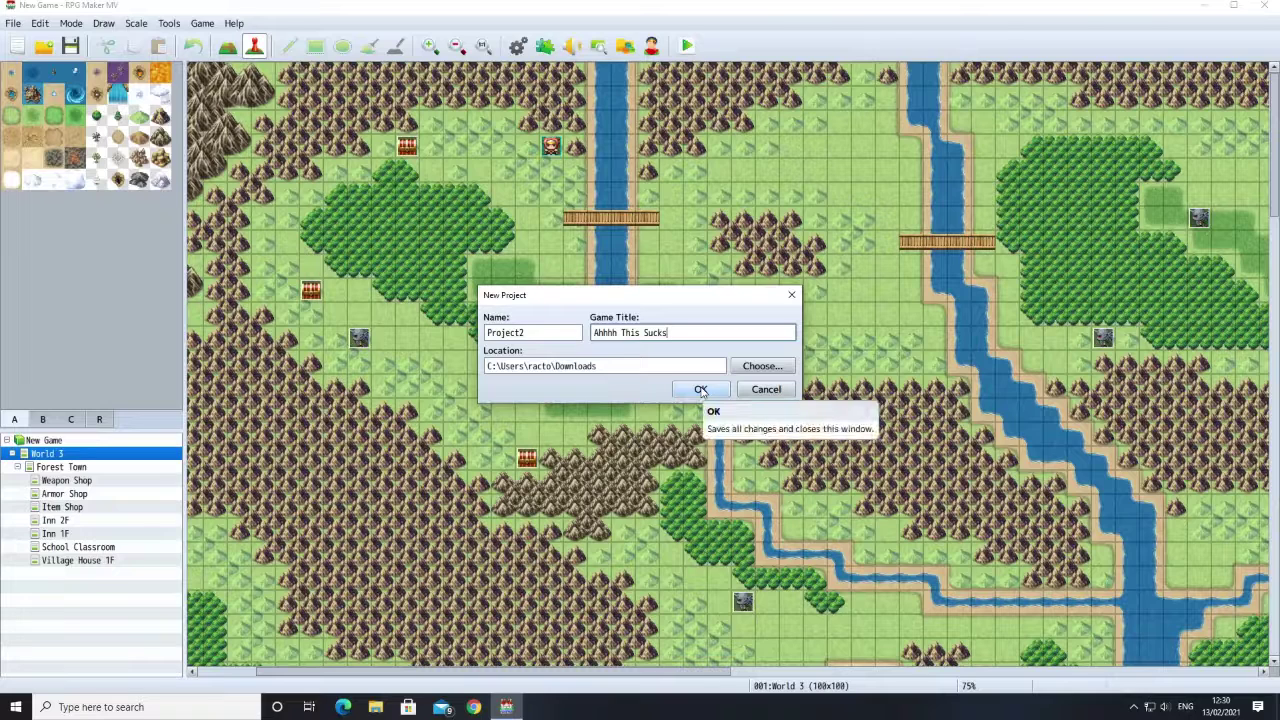
{"action": "left_click", "coordinate": [701, 390]}
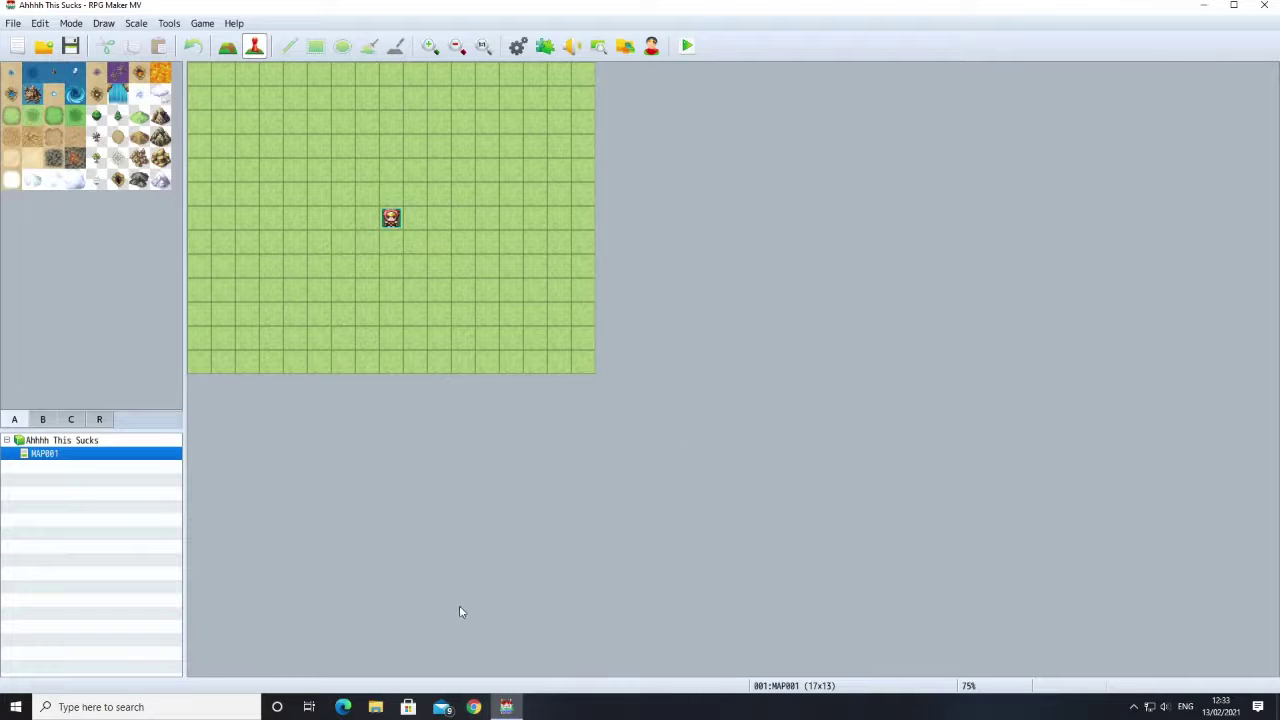
Step: Switch to File Explorer, examine the plugin files in Downloads\Project2\js\plugins, and close the window
{"action": "left_click", "coordinate": [378, 707]}
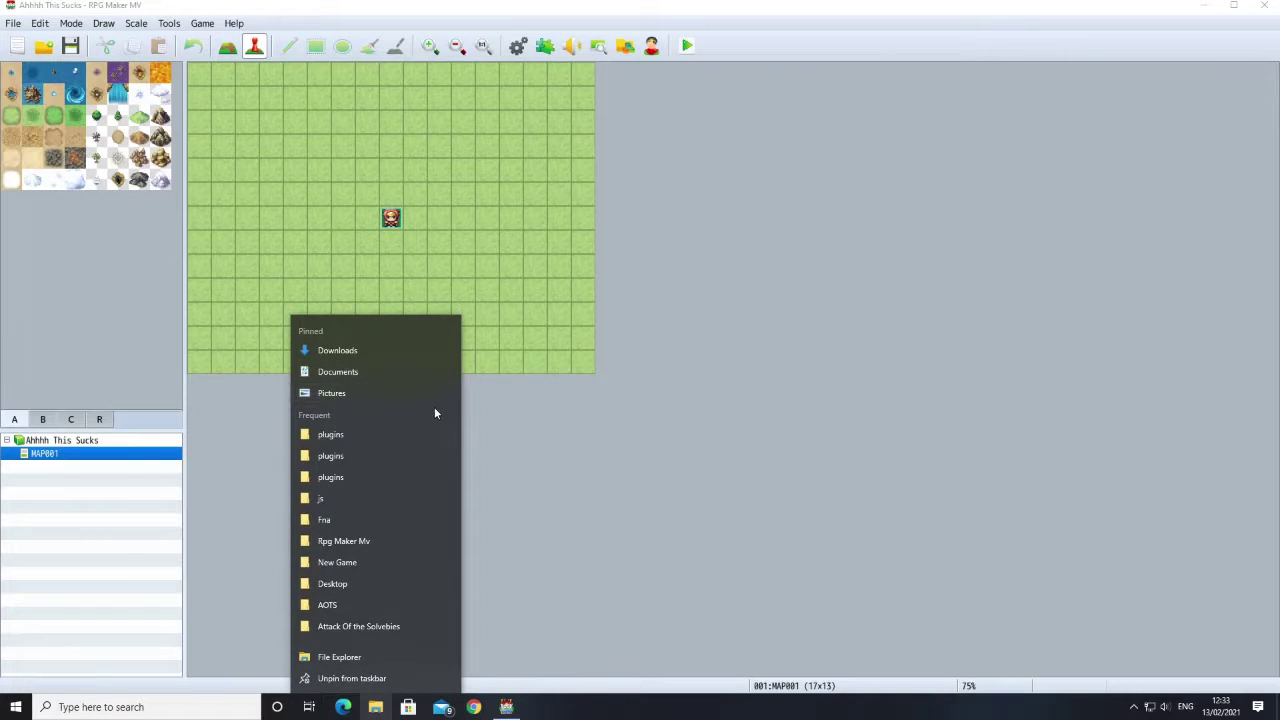
{"action": "left_click", "coordinate": [352, 350]}
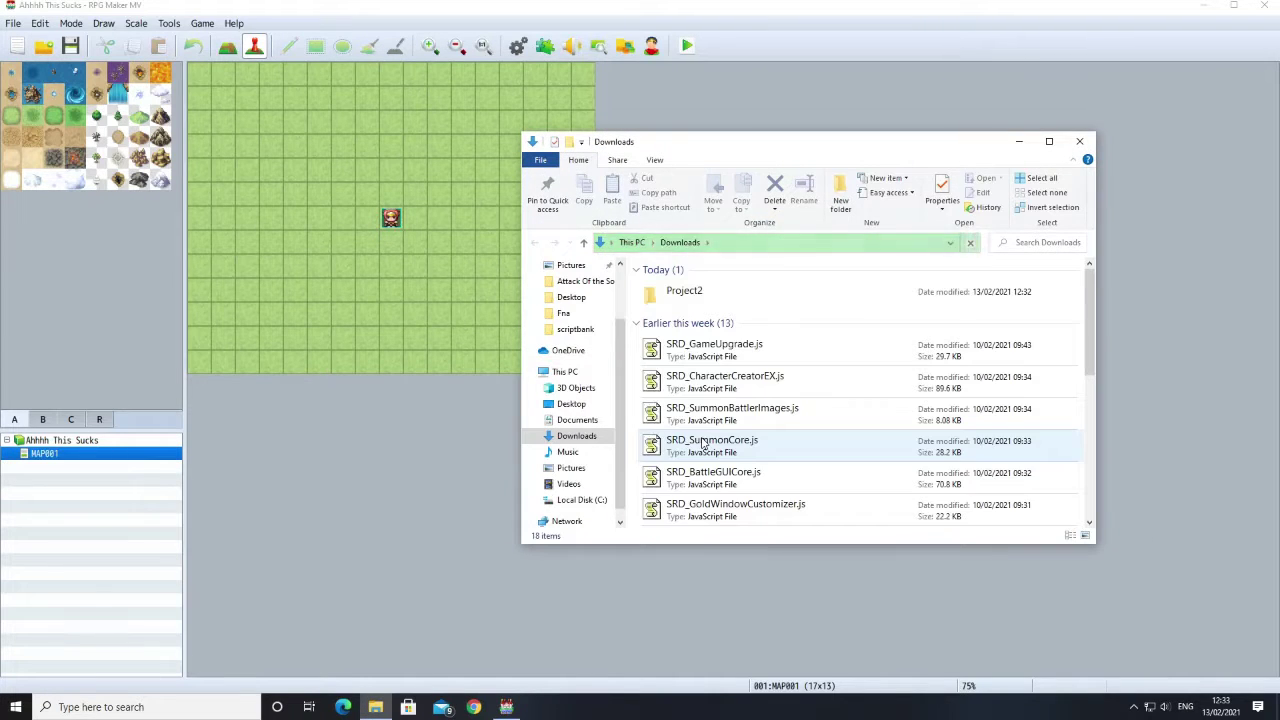
{"action": "double_click", "coordinate": [674, 300]}
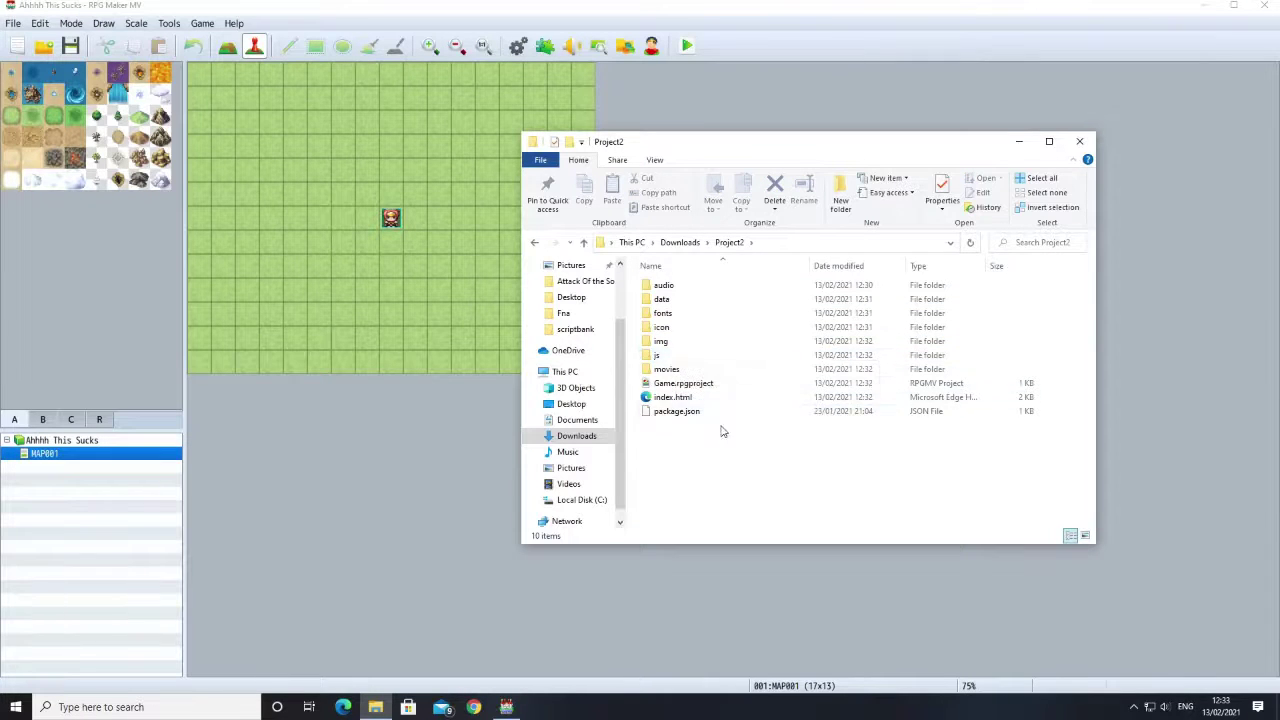
{"action": "double_click", "coordinate": [668, 357]}
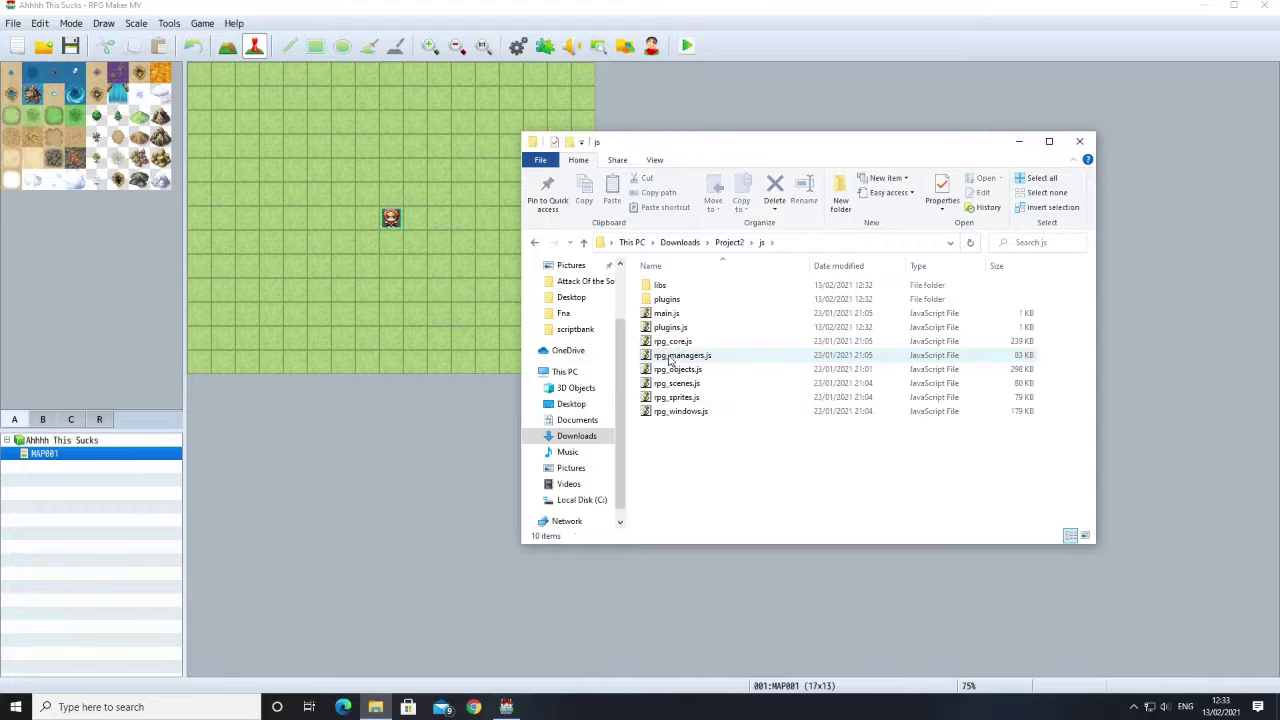
{"action": "double_click", "coordinate": [667, 299]}
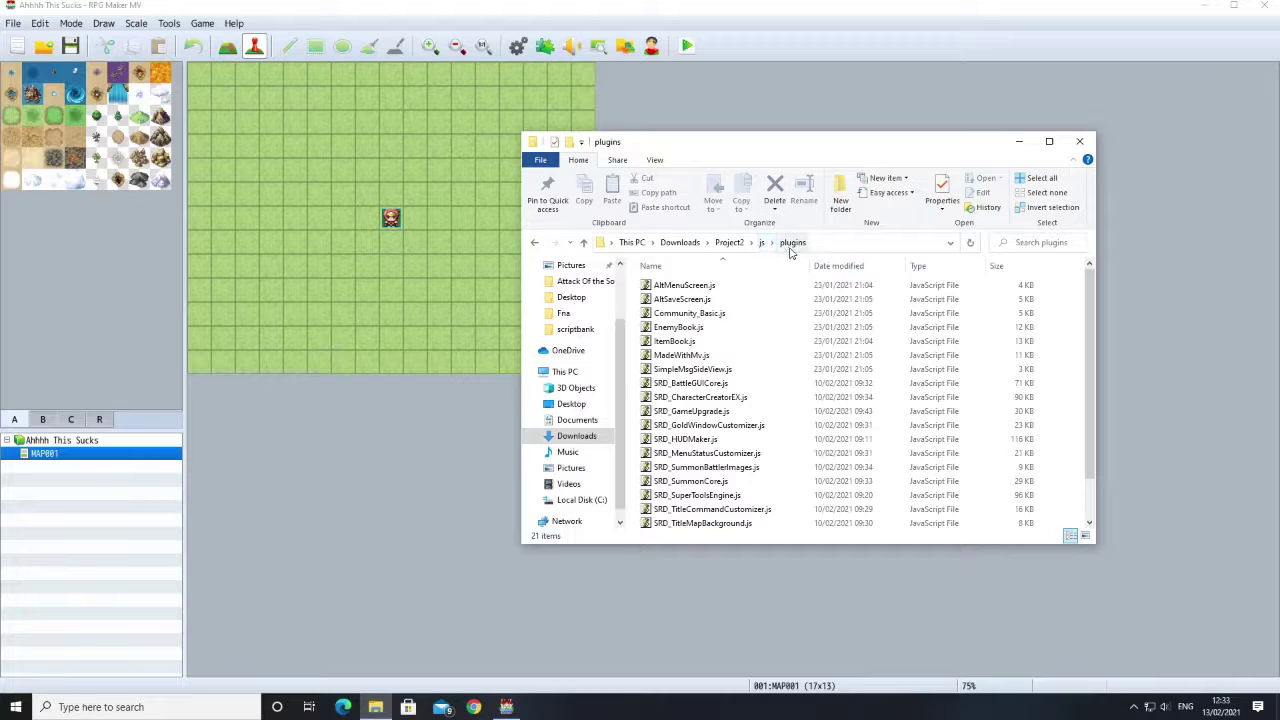
{"action": "scroll", "coordinate": [716, 430], "scroll_direction": "down", "scroll_amount": 1}
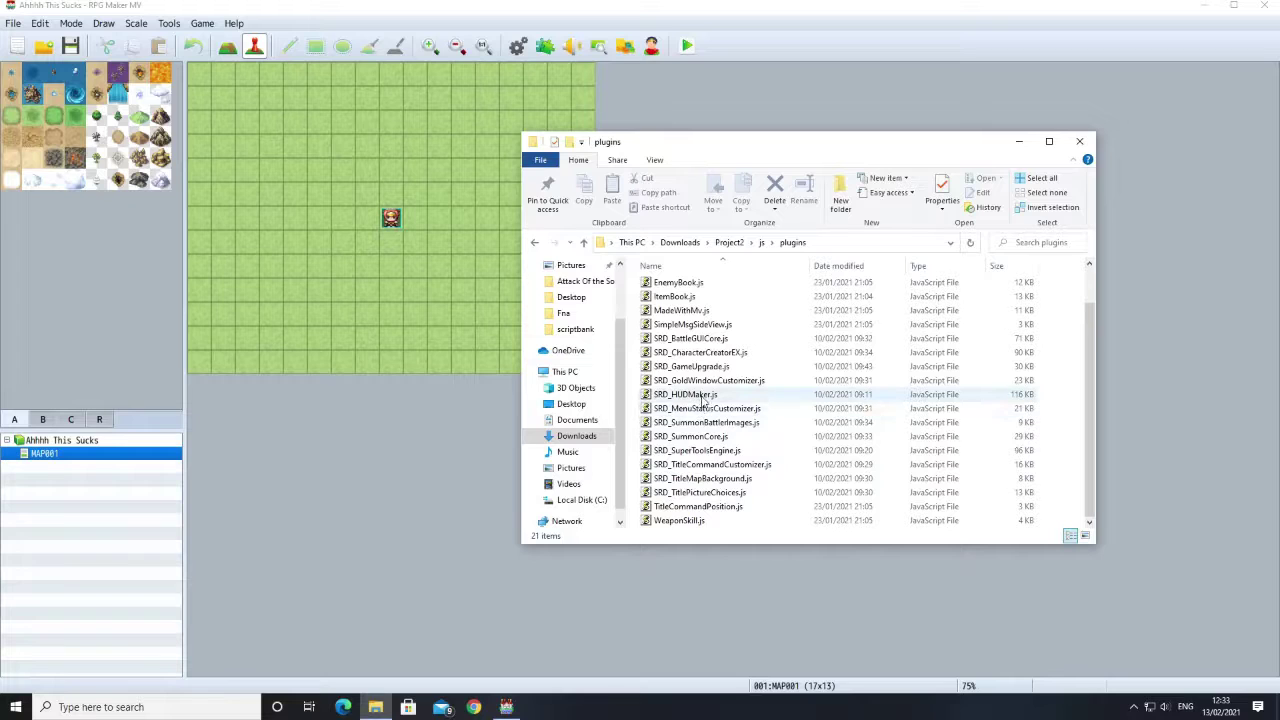
{"action": "left_click", "coordinate": [1090, 143]}
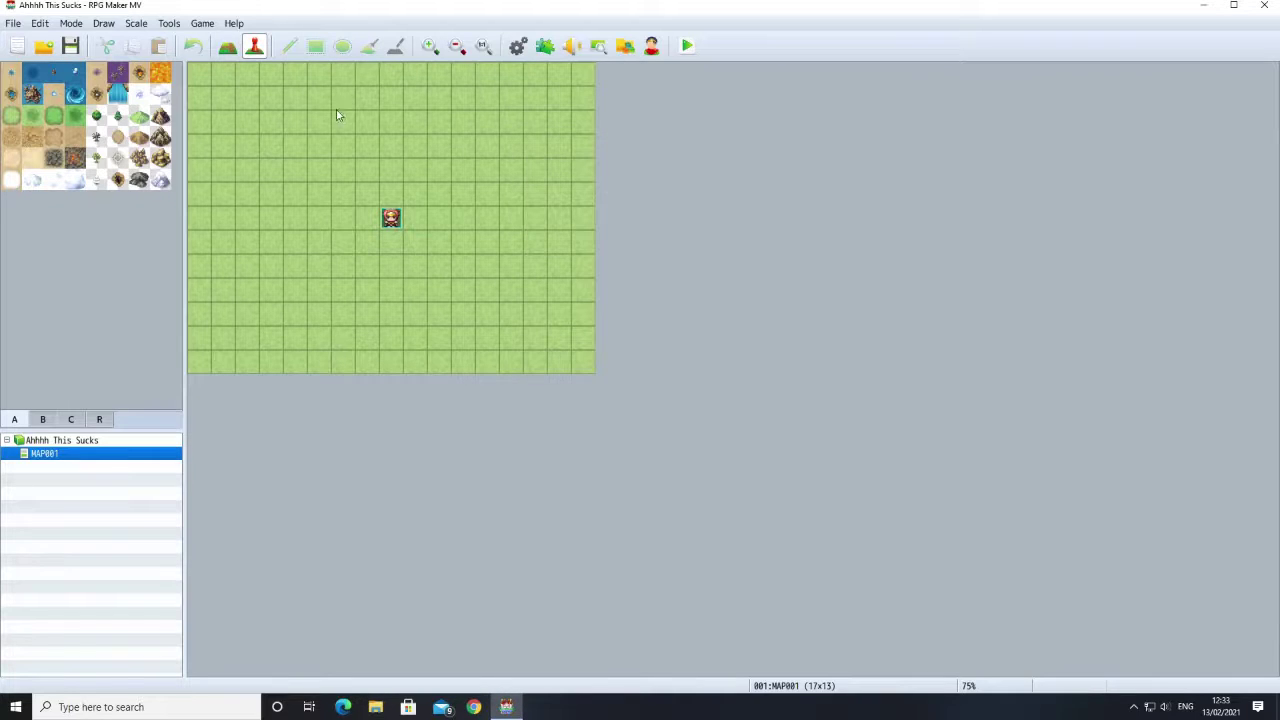
Step: Open the Plugin Manager and turn off the MadeWithMv plugin
{"action": "left_click", "coordinate": [203, 24]}
{"action": "mouse_move", "coordinate": [171, 29]}
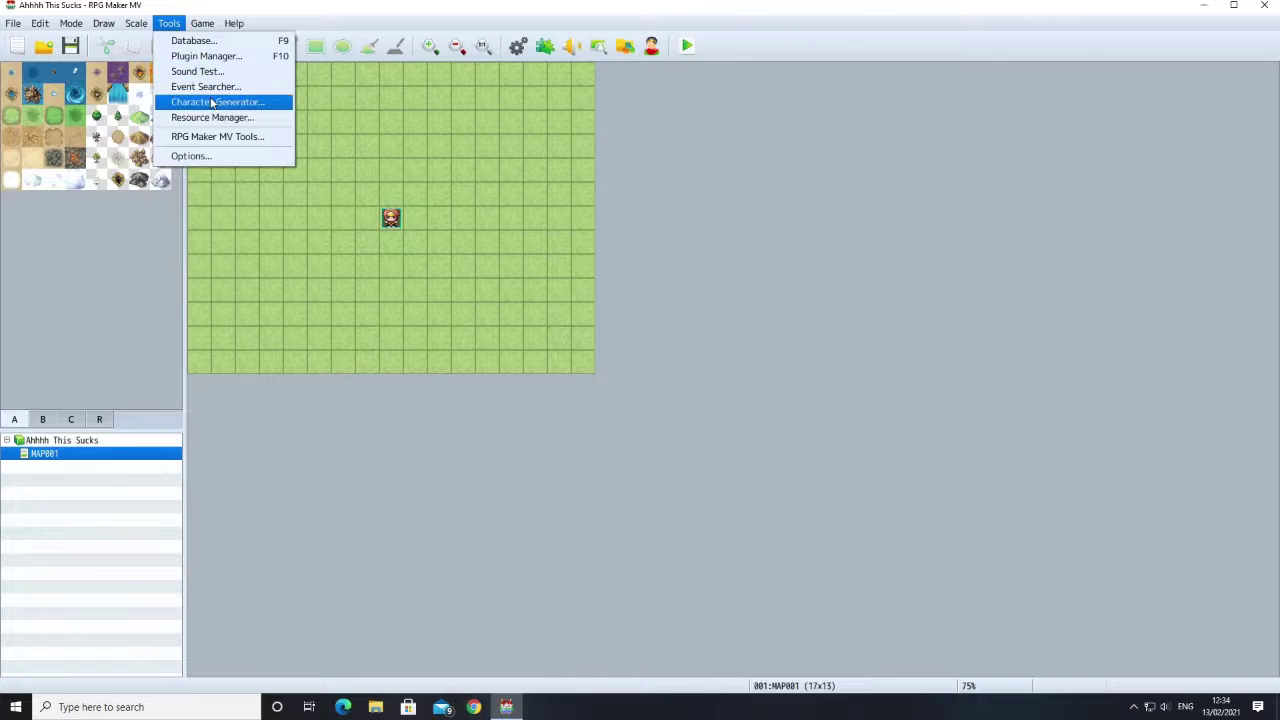
{"action": "left_click", "coordinate": [203, 57]}
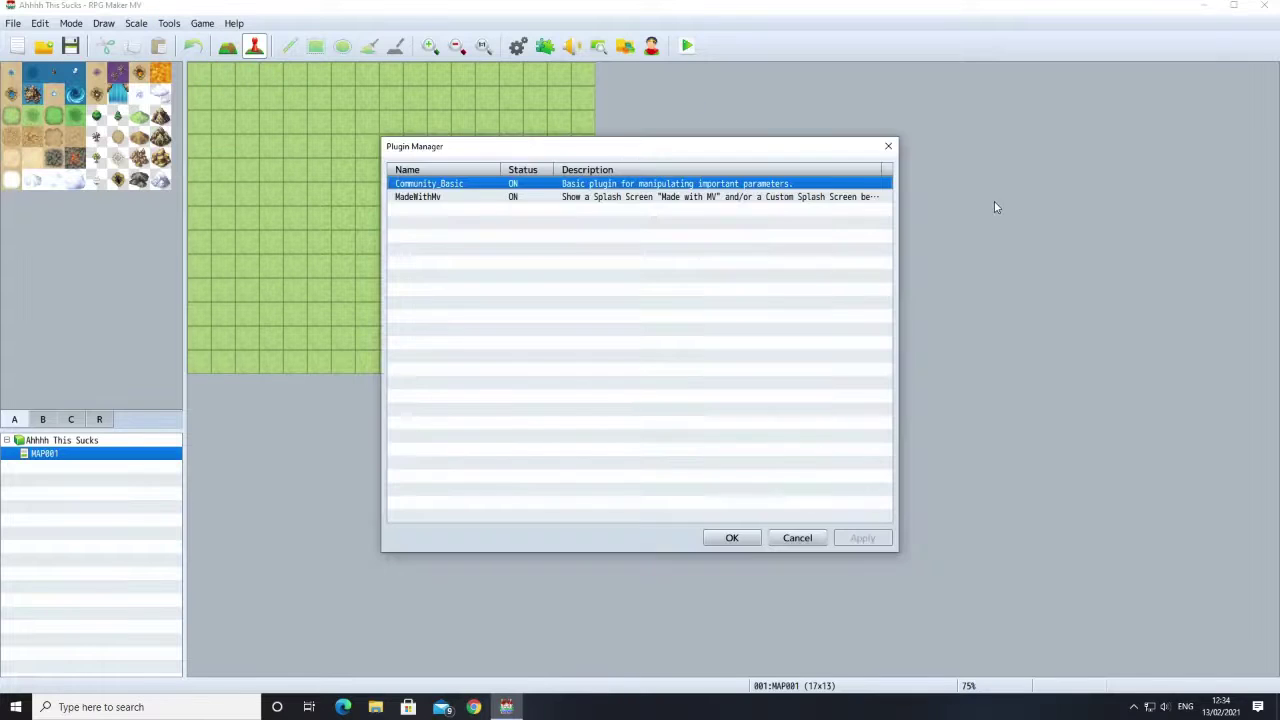
{"action": "left_click", "coordinate": [484, 201]}
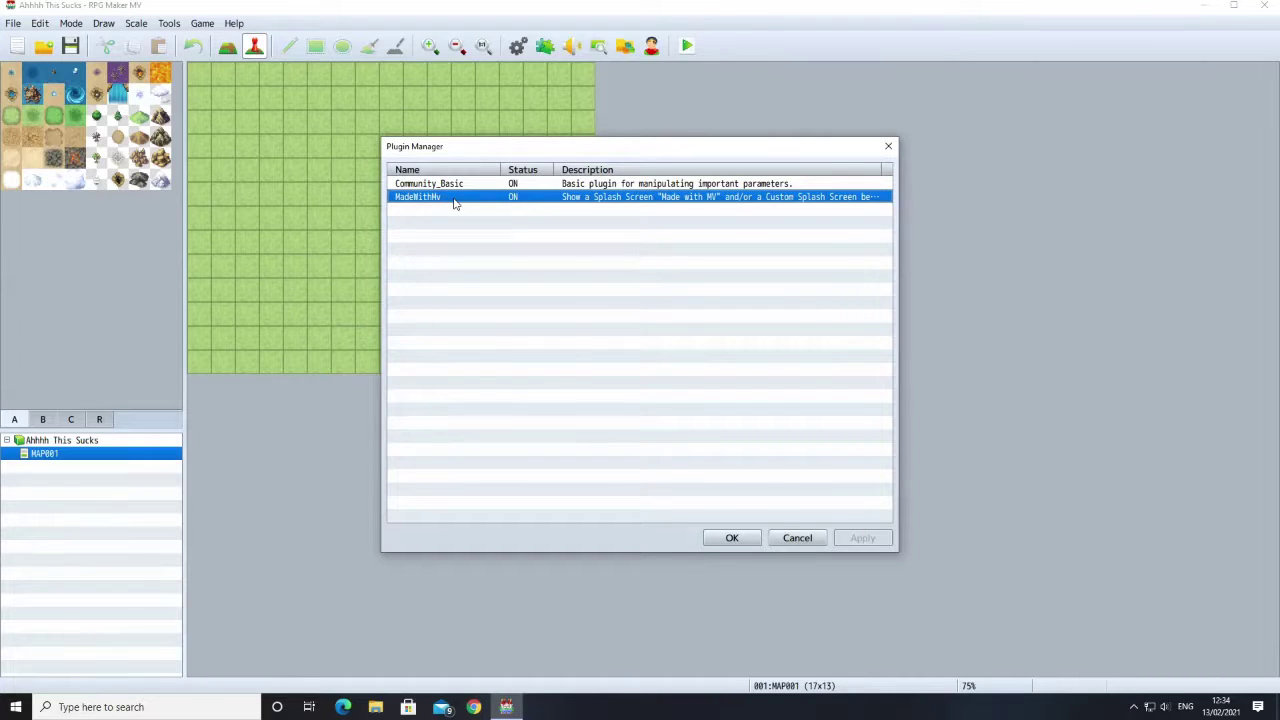
{"action": "right_click", "coordinate": [454, 203]}
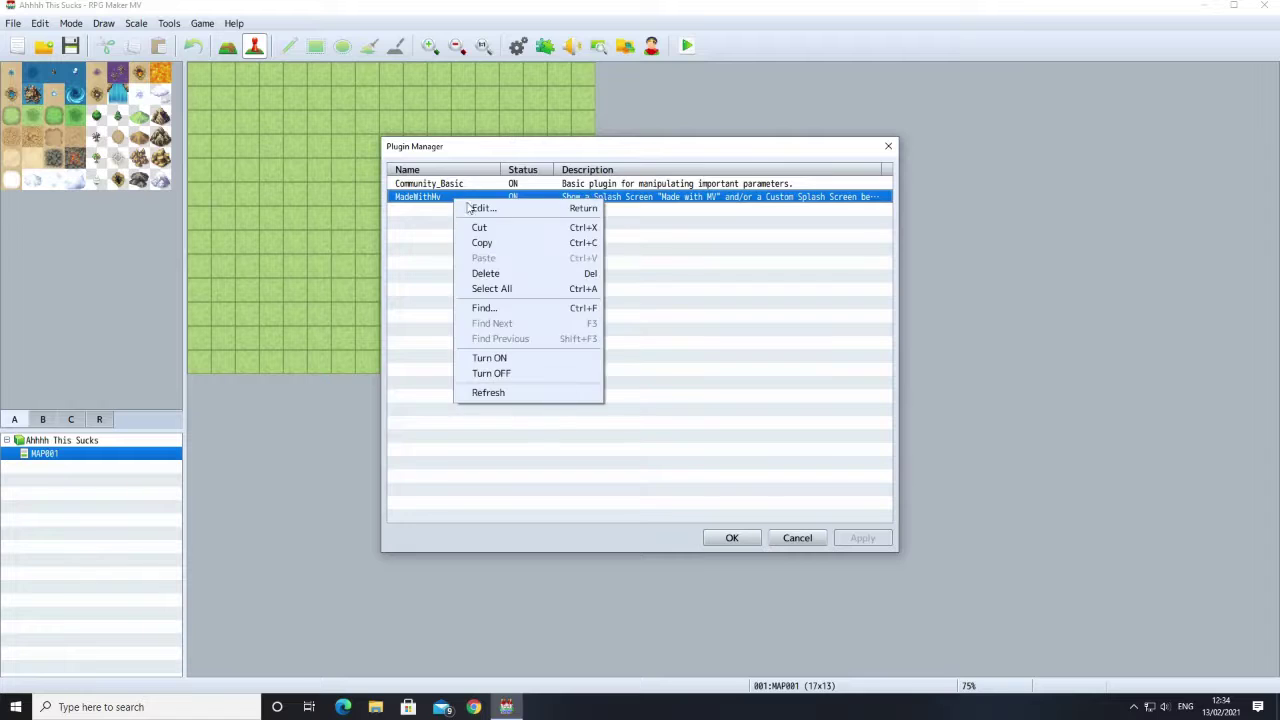
{"action": "left_click", "coordinate": [512, 377]}
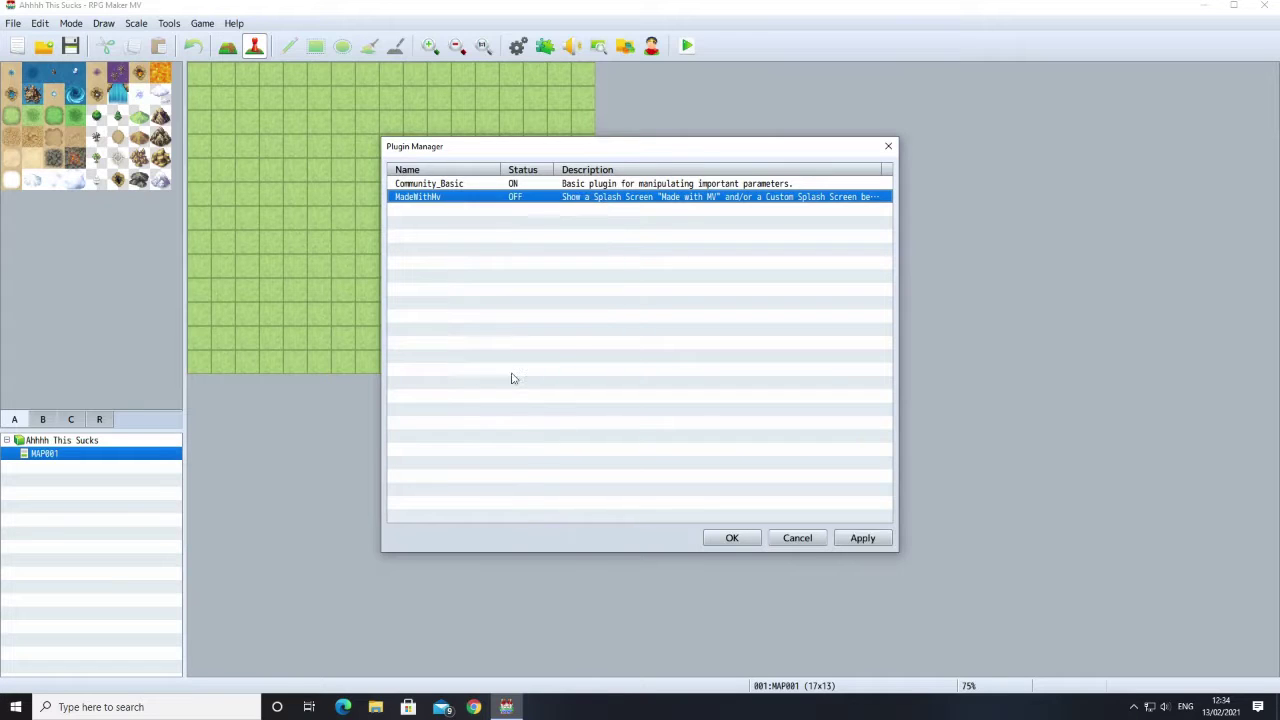
Step: Add the SRD_BattleGUICore plugin with status ON in the empty row below MadeWithMv
{"action": "right_click", "coordinate": [423, 212]}
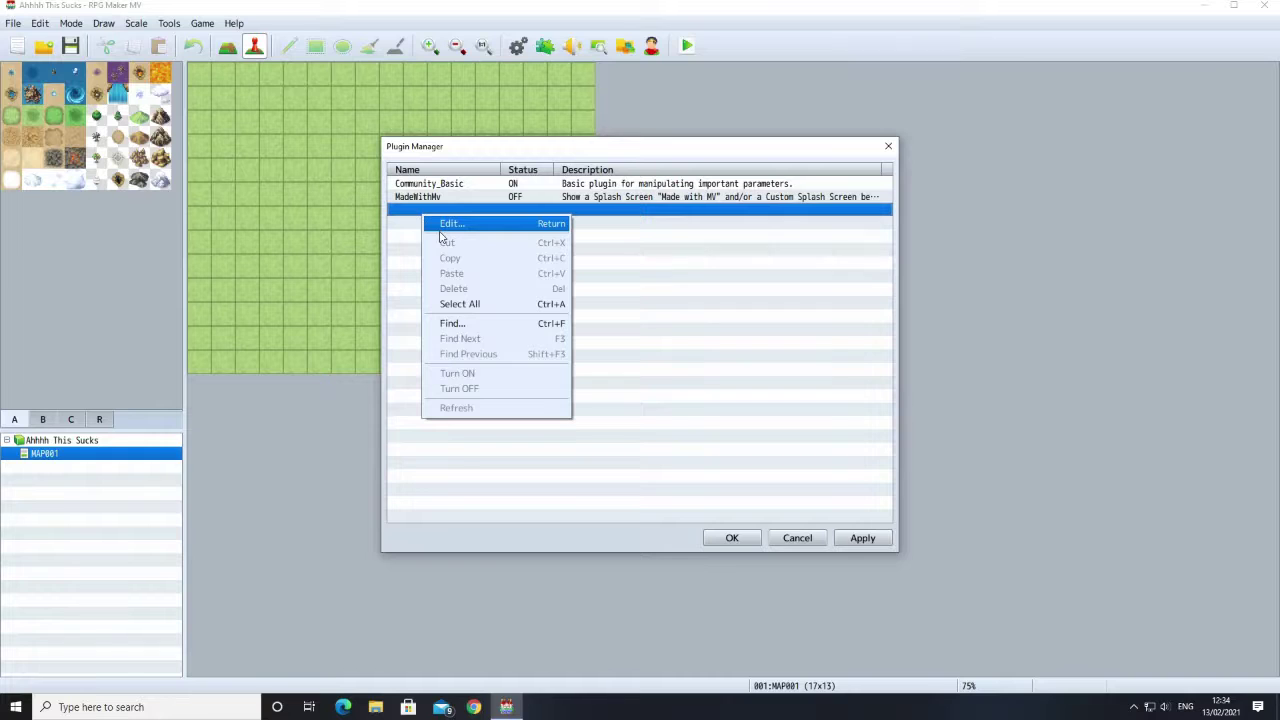
{"action": "left_click", "coordinate": [440, 230]}
{"action": "double_click", "coordinate": [439, 237]}
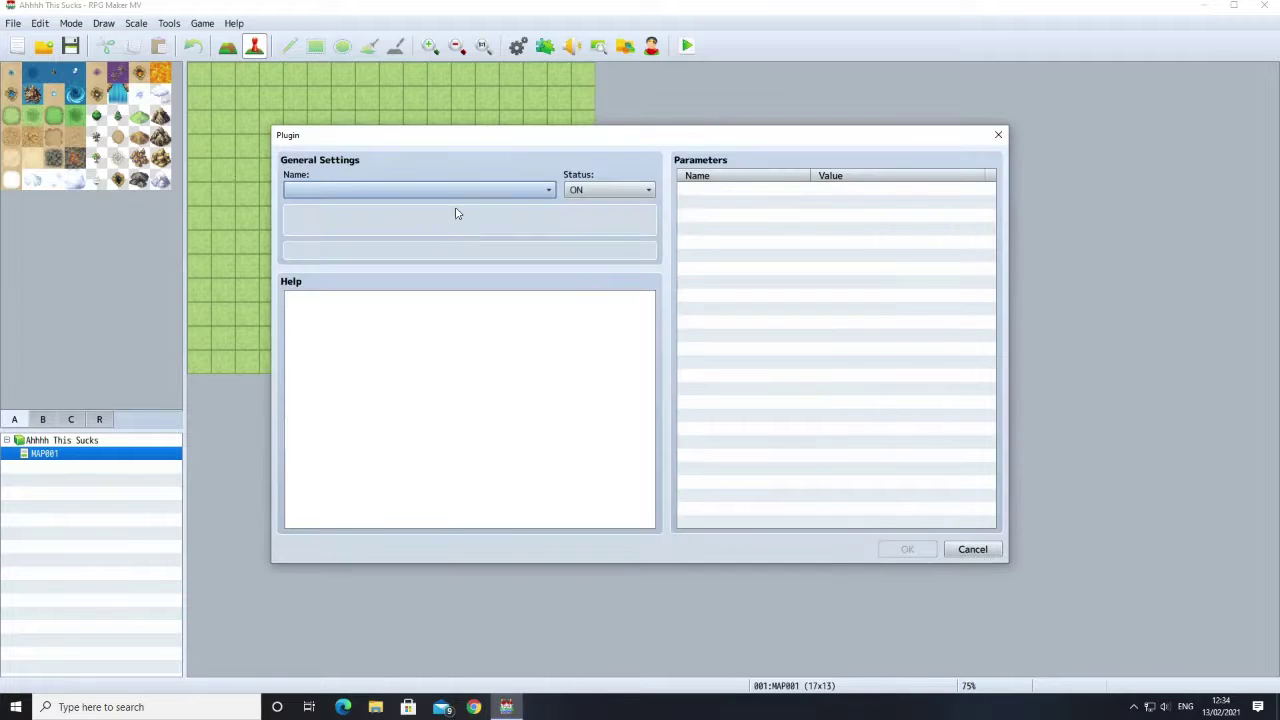
{"action": "left_click", "coordinate": [490, 195]}
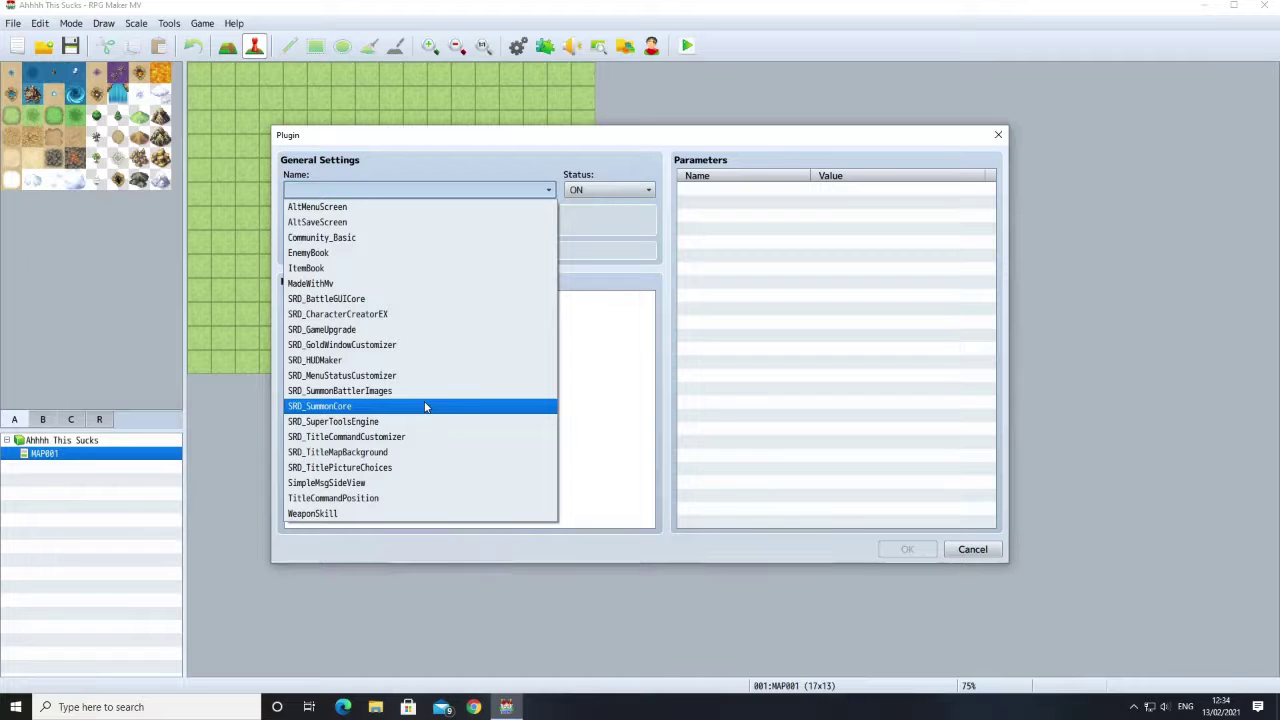
{"action": "left_click", "coordinate": [364, 300]}
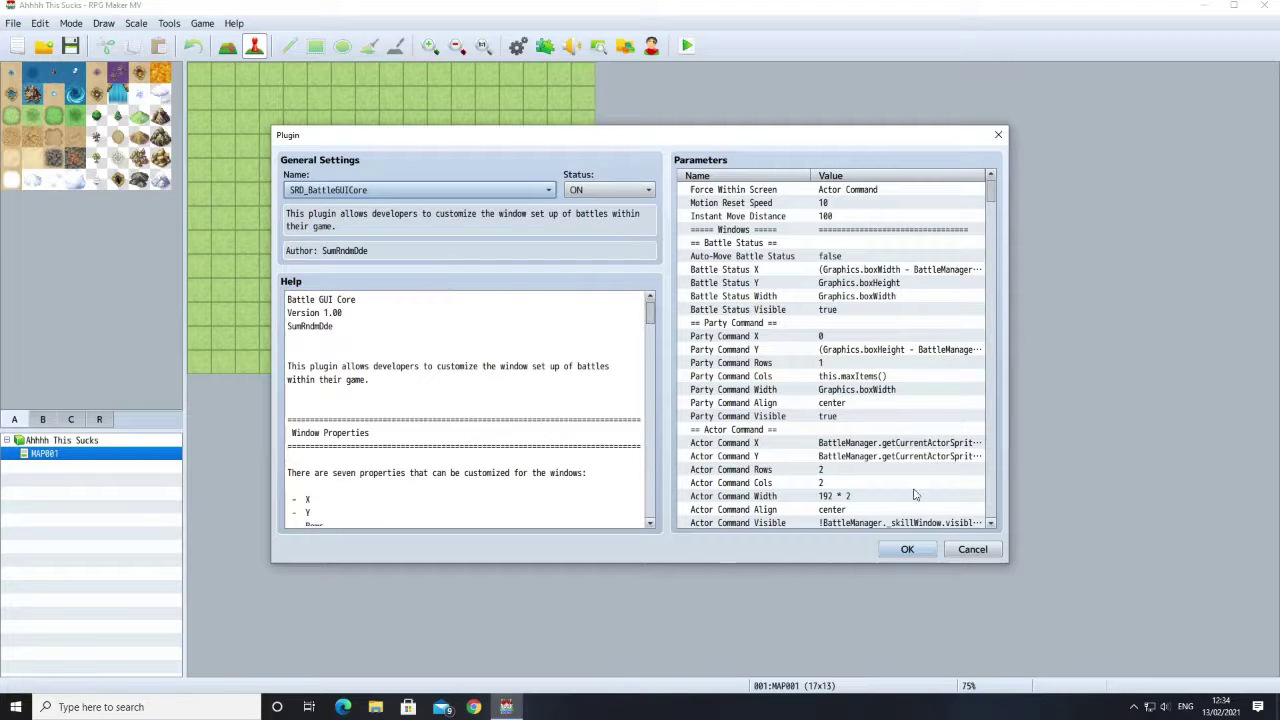
{"action": "left_click", "coordinate": [910, 548]}
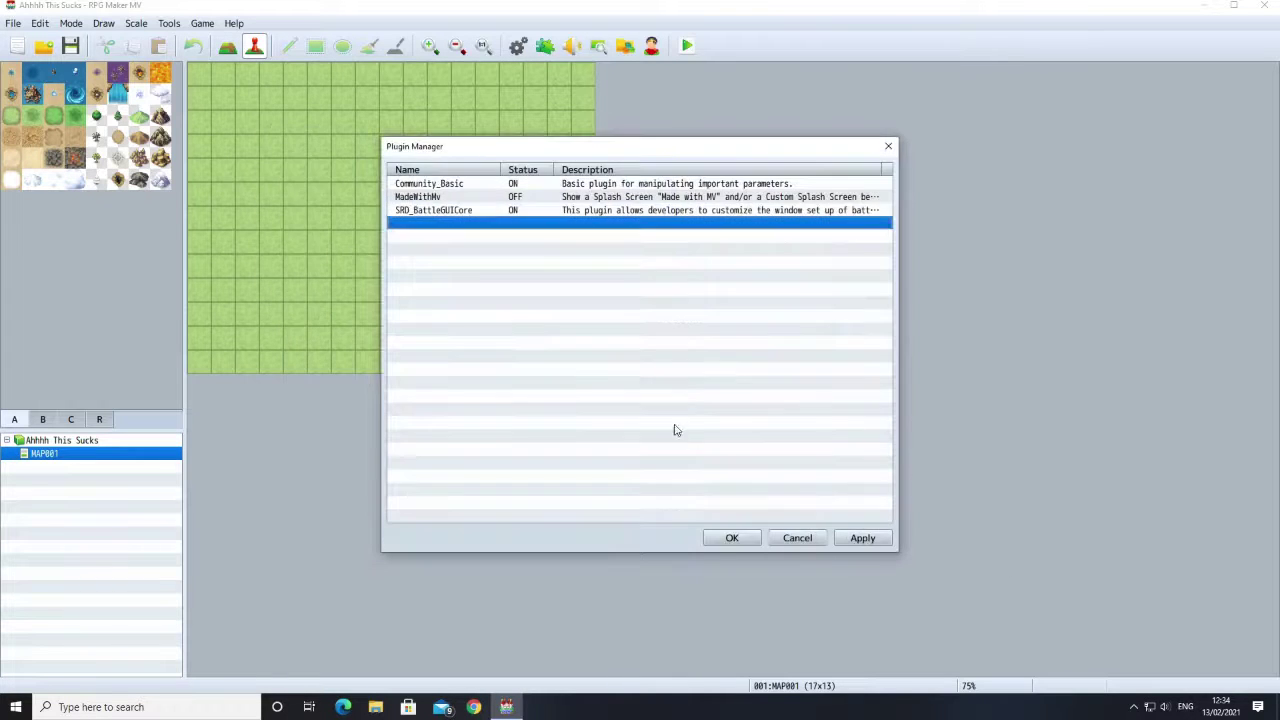
Step: Add the SRD_CharacterCreatorEX plugin with status ON in the next empty row
{"action": "right_click", "coordinate": [433, 226]}
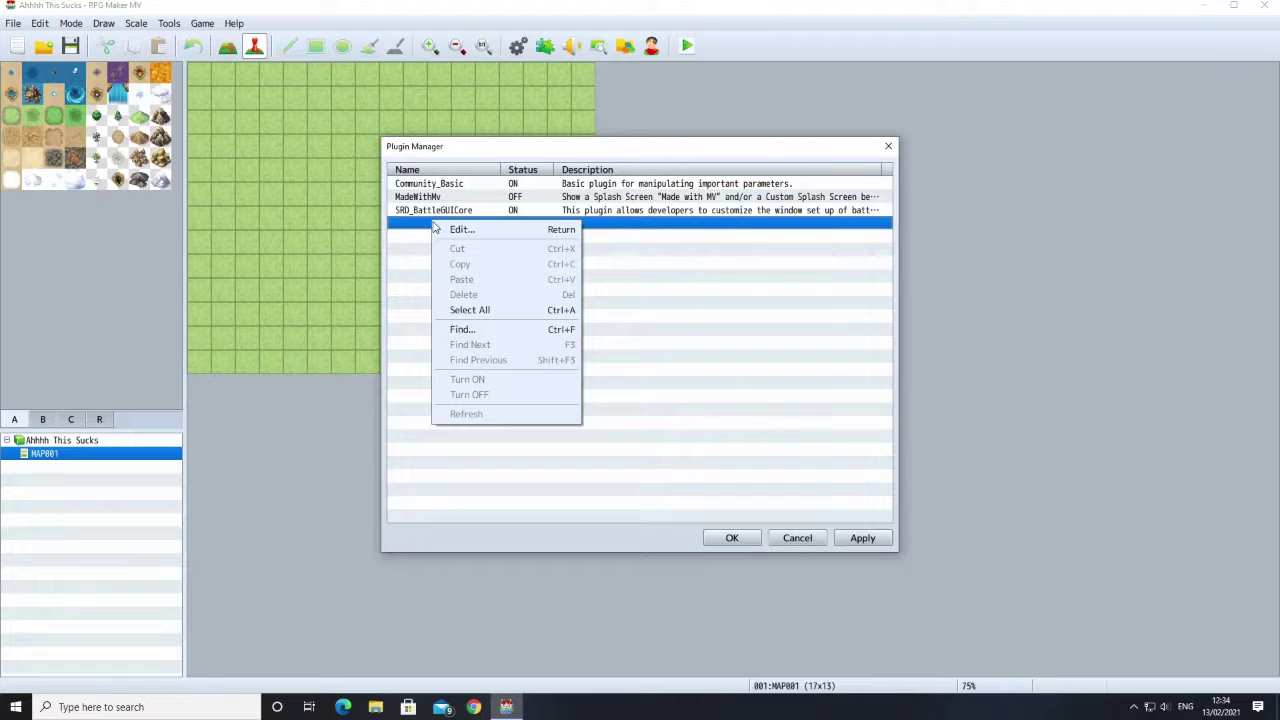
{"action": "left_click", "coordinate": [449, 230]}
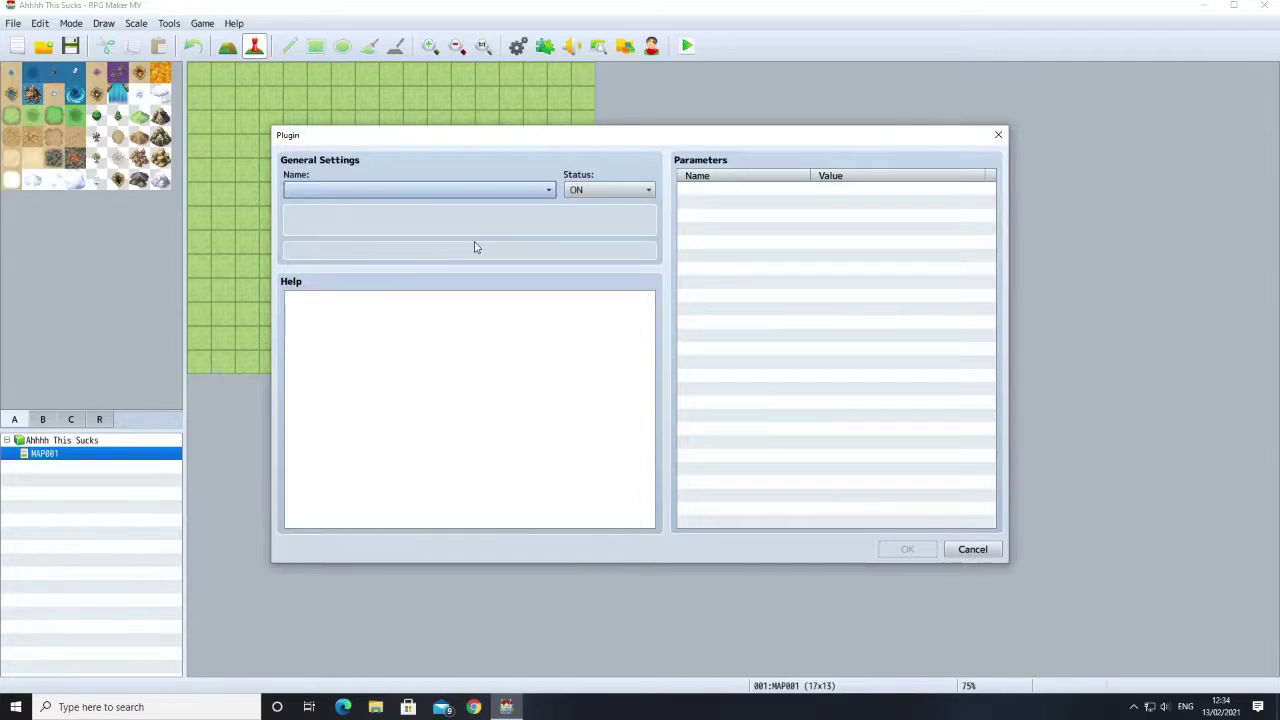
{"action": "left_click", "coordinate": [383, 191]}
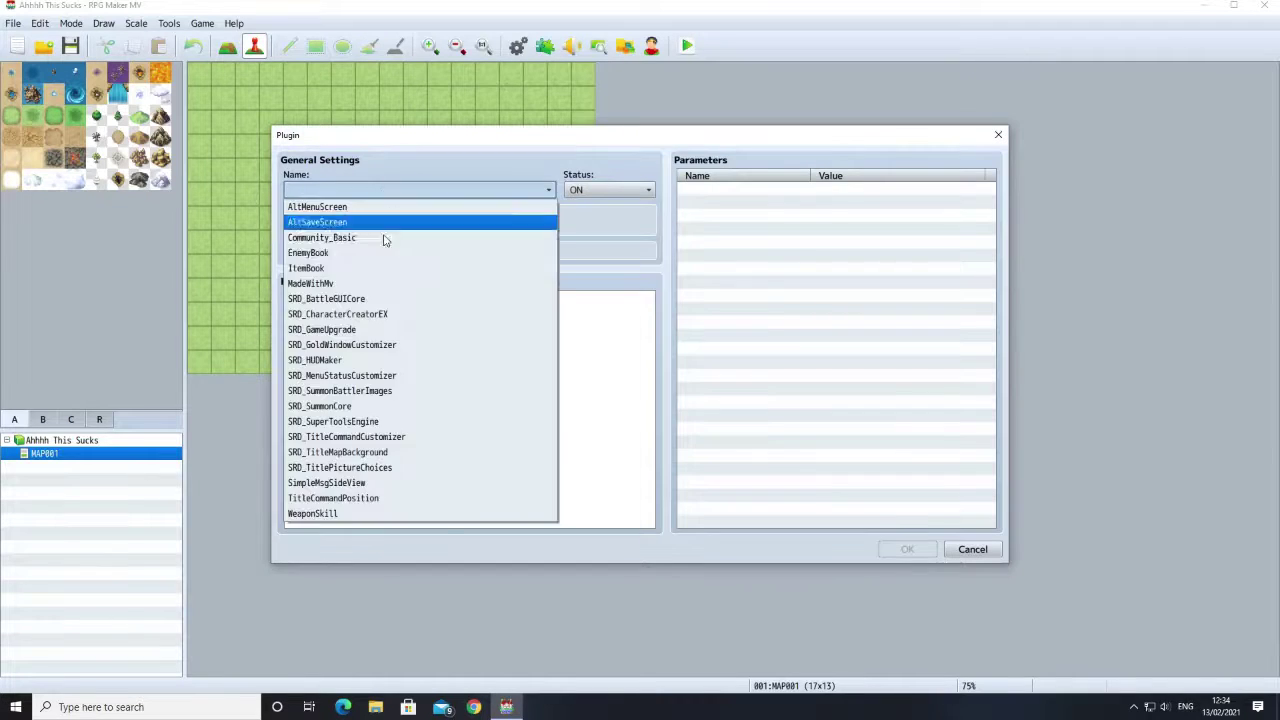
{"action": "left_click", "coordinate": [376, 314]}
{"action": "left_click", "coordinate": [907, 549]}
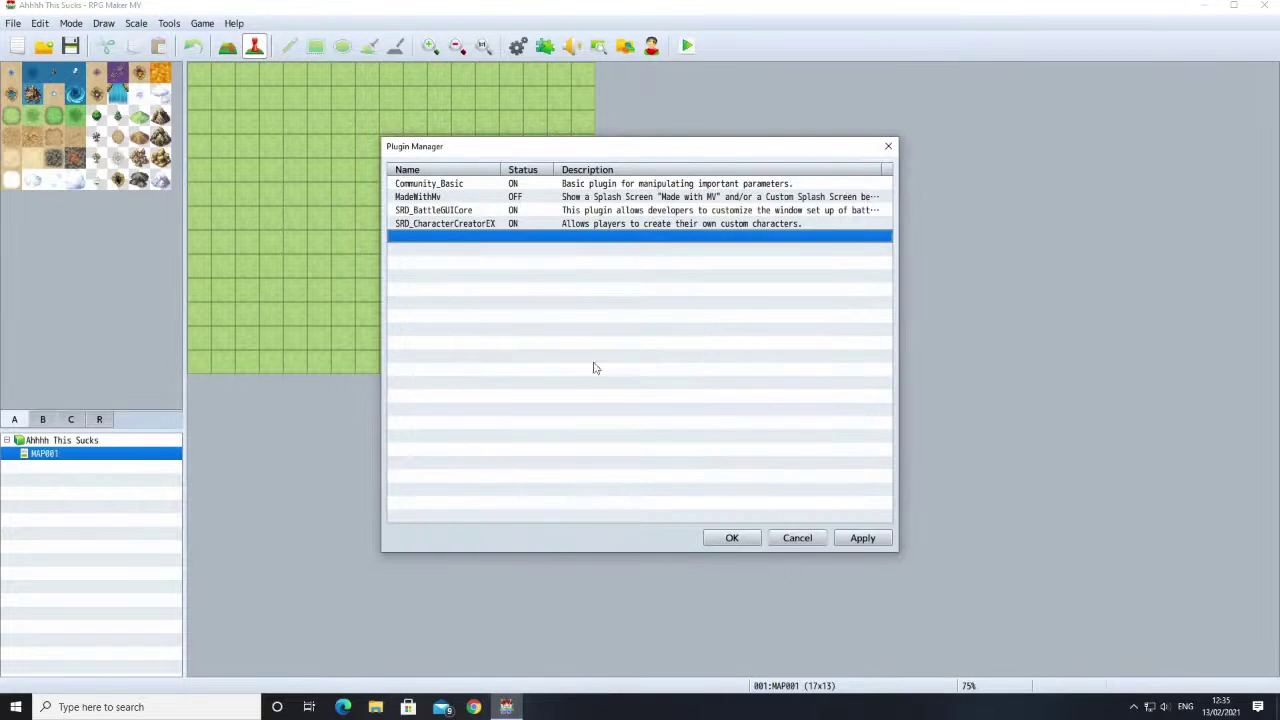
Step: Add the SRD_GoldWindowCustomizer plugin with status ON below SRD_CharacterCreatorEX
{"action": "right_click", "coordinate": [423, 243]}
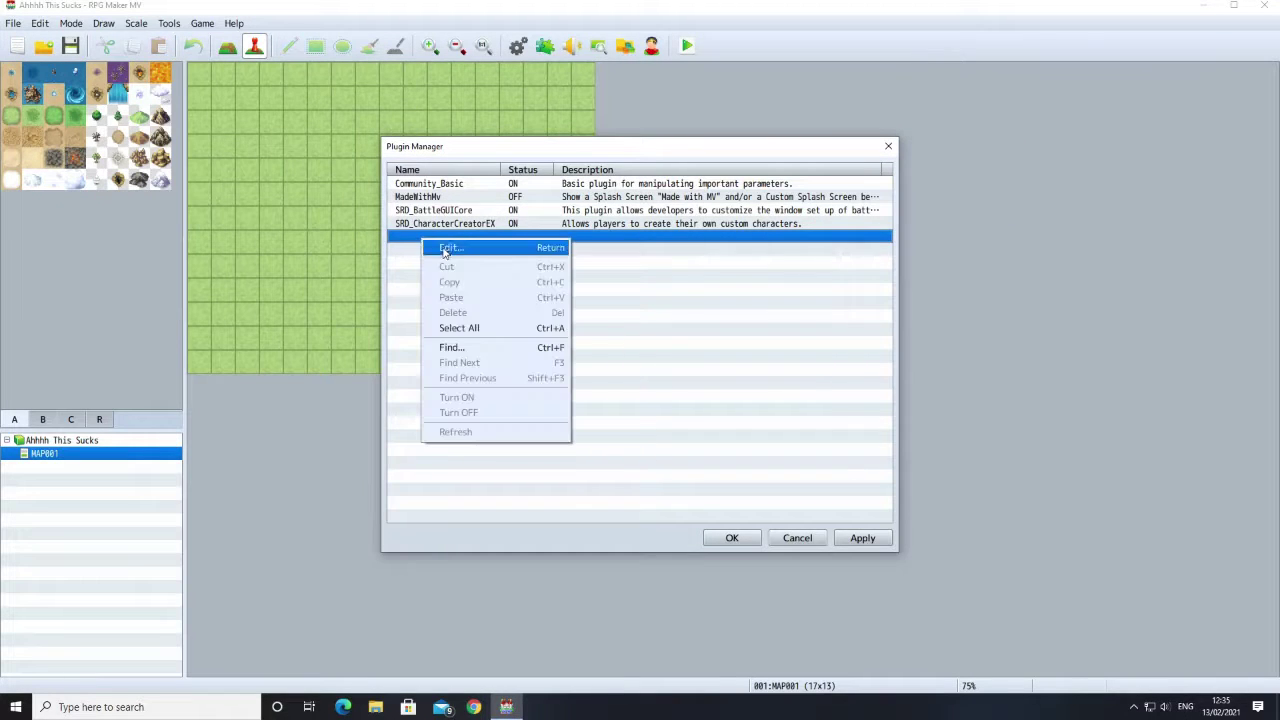
{"action": "left_click", "coordinate": [445, 248]}
{"action": "left_click", "coordinate": [408, 190]}
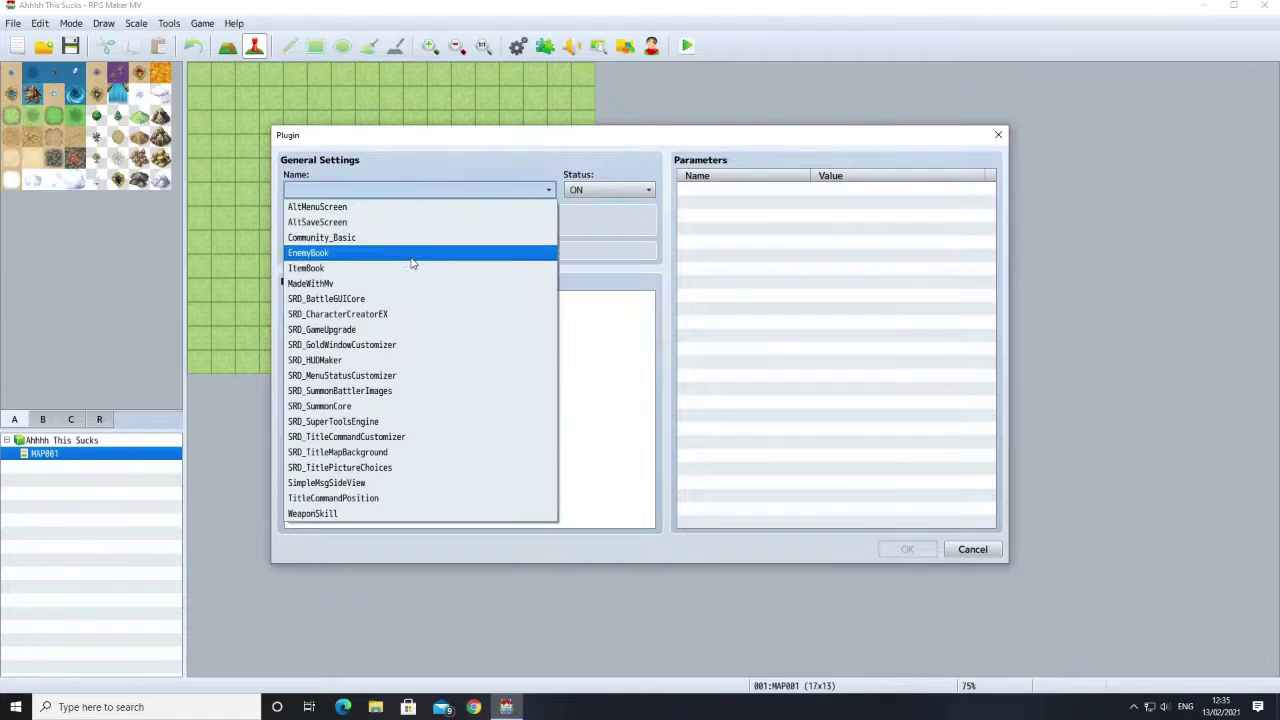
{"action": "left_click", "coordinate": [399, 345]}
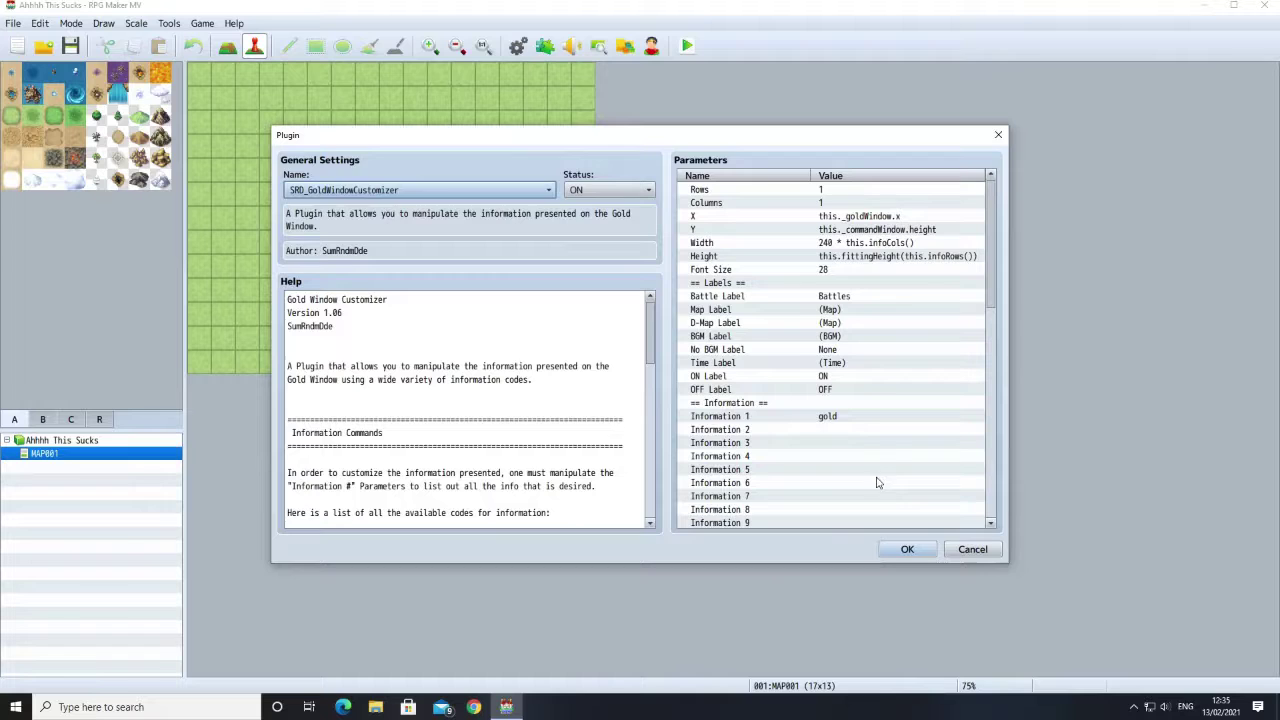
{"action": "left_click", "coordinate": [906, 548]}
Step: Add the SRD_HUDMaker plugin with status ON in the empty row below SRD_GoldWindowCustomizer
{"action": "right_click", "coordinate": [406, 260]}
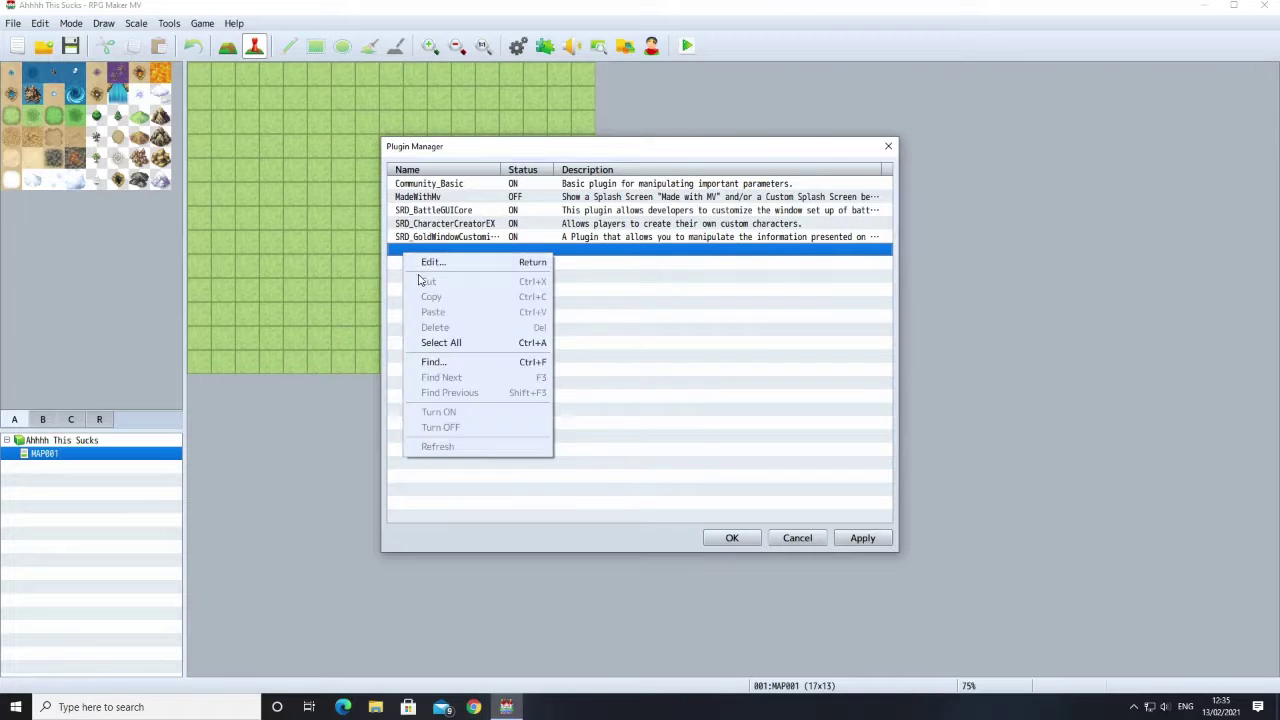
{"action": "left_click", "coordinate": [420, 268]}
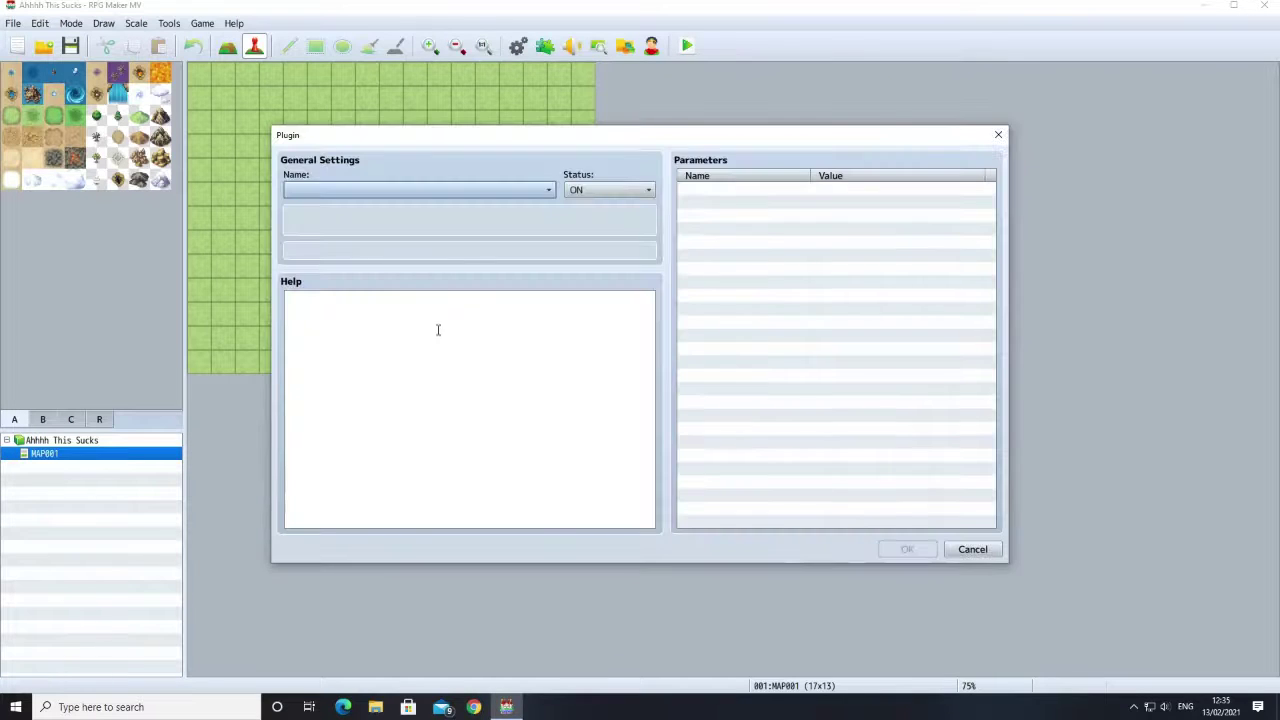
{"action": "left_click", "coordinate": [360, 190]}
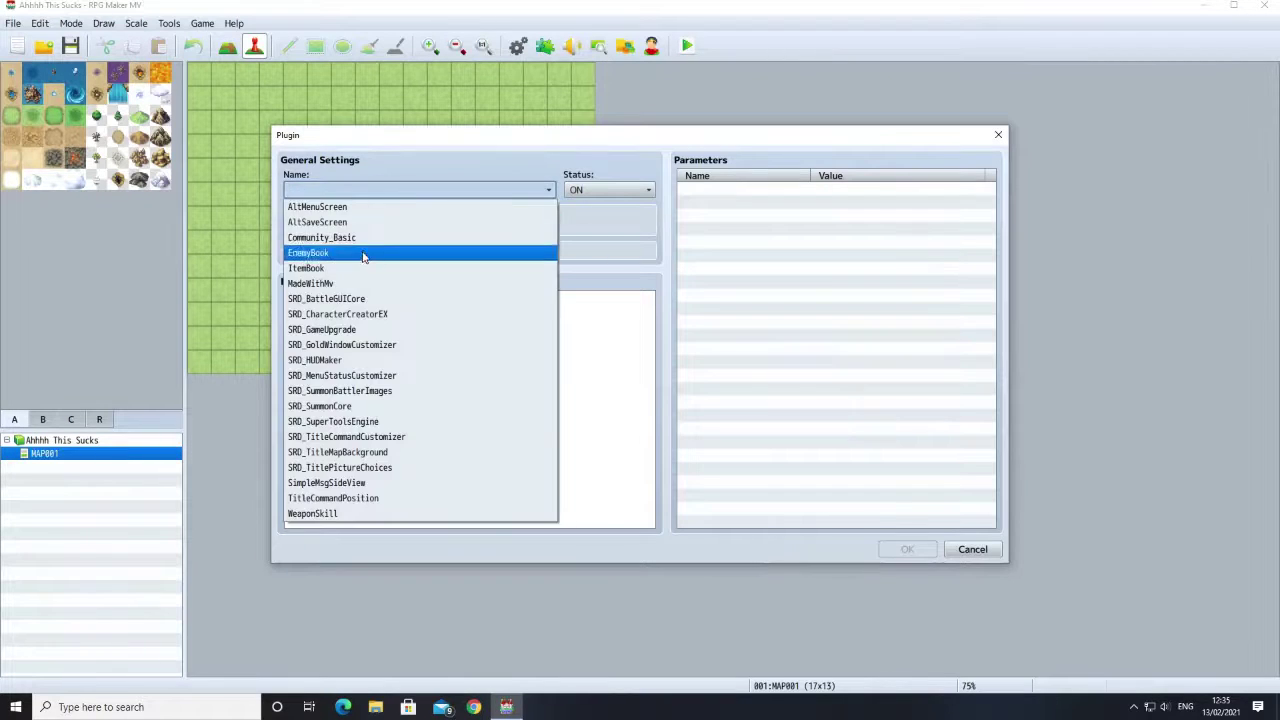
{"action": "left_click", "coordinate": [376, 360]}
{"action": "left_click", "coordinate": [906, 549]}
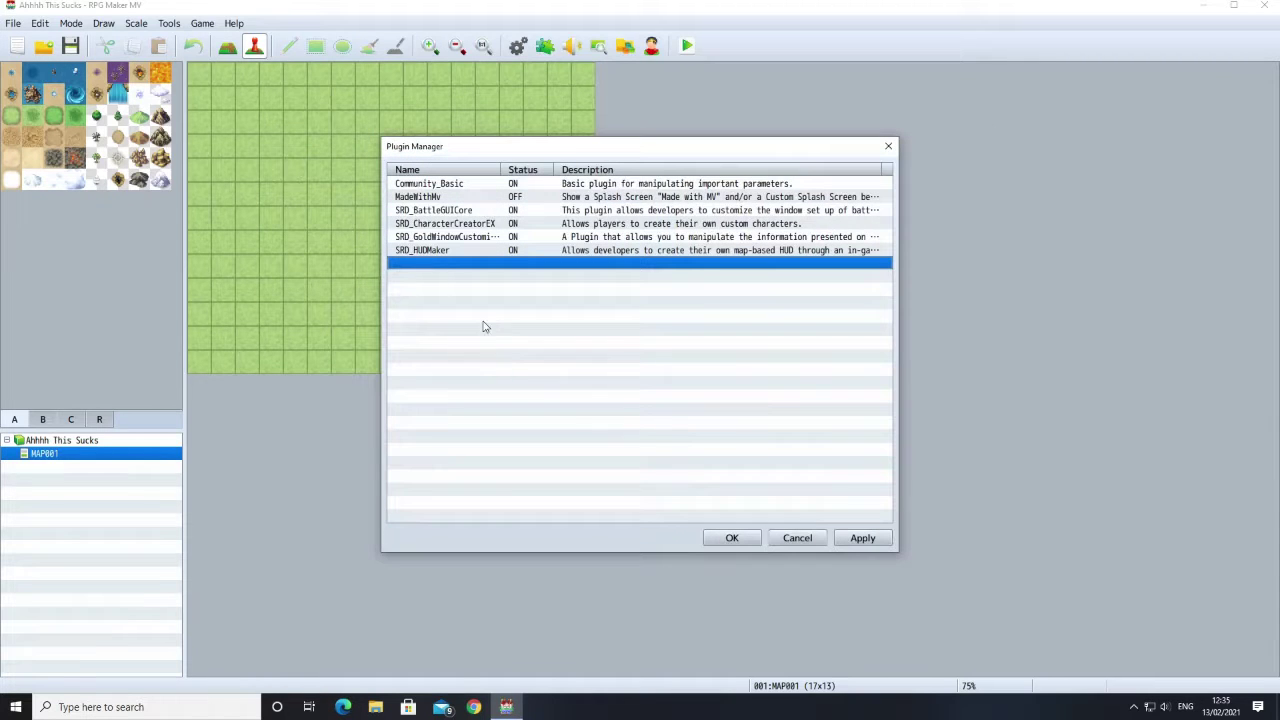
Step: Add the SRD_SuperToolsEngine plugin with status ON in the empty row below SRD_HUDMaker
{"action": "right_click", "coordinate": [443, 268]}
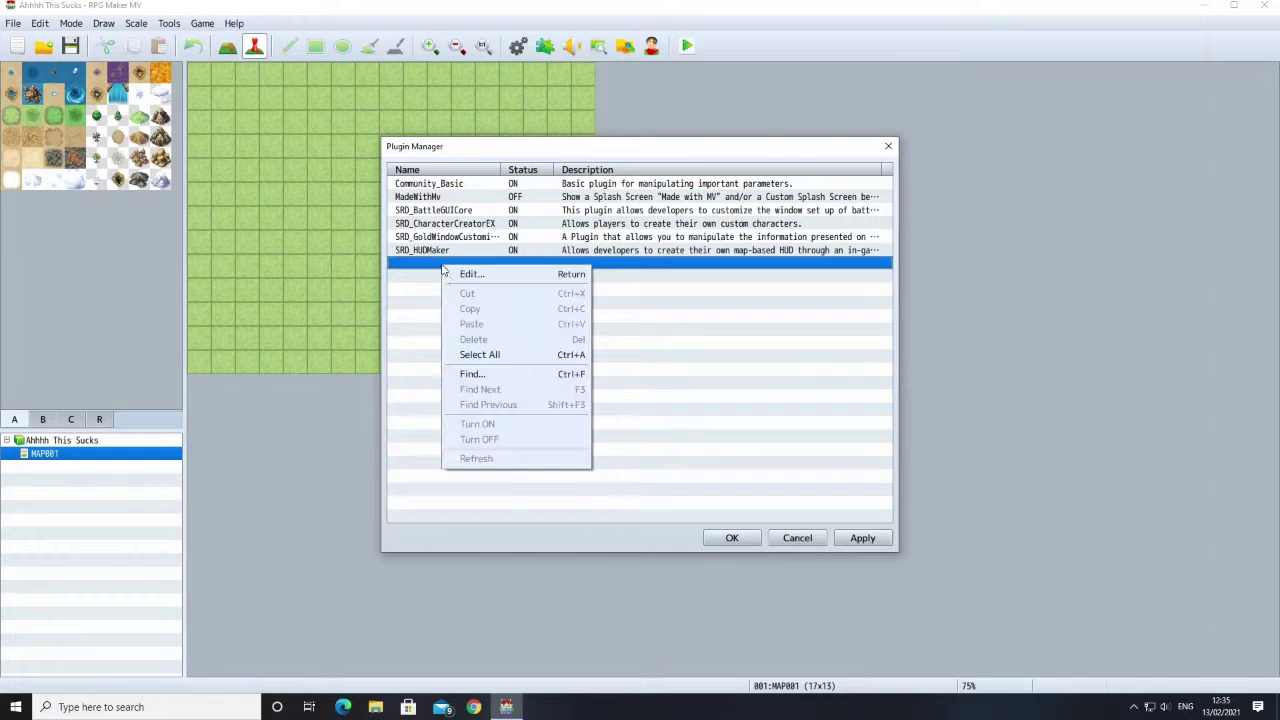
{"action": "left_click", "coordinate": [470, 372]}
{"action": "left_click", "coordinate": [712, 333]}
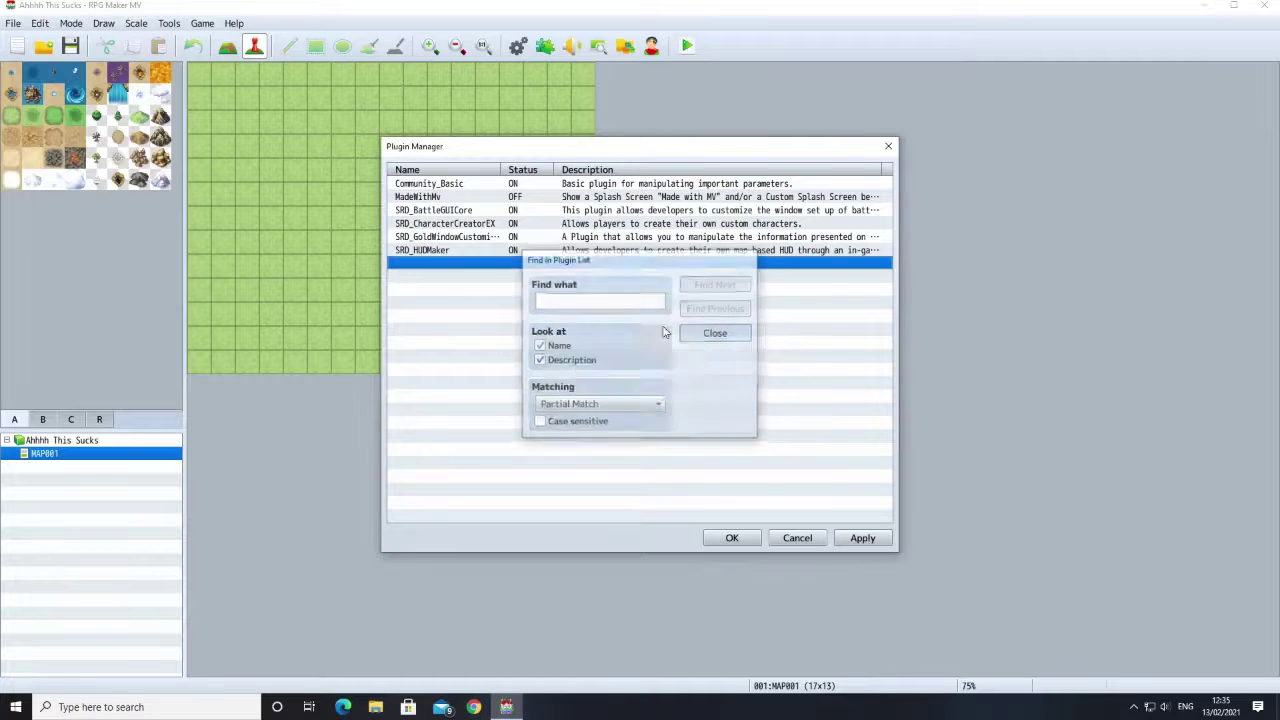
{"action": "right_click", "coordinate": [421, 262]}
{"action": "left_click", "coordinate": [436, 270]}
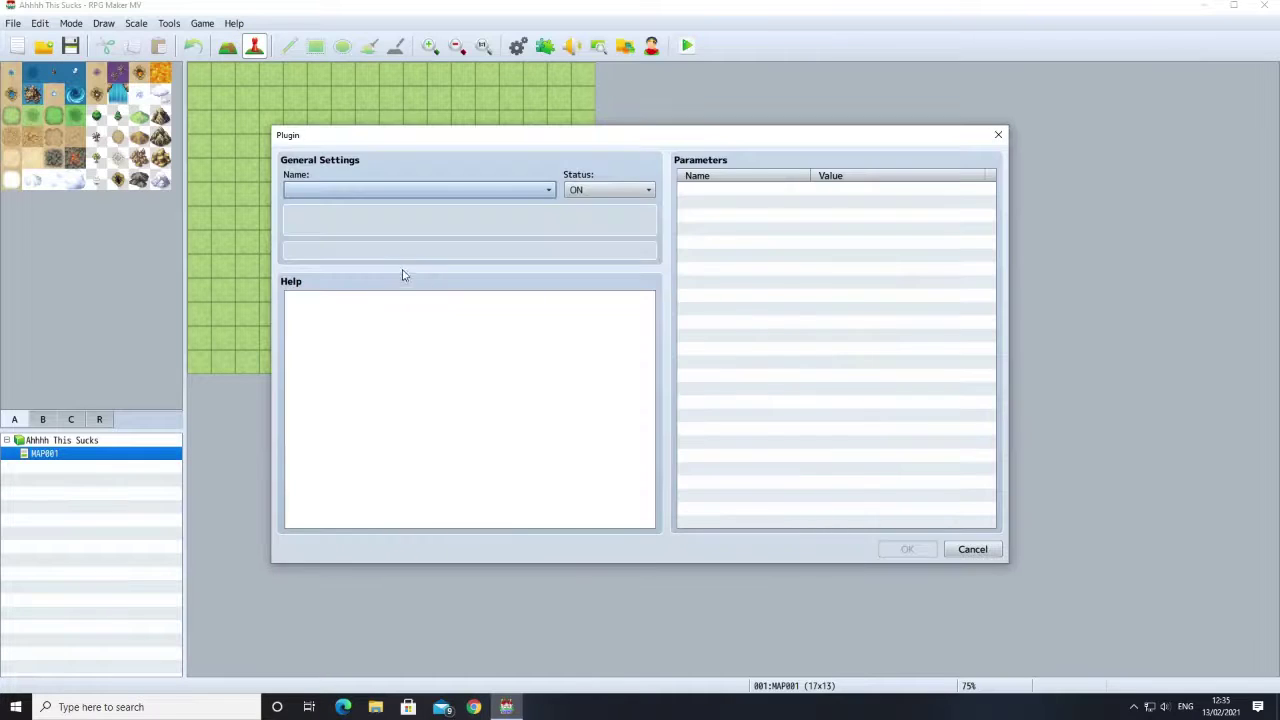
{"action": "left_click", "coordinate": [389, 190]}
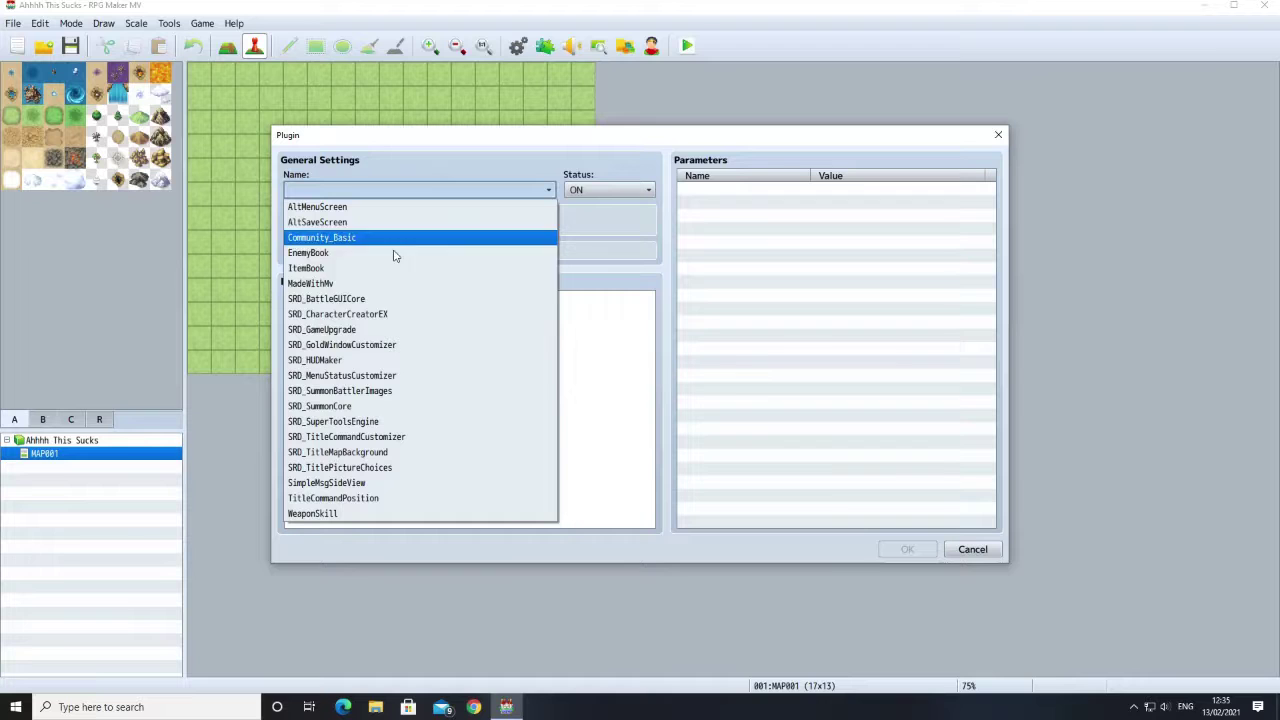
{"action": "left_click", "coordinate": [373, 421]}
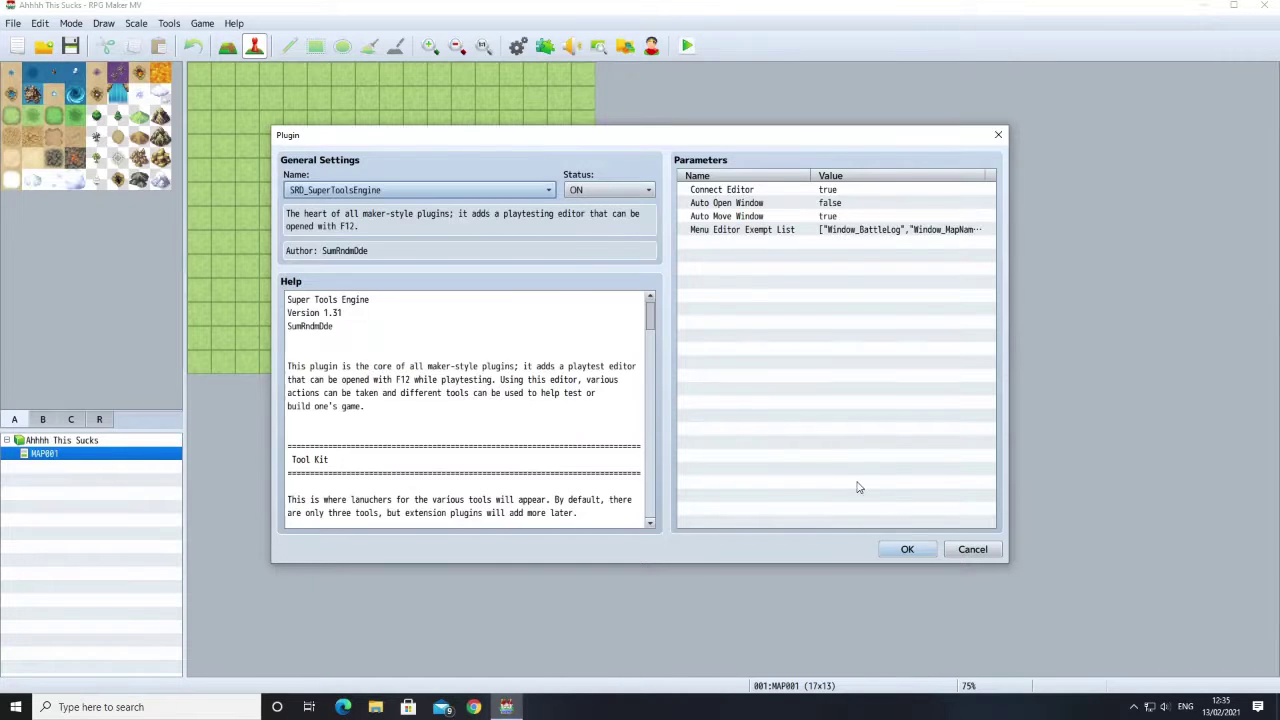
{"action": "left_click", "coordinate": [905, 548]}
Step: Add the SRD_SummonCore plugin with status ON in the empty row below SRD_SuperToolsEngine
{"action": "right_click", "coordinate": [426, 285]}
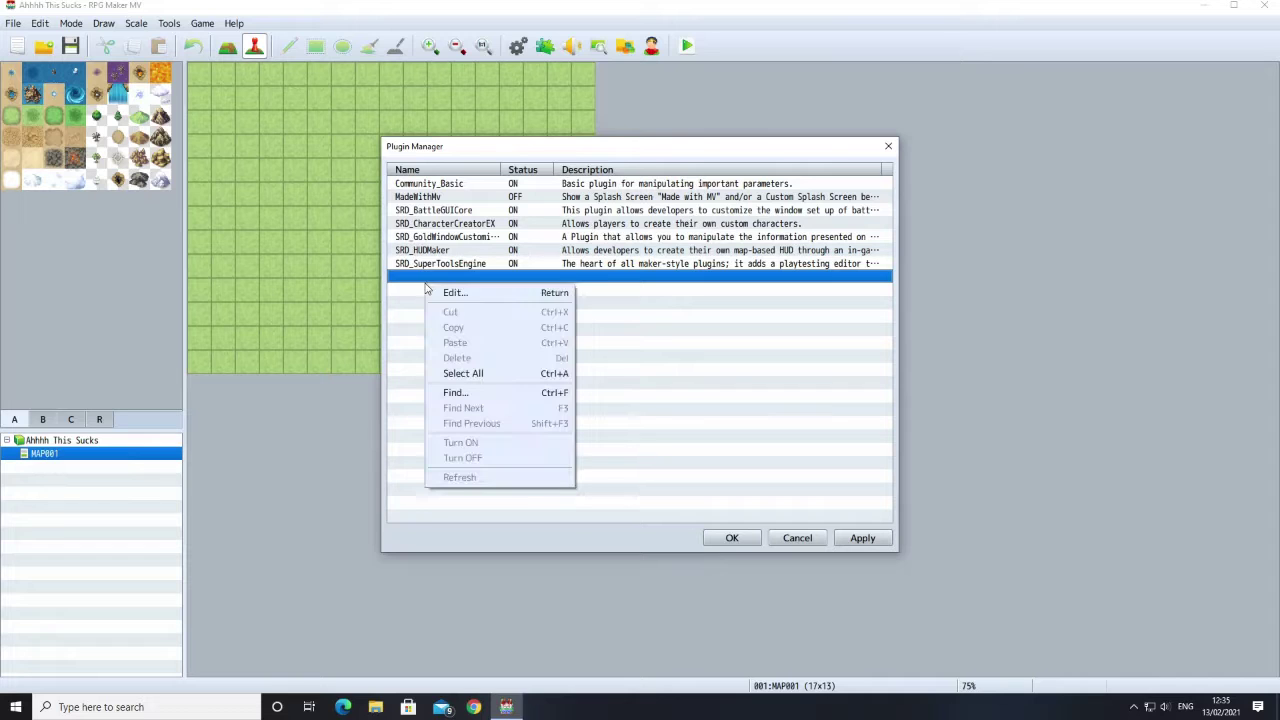
{"action": "left_click", "coordinate": [440, 291]}
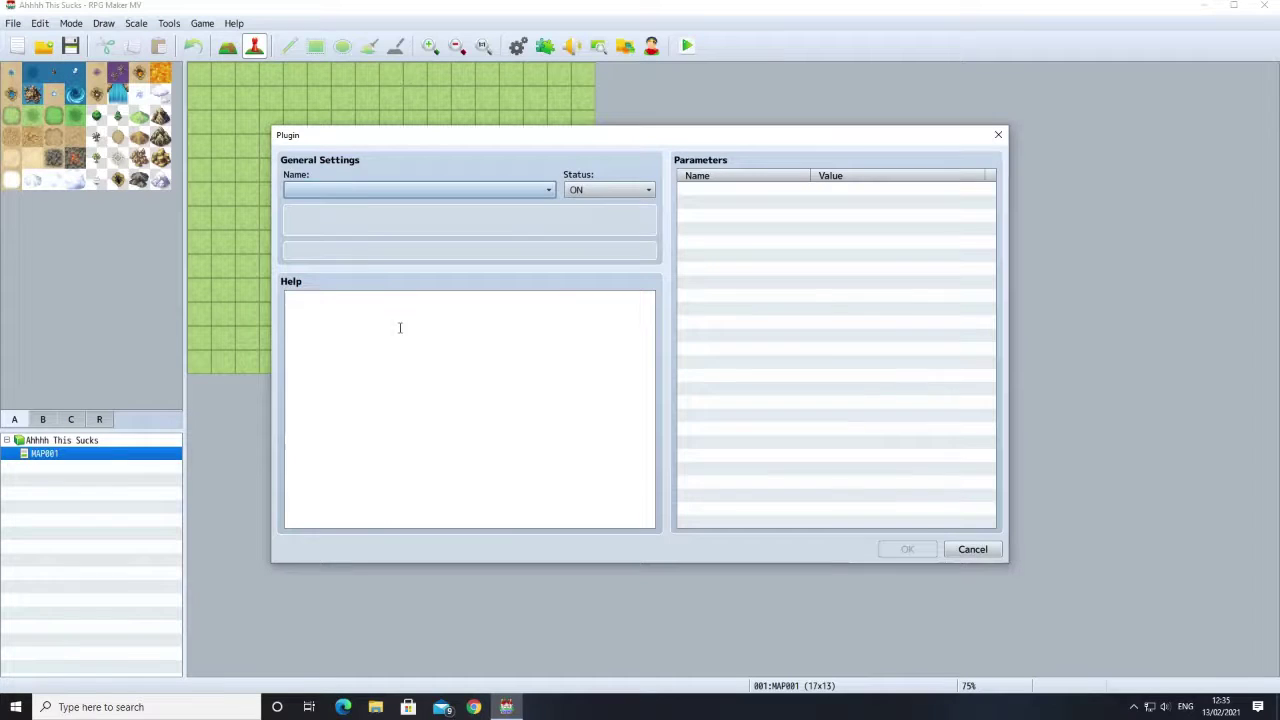
{"action": "left_click", "coordinate": [360, 190]}
{"action": "left_click", "coordinate": [397, 406]}
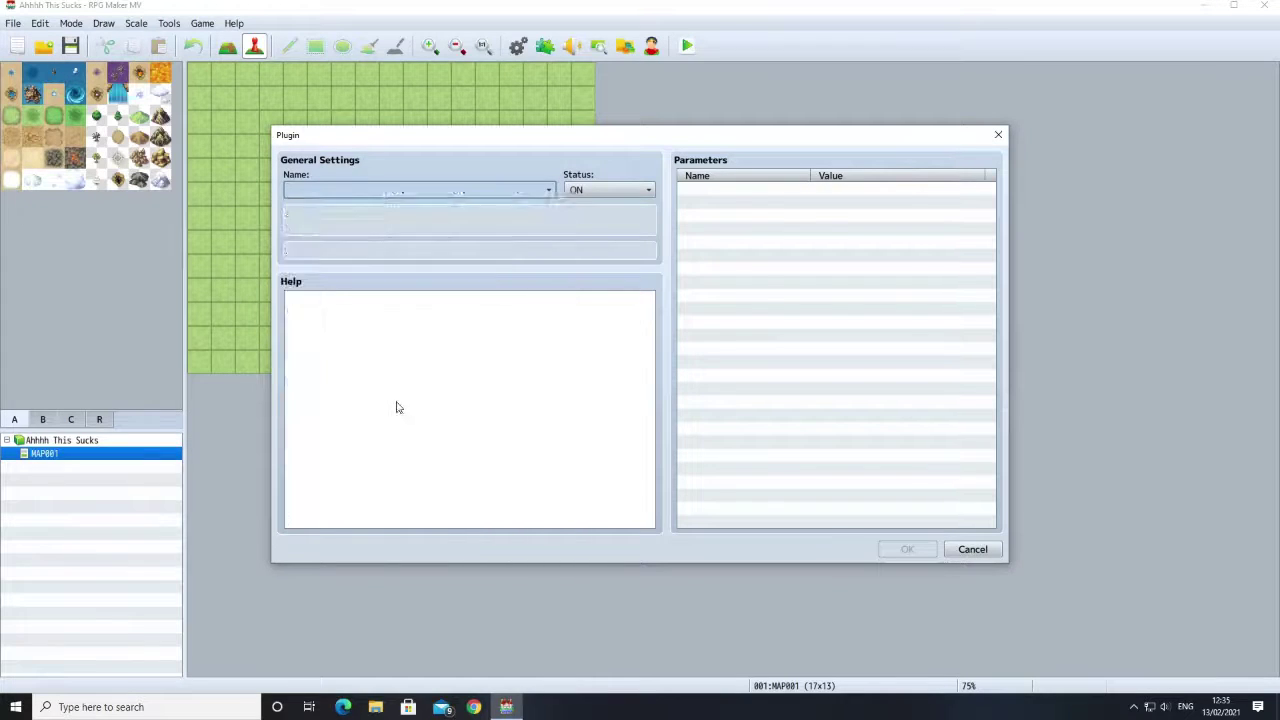
{"action": "left_click", "coordinate": [905, 549]}
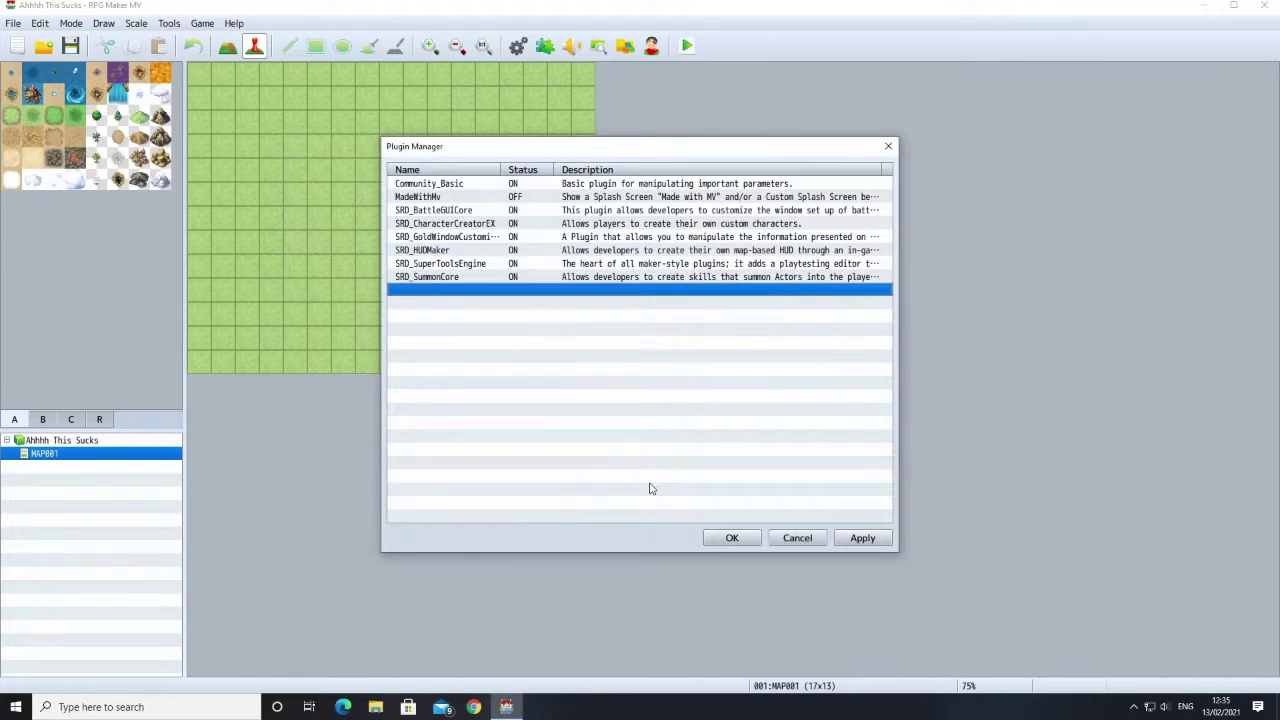
Step: Add the SRD_SummonBattlerImages plugin with status ON in the empty row below SRD_SummonCore
{"action": "right_click", "coordinate": [436, 289]}
{"action": "left_click", "coordinate": [449, 299]}
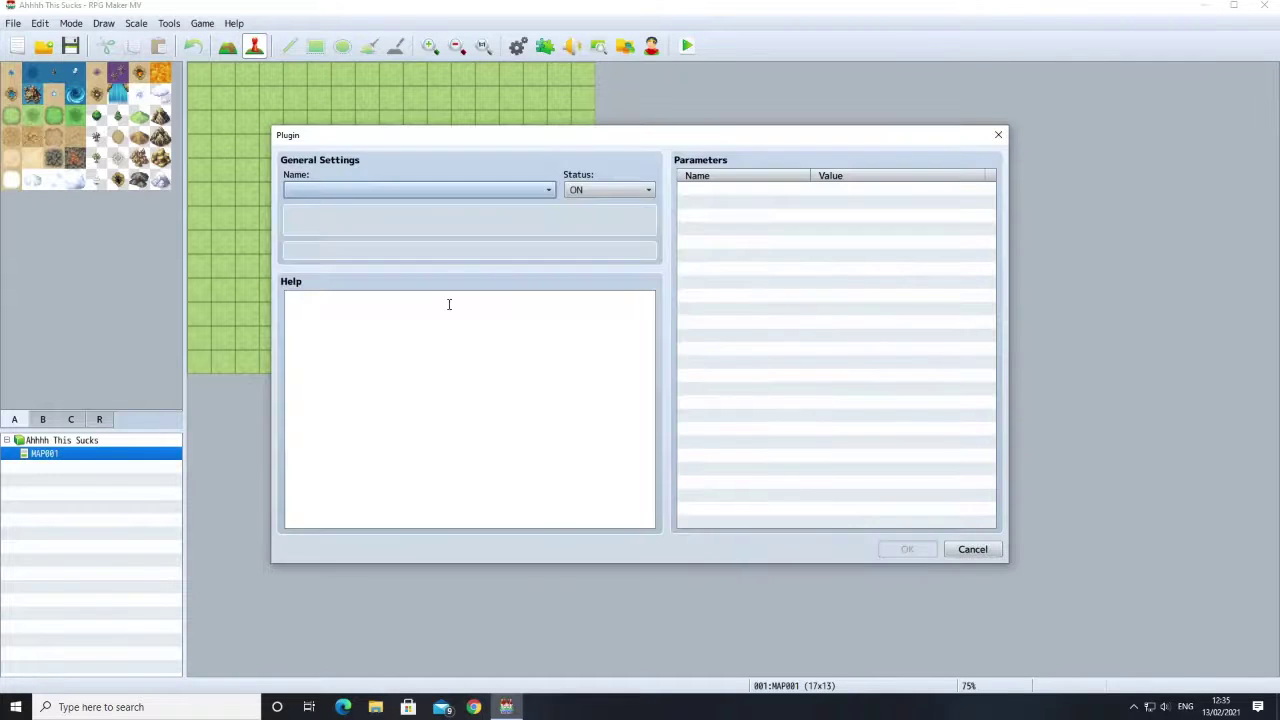
{"action": "left_click", "coordinate": [400, 190]}
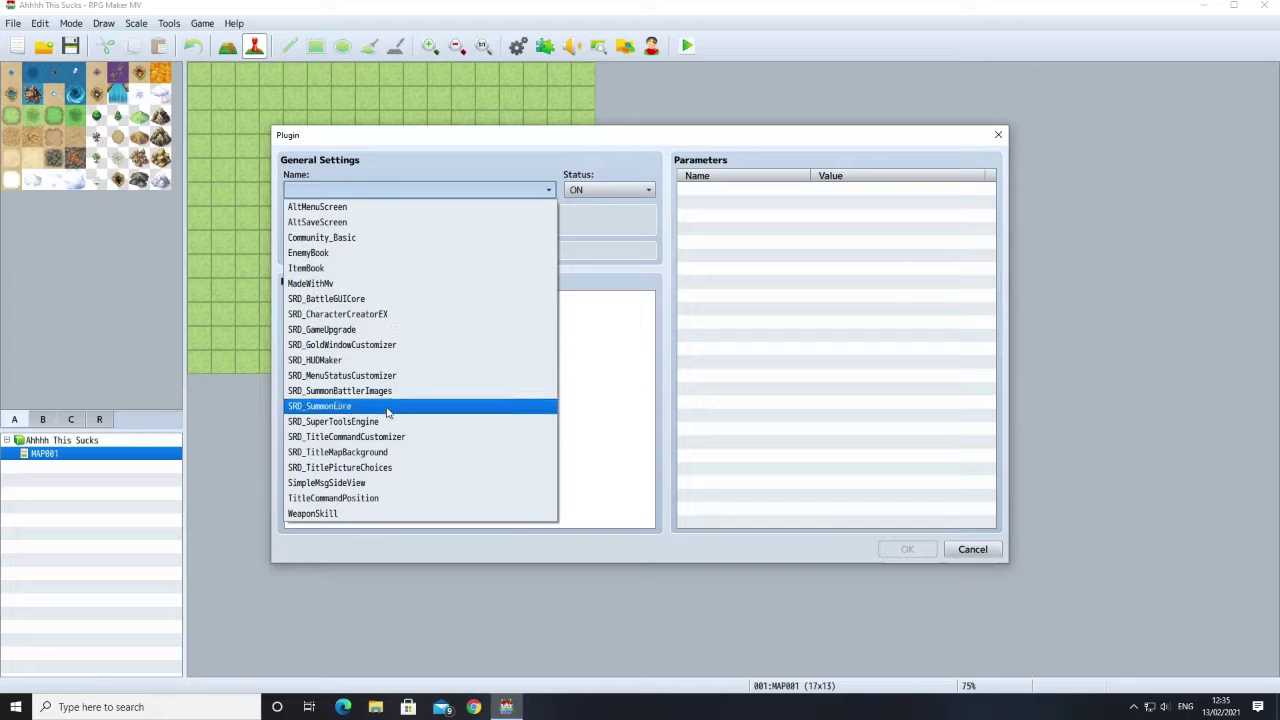
{"action": "left_click", "coordinate": [365, 392]}
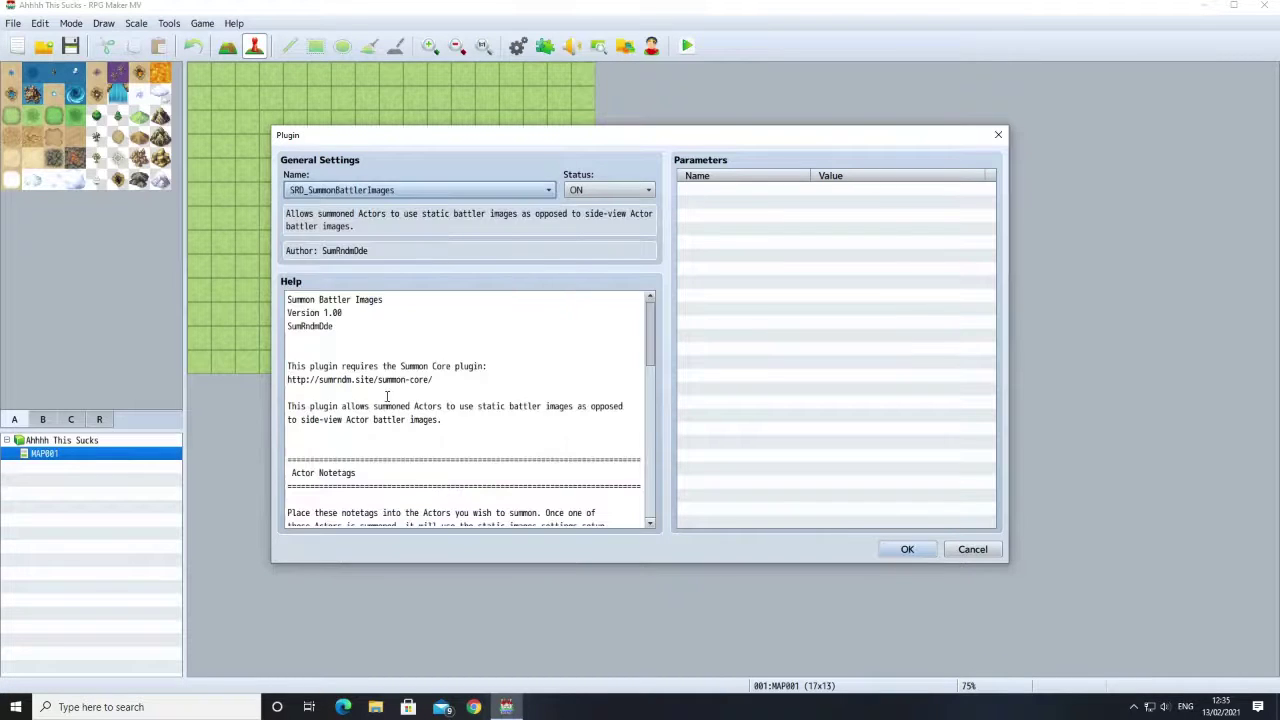
{"action": "left_click", "coordinate": [907, 549]}
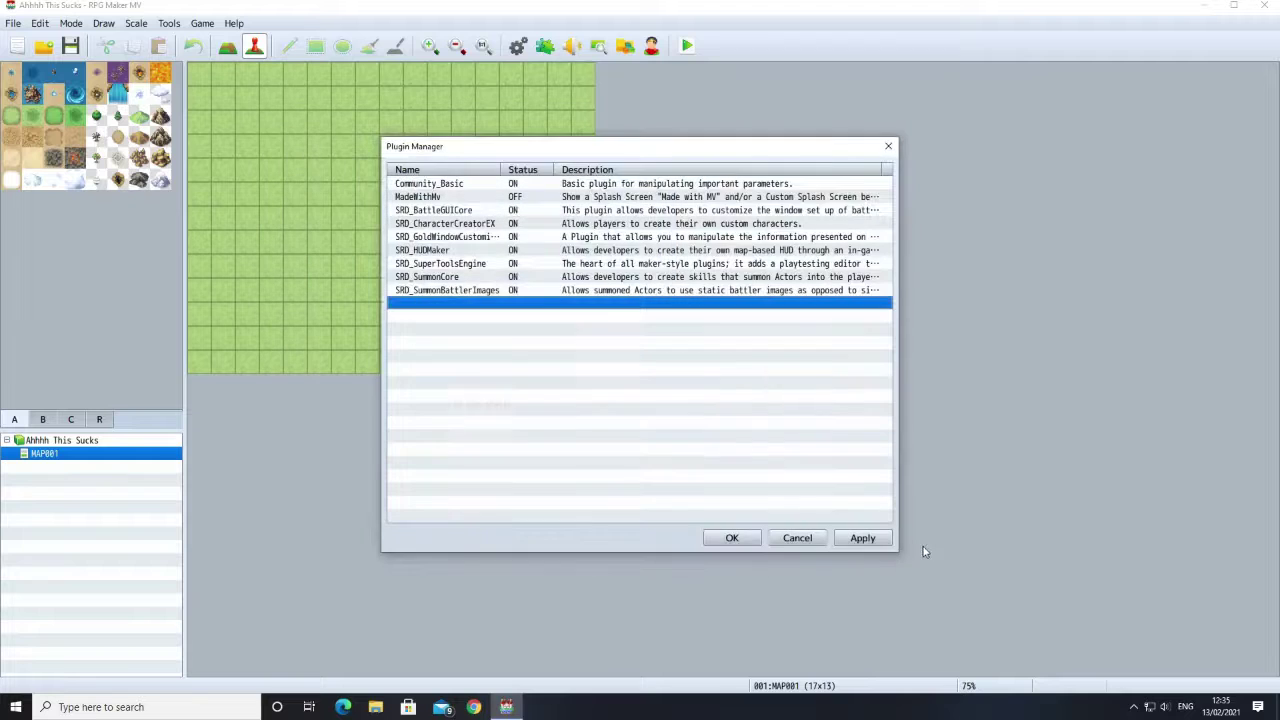
Step: Add the SRD_MenuStatusCustomizer plugin with status ON in the empty row below SRD_SummonBattlerImages
{"action": "right_click", "coordinate": [426, 310]}
{"action": "left_click", "coordinate": [438, 314]}
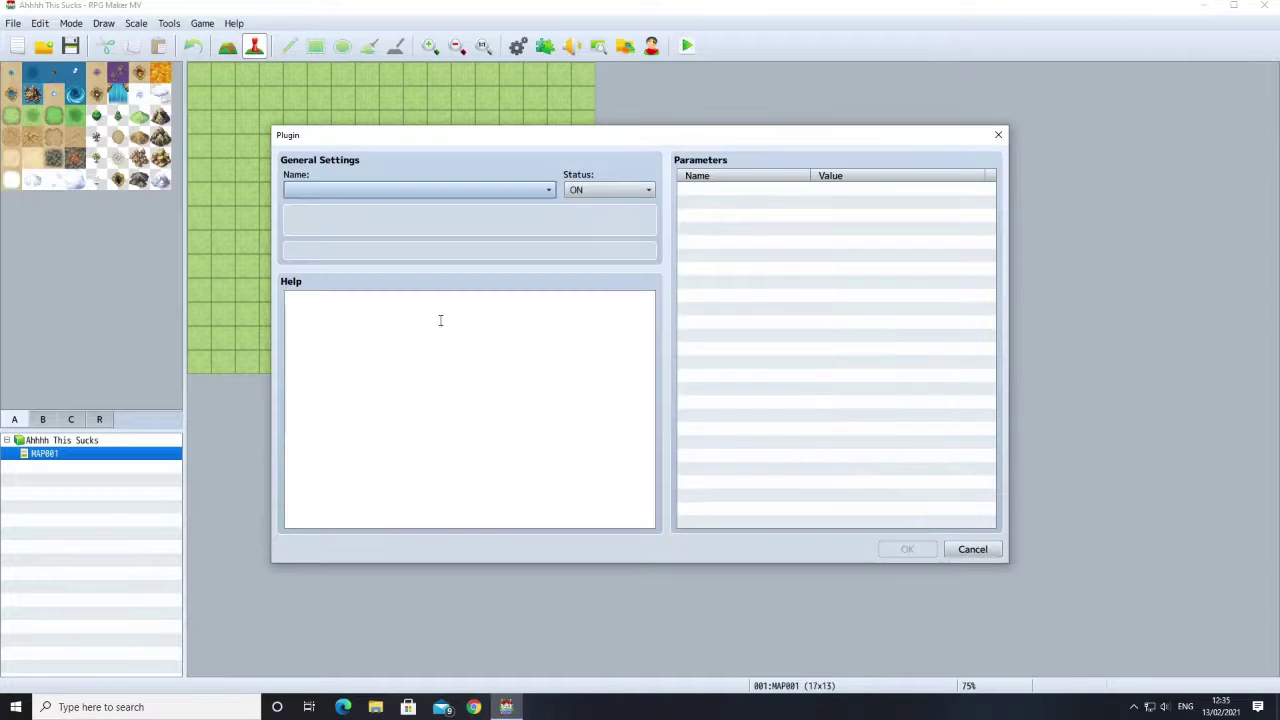
{"action": "left_click", "coordinate": [374, 190]}
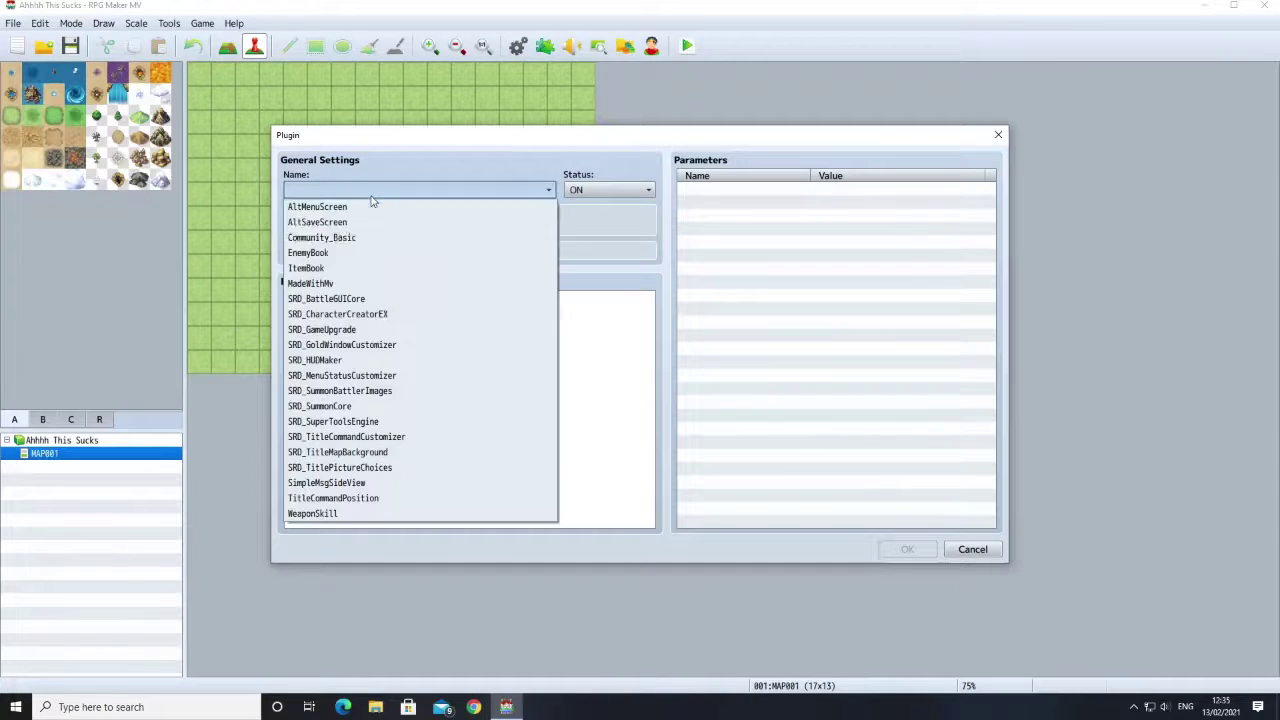
{"action": "left_click", "coordinate": [393, 377]}
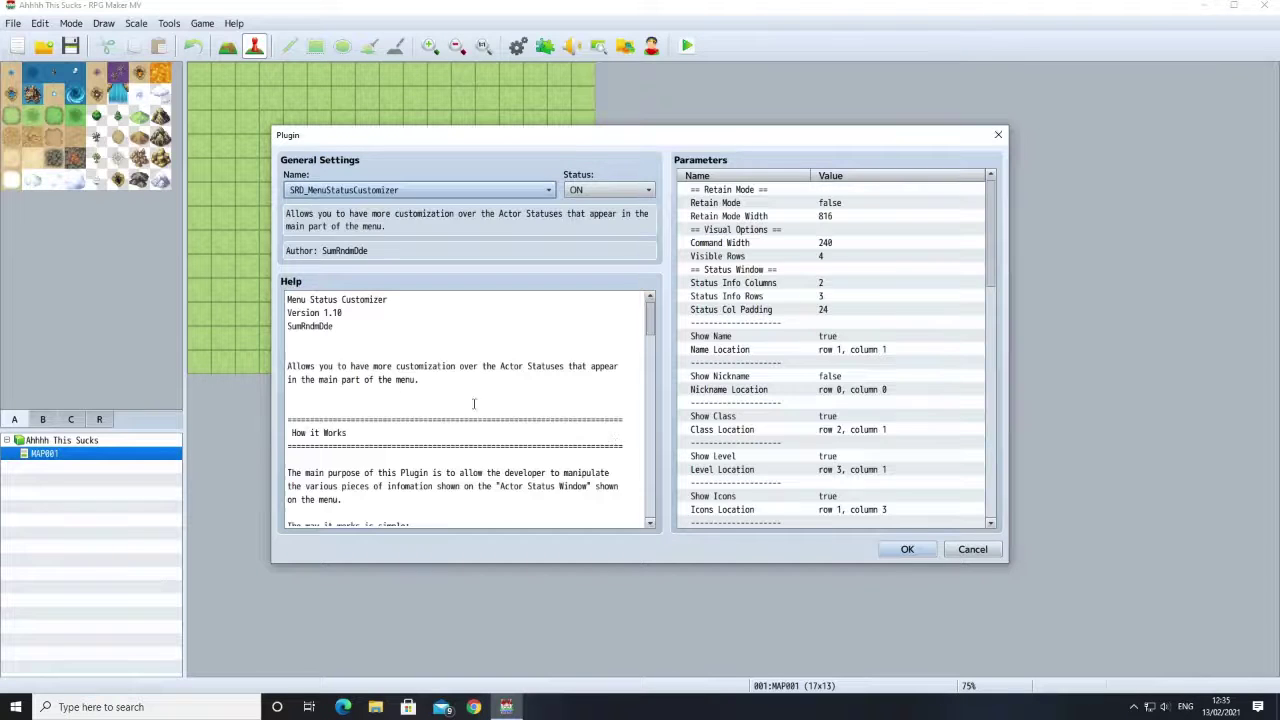
{"action": "left_click", "coordinate": [906, 549]}
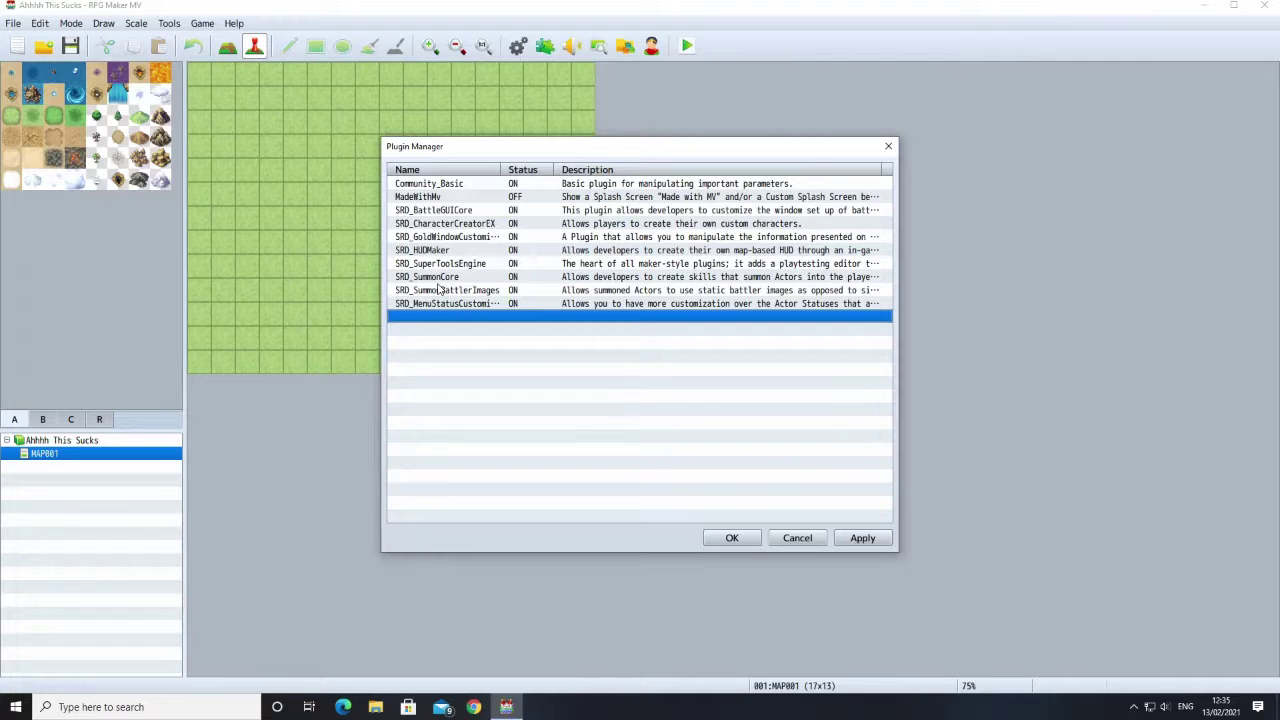
Step: Move SRD_SuperToolsEngine directly above SRD_BattleGUICore in the plugin list and apply the plugin changes
{"action": "left_click_drag", "start_coordinate": [435, 265], "coordinate": [434, 213]}
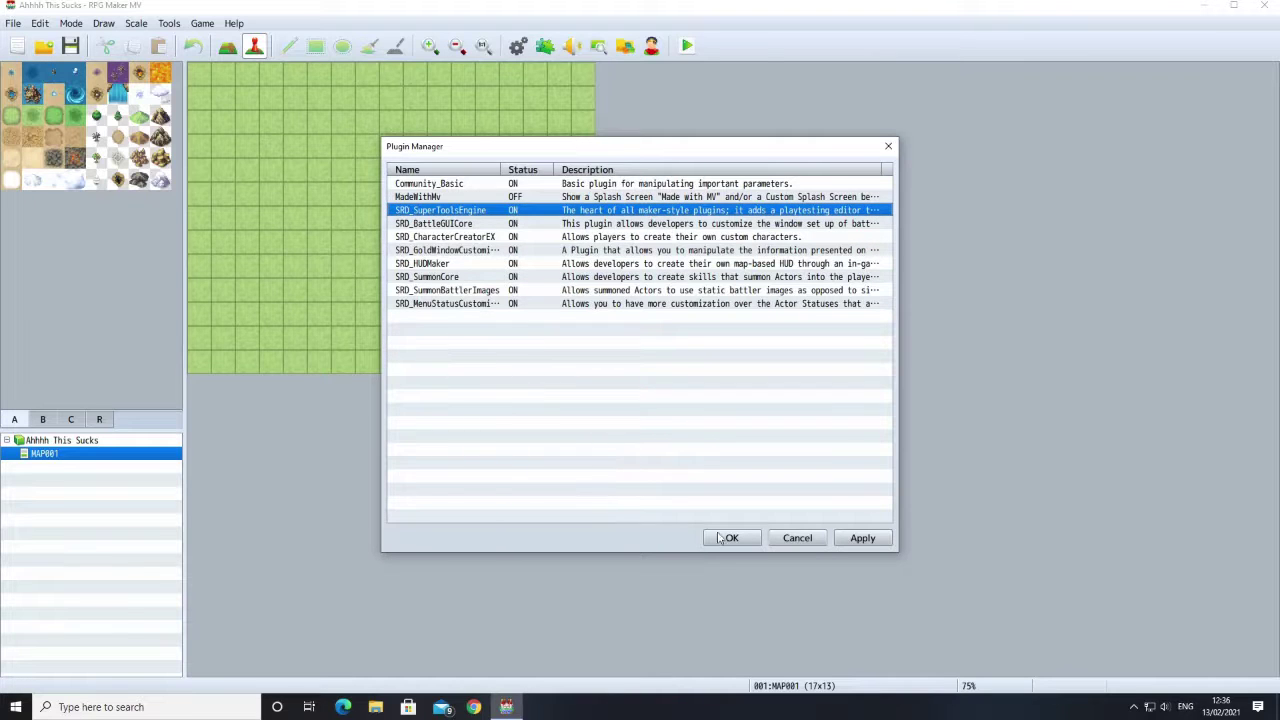
{"action": "left_click", "coordinate": [878, 539]}
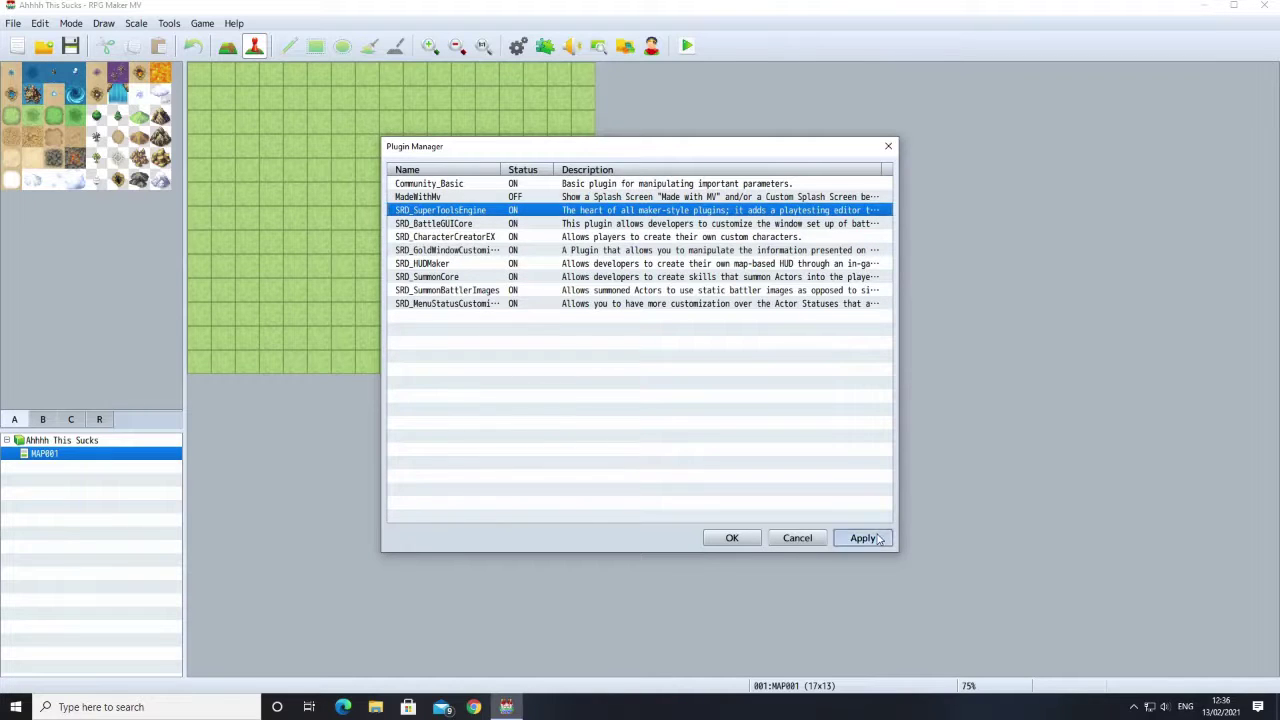
{"action": "left_click", "coordinate": [732, 543]}
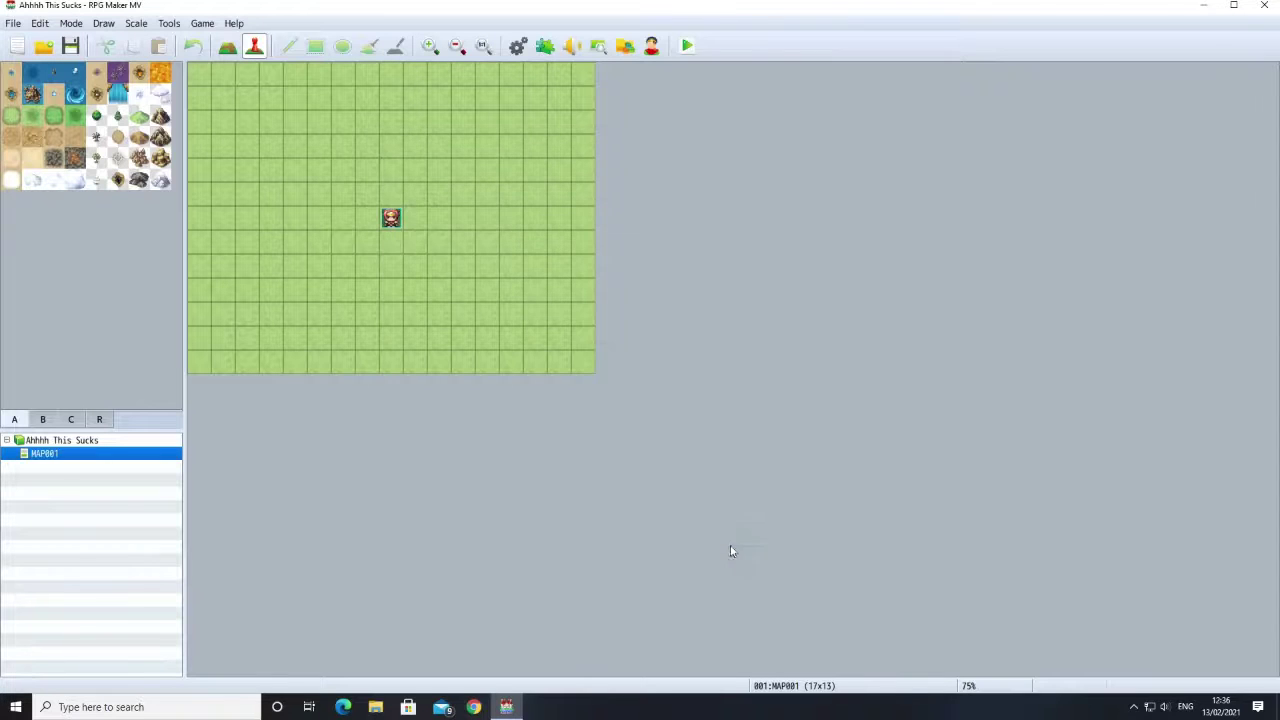
Step: Start a playtest with the changes saved and open the Options from the game's title screen
{"action": "left_click", "coordinate": [686, 50]}
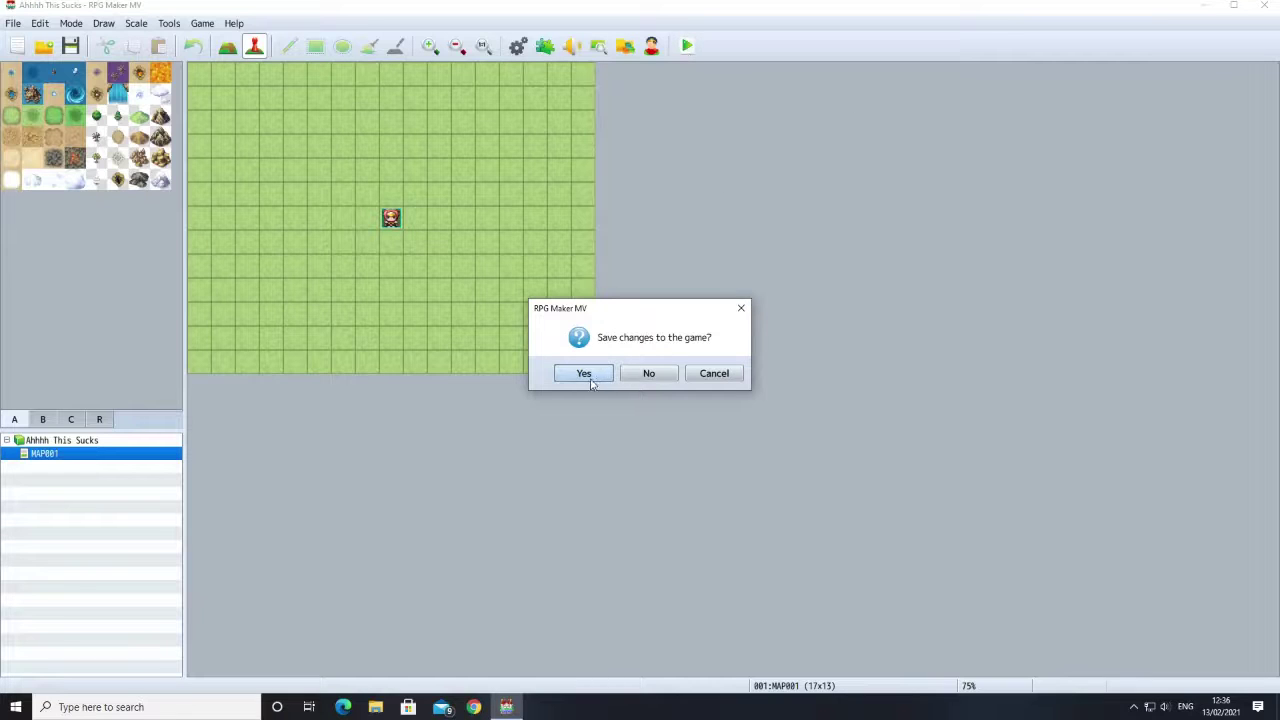
{"action": "left_click", "coordinate": [585, 376]}
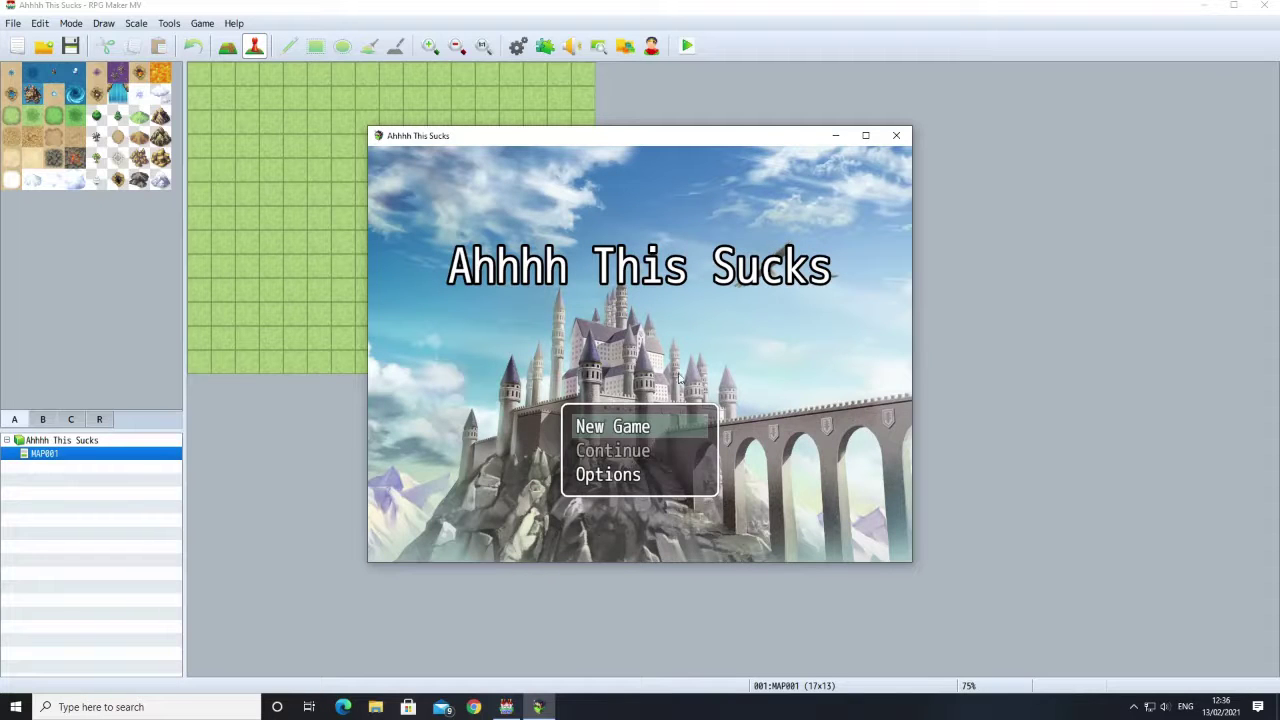
{"action": "left_click", "coordinate": [656, 476]}
{"action": "left_click", "coordinate": [627, 477]}
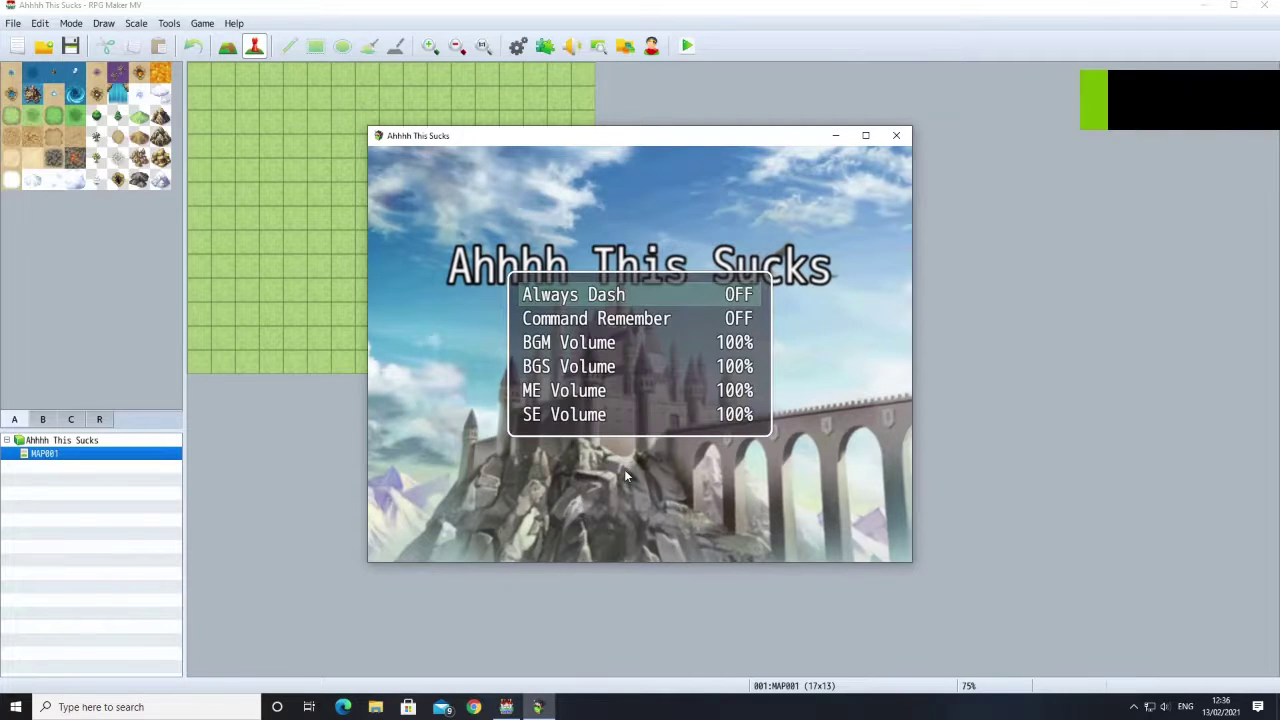
Step: Set the ME Volume to 40% in the game's options
{"action": "left_click", "coordinate": [600, 397]}
{"action": "left_click", "coordinate": [614, 393]}
{"action": "left_click", "coordinate": [614, 393]}
{"action": "left_click", "coordinate": [614, 393]}
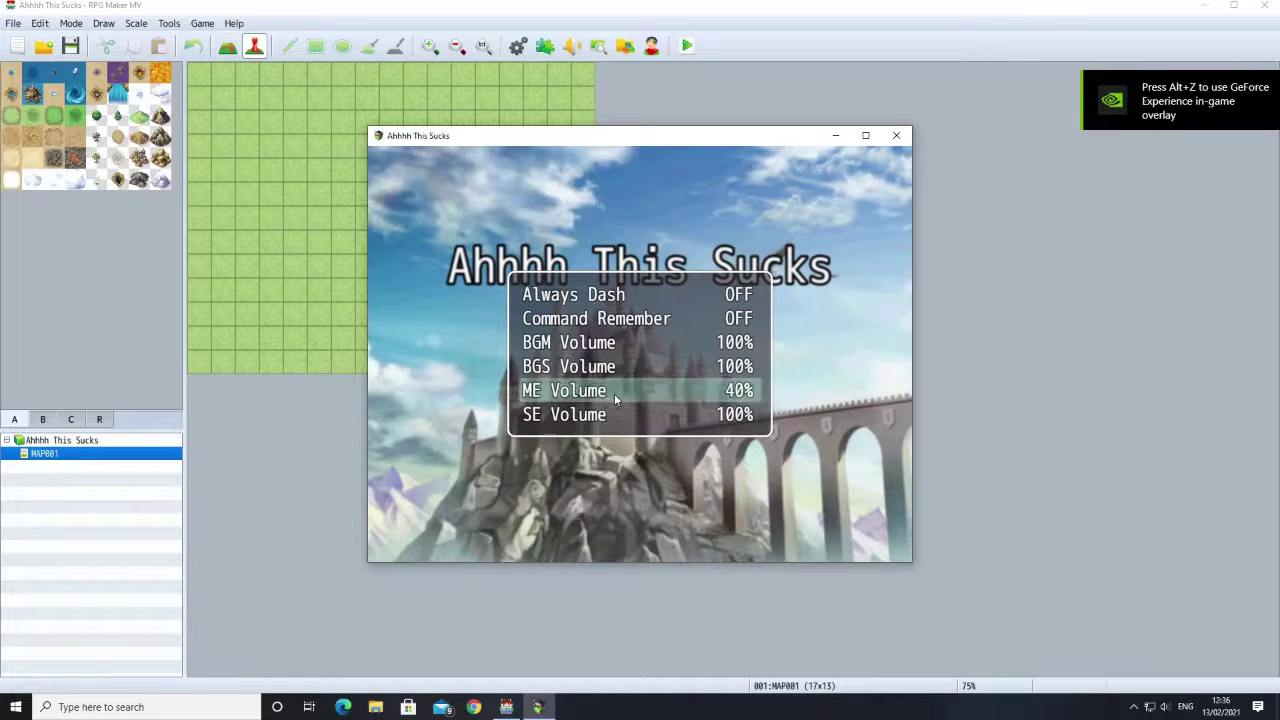
Step: Cycle through the BGM Volume levels in the game's options and return to the title screen
{"action": "left_click", "coordinate": [574, 345]}
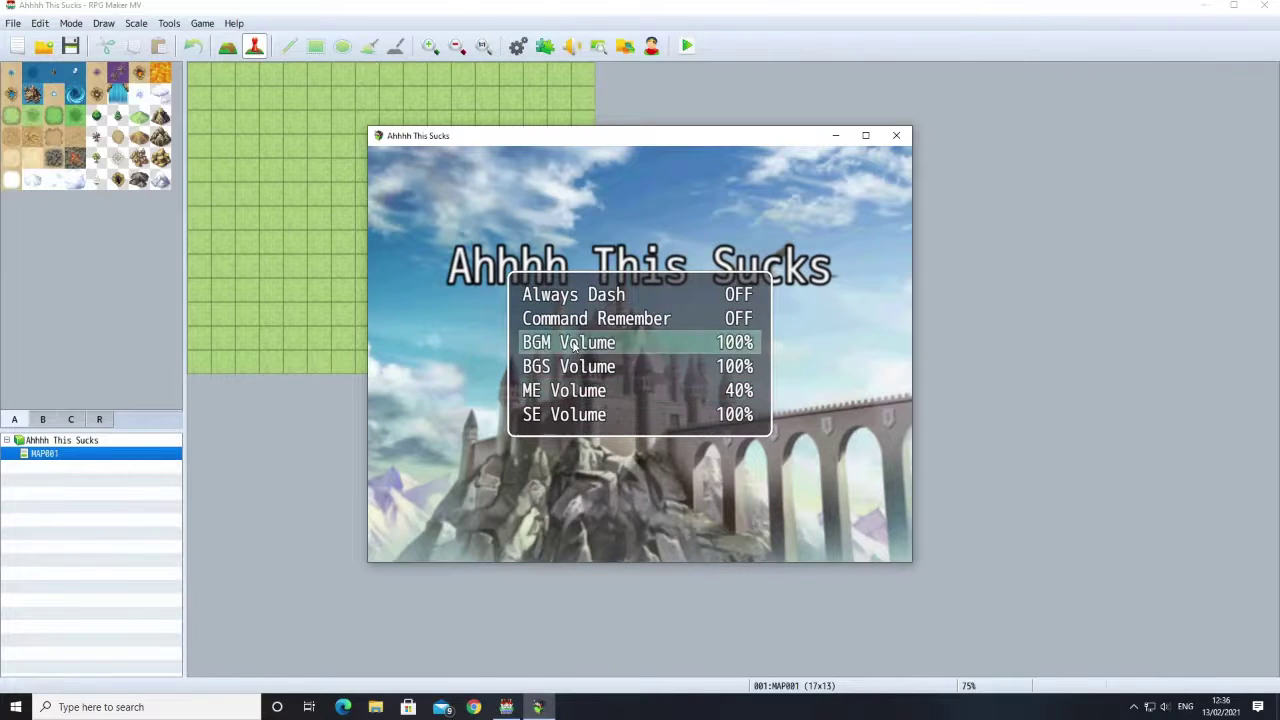
{"action": "left_click", "coordinate": [574, 345]}
{"action": "left_click", "coordinate": [574, 345]}
{"action": "left_click", "coordinate": [574, 345]}
{"action": "left_click", "coordinate": [574, 345]}
{"action": "left_click", "coordinate": [574, 345]}
{"action": "left_click", "coordinate": [574, 345]}
{"action": "left_click", "coordinate": [574, 345]}
{"action": "left_click", "coordinate": [574, 345]}
{"action": "right_click", "coordinate": [466, 434]}
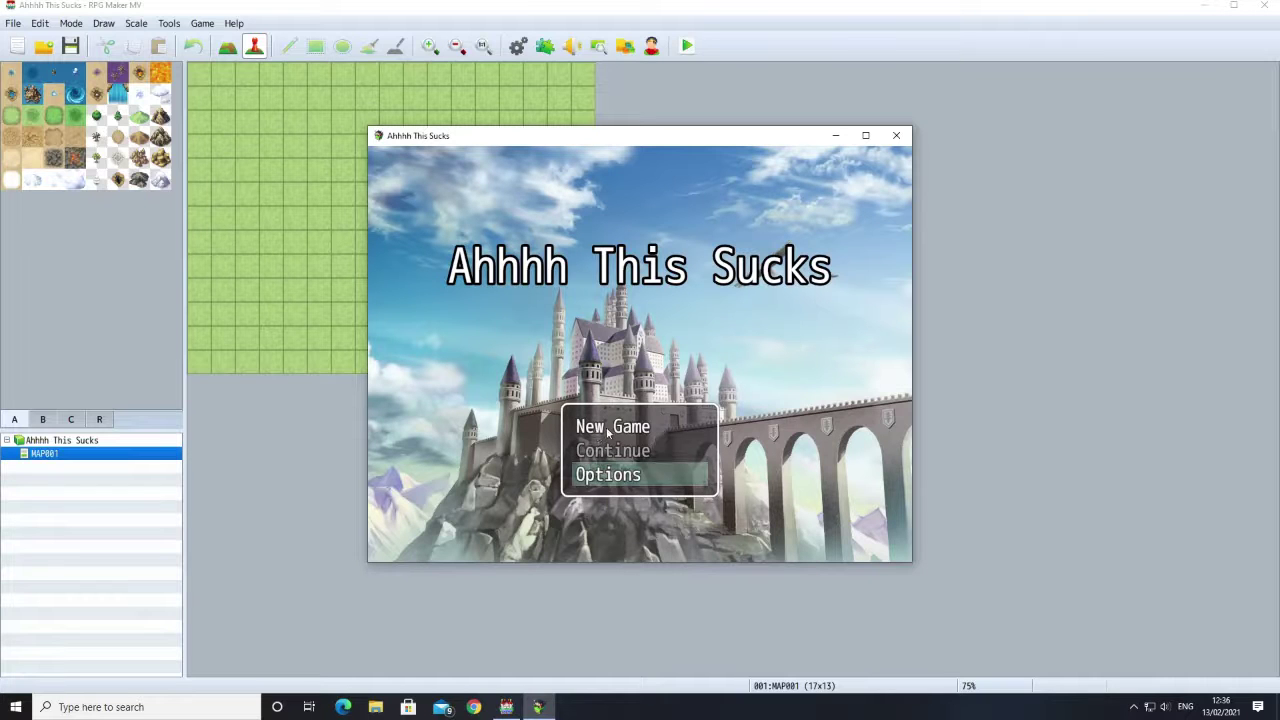
Step: Start a new game and walk the party around the grass map to test movement
{"action": "left_click", "coordinate": [602, 432]}
{"action": "left_click", "coordinate": [605, 432]}
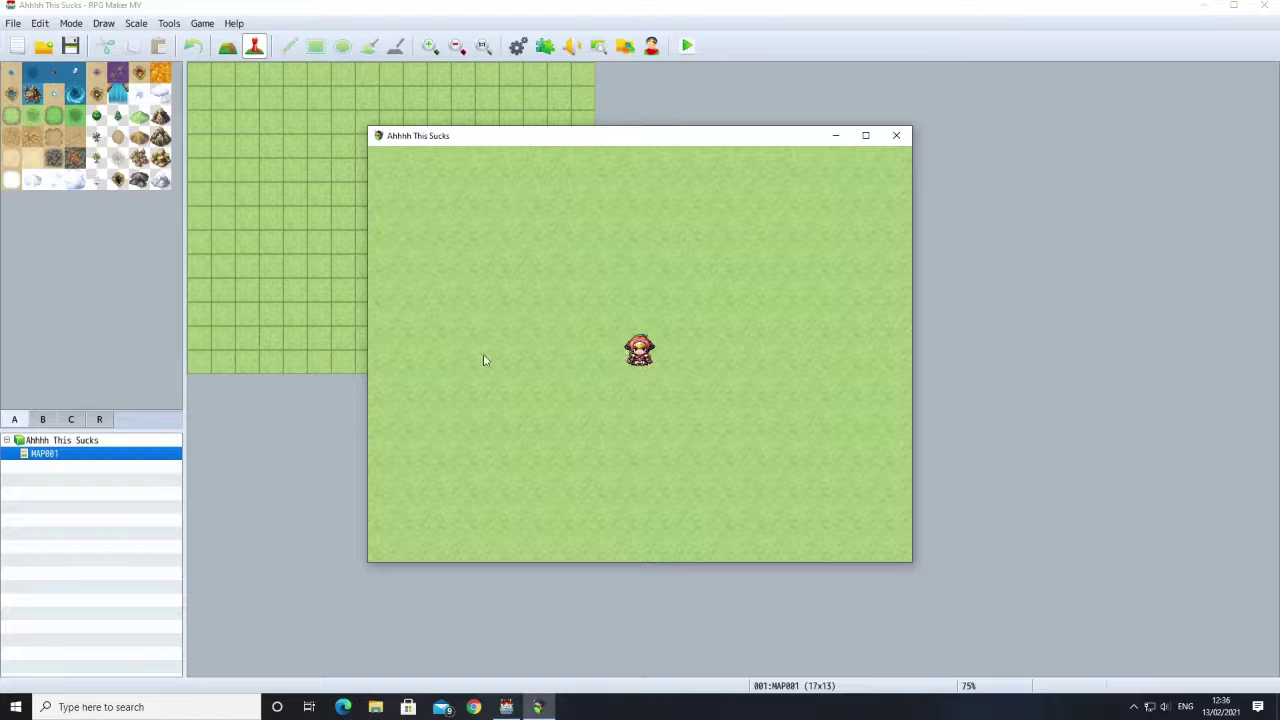
{"action": "left_click", "coordinate": [483, 360]}
{"action": "left_click", "coordinate": [645, 462]}
{"action": "left_click", "coordinate": [782, 325]}
{"action": "left_click", "coordinate": [598, 240]}
{"action": "left_click", "coordinate": [520, 370]}
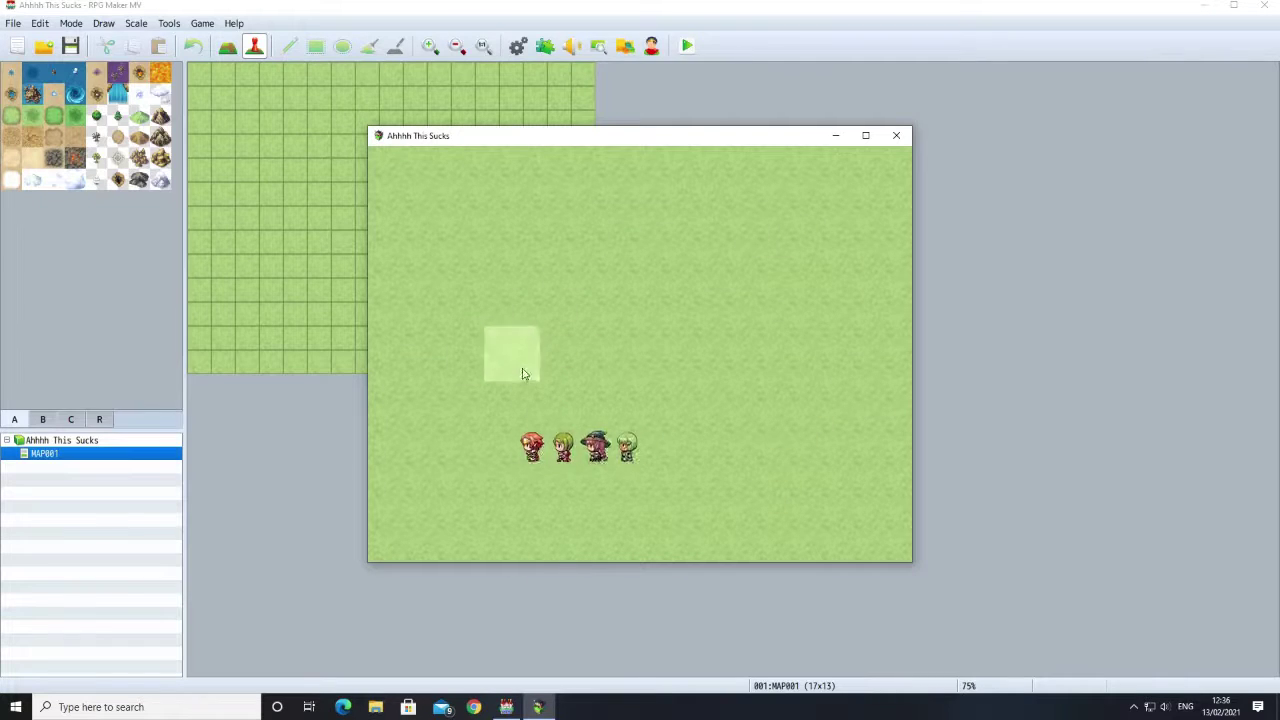
{"action": "left_click", "coordinate": [704, 290]}
{"action": "left_click", "coordinate": [768, 290]}
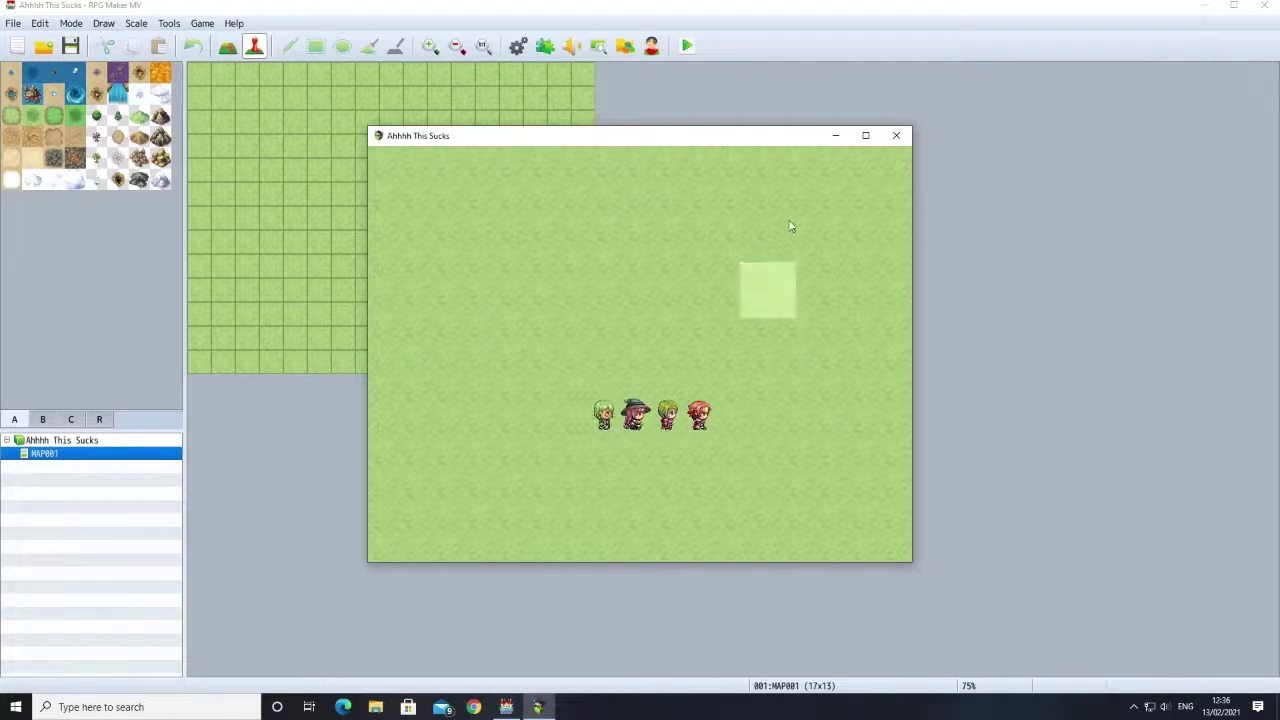
Step: Close the playtest and open the Menu Editor from the Super Tools Engine tool kit in a new playtest
{"action": "left_click", "coordinate": [895, 137]}
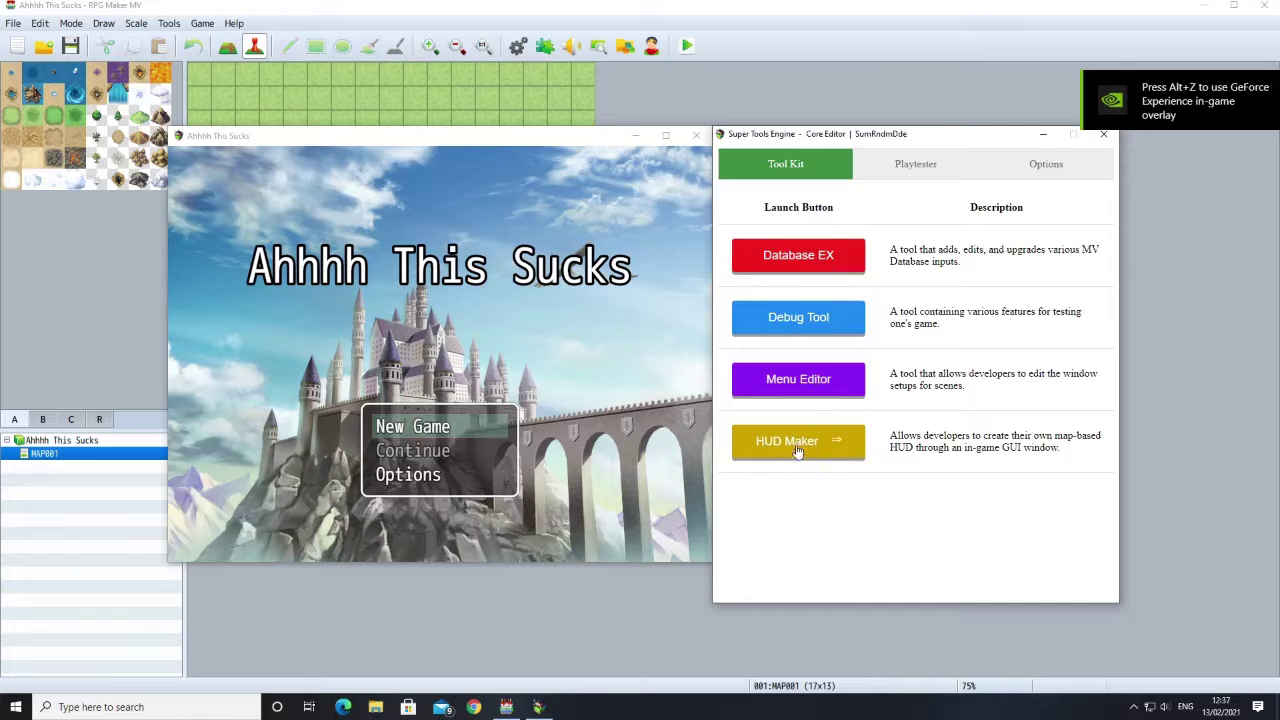
{"action": "left_click", "coordinate": [817, 383]}
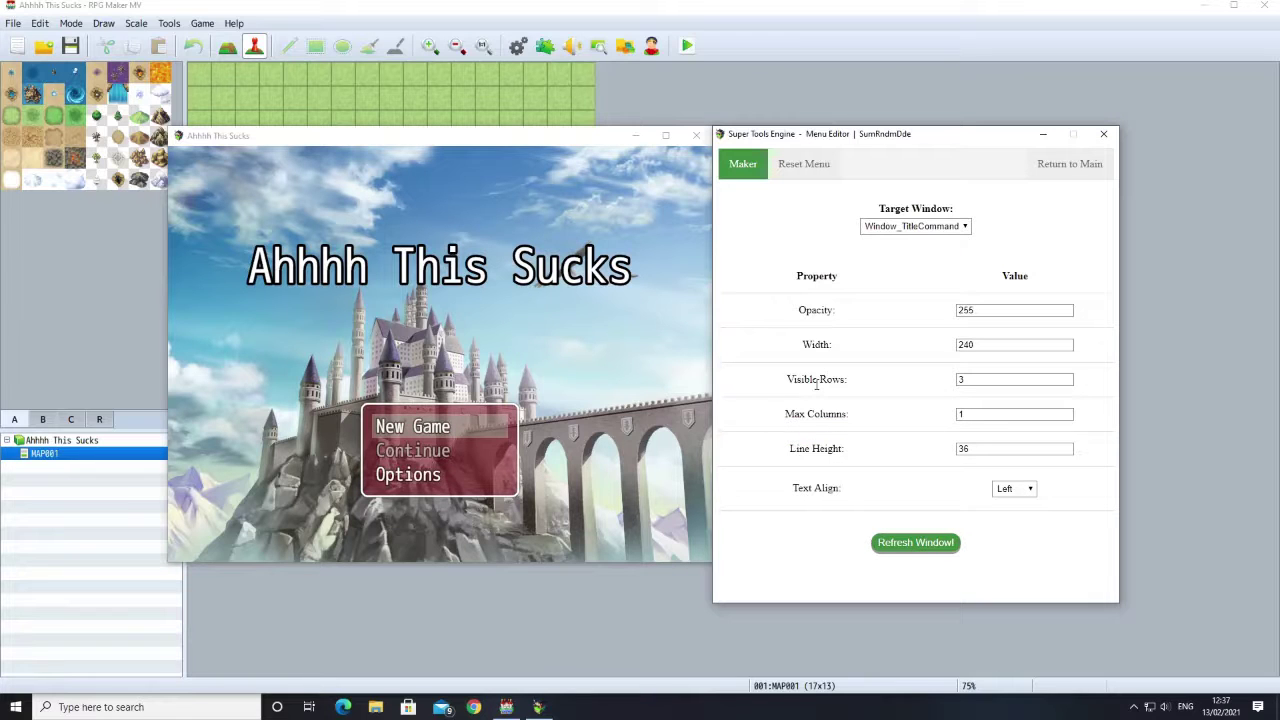
Step: Reposition the title command window slightly higher over the castle, refresh it, and return to the main tool kit
{"action": "left_click", "coordinate": [425, 286]}
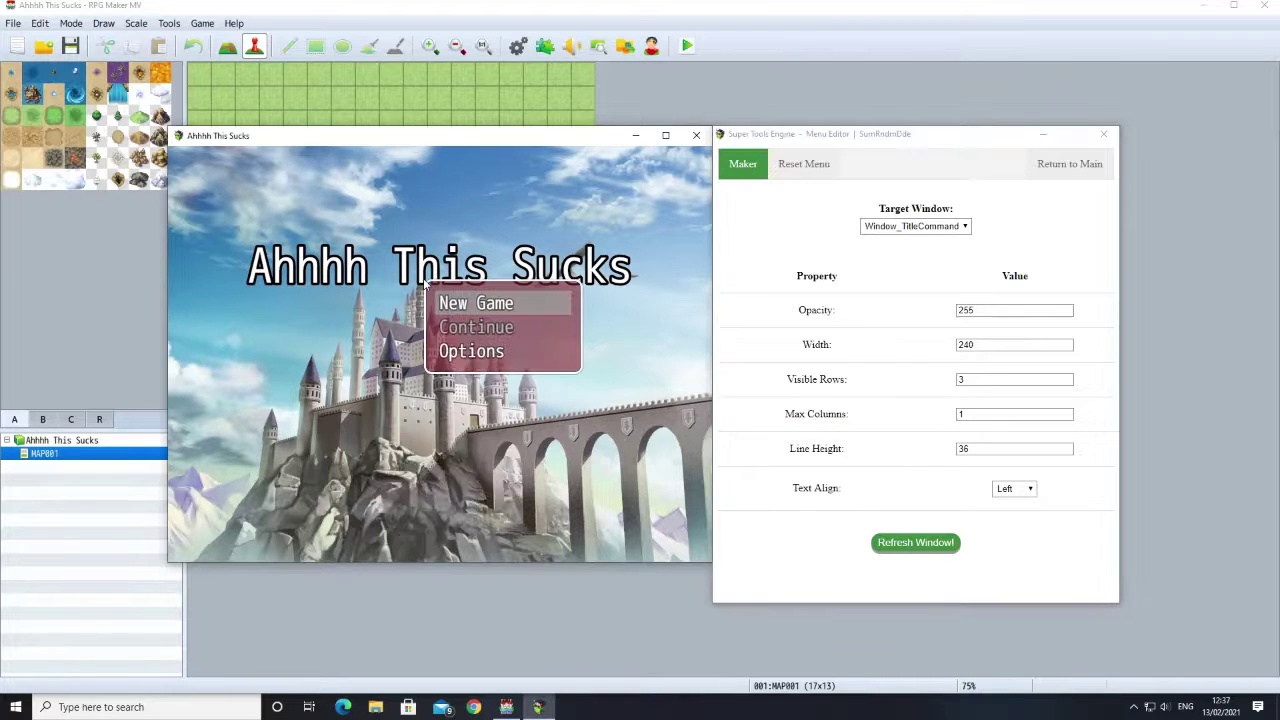
{"action": "left_click_drag", "start_coordinate": [465, 329], "coordinate": [353, 376]}
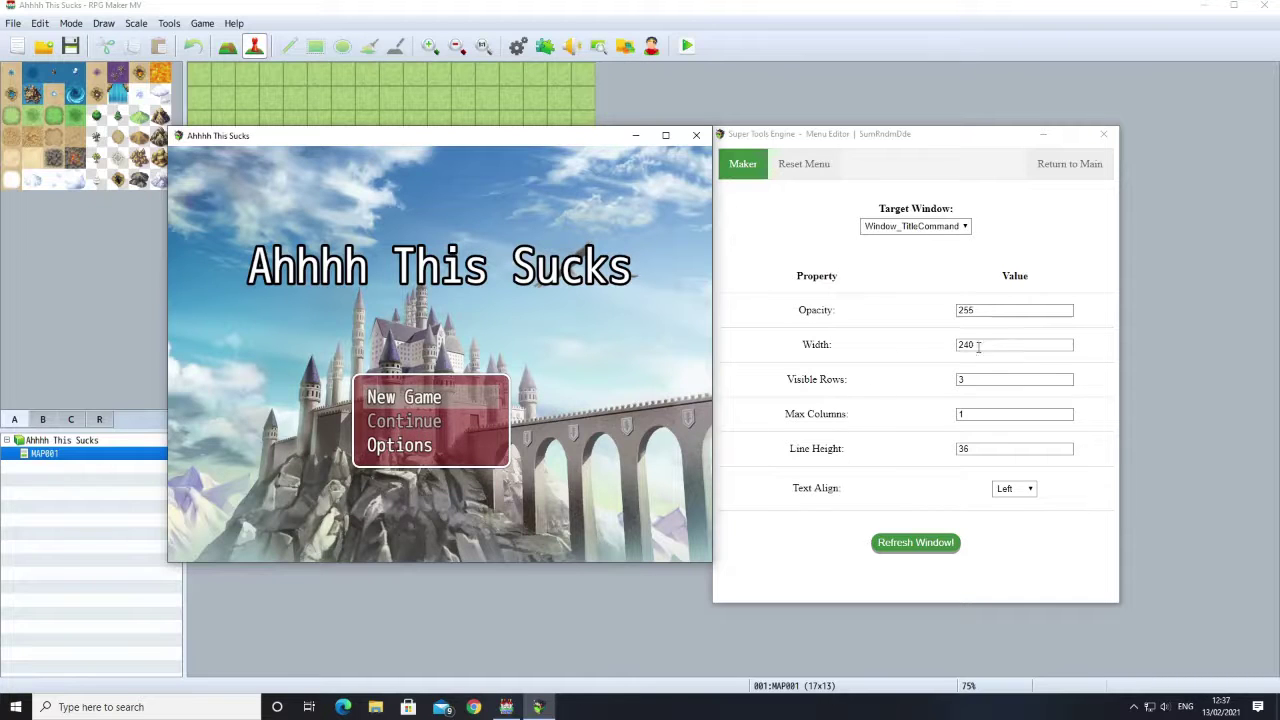
{"action": "left_click", "coordinate": [916, 540]}
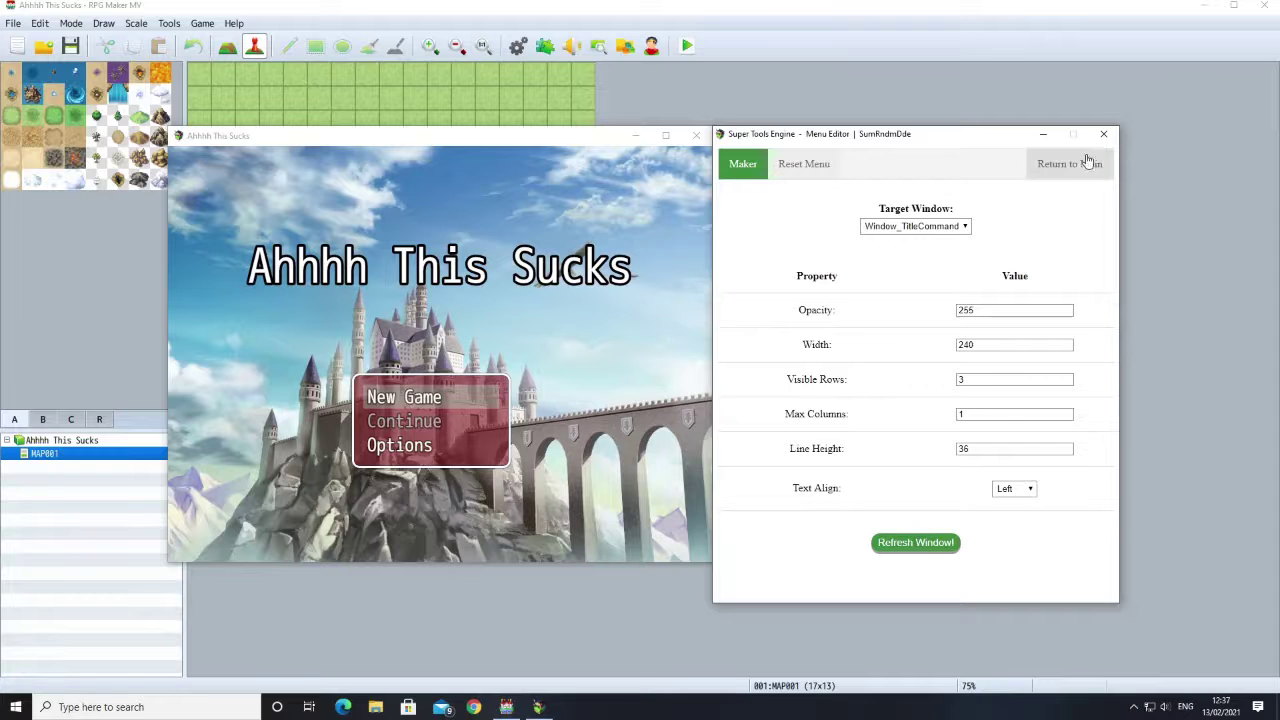
{"action": "left_click", "coordinate": [1054, 168]}
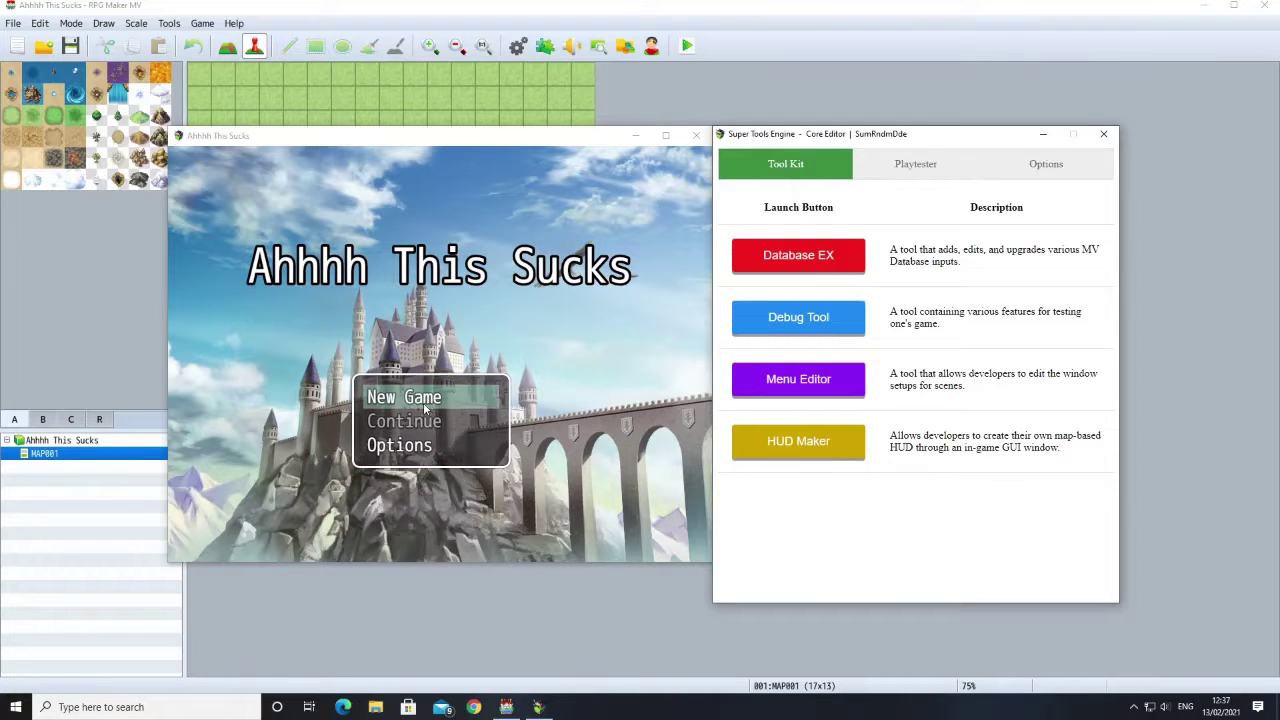
Step: Set the BGM Volume to 0% in the game's options and return to the title screen
{"action": "left_click", "coordinate": [416, 442]}
{"action": "left_click", "coordinate": [416, 440]}
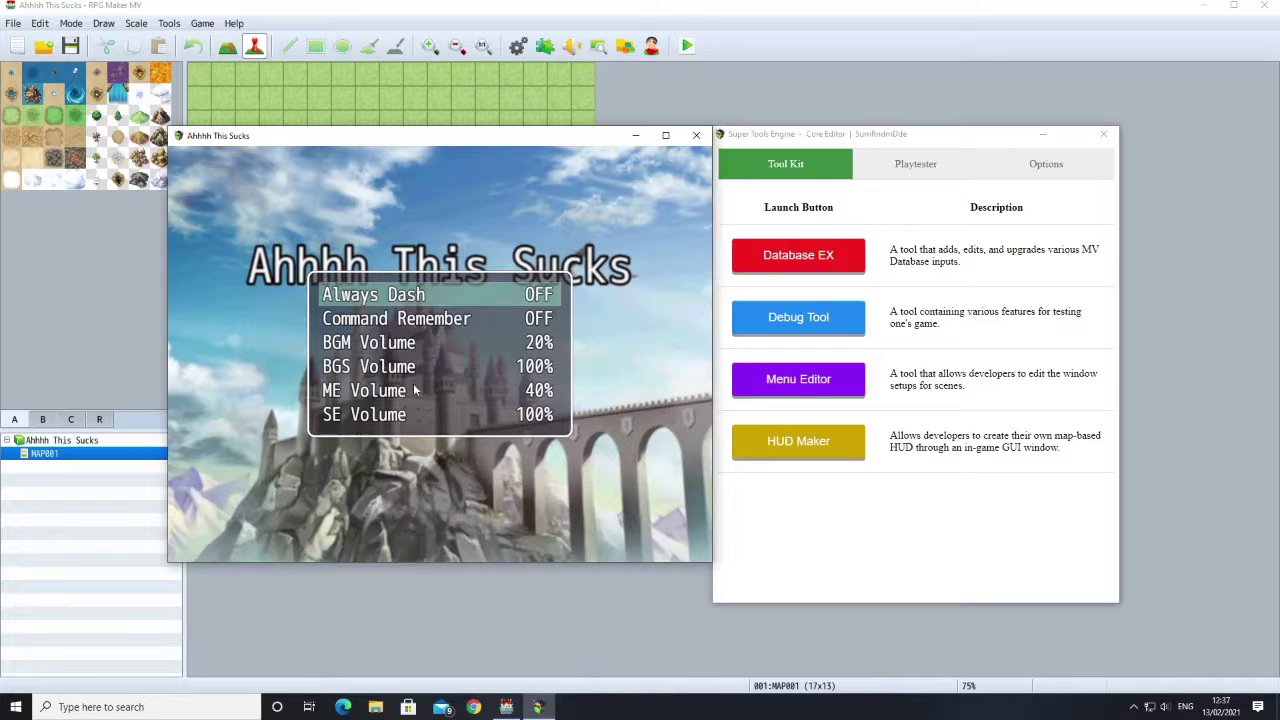
{"action": "left_click", "coordinate": [412, 343]}
{"action": "left_click", "coordinate": [412, 343]}
{"action": "left_click", "coordinate": [412, 343]}
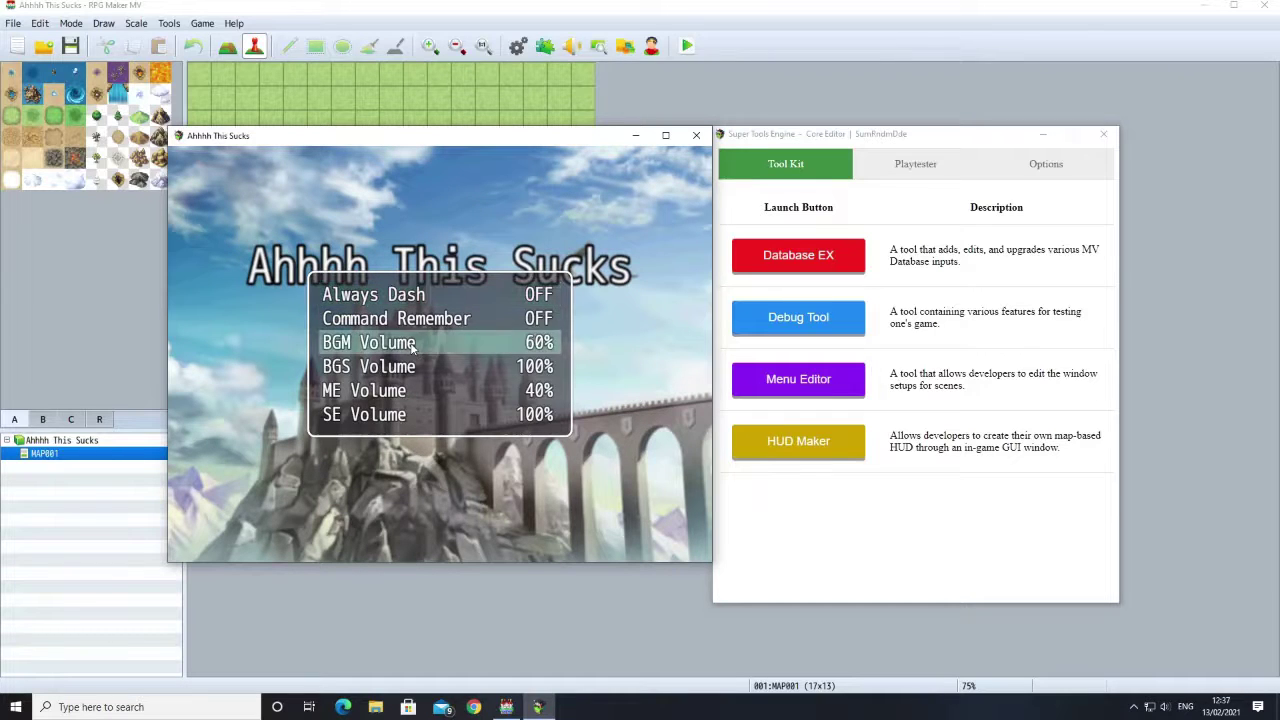
{"action": "left_click", "coordinate": [412, 343]}
{"action": "left_click", "coordinate": [412, 343]}
{"action": "left_click", "coordinate": [412, 343]}
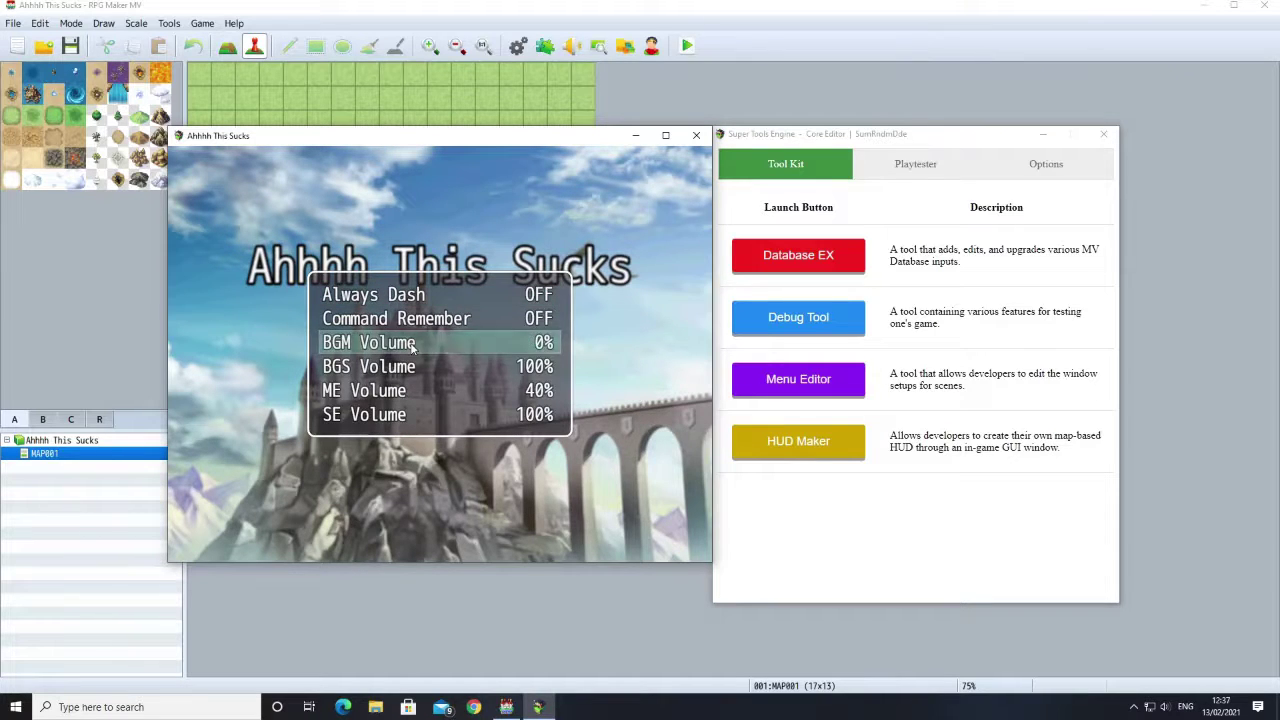
{"action": "right_click", "coordinate": [638, 315]}
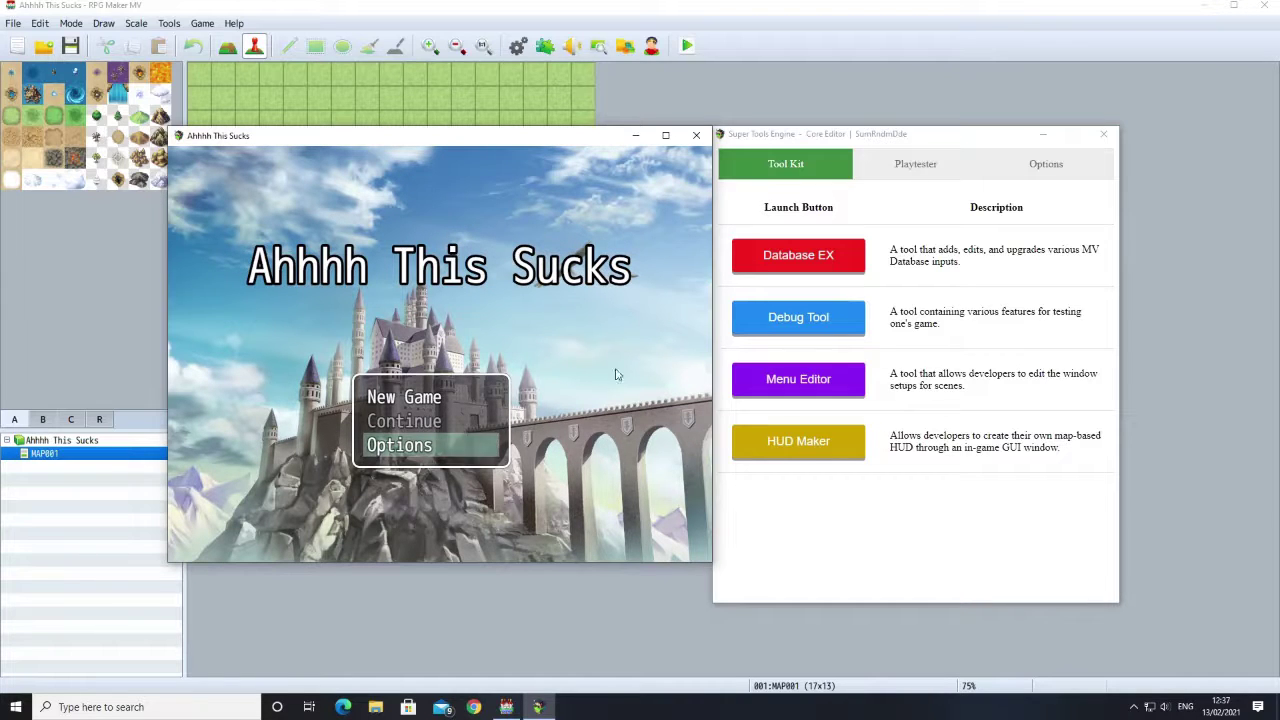
Step: Reopen the Menu Editor and give the title command window an opacity of 20 and a width of 400
{"action": "left_click", "coordinate": [810, 382]}
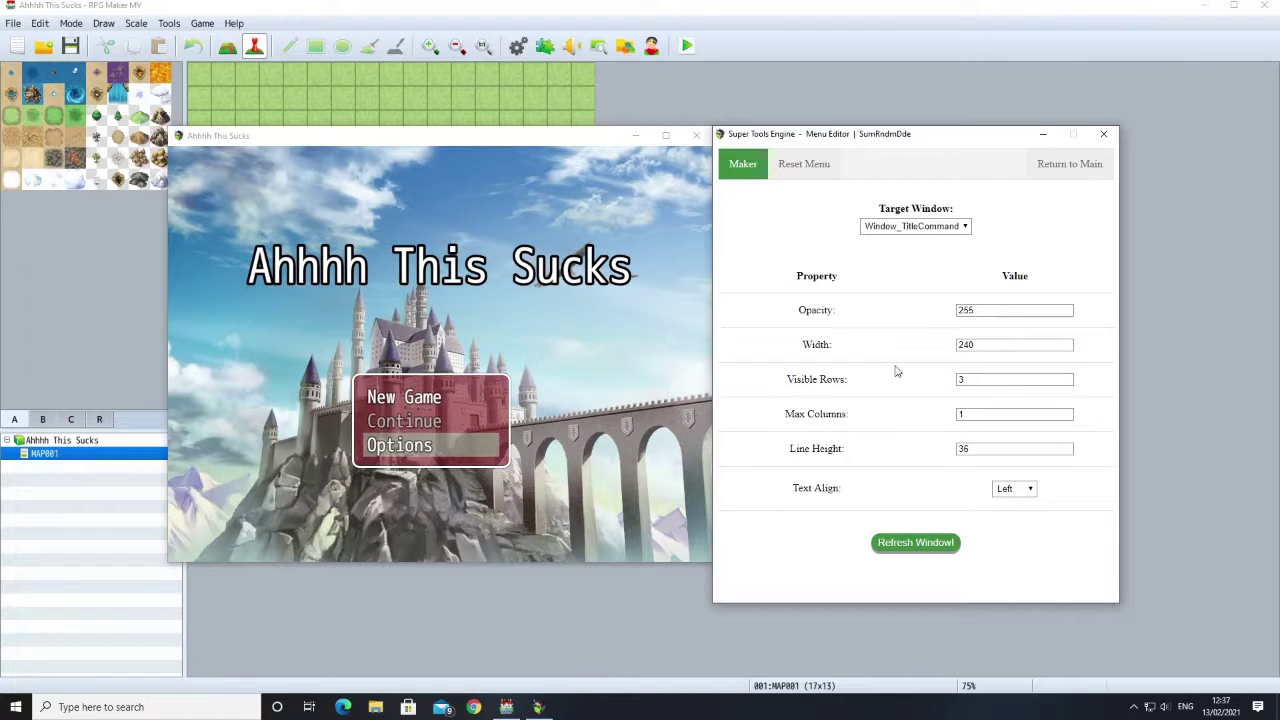
{"action": "left_click", "coordinate": [986, 312]}
{"action": "left_click", "coordinate": [922, 543]}
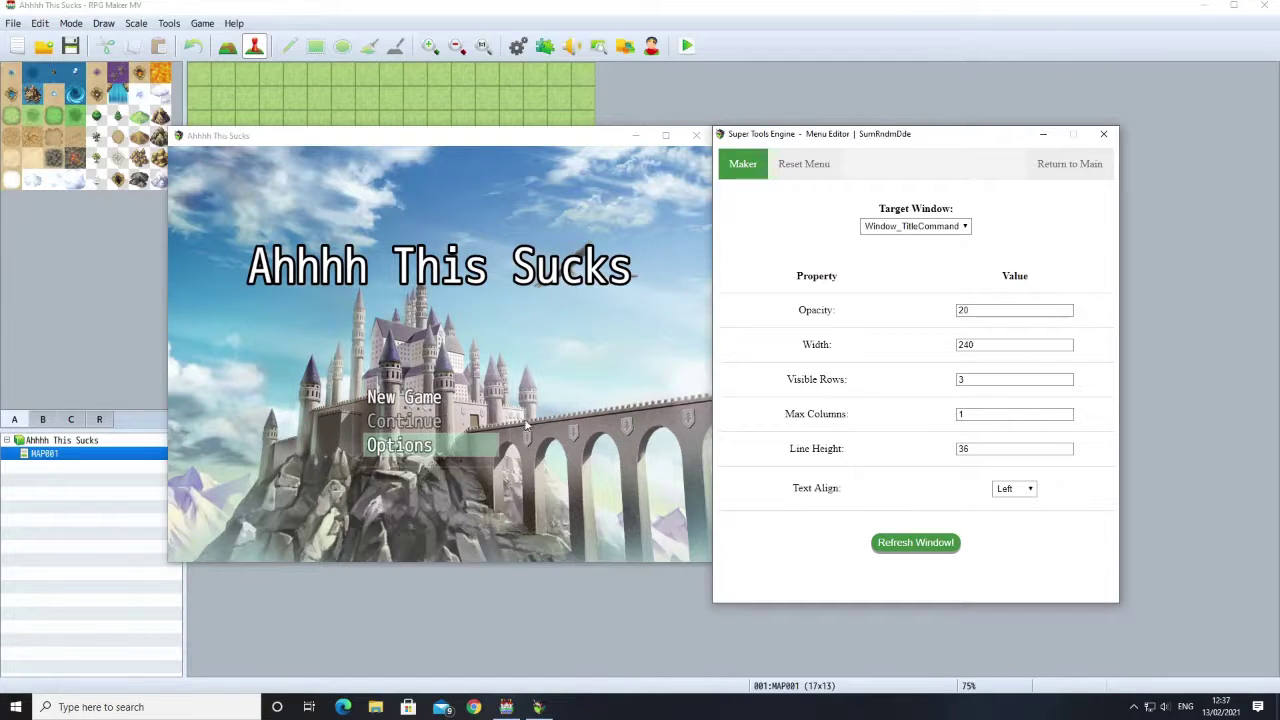
{"action": "left_click", "coordinate": [1000, 350]}
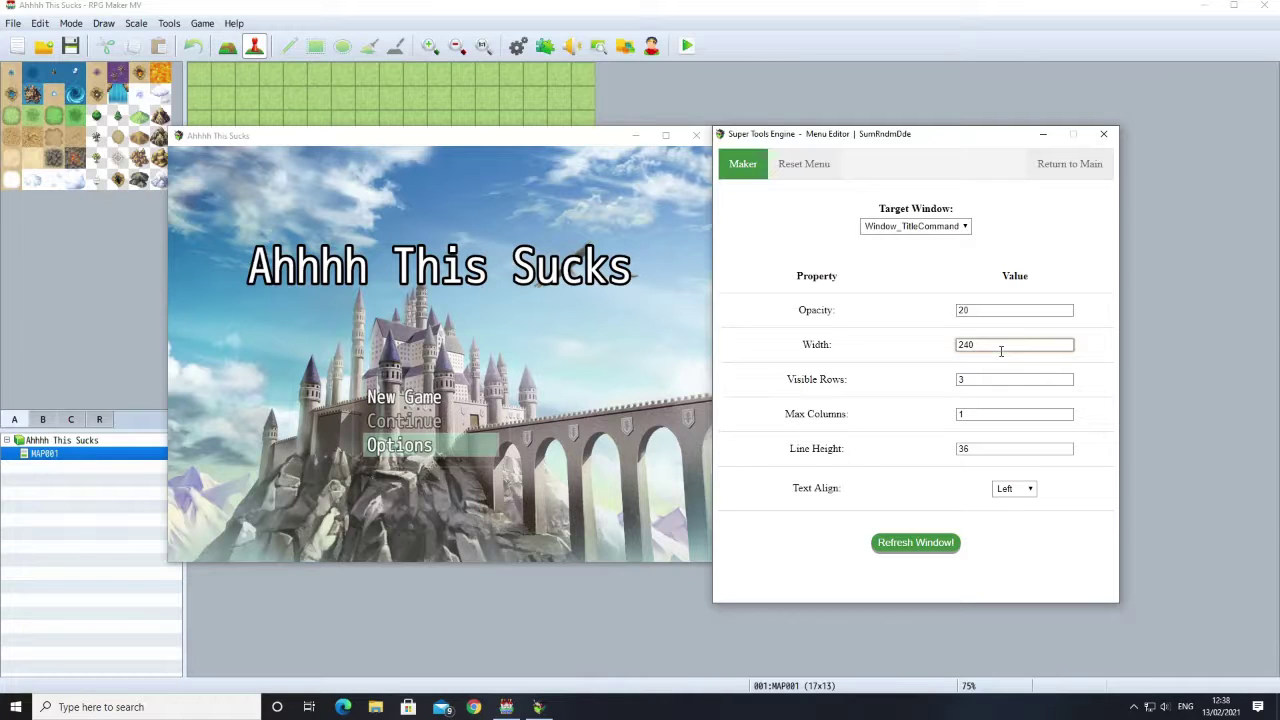
{"action": "key", "text": "BackSpace"}
{"action": "left_click", "coordinate": [922, 552]}
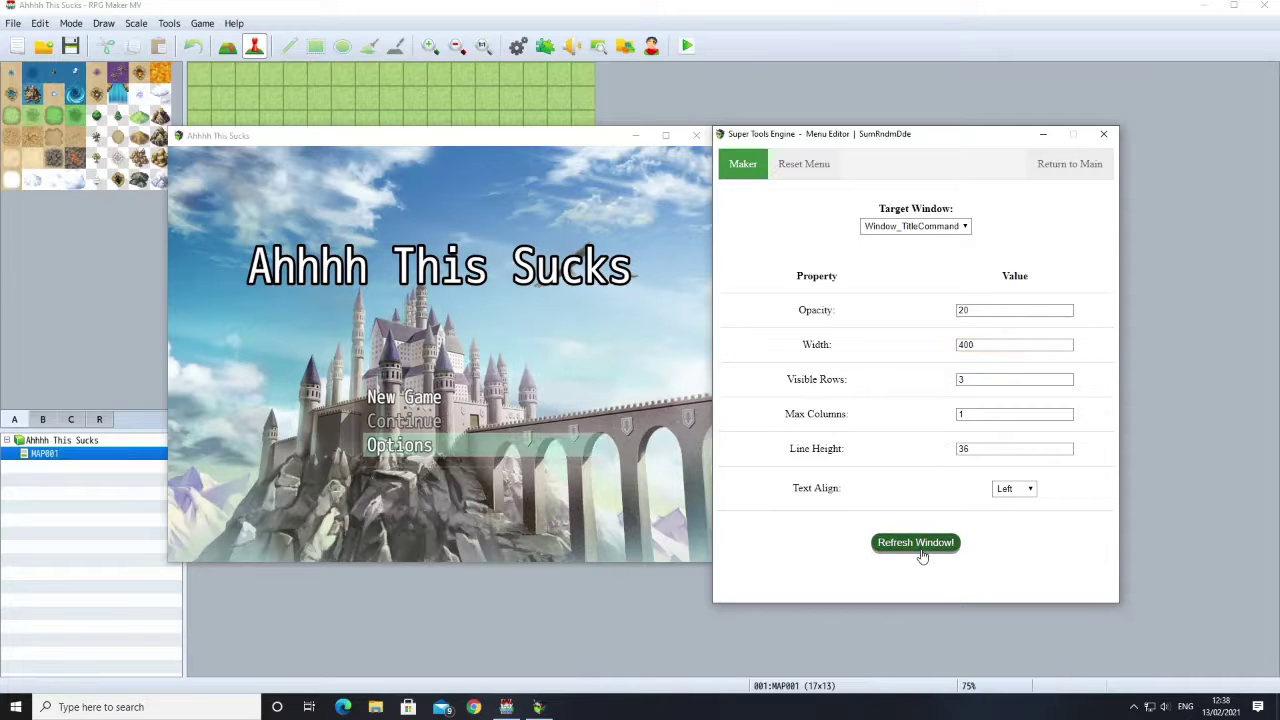
Step: Lay out the title commands in 1 visible row with 3 max columns and move the window lower, centred beneath the title
{"action": "left_click", "coordinate": [985, 386]}
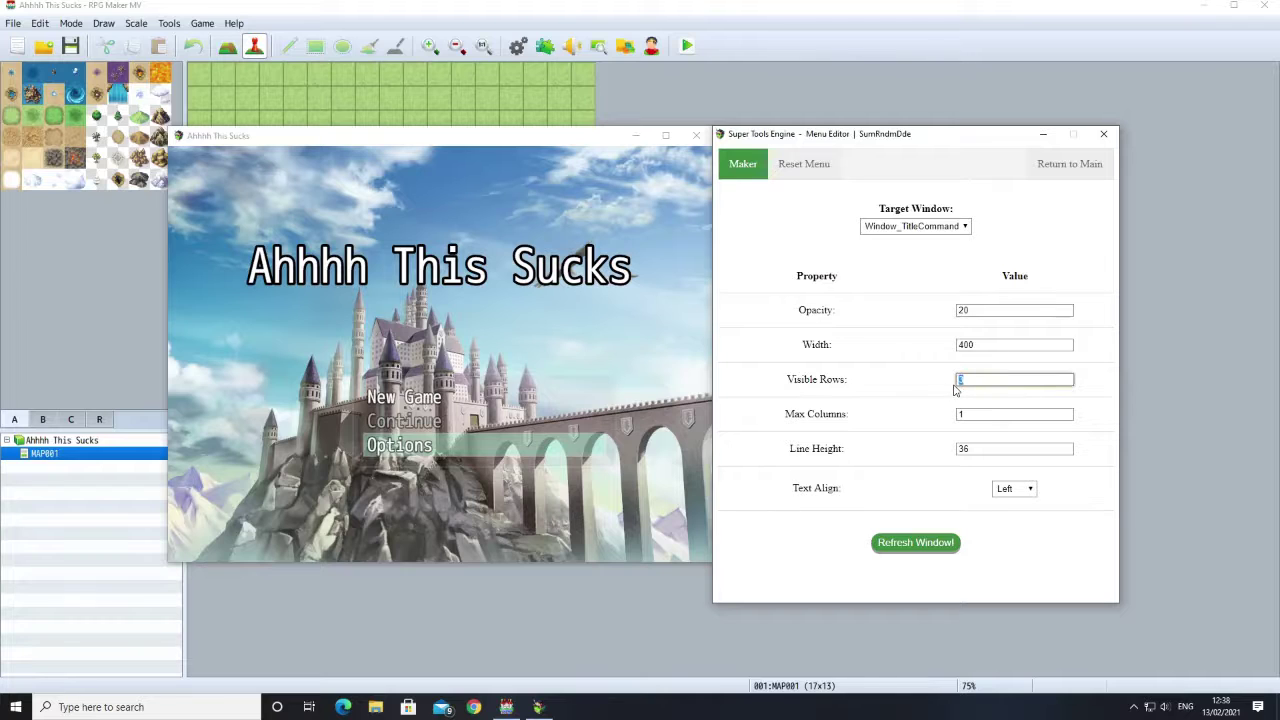
{"action": "left_click", "coordinate": [966, 418]}
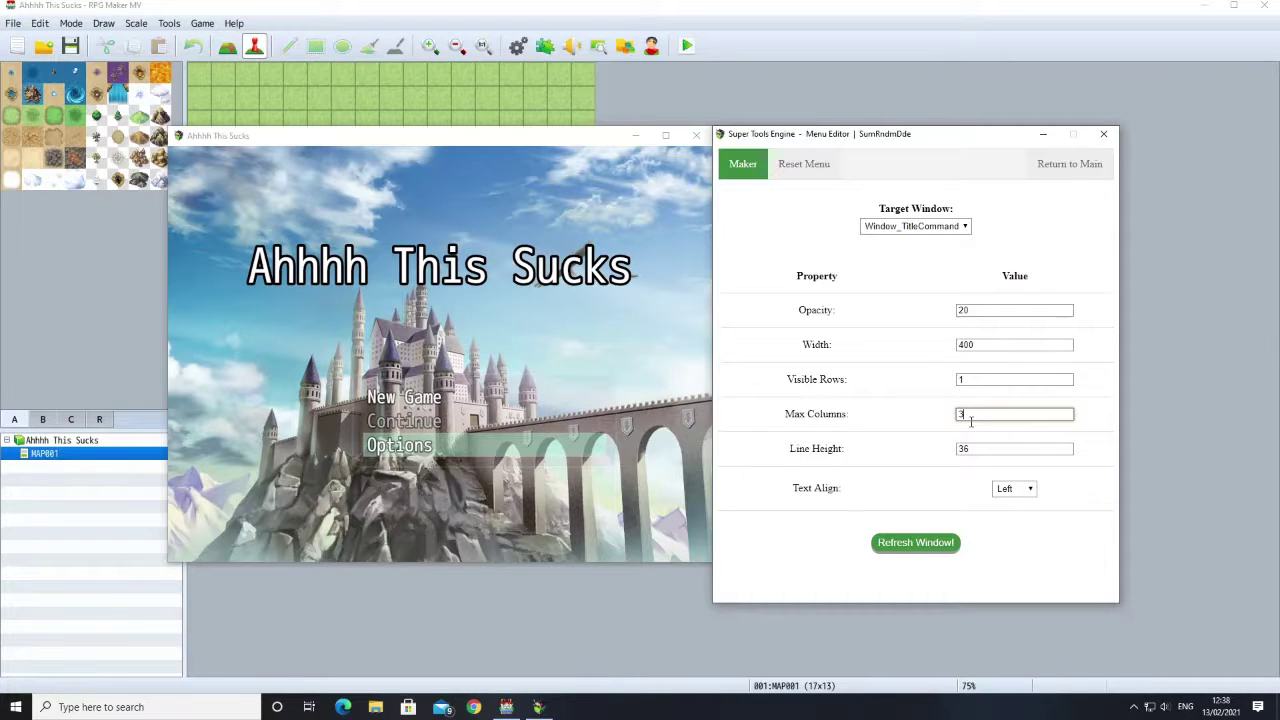
{"action": "left_click", "coordinate": [918, 542]}
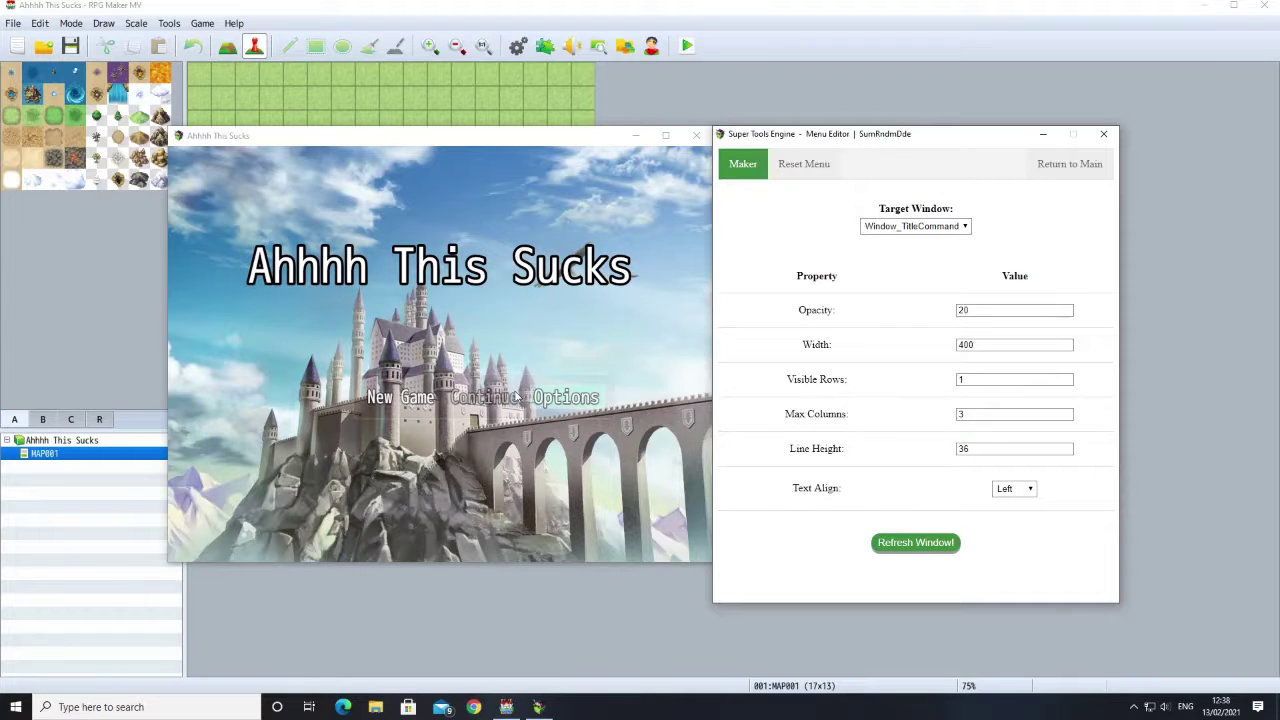
{"action": "left_click_drag", "start_coordinate": [424, 420], "coordinate": [320, 435]}
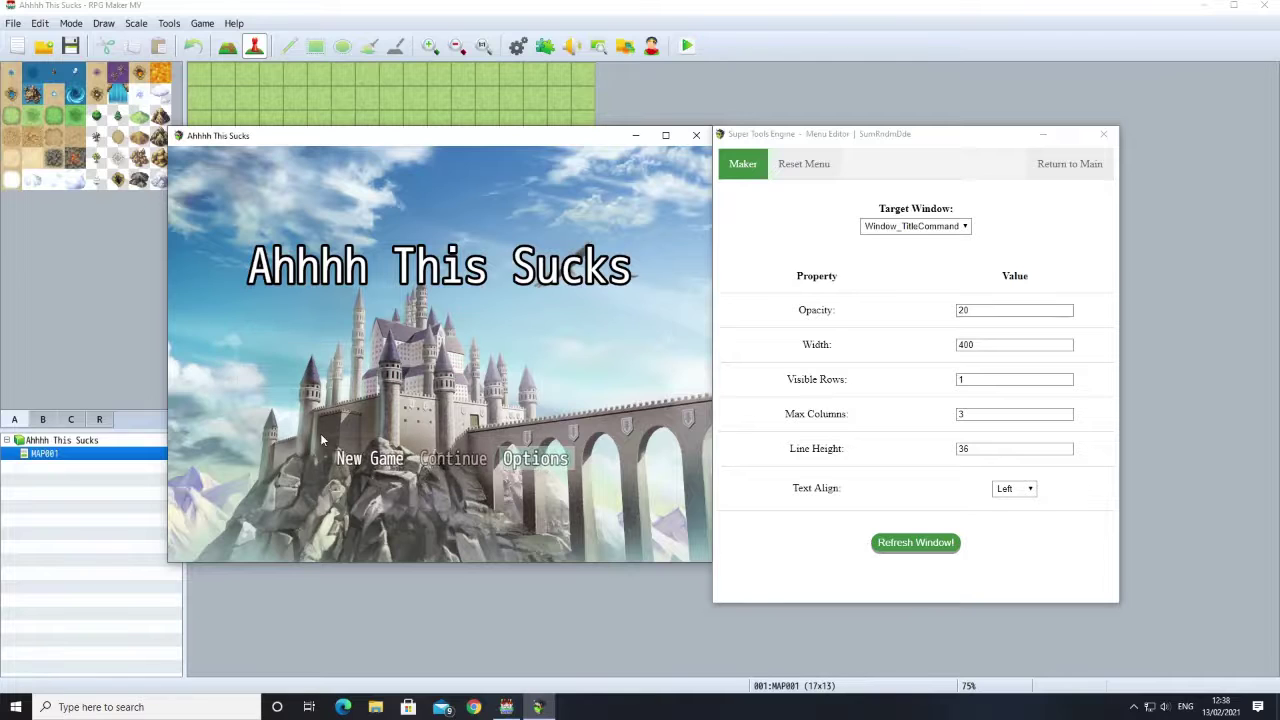
Step: Set the title command window's text alignment to Center and refresh the window
{"action": "left_click", "coordinate": [997, 498]}
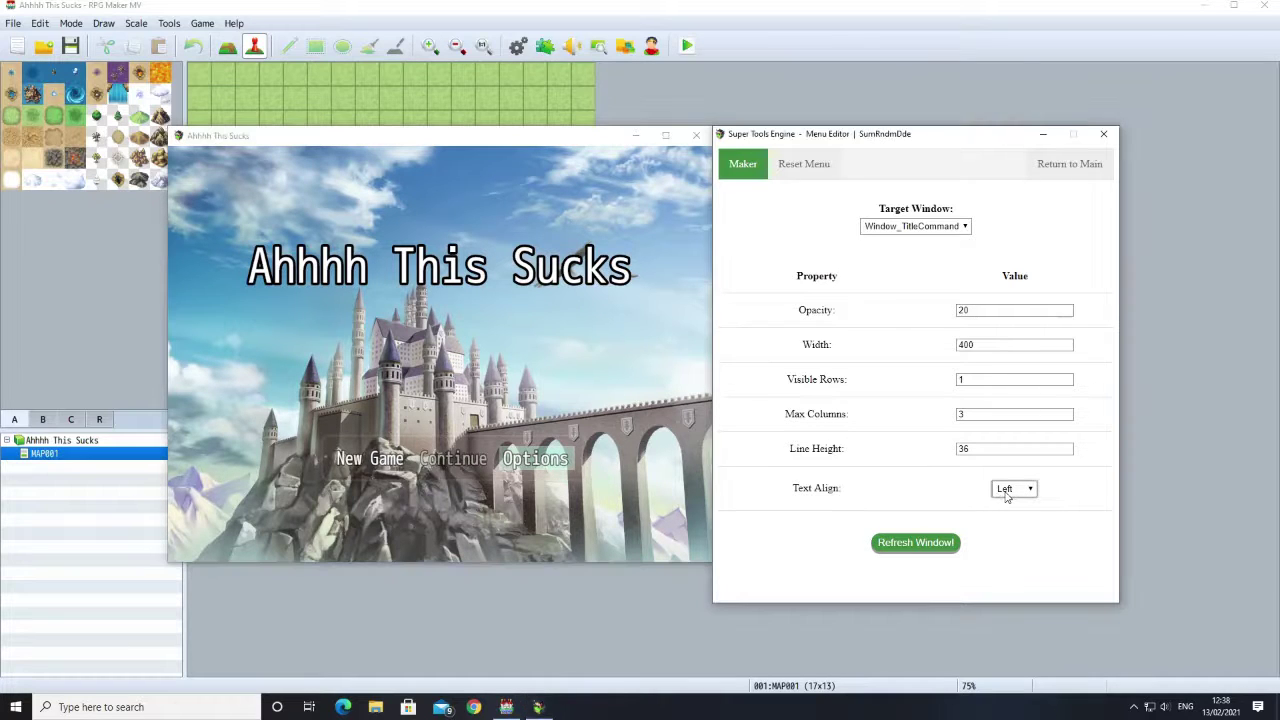
{"action": "left_click", "coordinate": [1008, 514]}
{"action": "left_click", "coordinate": [959, 234]}
{"action": "left_click", "coordinate": [961, 238]}
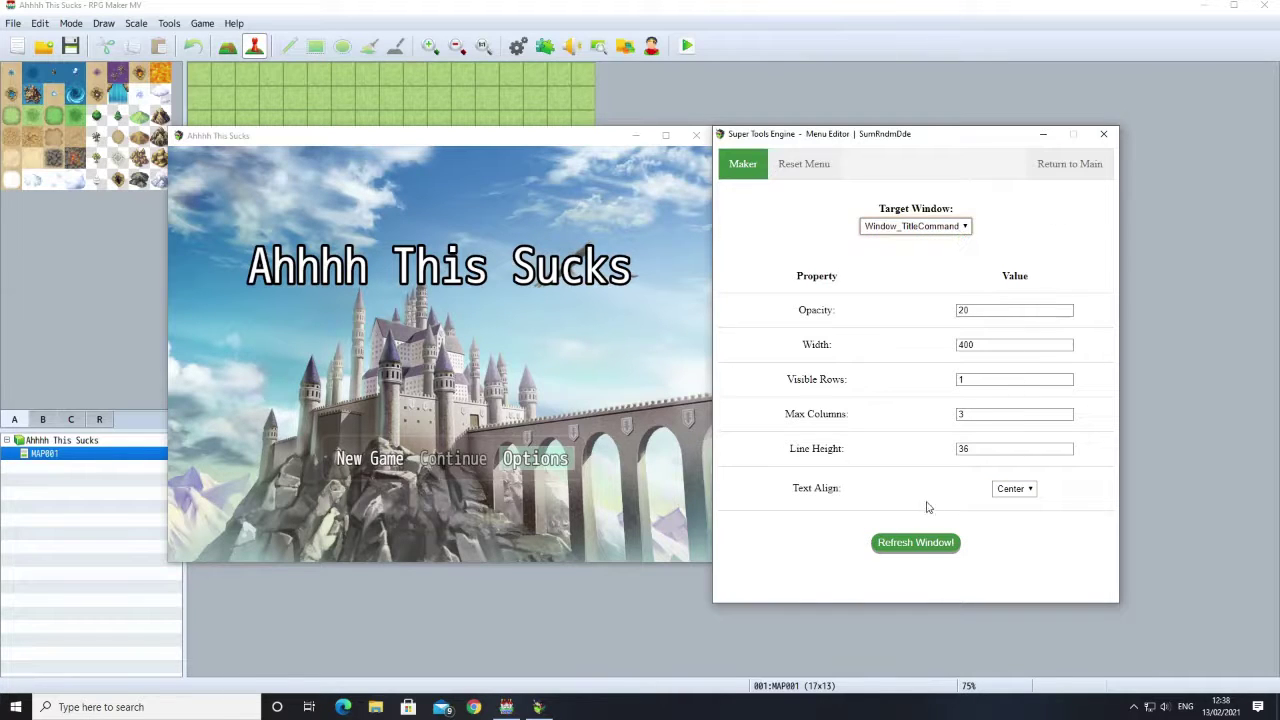
{"action": "left_click", "coordinate": [916, 542]}
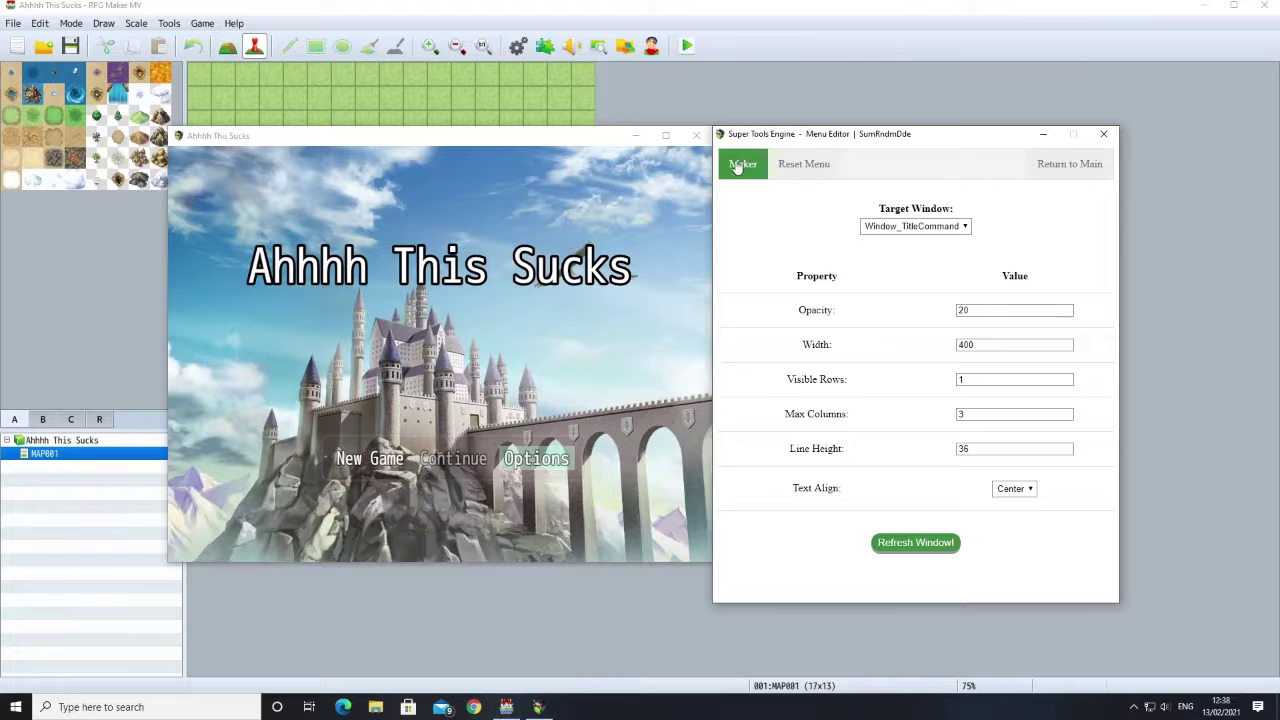
Step: Leave the Menu Editor, review the Core Editor's options and playtest features, try a Quick Save, and return to the tool kit
{"action": "left_click", "coordinate": [1067, 164]}
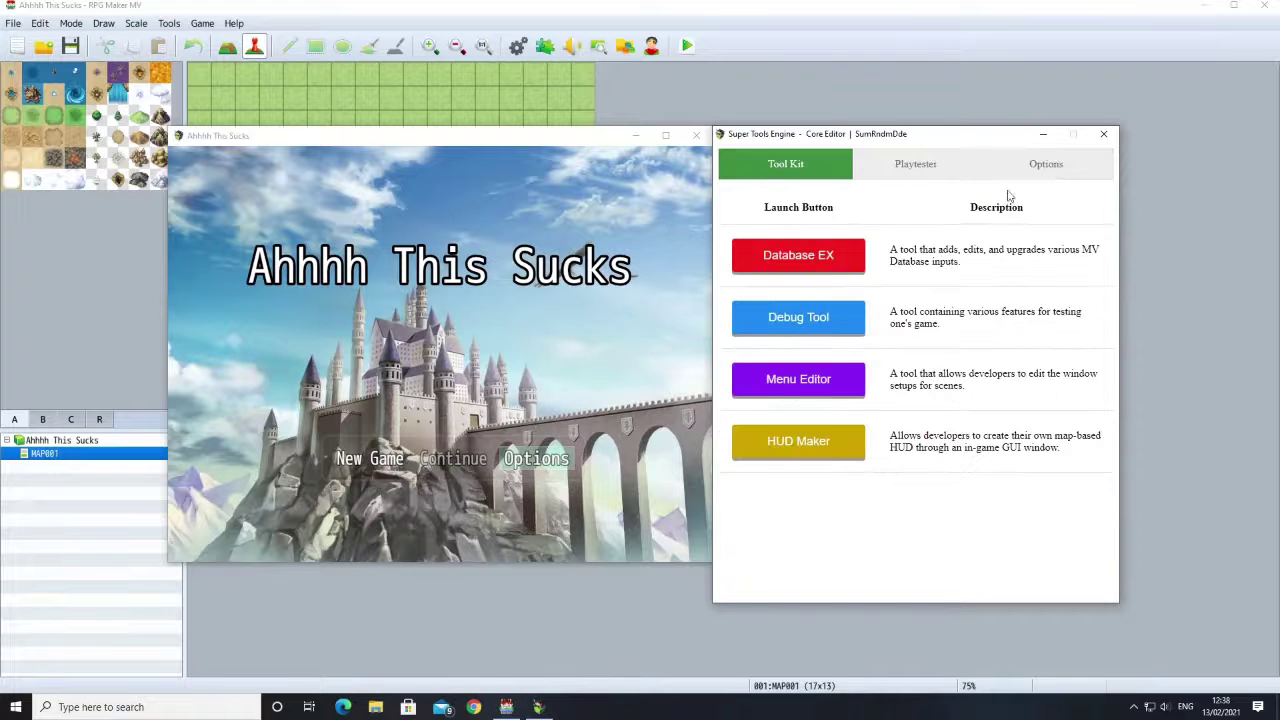
{"action": "left_click", "coordinate": [1043, 165]}
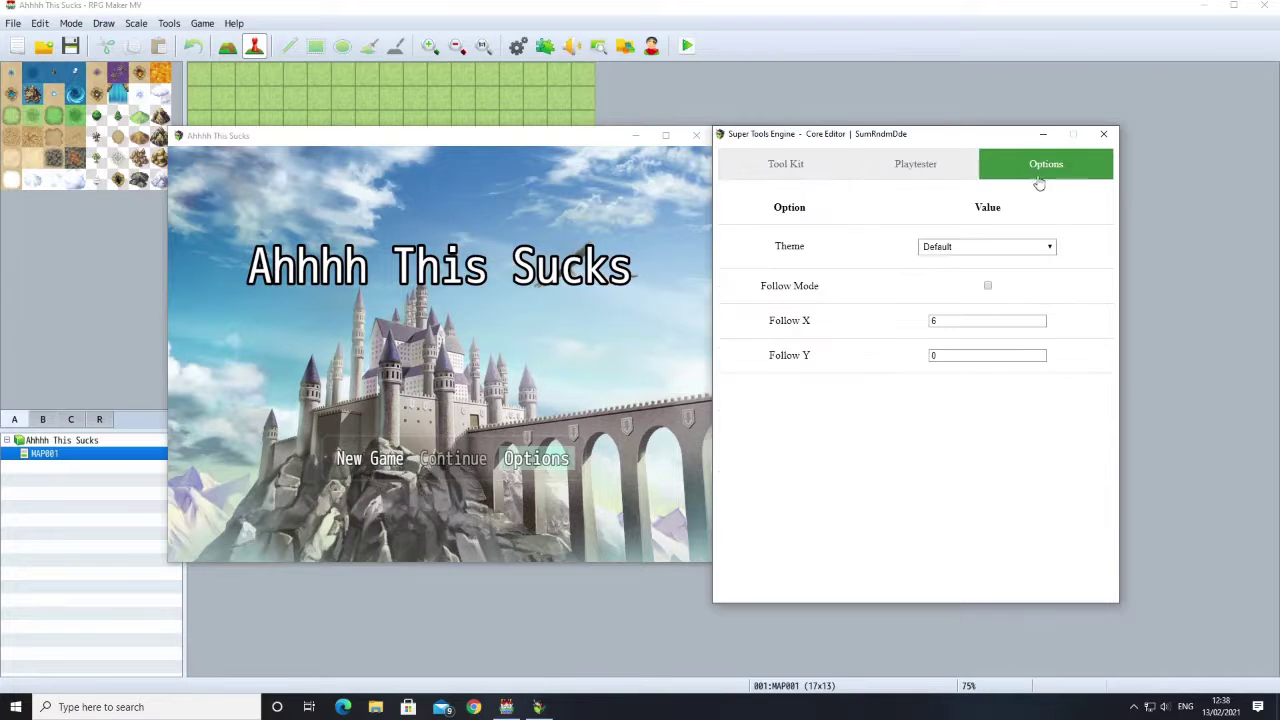
{"action": "left_click", "coordinate": [920, 170]}
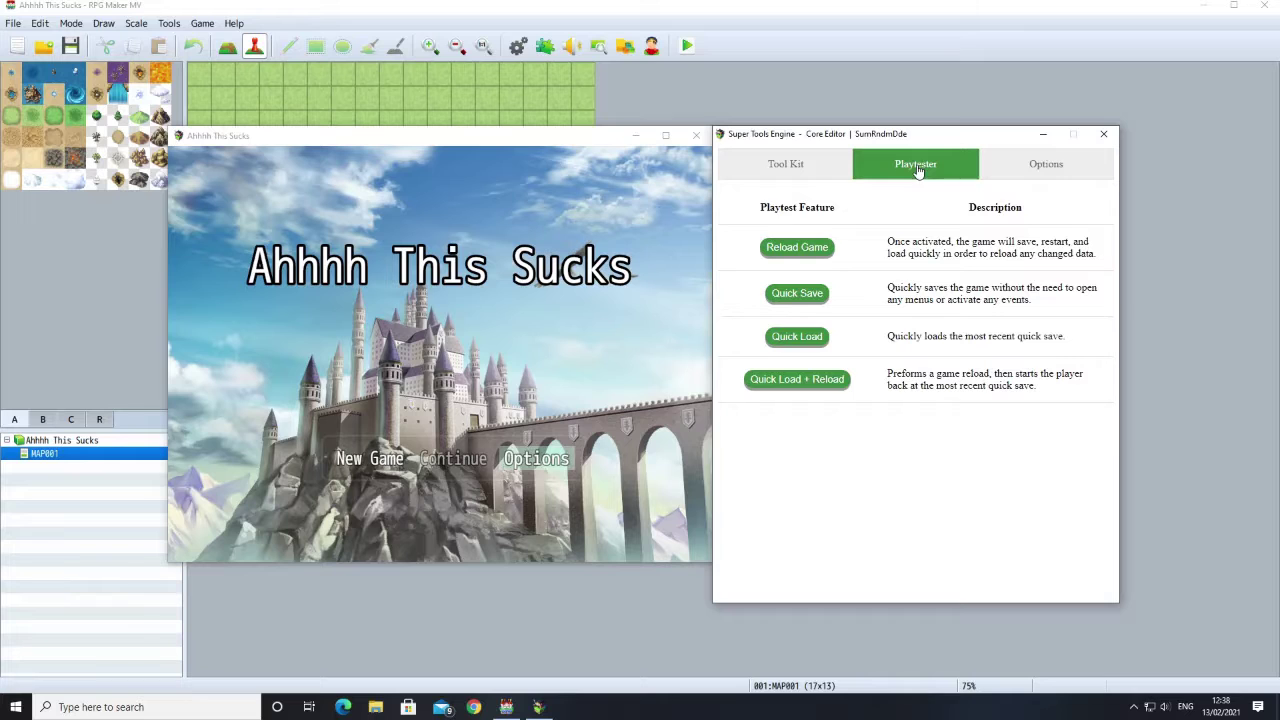
{"action": "left_click", "coordinate": [811, 303]}
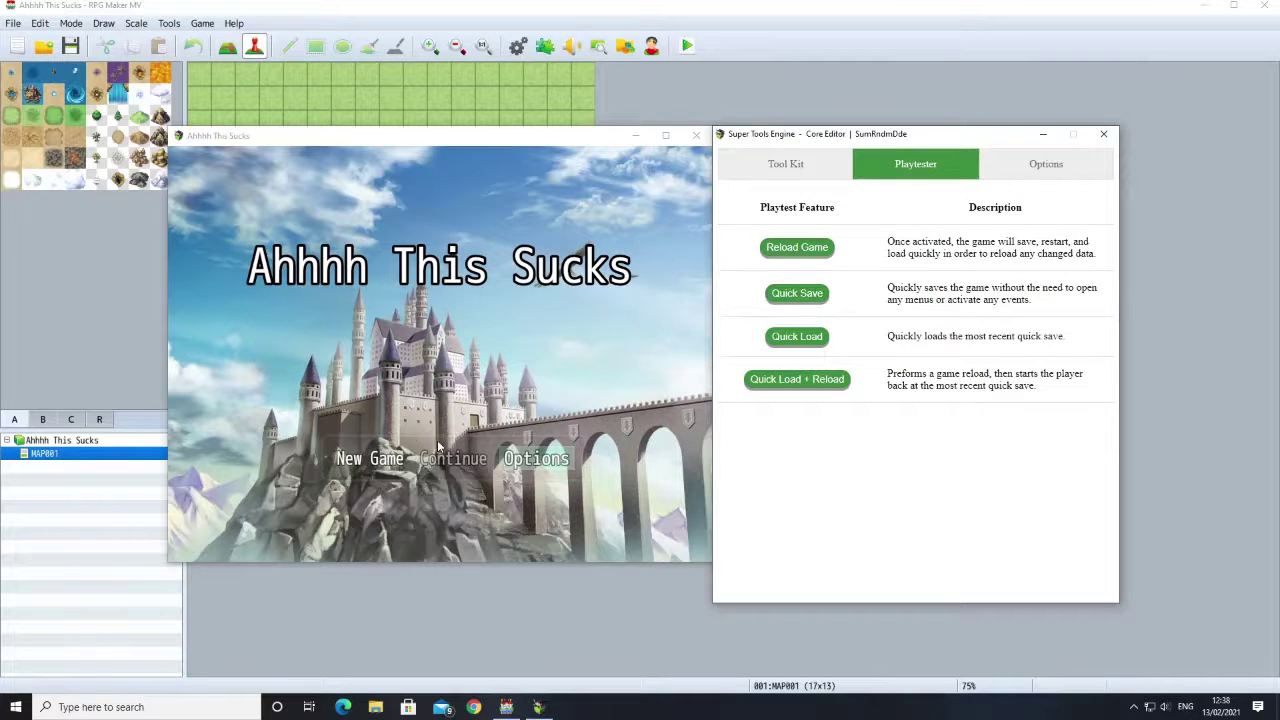
{"action": "left_click", "coordinate": [786, 165]}
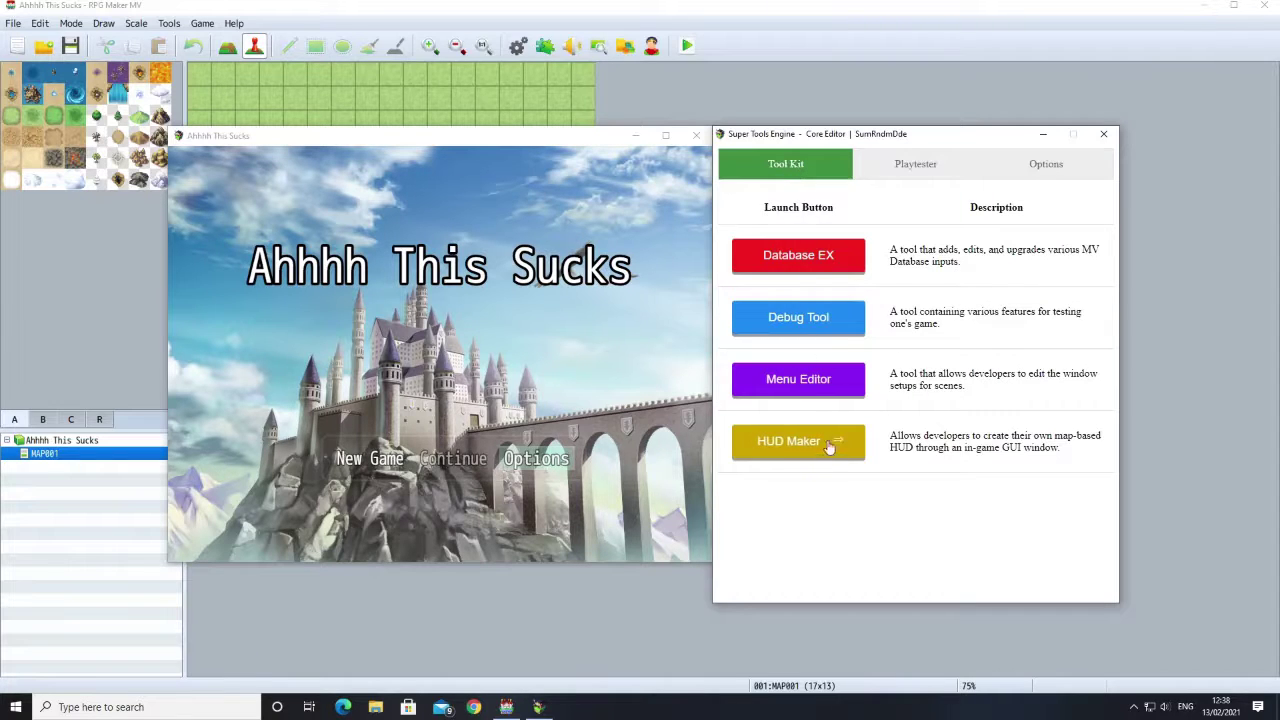
Step: Open Database EX, exit it without editing any object, and accept the Super Restart of the playtest
{"action": "left_click", "coordinate": [803, 260]}
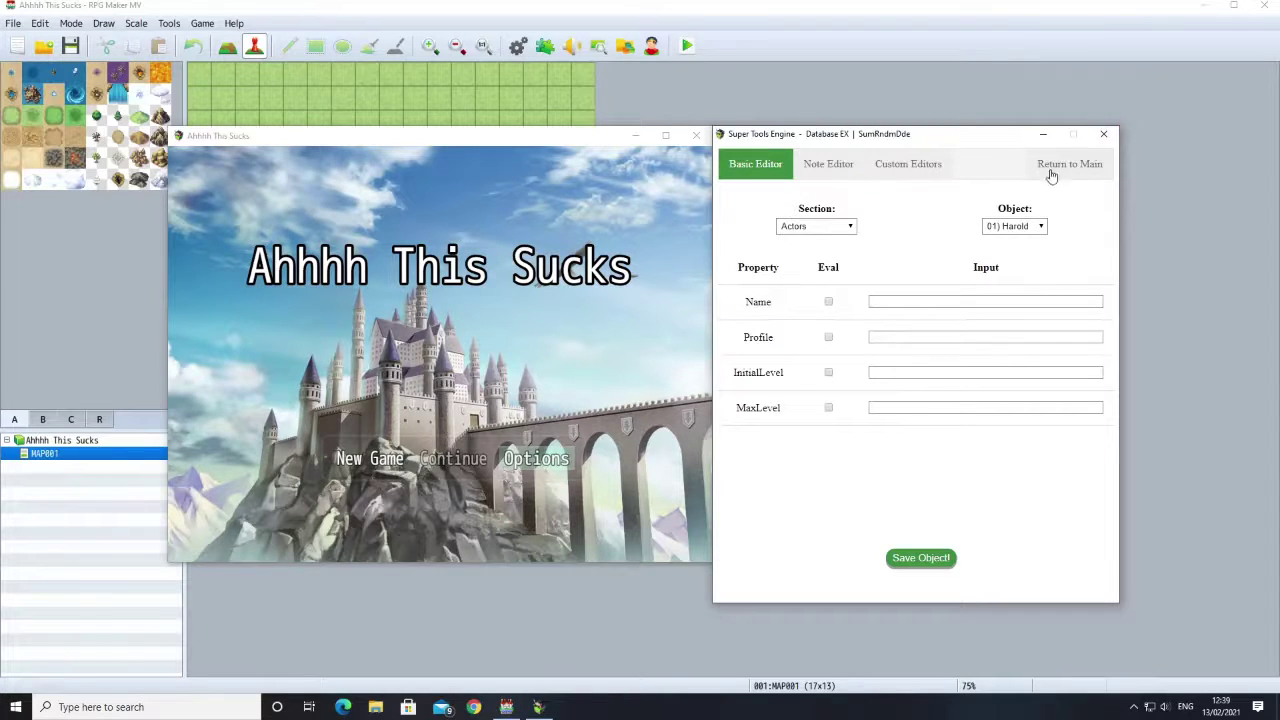
{"action": "left_click", "coordinate": [1103, 133]}
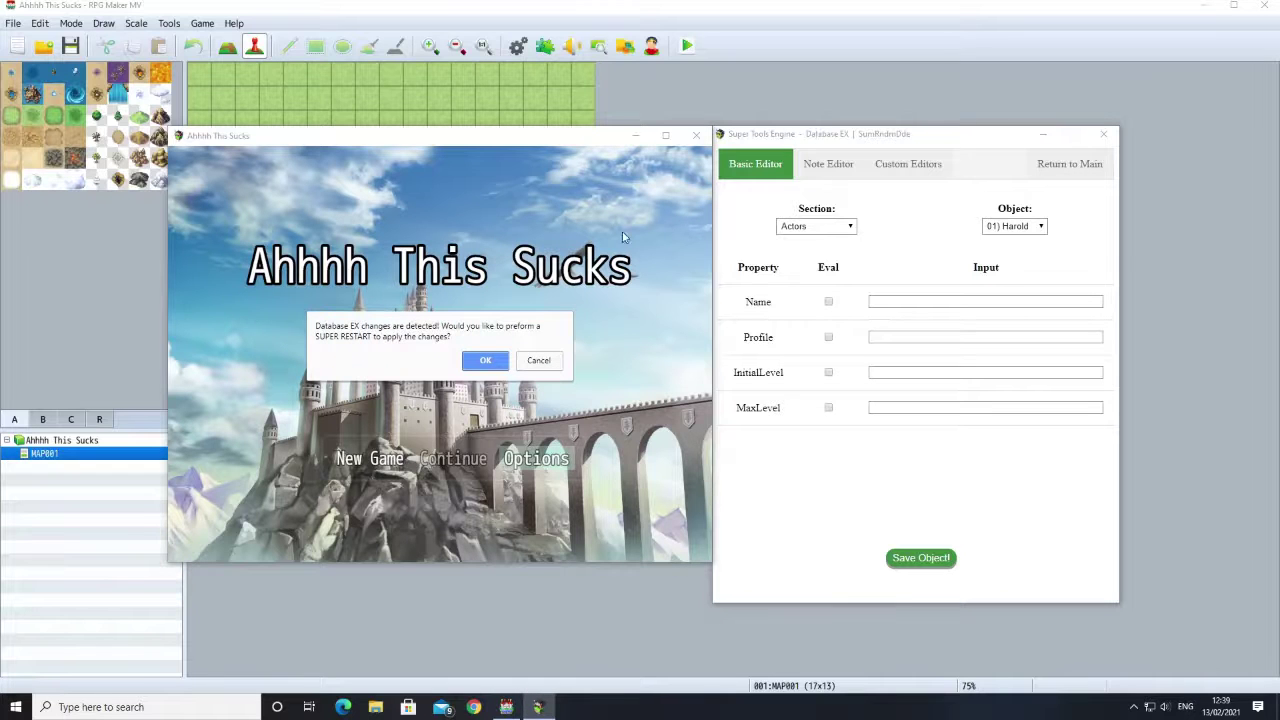
{"action": "left_click", "coordinate": [471, 366]}
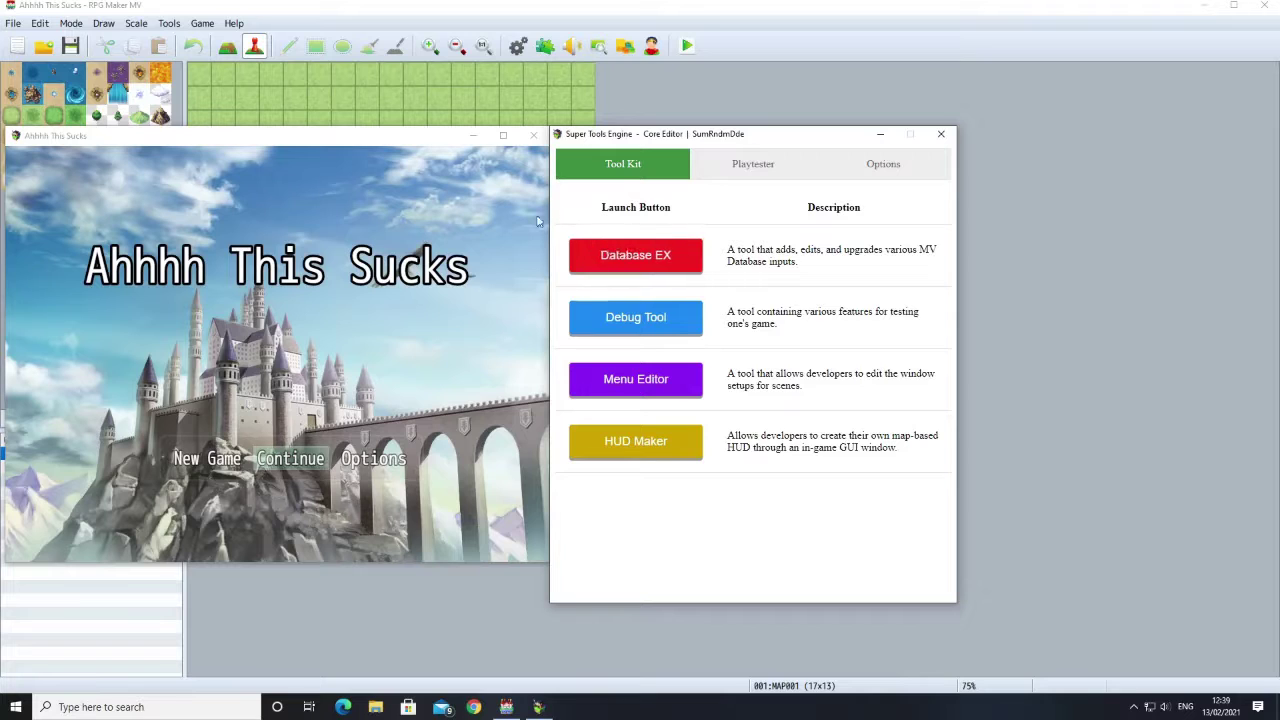
Step: Close the Super Tools Engine editor and end the playtest to return to the map
{"action": "left_click", "coordinate": [533, 135]}
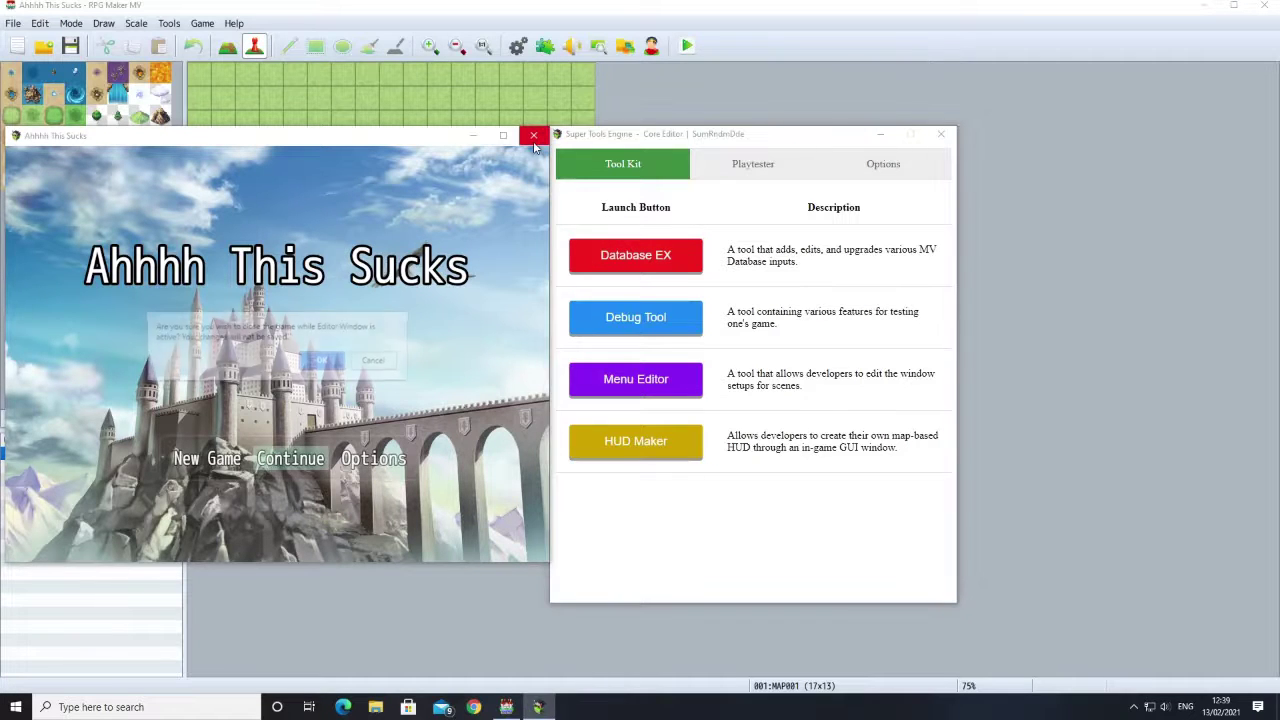
{"action": "left_click", "coordinate": [322, 369]}
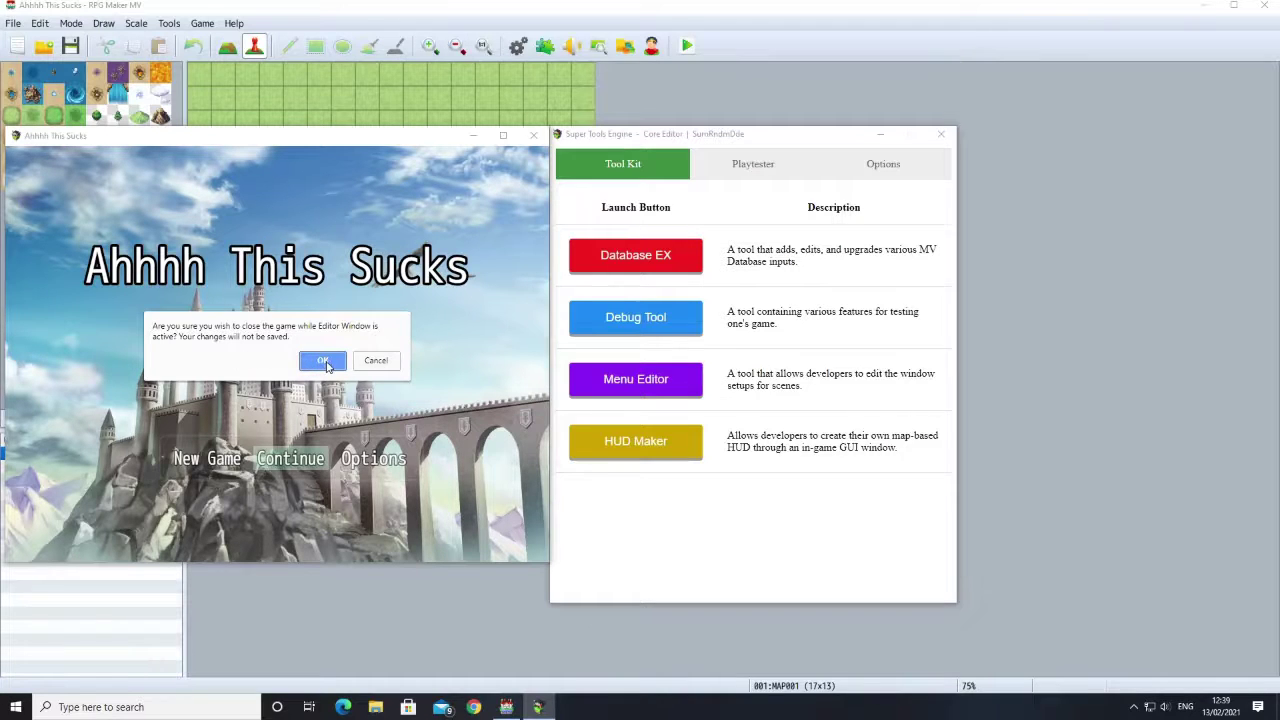
{"action": "left_click", "coordinate": [876, 177]}
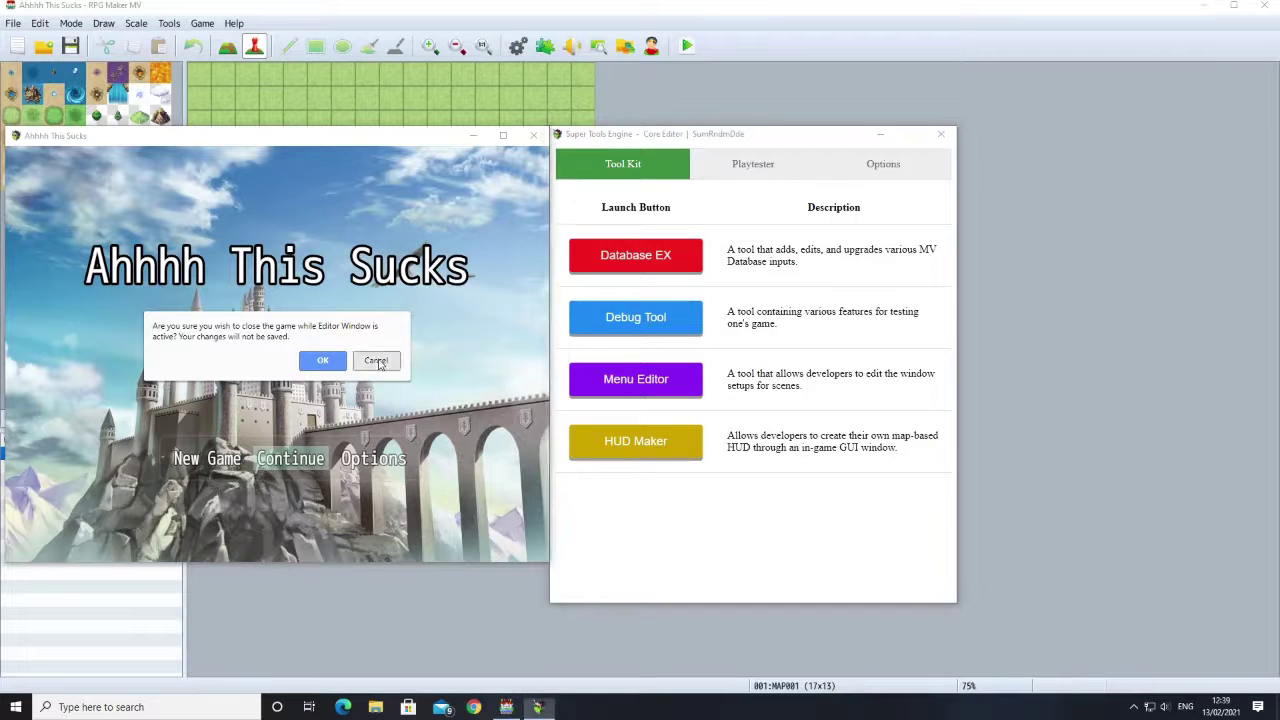
{"action": "left_click", "coordinate": [763, 166]}
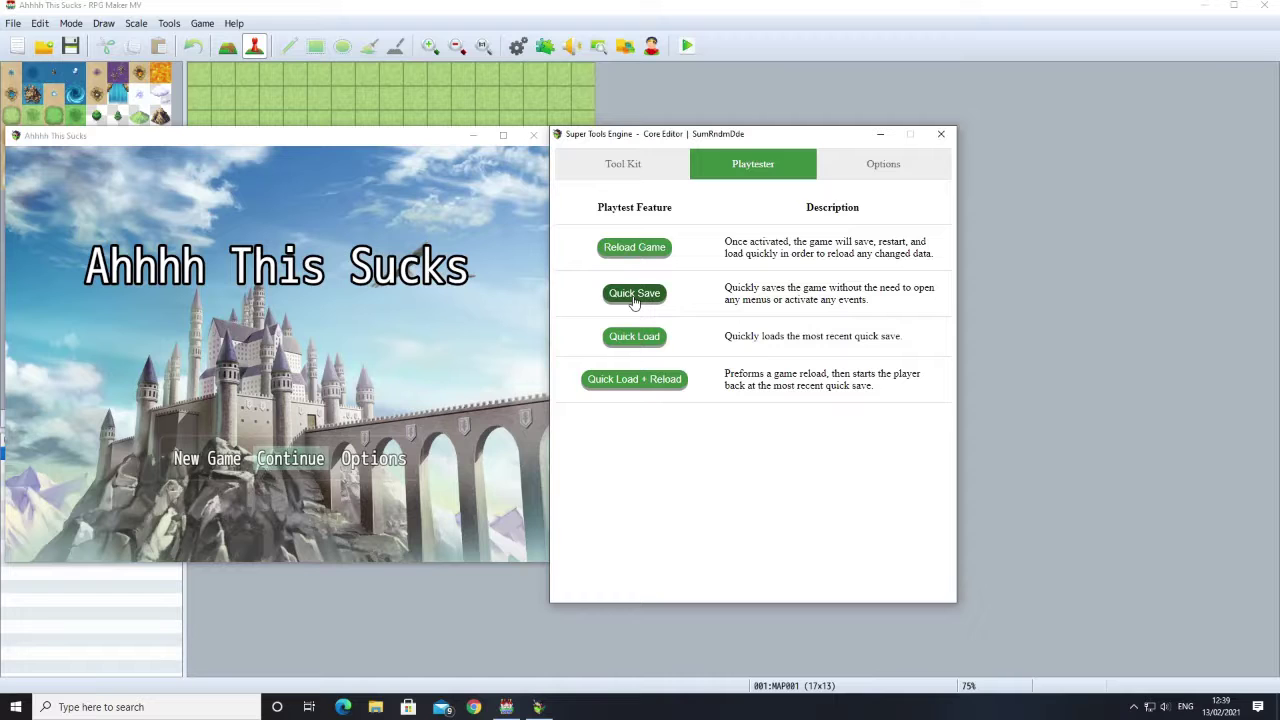
{"action": "left_click", "coordinate": [941, 134]}
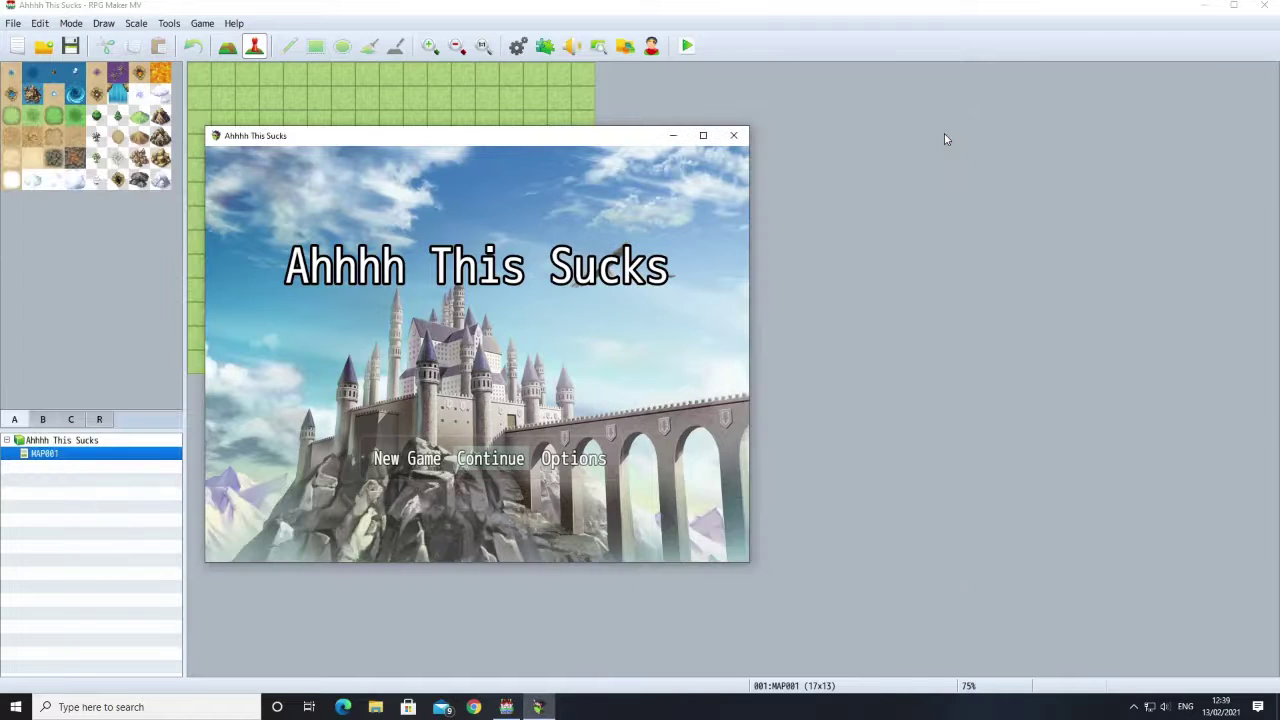
{"action": "left_click", "coordinate": [733, 135]}
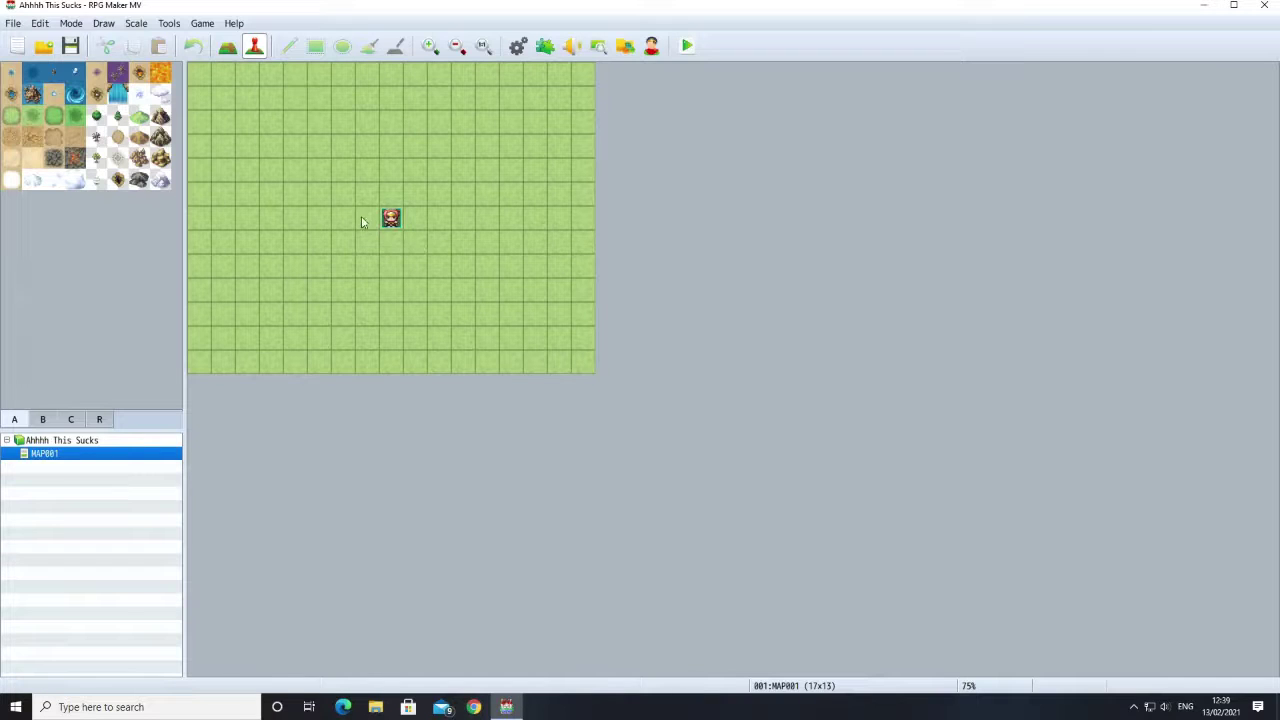
Step: Open the project's Database on the Actors section and move its window clear of the player's start position
{"action": "left_click", "coordinate": [522, 50]}
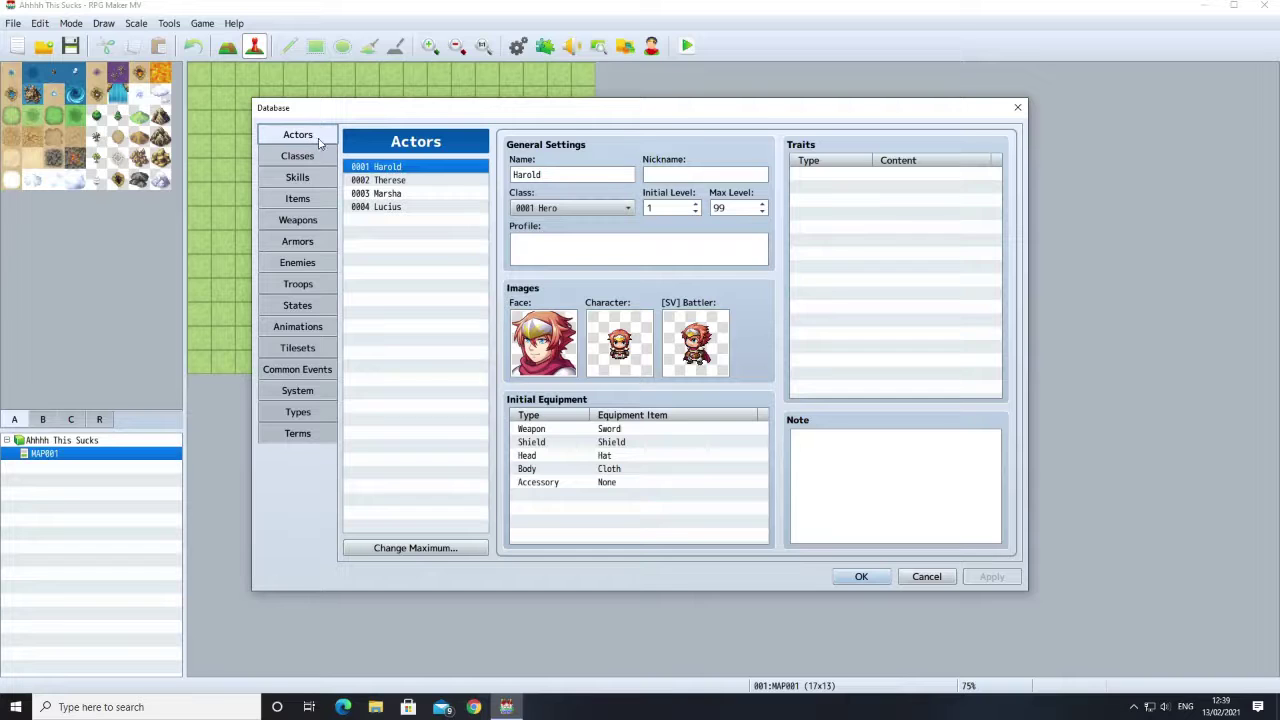
{"action": "left_click_drag", "start_coordinate": [563, 114], "coordinate": [732, 128]}
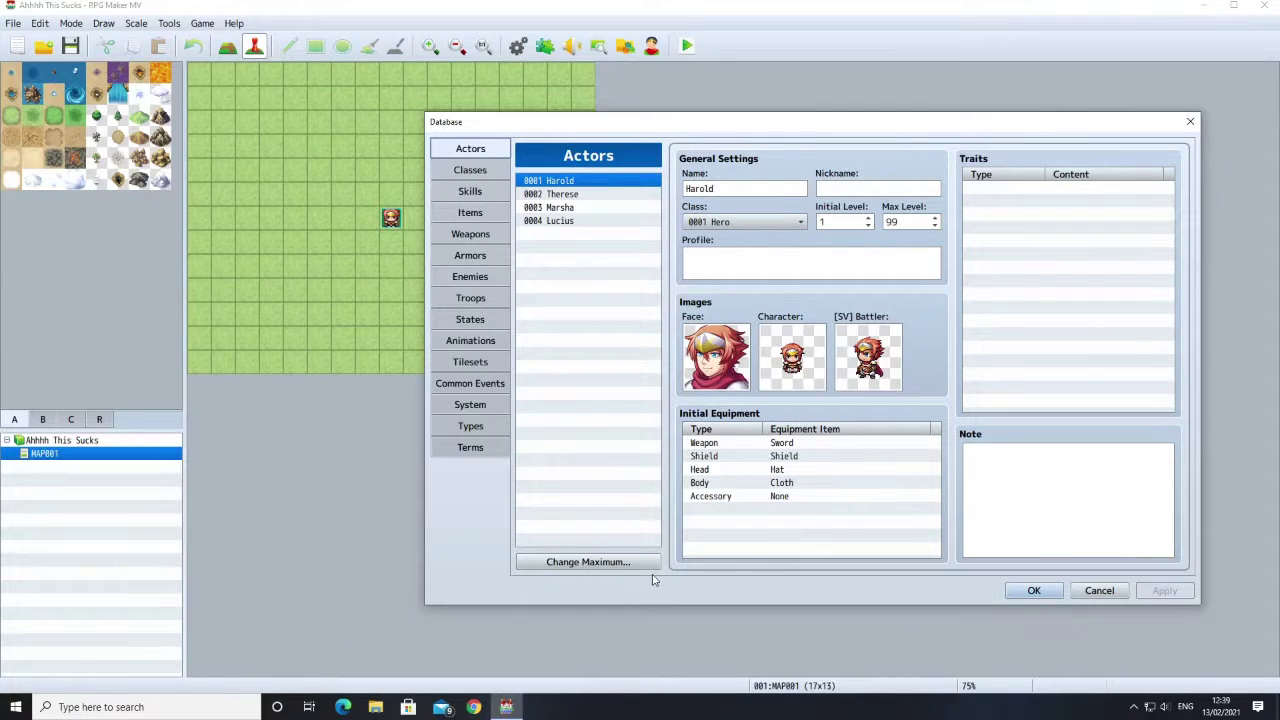
Step: Rename the first actor, Harold, as Argo
{"action": "left_click", "coordinate": [746, 193]}
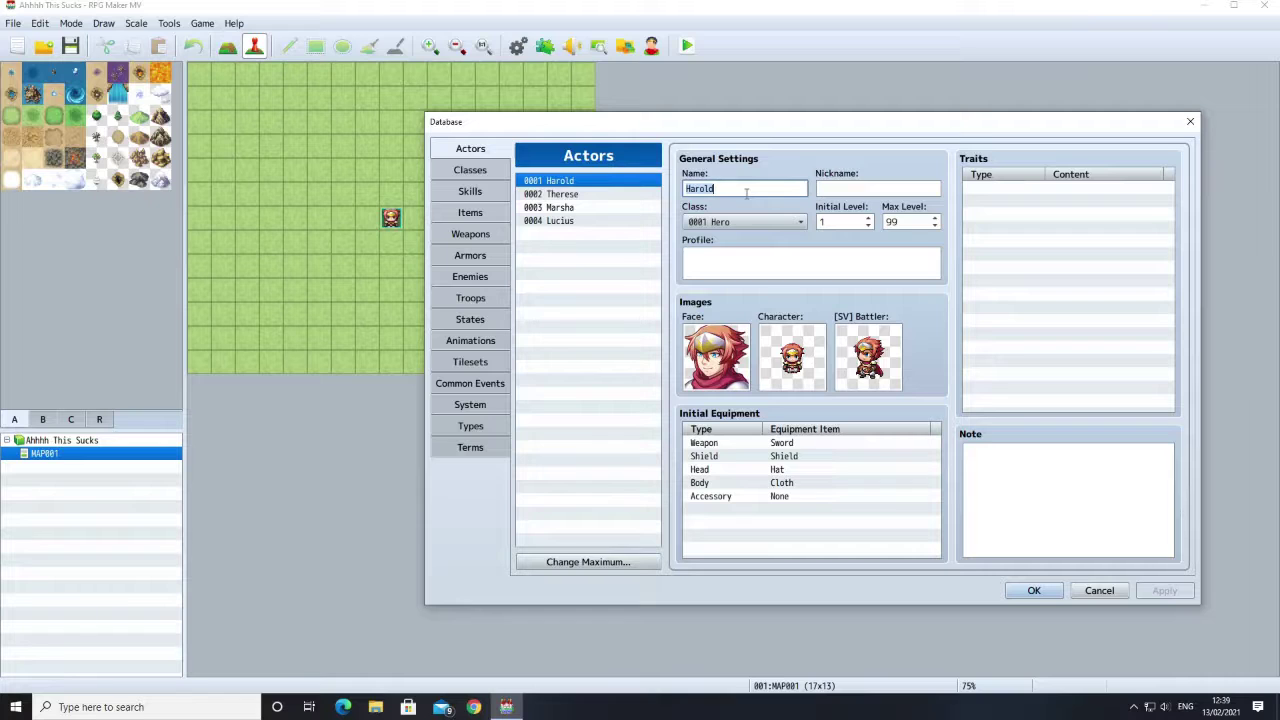
{"action": "key", "text": "BackSpace"}
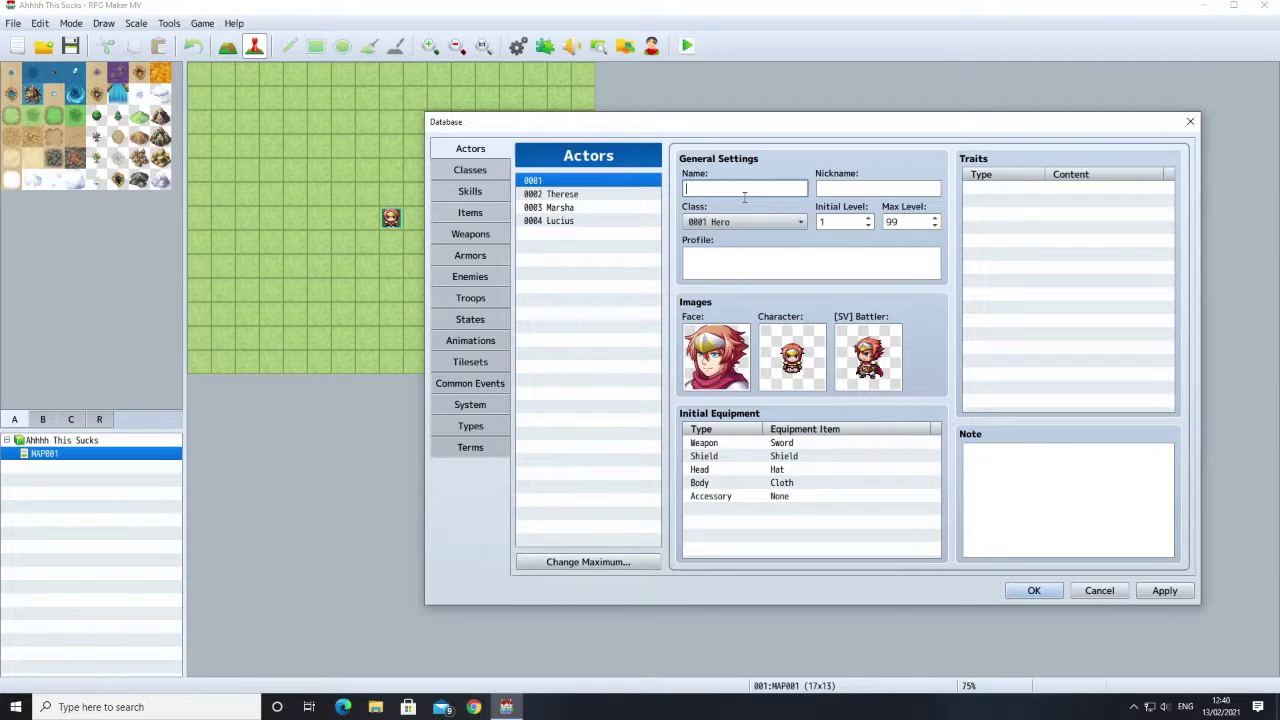
{"action": "type", "text": "go"}
{"action": "left_click", "coordinate": [729, 275]}
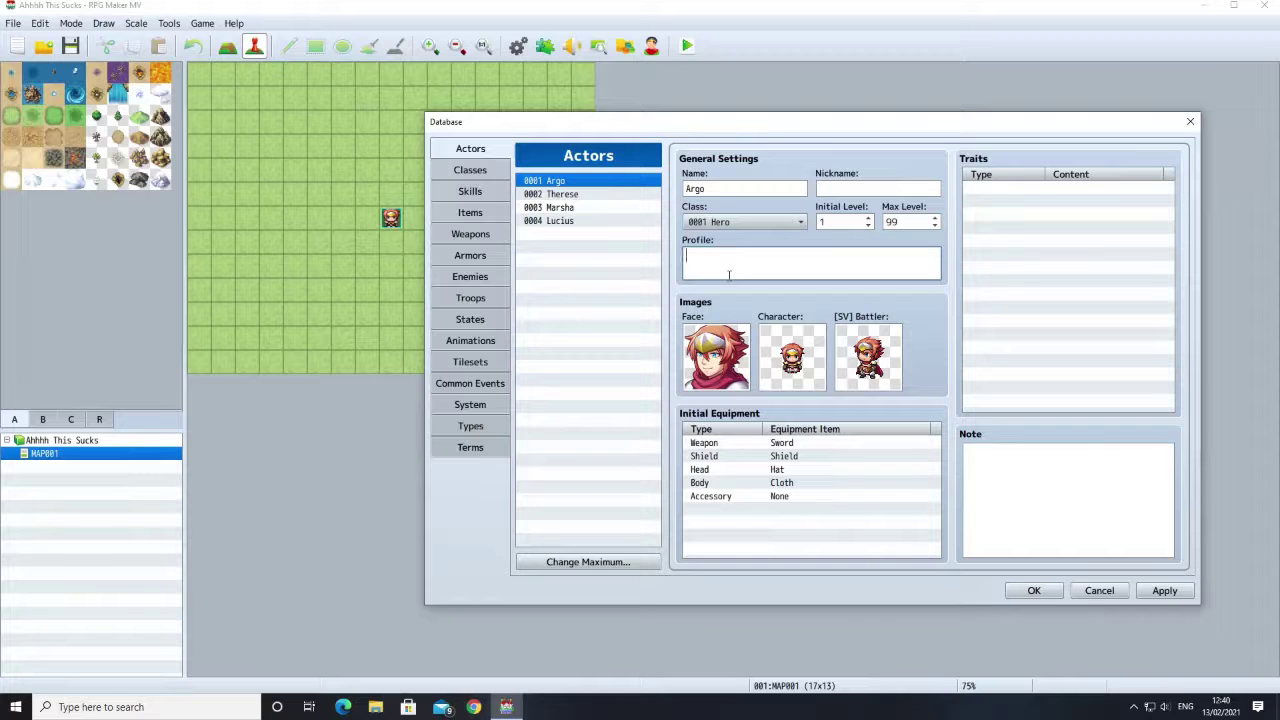
Step: Set Argo's face image to the grinning red-haired man with the headband in the Actor3 set
{"action": "left_click", "coordinate": [729, 369]}
{"action": "double_click", "coordinate": [727, 372]}
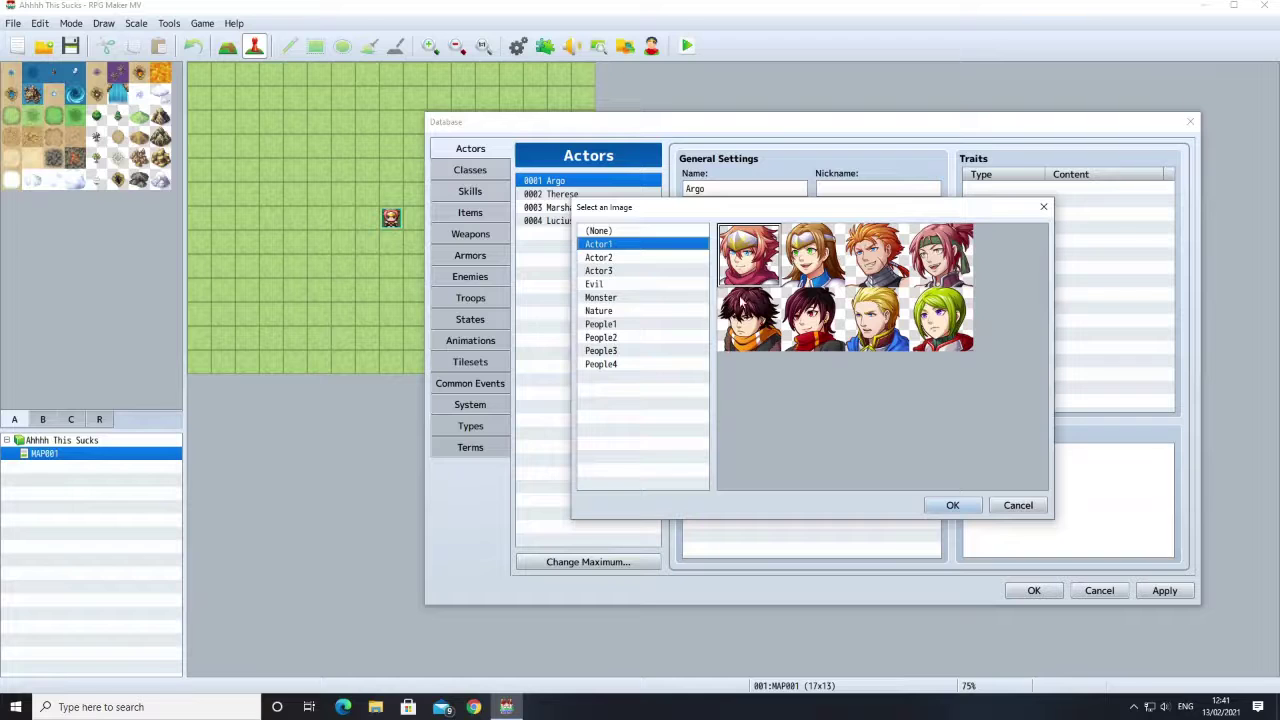
{"action": "left_click", "coordinate": [596, 258]}
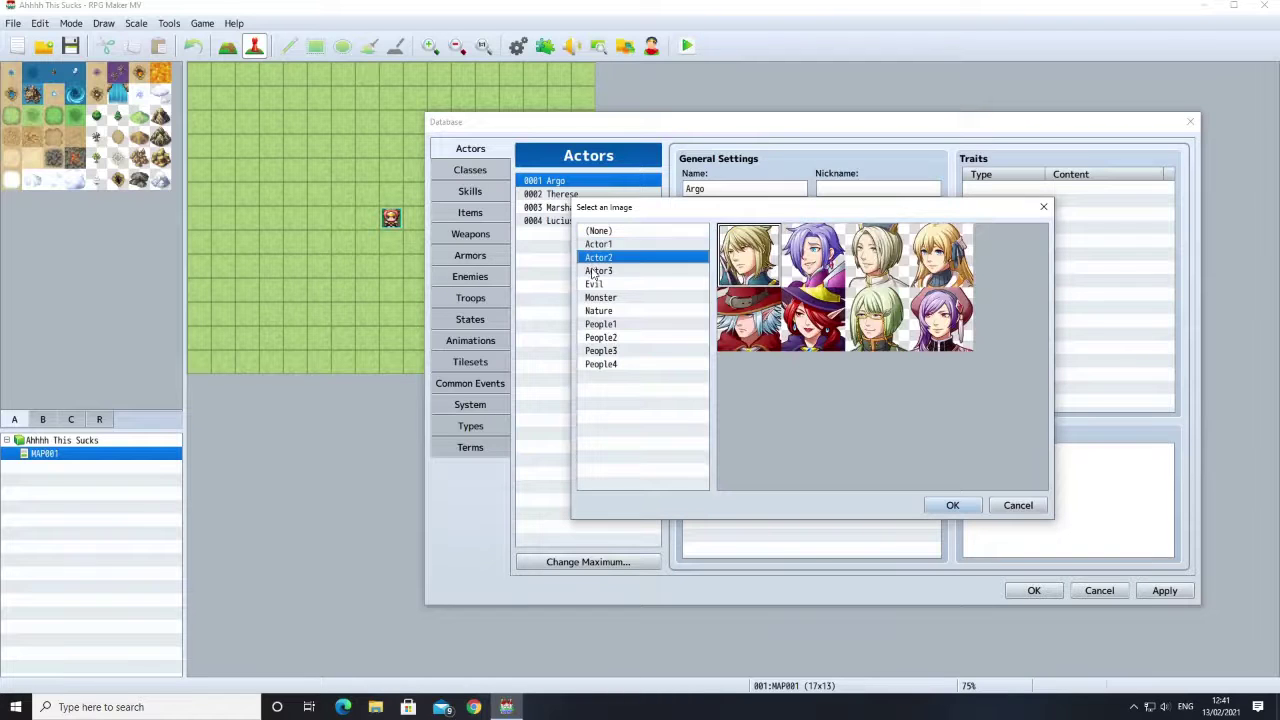
{"action": "left_click", "coordinate": [594, 271]}
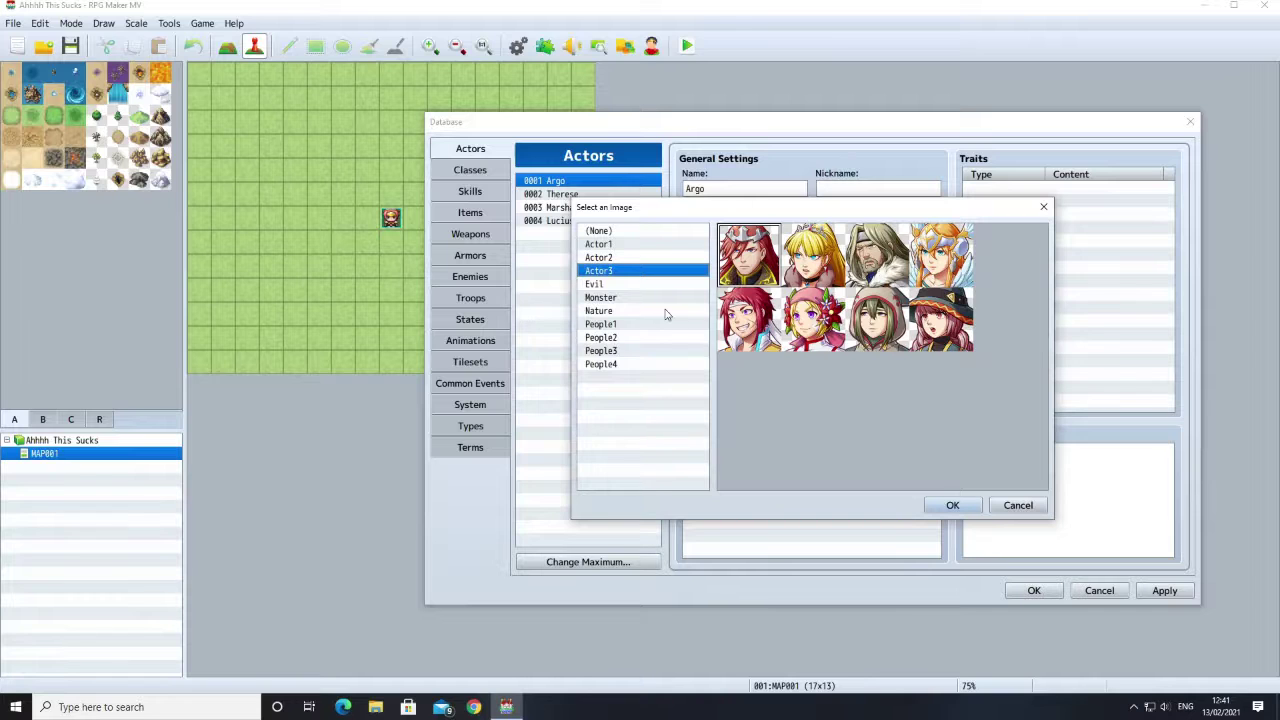
{"action": "left_click", "coordinate": [742, 320]}
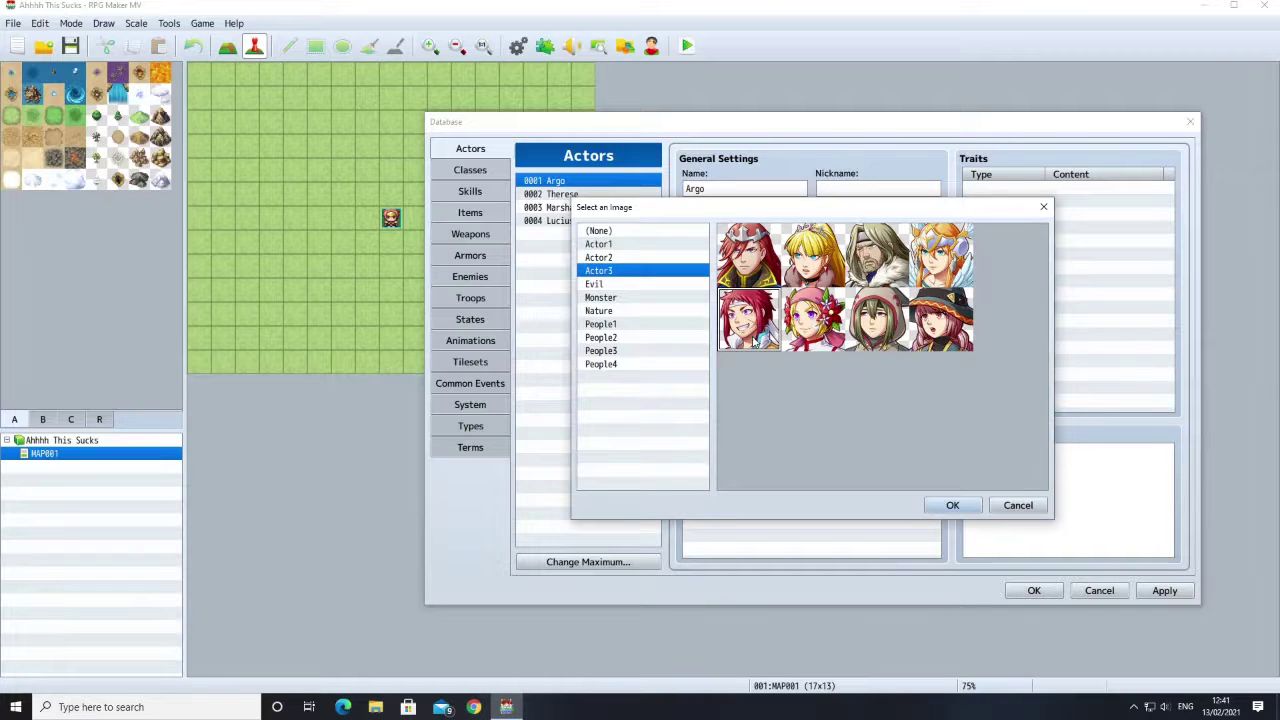
{"action": "double_click", "coordinate": [755, 335]}
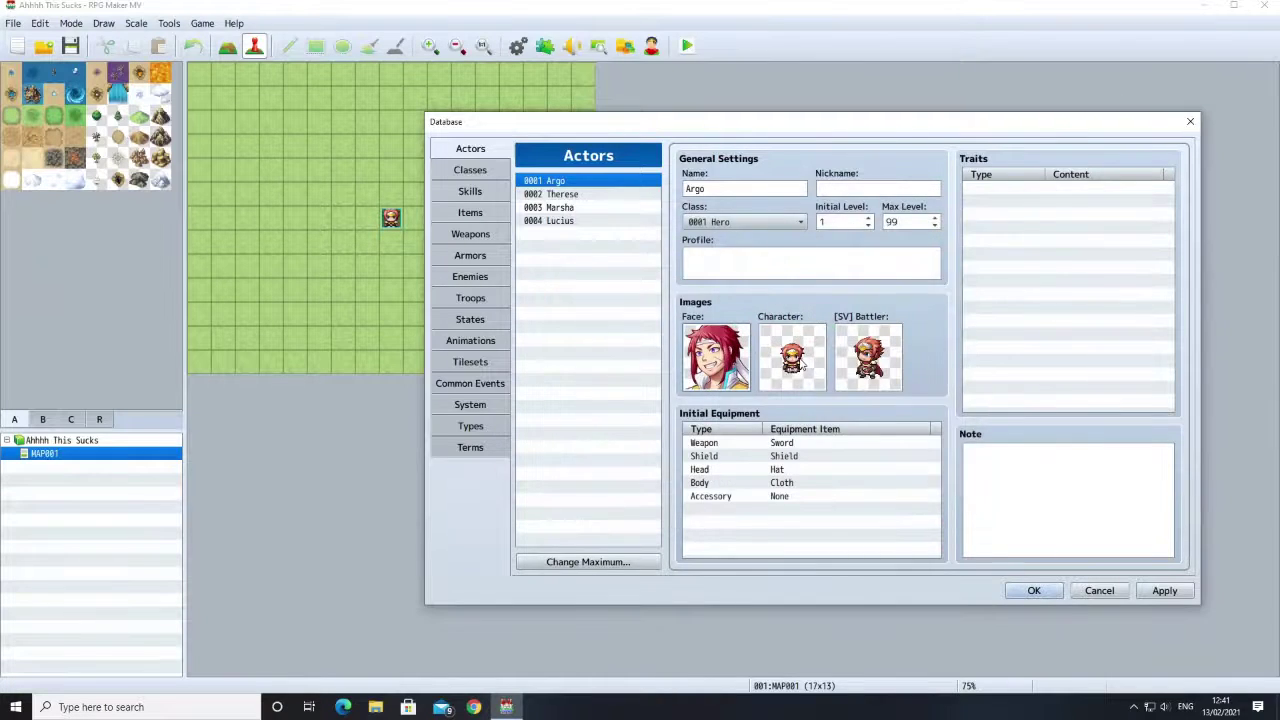
Step: Set Argo's walking character image to the matching red-haired sprite in the Actor3 set
{"action": "double_click", "coordinate": [792, 362]}
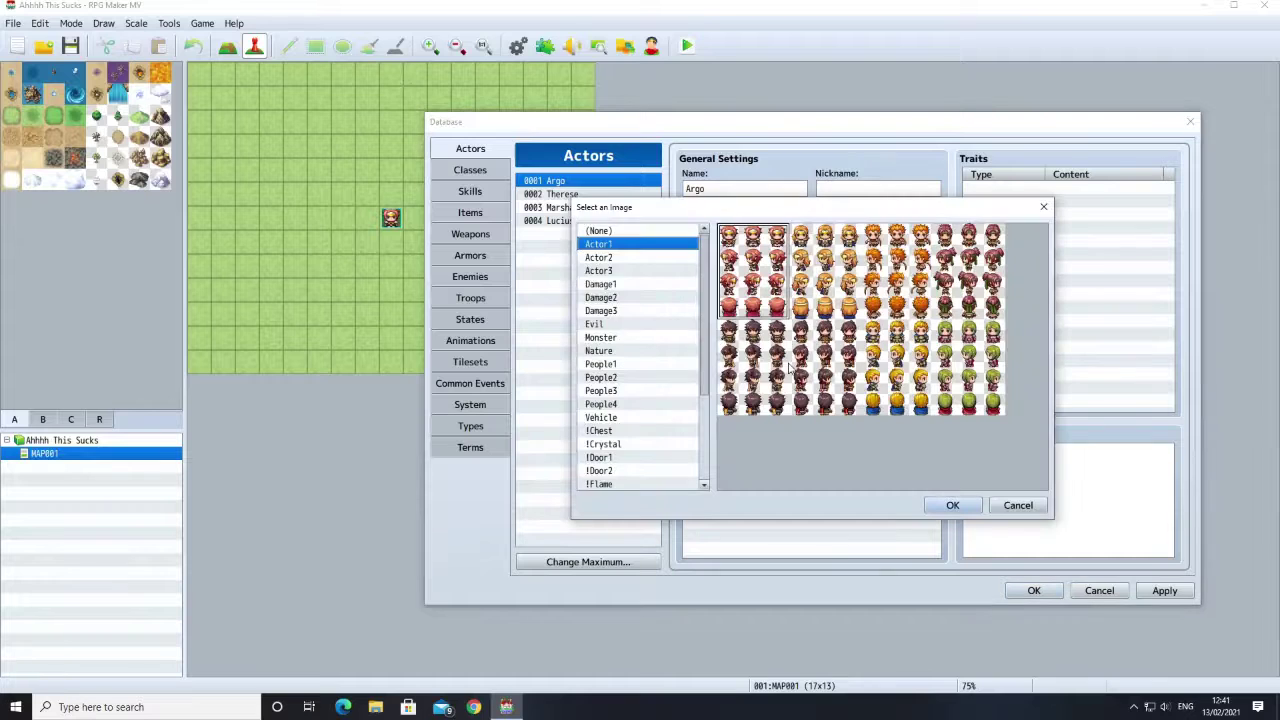
{"action": "left_click", "coordinate": [626, 311]}
{"action": "left_click", "coordinate": [598, 258]}
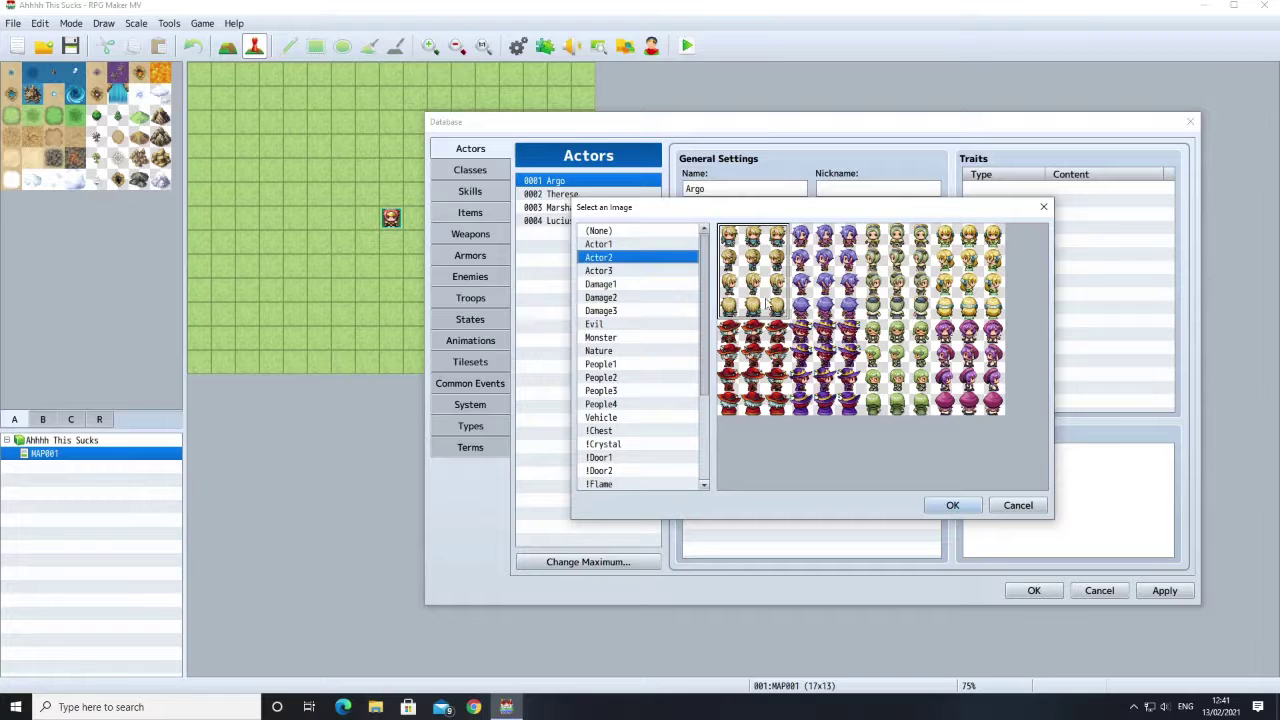
{"action": "left_click", "coordinate": [612, 270]}
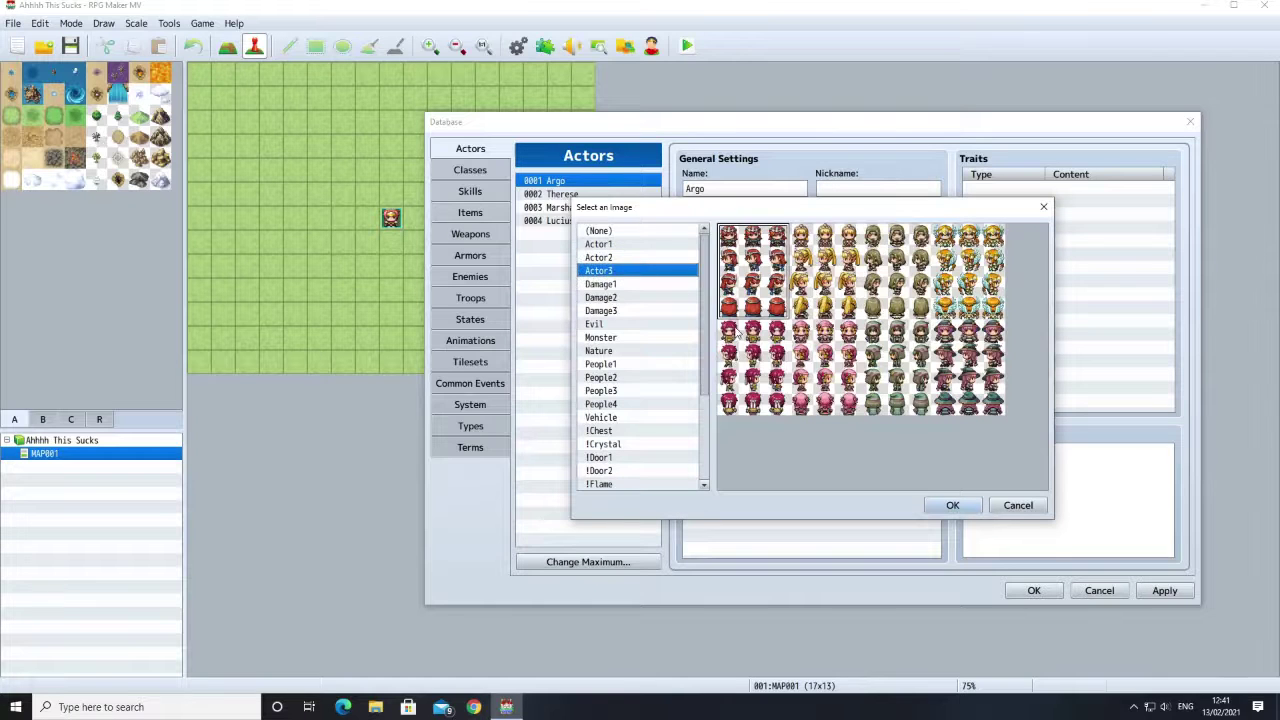
{"action": "left_click", "coordinate": [751, 358]}
{"action": "double_click", "coordinate": [751, 358]}
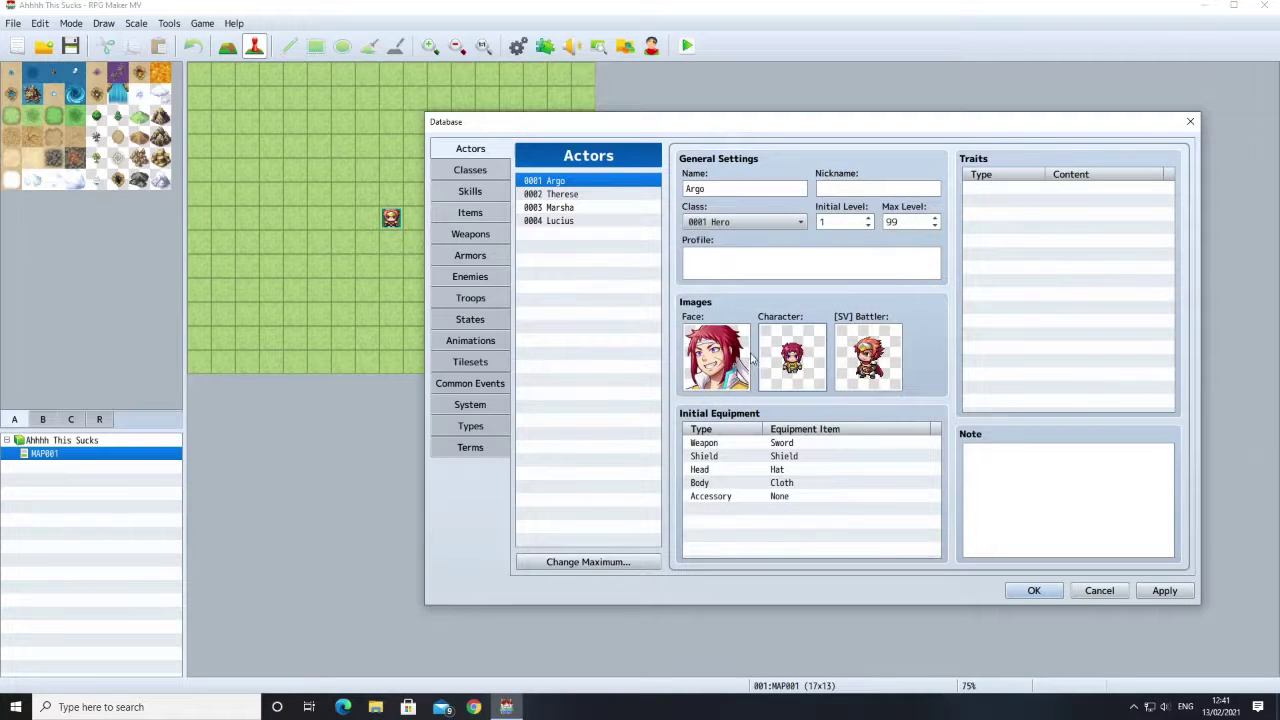
Step: Set Argo's side-view battler image to Actor3_5 and apply the Database changes
{"action": "double_click", "coordinate": [865, 358]}
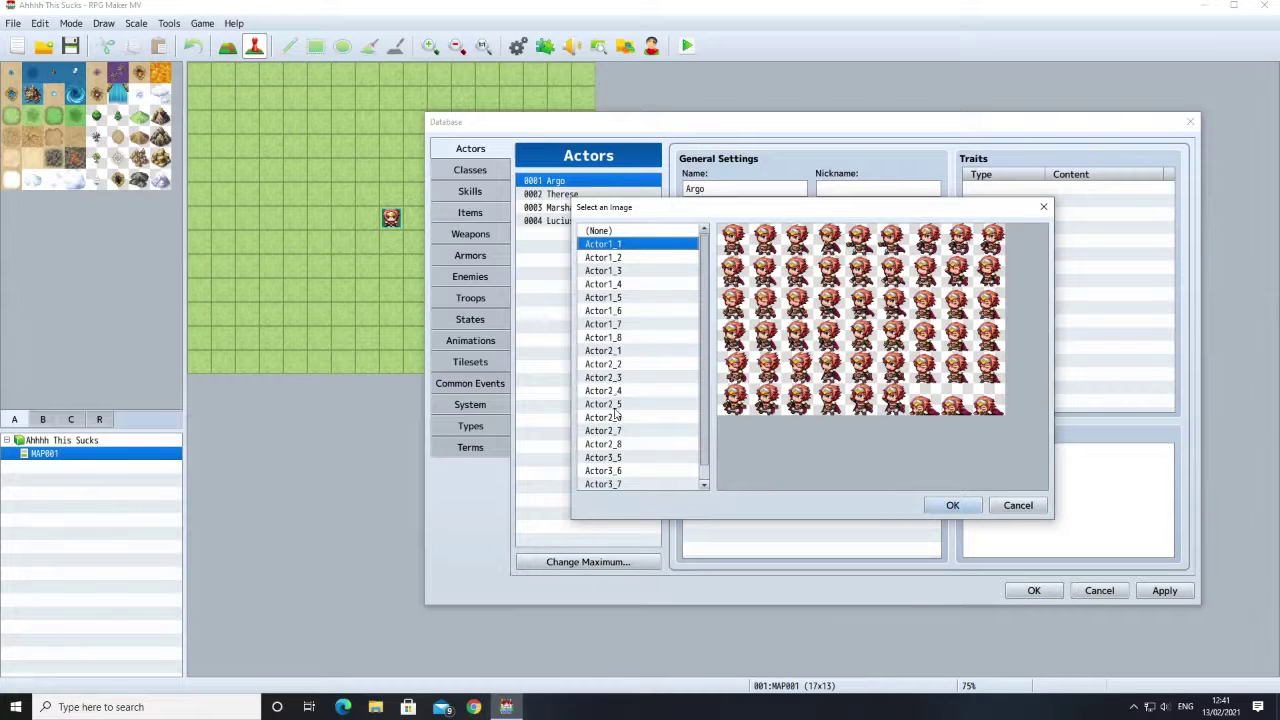
{"action": "scroll", "coordinate": [618, 416], "scroll_direction": "down", "scroll_amount": 1}
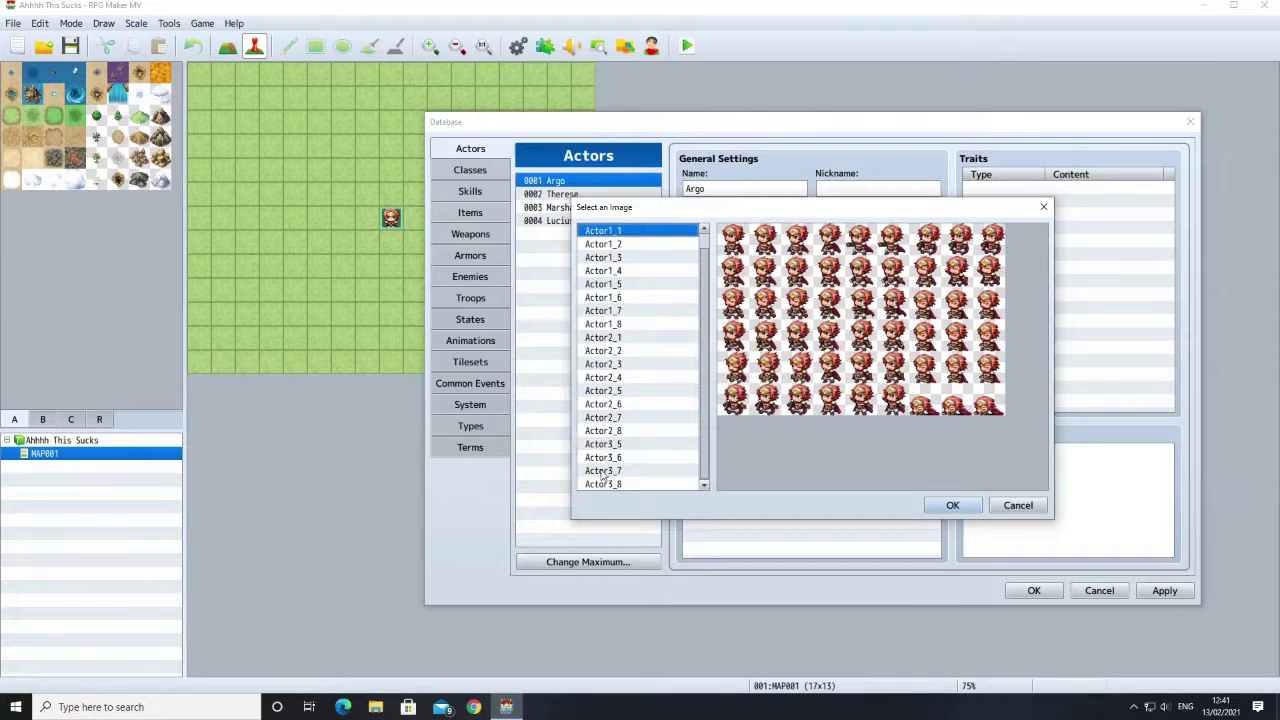
{"action": "left_click", "coordinate": [601, 459]}
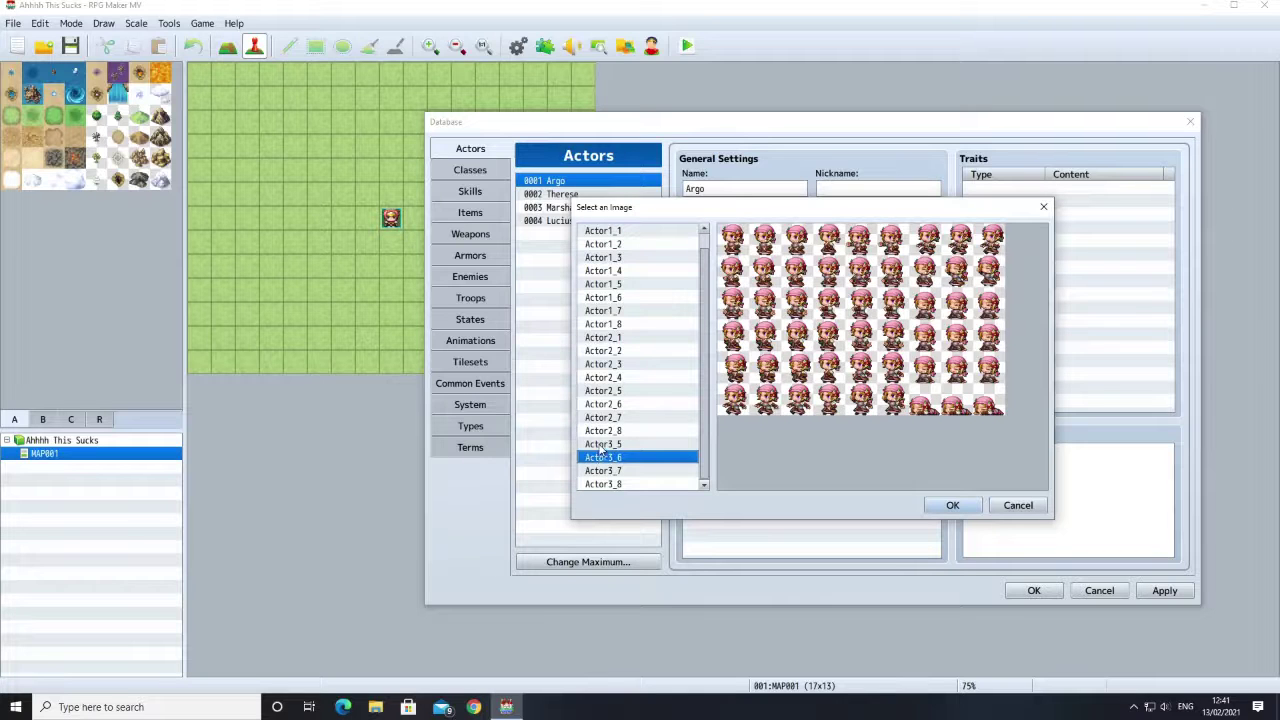
{"action": "left_click", "coordinate": [602, 444]}
{"action": "double_click", "coordinate": [736, 410]}
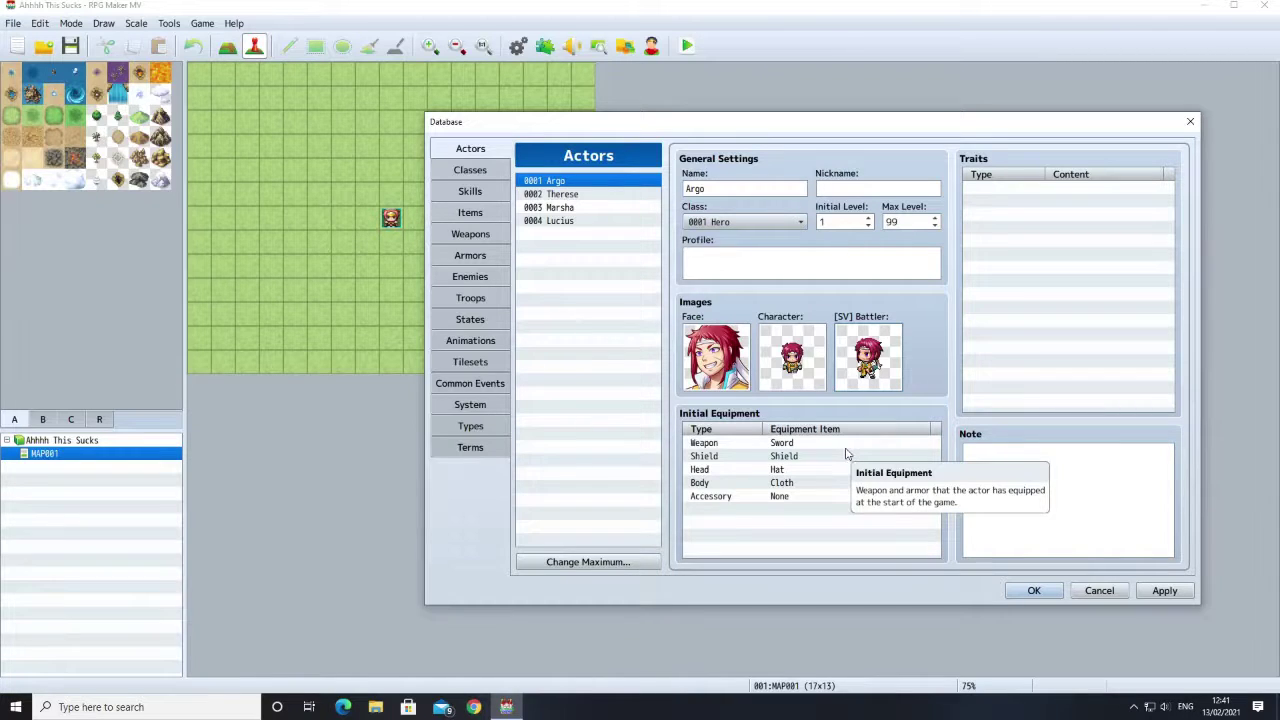
{"action": "left_click", "coordinate": [994, 196]}
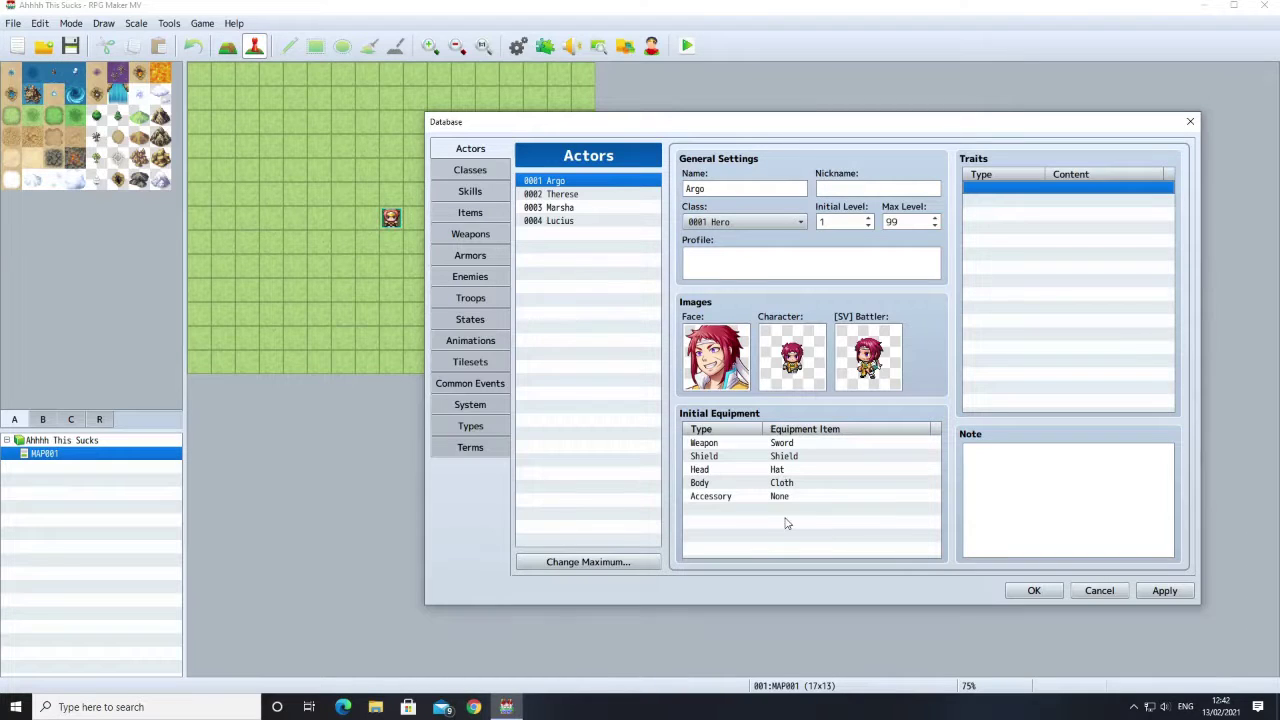
{"action": "left_click", "coordinate": [1160, 591]}
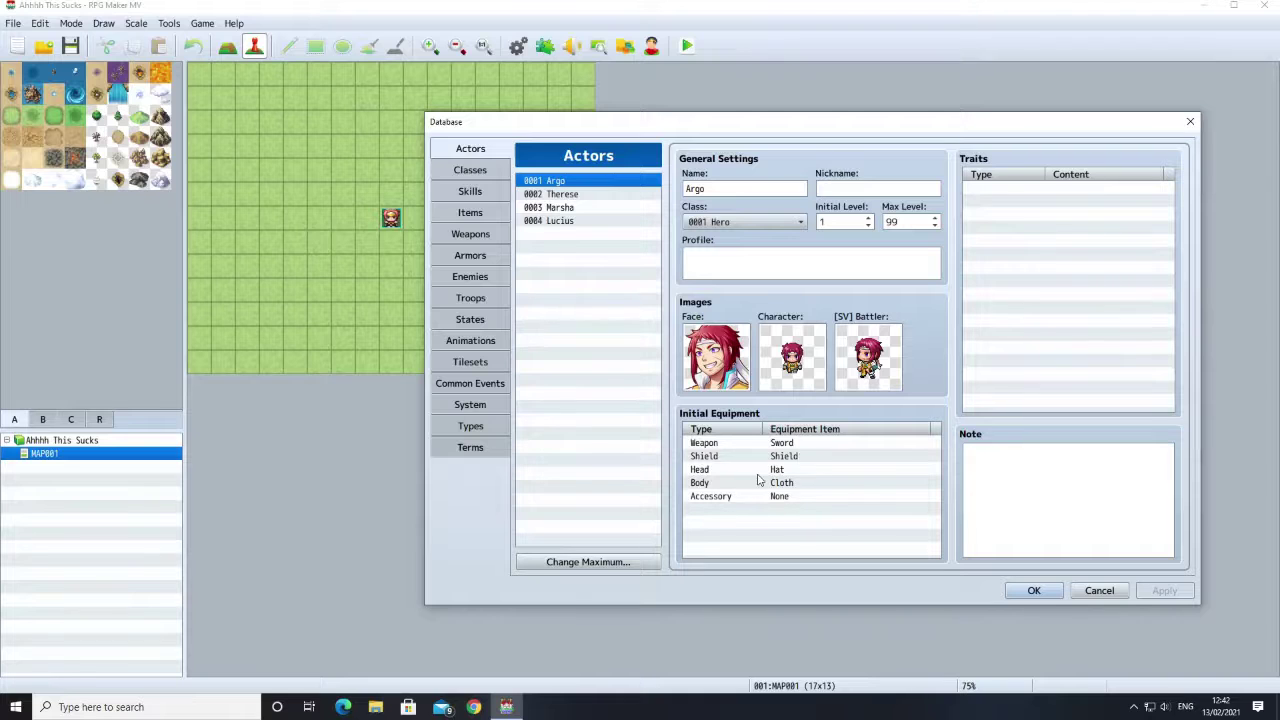
Step: Check the weapon choices for Argo's initial equipment and leave without changing the weapon
{"action": "double_click", "coordinate": [788, 443]}
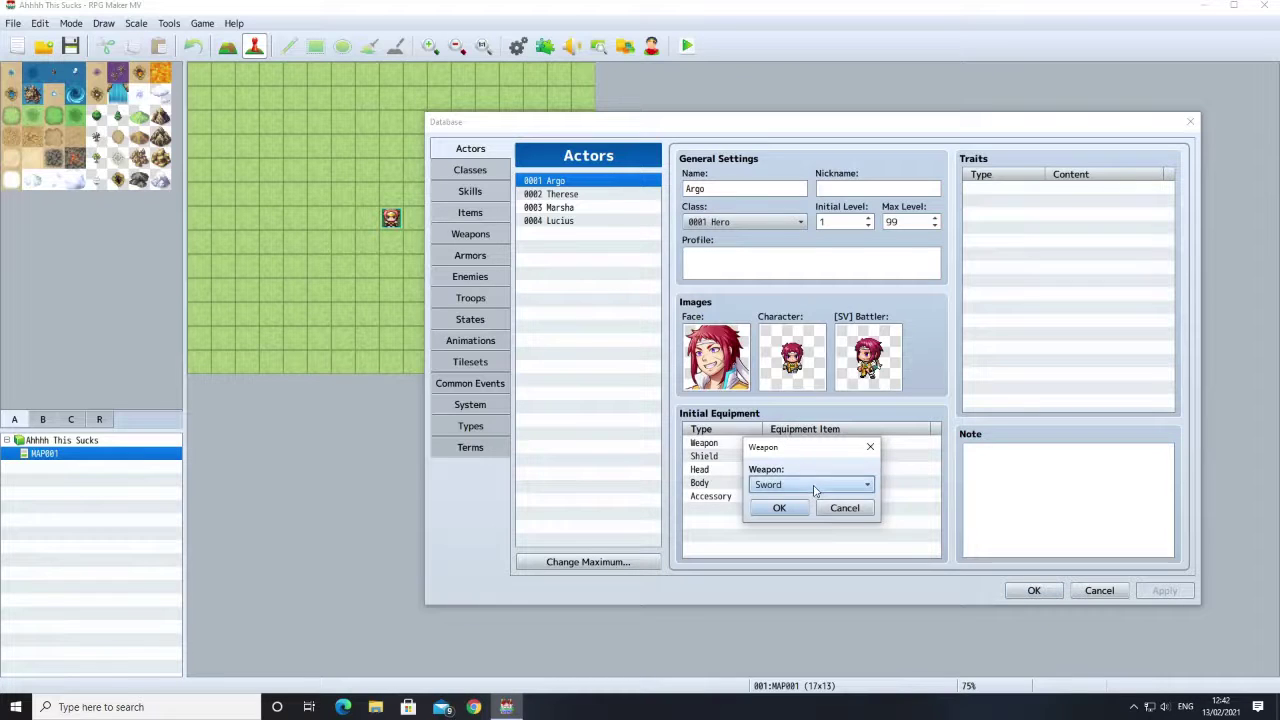
{"action": "left_click", "coordinate": [815, 487]}
{"action": "left_click", "coordinate": [815, 487]}
{"action": "left_click", "coordinate": [815, 487]}
{"action": "left_click", "coordinate": [815, 487]}
{"action": "left_click", "coordinate": [815, 487]}
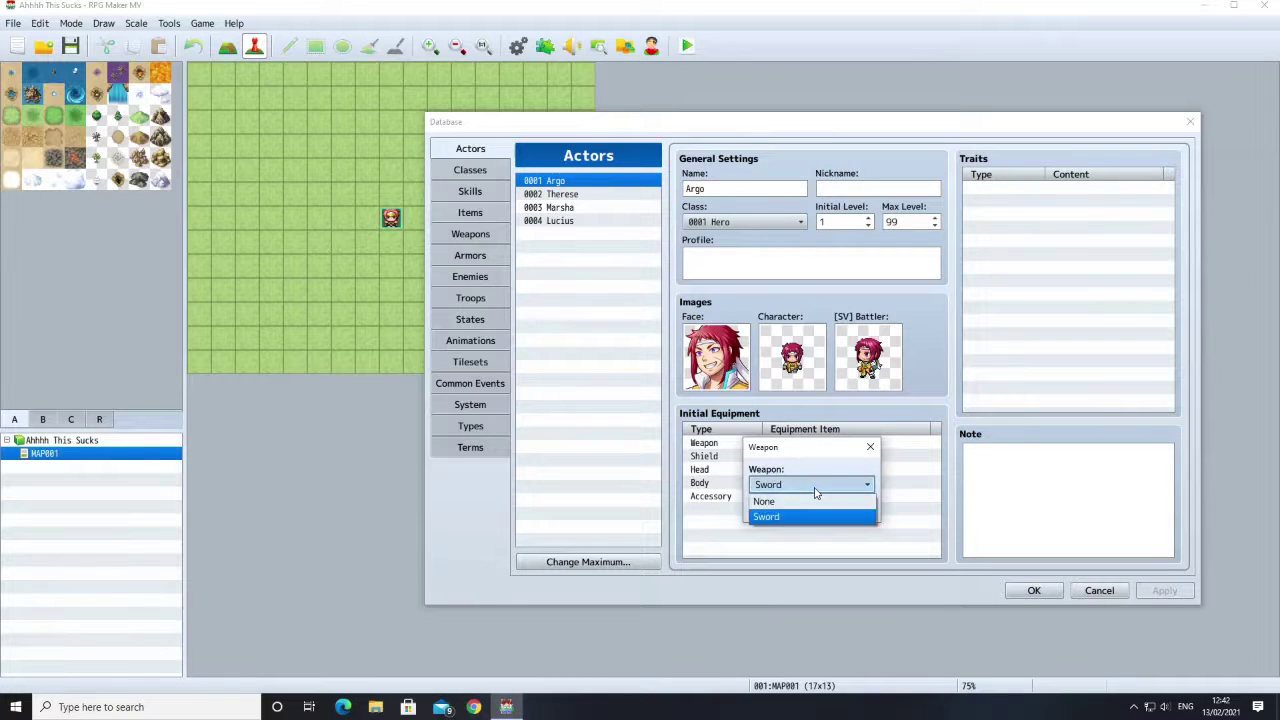
{"action": "left_click", "coordinate": [818, 486]}
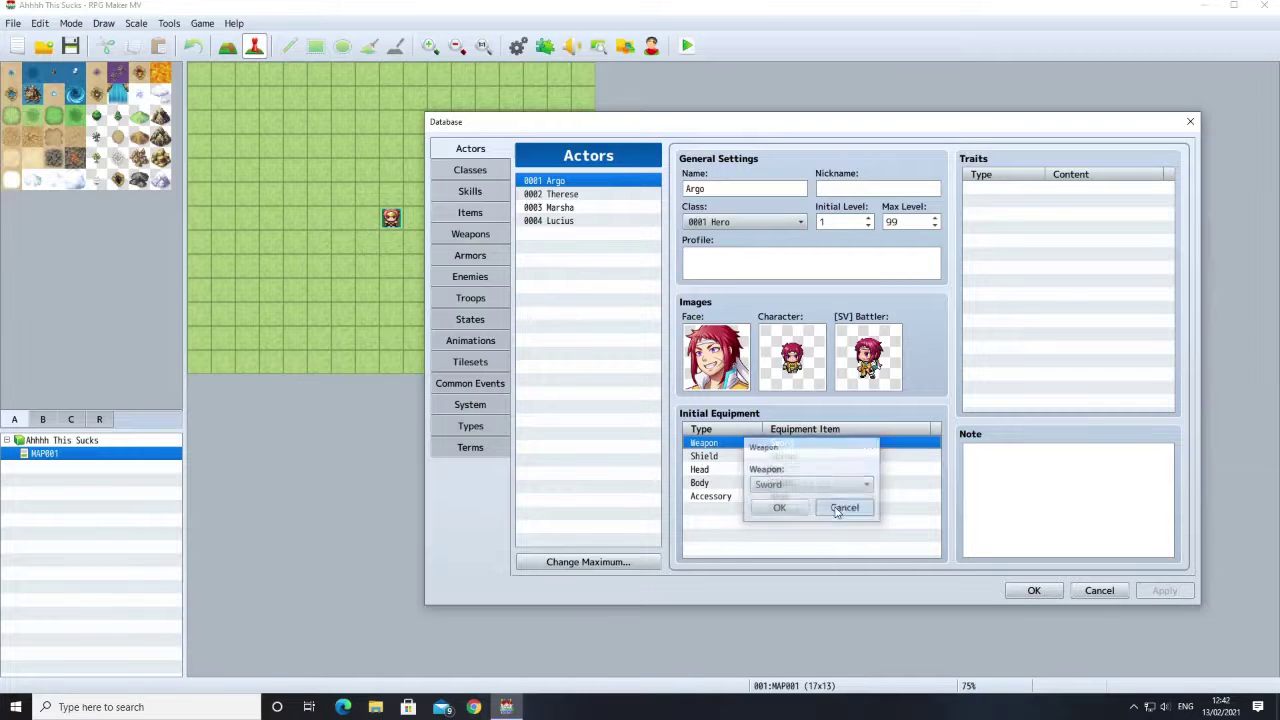
{"action": "left_click", "coordinate": [842, 511]}
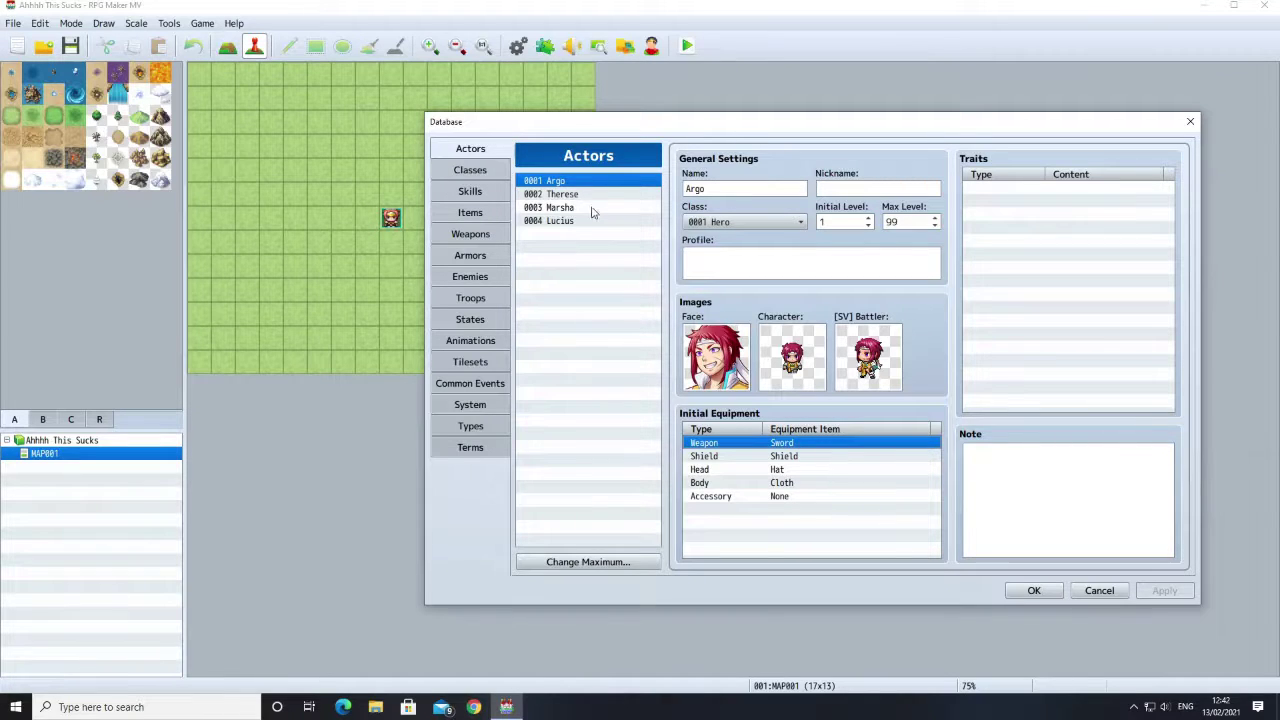
Step: Review the settings of the other actors, Therese, Marsha and Lucius
{"action": "left_click", "coordinate": [563, 194]}
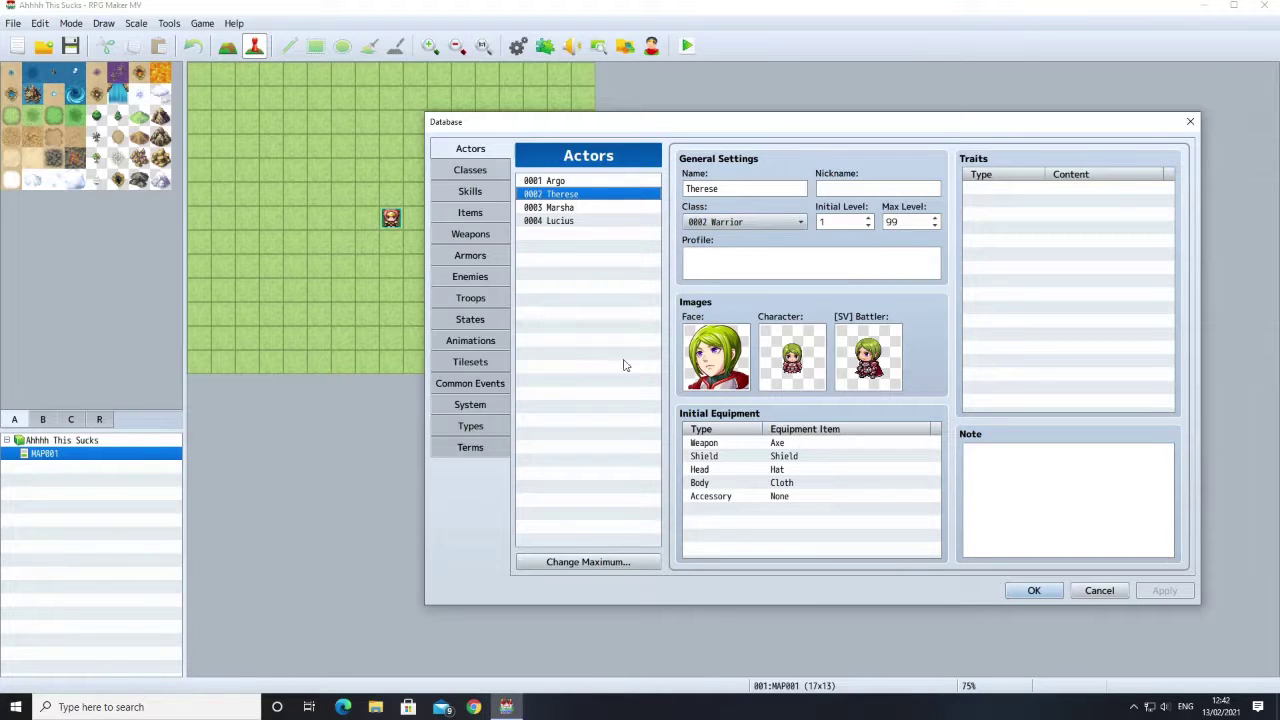
{"action": "left_click", "coordinate": [558, 207]}
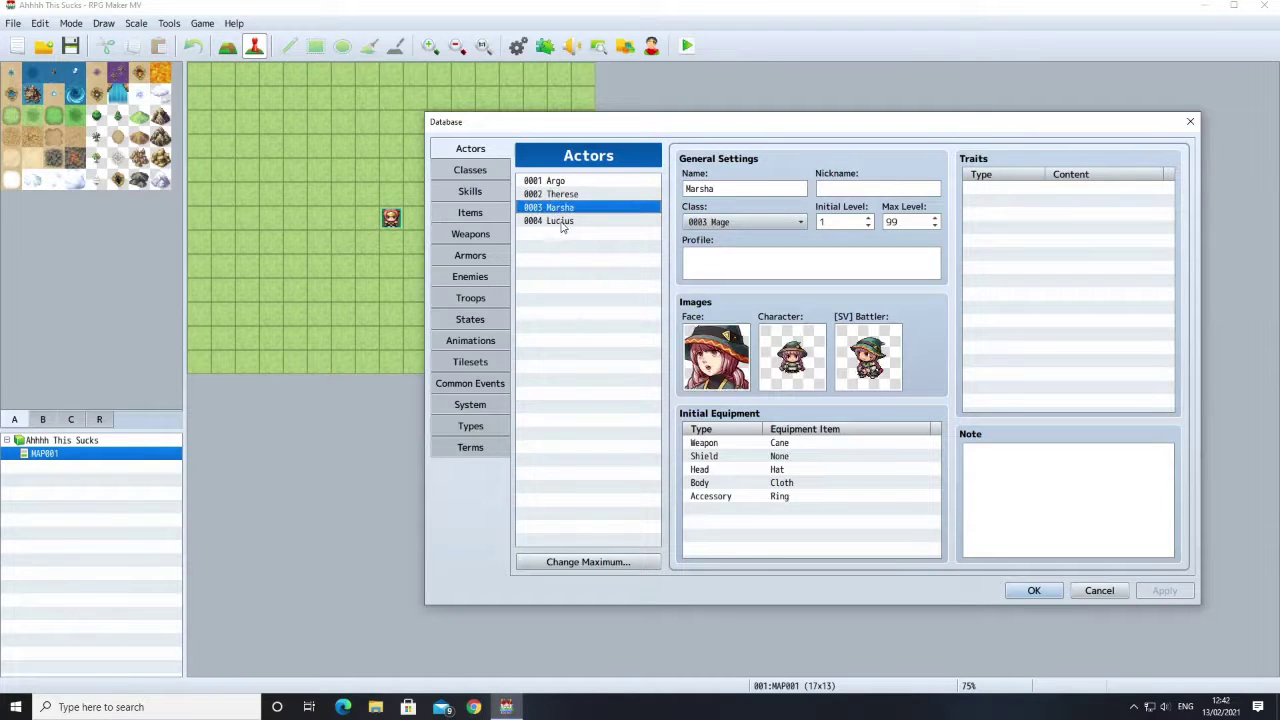
{"action": "left_click", "coordinate": [562, 222]}
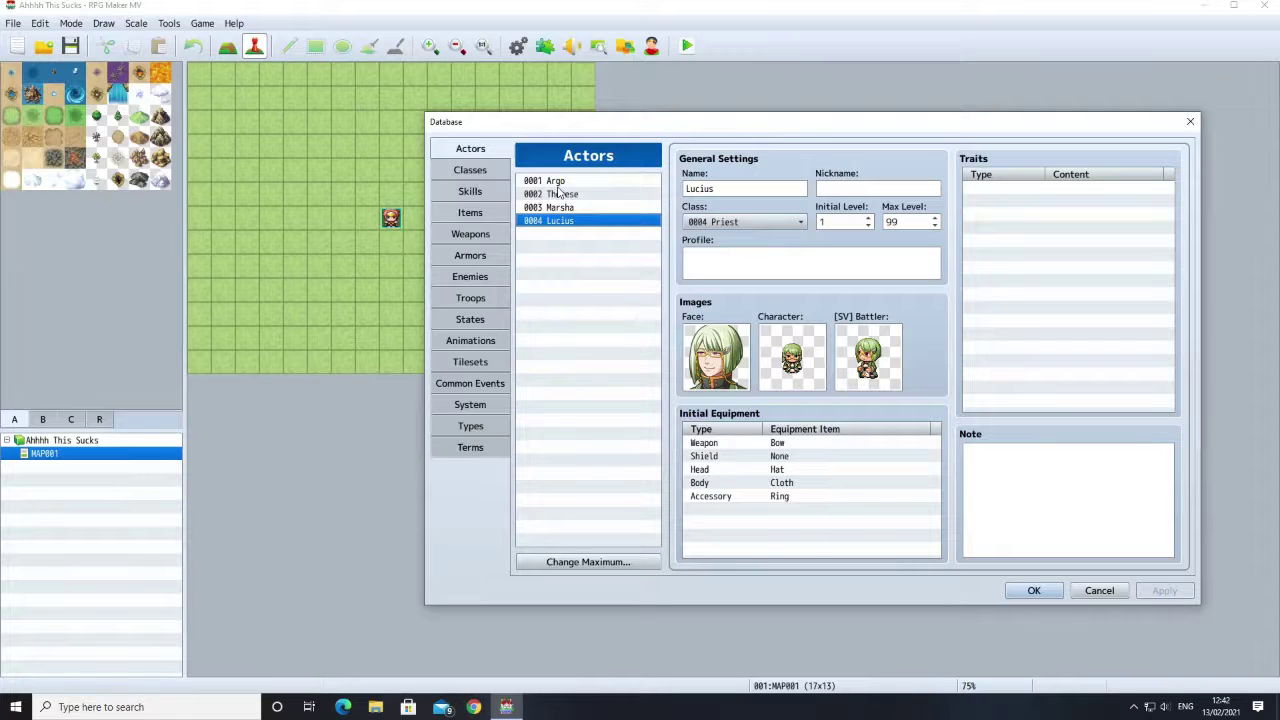
Step: Raise the maximum number of actors to 10
{"action": "left_click", "coordinate": [605, 561]}
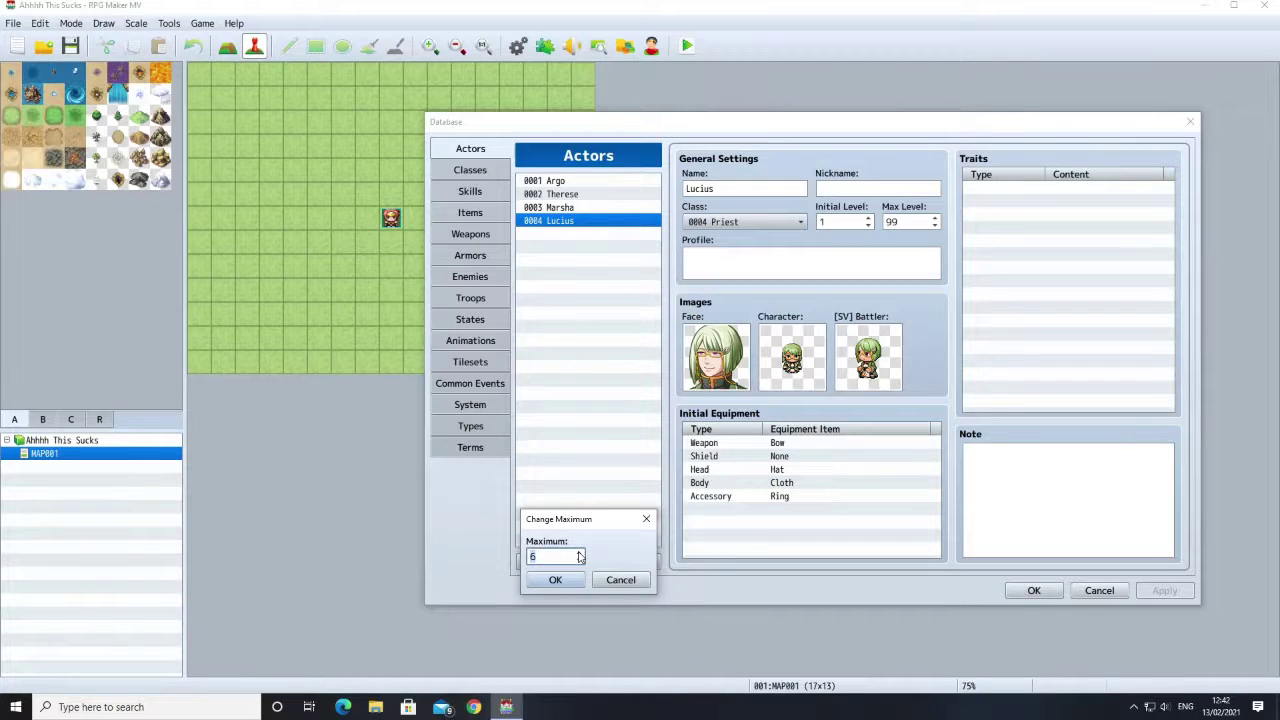
{"action": "left_click", "coordinate": [580, 553]}
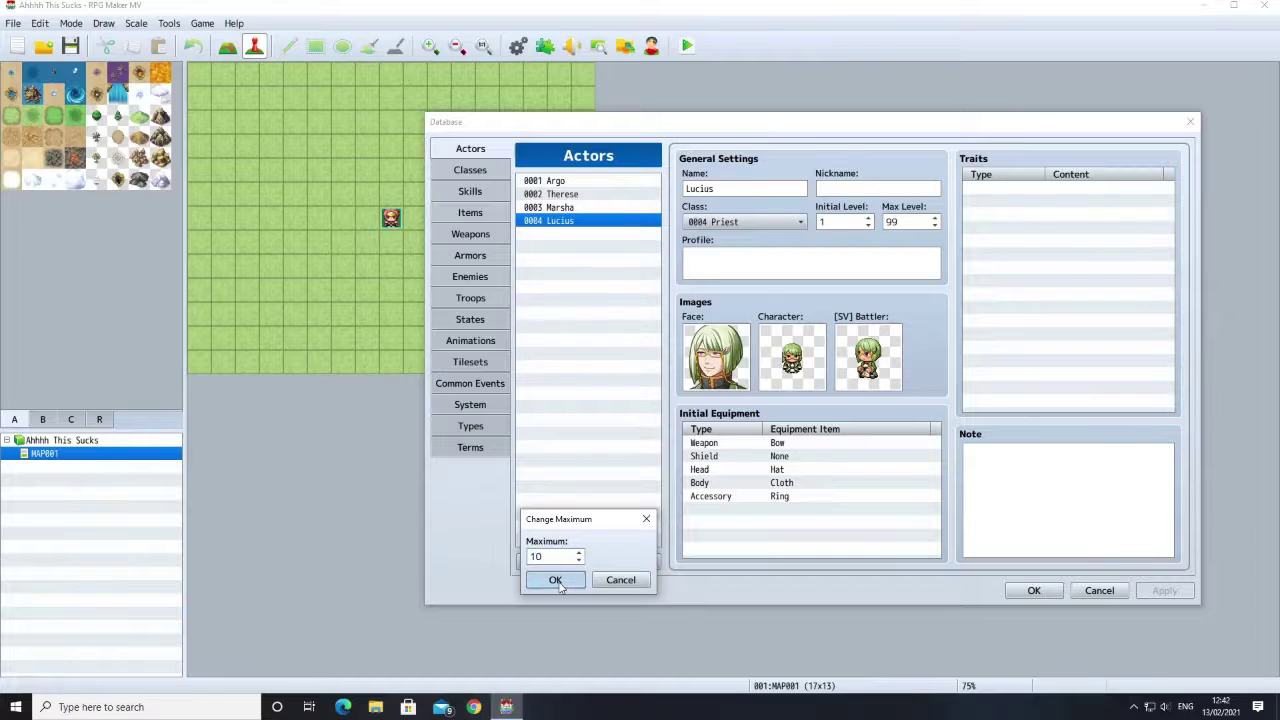
{"action": "left_click", "coordinate": [555, 580]}
Step: Name the empty actor 0005 Deathknell and view its class options without choosing another class
{"action": "left_click", "coordinate": [569, 237]}
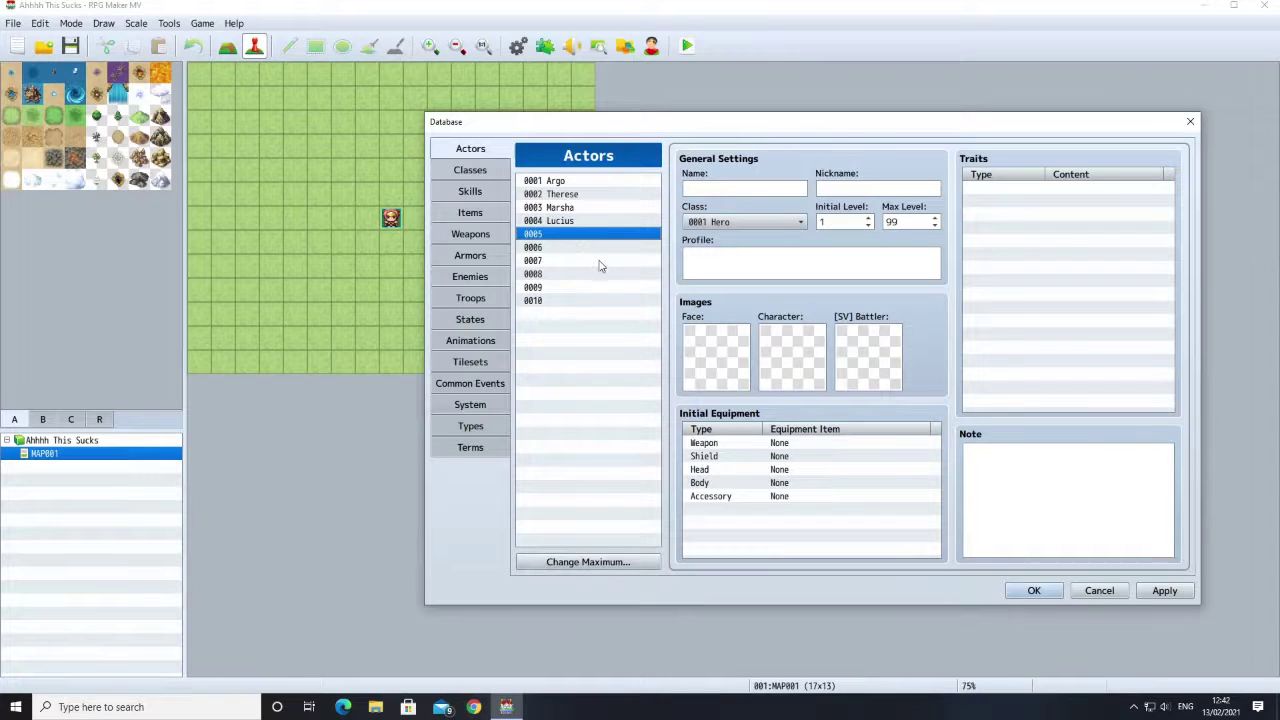
{"action": "left_click", "coordinate": [716, 192]}
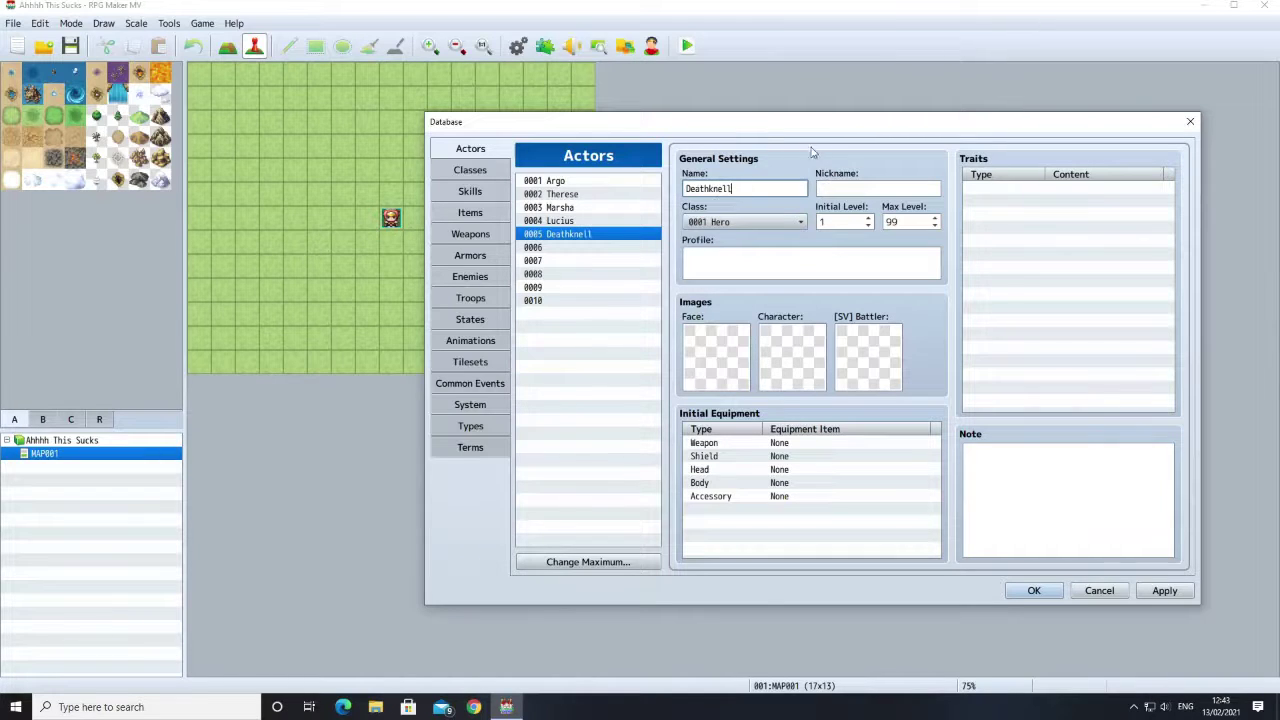
{"action": "left_click", "coordinate": [758, 224]}
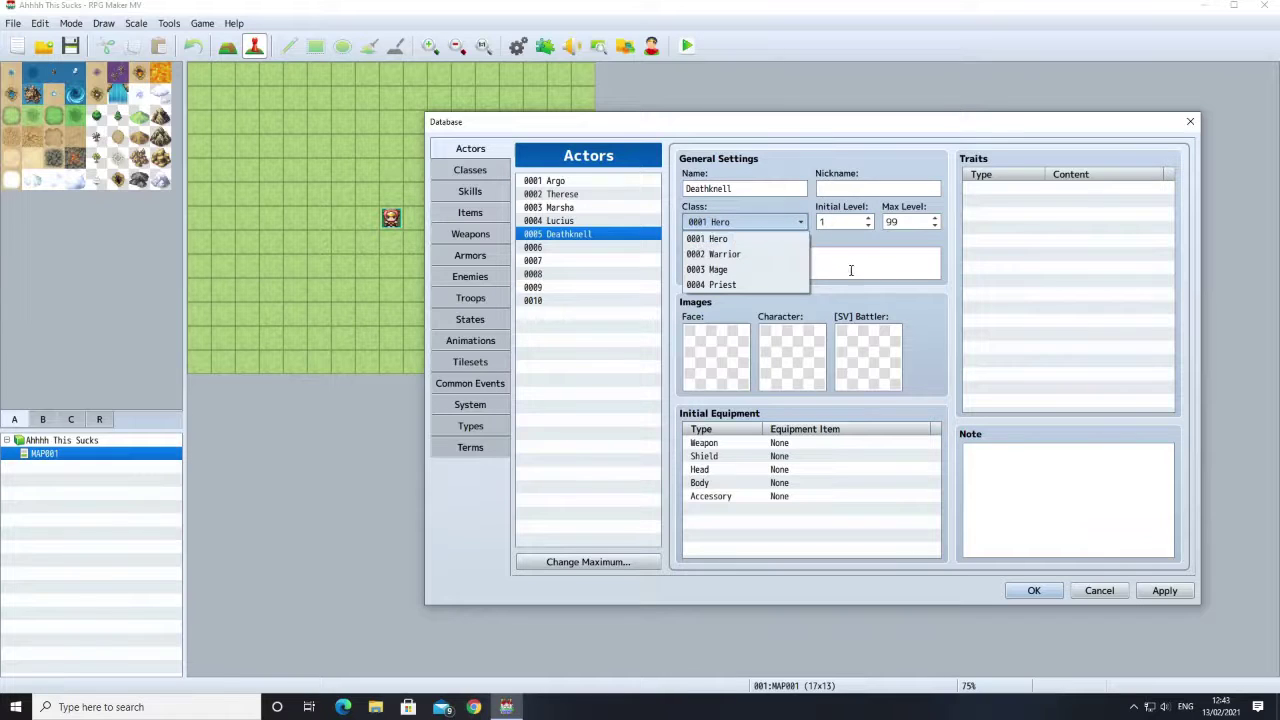
{"action": "left_click", "coordinate": [803, 261]}
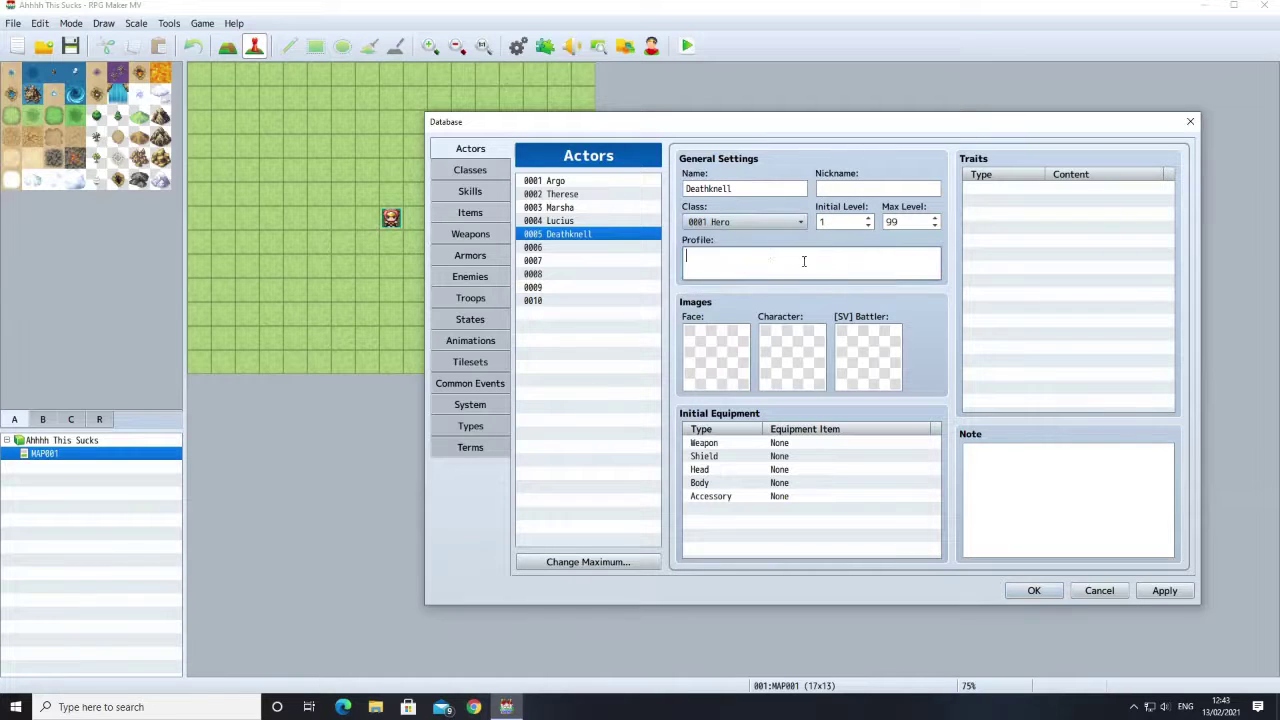
Step: Set Deathknell's face image to the last portrait in the People4 set, the elder with the jewelled purple headdress
{"action": "double_click", "coordinate": [714, 363]}
{"action": "left_click", "coordinate": [604, 324]}
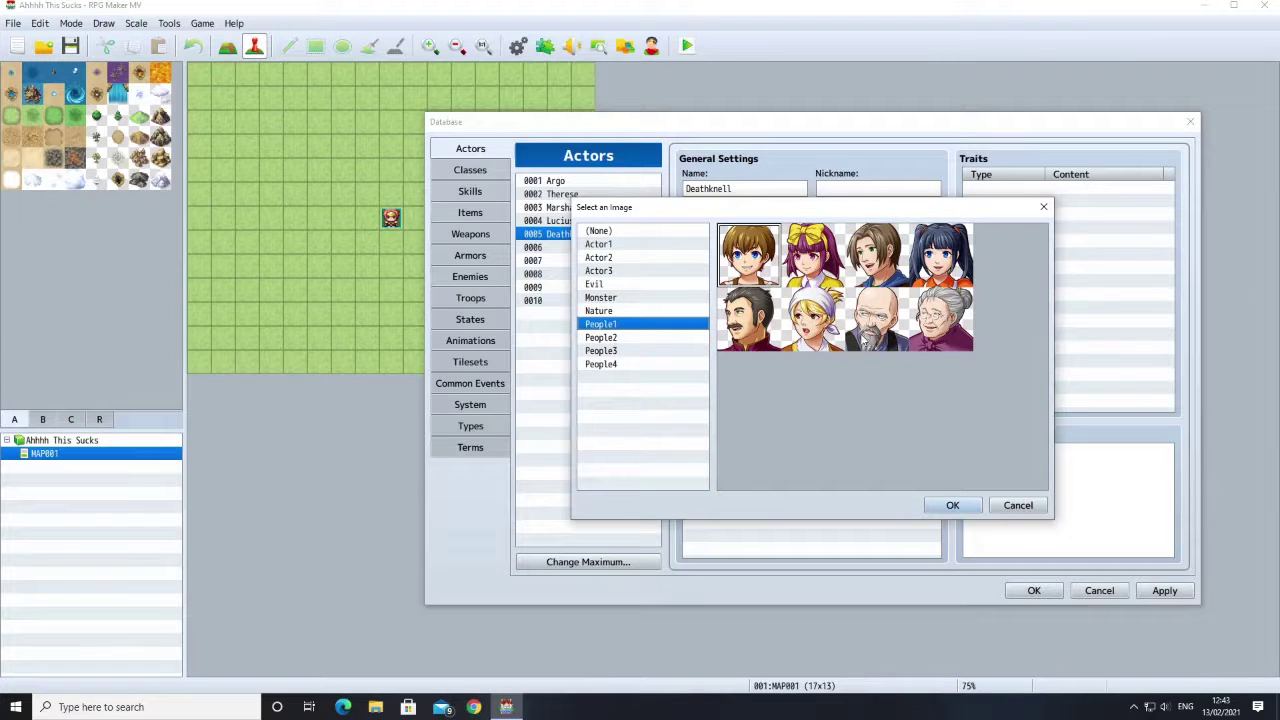
{"action": "left_click", "coordinate": [624, 350]}
{"action": "left_click", "coordinate": [627, 363]}
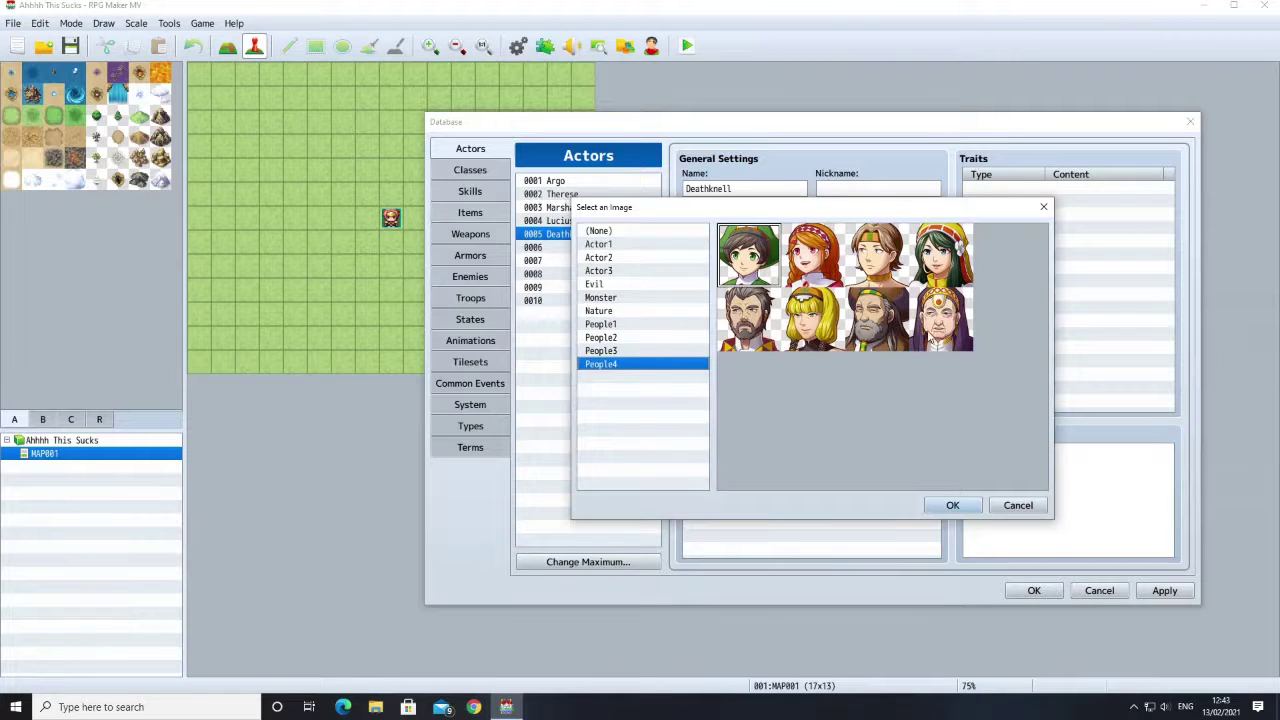
{"action": "left_click", "coordinate": [935, 340]}
{"action": "left_click", "coordinate": [954, 505]}
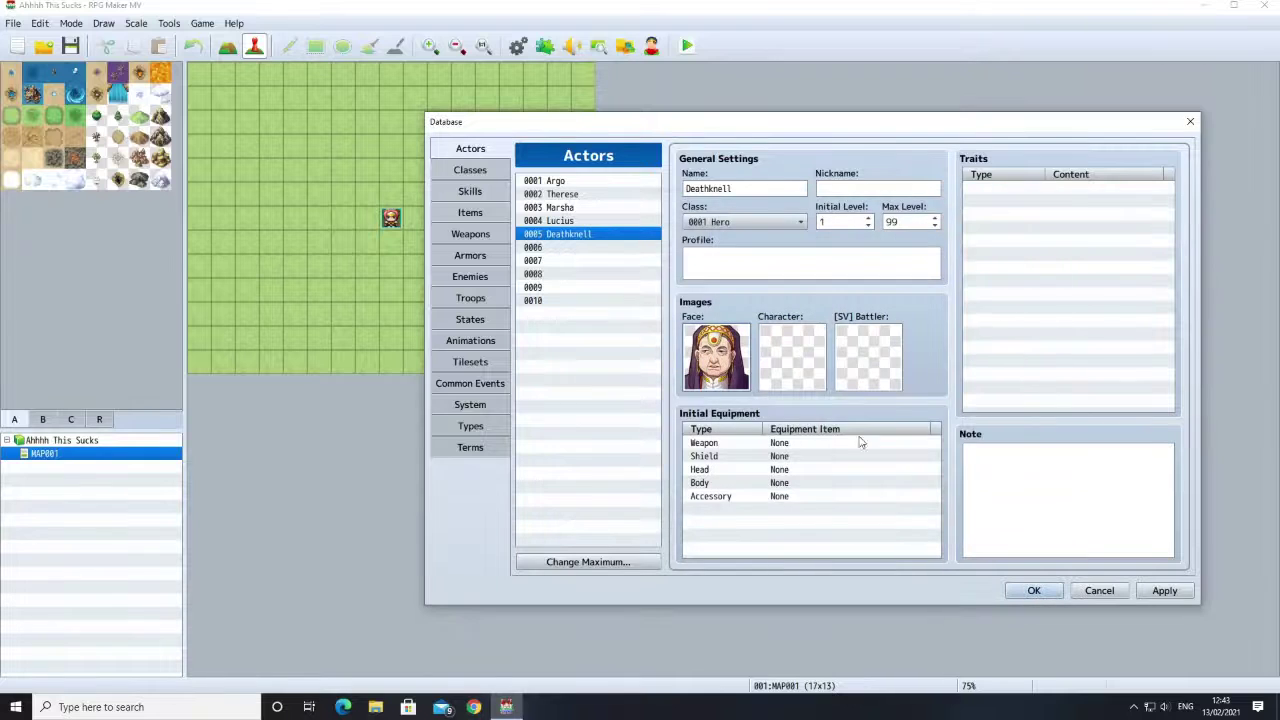
Step: Set Deathknell's character sprite to the last figure in the People4 set, the one in the purple headdress
{"action": "double_click", "coordinate": [792, 382]}
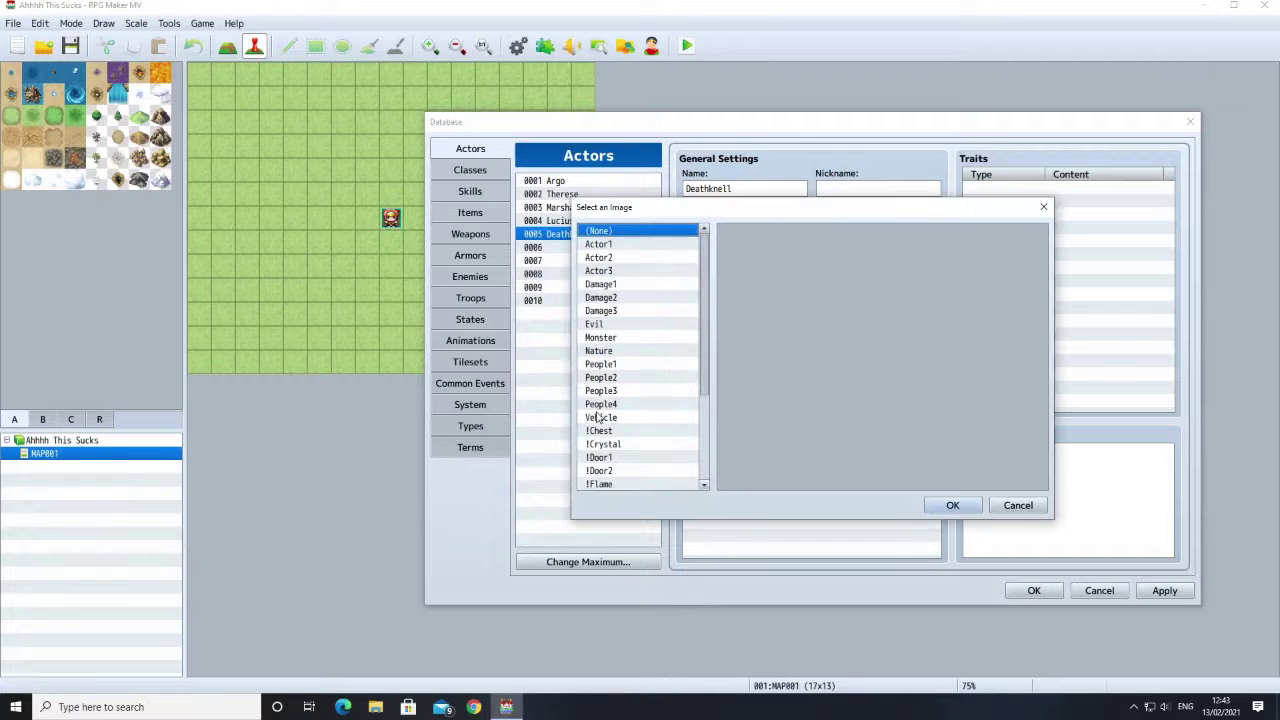
{"action": "left_click", "coordinate": [600, 404]}
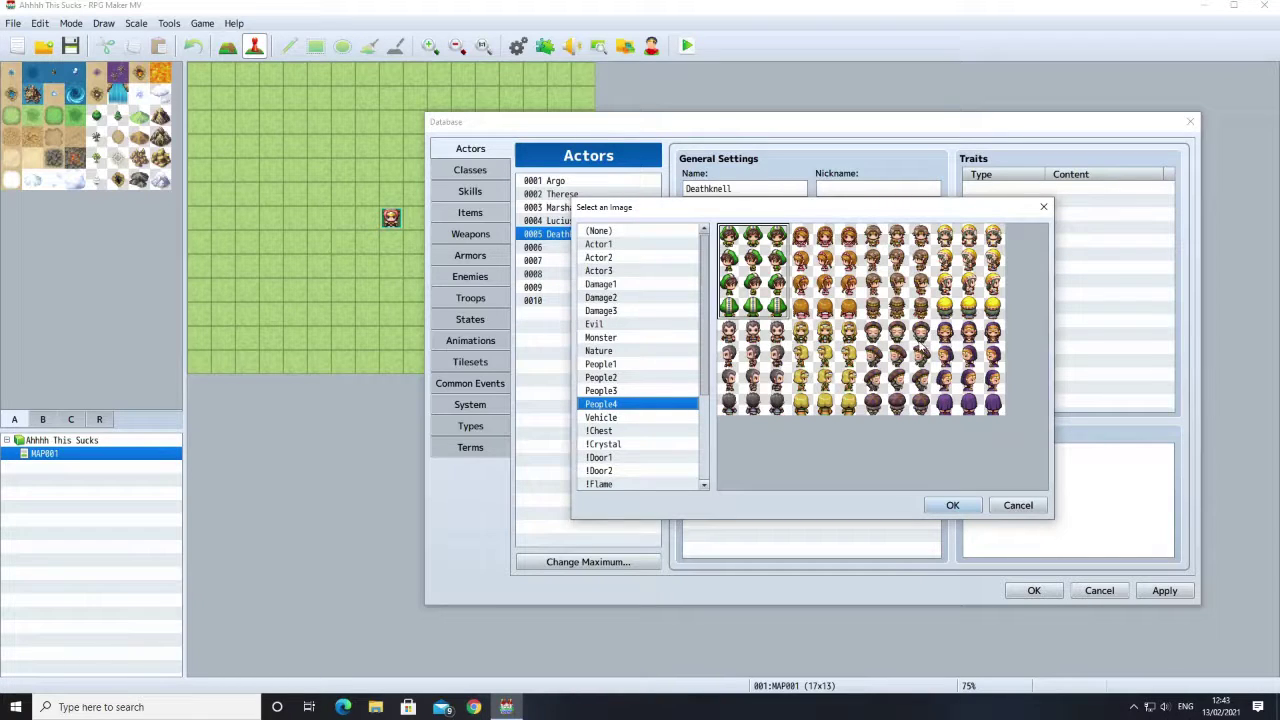
{"action": "left_click", "coordinate": [921, 347]}
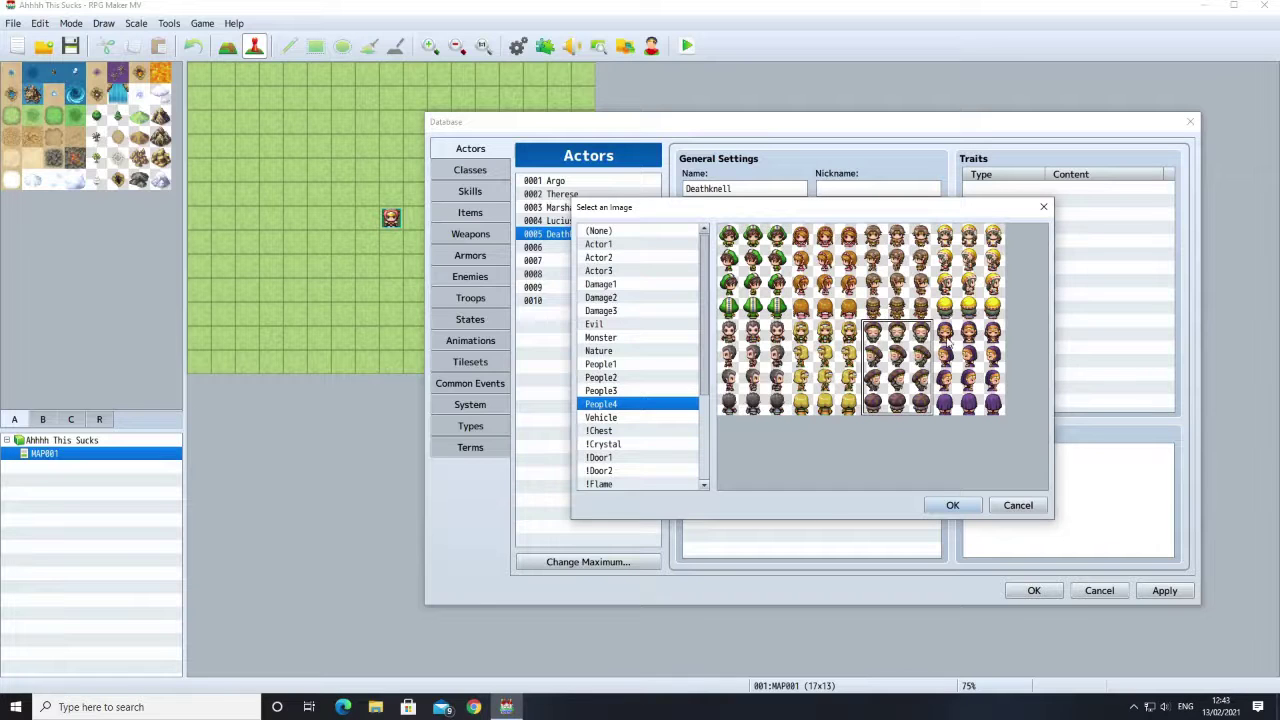
{"action": "double_click", "coordinate": [946, 346]}
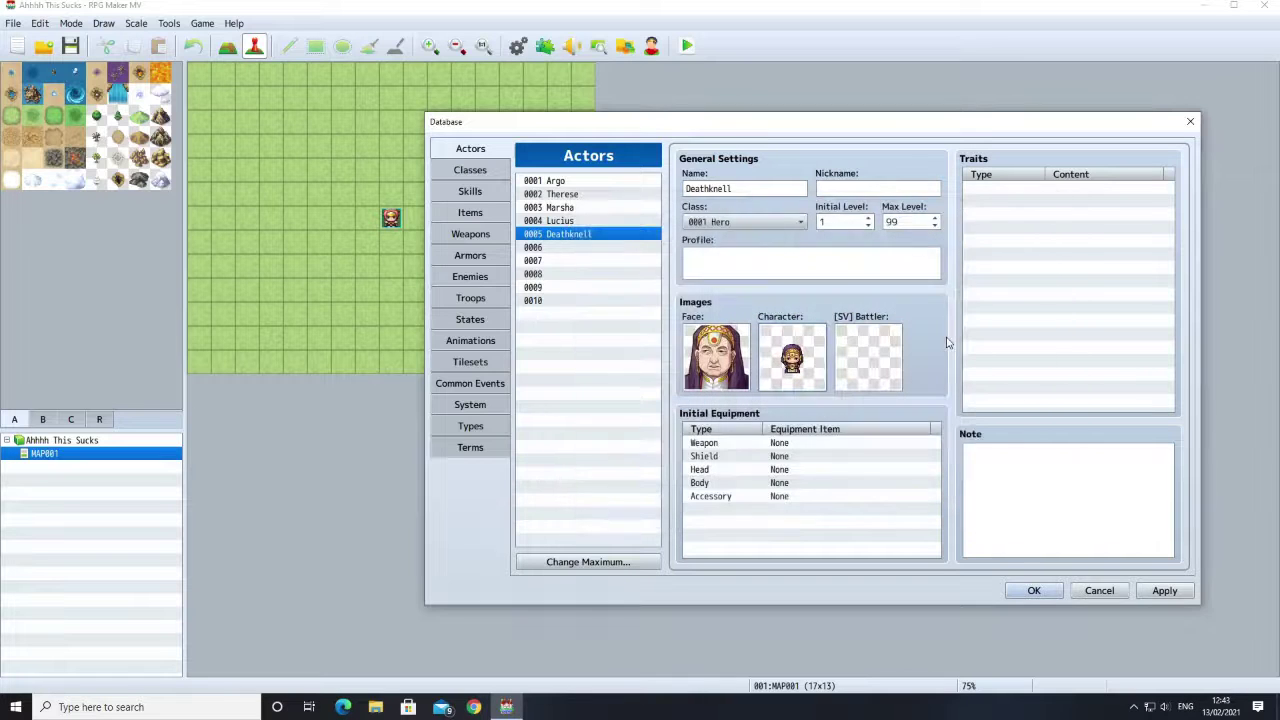
Step: Look through the side-view battler images for Deathknell, including Actor3_8 and Actor2_8, without choosing one
{"action": "double_click", "coordinate": [846, 369]}
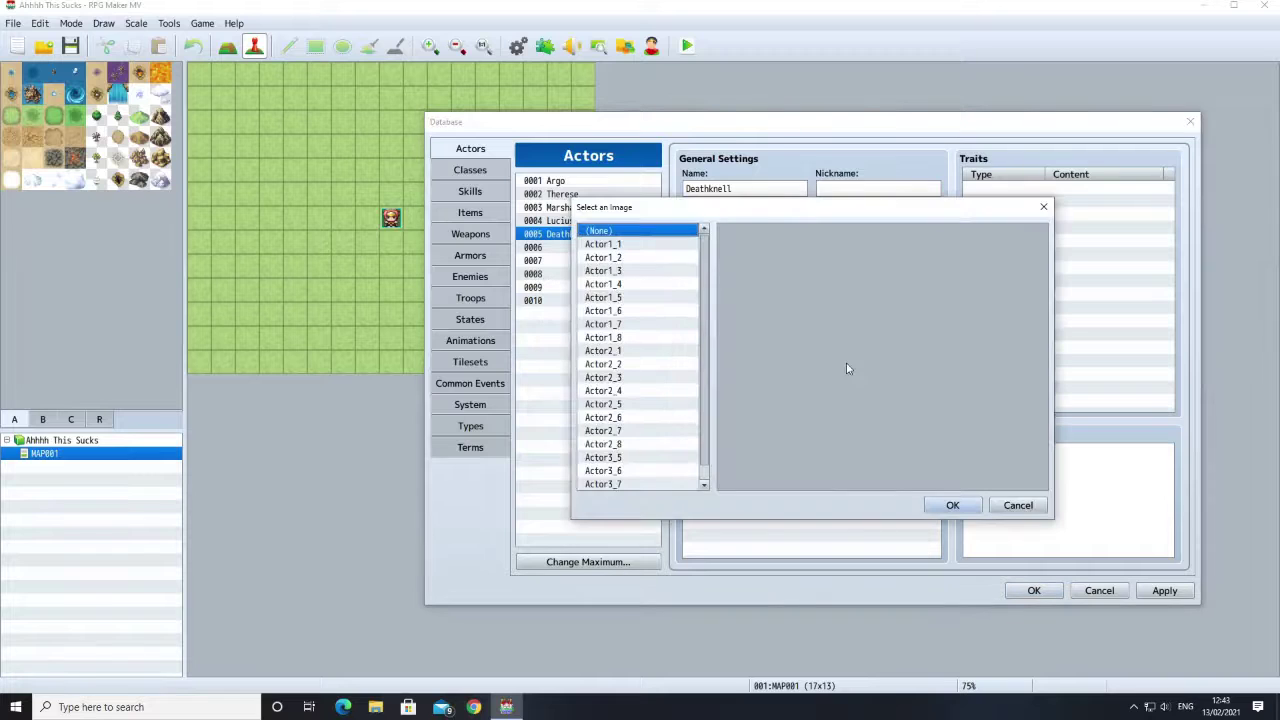
{"action": "scroll", "coordinate": [622, 434], "scroll_direction": "down", "scroll_amount": 1}
{"action": "scroll", "coordinate": [622, 434], "scroll_direction": "up", "scroll_amount": 1}
{"action": "scroll", "coordinate": [622, 434], "scroll_direction": "down", "scroll_amount": 1}
{"action": "left_click", "coordinate": [608, 484]}
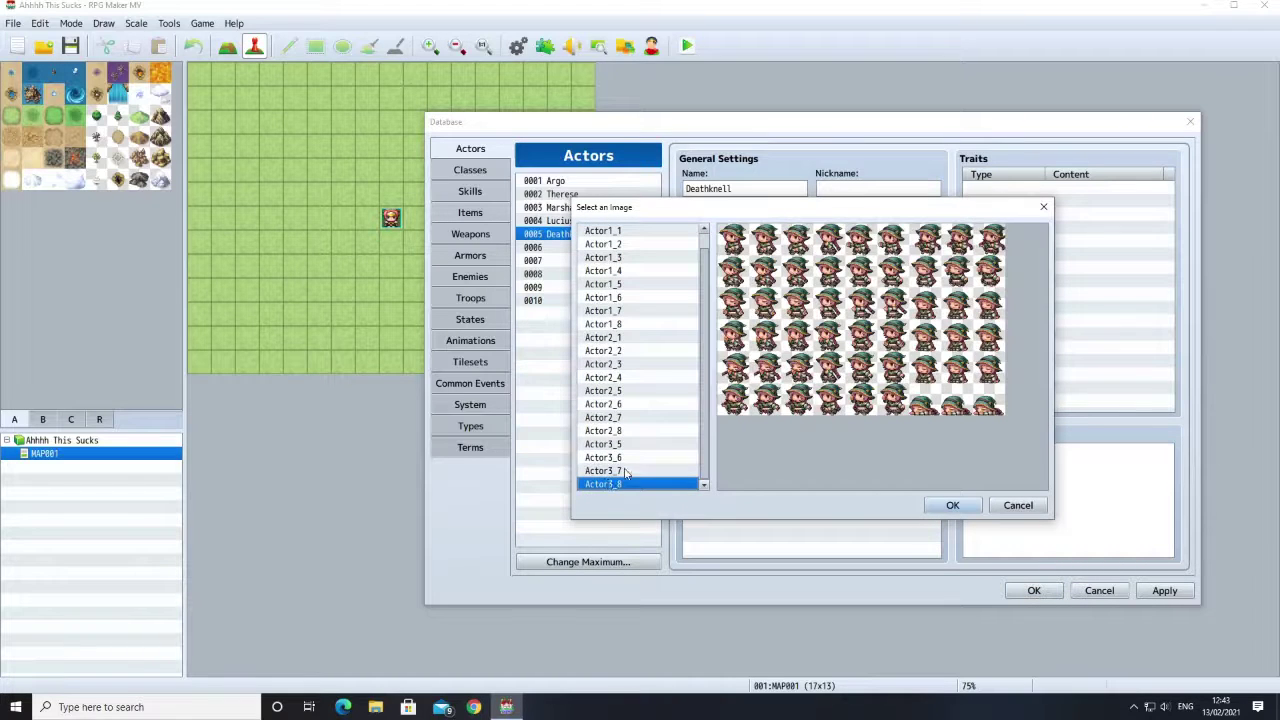
{"action": "left_click", "coordinate": [620, 459]}
{"action": "left_click", "coordinate": [619, 432]}
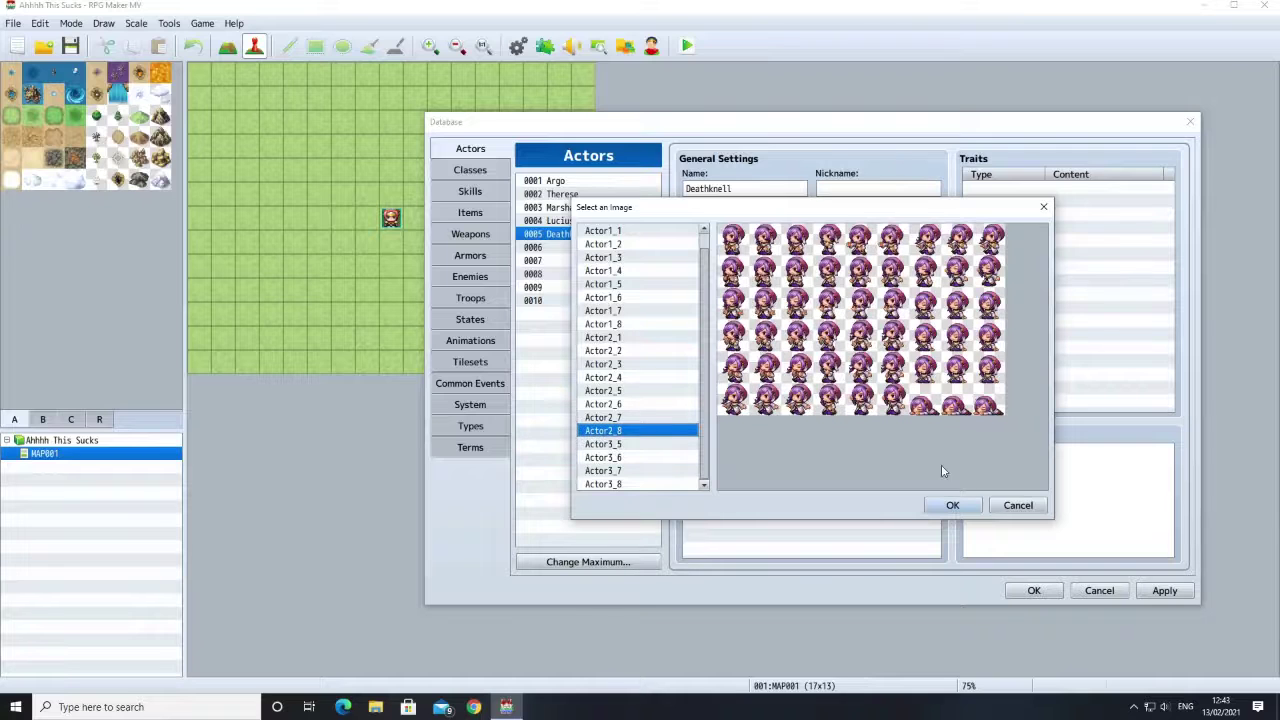
{"action": "left_click", "coordinate": [1018, 505]}
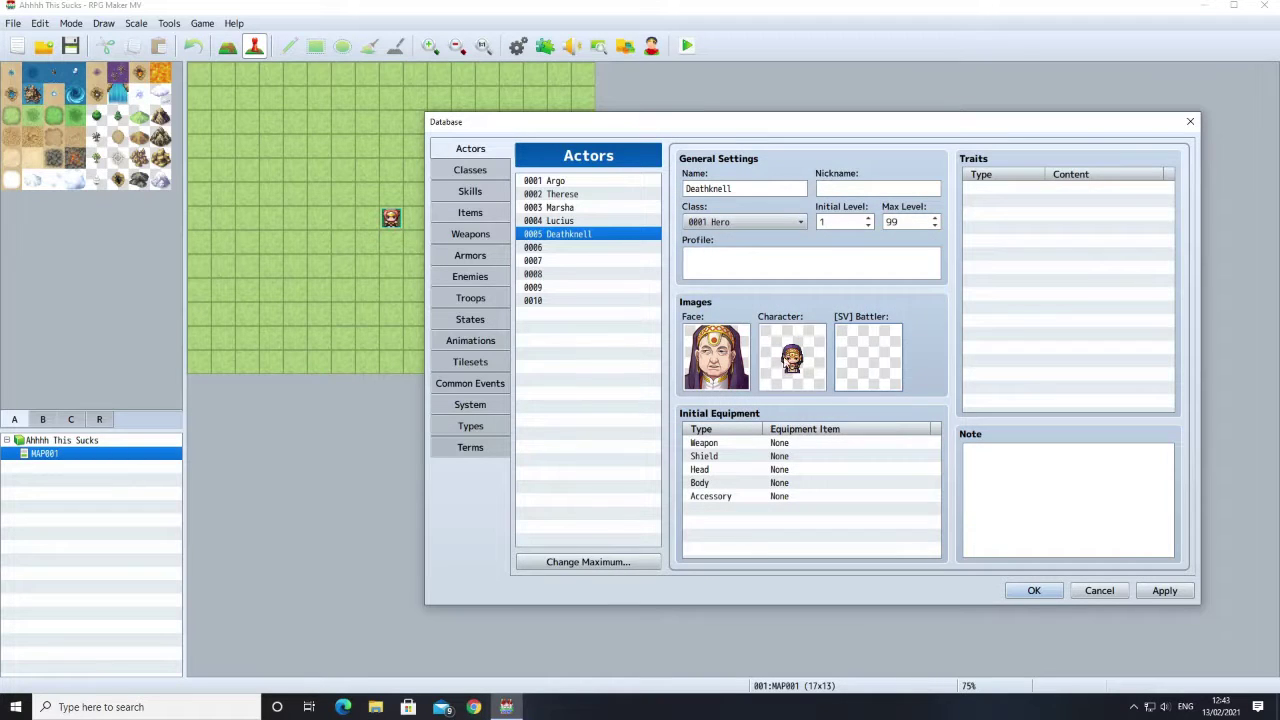
Step: Change Deathknell's face image to the dark-haired man with the orange scarf in the Actor1 set
{"action": "double_click", "coordinate": [731, 366]}
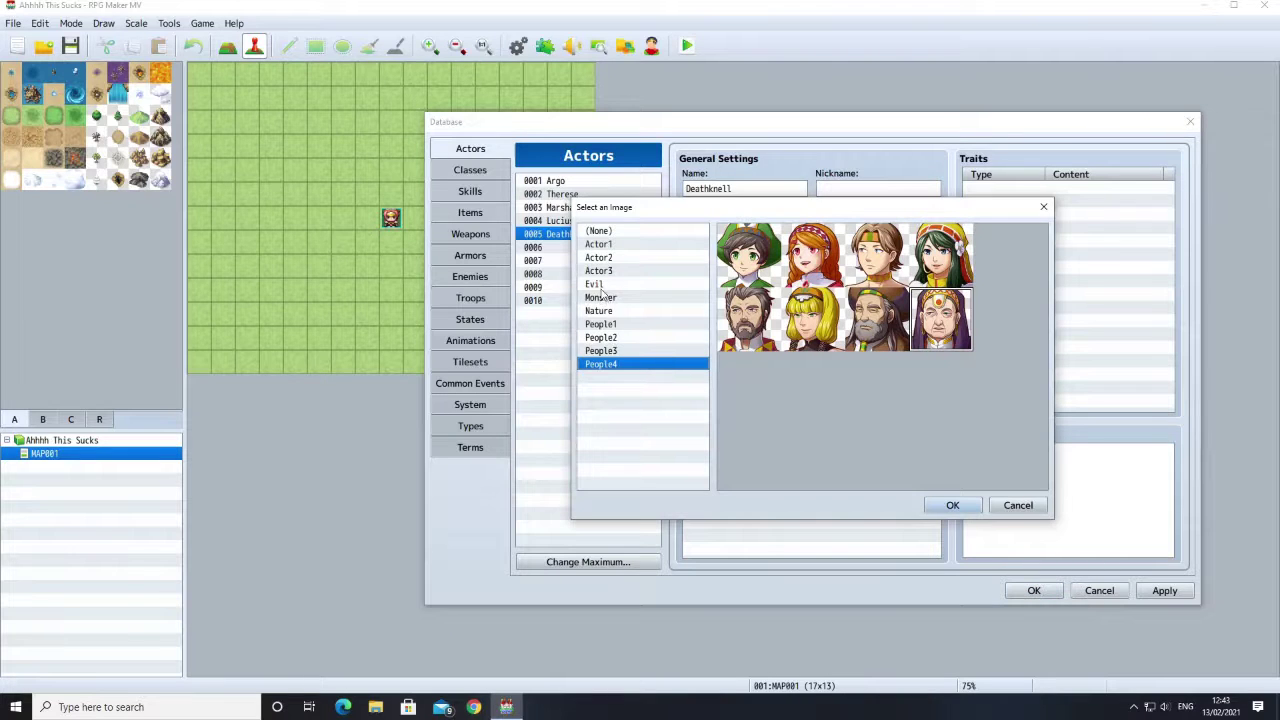
{"action": "left_click", "coordinate": [600, 272]}
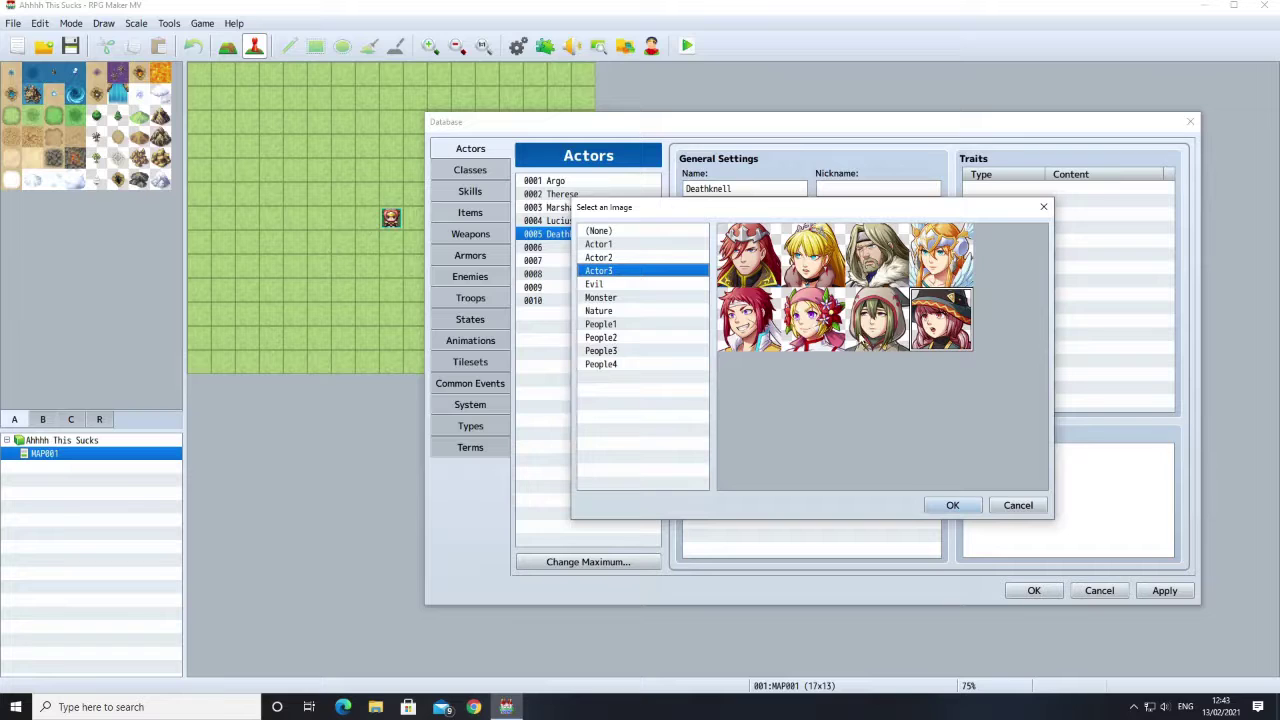
{"action": "left_click", "coordinate": [634, 258]}
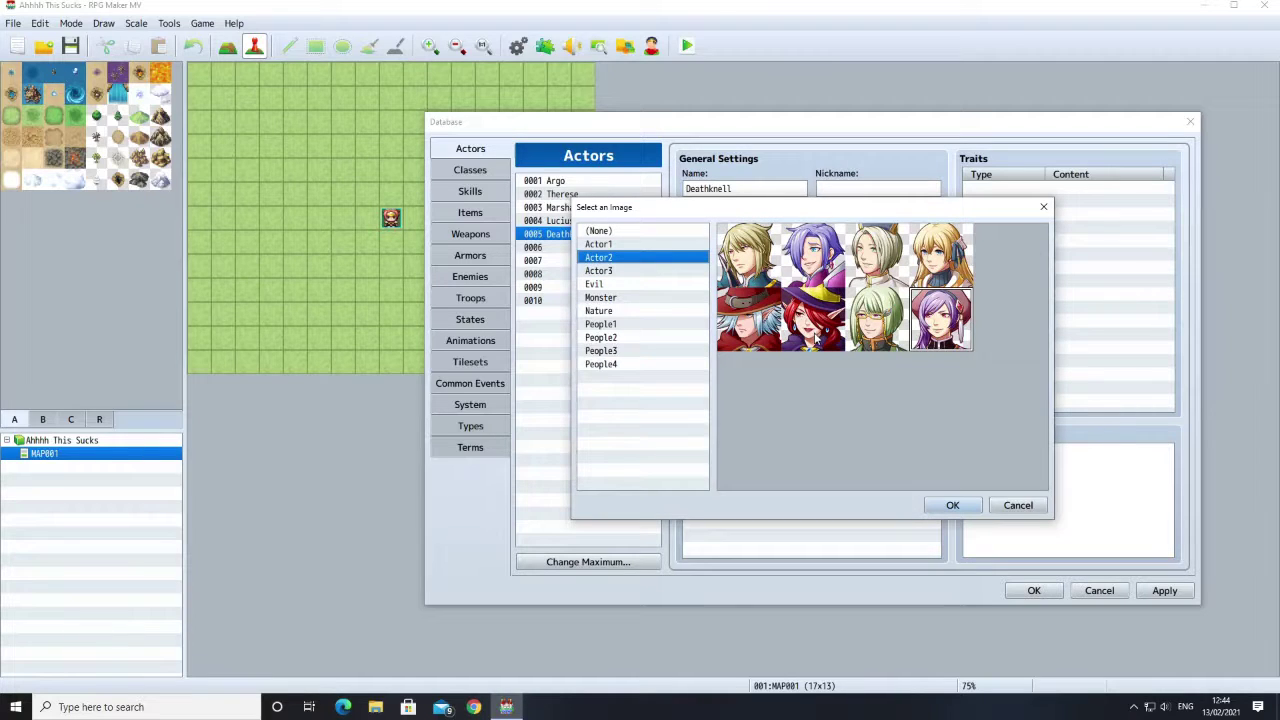
{"action": "left_click", "coordinate": [617, 244]}
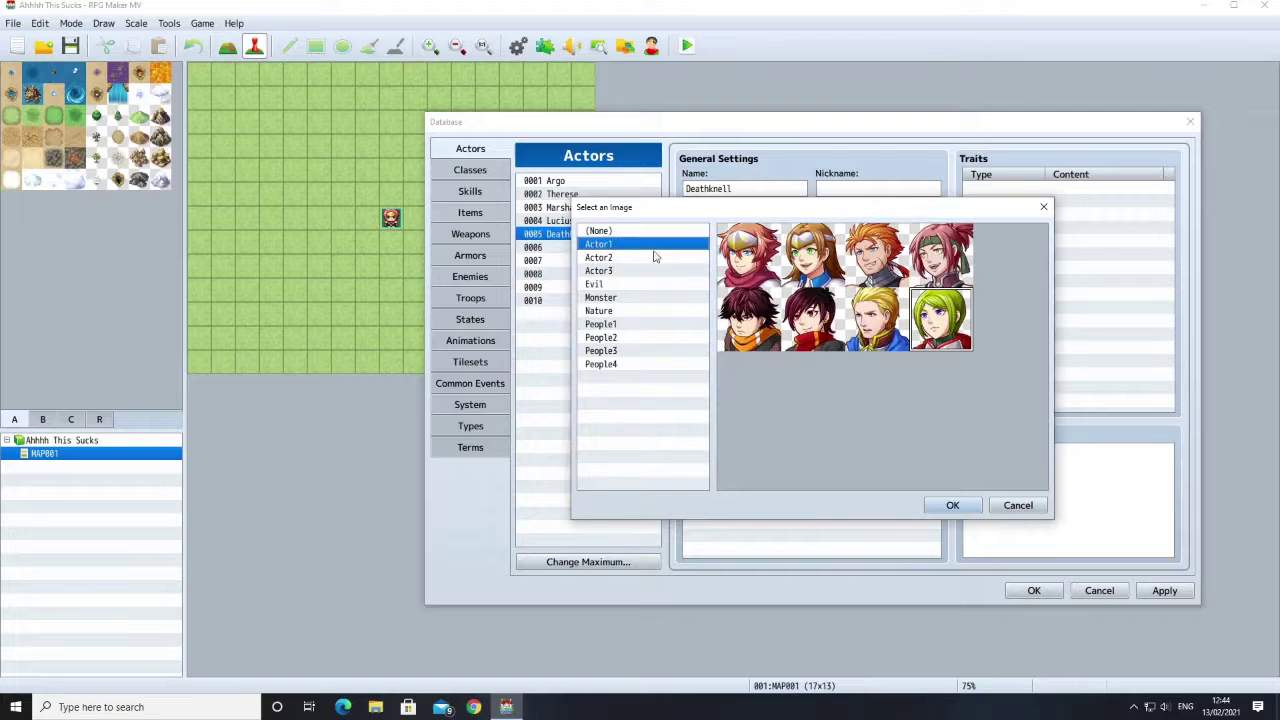
{"action": "left_click", "coordinate": [752, 335]}
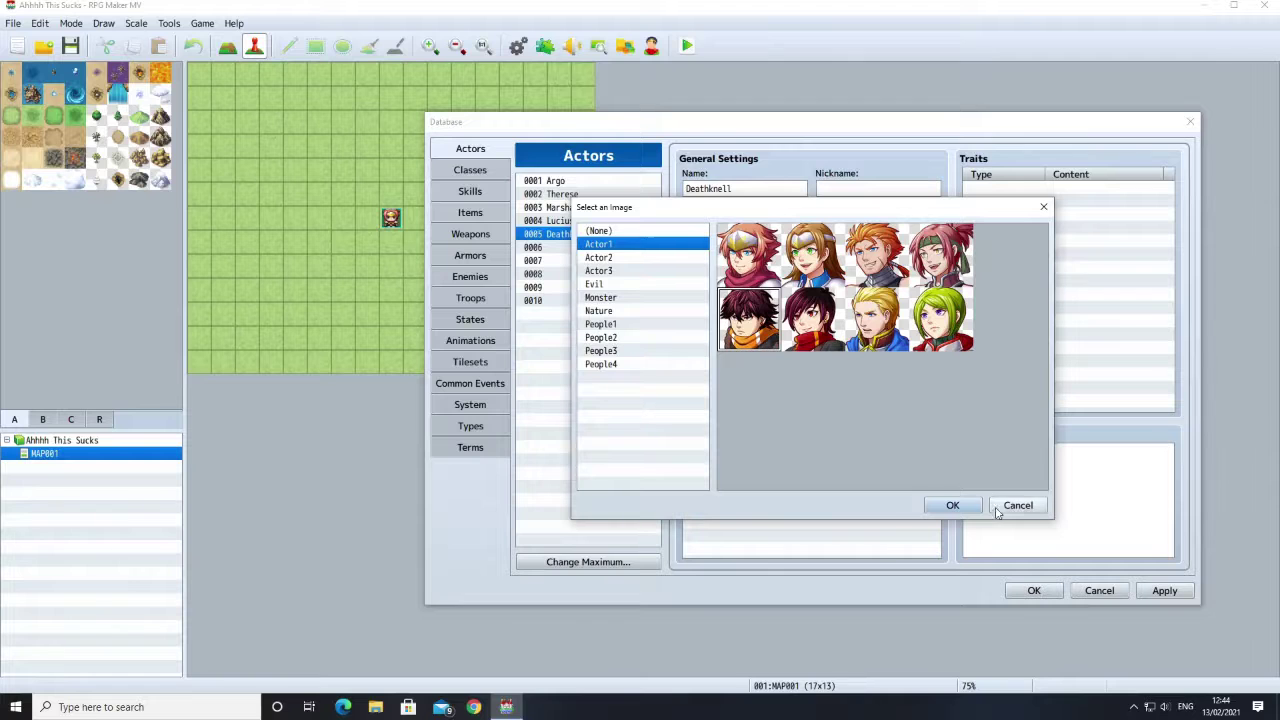
{"action": "left_click", "coordinate": [940, 502]}
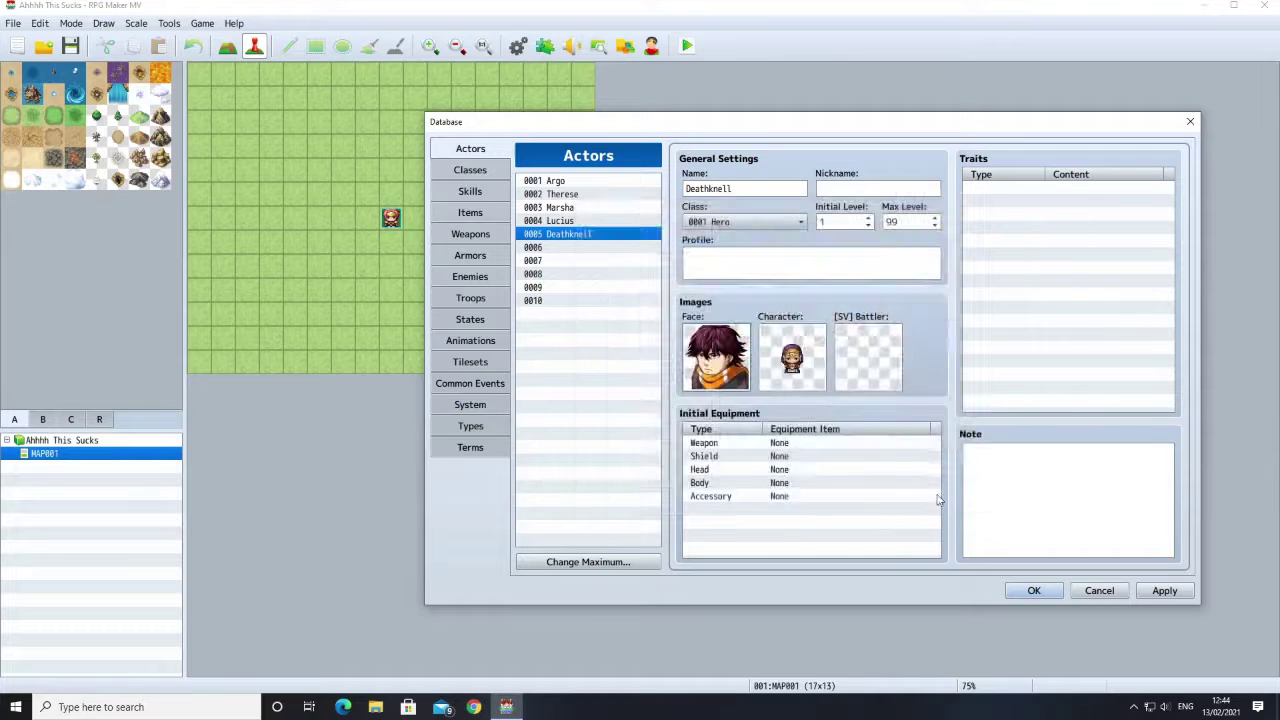
Step: Change Deathknell's character sprite to the matching dark-haired figure with the orange scarf in the Actor1 set
{"action": "double_click", "coordinate": [791, 372]}
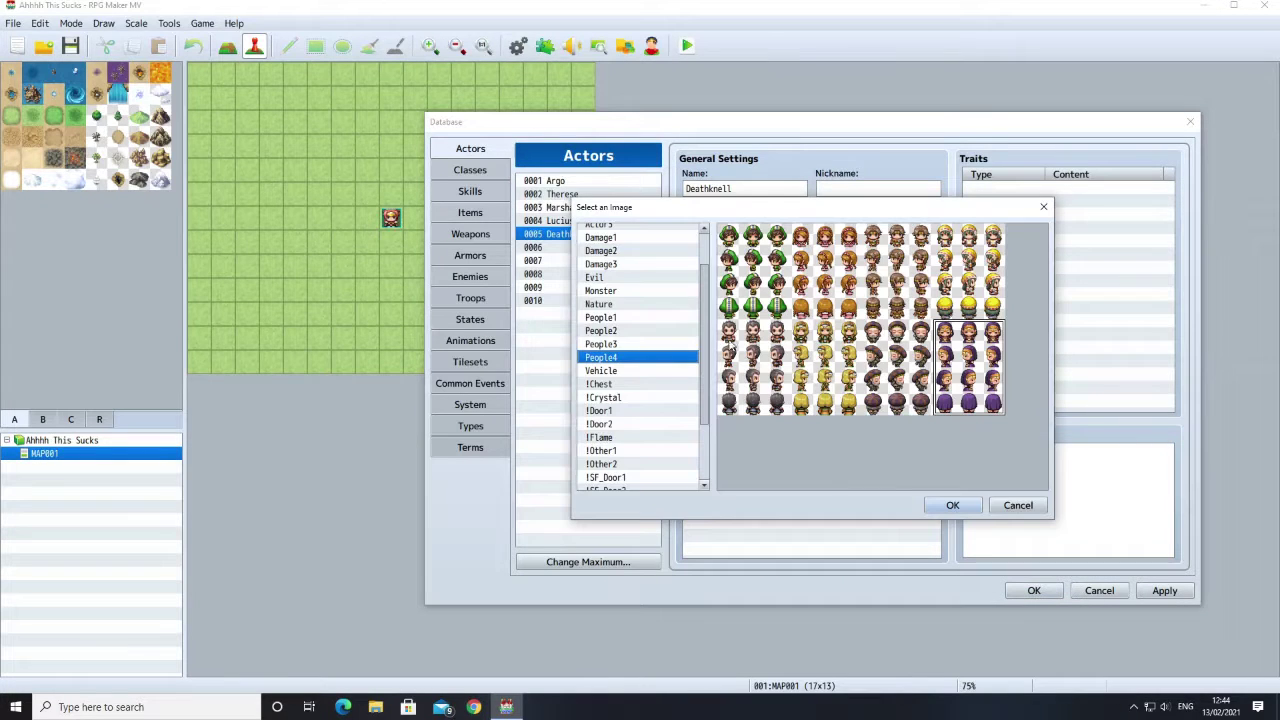
{"action": "scroll", "coordinate": [704, 255], "scroll_direction": "up", "scroll_amount": 1}
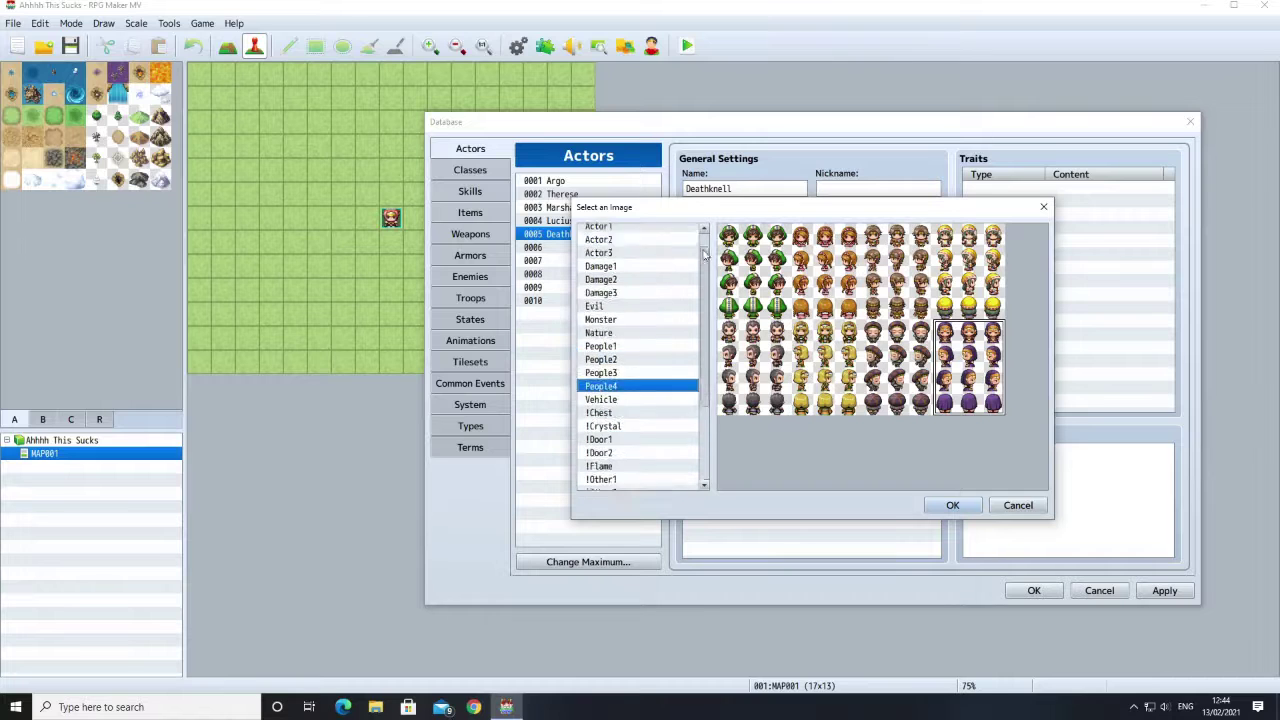
{"action": "scroll", "coordinate": [704, 255], "scroll_direction": "up", "scroll_amount": 1}
{"action": "left_click", "coordinate": [643, 257]}
{"action": "left_click", "coordinate": [640, 244]}
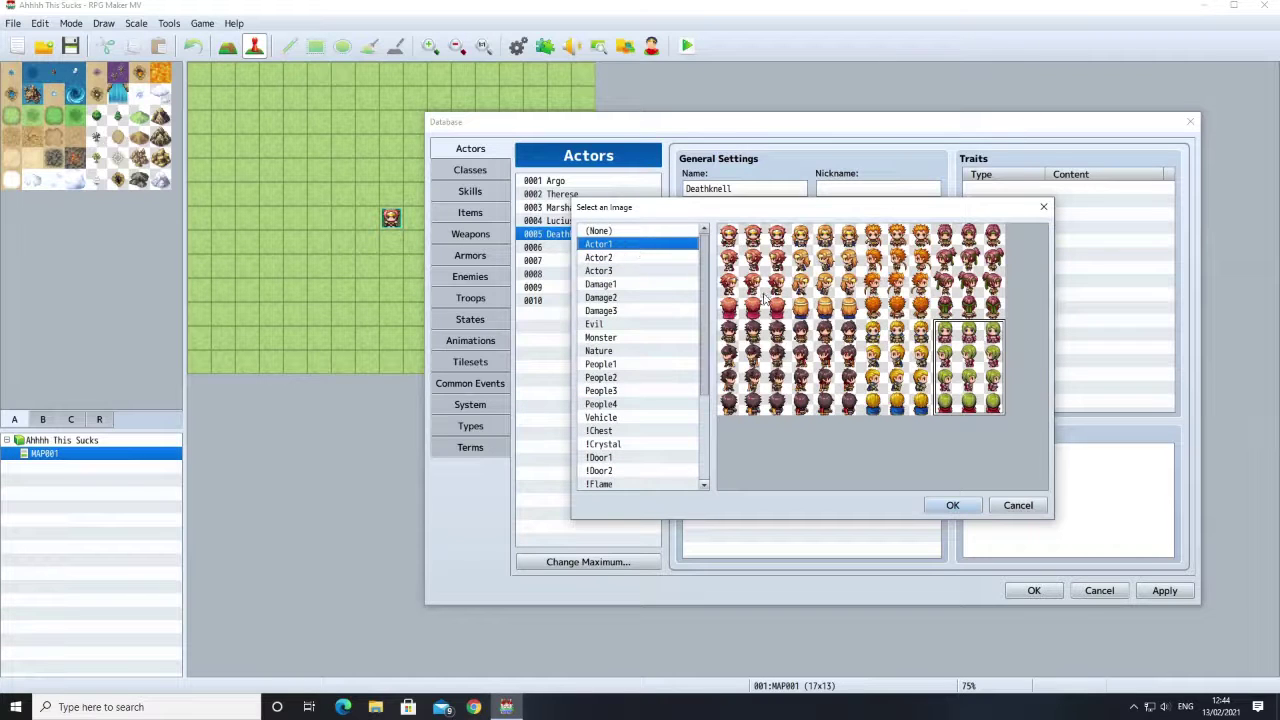
{"action": "double_click", "coordinate": [757, 368]}
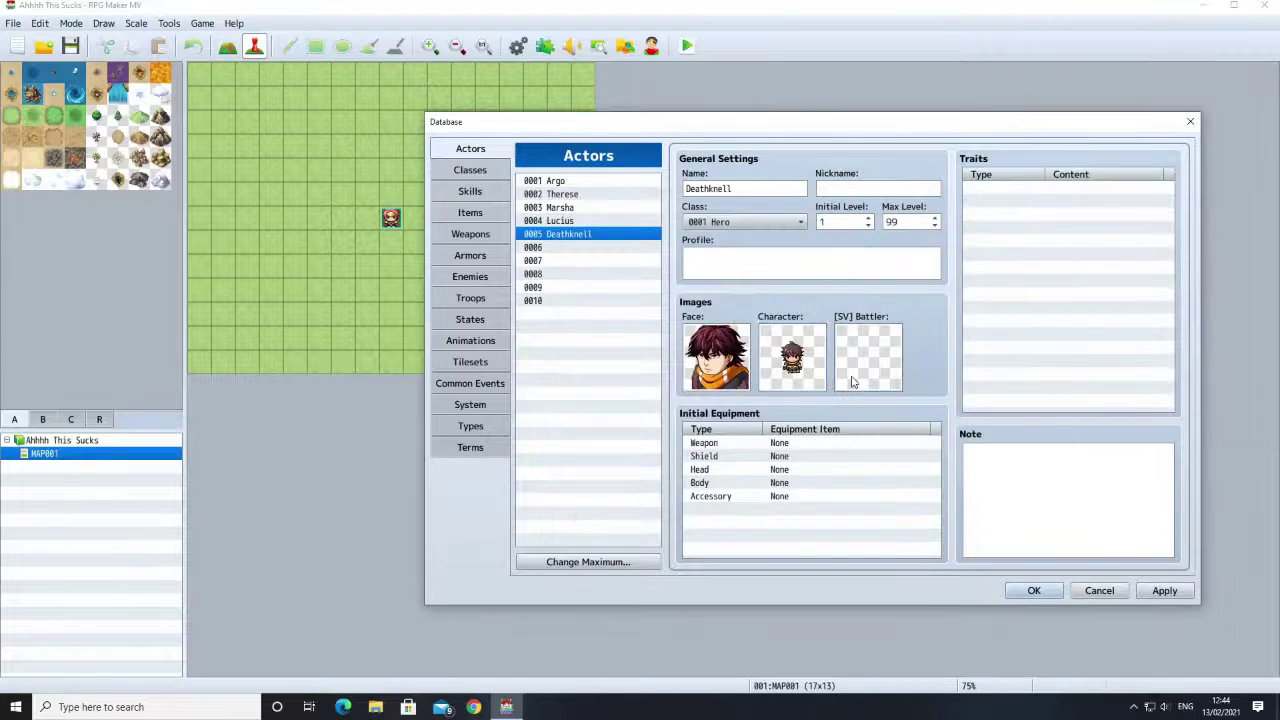
Step: Set Deathknell's side-view battler image to Actor1_5
{"action": "double_click", "coordinate": [852, 382]}
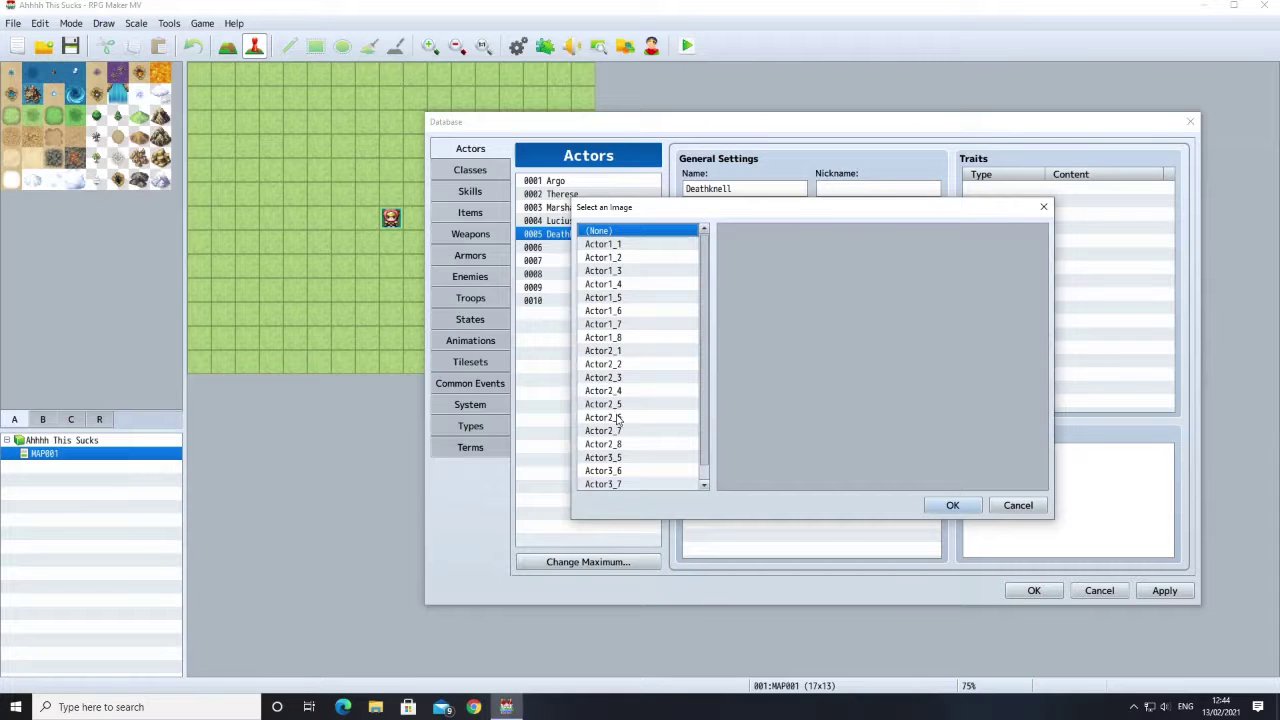
{"action": "left_click", "coordinate": [601, 272]}
{"action": "left_click", "coordinate": [602, 285]}
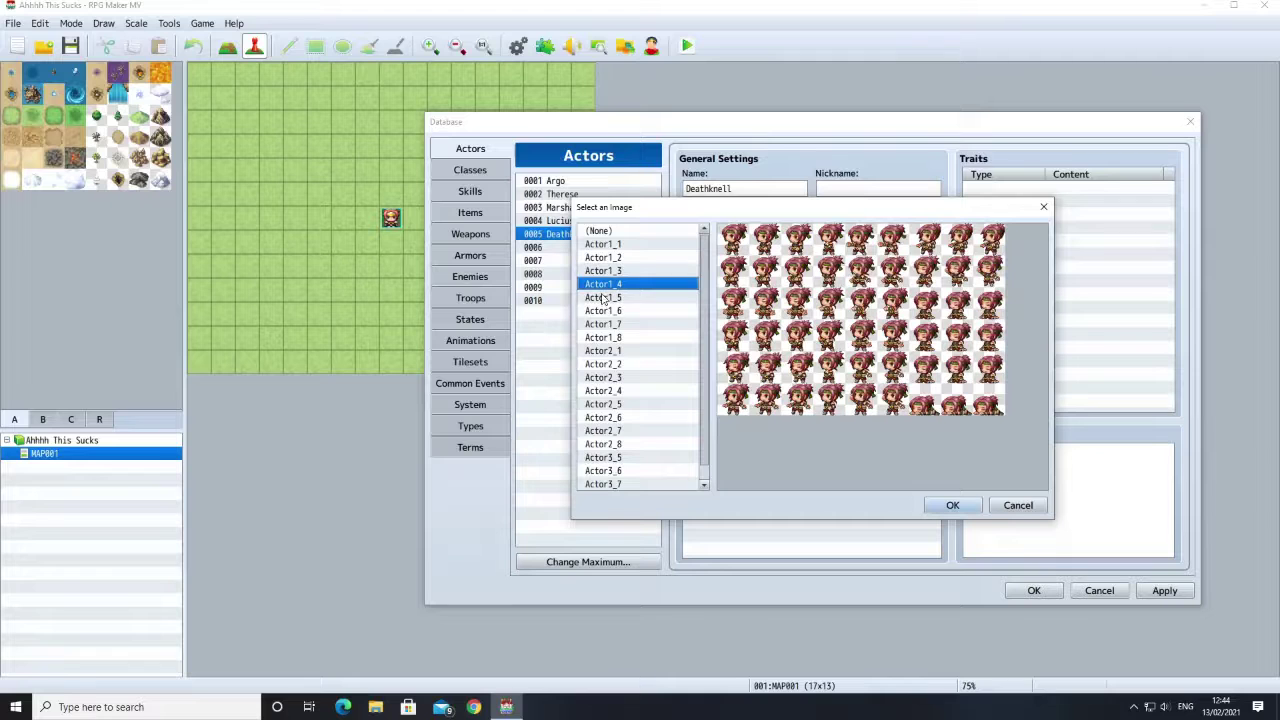
{"action": "left_click", "coordinate": [603, 298]}
{"action": "double_click", "coordinate": [747, 372]}
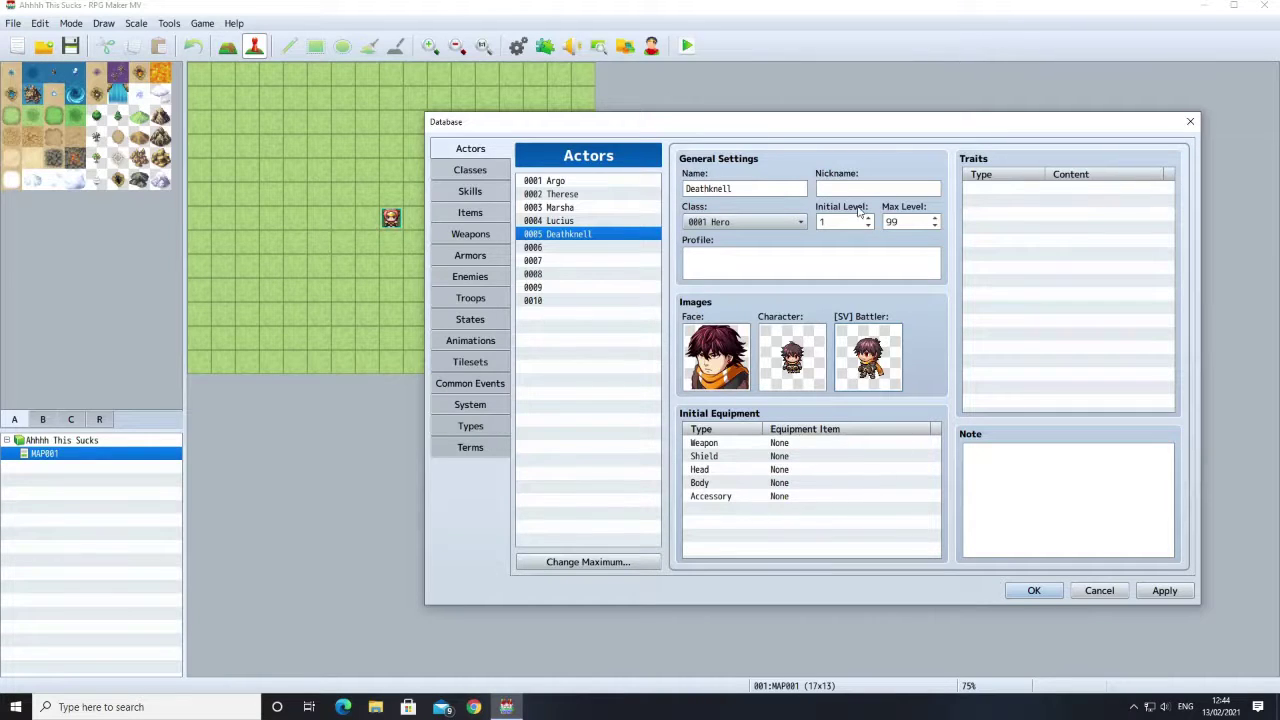
Step: Name the empty actor 0006 Skellies and keep its class as 0001 Hero
{"action": "left_click", "coordinate": [565, 250]}
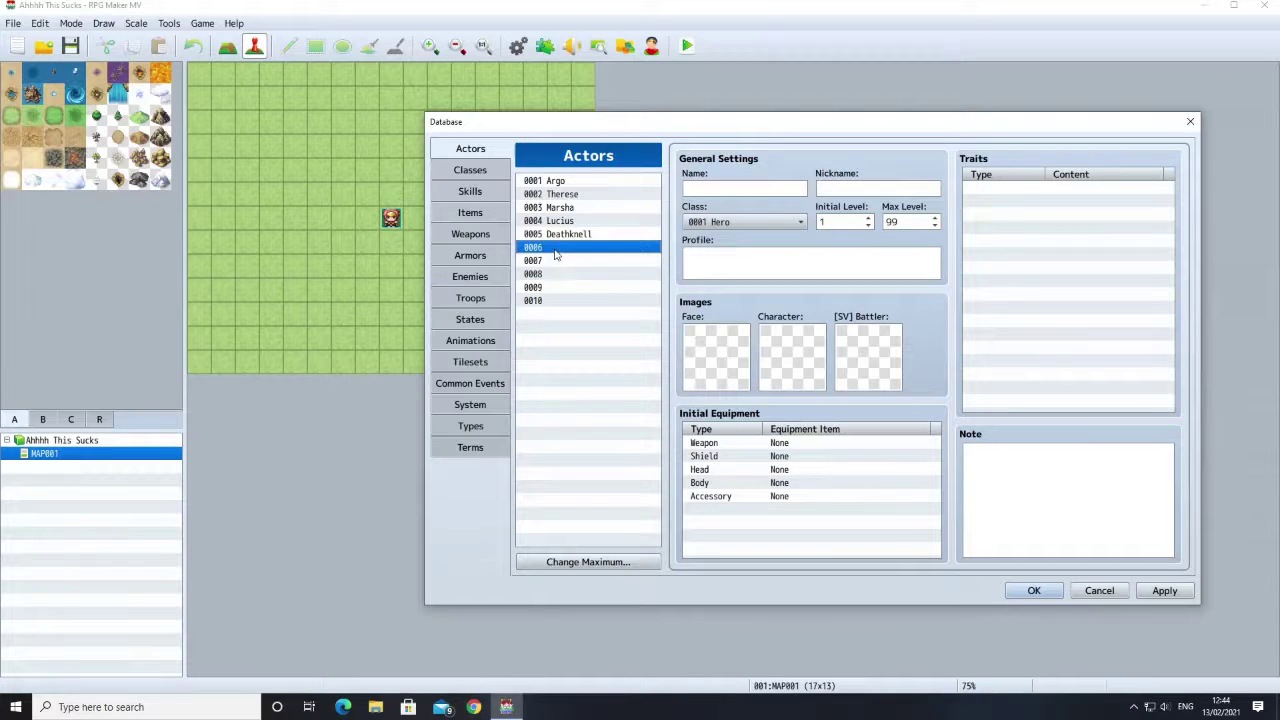
{"action": "left_click", "coordinate": [755, 194]}
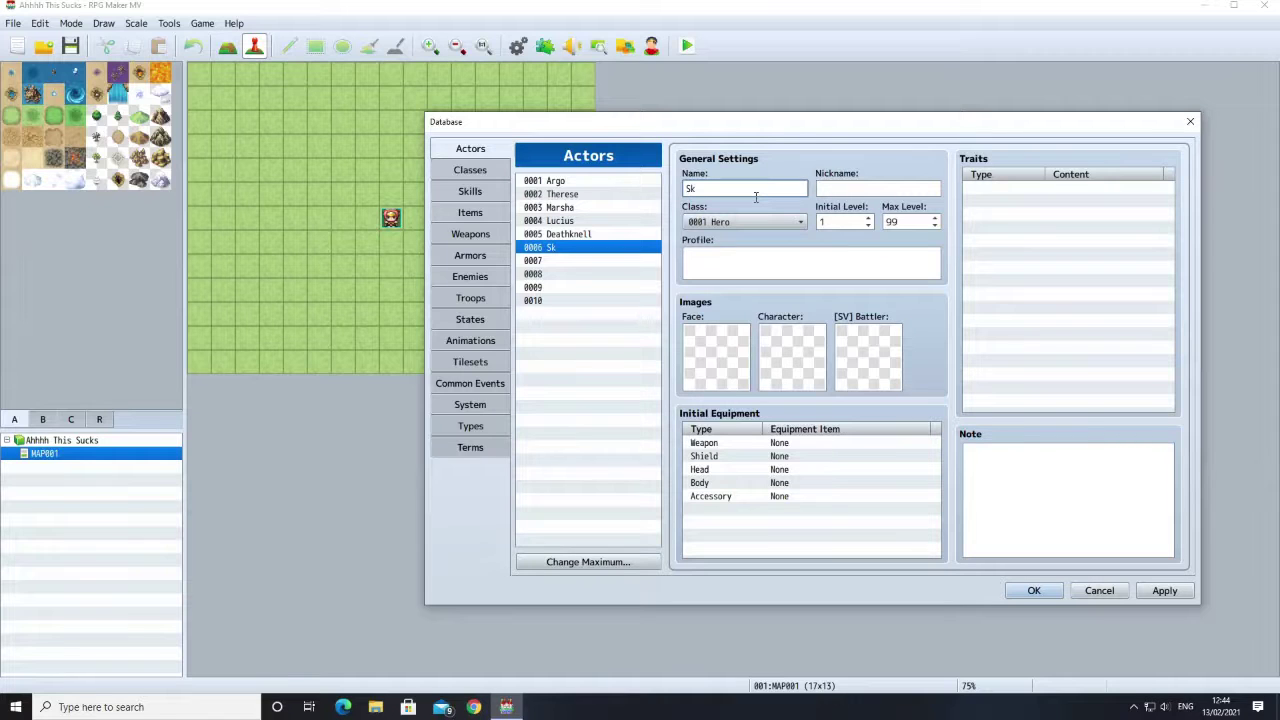
{"action": "type", "text": "Skellies"}
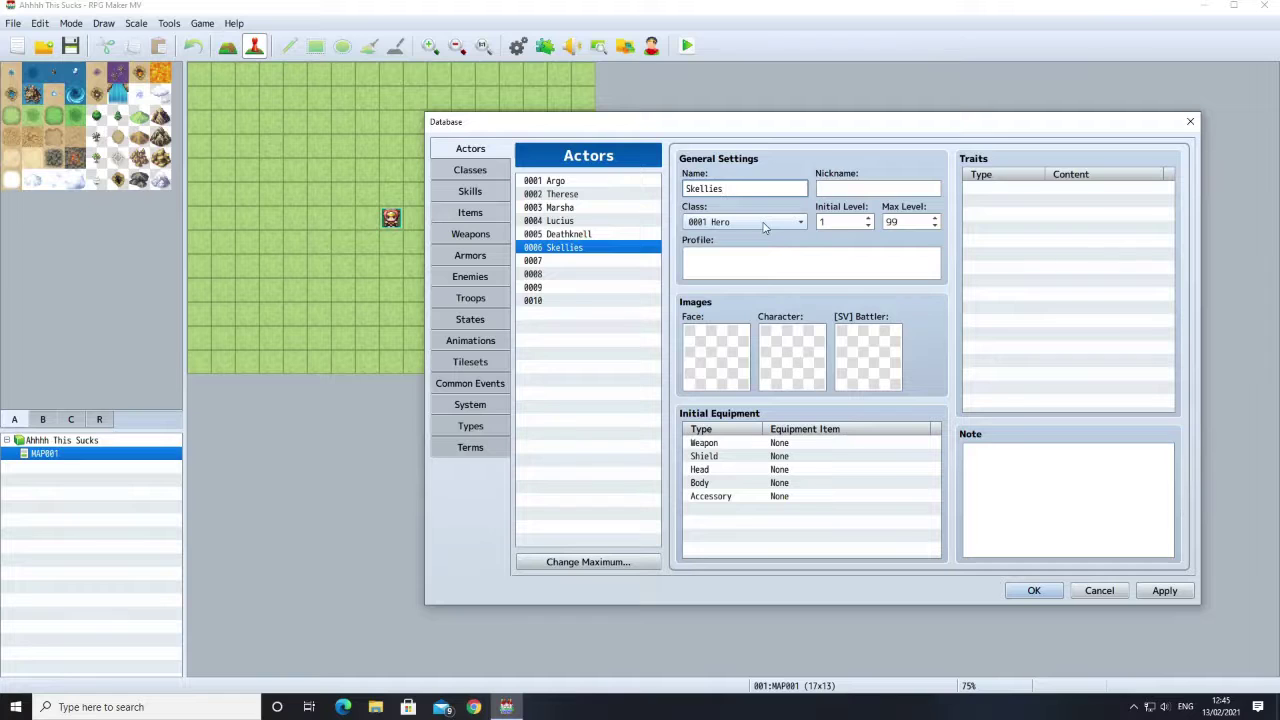
{"action": "left_click", "coordinate": [762, 224]}
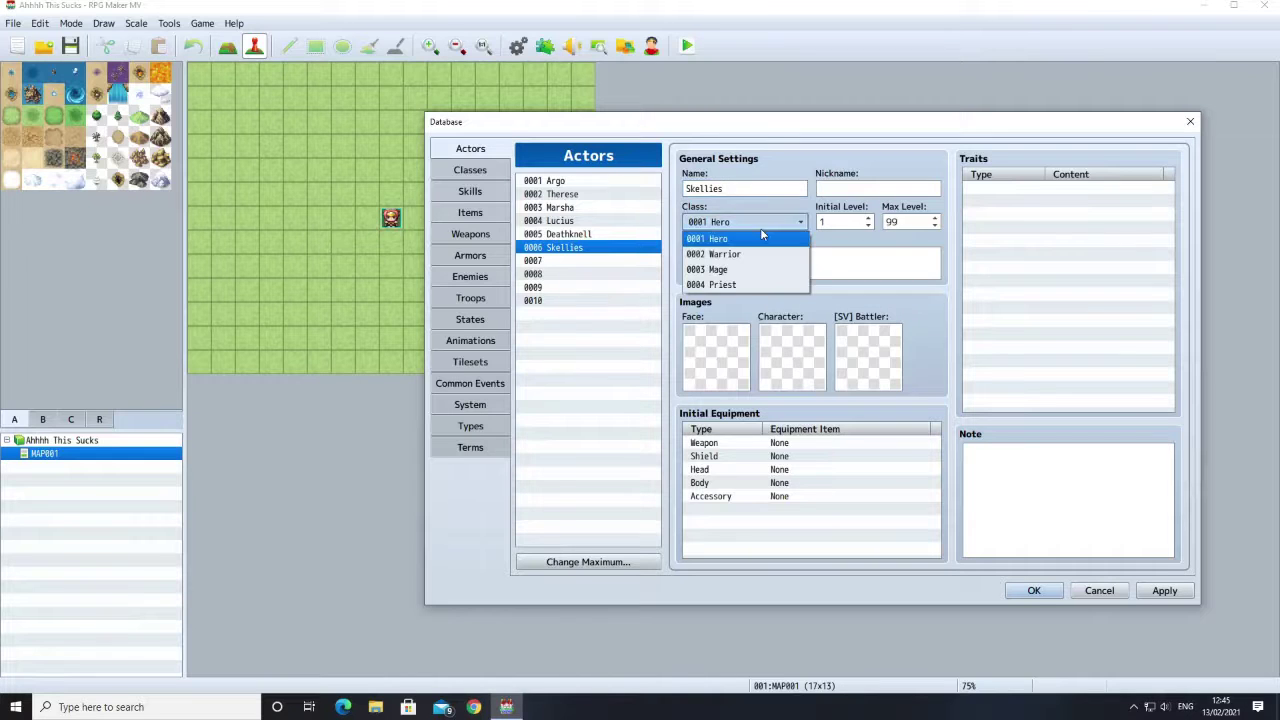
{"action": "left_click", "coordinate": [762, 238]}
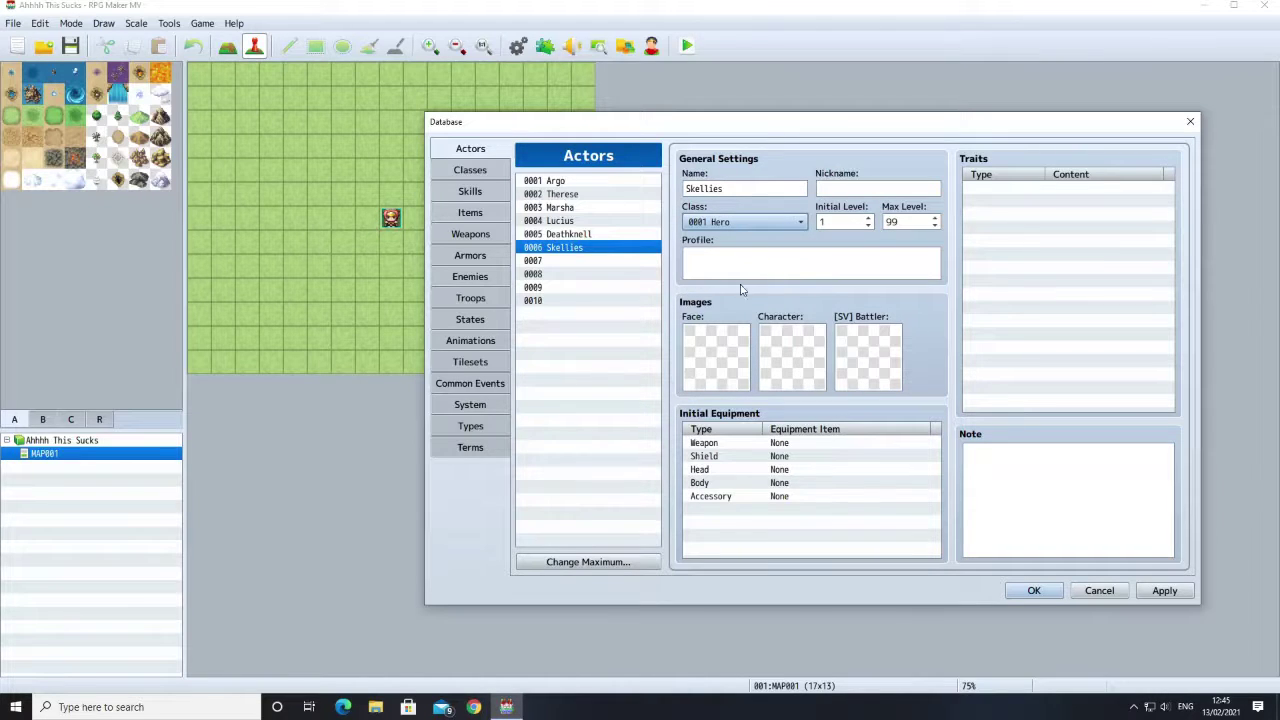
Step: Set Skellies' face image to the skeleton with the purple cloth in the Monster set
{"action": "double_click", "coordinate": [712, 362]}
{"action": "left_click", "coordinate": [615, 311]}
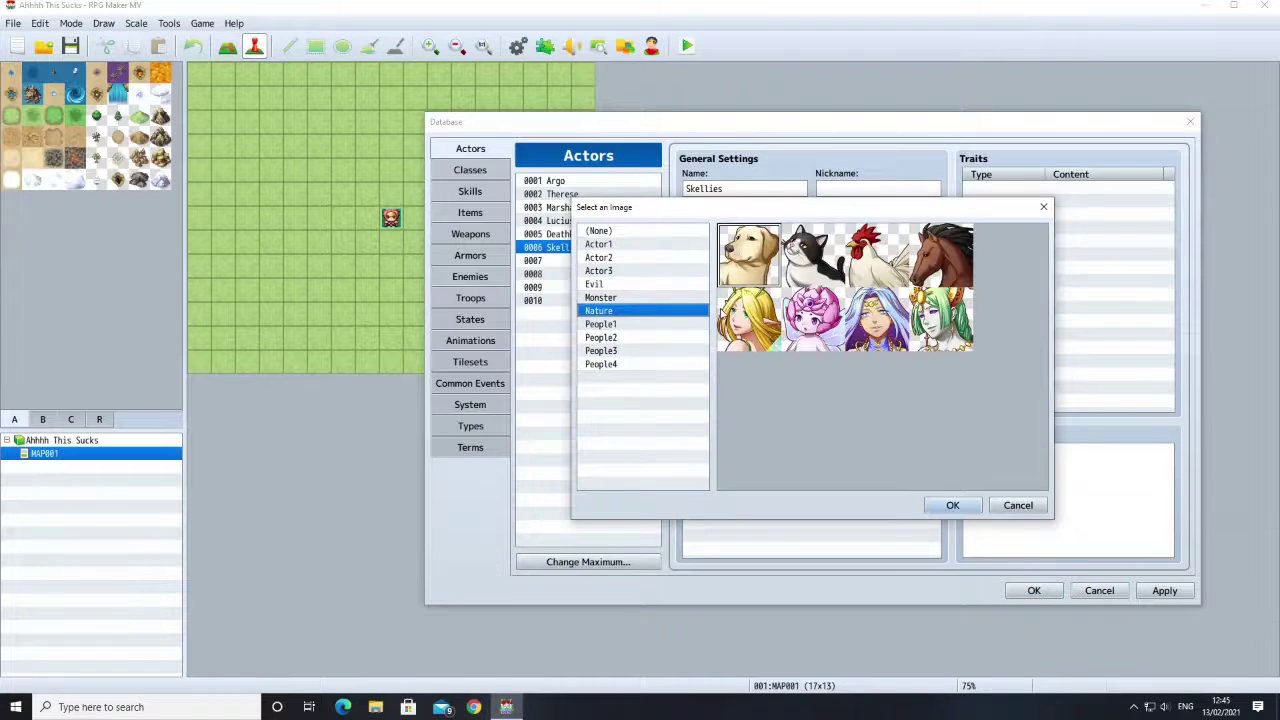
{"action": "left_click", "coordinate": [612, 298]}
{"action": "left_click", "coordinate": [800, 322]}
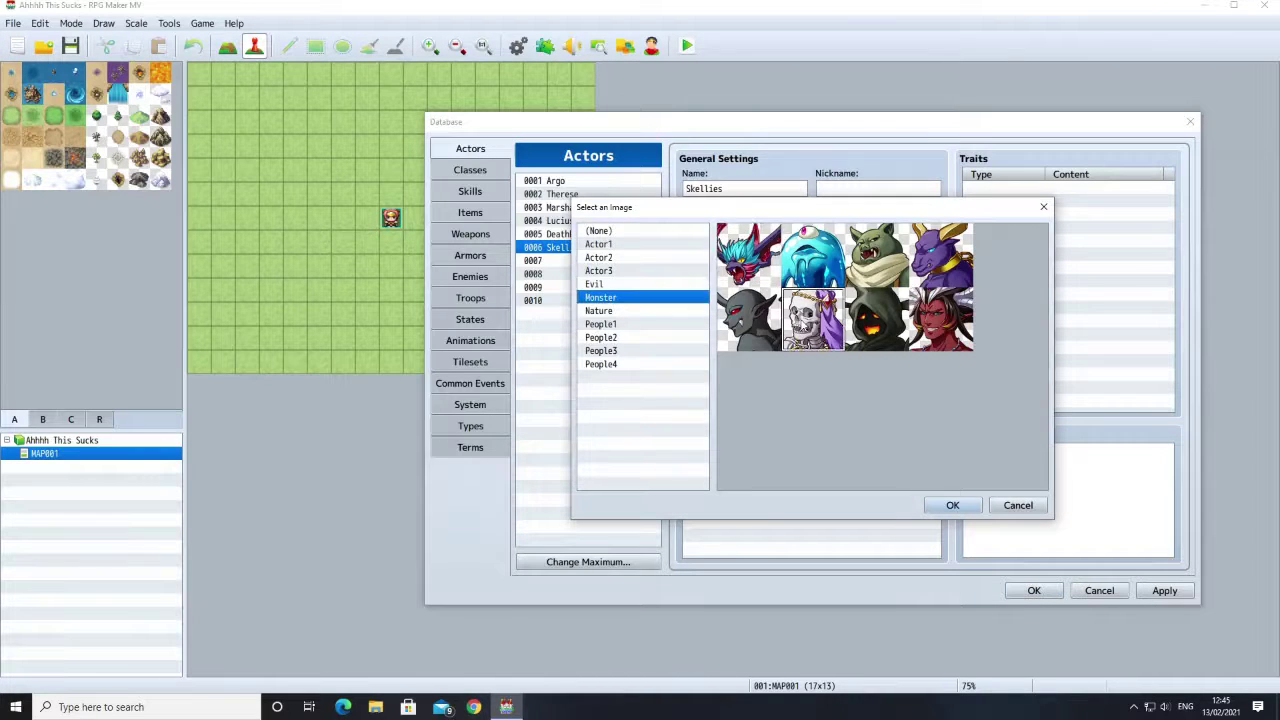
{"action": "left_click", "coordinate": [952, 505]}
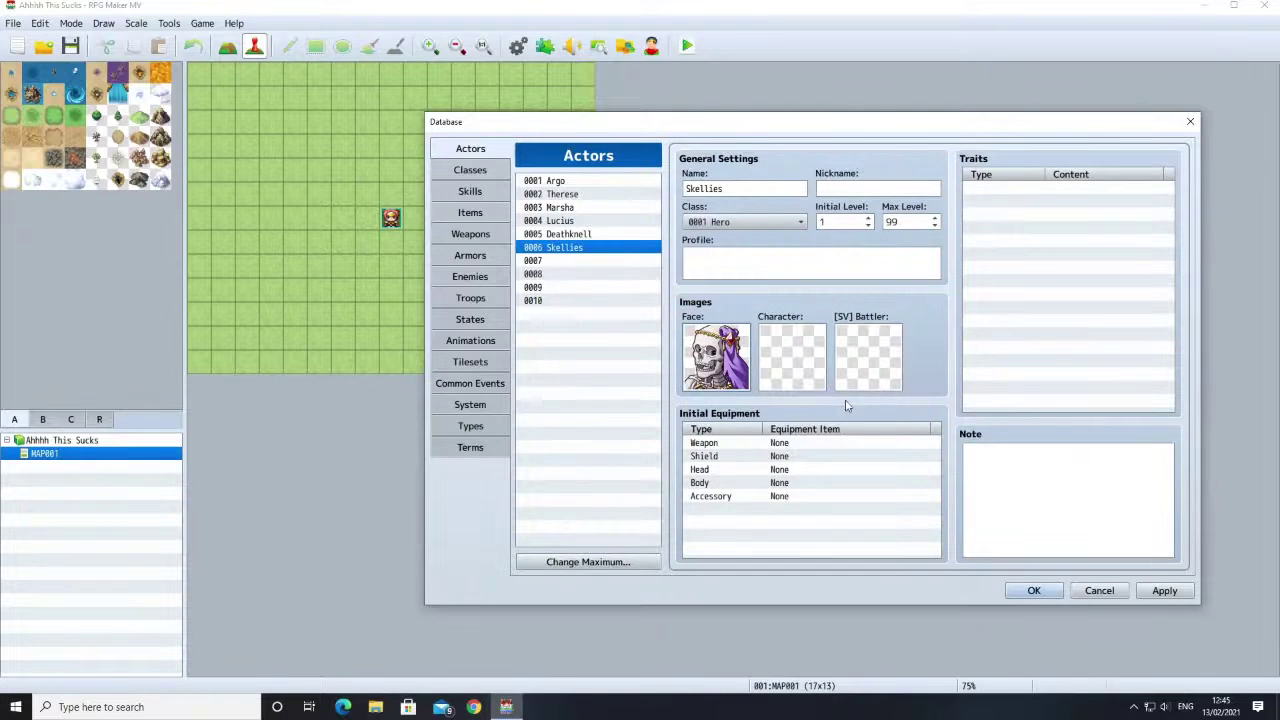
Step: Set Skellies' character sprite to the matching skeleton in the Monster set
{"action": "double_click", "coordinate": [810, 383]}
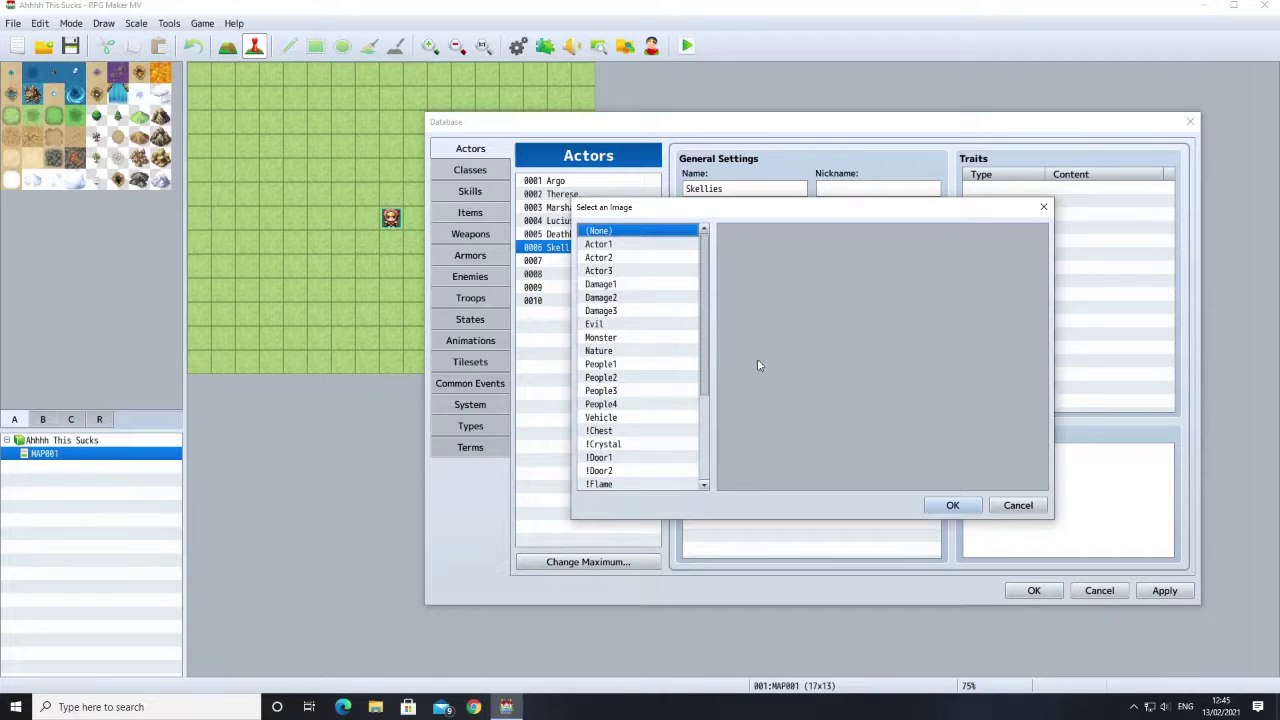
{"action": "left_click", "coordinate": [598, 339]}
{"action": "double_click", "coordinate": [822, 363]}
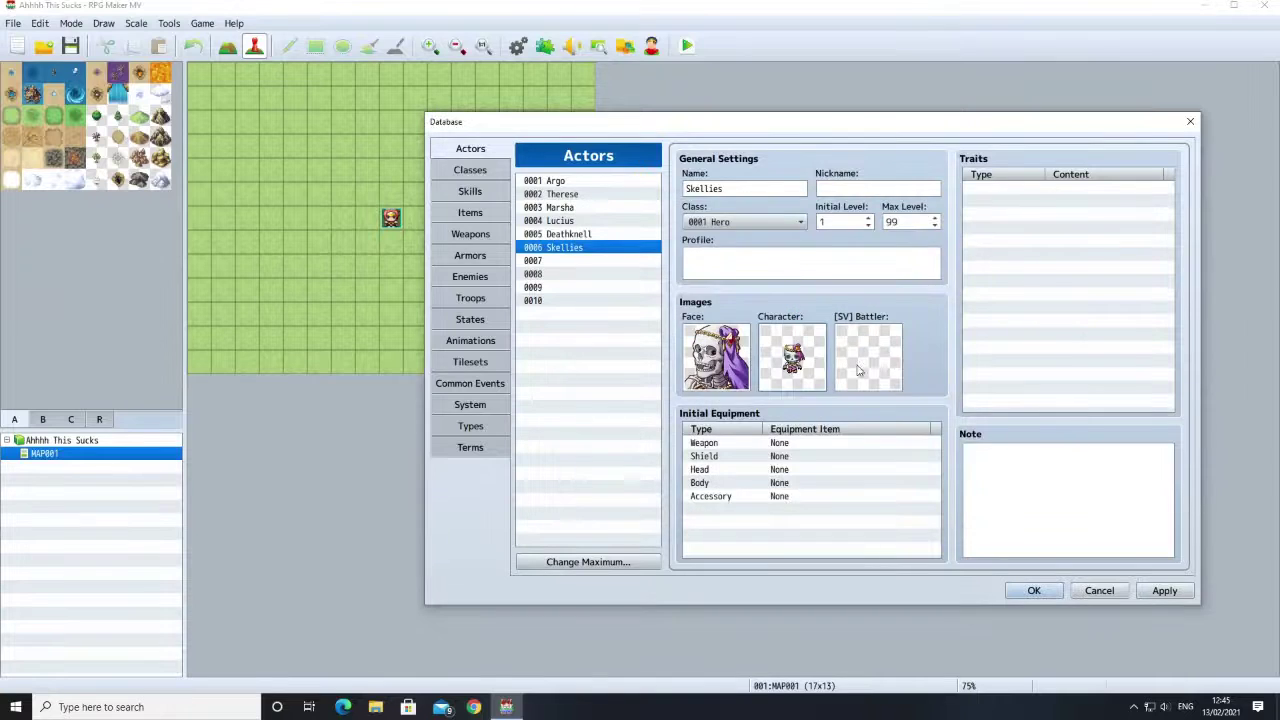
Step: Check the side-view battler images for one that suits Skellies, leaving the battler empty
{"action": "double_click", "coordinate": [863, 371]}
{"action": "scroll", "coordinate": [637, 342], "scroll_direction": "down", "scroll_amount": 1}
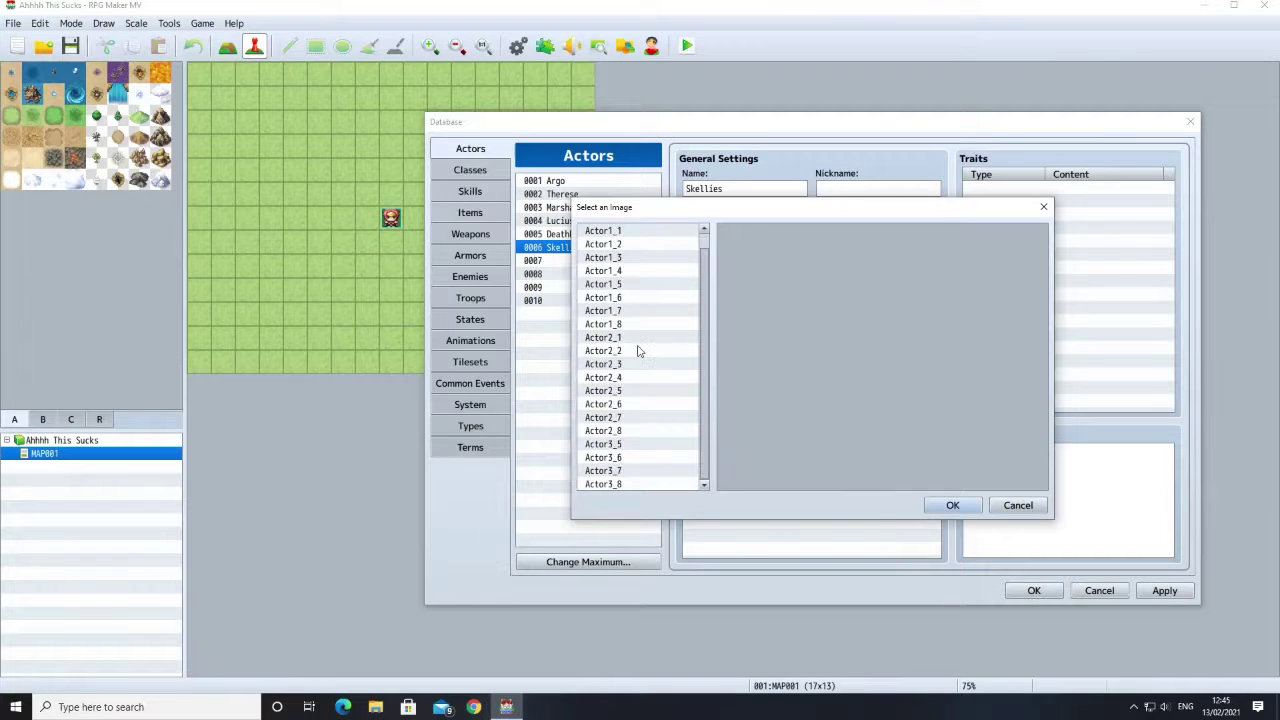
{"action": "scroll", "coordinate": [659, 360], "scroll_direction": "up", "scroll_amount": 1}
{"action": "scroll", "coordinate": [659, 360], "scroll_direction": "down", "scroll_amount": 1}
{"action": "left_click", "coordinate": [1010, 509]}
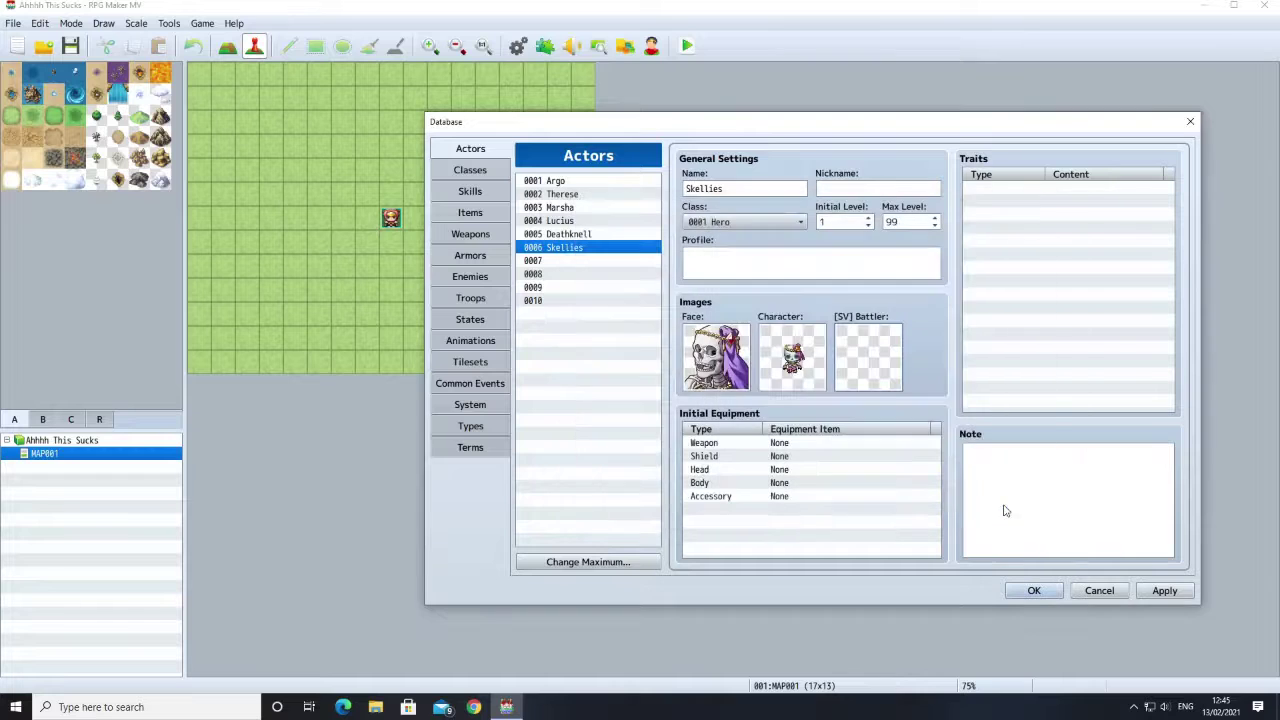
{"action": "double_click", "coordinate": [869, 366]}
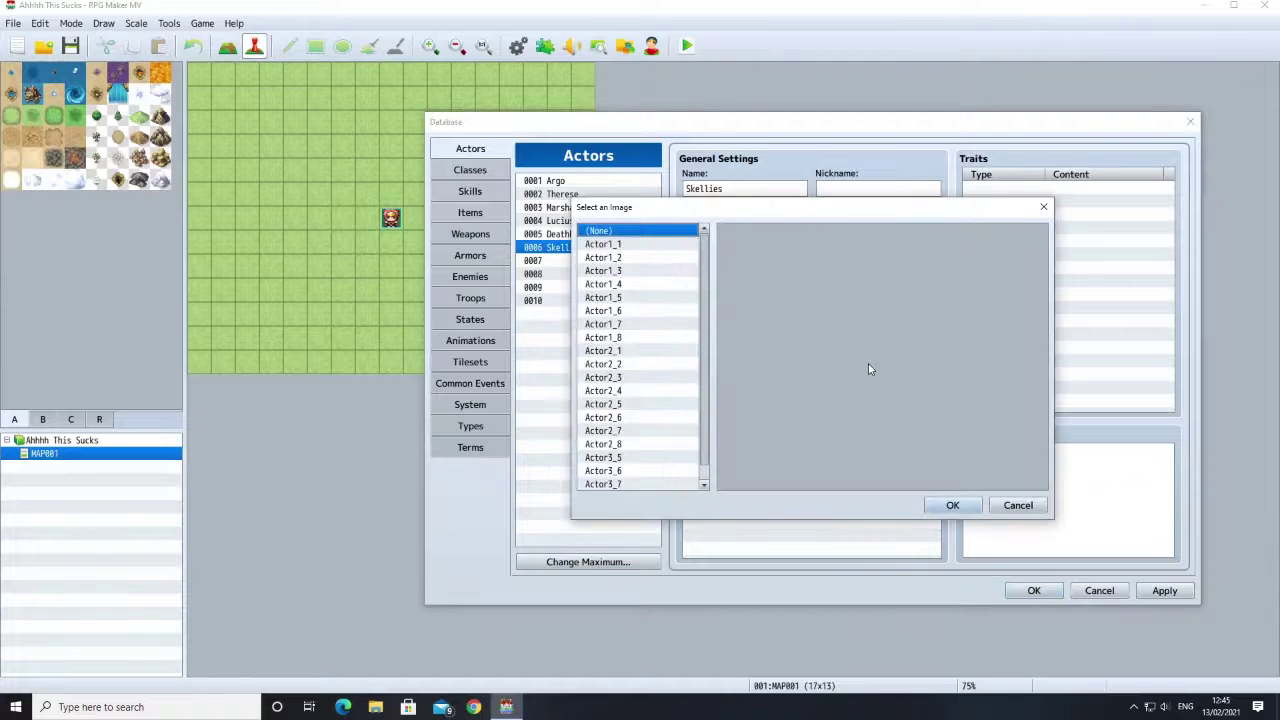
{"action": "left_click", "coordinate": [1017, 505]}
Step: Switch to File Explorer, go to the img folder of Project2 in Downloads, and look at the battlebacks2 images
{"action": "right_click", "coordinate": [373, 707]}
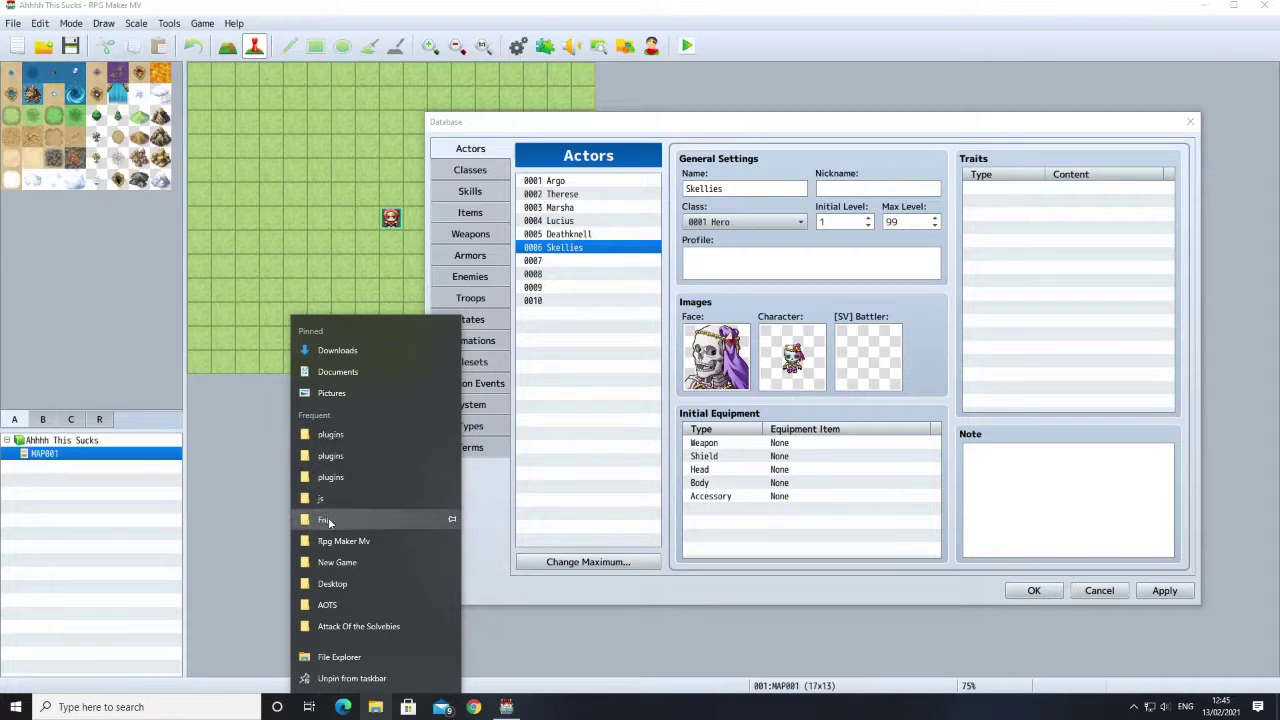
{"action": "left_click", "coordinate": [336, 351]}
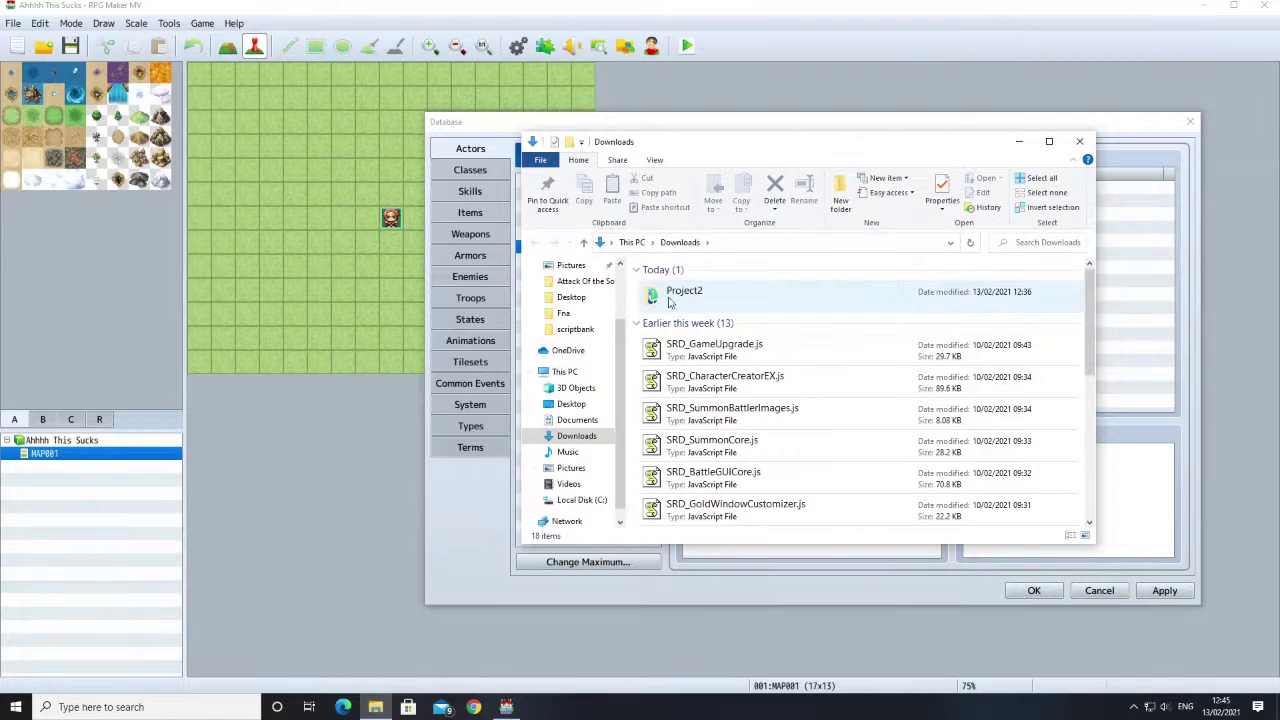
{"action": "double_click", "coordinate": [669, 302]}
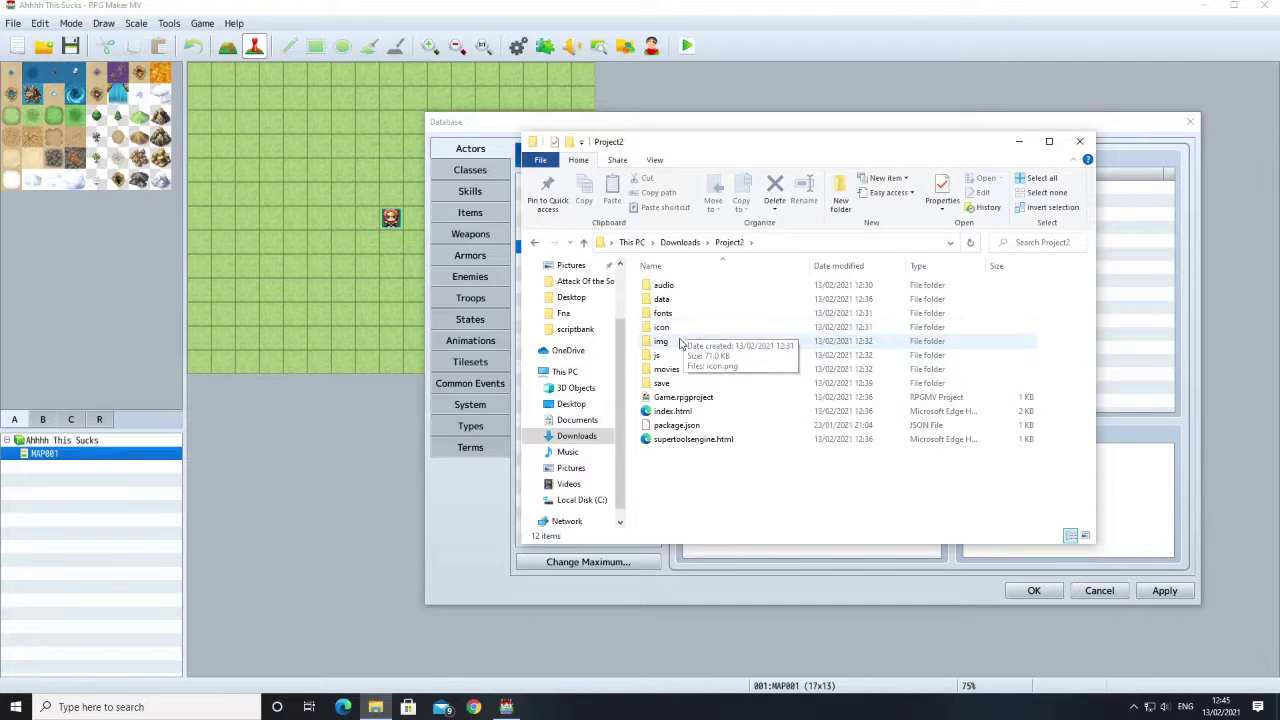
{"action": "double_click", "coordinate": [680, 342]}
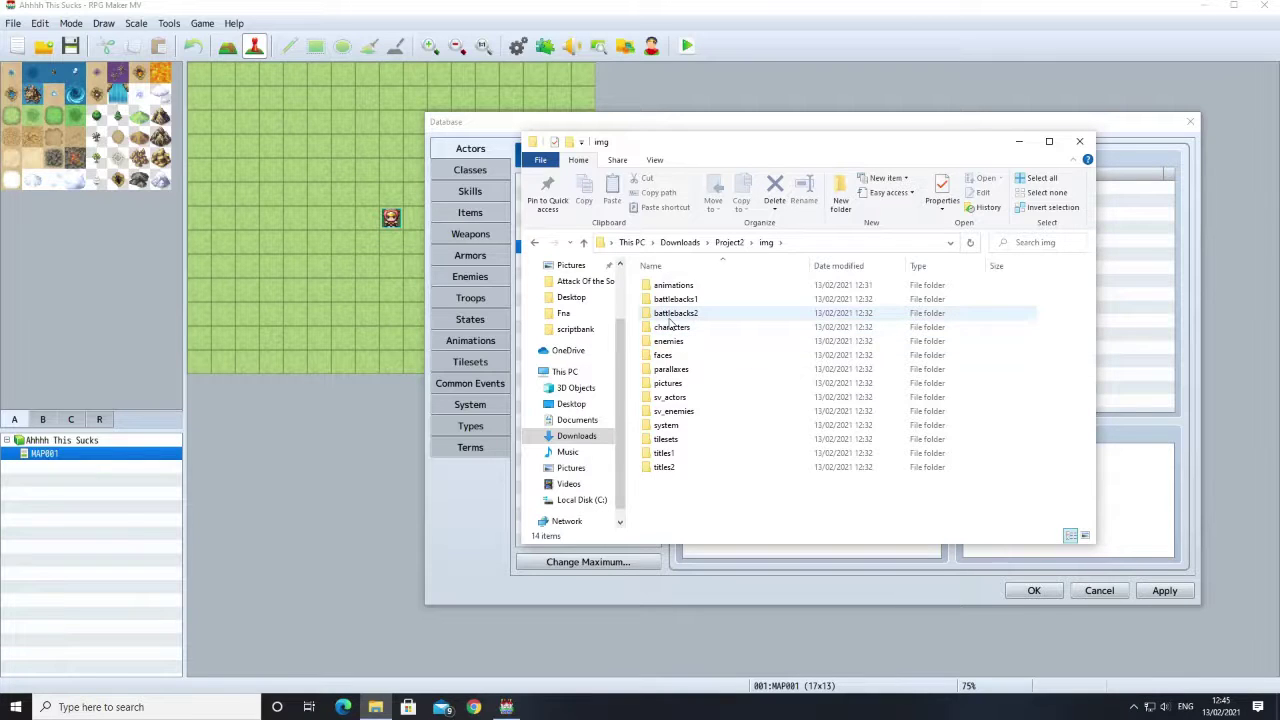
{"action": "double_click", "coordinate": [672, 314]}
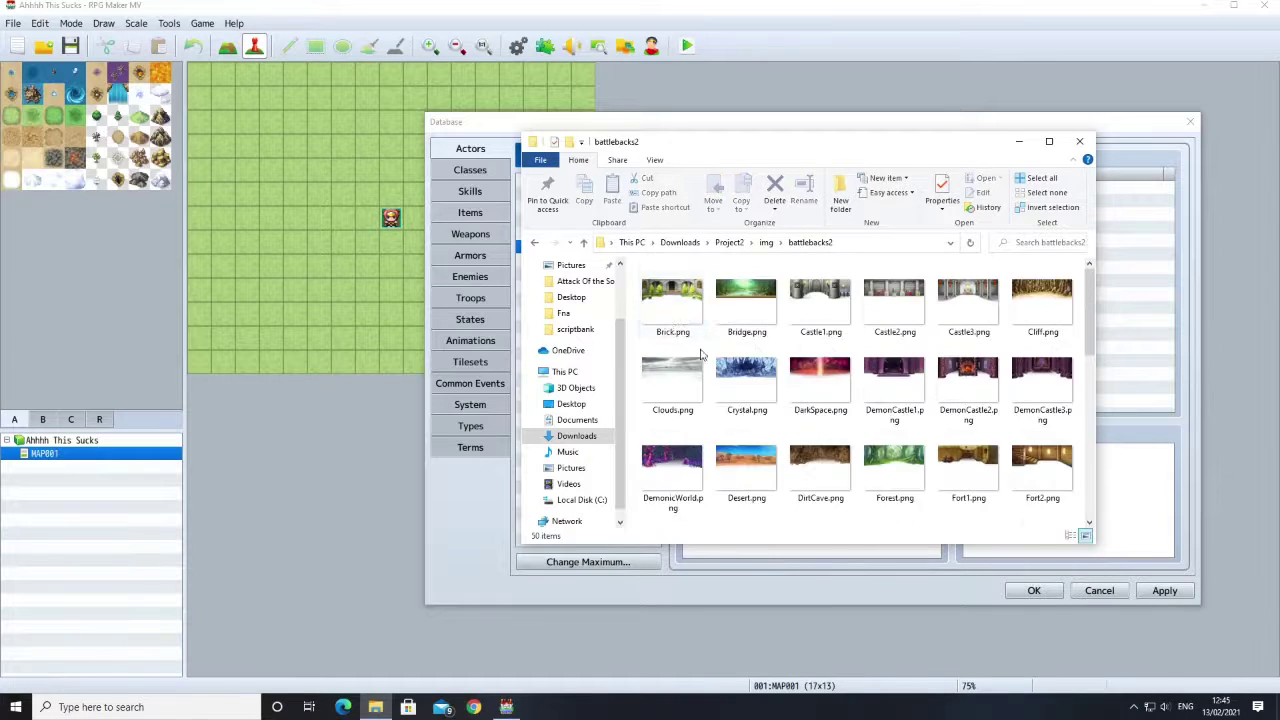
{"action": "left_click", "coordinate": [534, 242]}
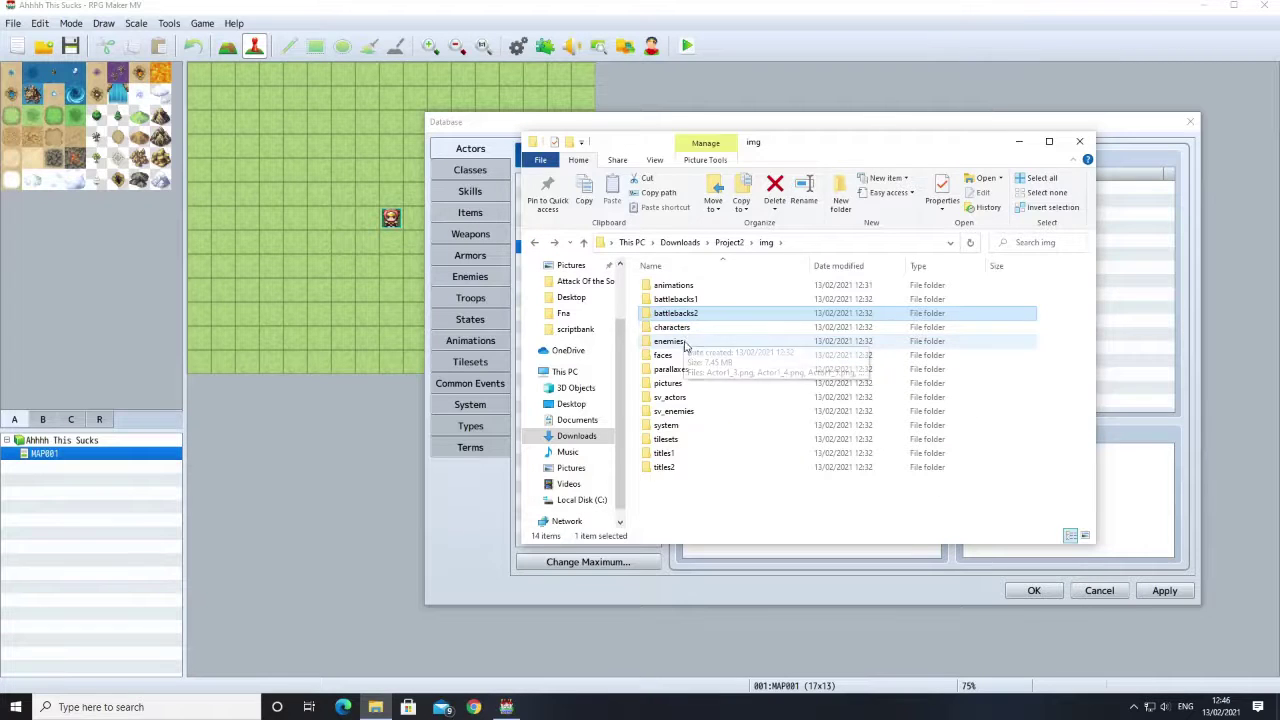
Step: Look through the sv_enemies folder of Project2 for an image that suits the Skellies battler
{"action": "double_click", "coordinate": [685, 418]}
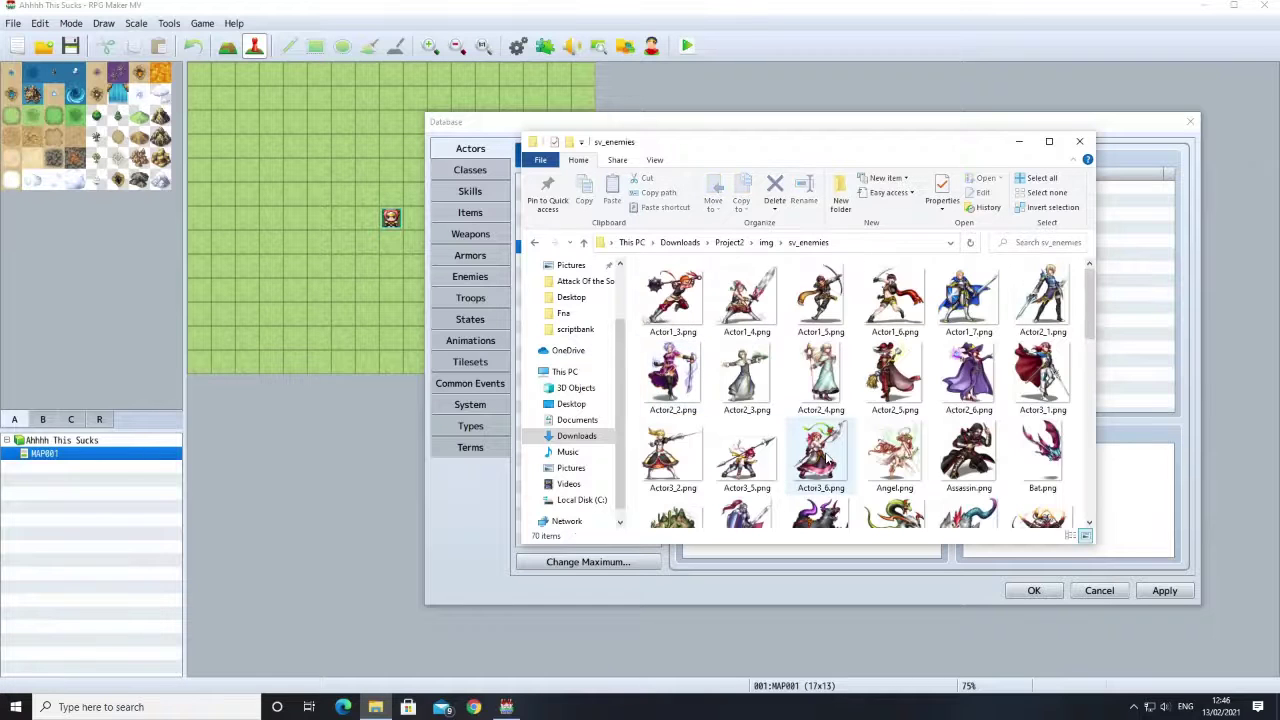
{"action": "scroll", "coordinate": [826, 456], "scroll_direction": "down", "scroll_amount": 5}
{"action": "scroll", "coordinate": [826, 456], "scroll_direction": "down", "scroll_amount": 1}
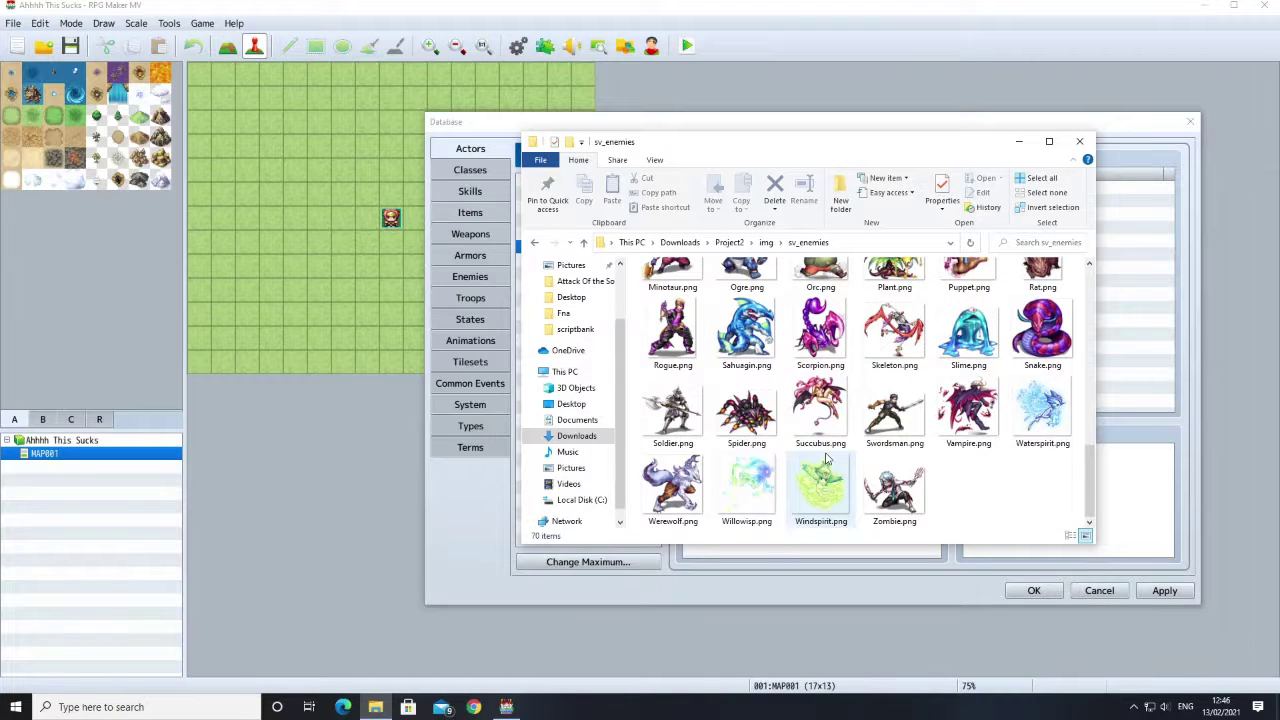
{"action": "scroll", "coordinate": [826, 456], "scroll_direction": "up", "scroll_amount": 8}
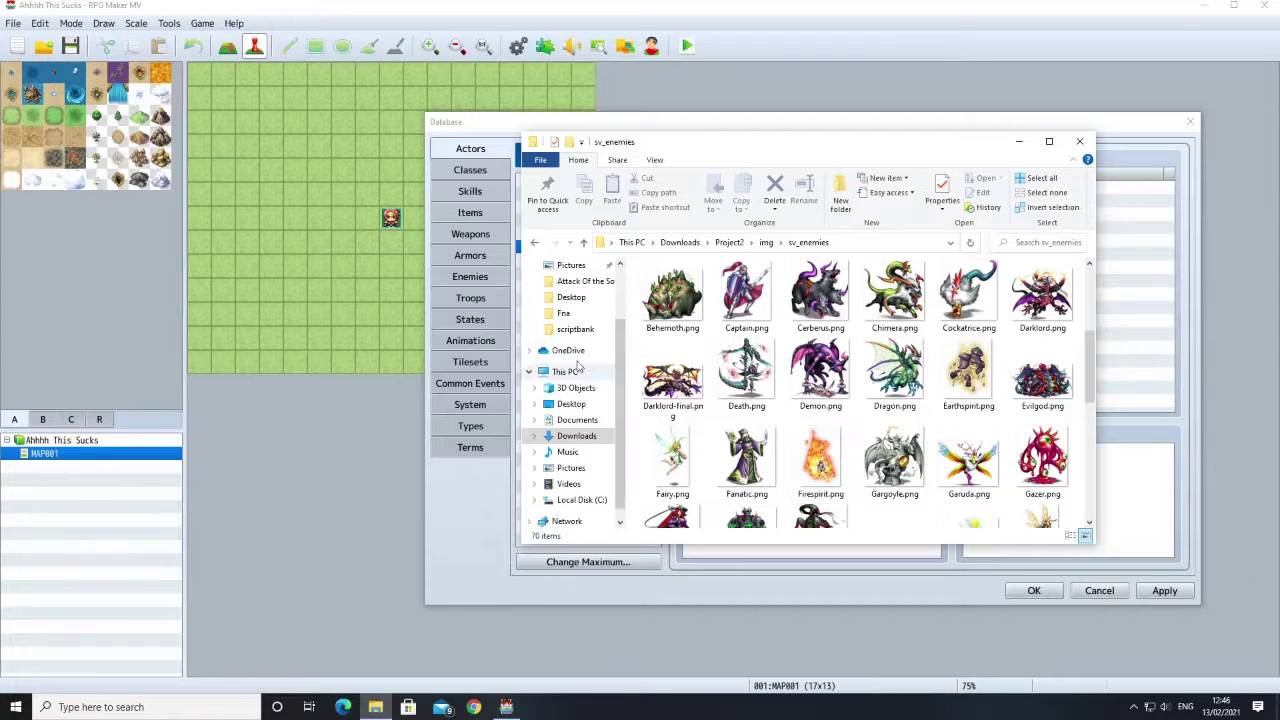
Step: Browse the sprite sheets in the characters folder and the battler images in the enemies folder of Project2
{"action": "left_click", "coordinate": [765, 243]}
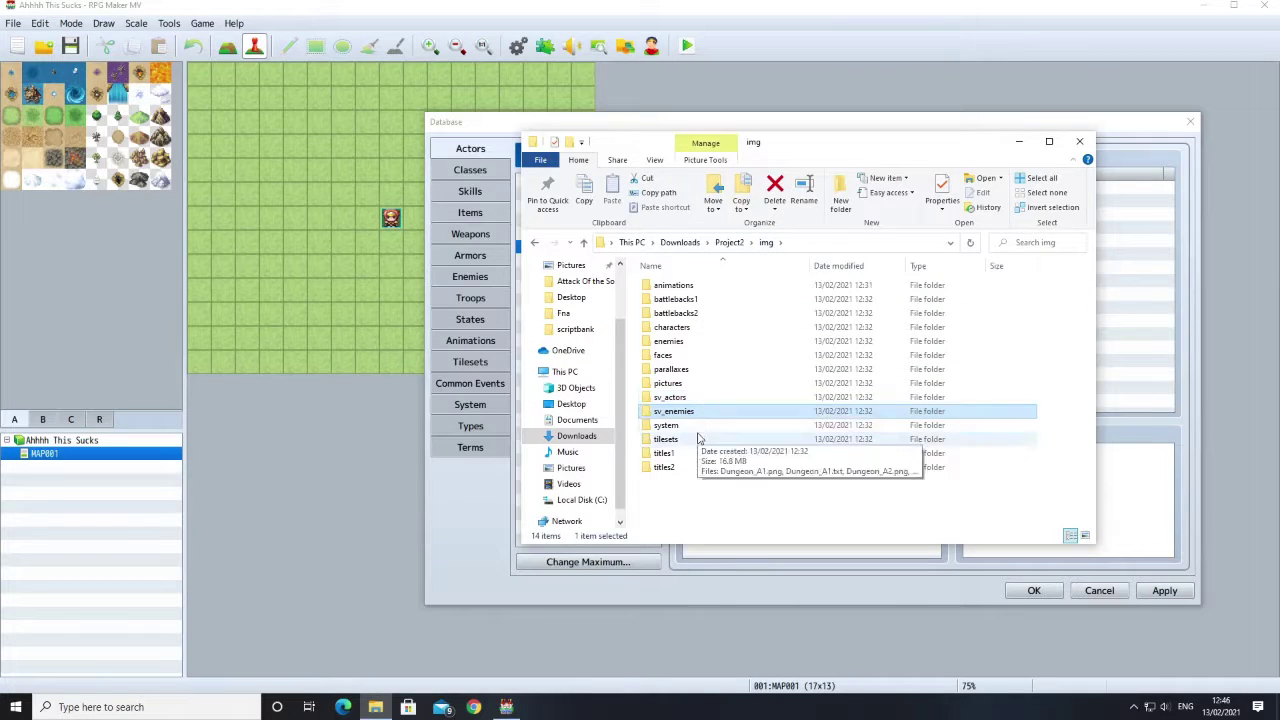
{"action": "double_click", "coordinate": [669, 328]}
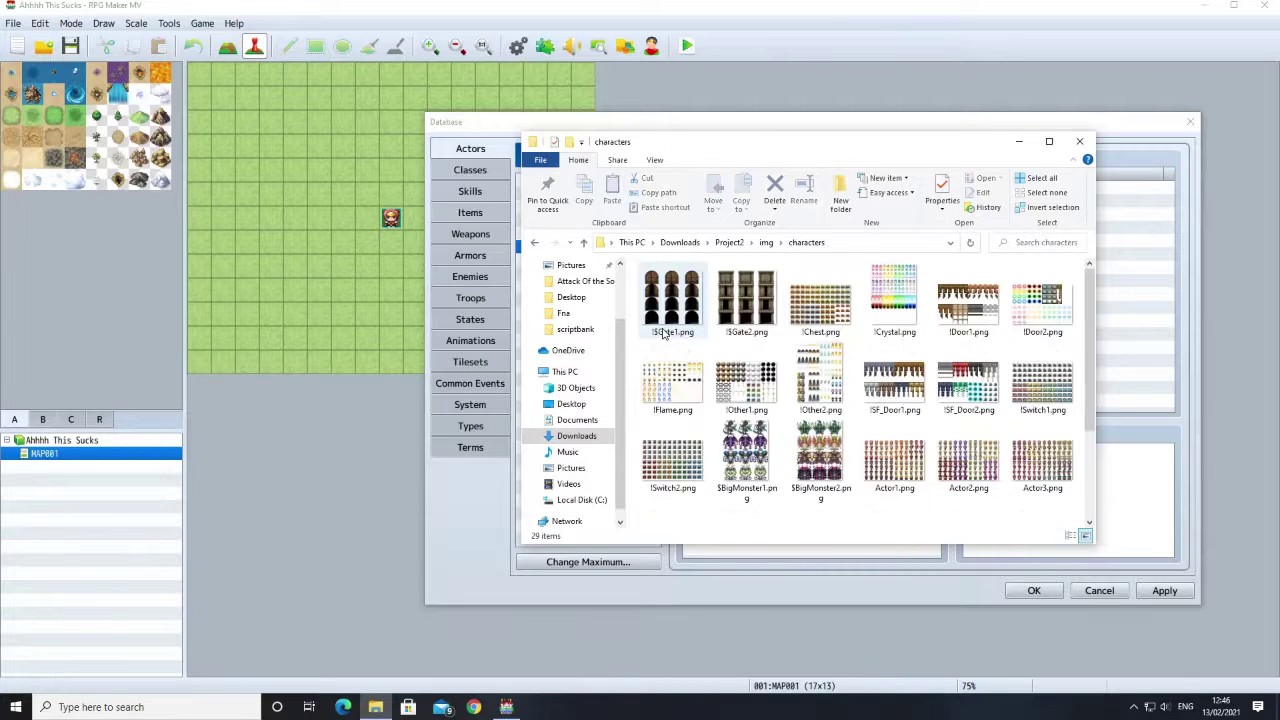
{"action": "scroll", "coordinate": [745, 460], "scroll_direction": "down", "scroll_amount": 2}
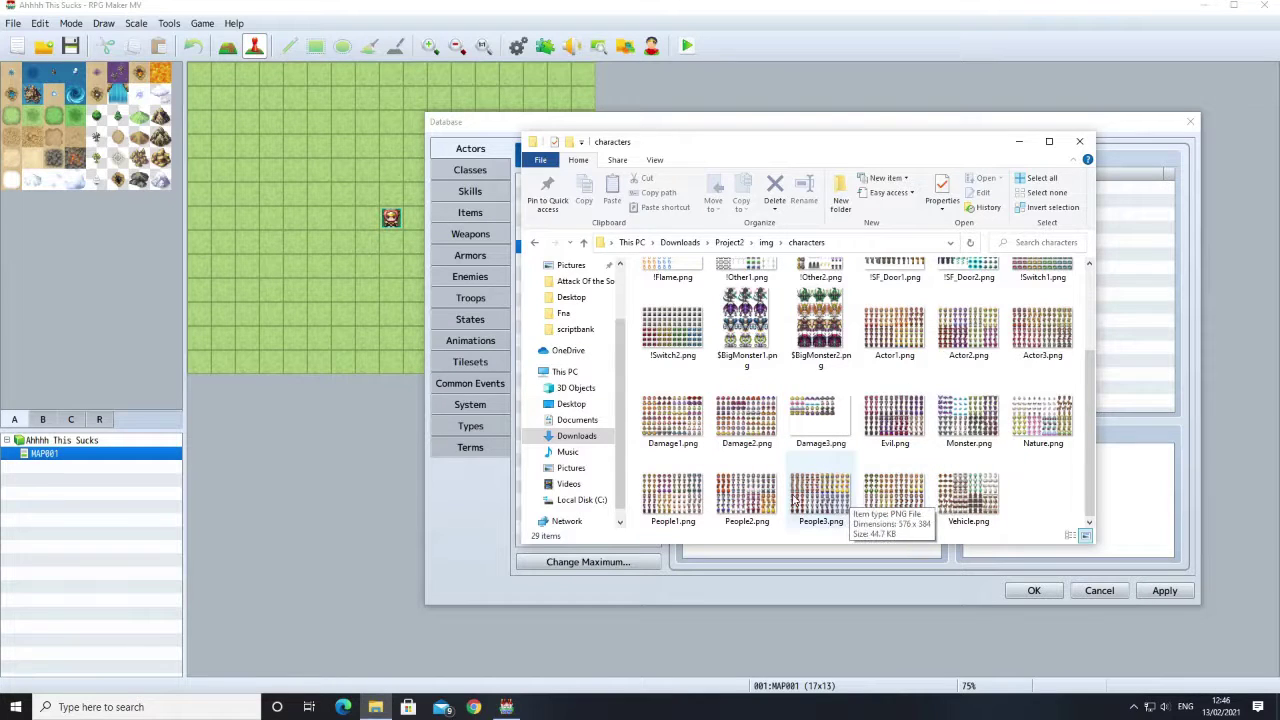
{"action": "scroll", "coordinate": [785, 490], "scroll_direction": "up", "scroll_amount": 2}
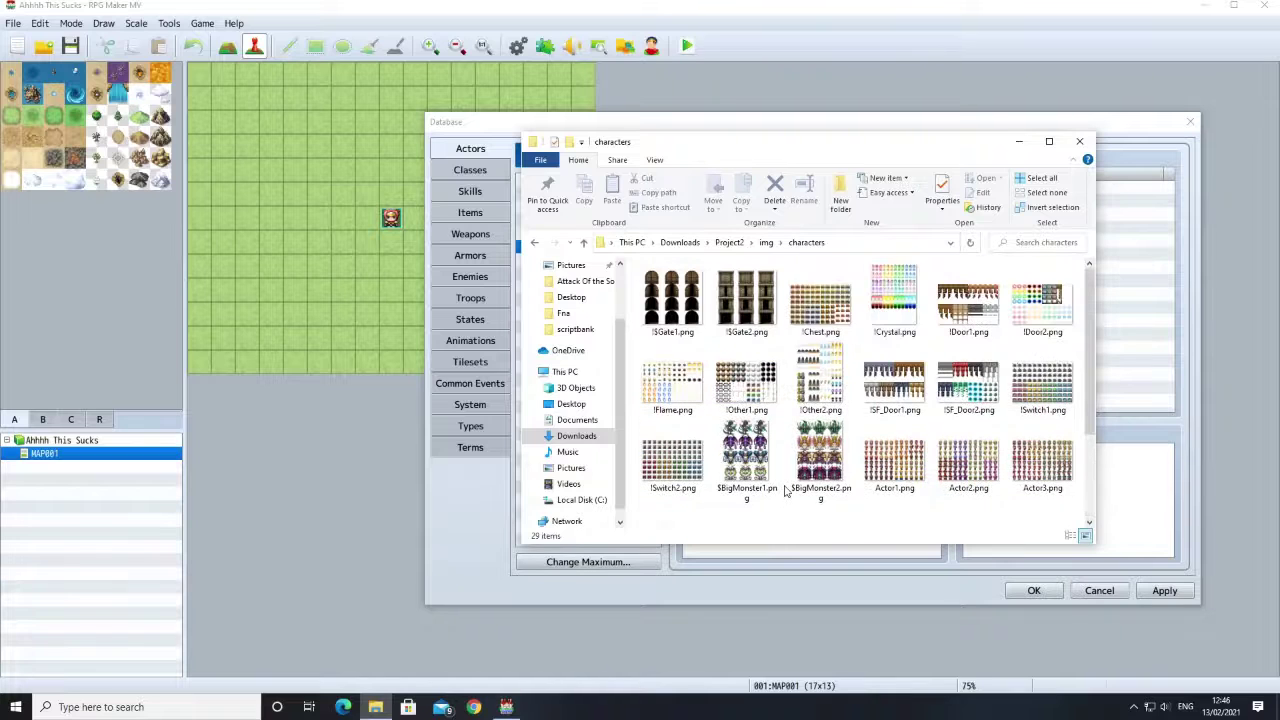
{"action": "left_click", "coordinate": [766, 243]}
{"action": "double_click", "coordinate": [688, 342]}
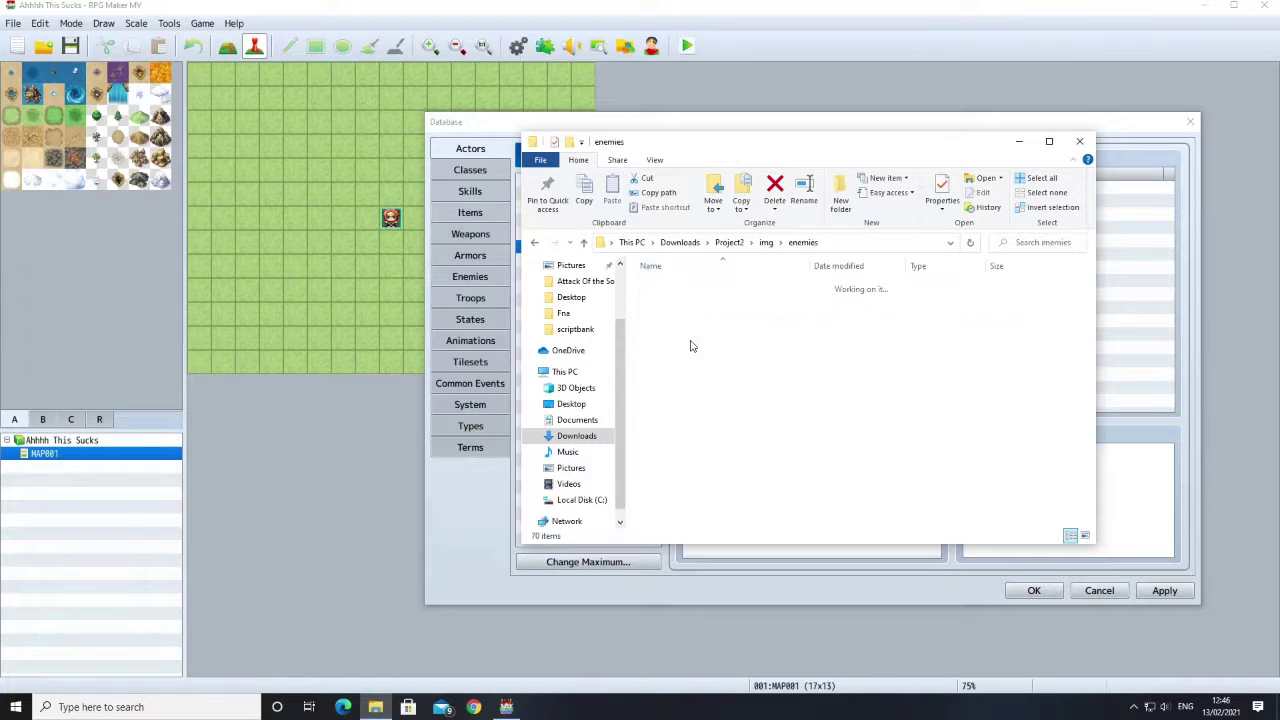
{"action": "scroll", "coordinate": [780, 395], "scroll_direction": "down", "scroll_amount": 10}
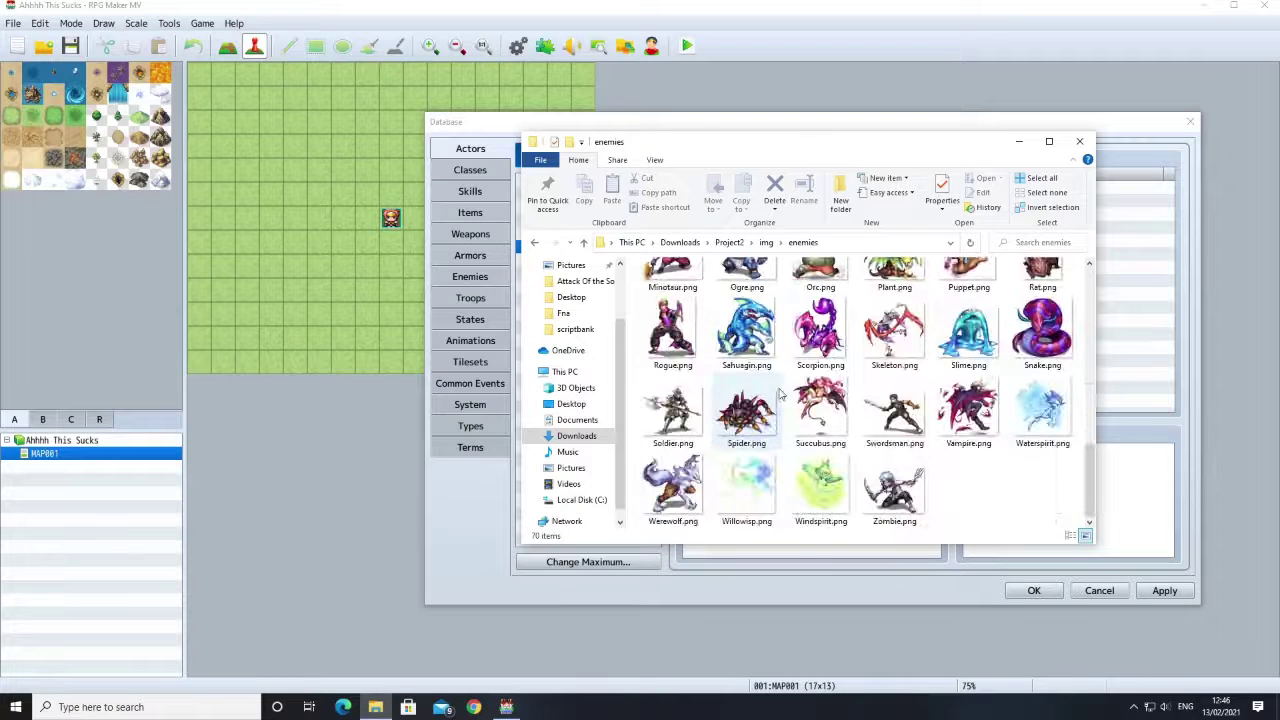
{"action": "scroll", "coordinate": [780, 395], "scroll_direction": "up", "scroll_amount": 10}
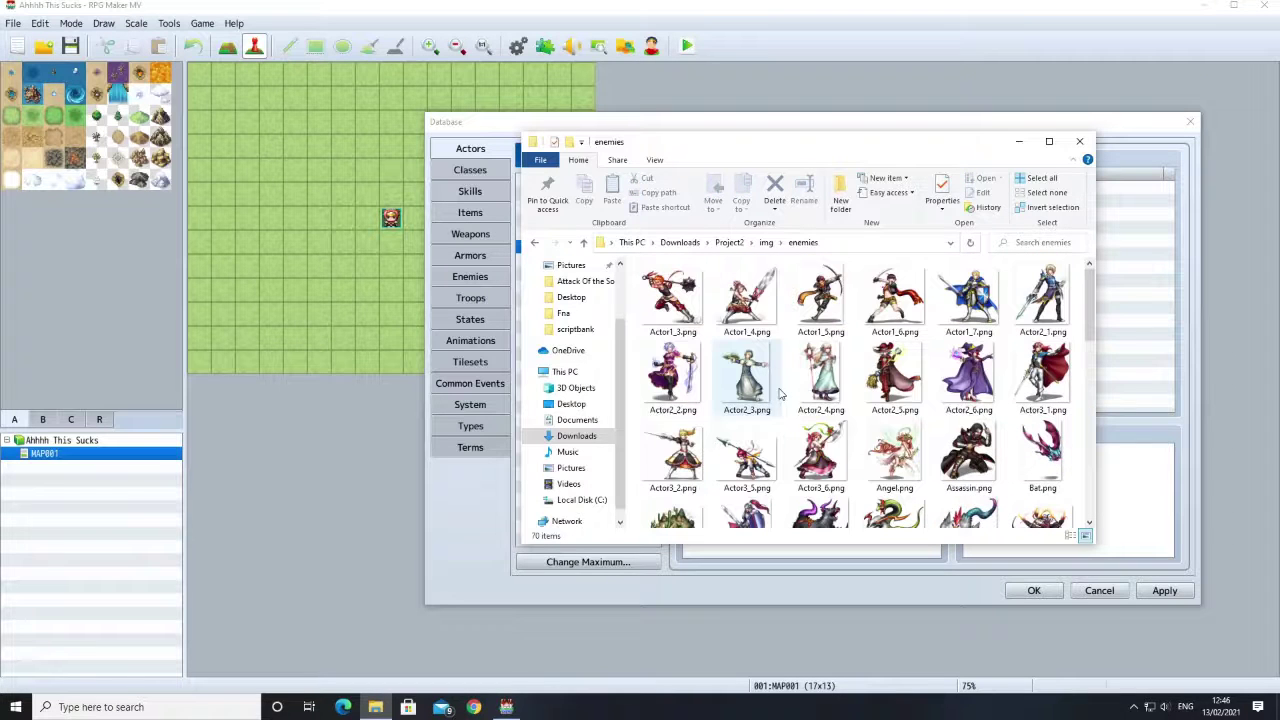
Step: Browse the effect images in the animations folder of Project2, and return to the img folder
{"action": "left_click", "coordinate": [765, 243]}
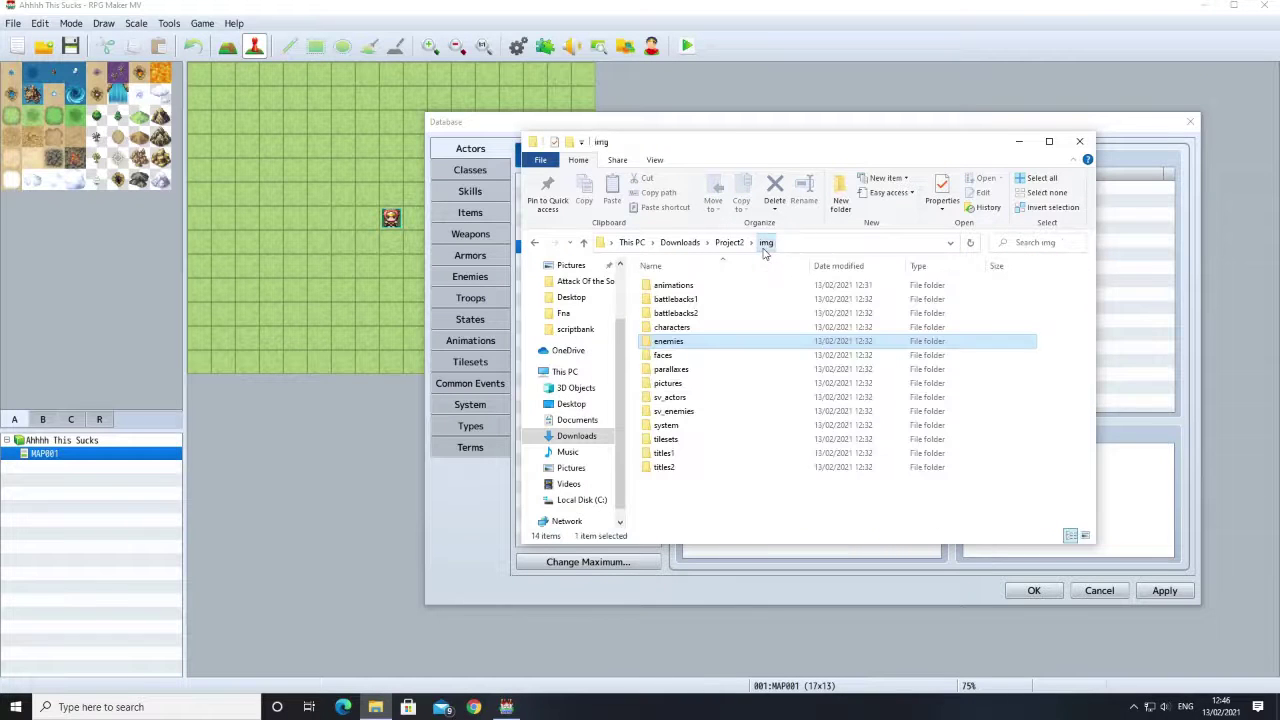
{"action": "left_click", "coordinate": [688, 287]}
{"action": "double_click", "coordinate": [688, 287]}
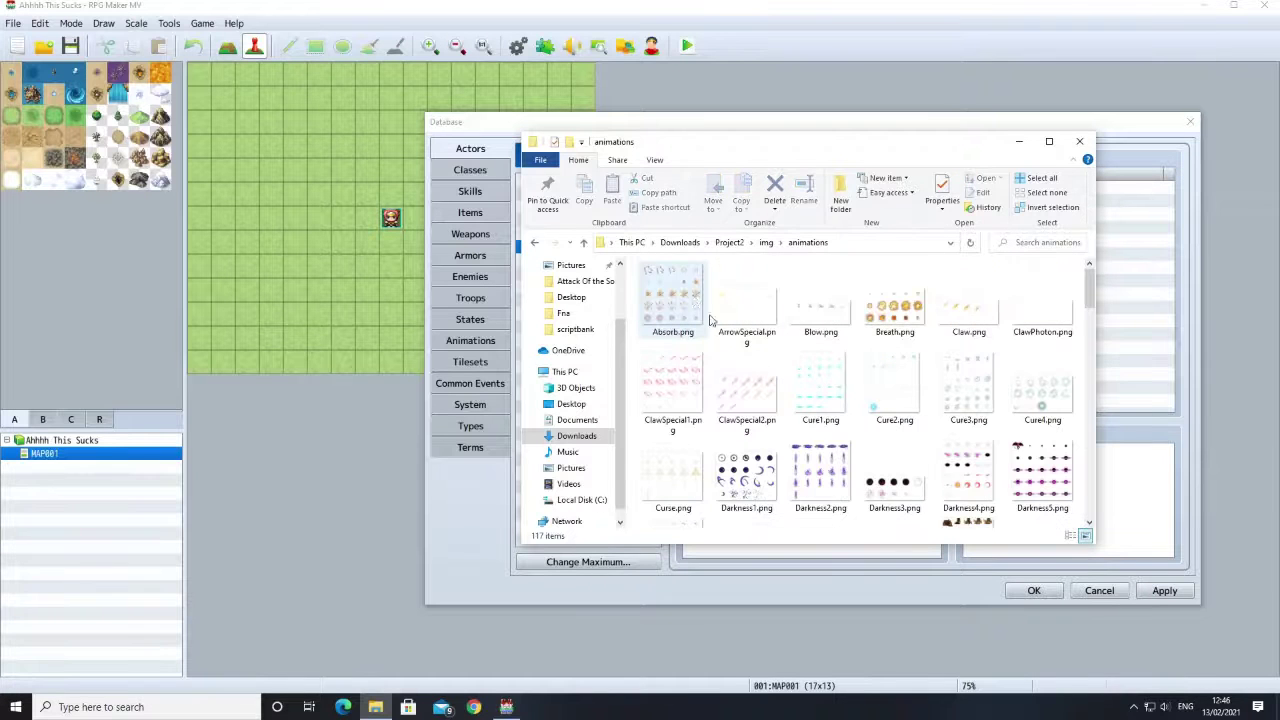
{"action": "scroll", "coordinate": [770, 402], "scroll_direction": "down", "scroll_amount": 5}
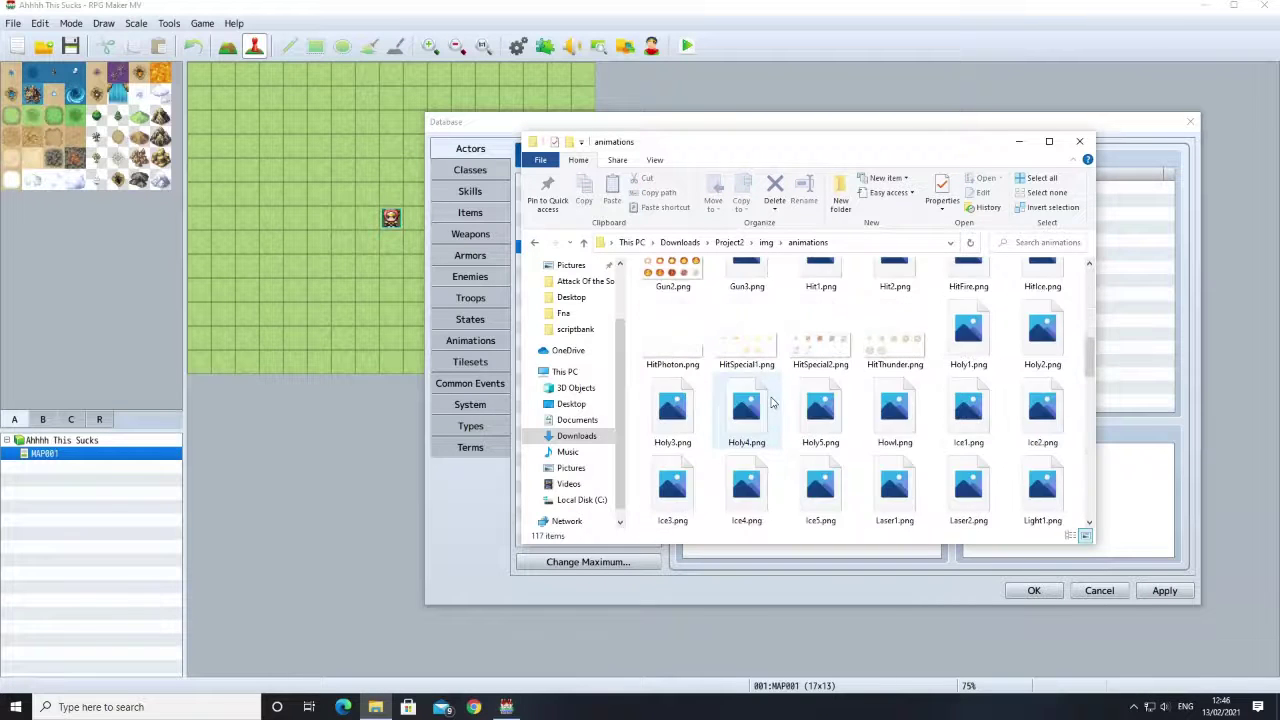
{"action": "left_click", "coordinate": [765, 242]}
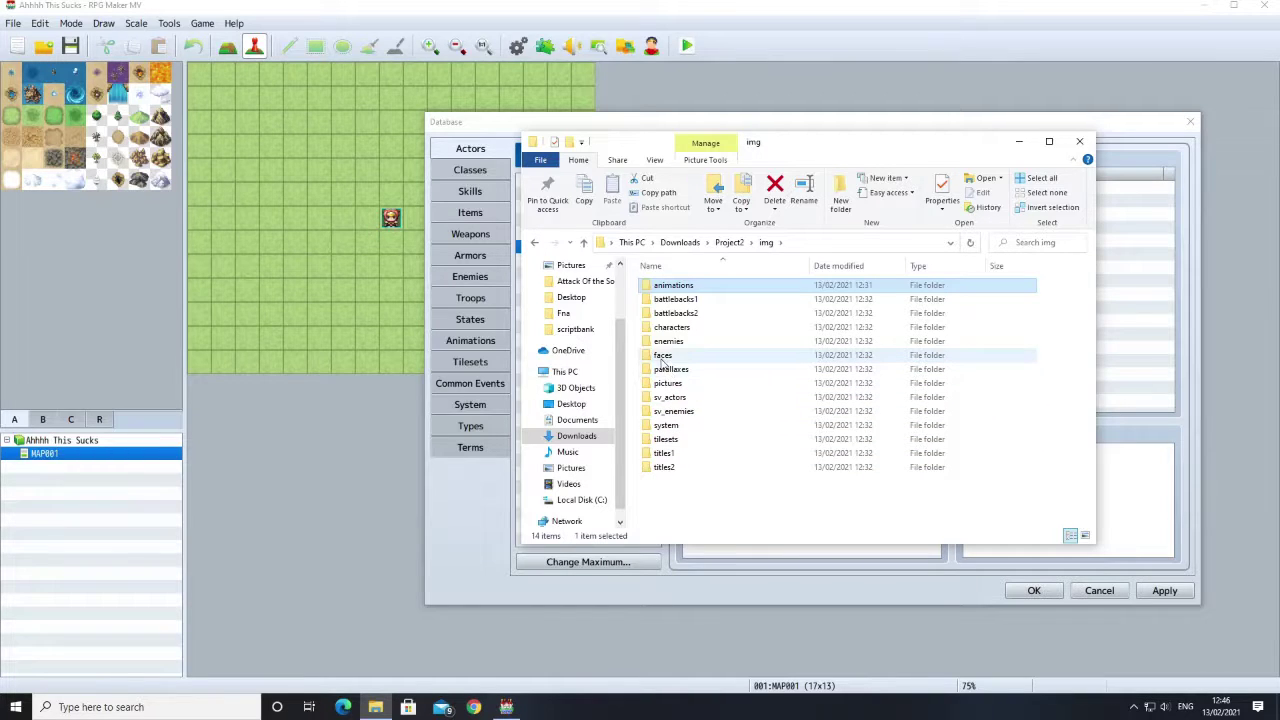
Step: Check the titles2, titles1 and system image folders of Project2
{"action": "double_click", "coordinate": [674, 474]}
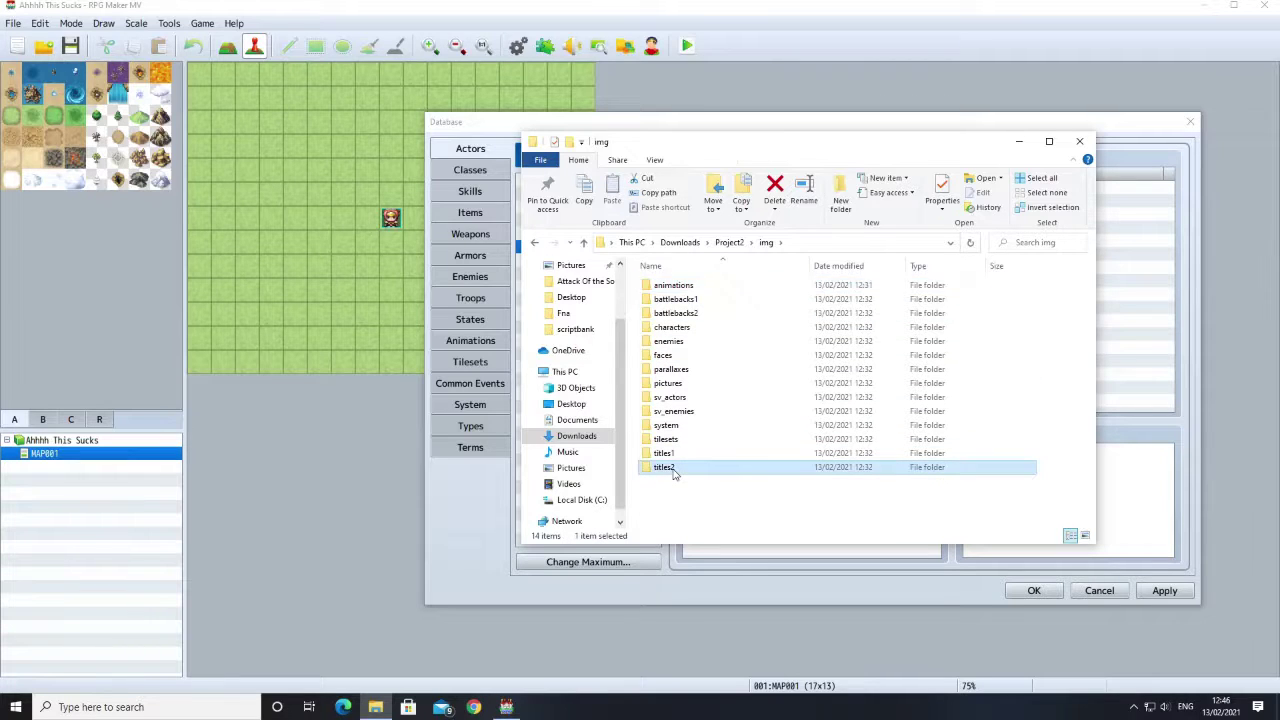
{"action": "left_click", "coordinate": [766, 242]}
{"action": "double_click", "coordinate": [668, 456]}
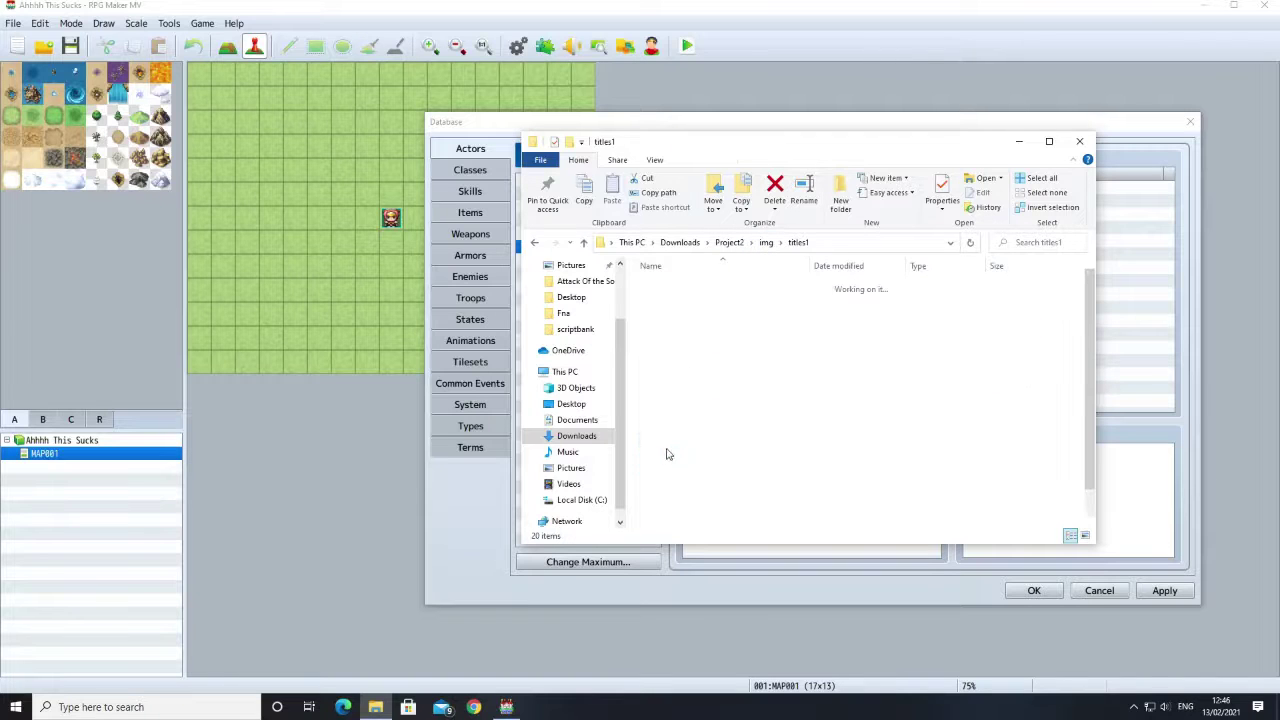
{"action": "left_click", "coordinate": [766, 242]}
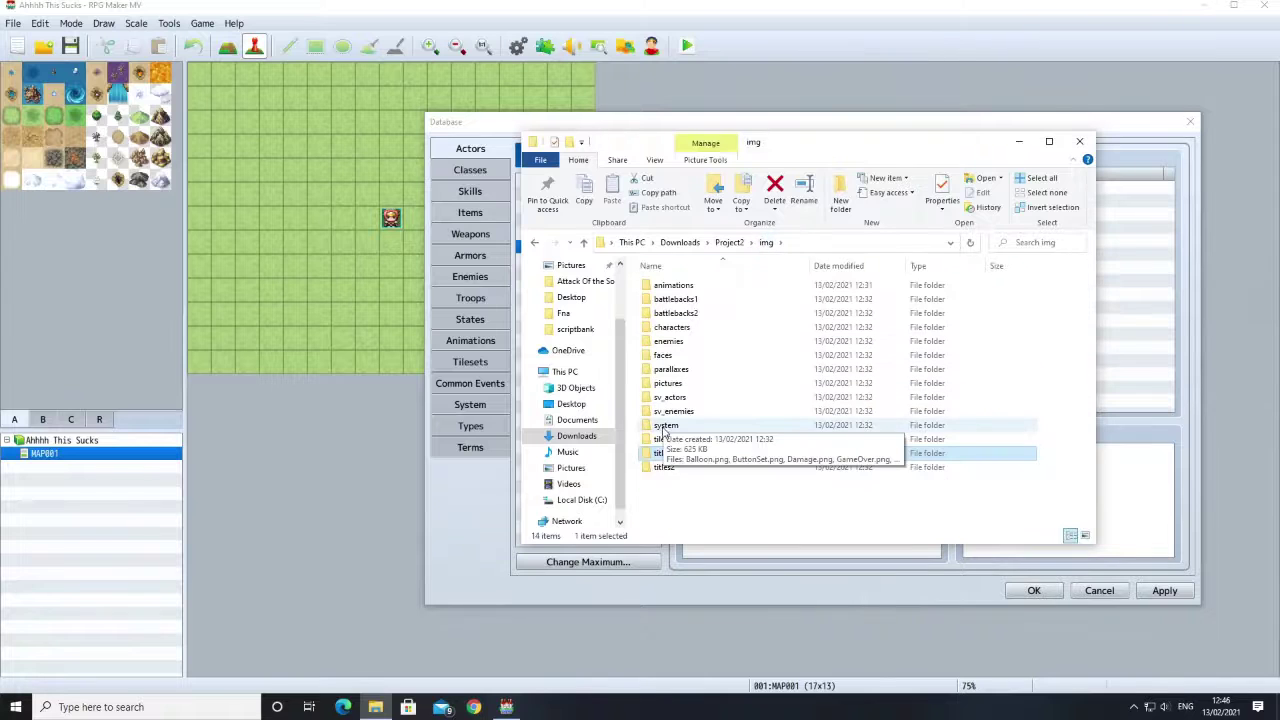
{"action": "double_click", "coordinate": [663, 430]}
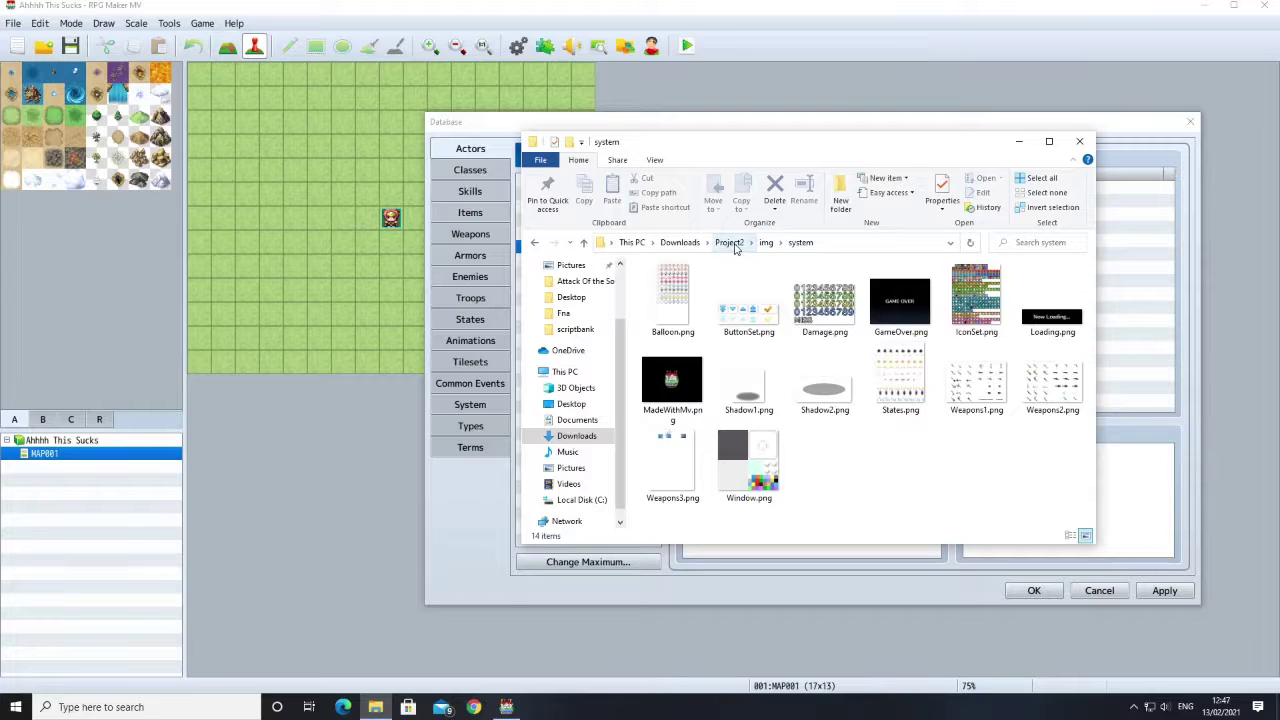
Step: Look at the JSON files in Project2's data folder, and put the file window away
{"action": "left_click", "coordinate": [729, 242]}
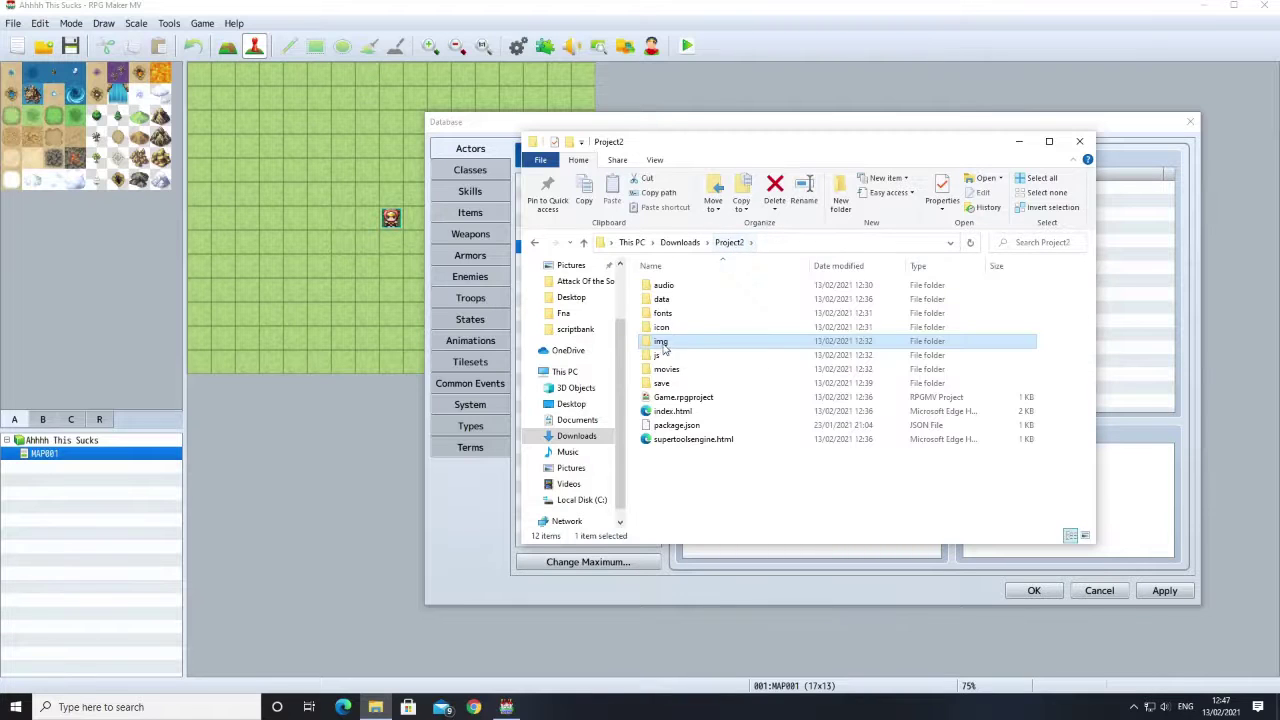
{"action": "double_click", "coordinate": [661, 300]}
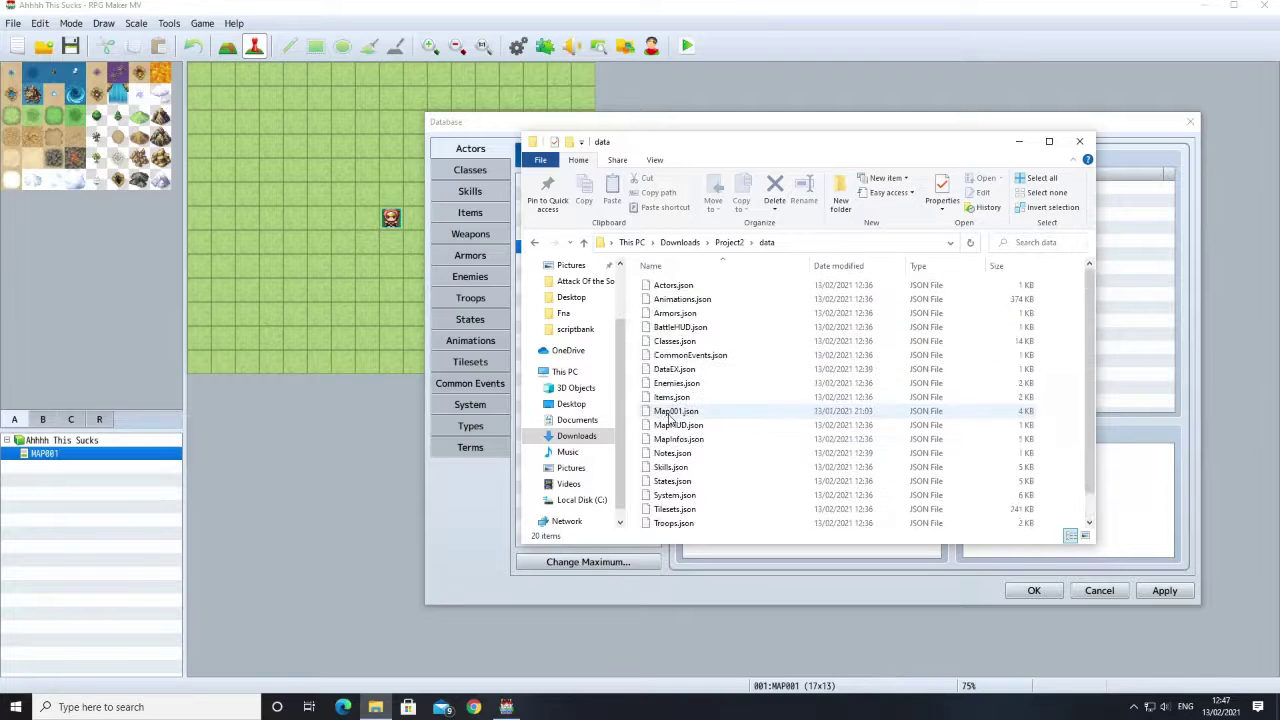
{"action": "left_click", "coordinate": [1018, 141]}
Step: Preview the side-view battlers Actor2_3, Actor3_5 and Actor3_8 for Skellies without assigning any
{"action": "double_click", "coordinate": [840, 351]}
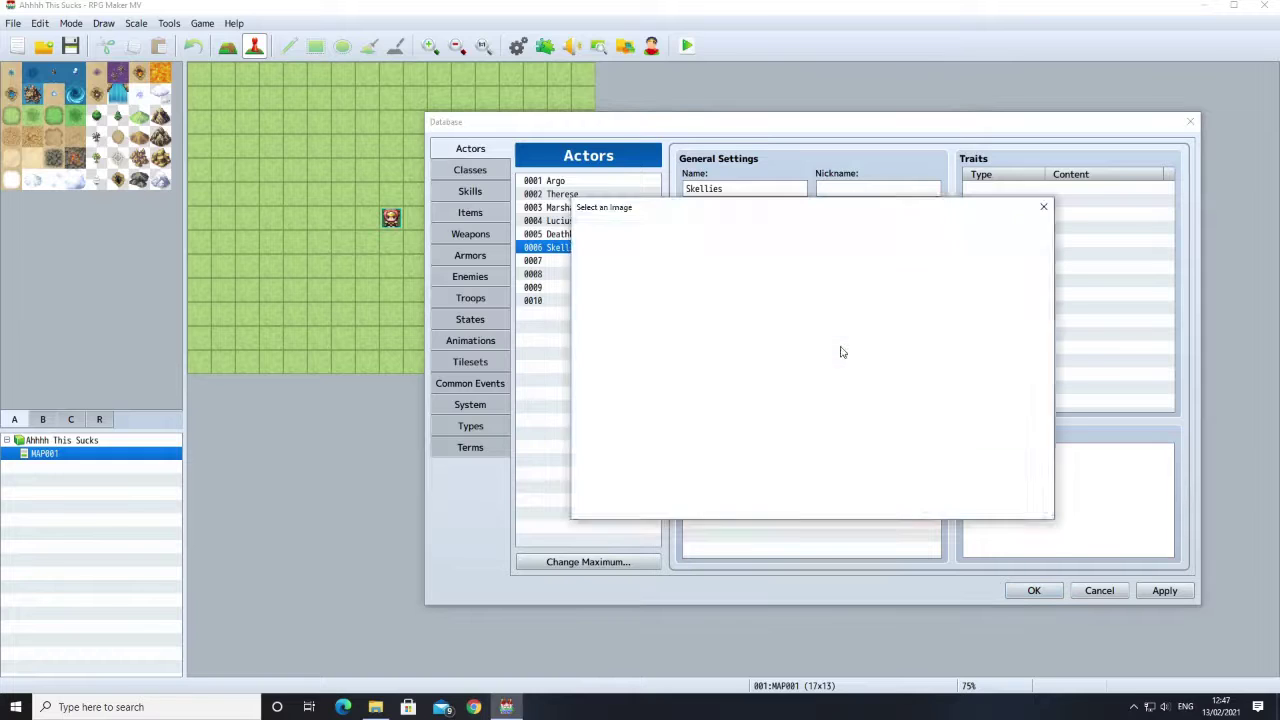
{"action": "left_click", "coordinate": [628, 376]}
{"action": "scroll", "coordinate": [607, 418], "scroll_direction": "down", "scroll_amount": 1}
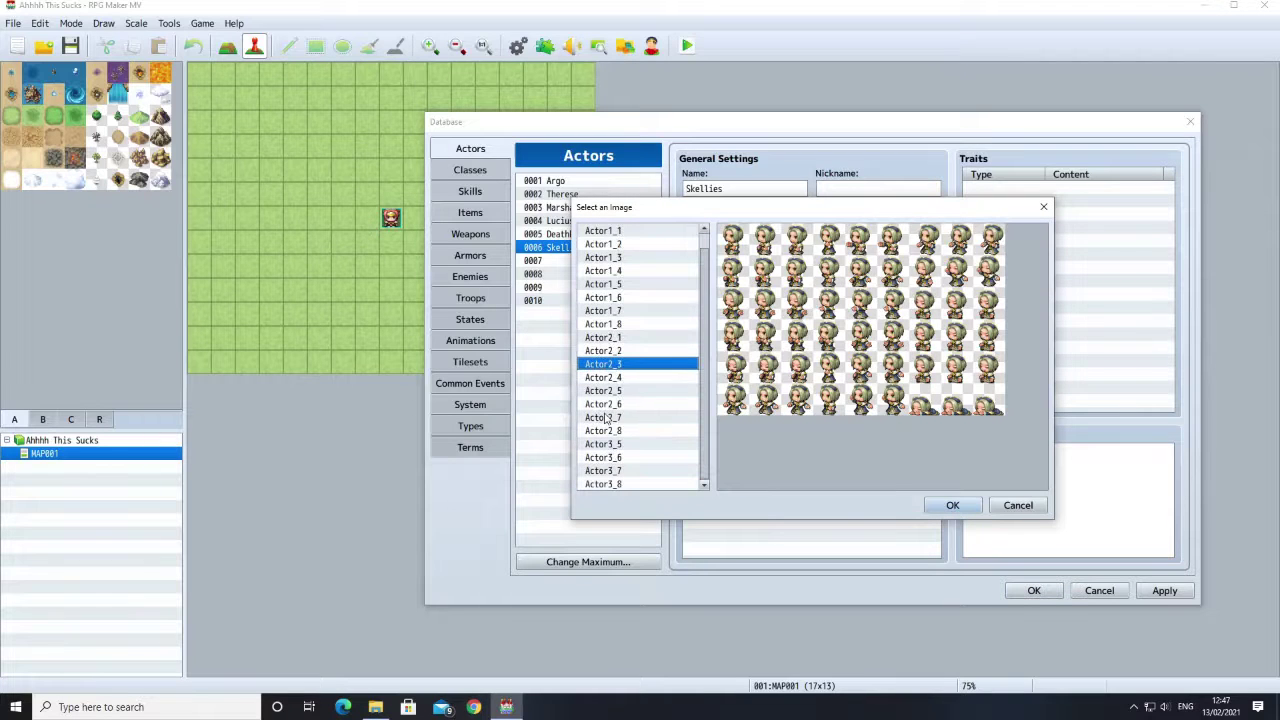
{"action": "left_click", "coordinate": [607, 444]}
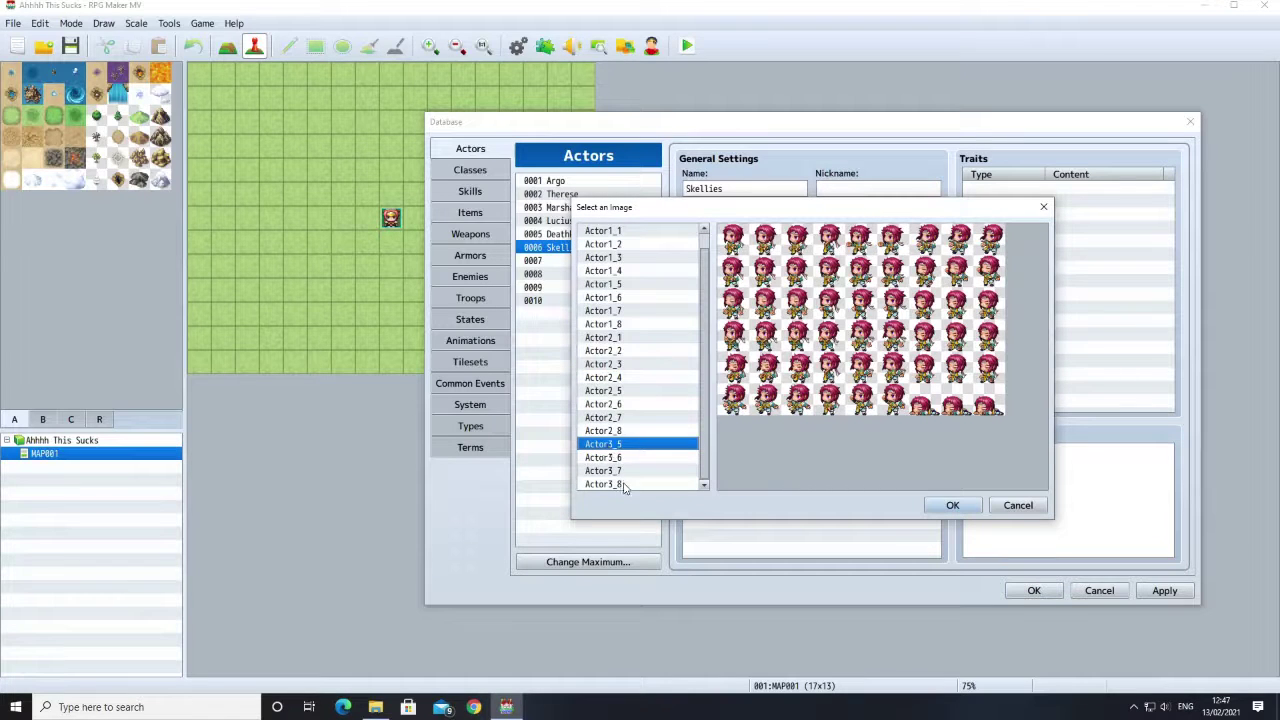
{"action": "left_click", "coordinate": [603, 484]}
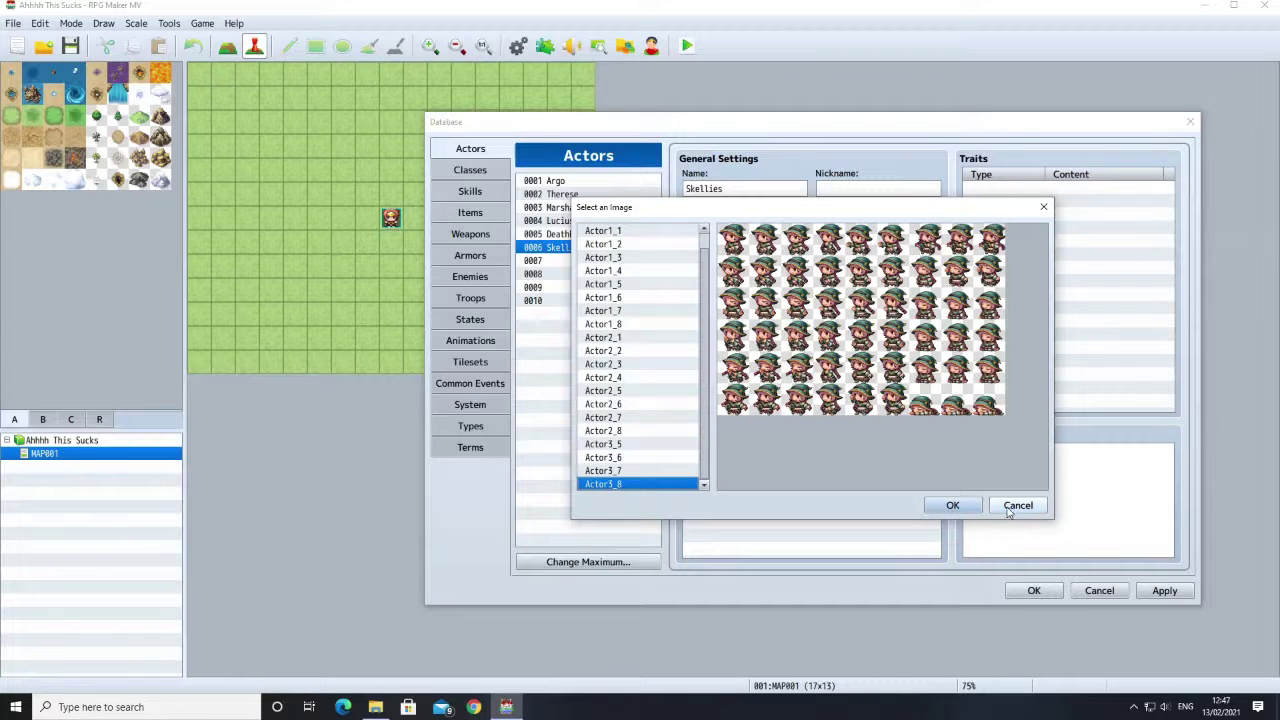
{"action": "scroll", "coordinate": [685, 462], "scroll_direction": "up", "scroll_amount": 1}
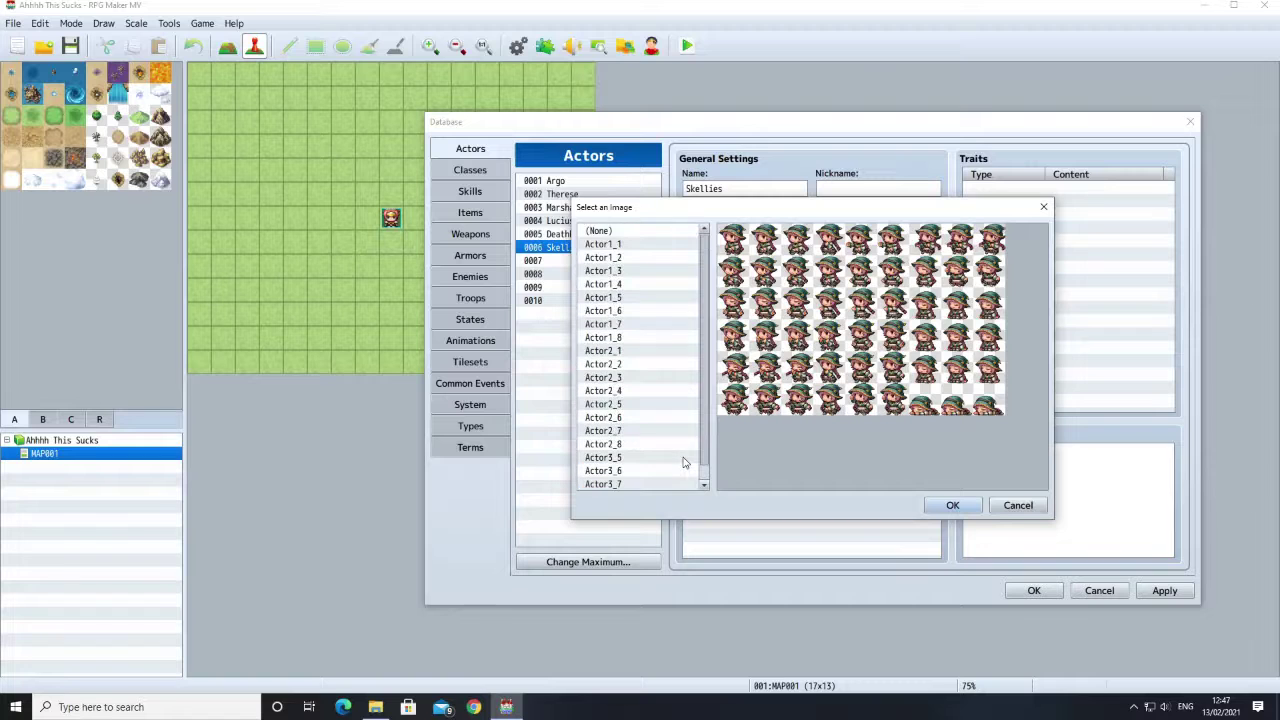
{"action": "left_click", "coordinate": [1012, 505]}
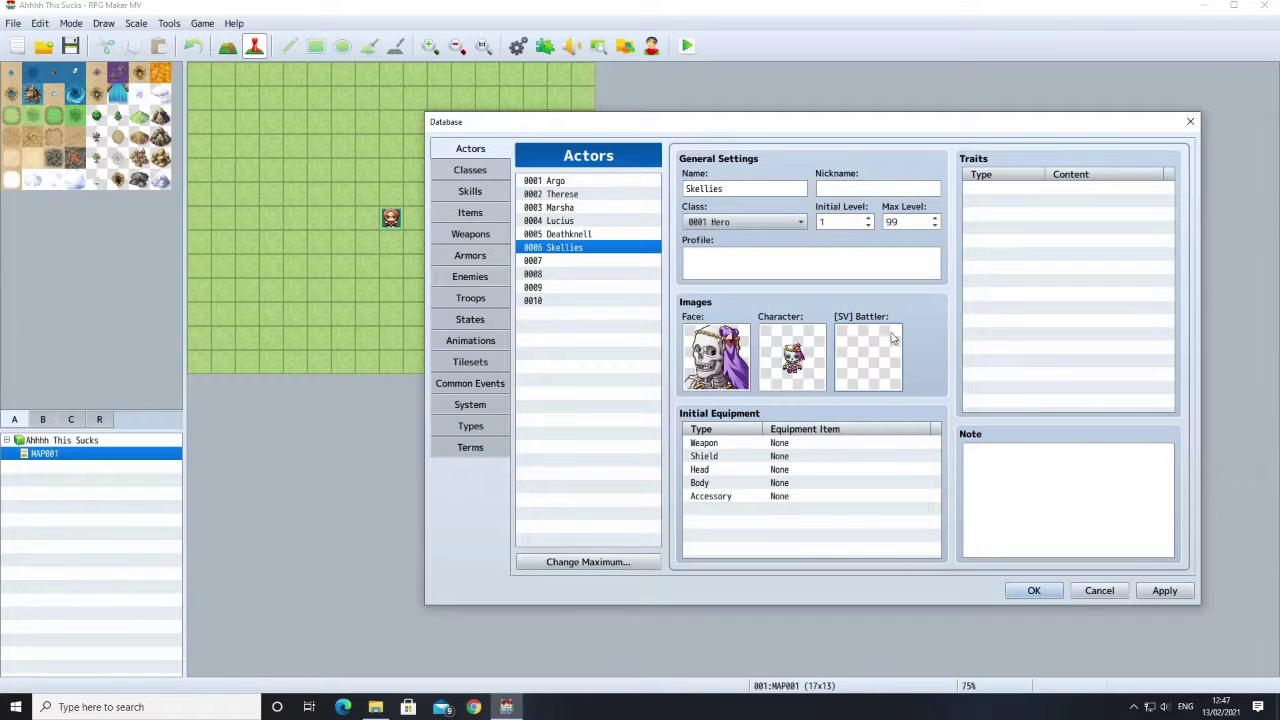
Step: Name the empty actor 0007 Ghost and set its class to 0003 Mage
{"action": "left_click", "coordinate": [555, 262]}
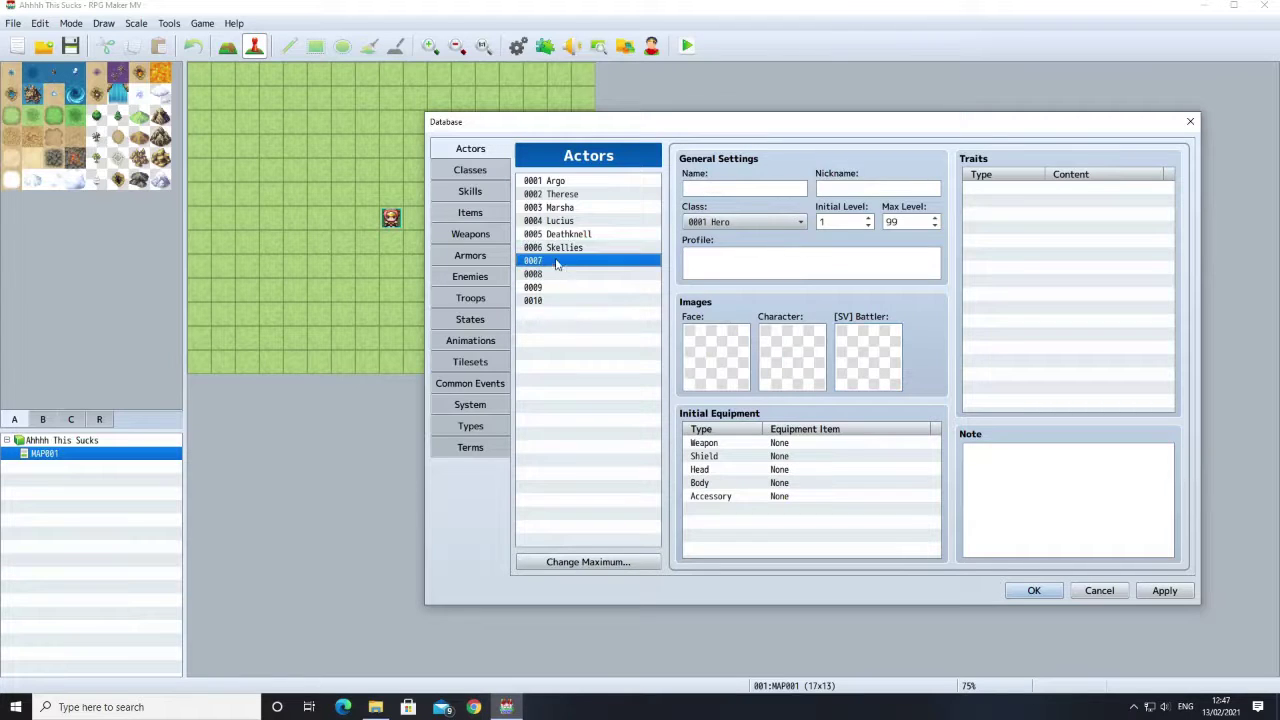
{"action": "left_click", "coordinate": [705, 195]}
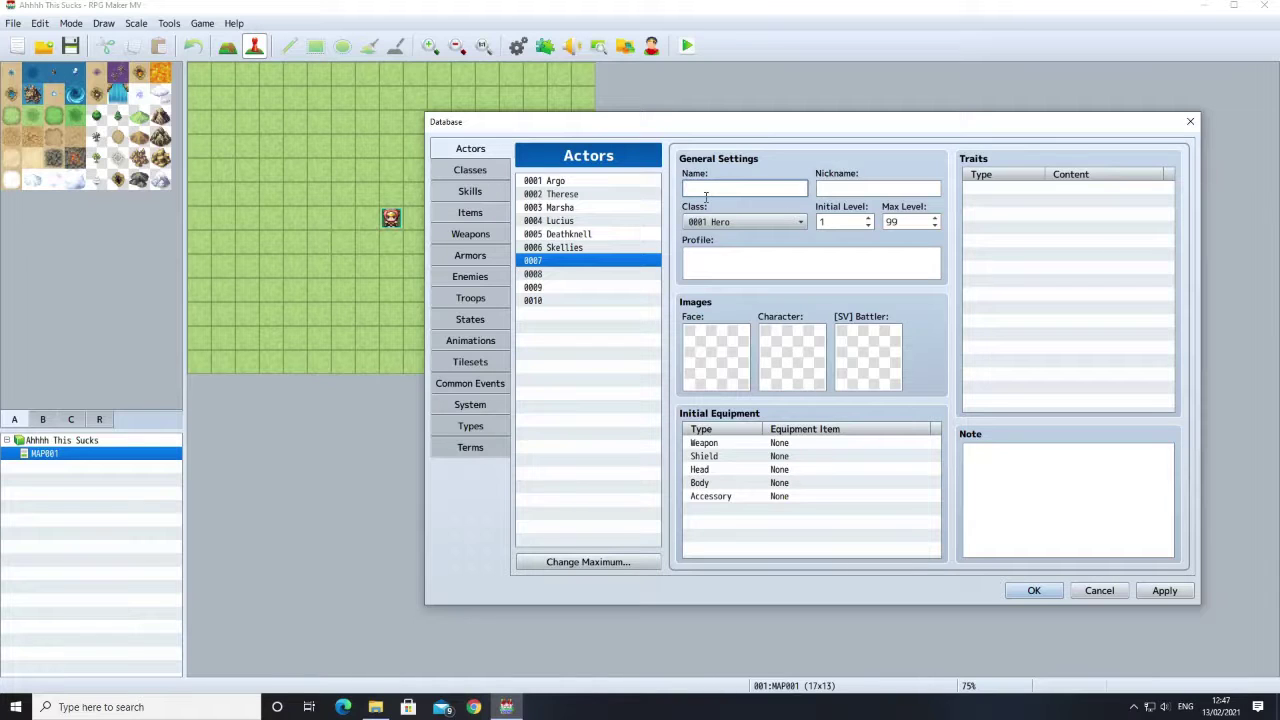
{"action": "type", "text": "GFh"}
{"action": "left_click", "coordinate": [738, 222]}
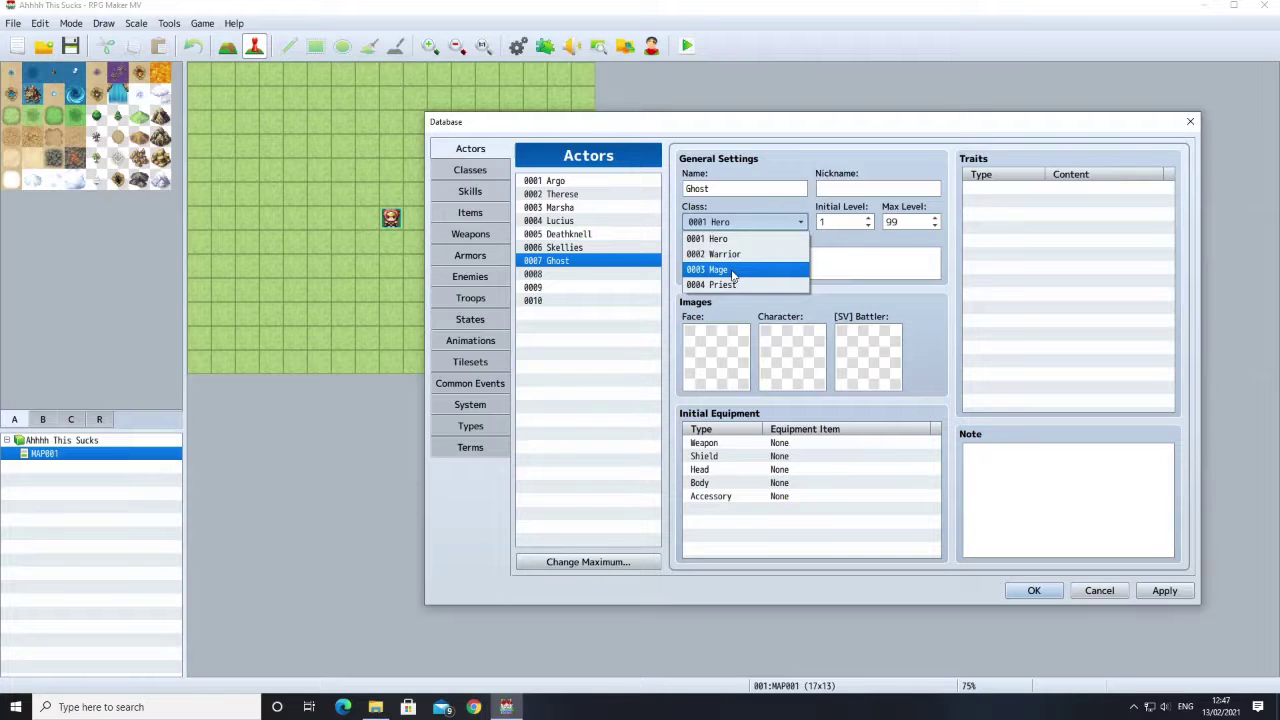
{"action": "left_click", "coordinate": [731, 270]}
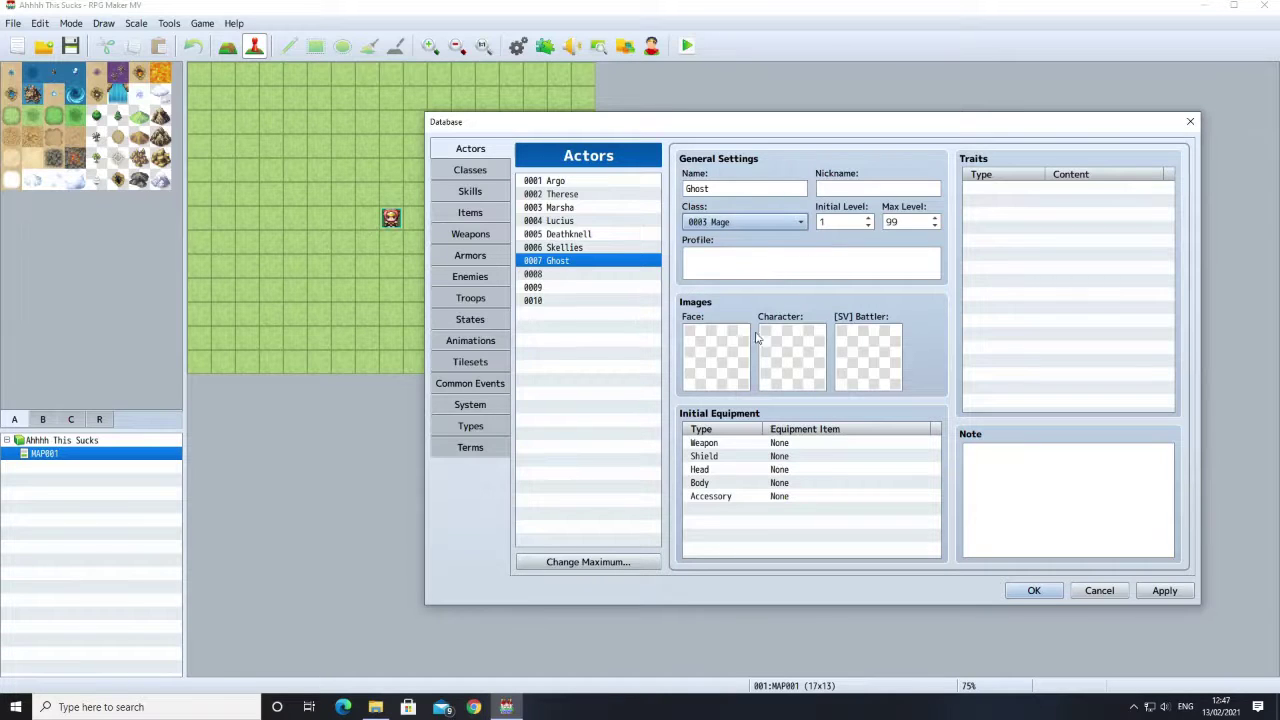
Step: Set Ghost's face image to the black-hooded figure with glowing eyes from the Monster set
{"action": "double_click", "coordinate": [728, 357]}
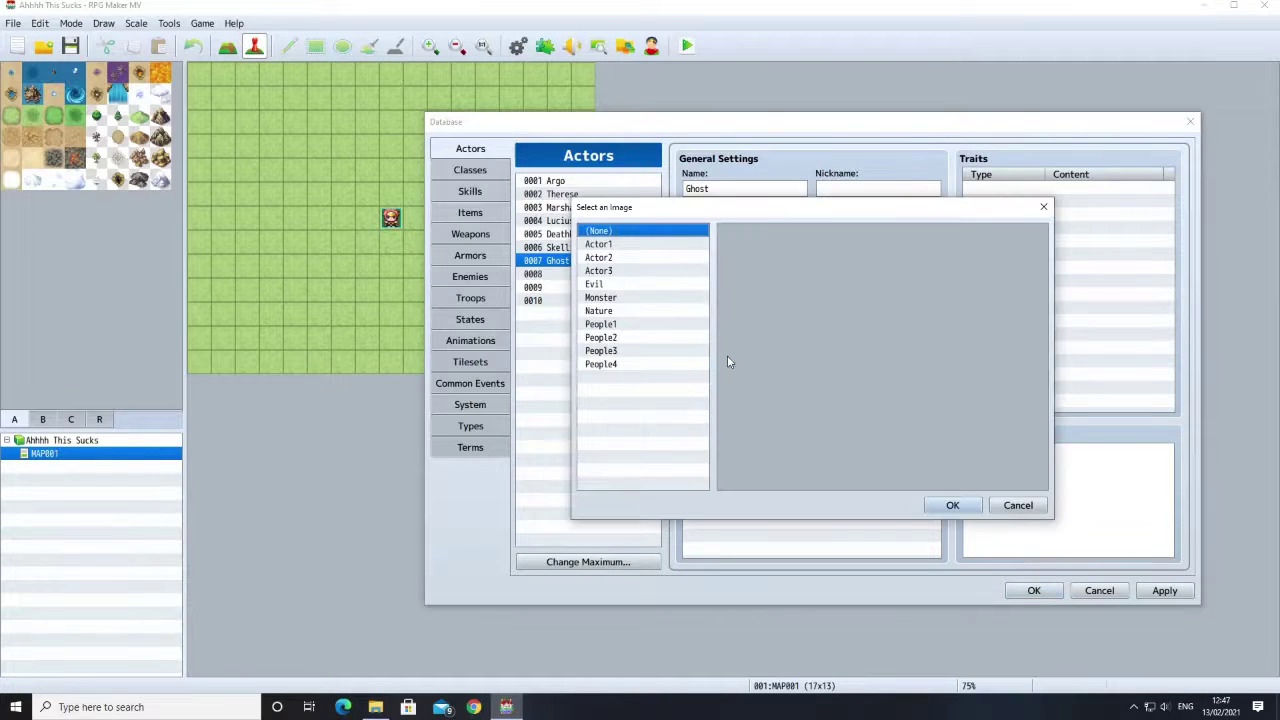
{"action": "left_click", "coordinate": [601, 298]}
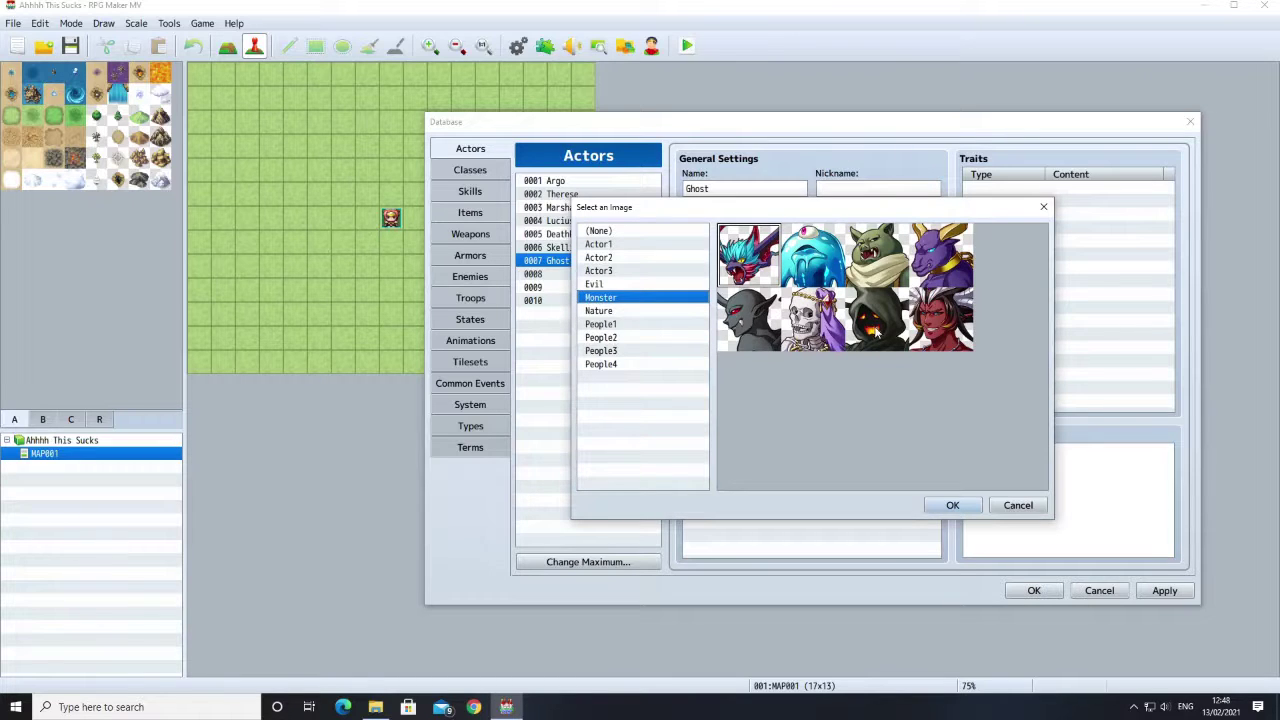
{"action": "left_click", "coordinate": [590, 286]}
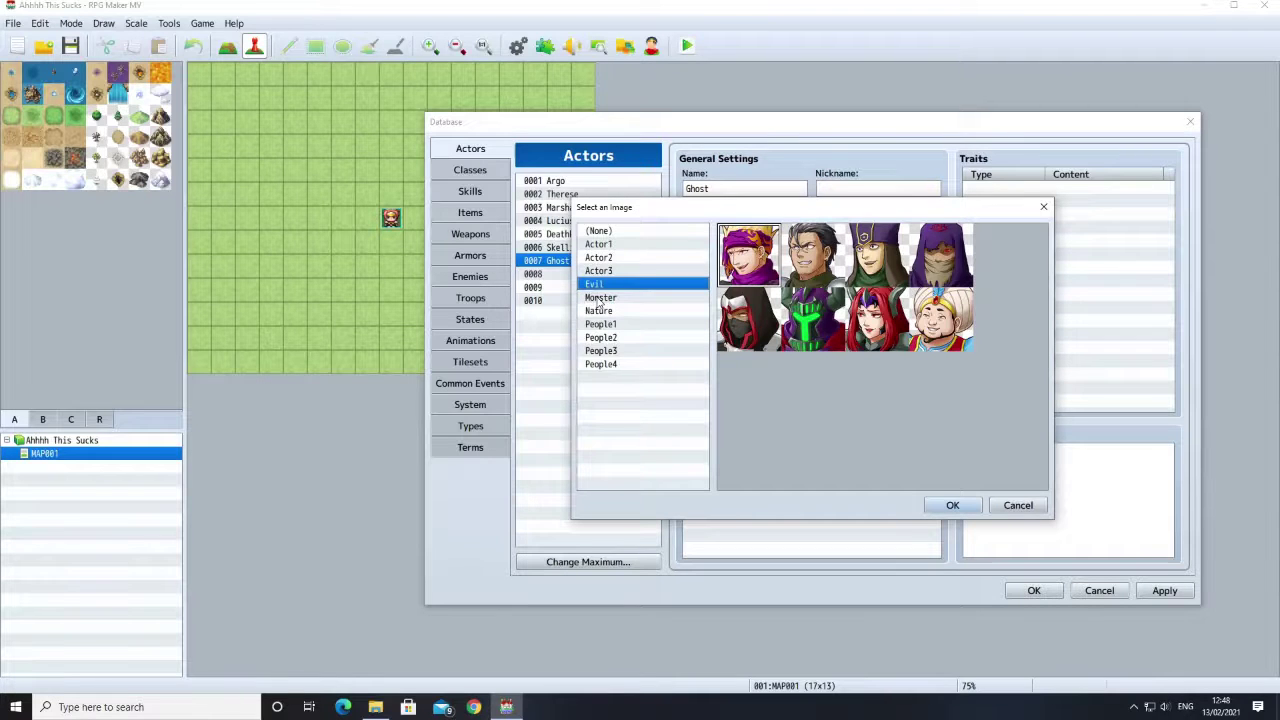
{"action": "left_click", "coordinate": [600, 298]}
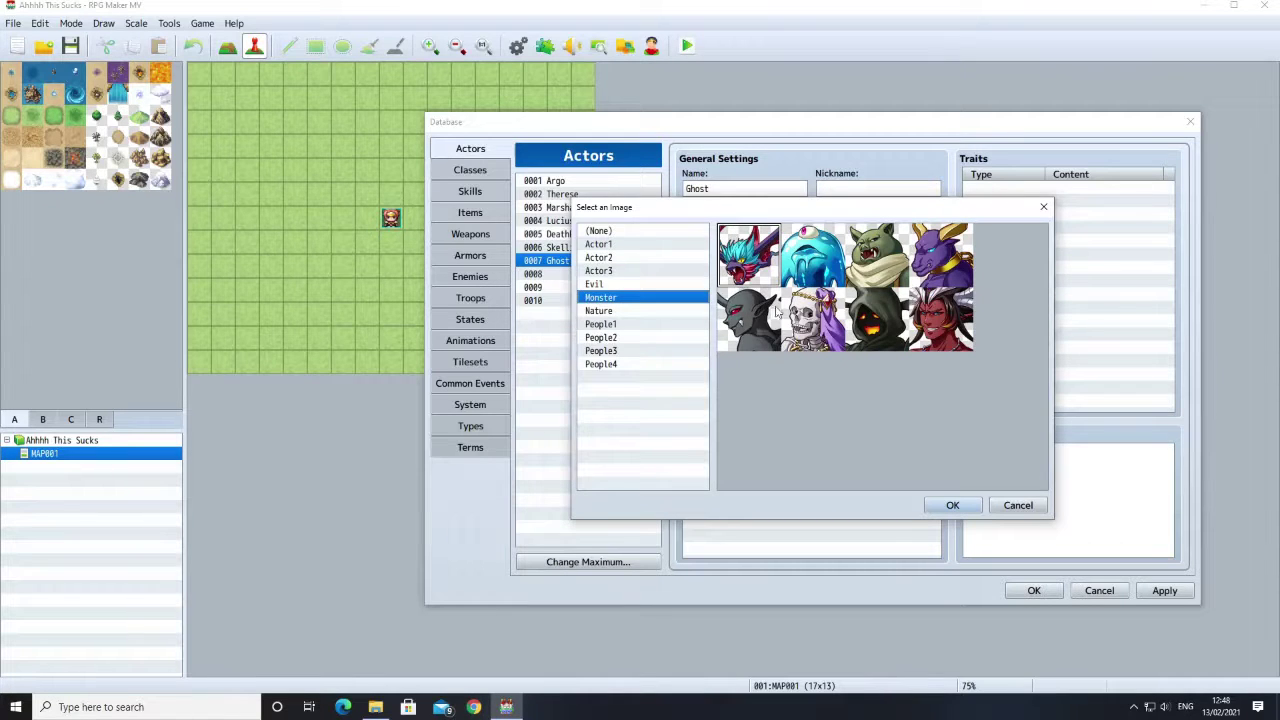
{"action": "left_click", "coordinate": [880, 322]}
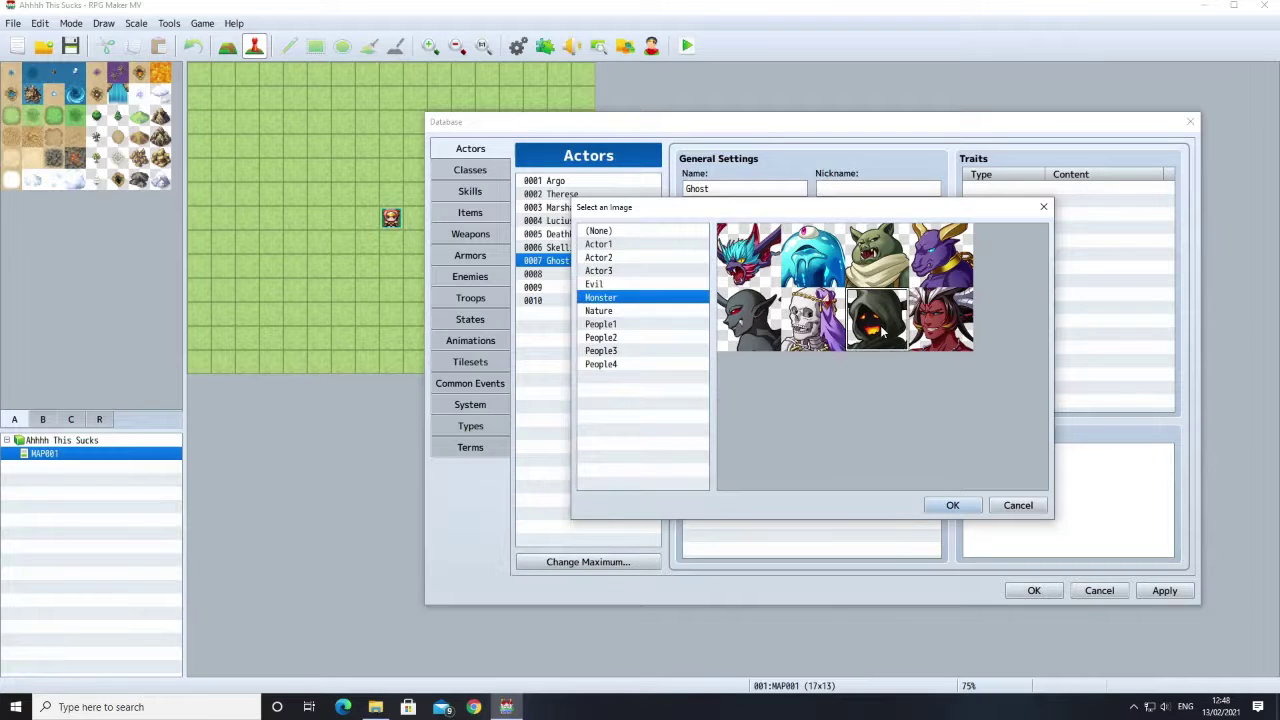
{"action": "left_click", "coordinate": [950, 504]}
Step: Assign the black-hooded walking sprite from the Monster set as Ghost's character image
{"action": "double_click", "coordinate": [765, 372]}
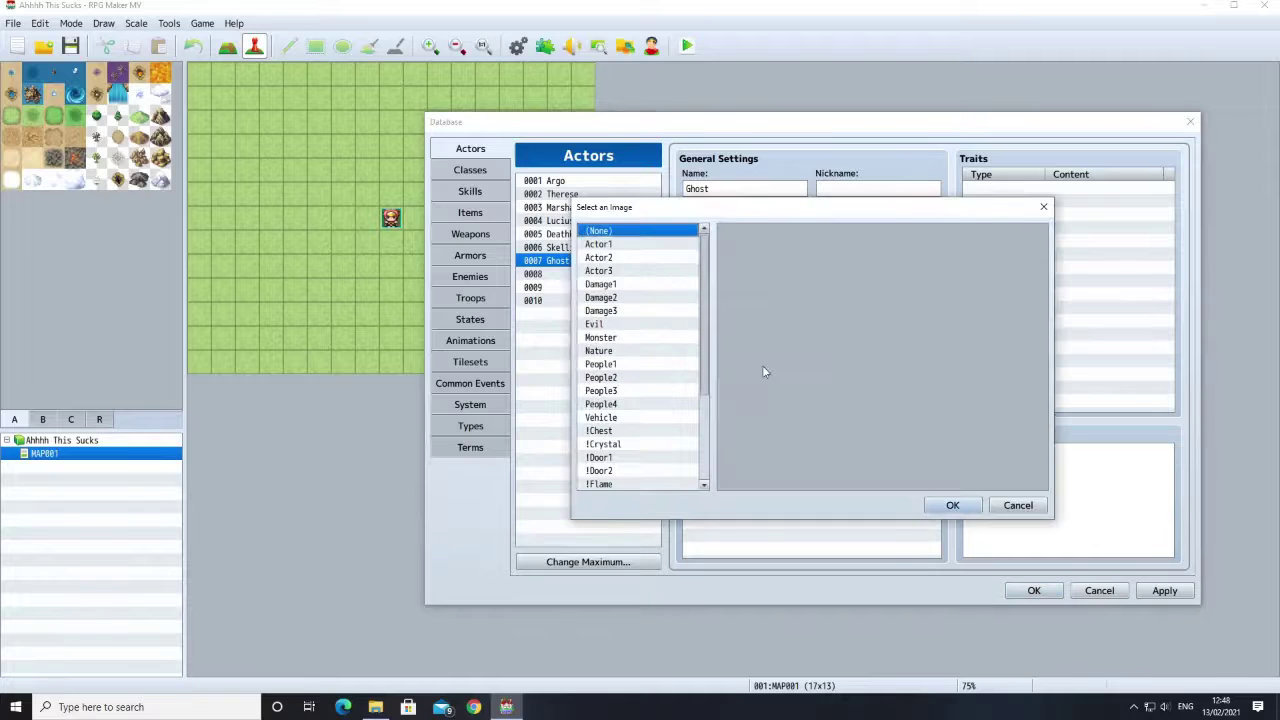
{"action": "left_click", "coordinate": [604, 338]}
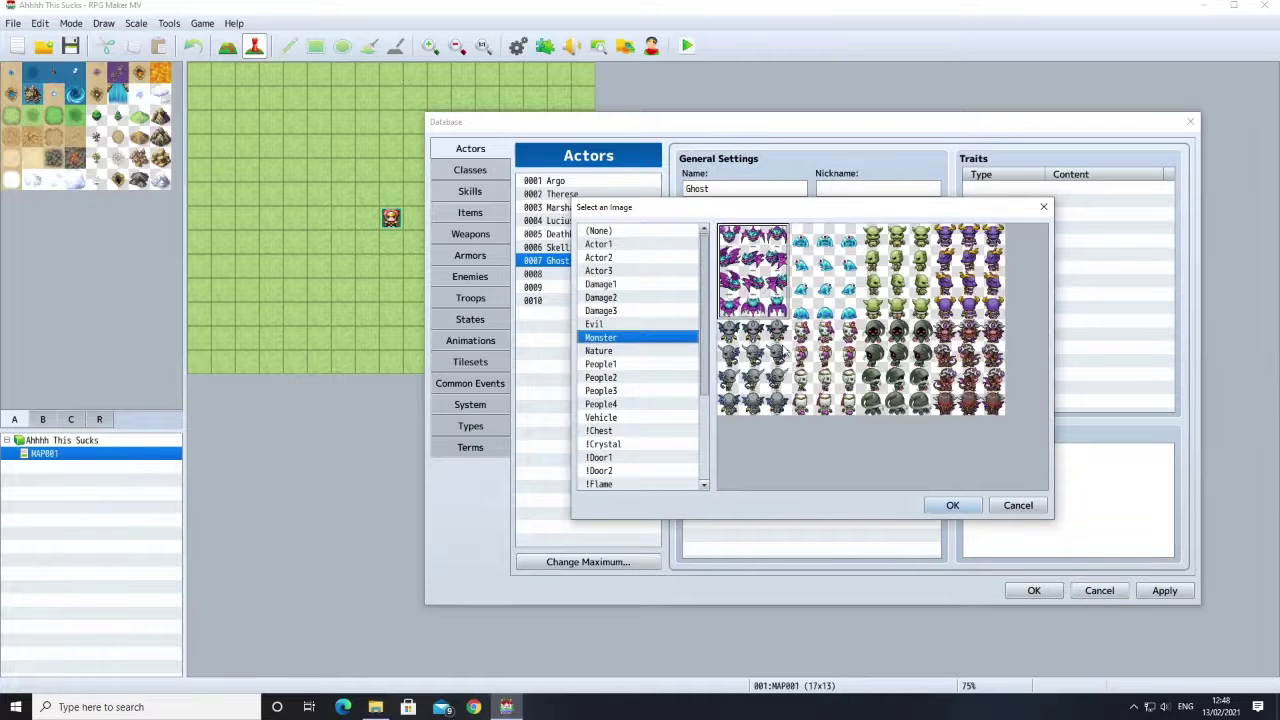
{"action": "left_click", "coordinate": [895, 362]}
{"action": "left_click", "coordinate": [952, 505]}
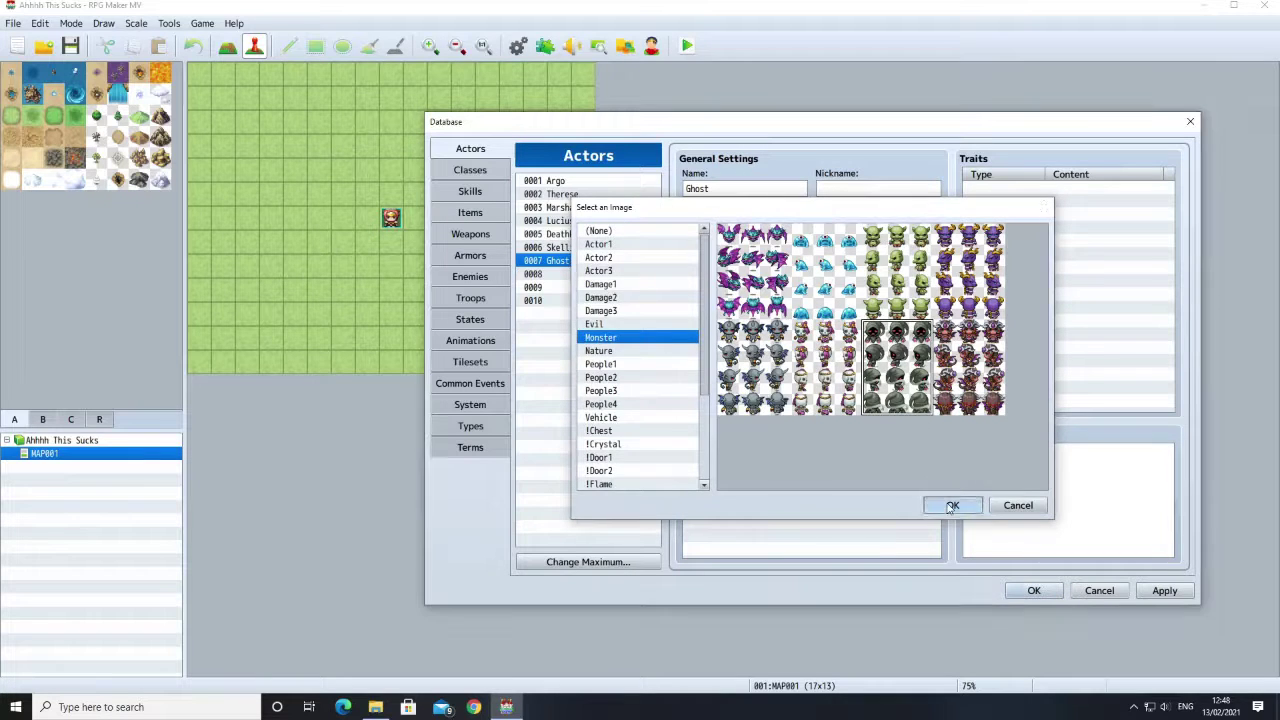
Step: Preview the side-view battlers Actor2_1, Actor2_7, Actor3_6 and Actor3_7 for Ghost without assigning any
{"action": "double_click", "coordinate": [862, 370]}
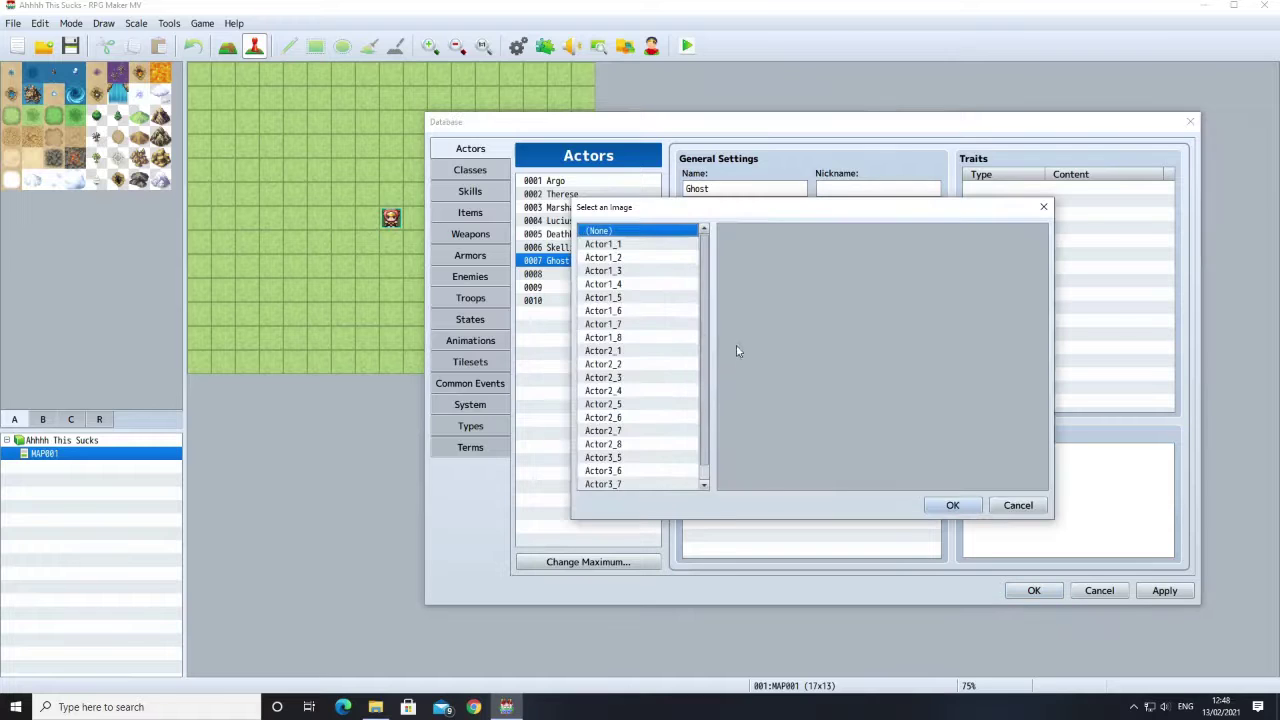
{"action": "left_click", "coordinate": [627, 351]}
{"action": "scroll", "coordinate": [622, 388], "scroll_direction": "down", "scroll_amount": 1}
{"action": "left_click", "coordinate": [616, 417]}
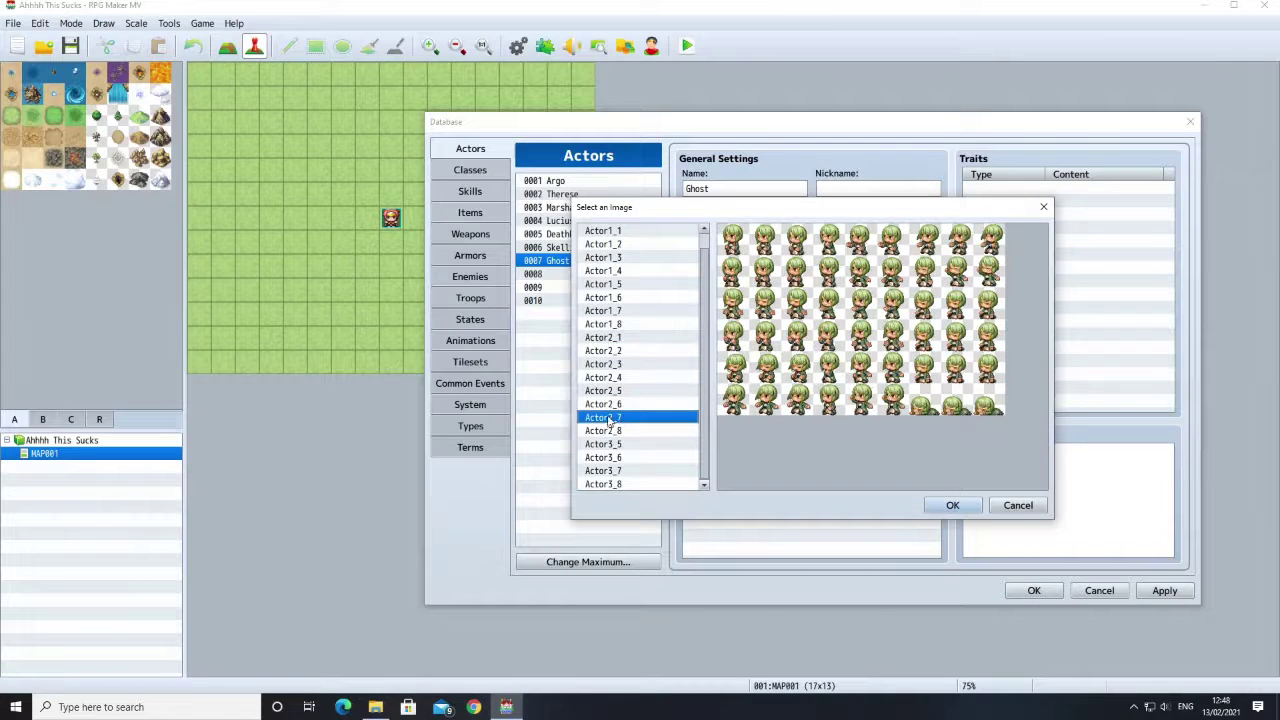
{"action": "left_click", "coordinate": [616, 457]}
{"action": "left_click", "coordinate": [616, 470]}
{"action": "left_click", "coordinate": [1015, 505]}
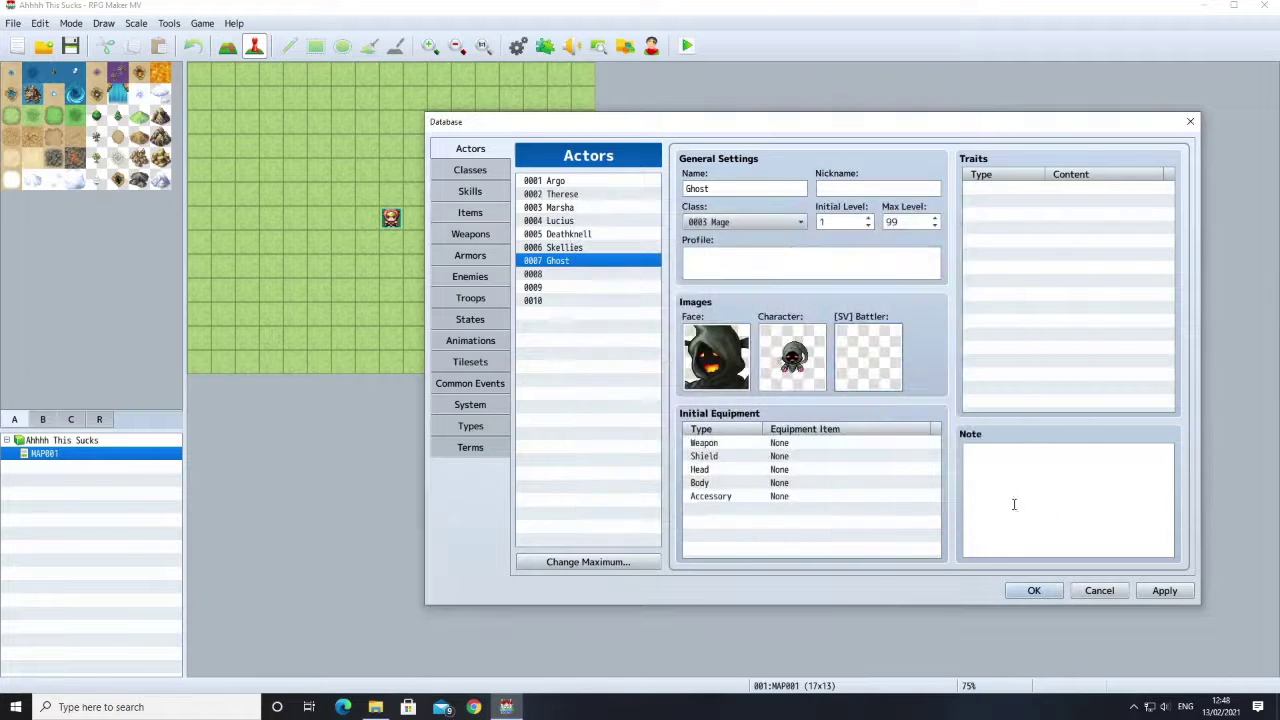
Step: Name the empty actor 0008 Dragon and set its class to 0003 Mage
{"action": "left_click", "coordinate": [560, 274]}
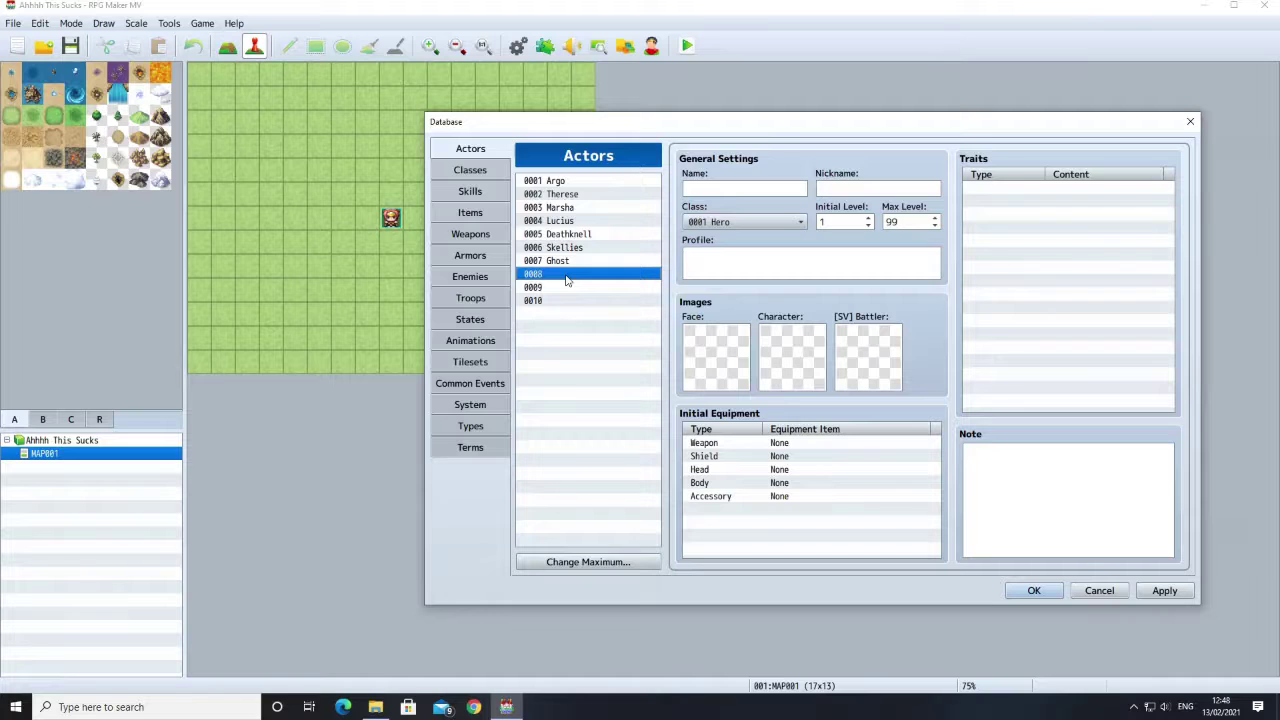
{"action": "left_click", "coordinate": [705, 191]}
{"action": "type", "text": "Dragon"}
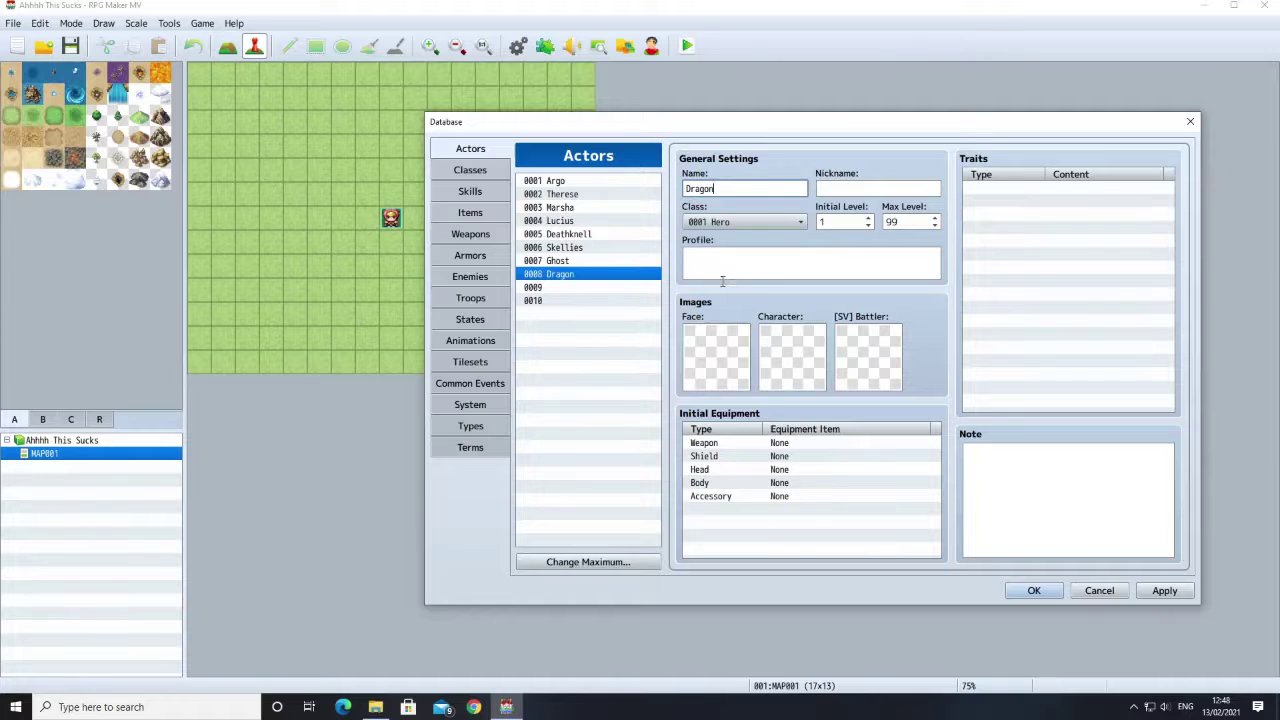
{"action": "left_click", "coordinate": [750, 222]}
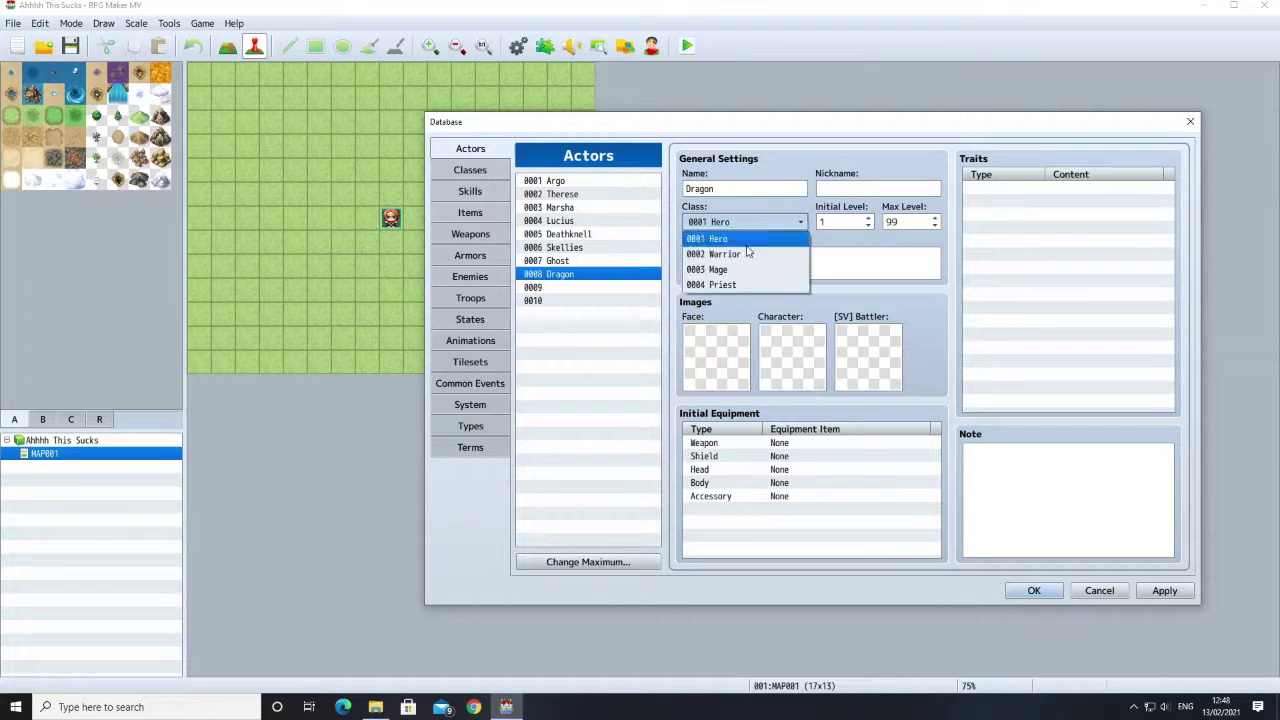
{"action": "left_click", "coordinate": [743, 268]}
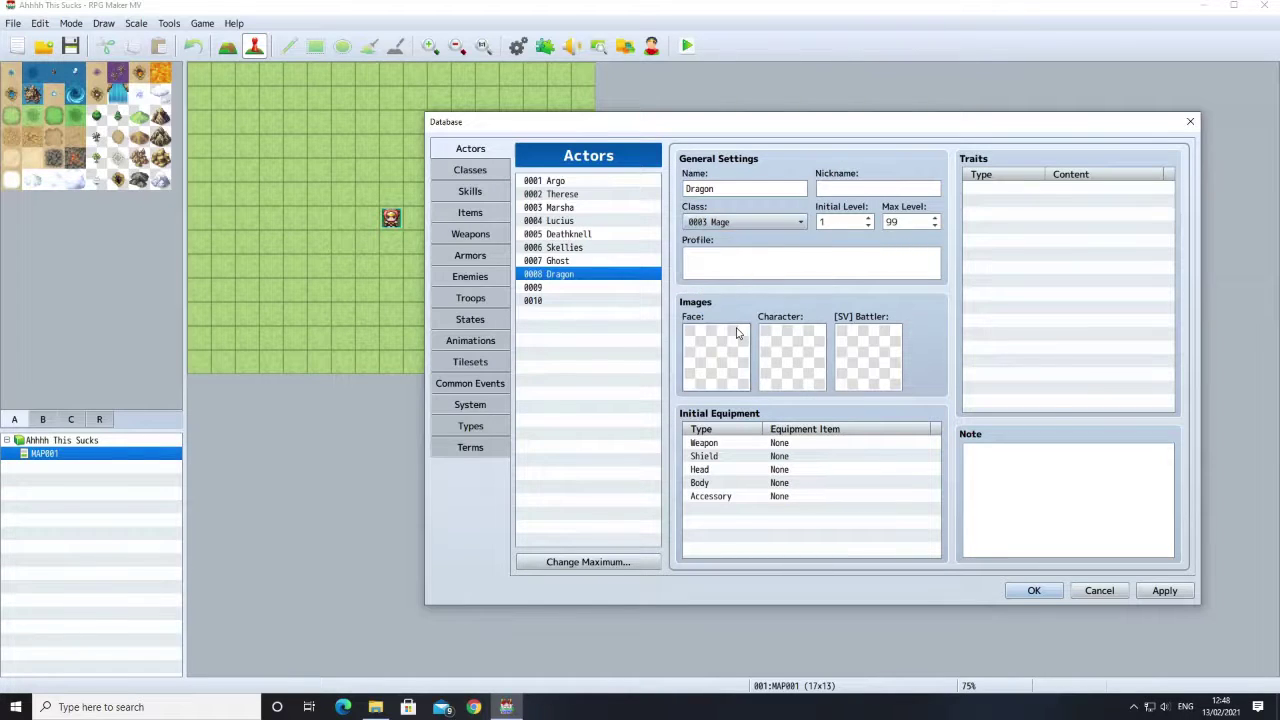
Step: Look through the Nature, Evil and People face sets, and give Dragon the purple horned face from the Monster set
{"action": "double_click", "coordinate": [736, 328]}
{"action": "left_click", "coordinate": [598, 311]}
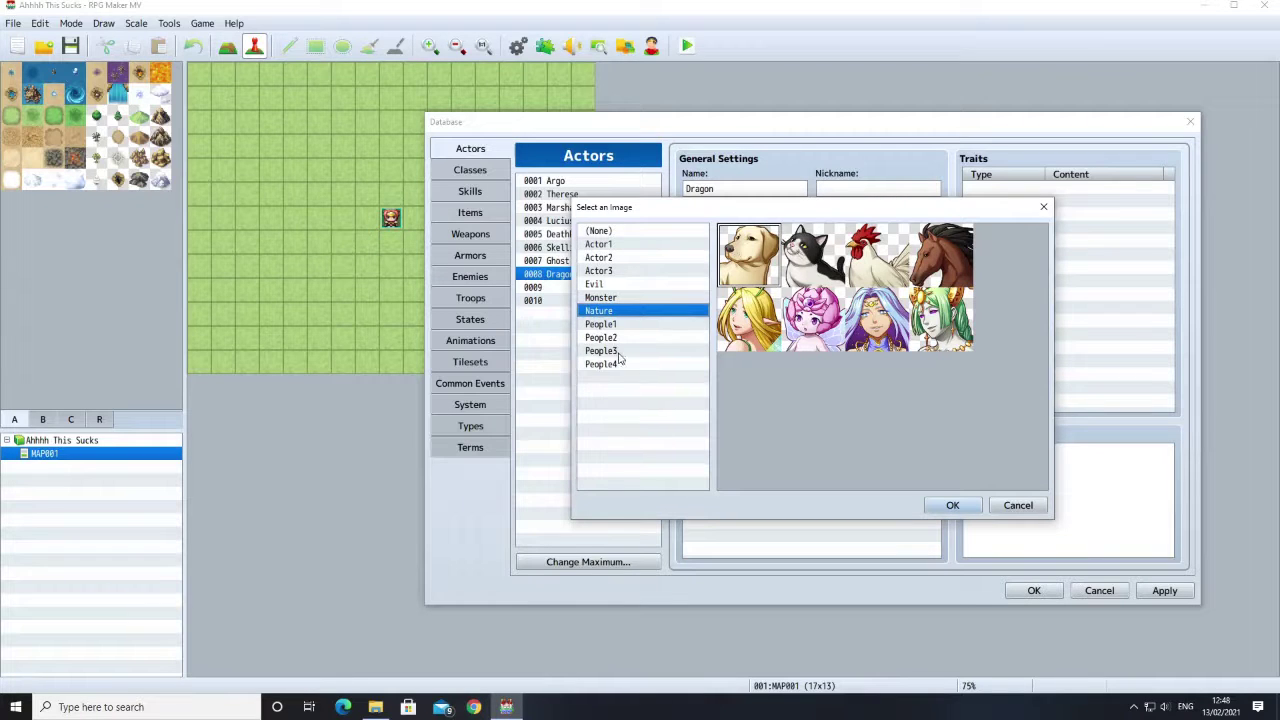
{"action": "left_click", "coordinate": [599, 297]}
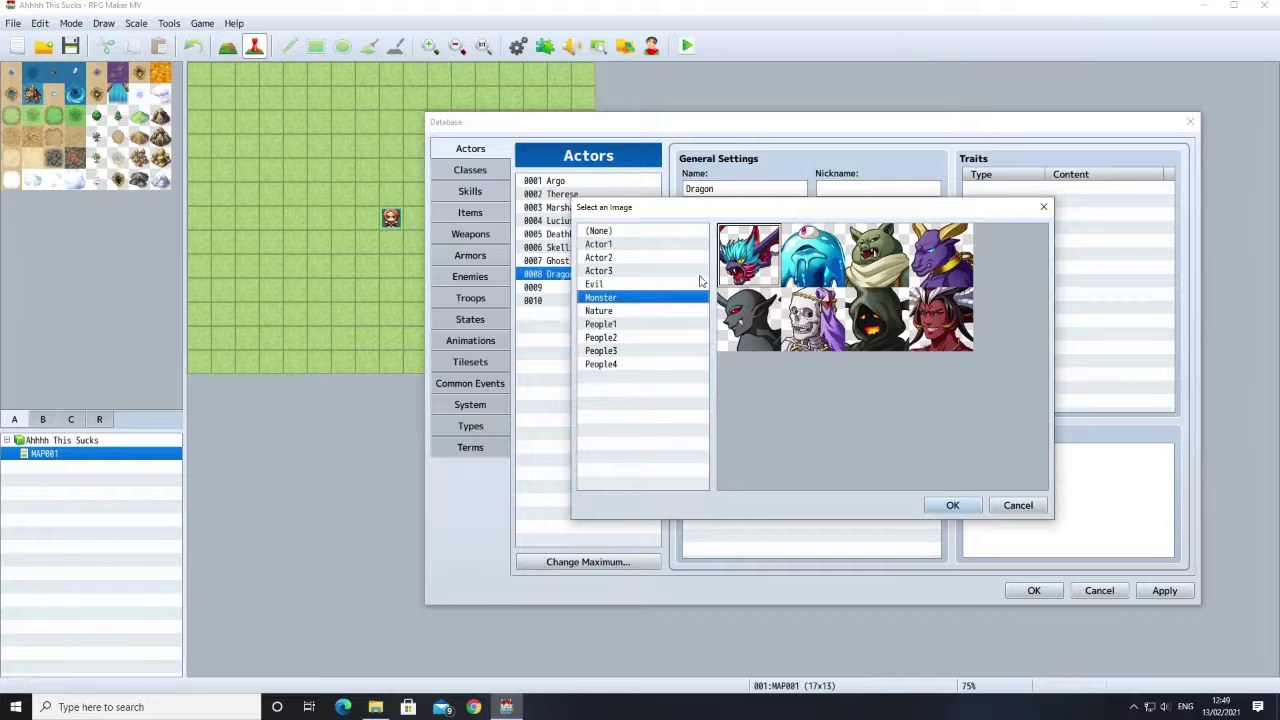
{"action": "left_click", "coordinate": [616, 285]}
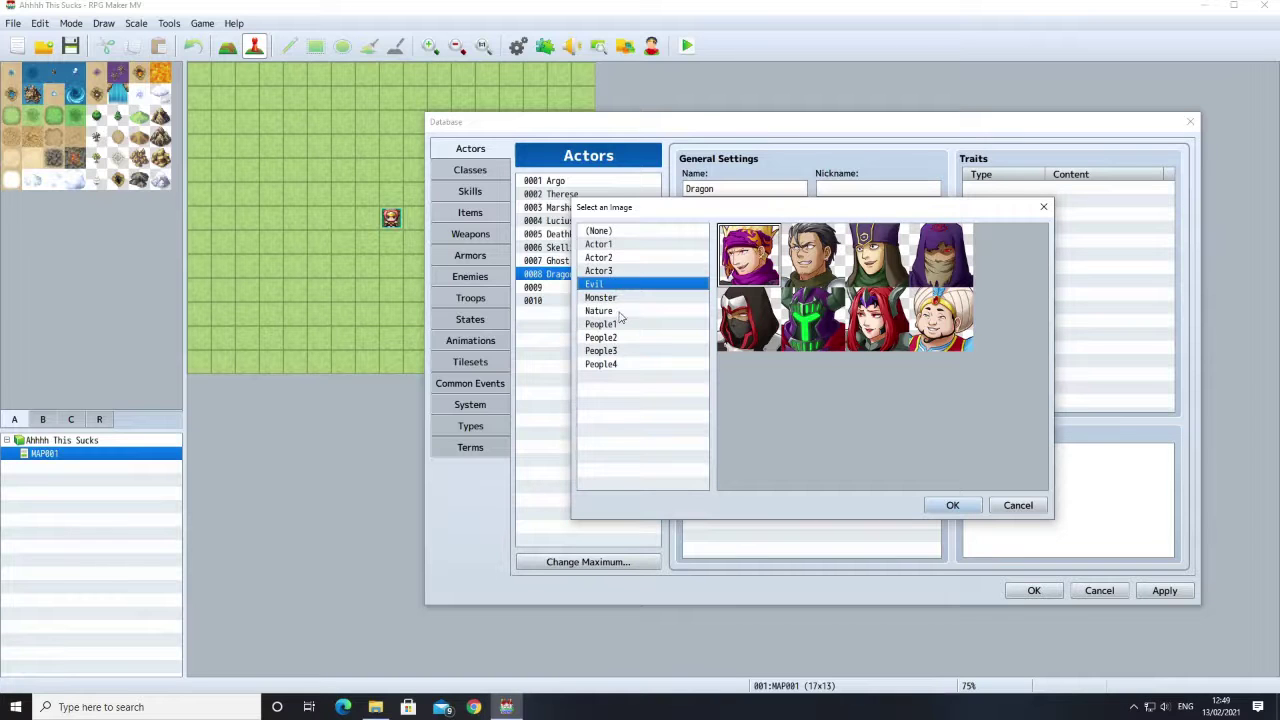
{"action": "left_click", "coordinate": [617, 364]}
{"action": "left_click", "coordinate": [612, 352]}
{"action": "left_click", "coordinate": [606, 338]}
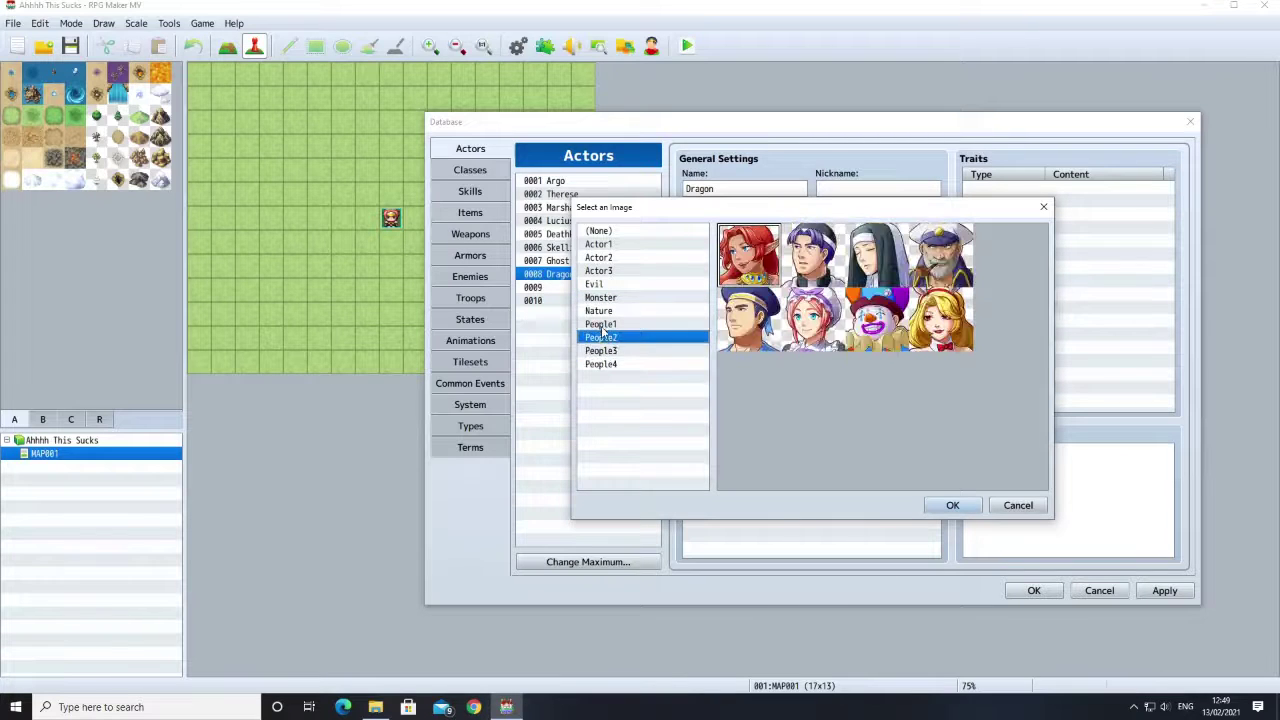
{"action": "left_click", "coordinate": [603, 324]}
{"action": "left_click", "coordinate": [600, 314]}
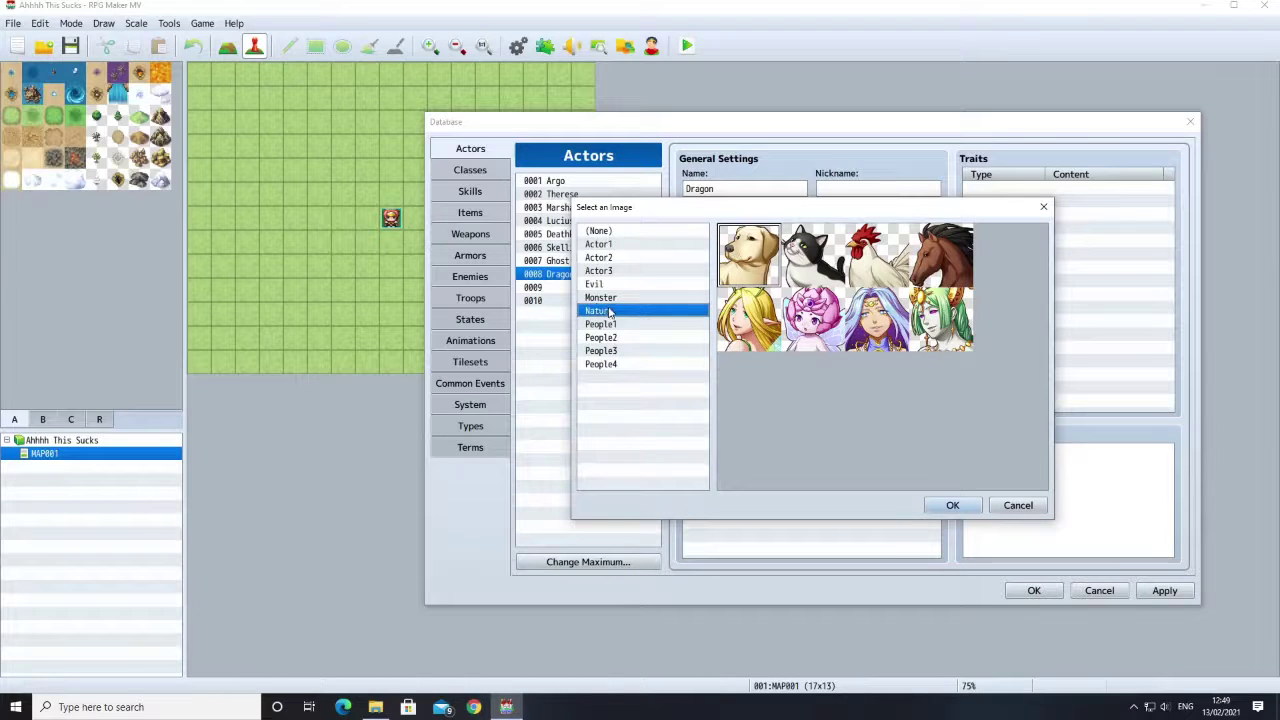
{"action": "left_click", "coordinate": [604, 299]}
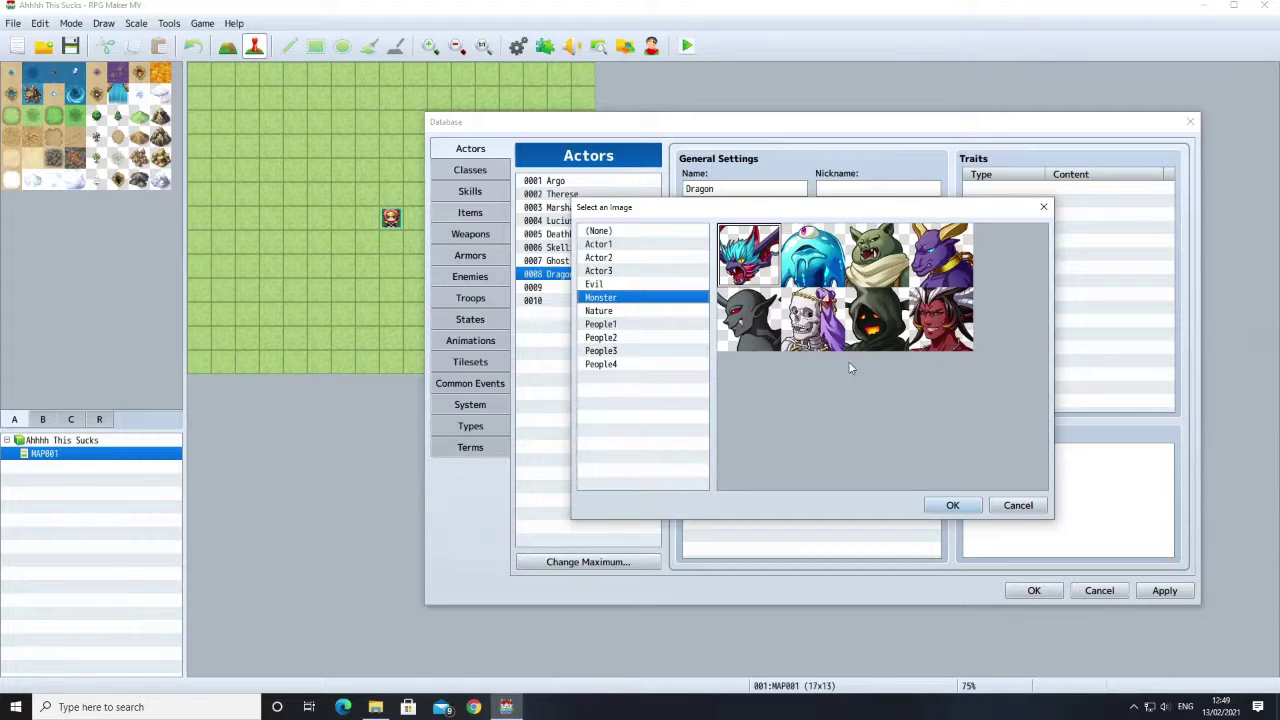
{"action": "left_click", "coordinate": [942, 260]}
{"action": "left_click", "coordinate": [932, 508]}
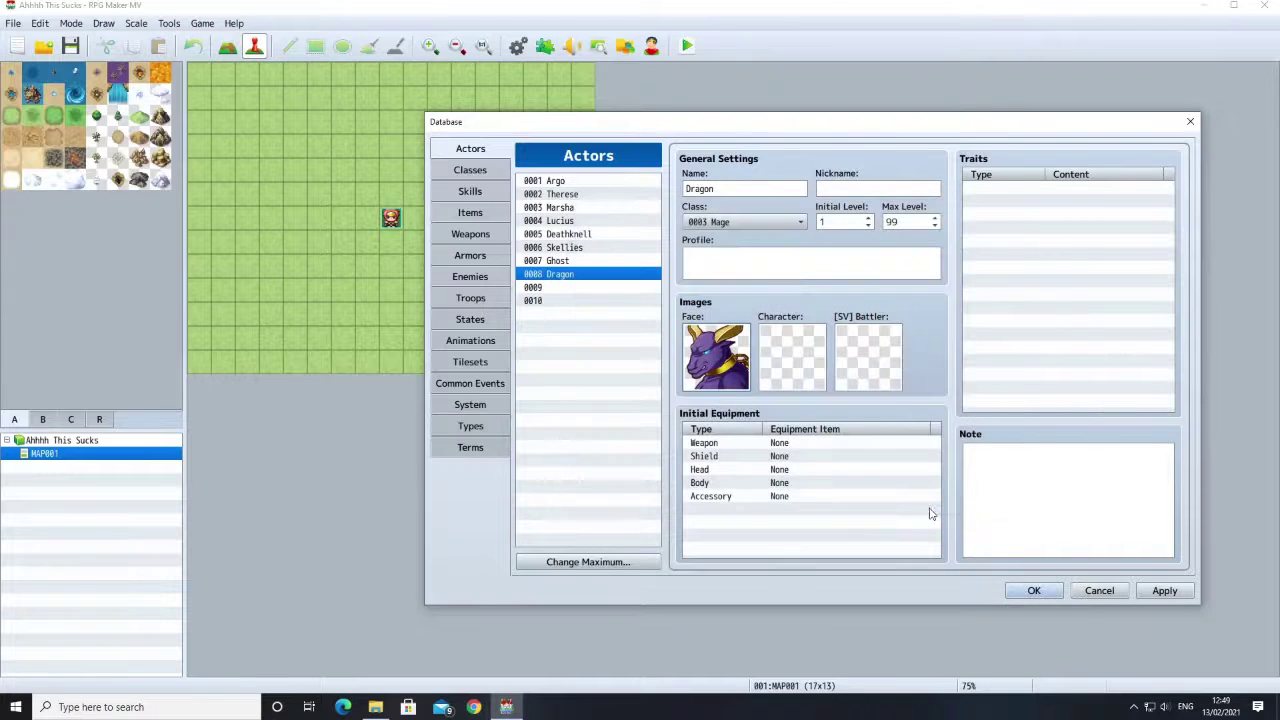
Step: Assign the purple horned walking sprite from the Monster set as Dragon's character image
{"action": "double_click", "coordinate": [777, 373]}
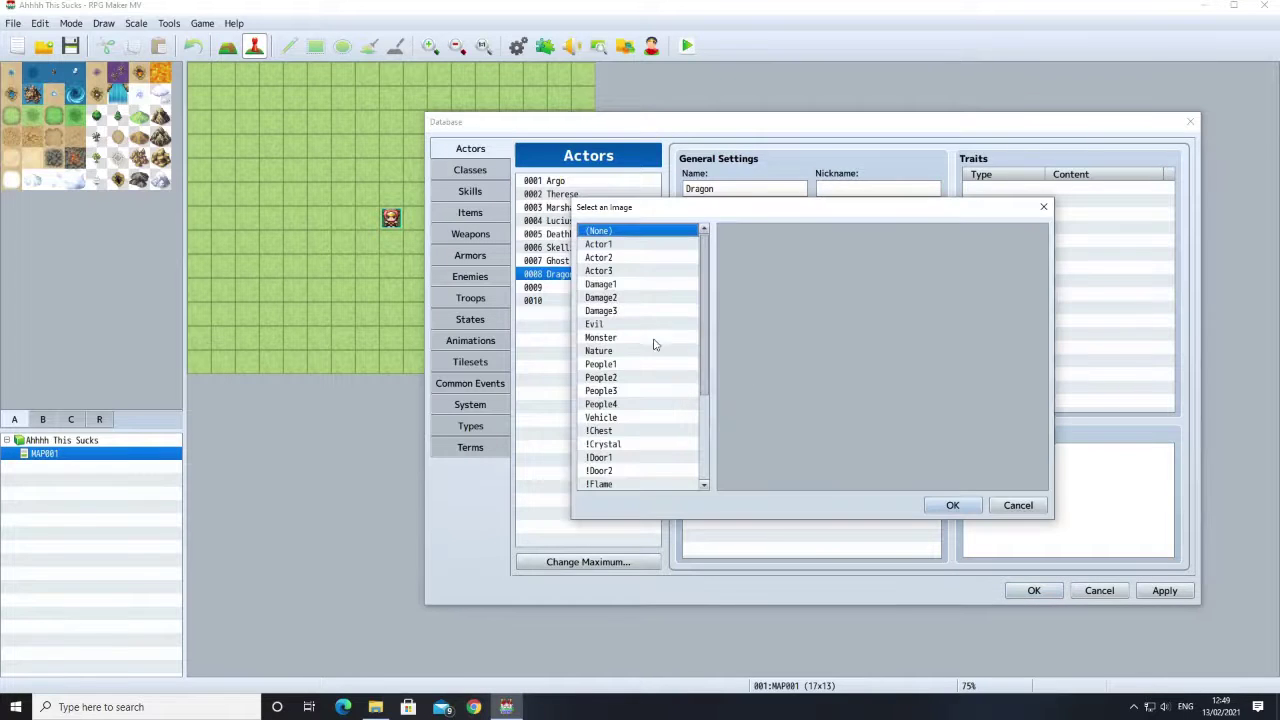
{"action": "left_click", "coordinate": [600, 338]}
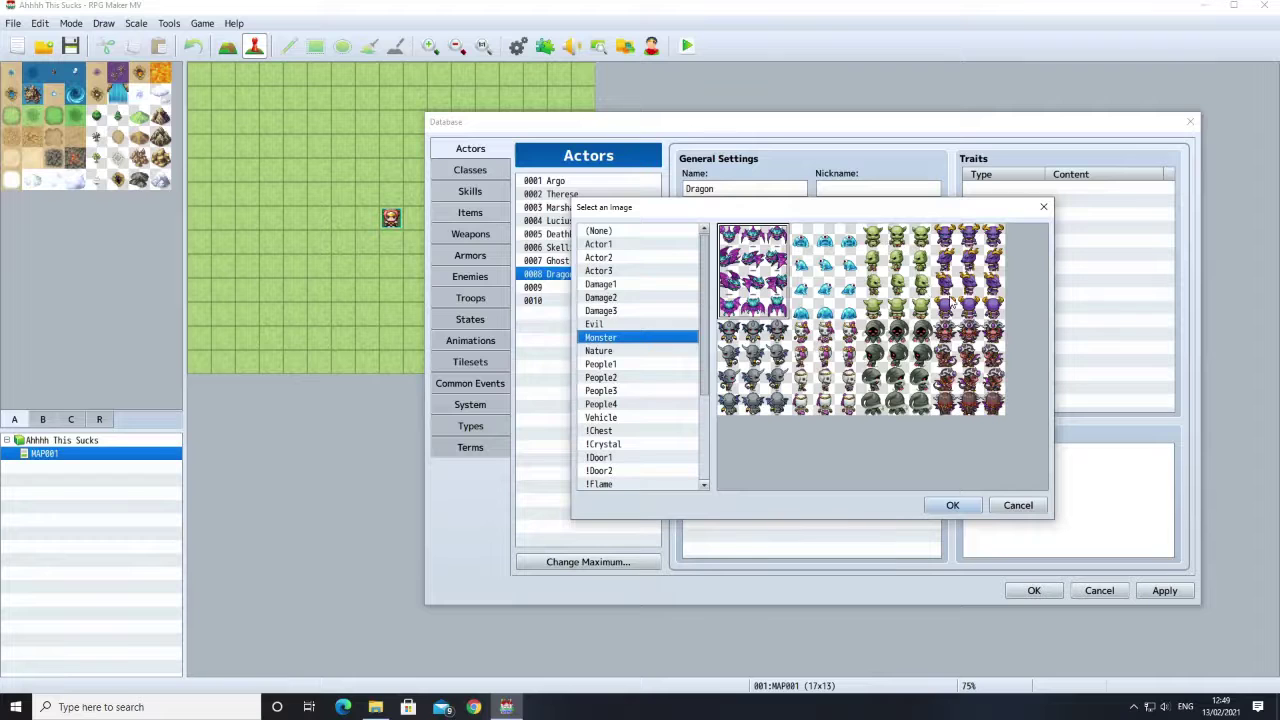
{"action": "left_click", "coordinate": [948, 303]}
{"action": "left_click", "coordinate": [960, 502]}
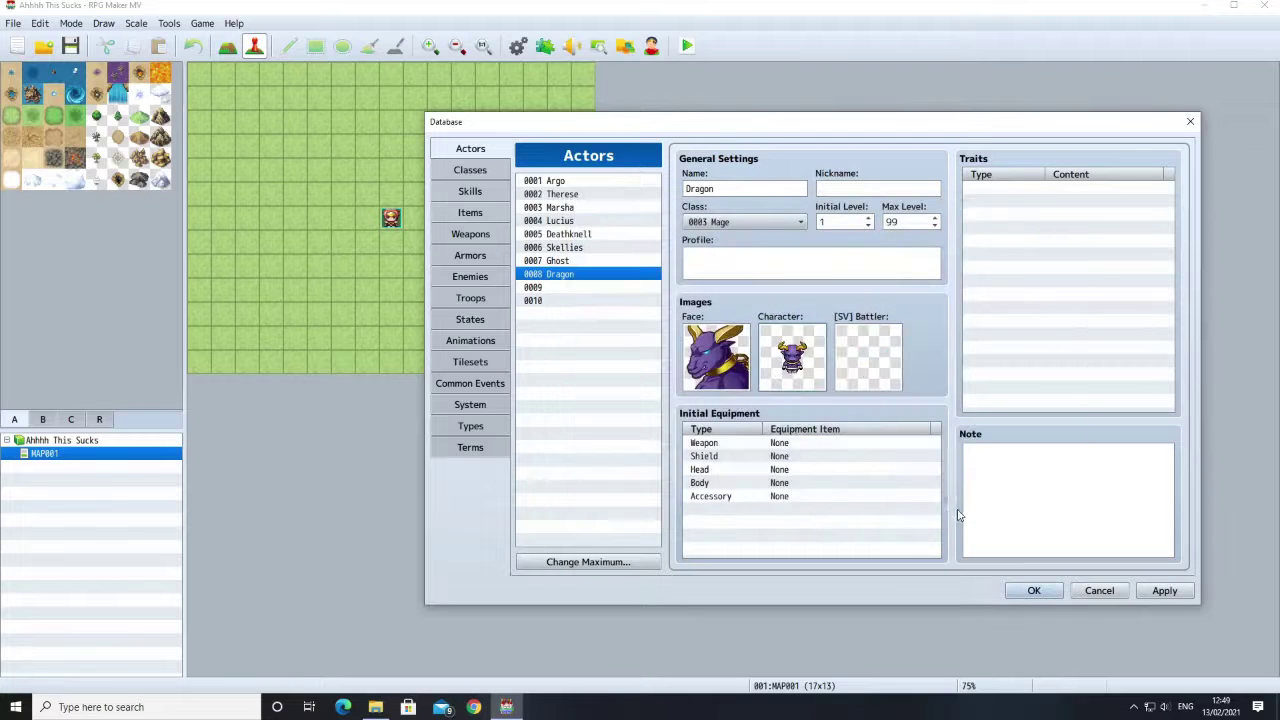
Step: Preview the side-view battler Actor3_6 for Dragon without assigning it
{"action": "double_click", "coordinate": [848, 388]}
{"action": "scroll", "coordinate": [613, 378], "scroll_direction": "down", "scroll_amount": 1}
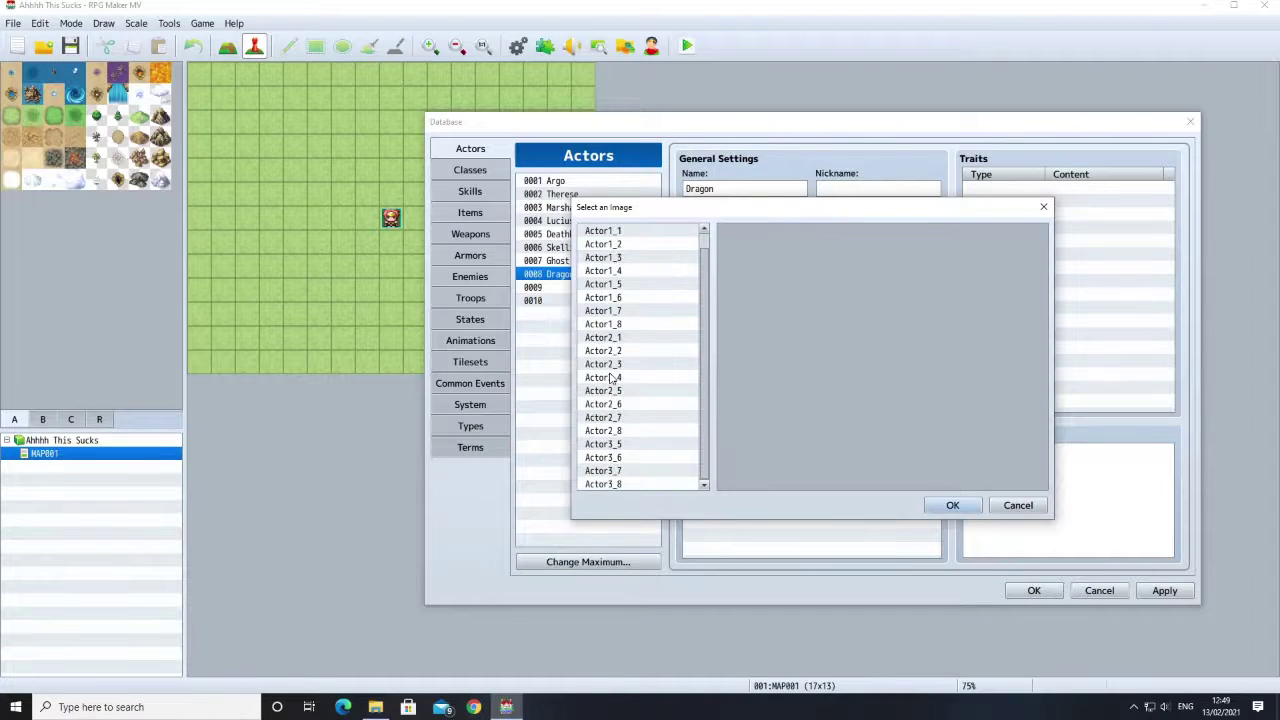
{"action": "left_click", "coordinate": [610, 458]}
{"action": "left_click", "coordinate": [1010, 505]}
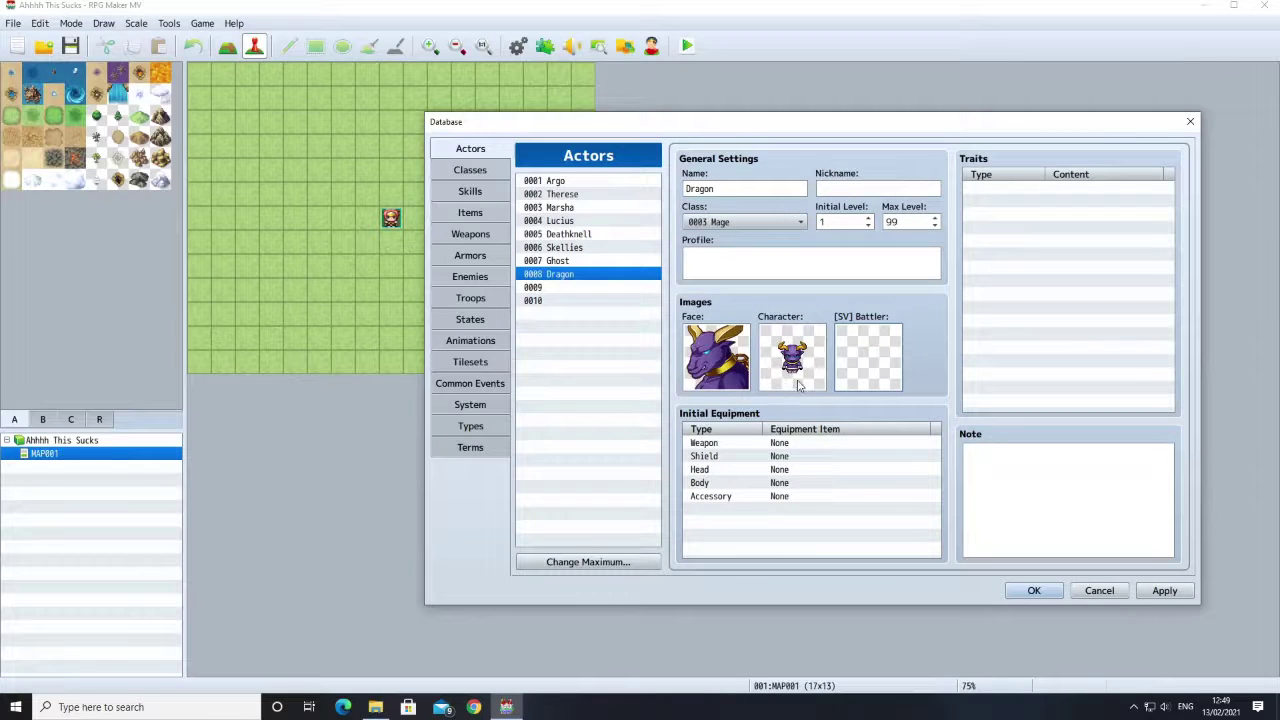
Step: Rename actor 0008 from Dragon to MinoDude
{"action": "left_click", "coordinate": [741, 196]}
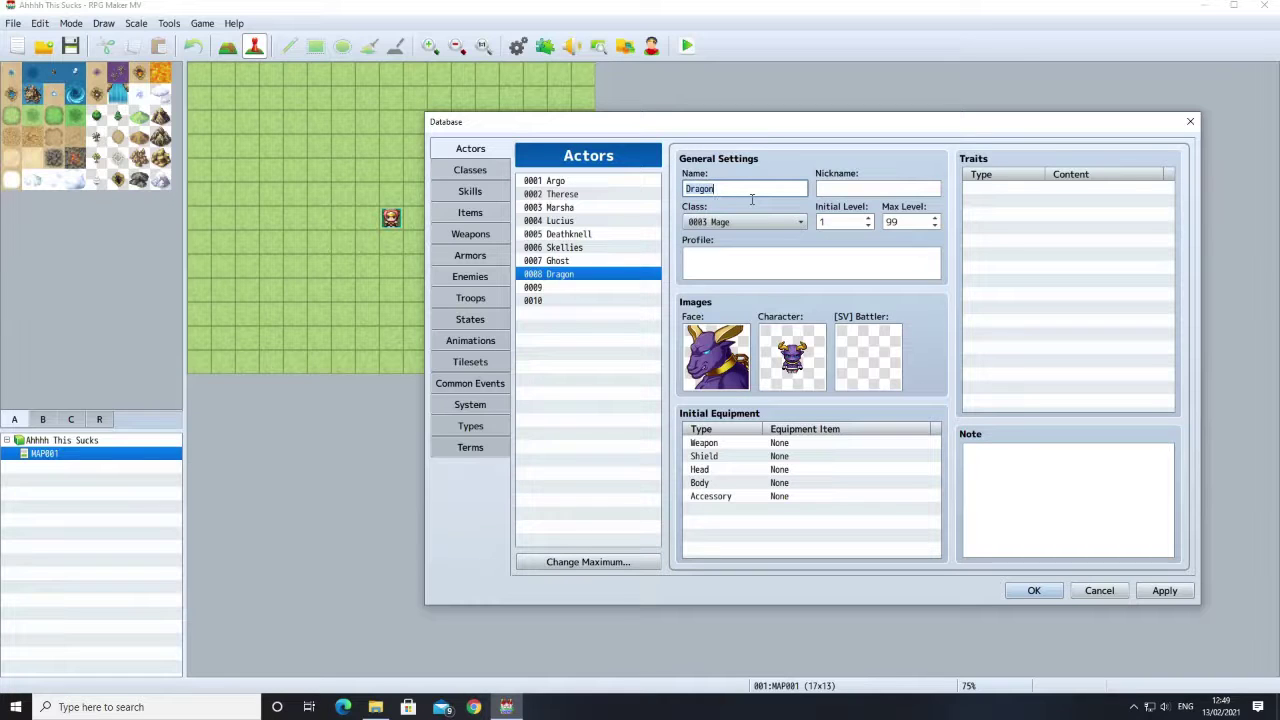
{"action": "key", "text": "BackSpace"}
{"action": "key", "text": "BackSpace"}
{"action": "key", "text": "BackSpace"}
{"action": "key", "text": "BackSpace"}
{"action": "key", "text": "BackSpace"}
{"action": "key", "text": "BackSpace"}
{"action": "type", "text": "min"}
{"action": "type", "text": "oto"}
{"action": "key", "text": "BackSpace"}
{"action": "type", "text": "M"}
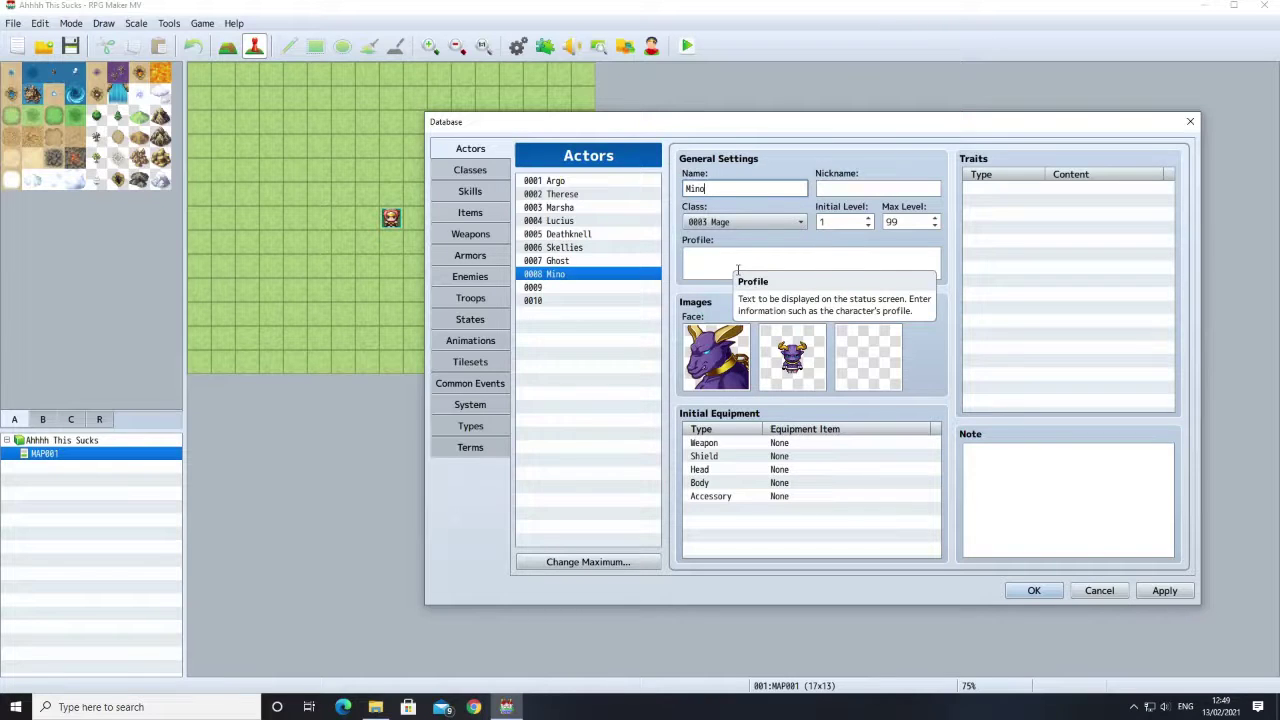
{"action": "type", "text": "Dude"}
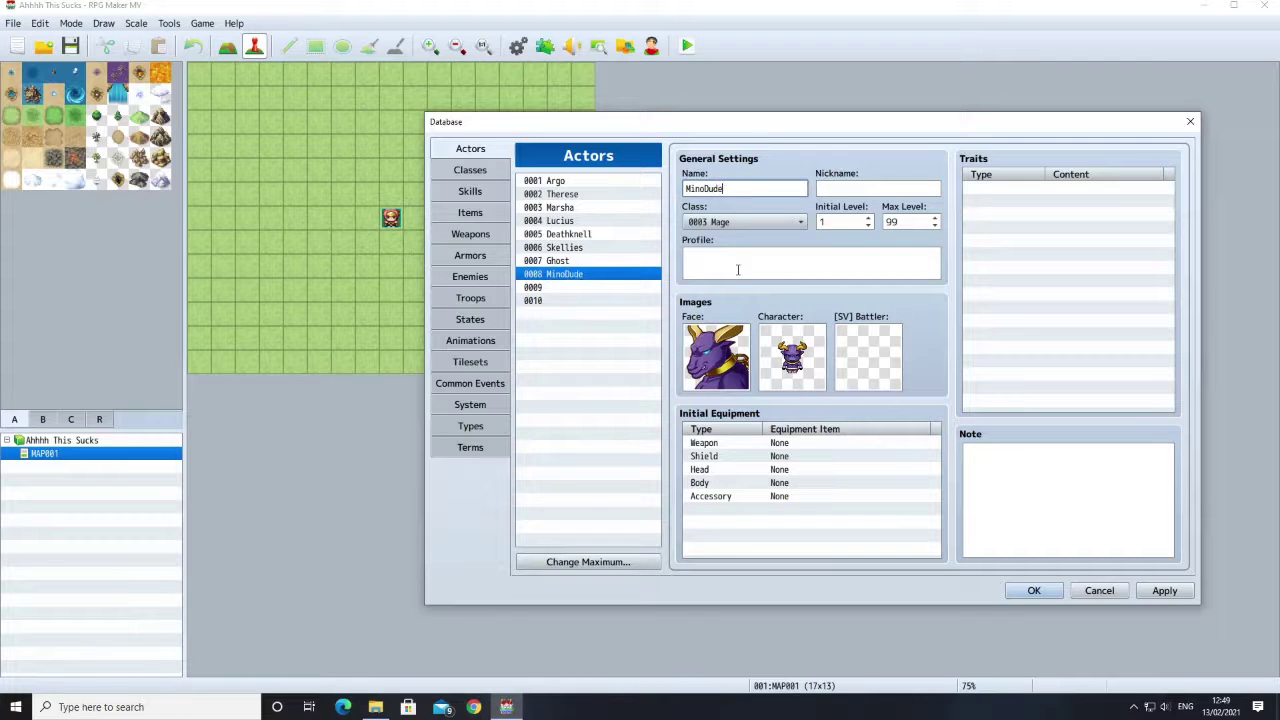
Step: Set MinoDude's class to Warrior
{"action": "left_click", "coordinate": [750, 222]}
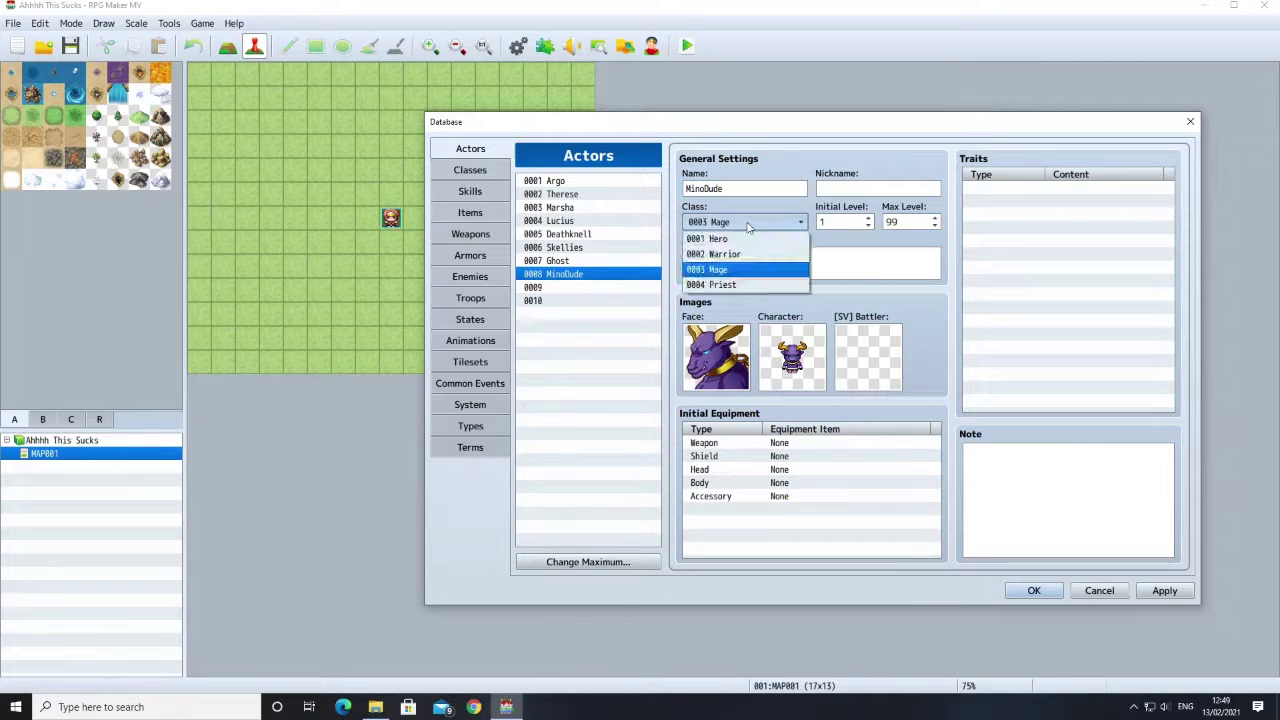
{"action": "left_click", "coordinate": [742, 254]}
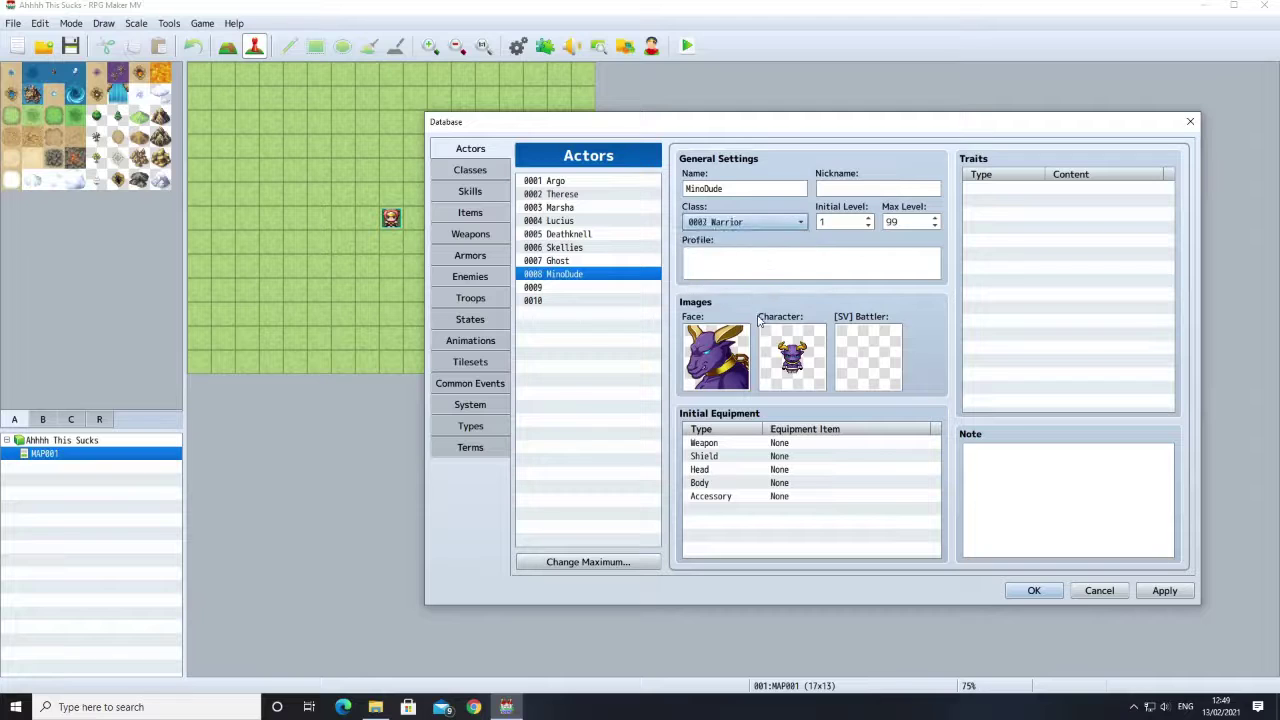
Step: Give the empty actor 0009 the horned helmet face with the green visor from the Evil set
{"action": "left_click", "coordinate": [564, 289]}
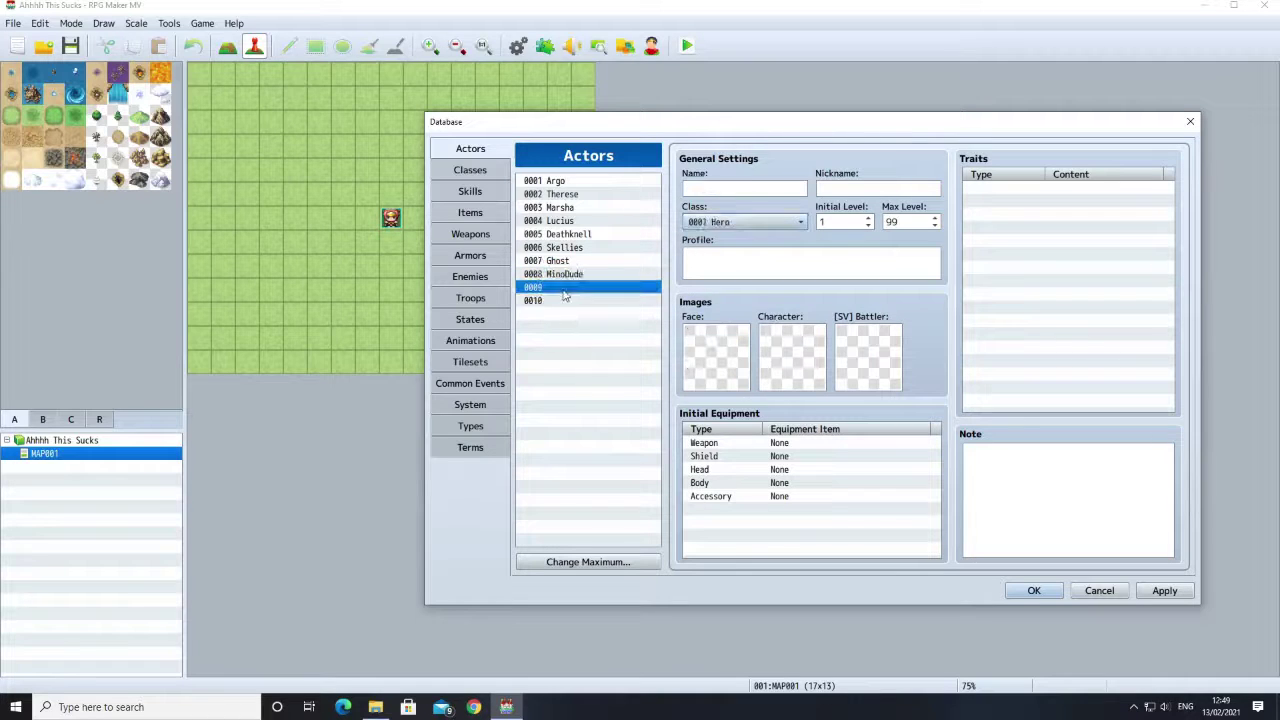
{"action": "double_click", "coordinate": [719, 364]}
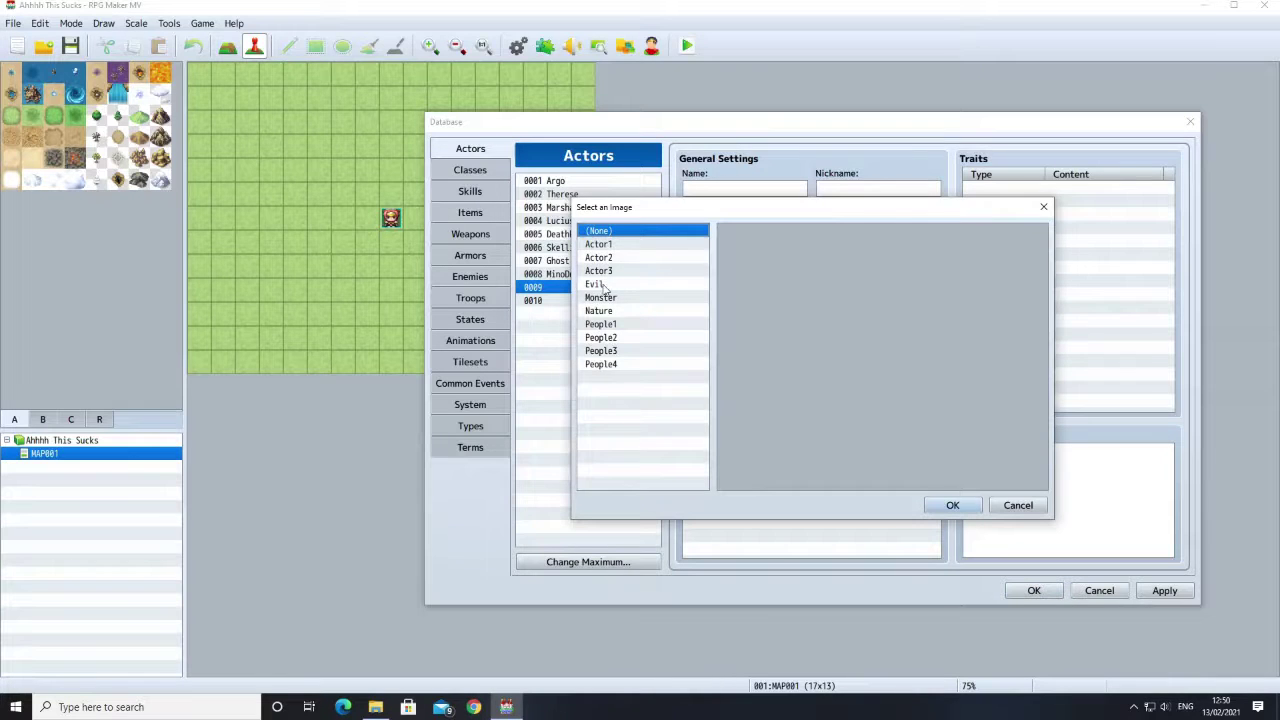
{"action": "left_click", "coordinate": [606, 285]}
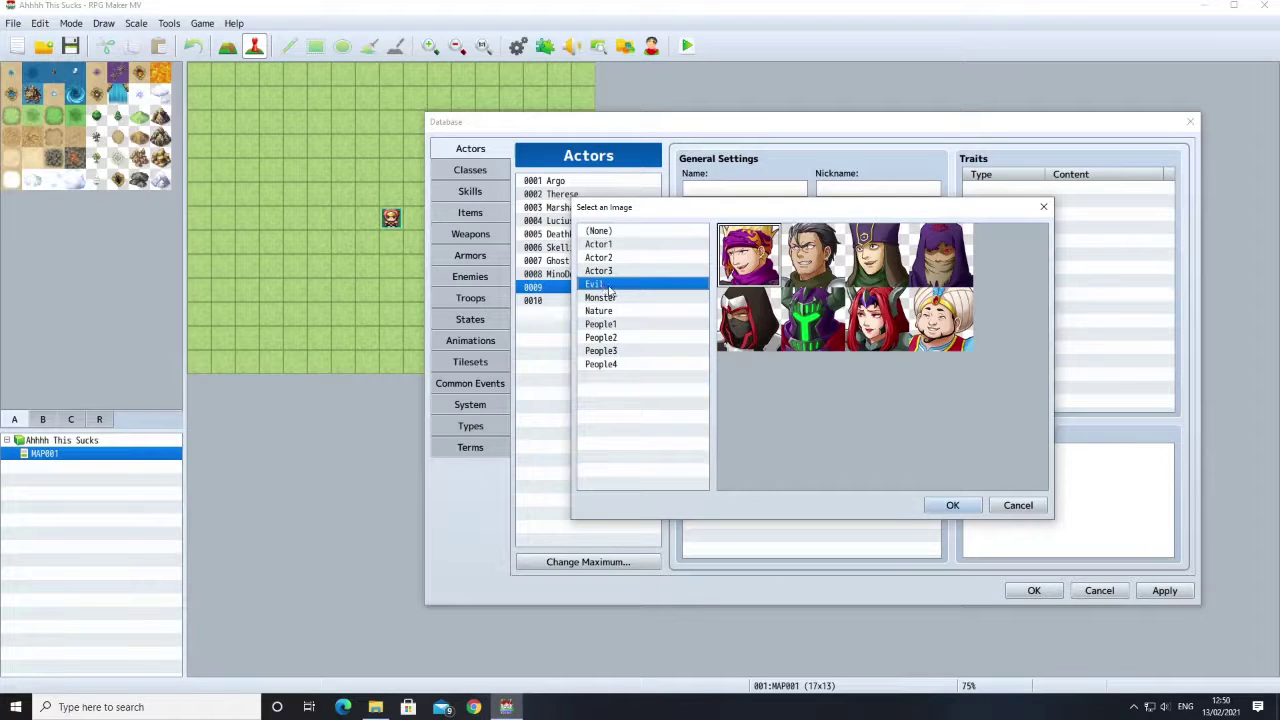
{"action": "left_click", "coordinate": [806, 339]}
{"action": "left_click", "coordinate": [952, 505]}
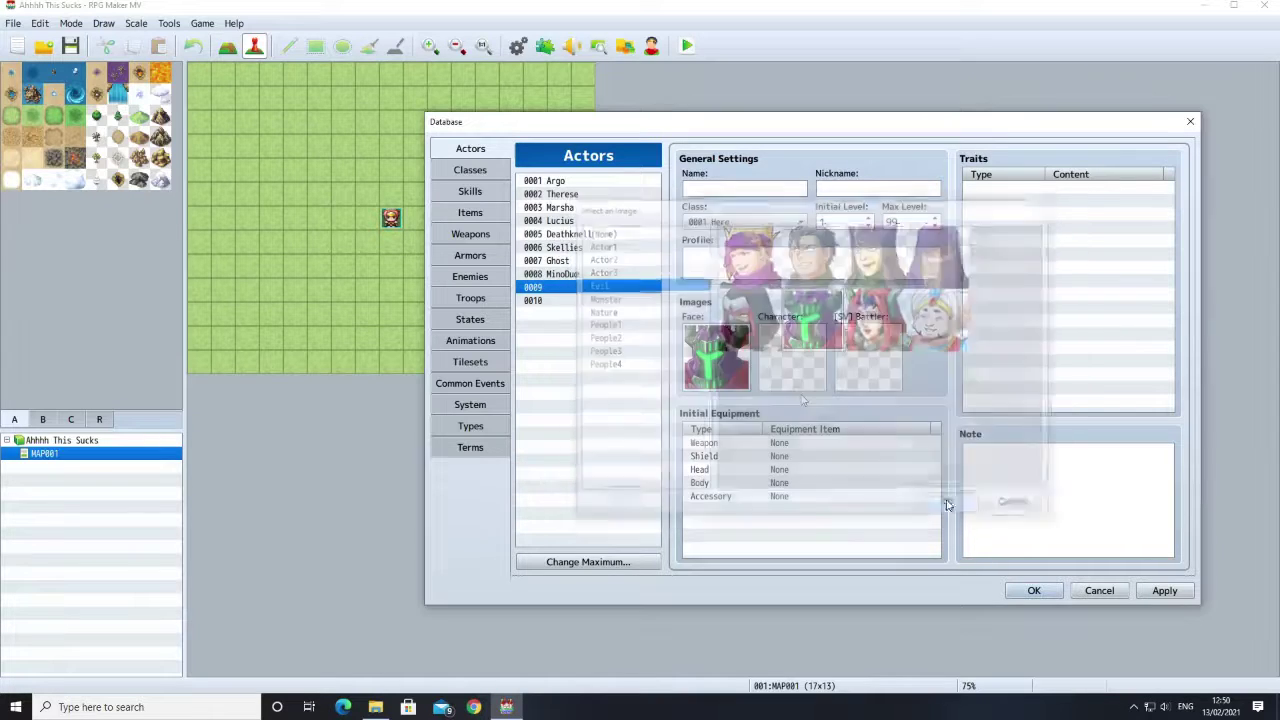
Step: Assign the matching horned-helmet walking sprite from the Evil set as actor 0009's character image, leaving the side-view battler unassigned
{"action": "double_click", "coordinate": [788, 349]}
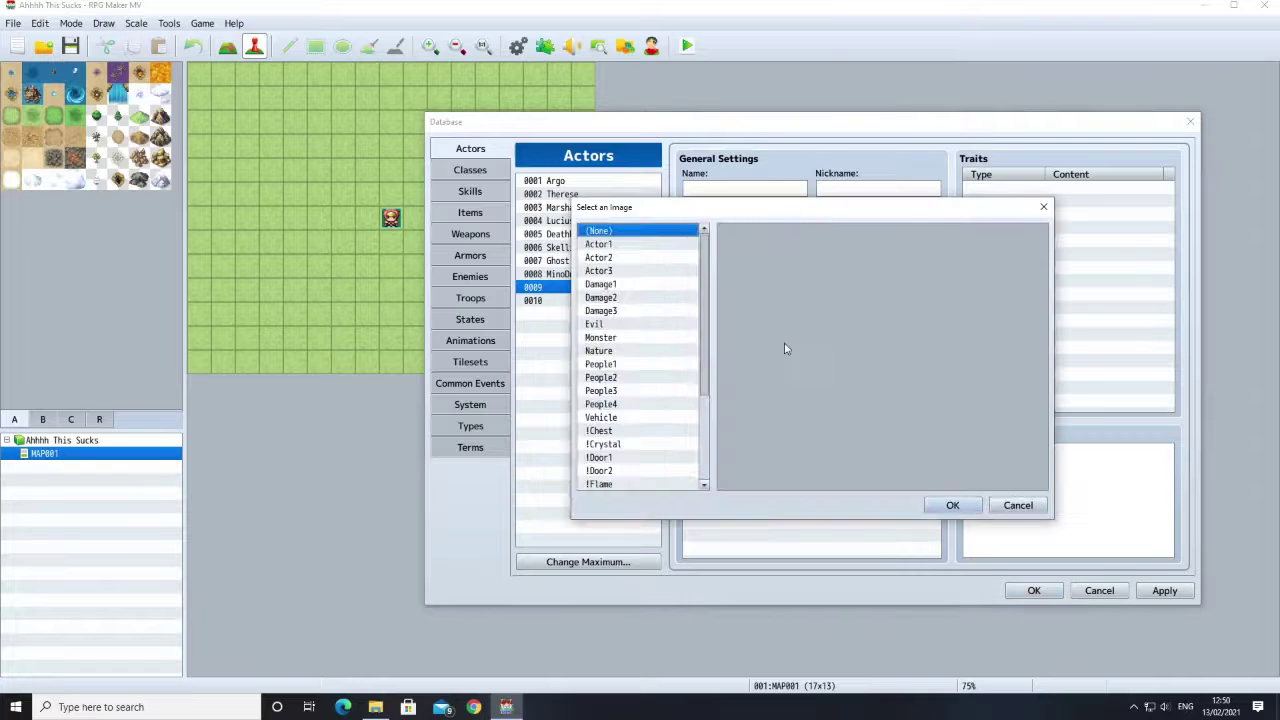
{"action": "left_click", "coordinate": [617, 325]}
{"action": "double_click", "coordinate": [816, 355]}
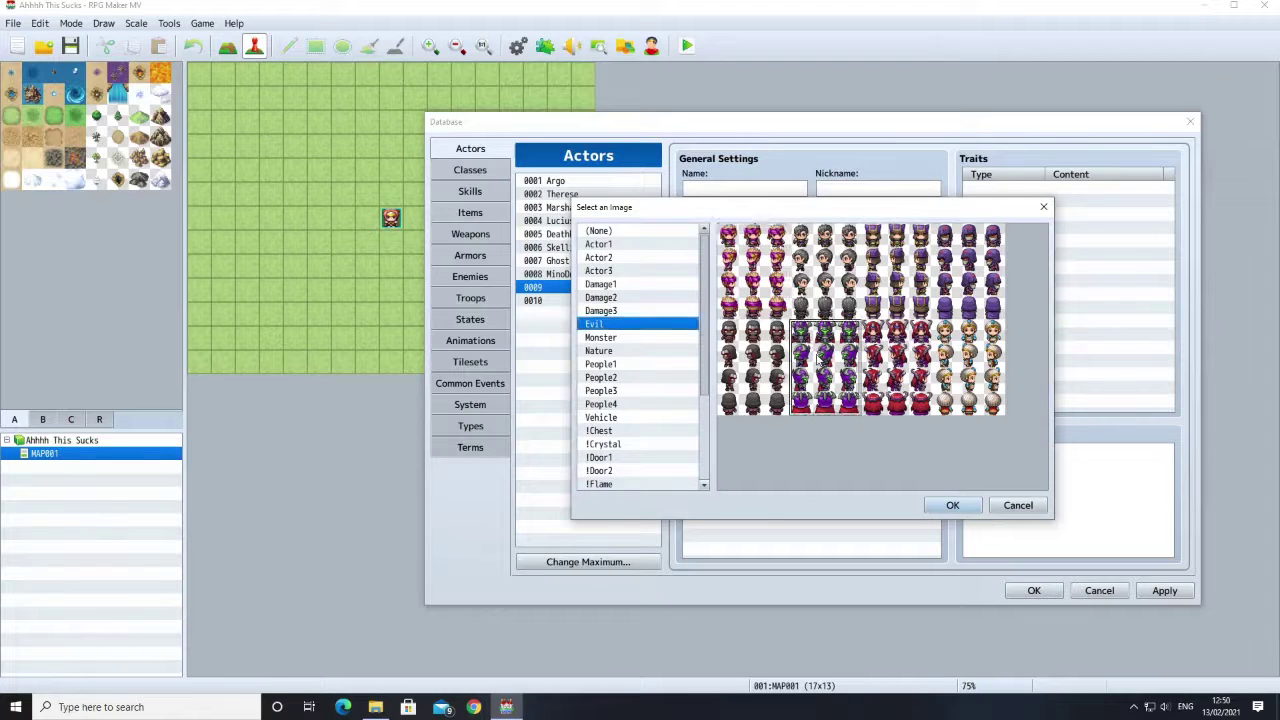
{"action": "double_click", "coordinate": [858, 352]}
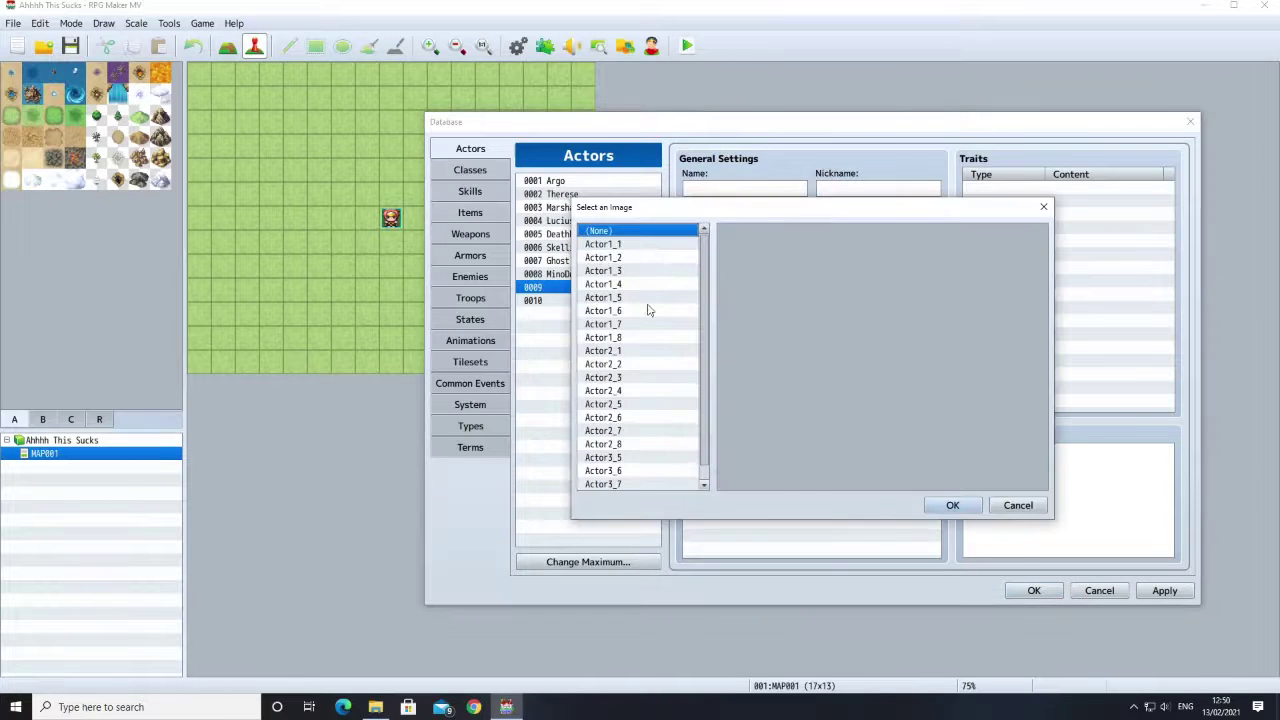
{"action": "left_click", "coordinate": [1018, 505]}
Step: Name actor 0009 Boss and set its class to Warrior
{"action": "left_click", "coordinate": [709, 189]}
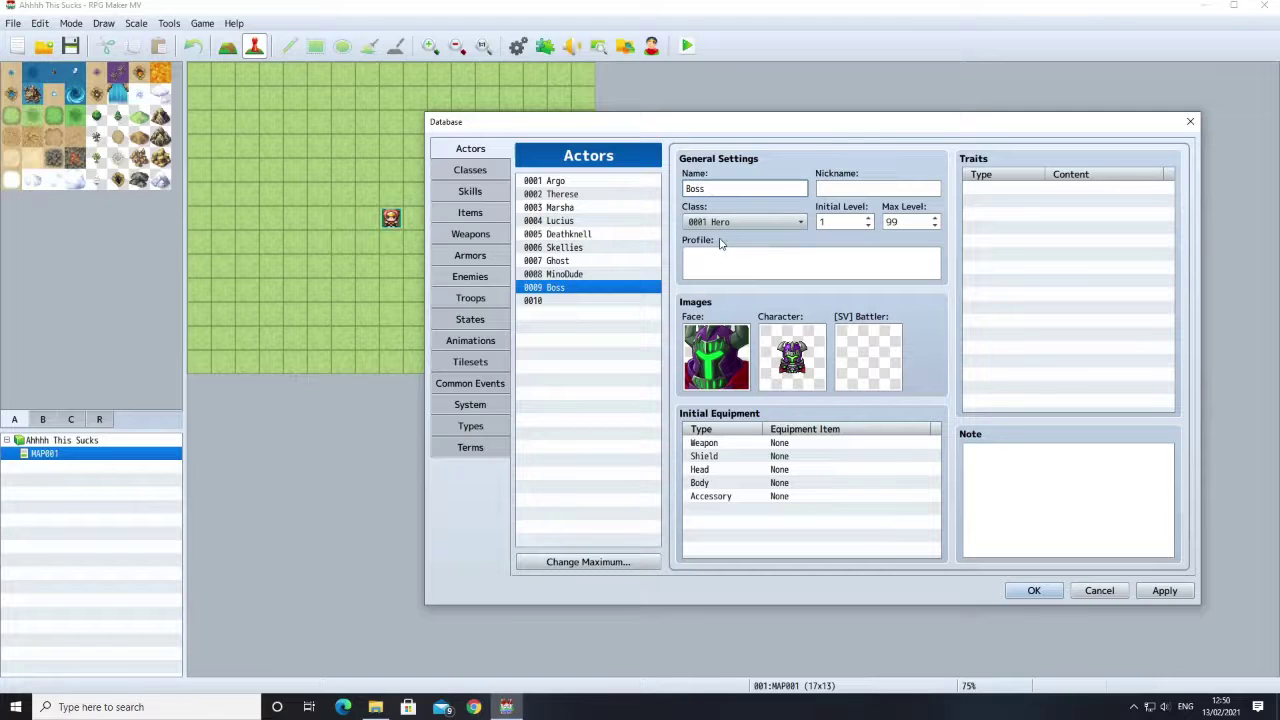
{"action": "left_click", "coordinate": [722, 222]}
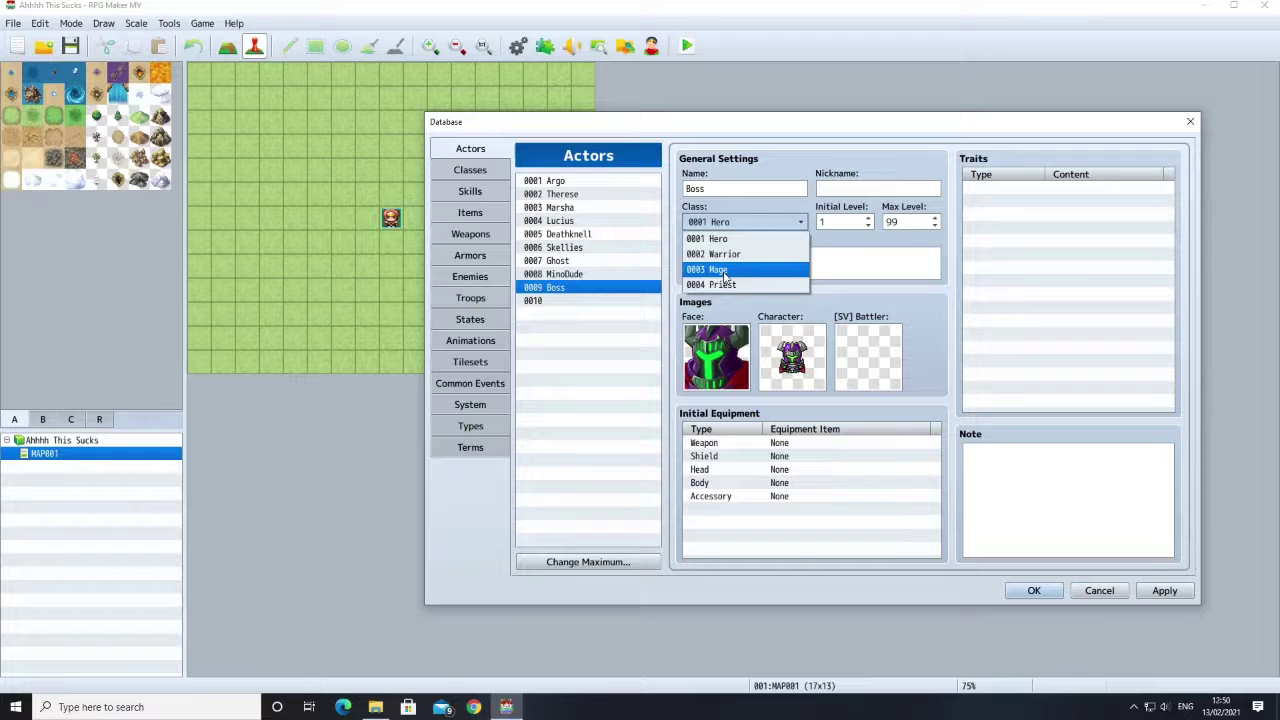
{"action": "left_click", "coordinate": [720, 254]}
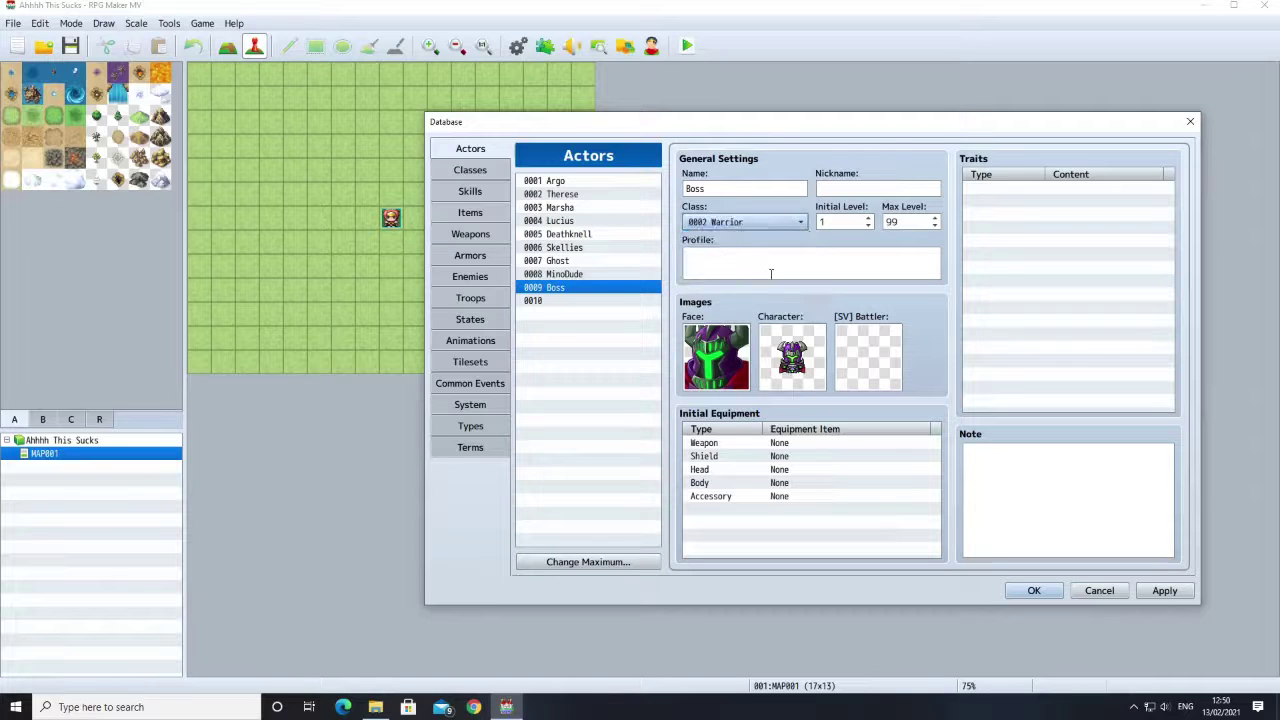
Step: Set the maximum number of actors to 9, removing the empty actor 0010
{"action": "left_click", "coordinate": [564, 304]}
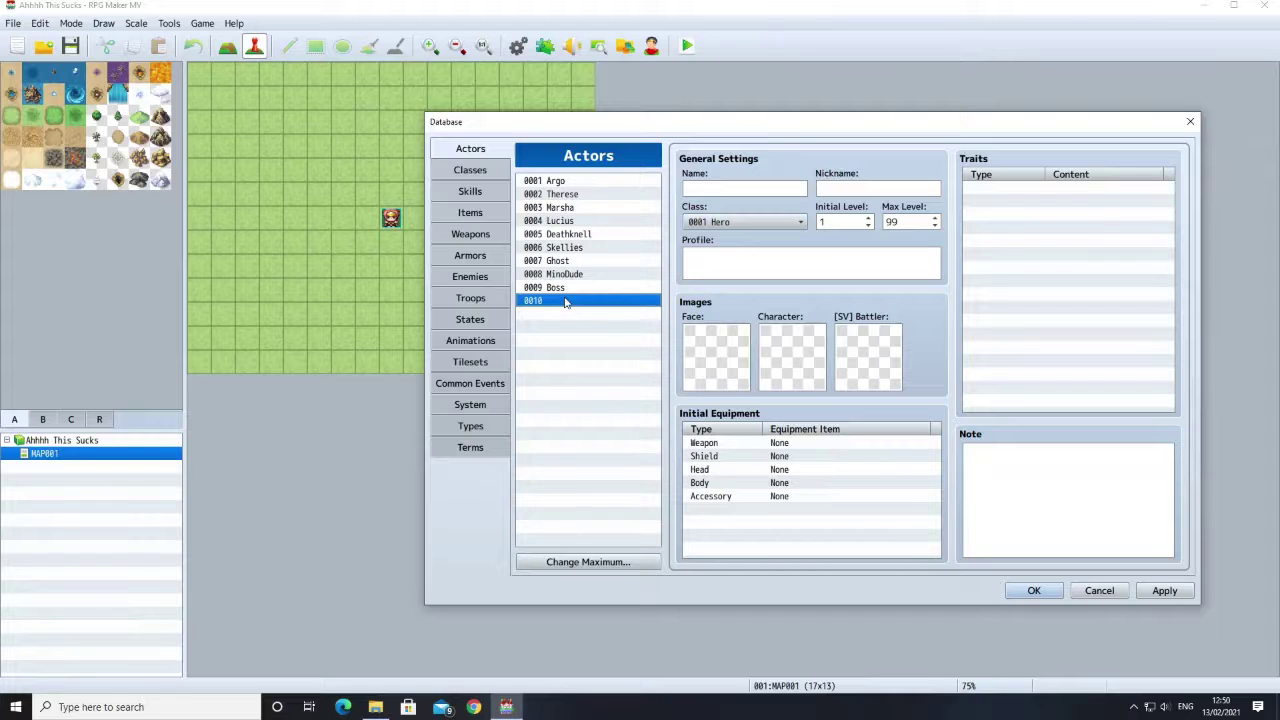
{"action": "left_click", "coordinate": [619, 561]}
{"action": "left_click", "coordinate": [581, 550]}
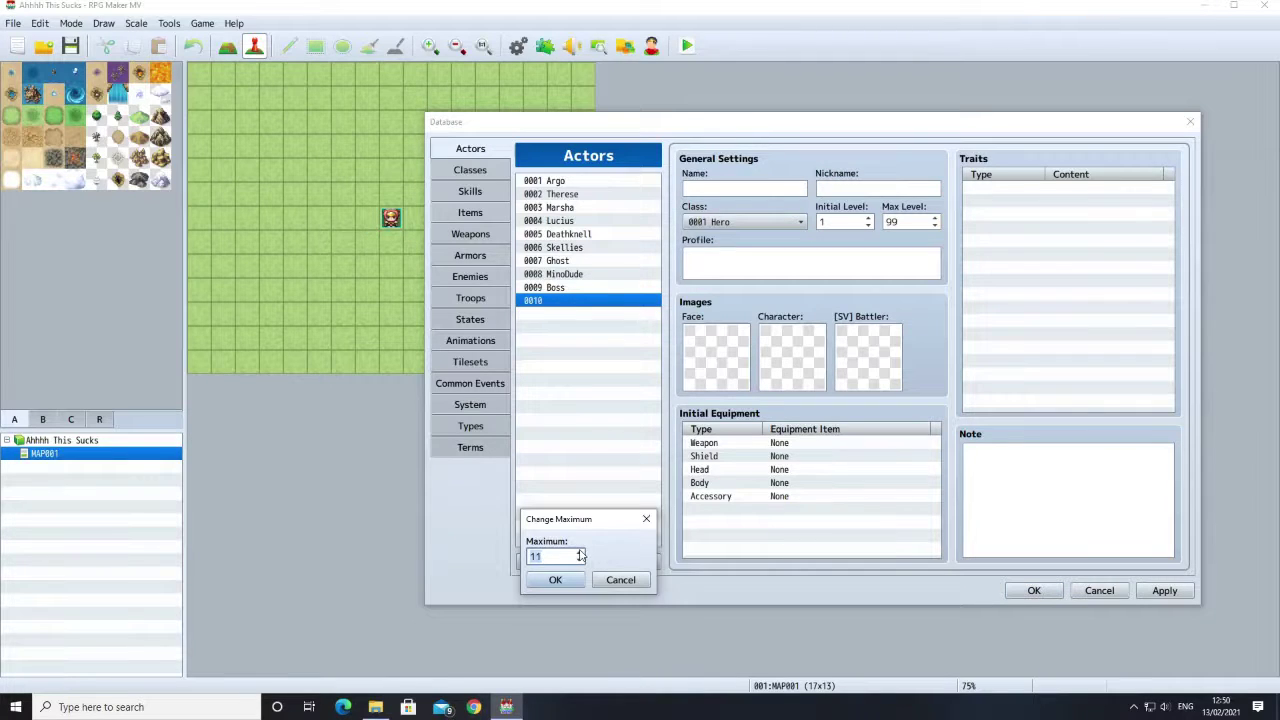
{"action": "left_click", "coordinate": [578, 560]}
{"action": "left_click", "coordinate": [555, 580]}
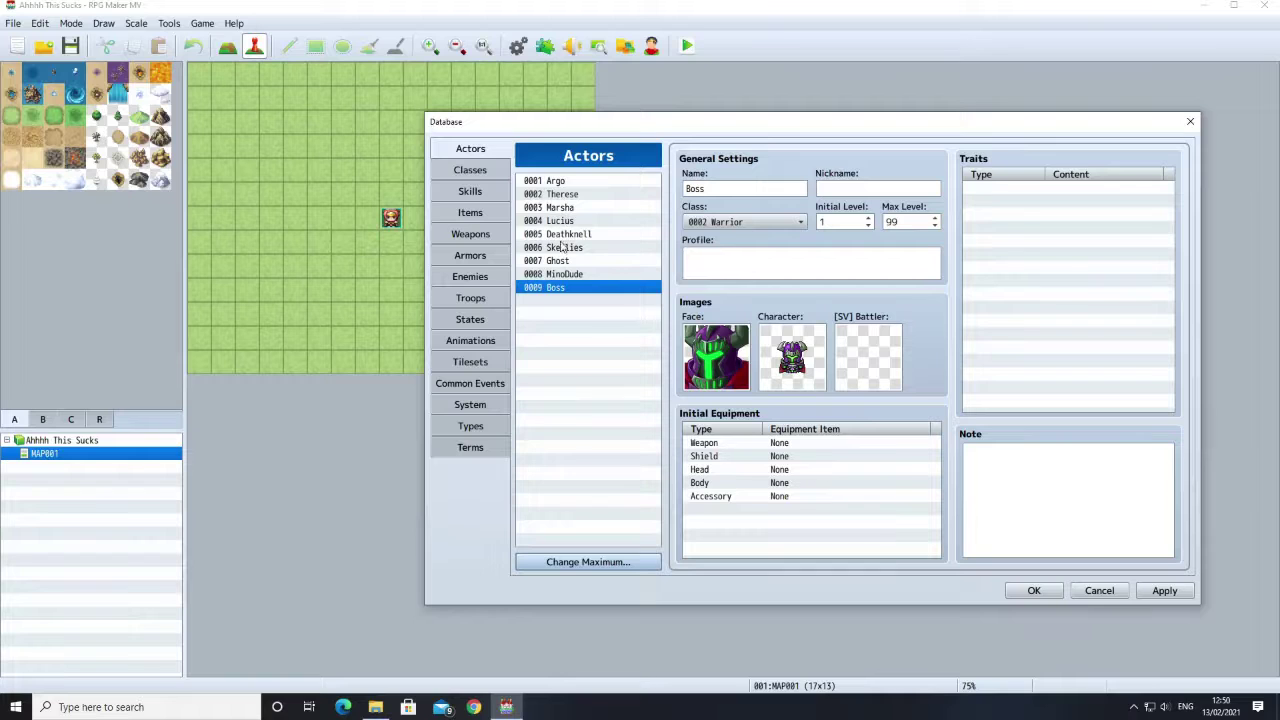
{"action": "left_click", "coordinate": [465, 174]}
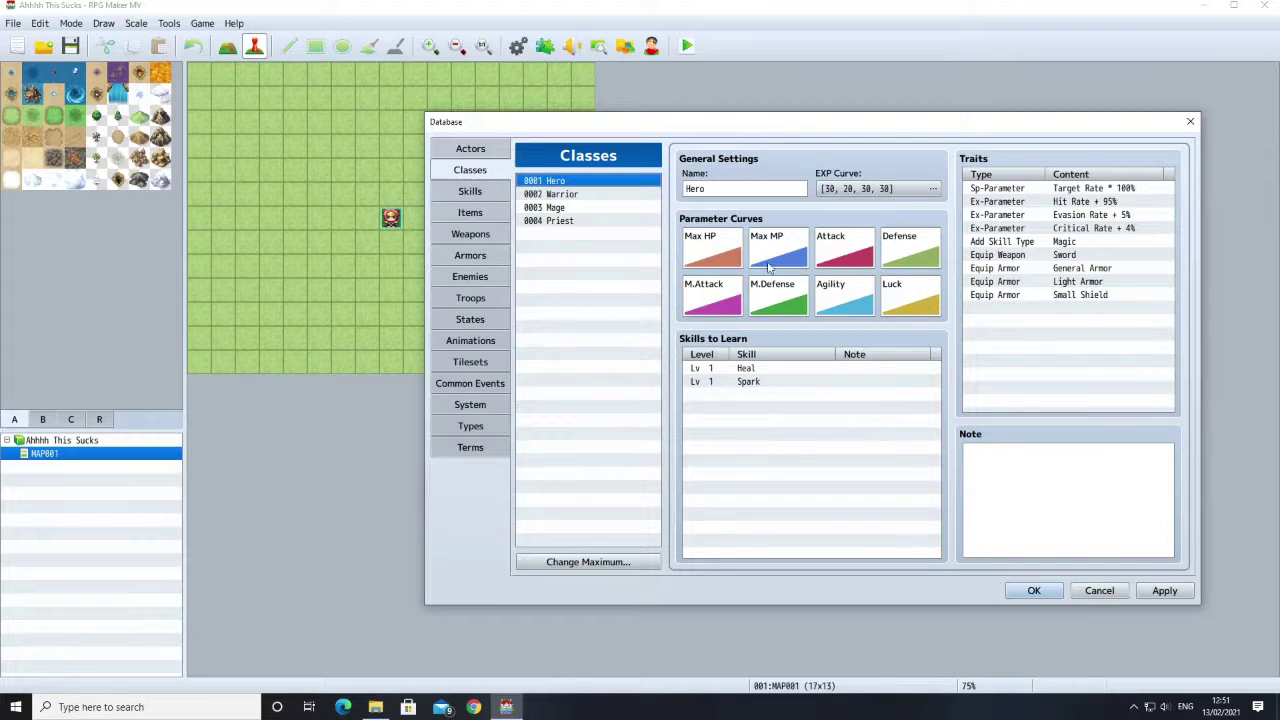
{"action": "right_click", "coordinate": [548, 238]}
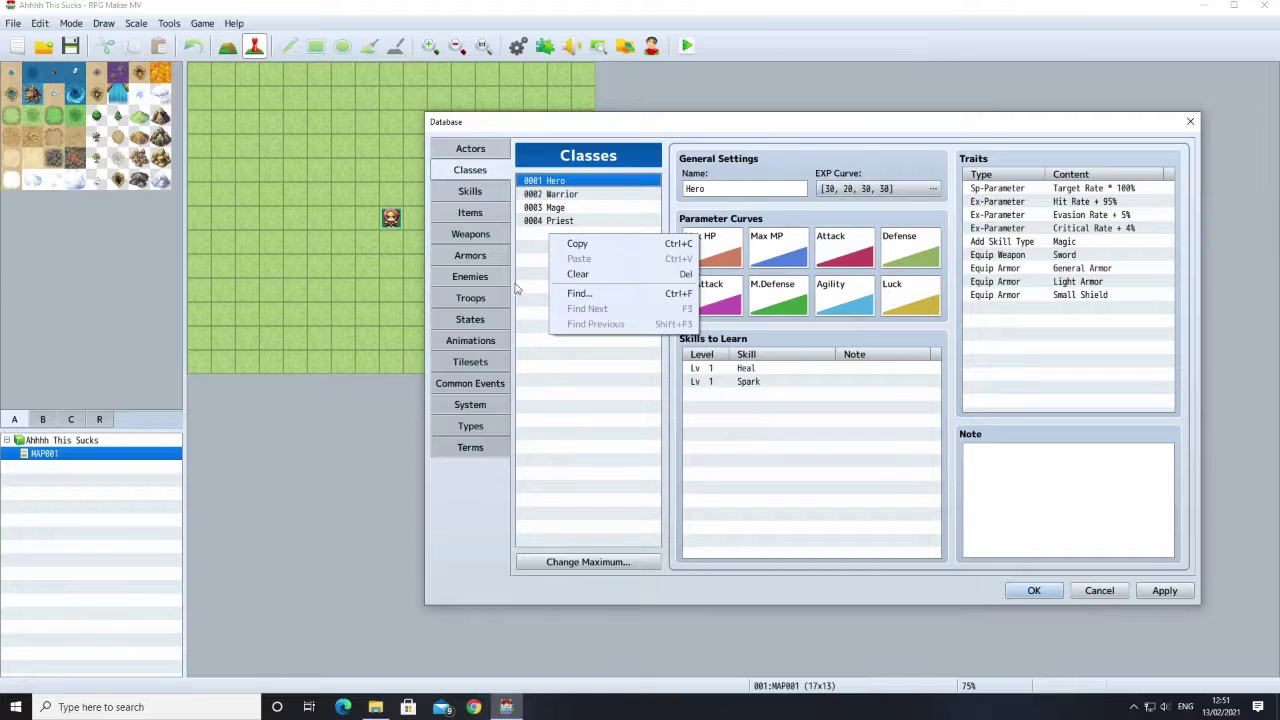
{"action": "left_click", "coordinate": [466, 427]}
Step: Set the maximum number of skill types to 3
{"action": "left_click", "coordinate": [466, 427]}
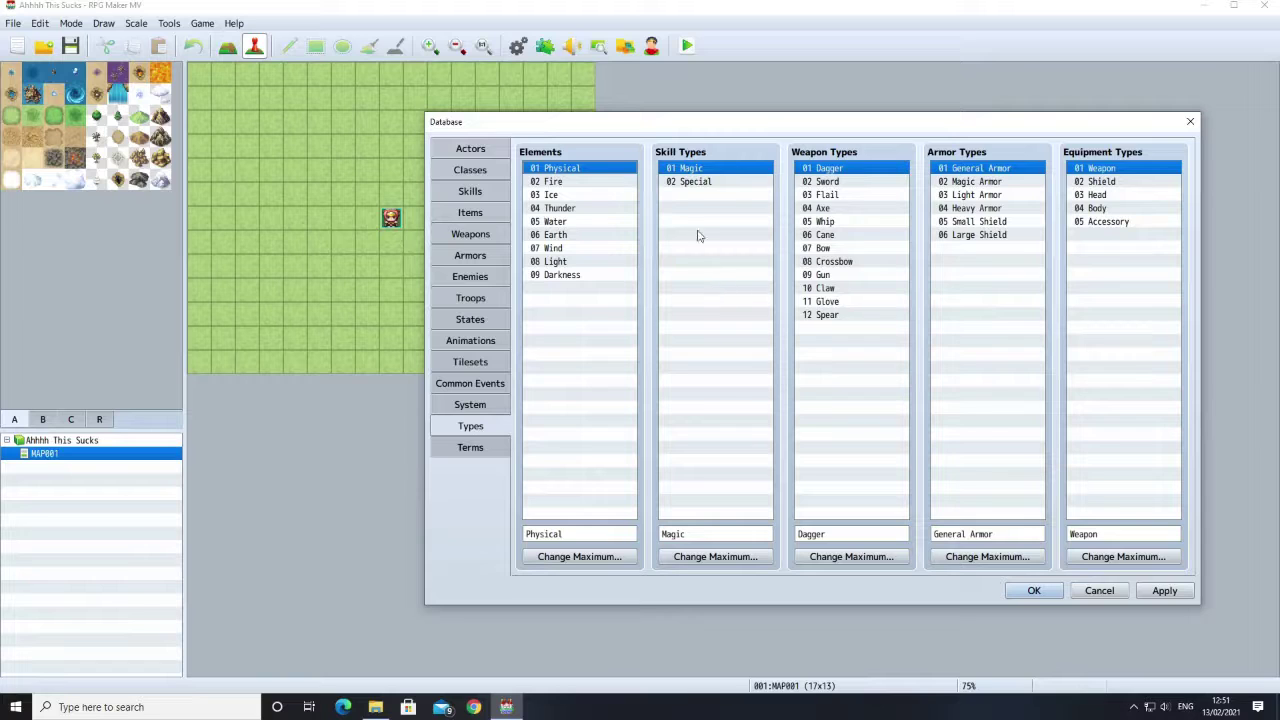
{"action": "left_click", "coordinate": [682, 196]}
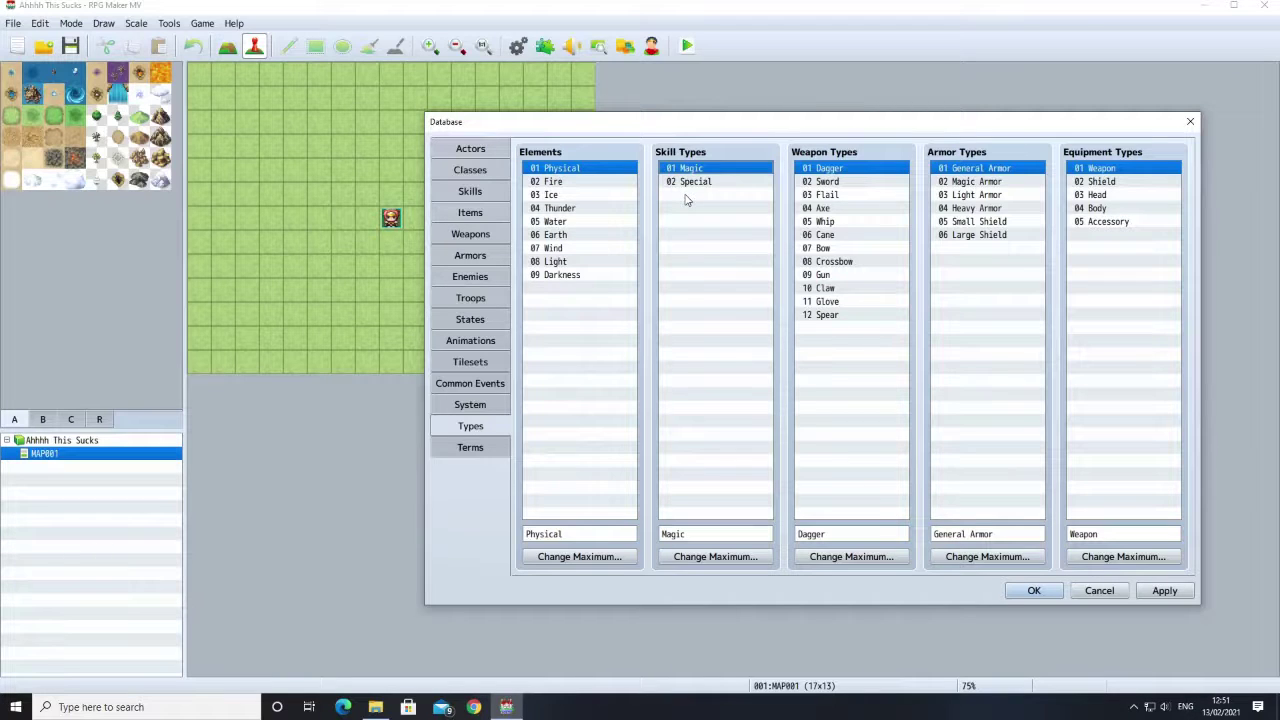
{"action": "left_click", "coordinate": [688, 558]}
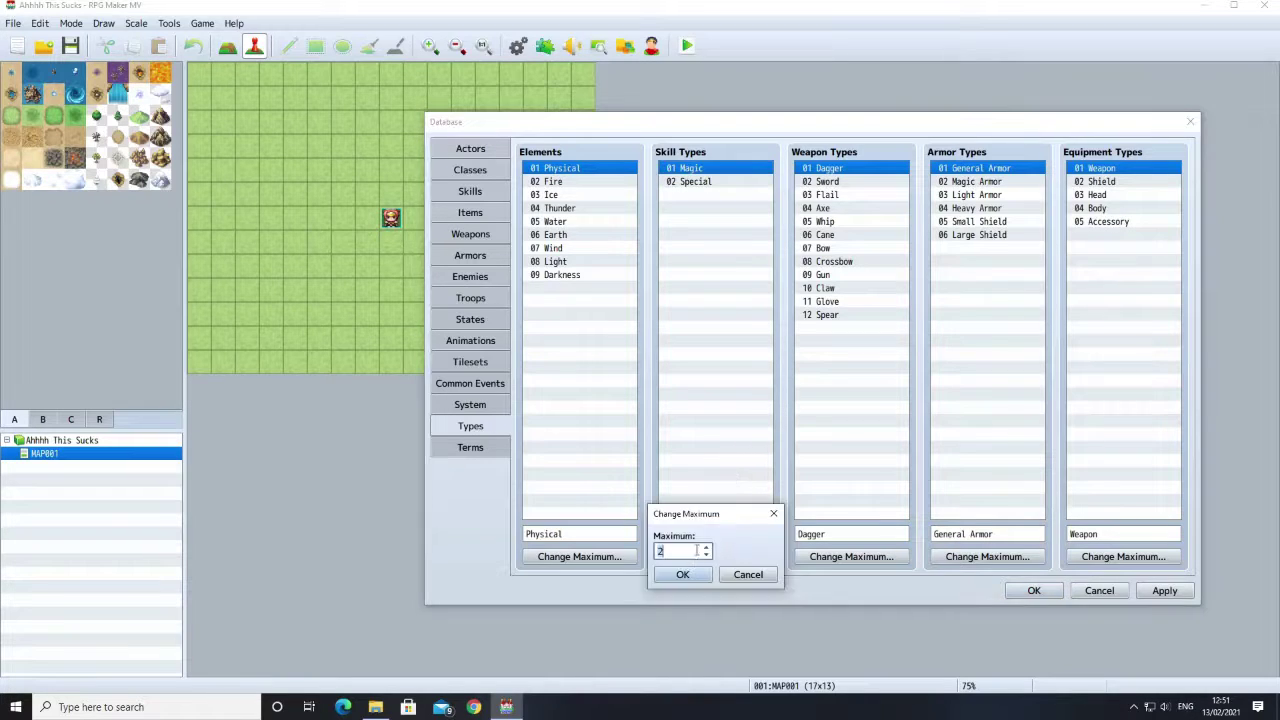
{"action": "left_click", "coordinate": [707, 548]}
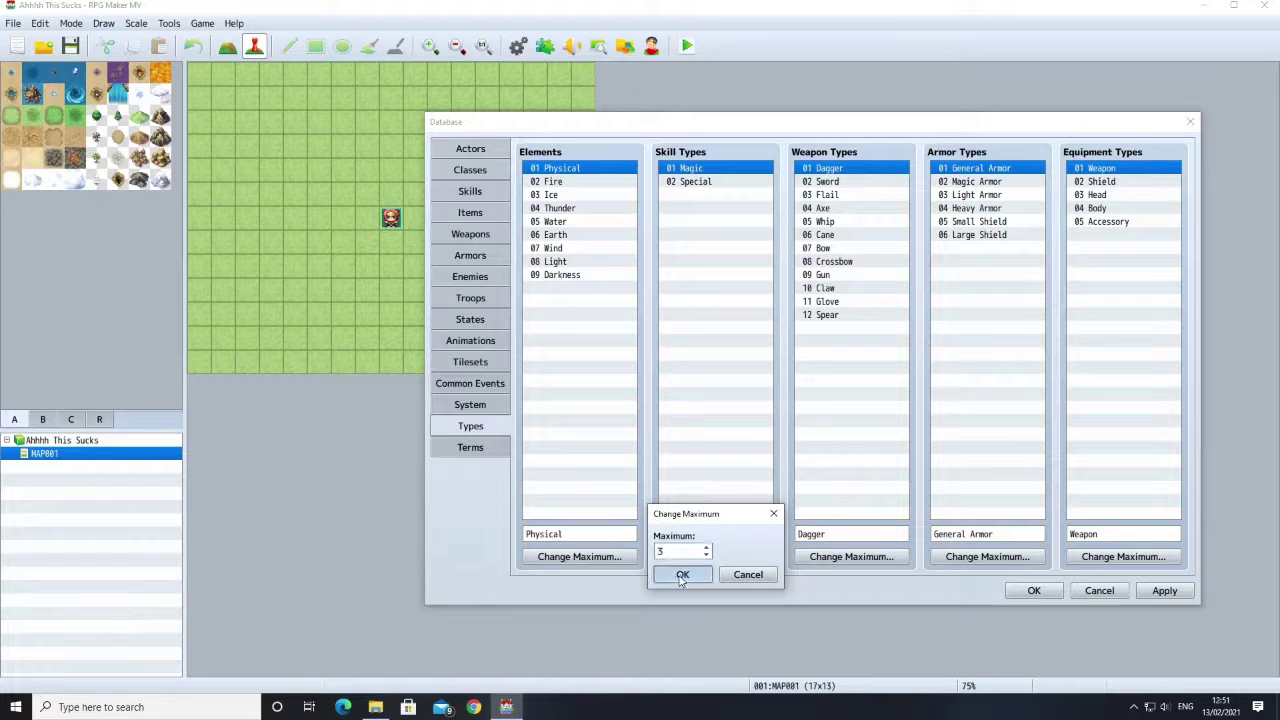
{"action": "left_click", "coordinate": [682, 574]}
Step: Name skill type 03 Summon and apply the database changes
{"action": "left_click", "coordinate": [695, 196]}
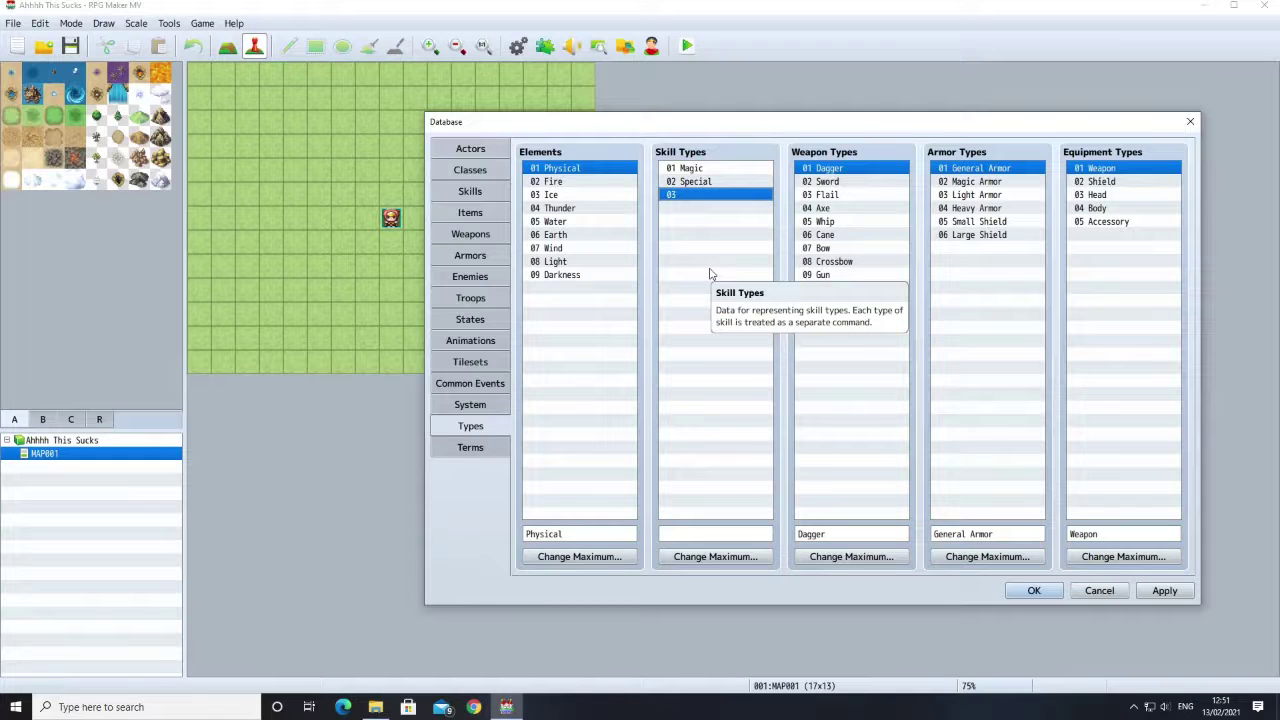
{"action": "left_click", "coordinate": [726, 539]}
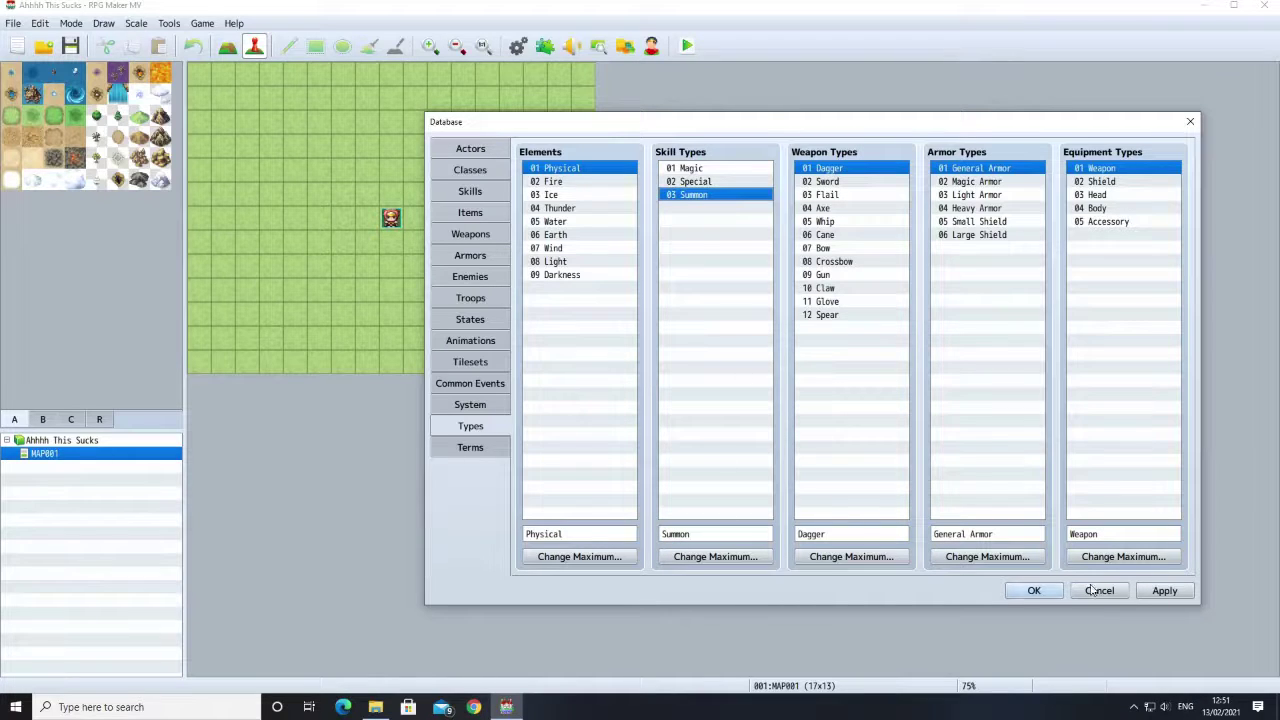
{"action": "left_click", "coordinate": [1164, 590]}
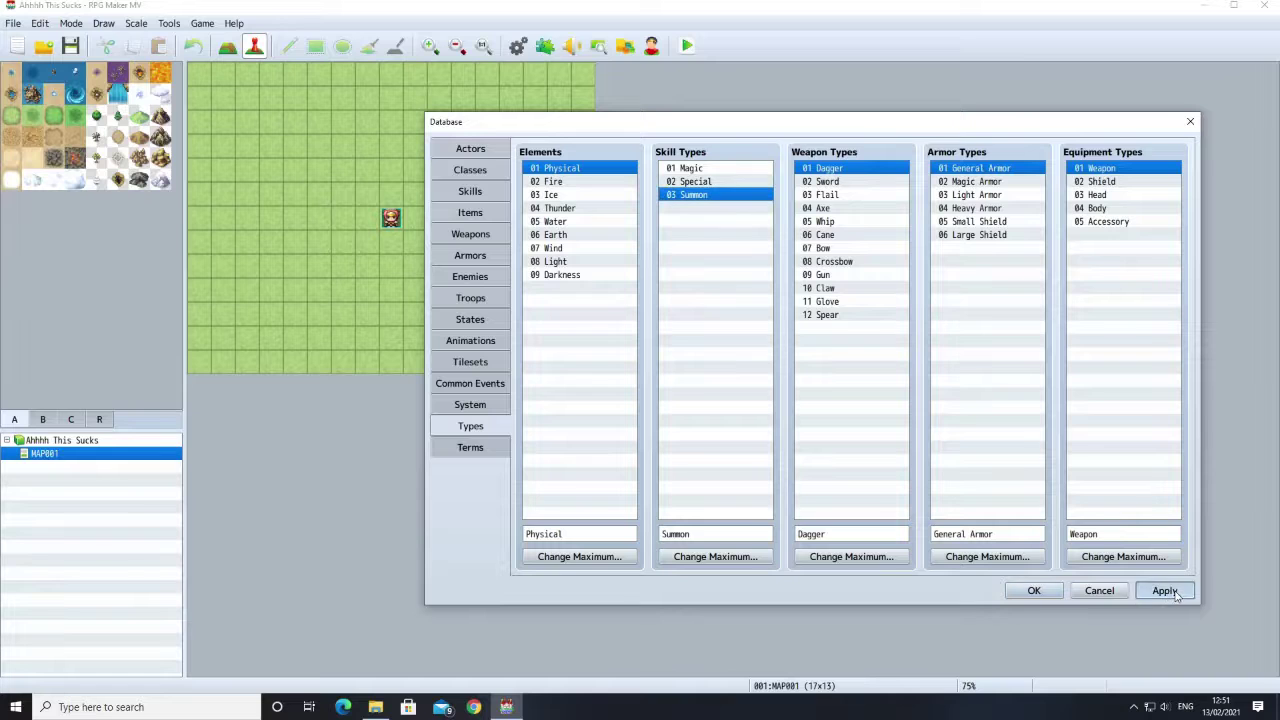
Step: Set the maximum number of classes to 9
{"action": "left_click", "coordinate": [451, 190]}
{"action": "left_click", "coordinate": [449, 174]}
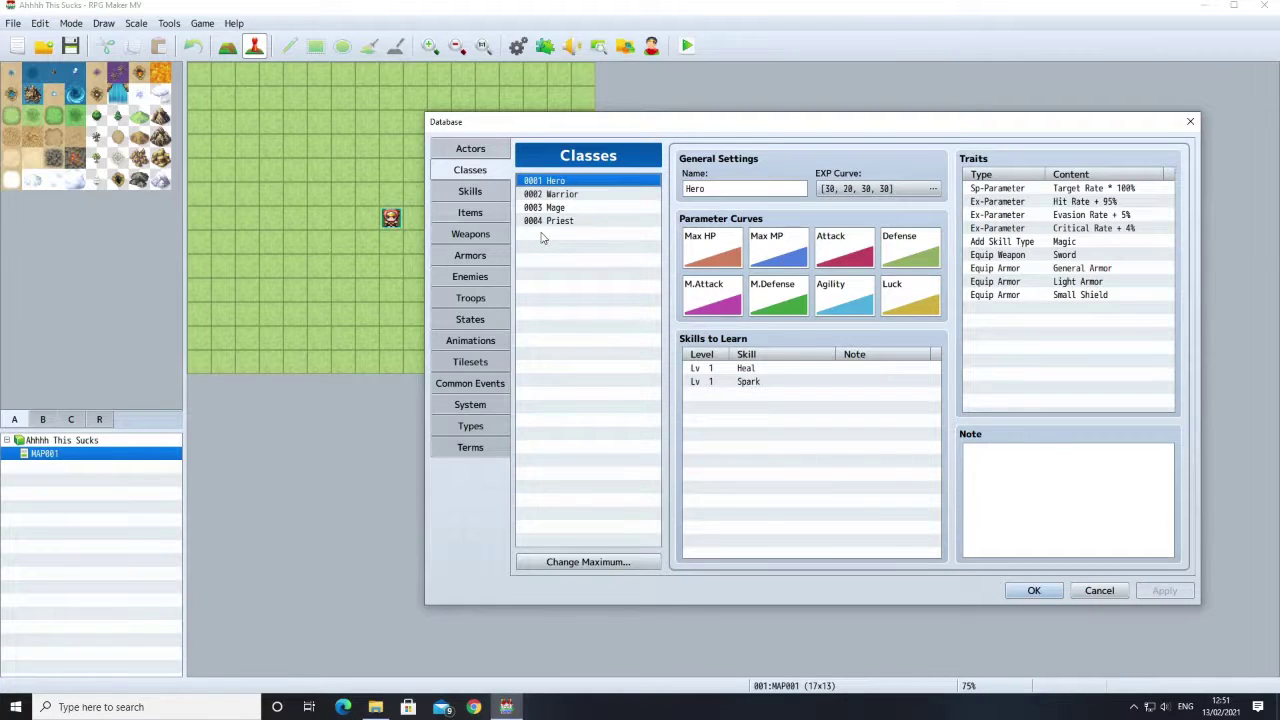
{"action": "left_click", "coordinate": [605, 561]}
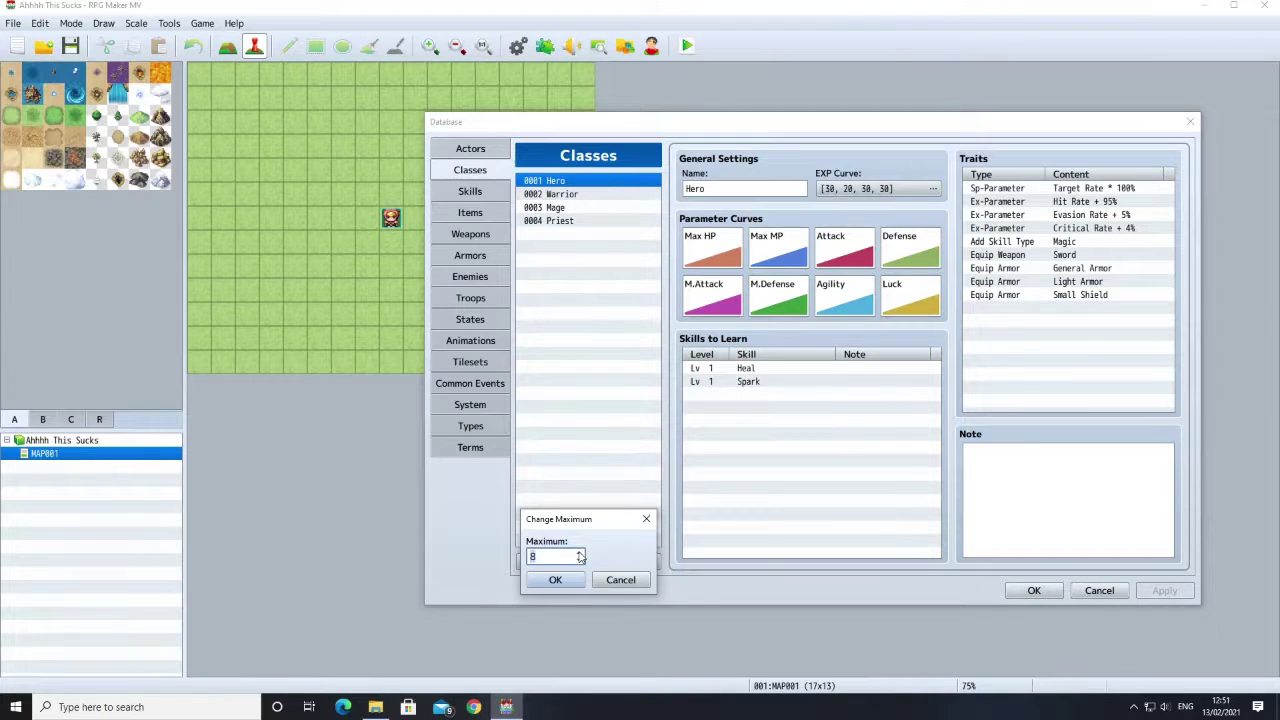
{"action": "left_click", "coordinate": [580, 554]}
{"action": "left_click", "coordinate": [556, 582]}
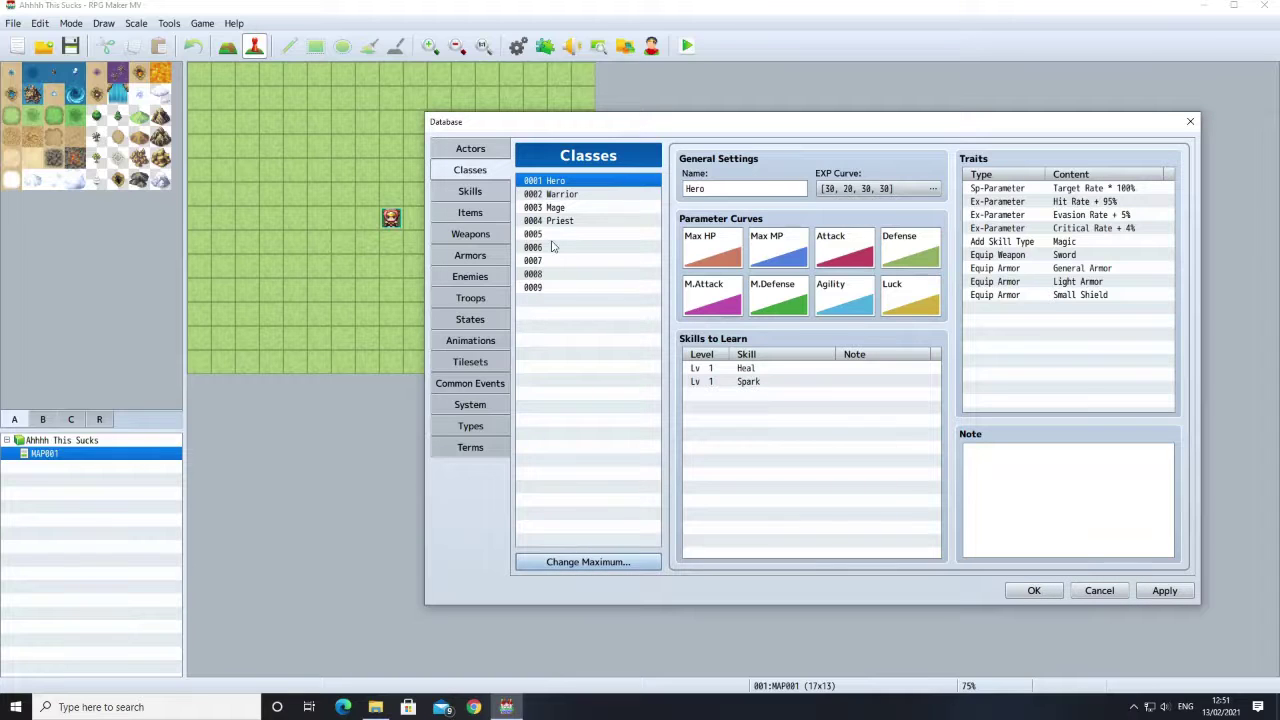
Step: Name the empty class 0005 Summoner
{"action": "left_click", "coordinate": [550, 234]}
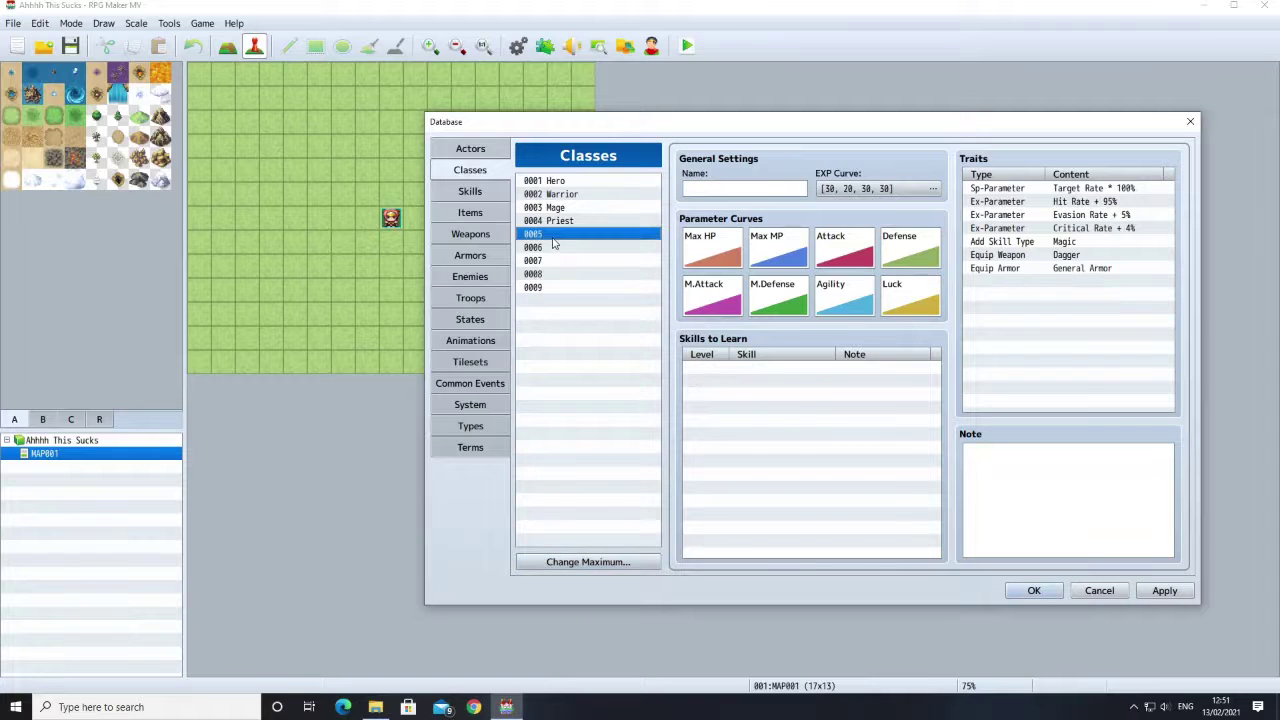
{"action": "left_click", "coordinate": [707, 192]}
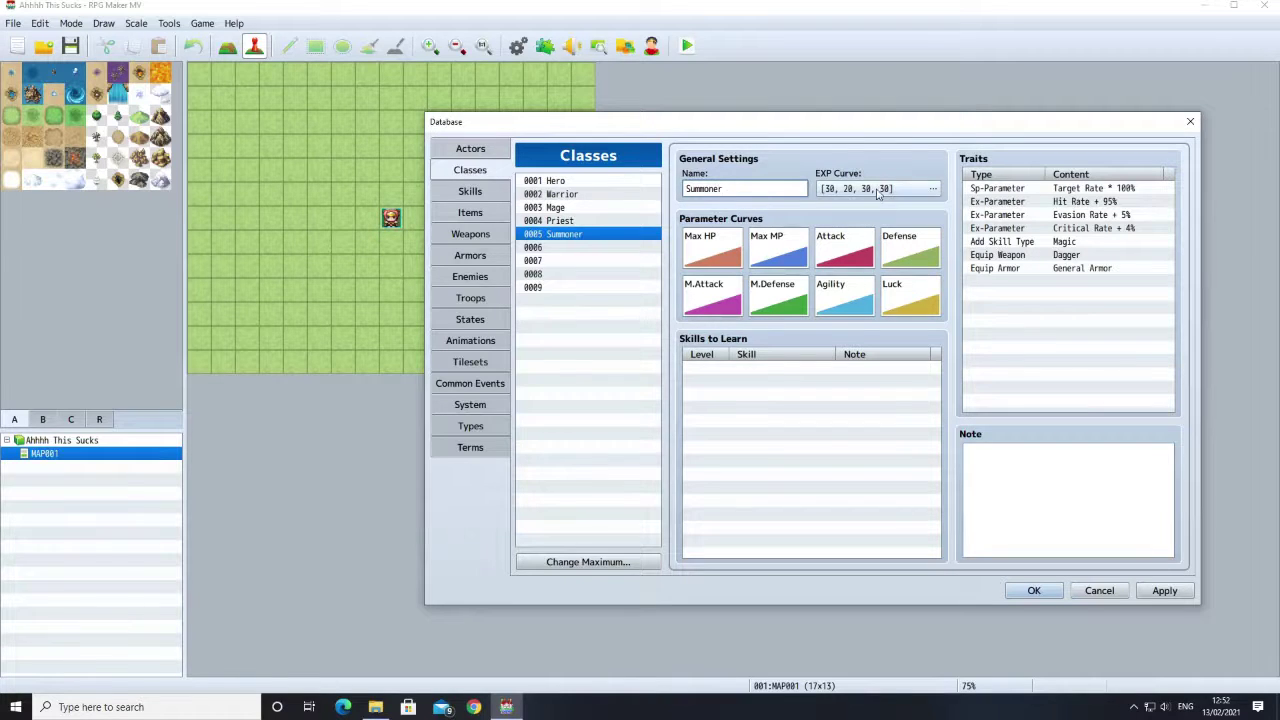
{"action": "left_click", "coordinate": [731, 261]}
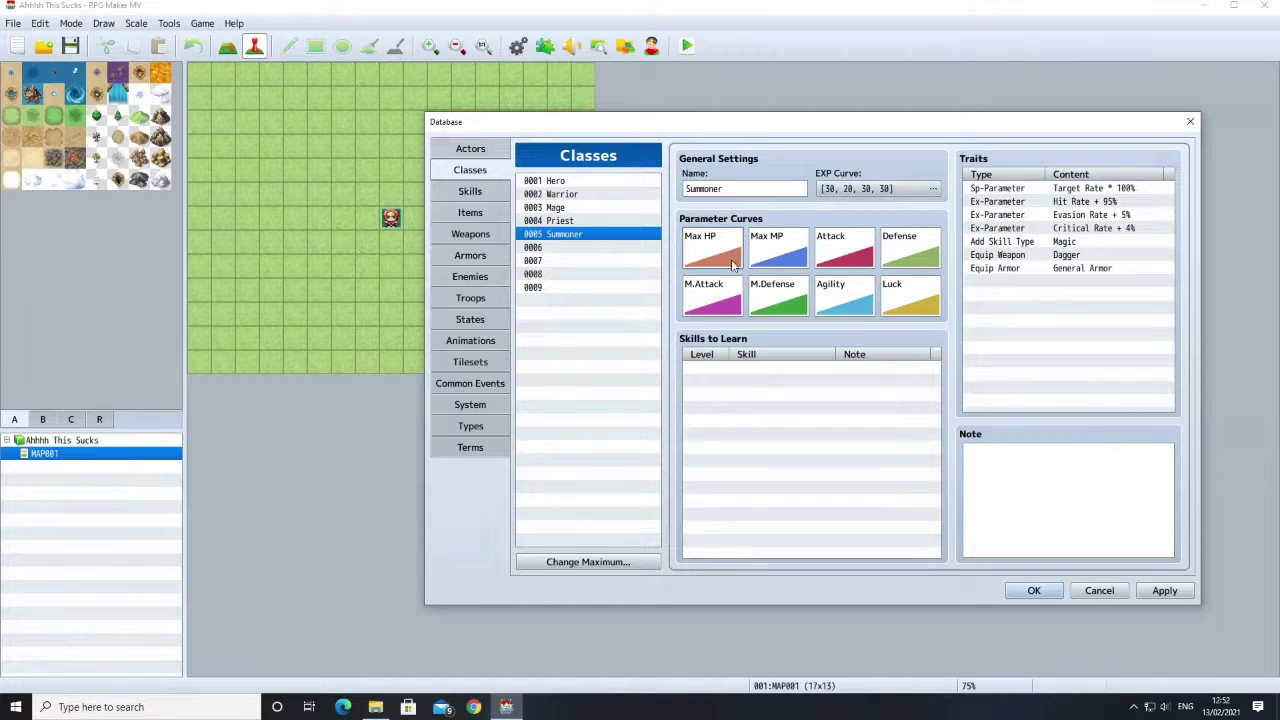
{"action": "left_click", "coordinate": [727, 369]}
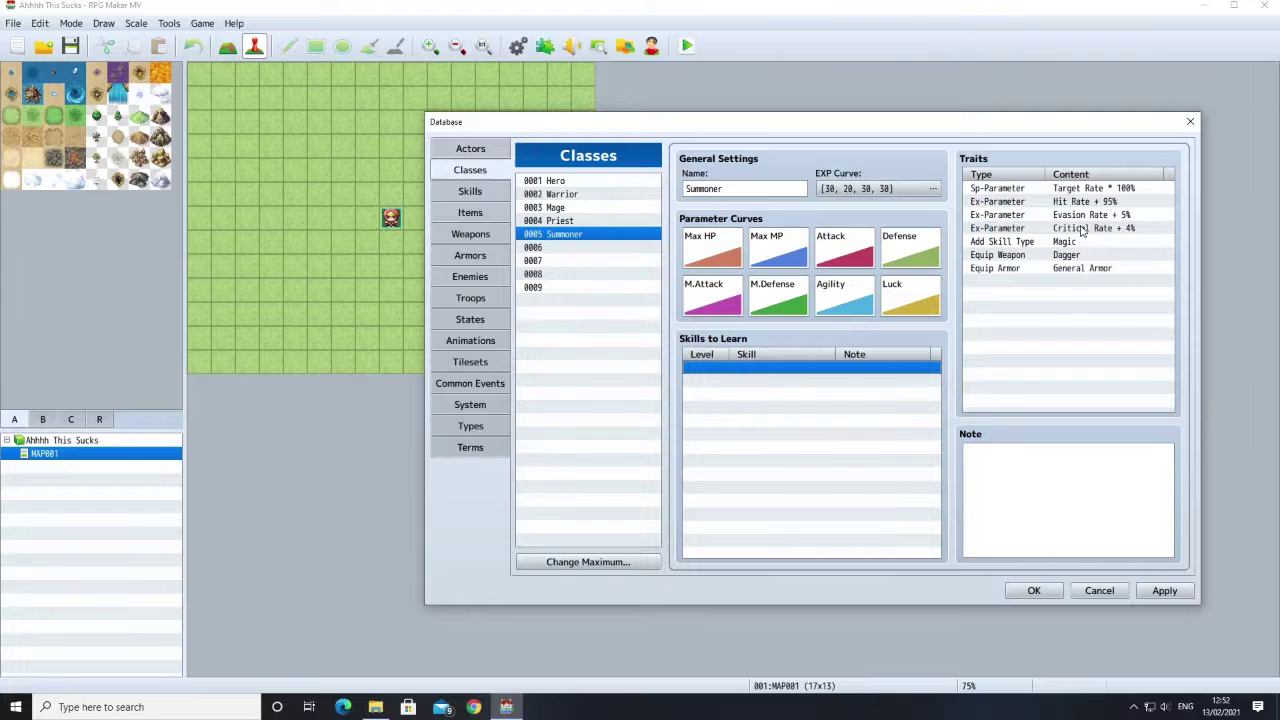
Step: Add an Equip Armor trait for Magic Armor in the first empty trait row of the Summoner class
{"action": "left_click", "coordinate": [1013, 284]}
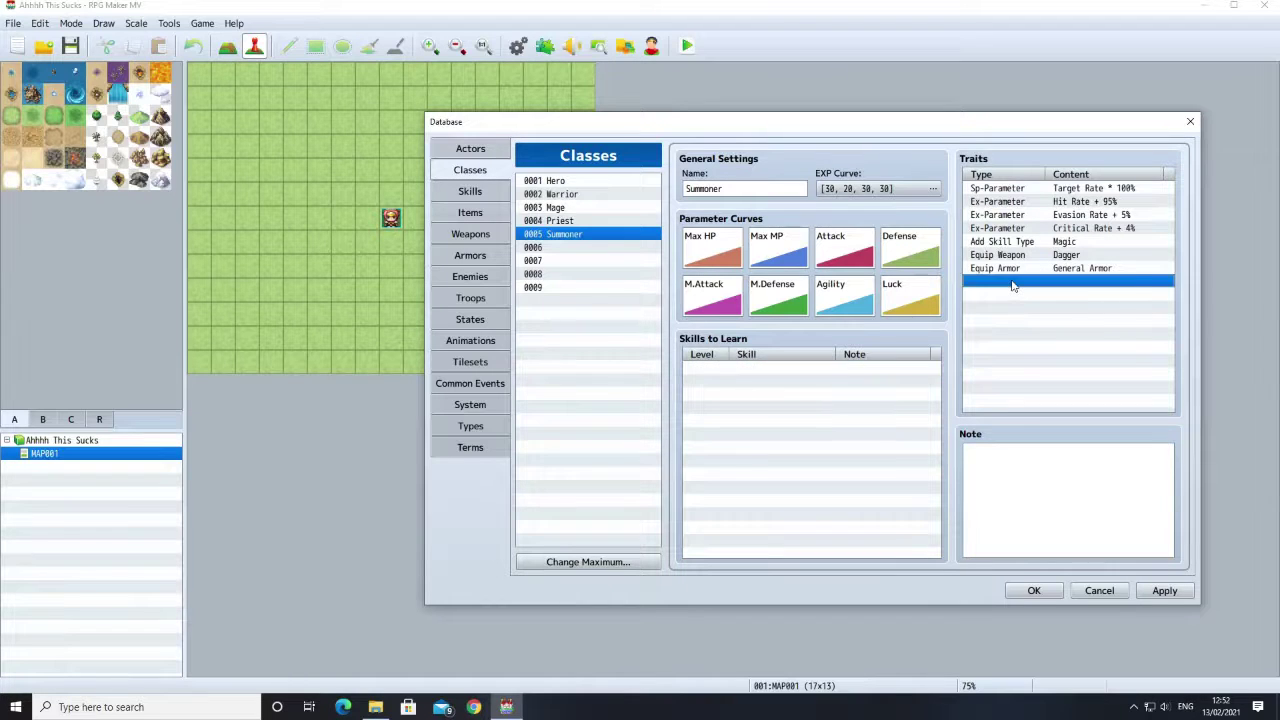
{"action": "right_click", "coordinate": [1013, 285]}
{"action": "left_click", "coordinate": [1028, 292]}
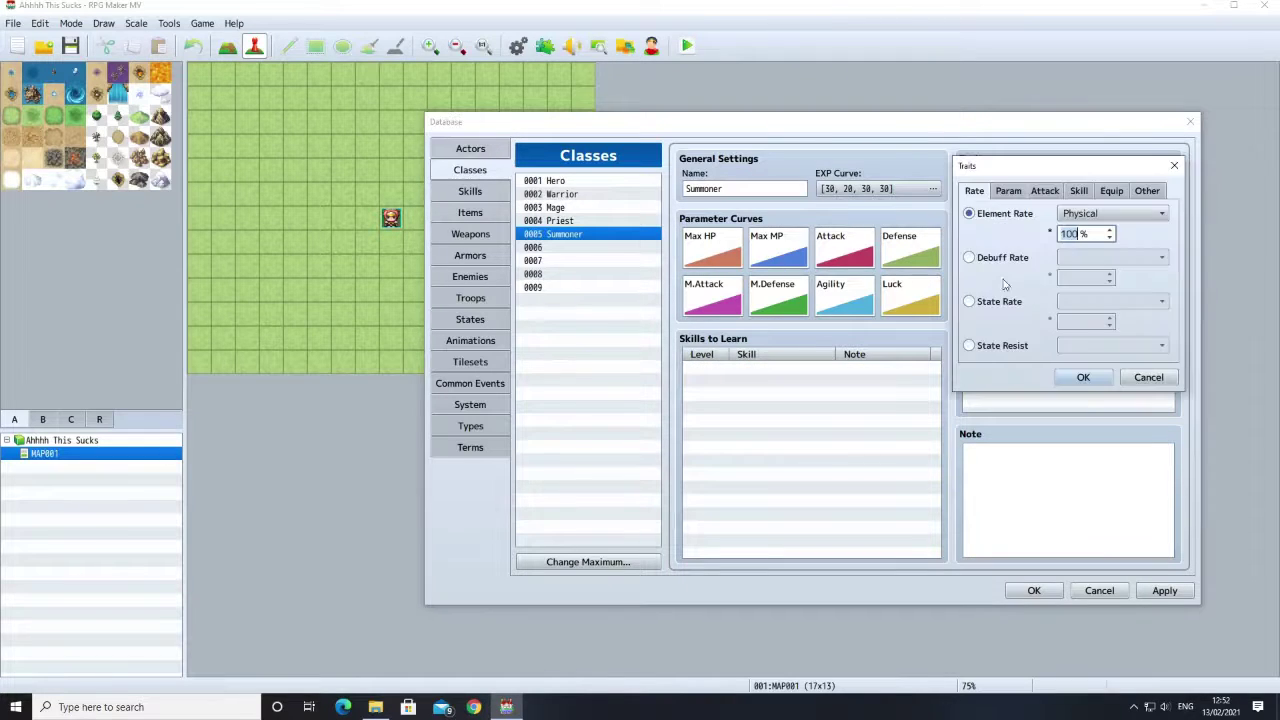
{"action": "left_click", "coordinate": [1111, 191]}
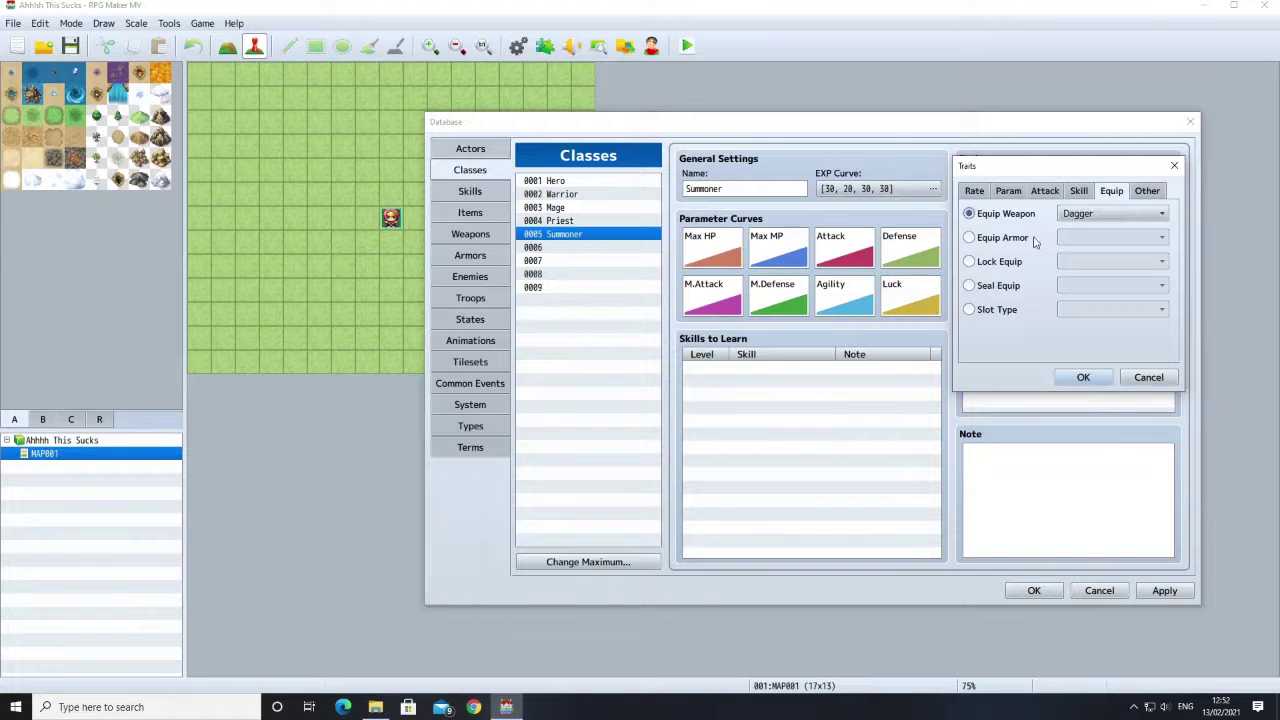
{"action": "left_click", "coordinate": [1080, 214]}
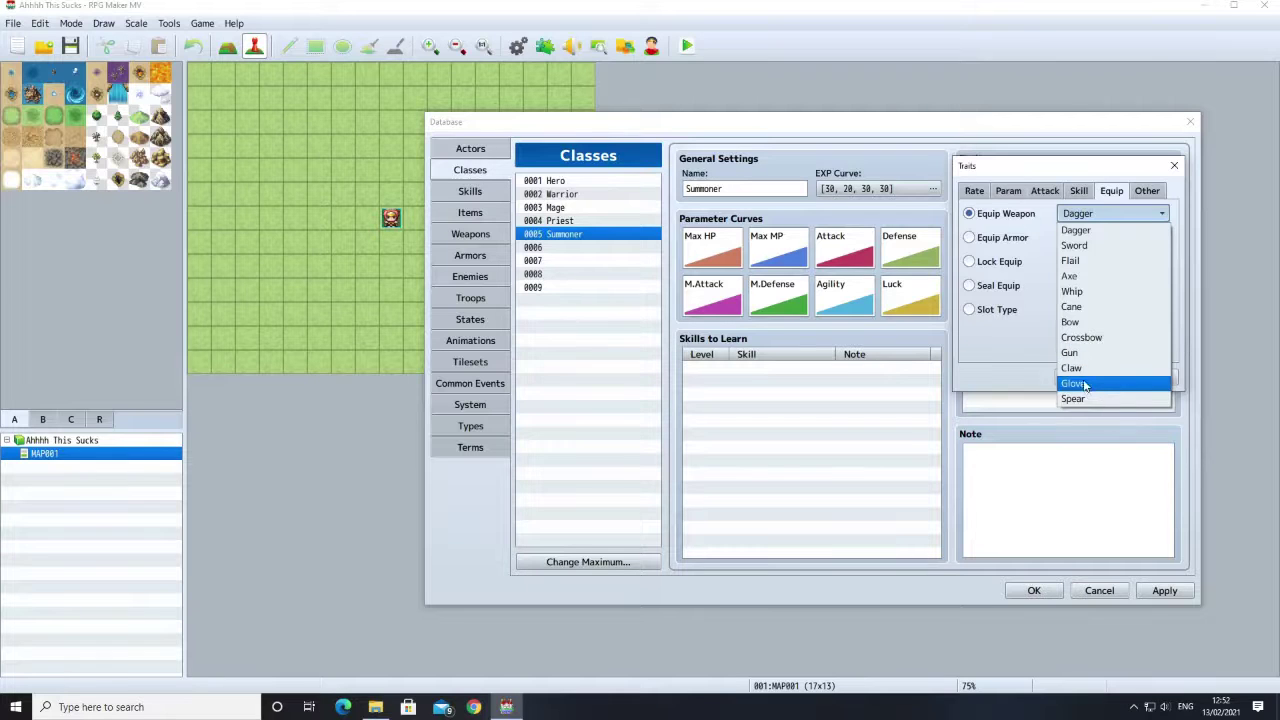
{"action": "left_click", "coordinate": [1073, 306]}
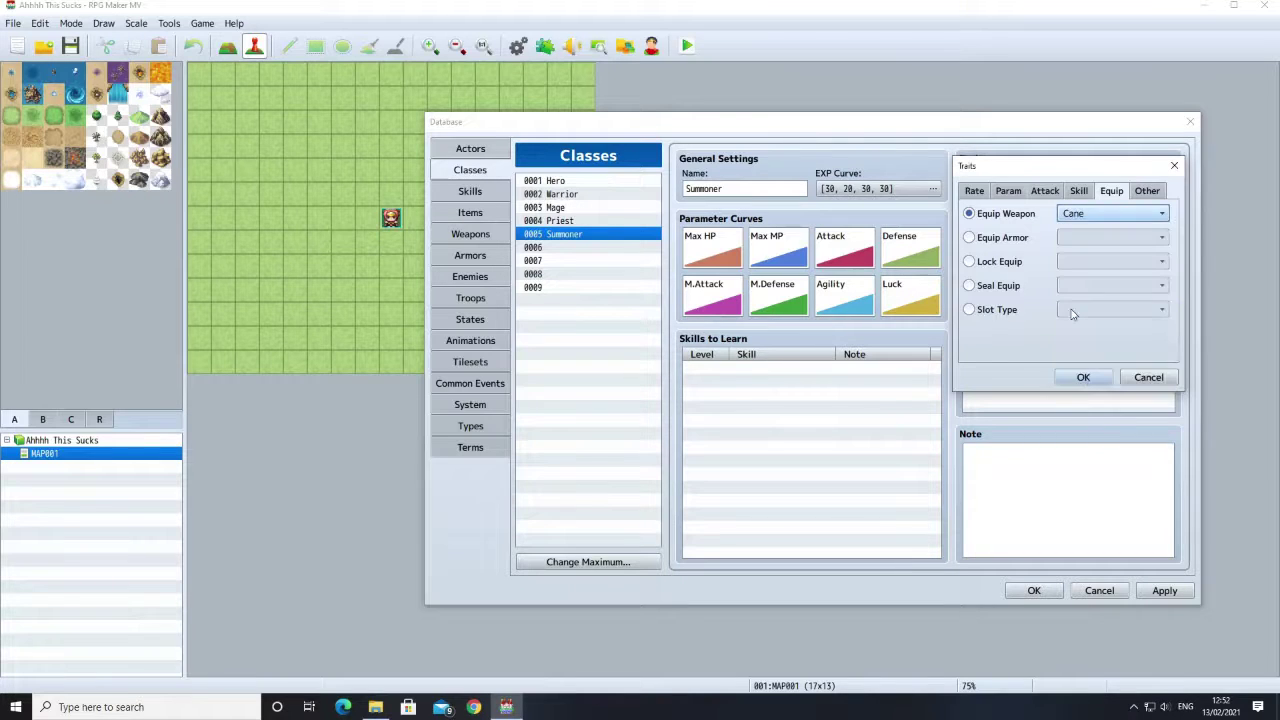
{"action": "left_click", "coordinate": [978, 238]}
{"action": "left_click", "coordinate": [1078, 238]}
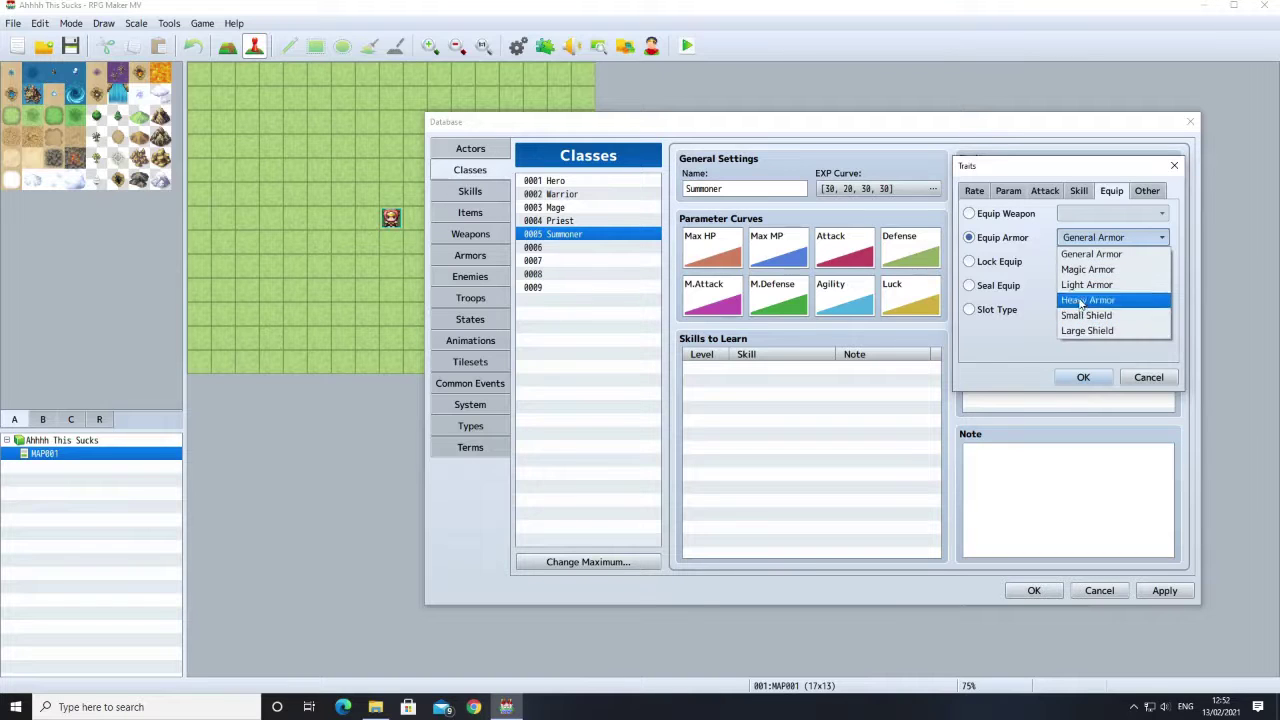
{"action": "left_click", "coordinate": [1082, 286]}
{"action": "left_click", "coordinate": [1083, 238]}
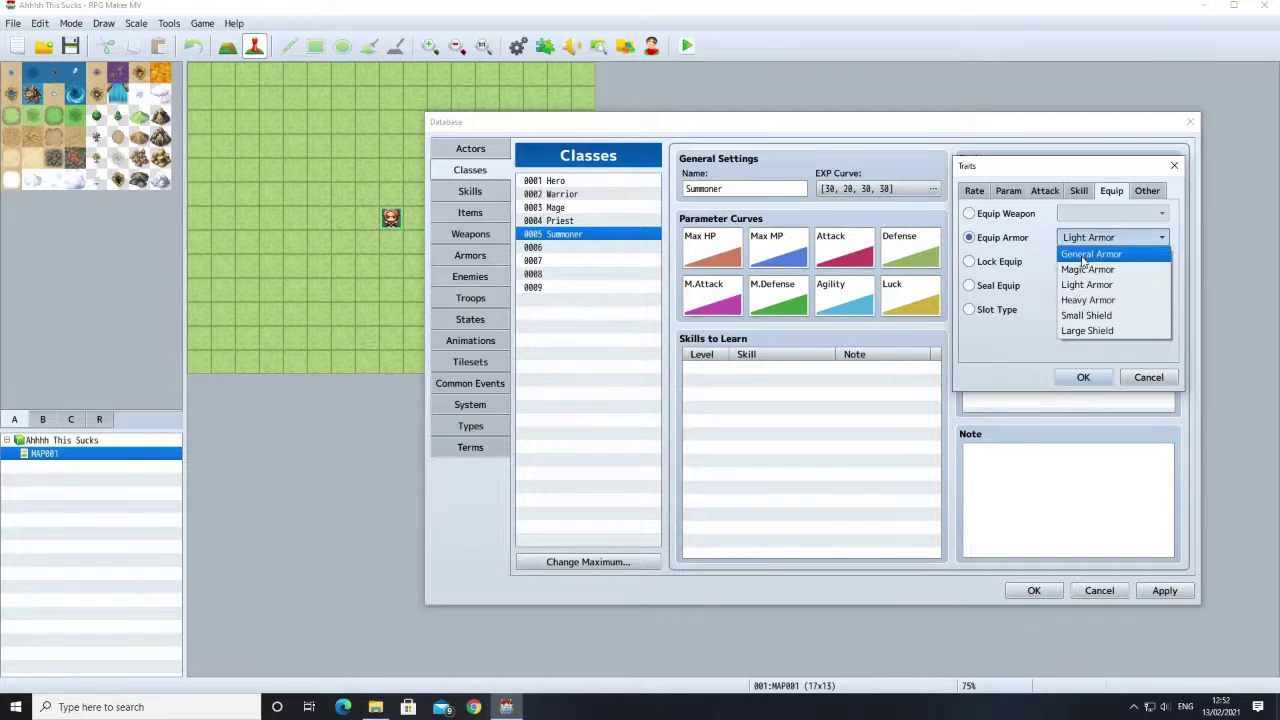
{"action": "left_click", "coordinate": [1087, 269]}
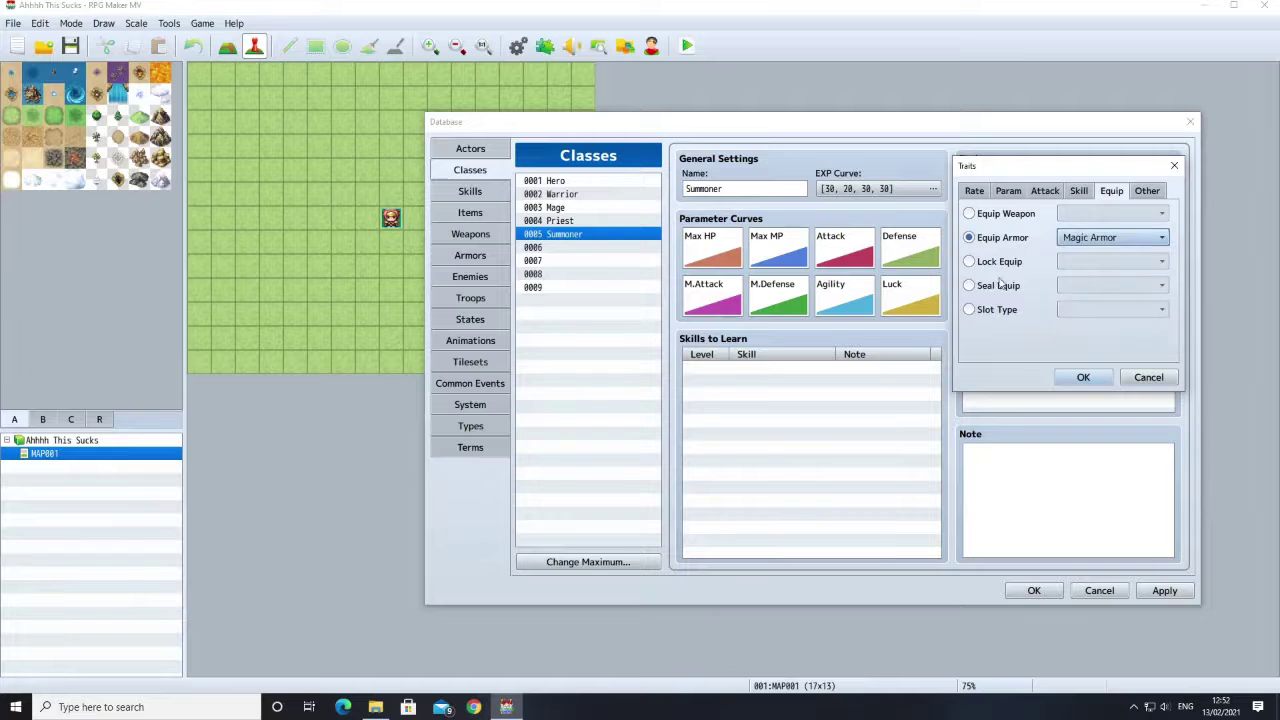
{"action": "left_click", "coordinate": [1083, 377]}
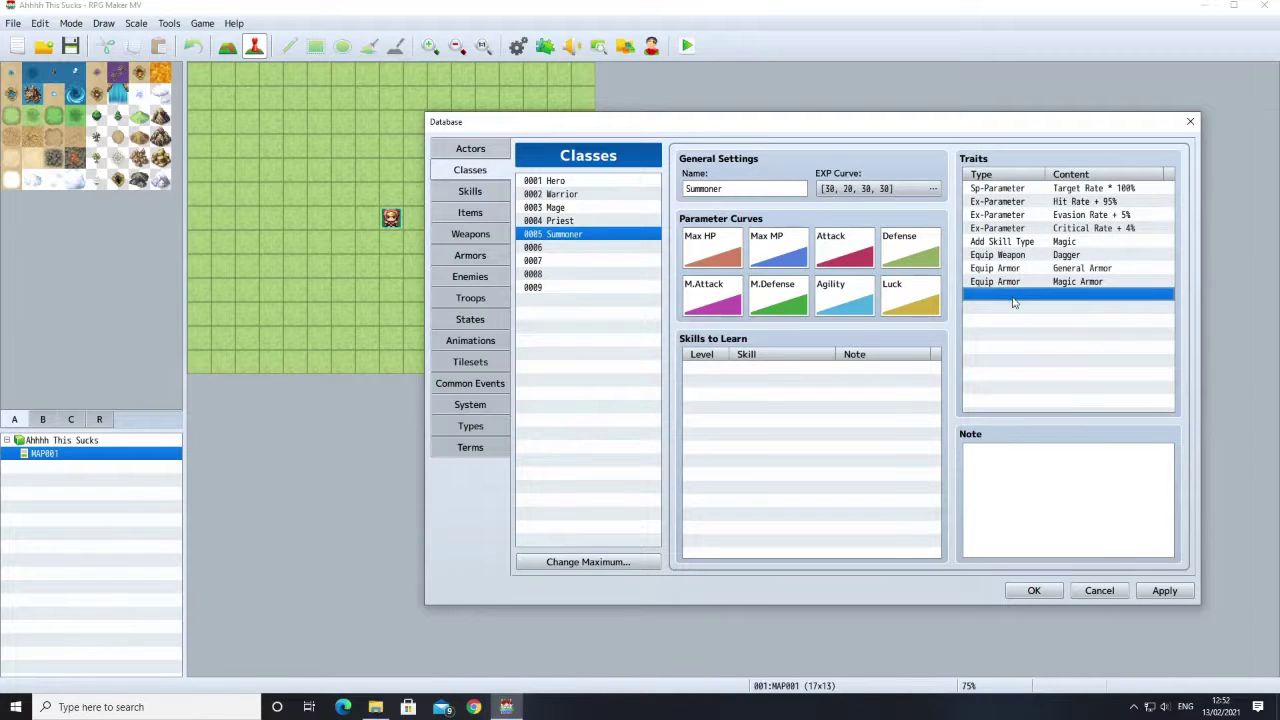
Step: Open a new trait for editing in the empty row below the Summoner's Magic Armor trait
{"action": "right_click", "coordinate": [1008, 295]}
{"action": "left_click", "coordinate": [1030, 302]}
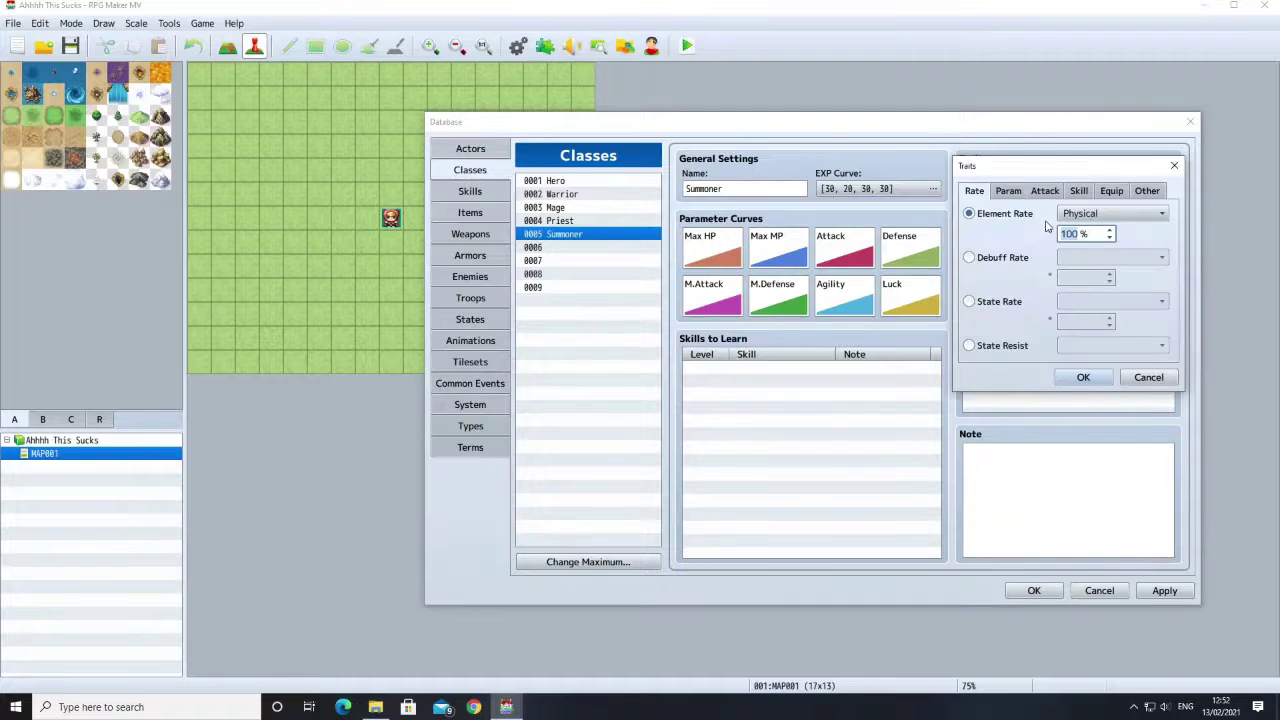
Step: Add an Equip Weapon trait set to Glove to the Summoner class
{"action": "left_click", "coordinate": [1113, 198]}
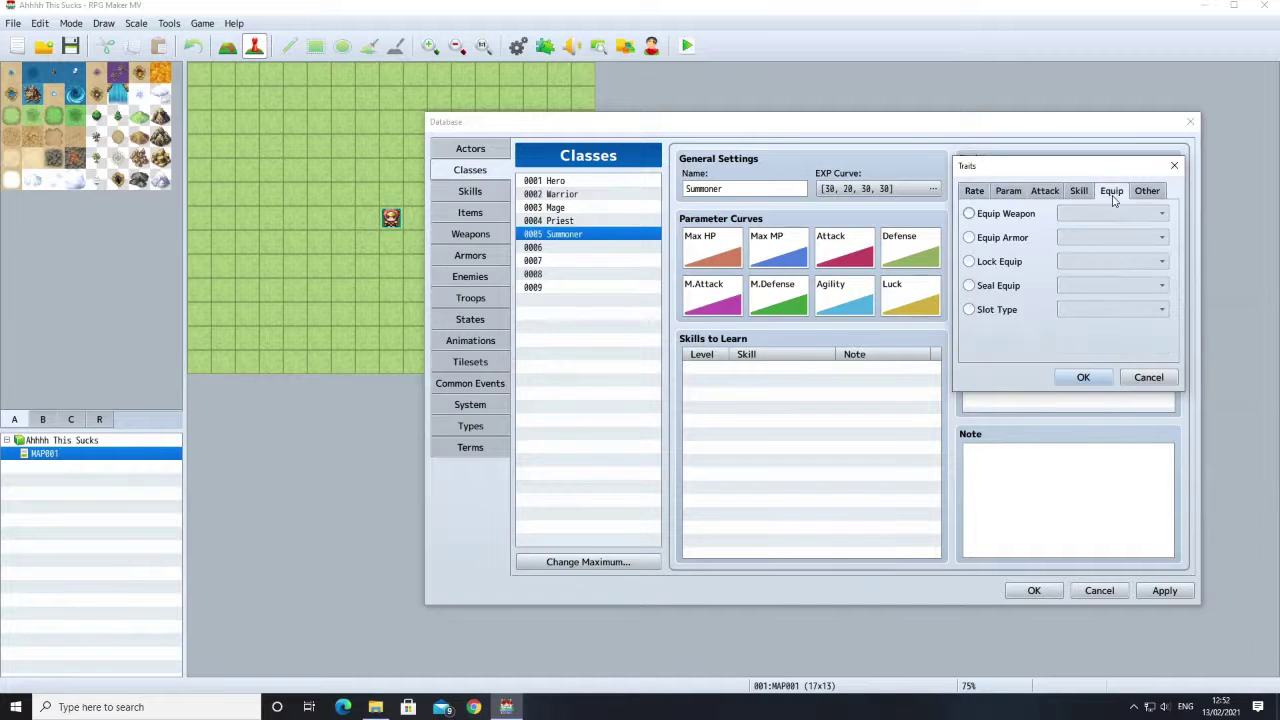
{"action": "left_click", "coordinate": [968, 240]}
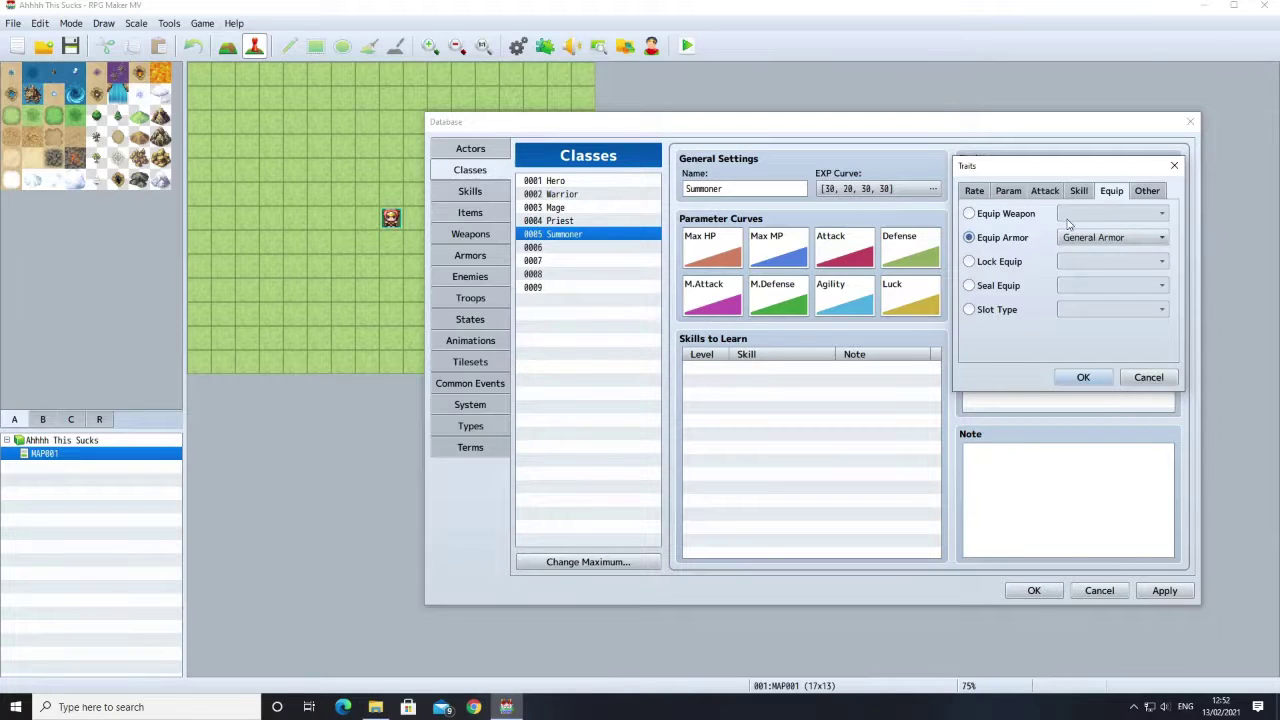
{"action": "left_click", "coordinate": [1094, 240]}
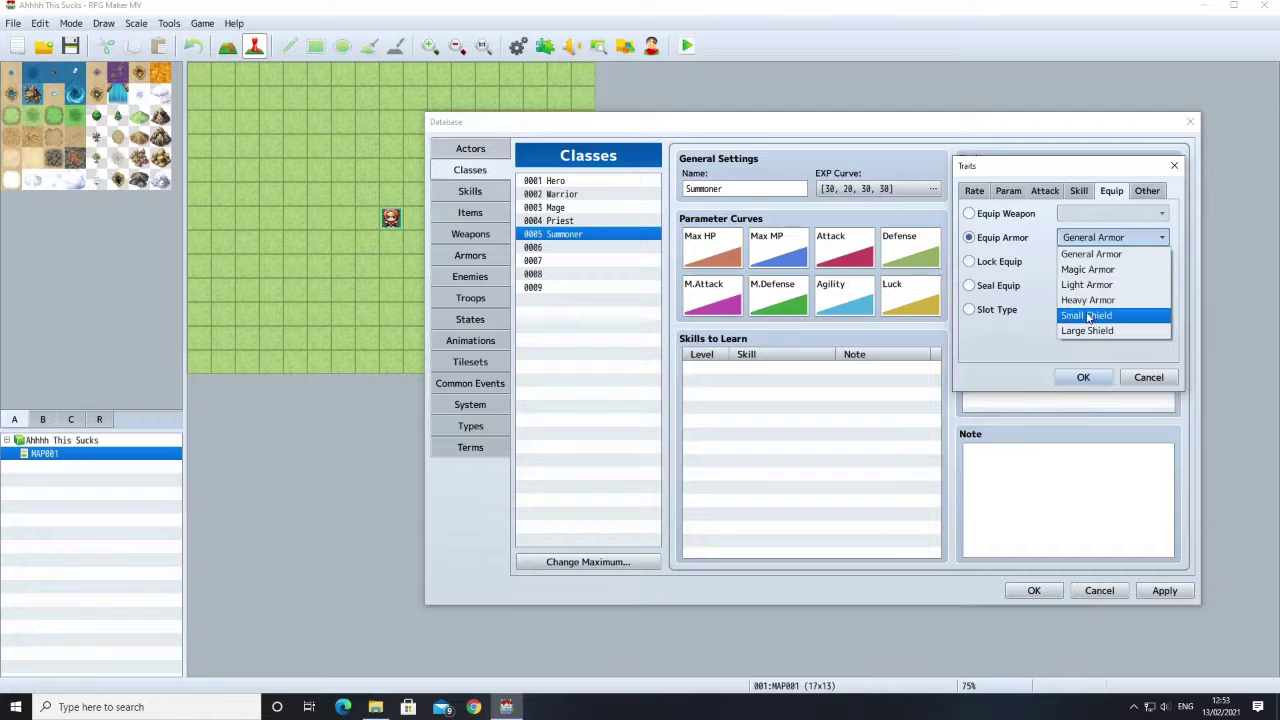
{"action": "left_click", "coordinate": [970, 242]}
{"action": "left_click", "coordinate": [970, 214]}
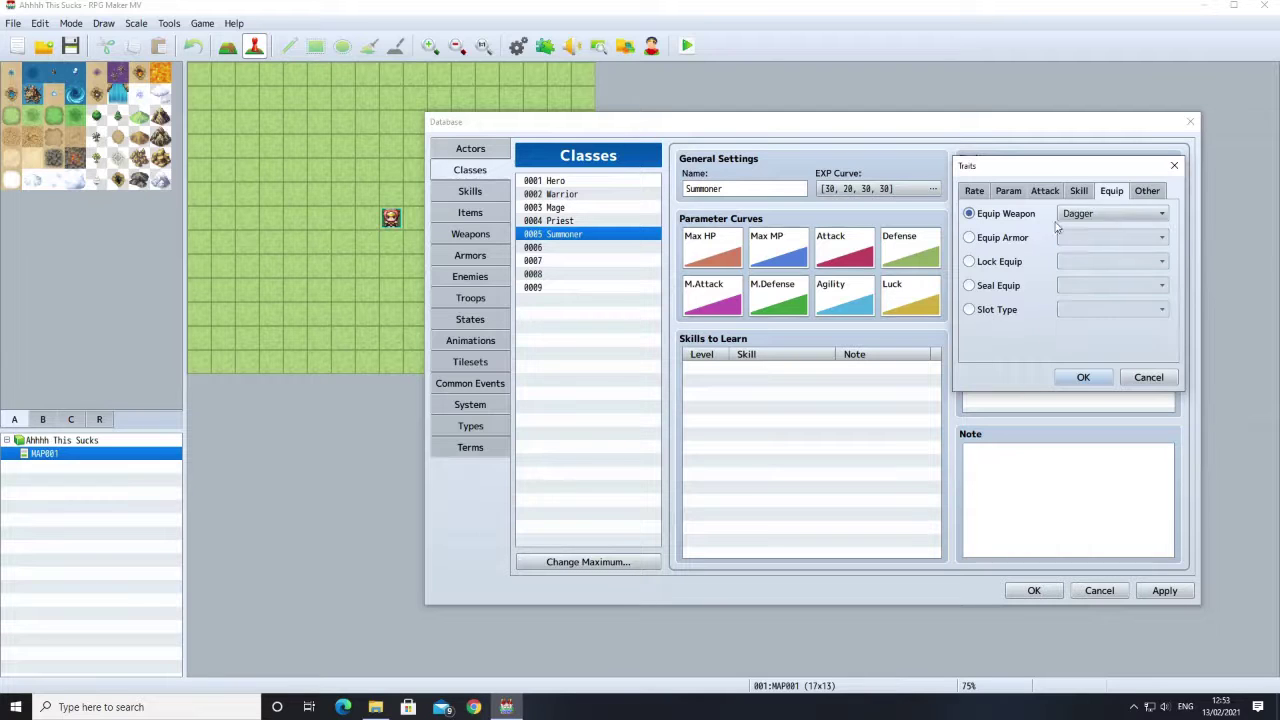
{"action": "left_click", "coordinate": [1078, 214]}
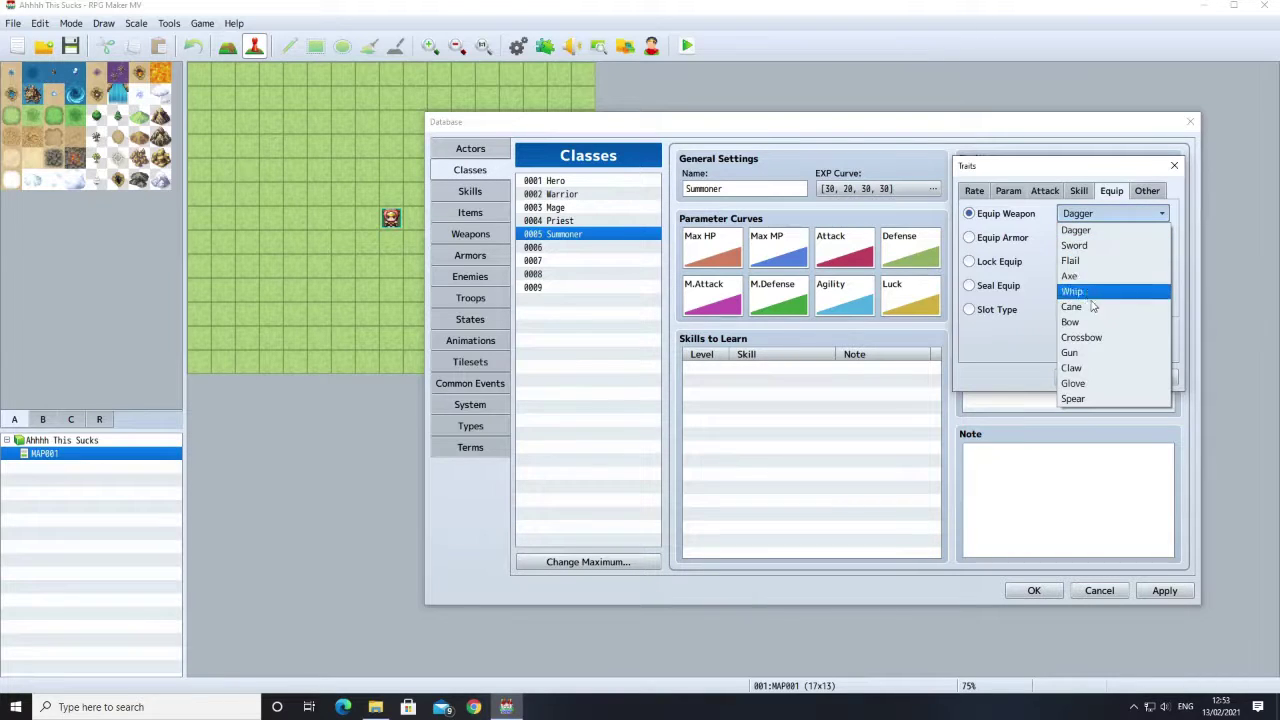
{"action": "left_click", "coordinate": [1095, 384]}
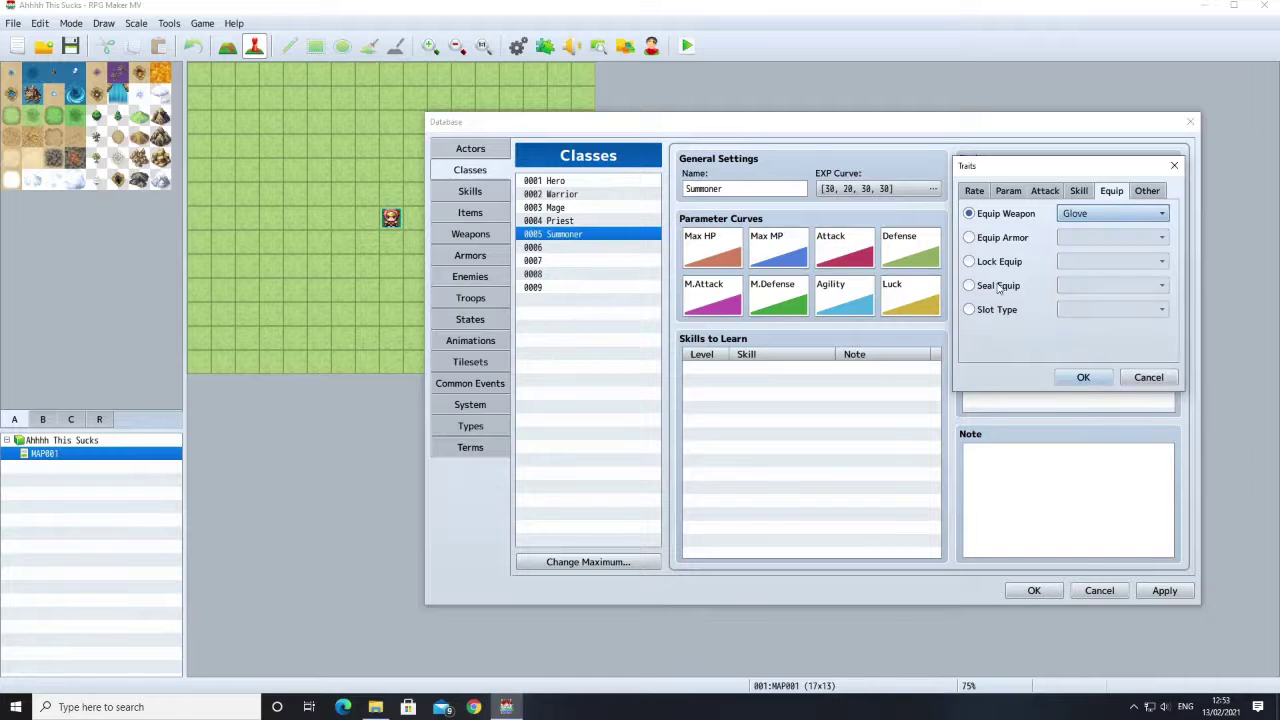
{"action": "left_click", "coordinate": [1080, 378]}
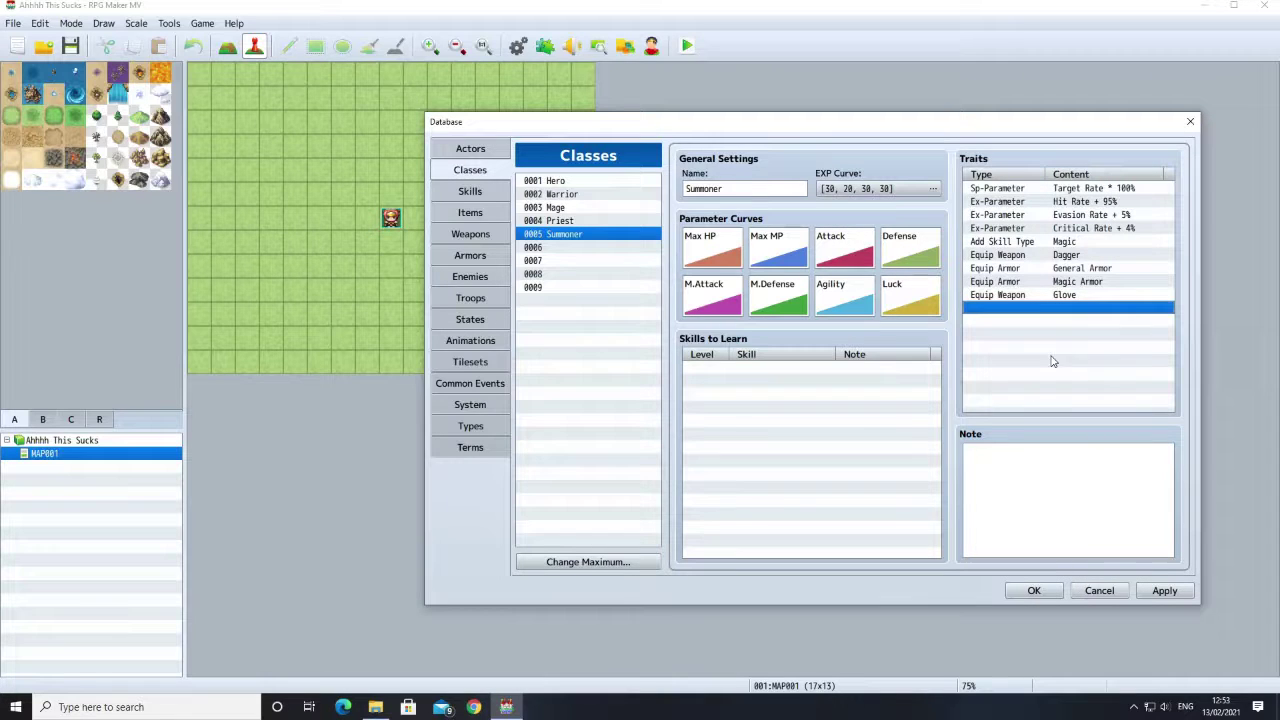
Step: Start another trait for the Summoner class and examine the Slot Type, Seal Equip, Lock Equip and Equip Armor options
{"action": "right_click", "coordinate": [1012, 303]}
{"action": "left_click", "coordinate": [1026, 312]}
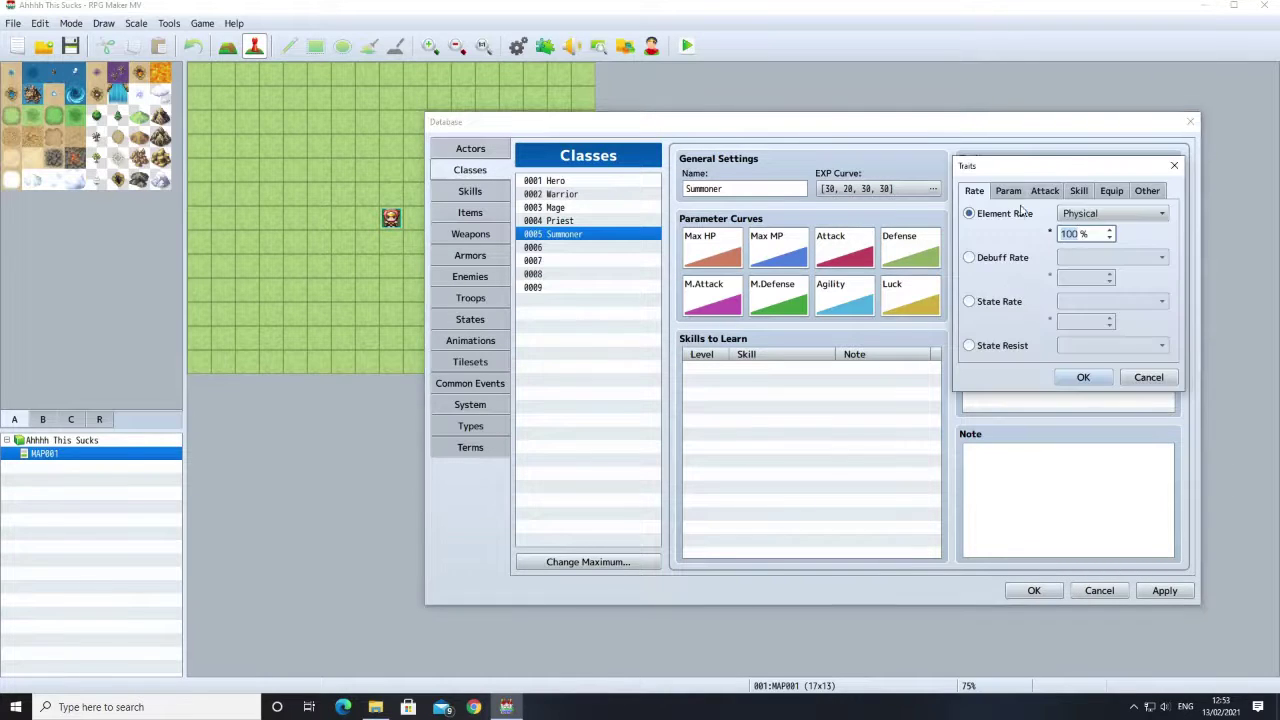
{"action": "left_click", "coordinate": [1113, 198]}
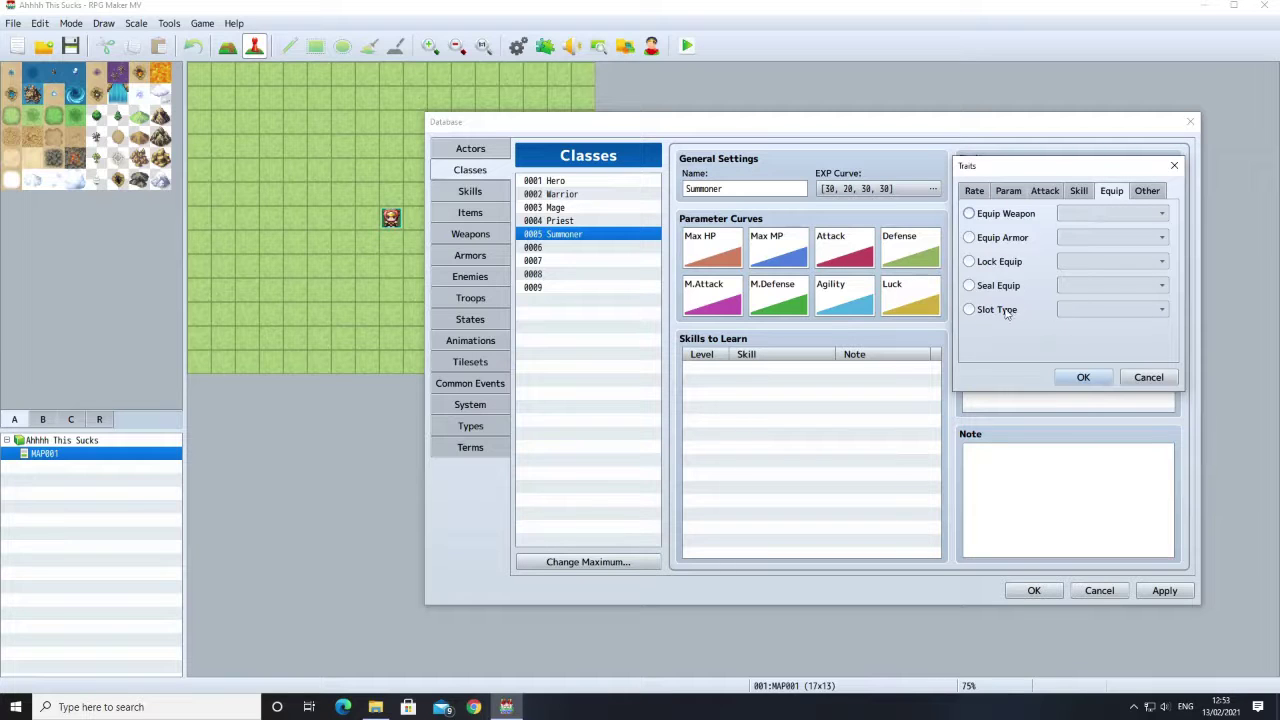
{"action": "left_click", "coordinate": [970, 310]}
{"action": "left_click", "coordinate": [1062, 310]}
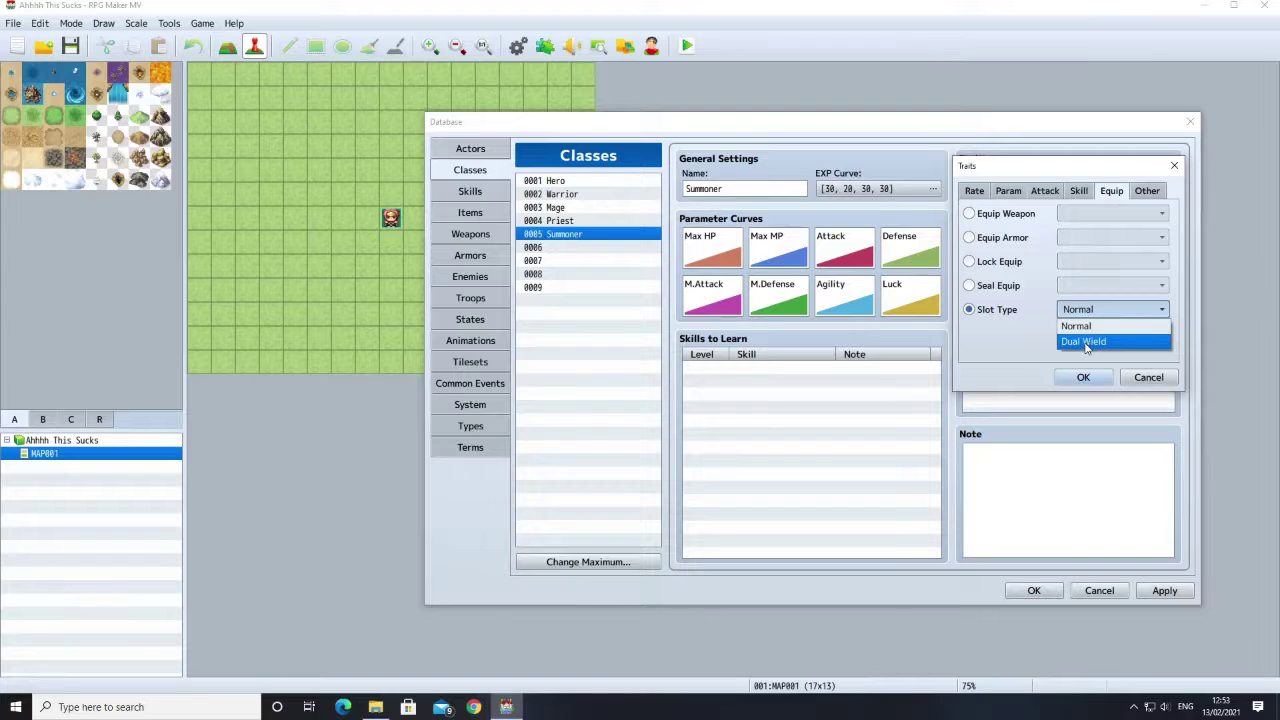
{"action": "left_click", "coordinate": [971, 288]}
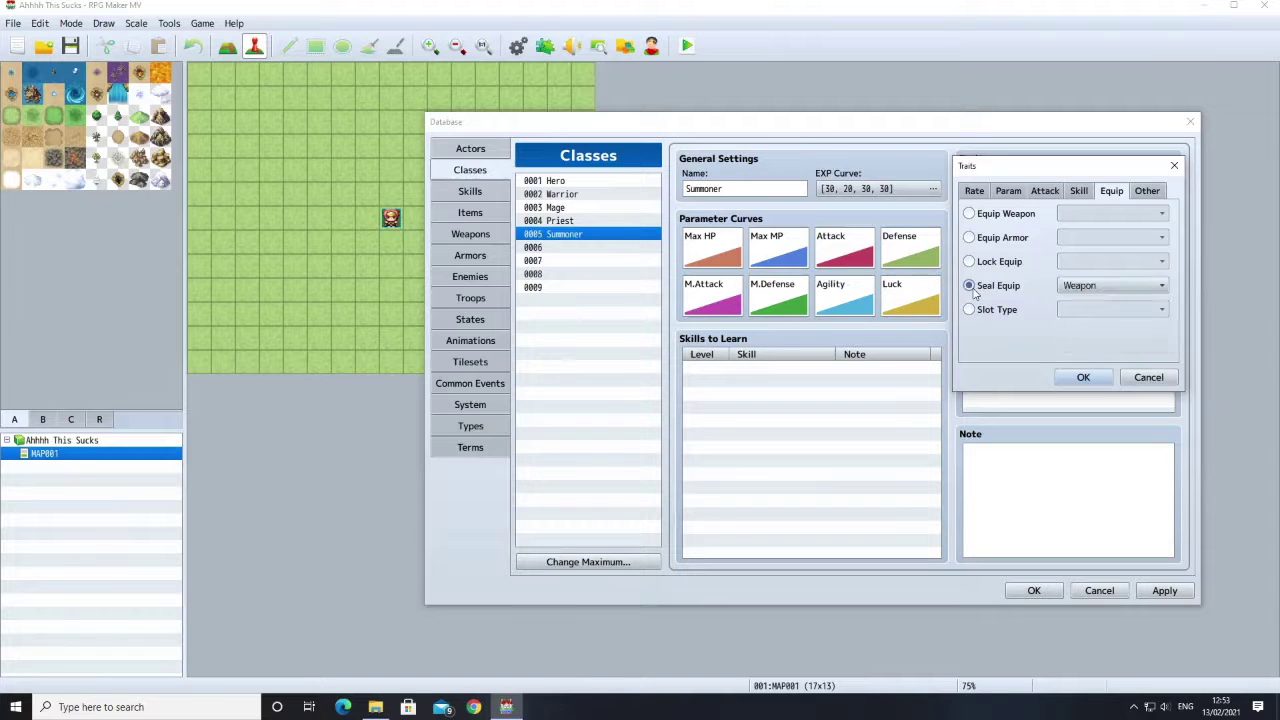
{"action": "left_click", "coordinate": [1077, 287]}
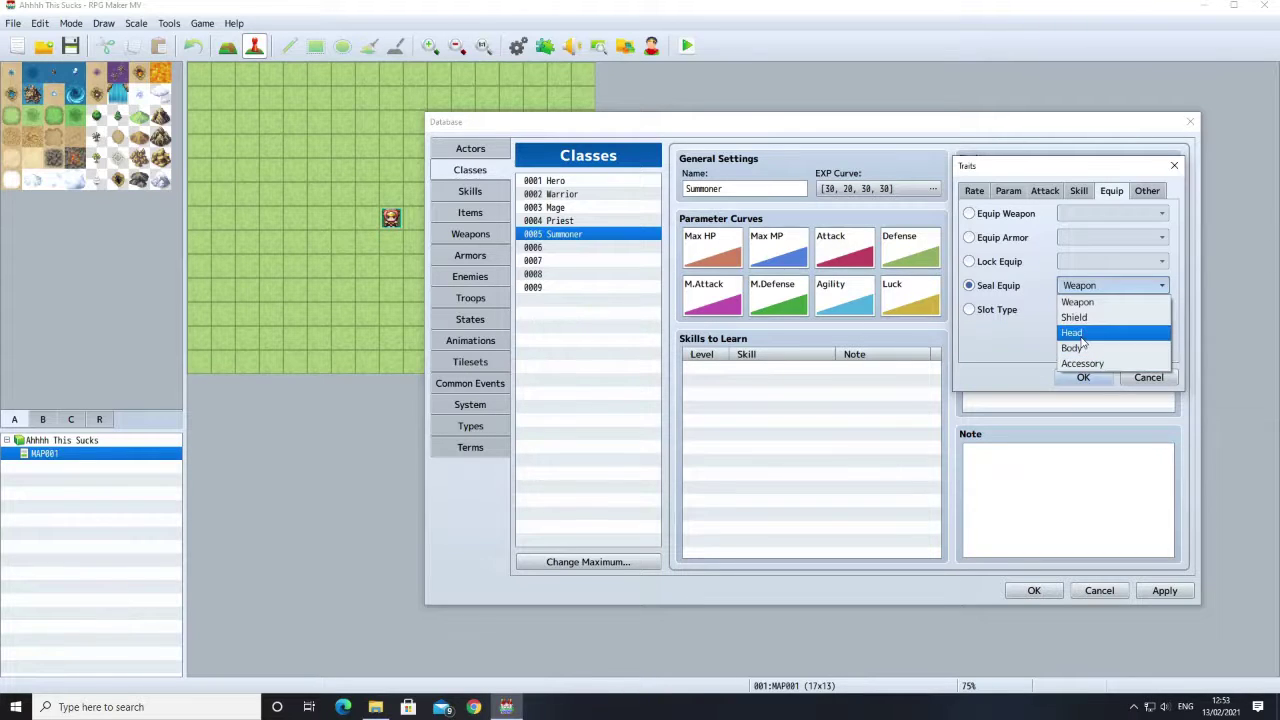
{"action": "left_click", "coordinate": [976, 293]}
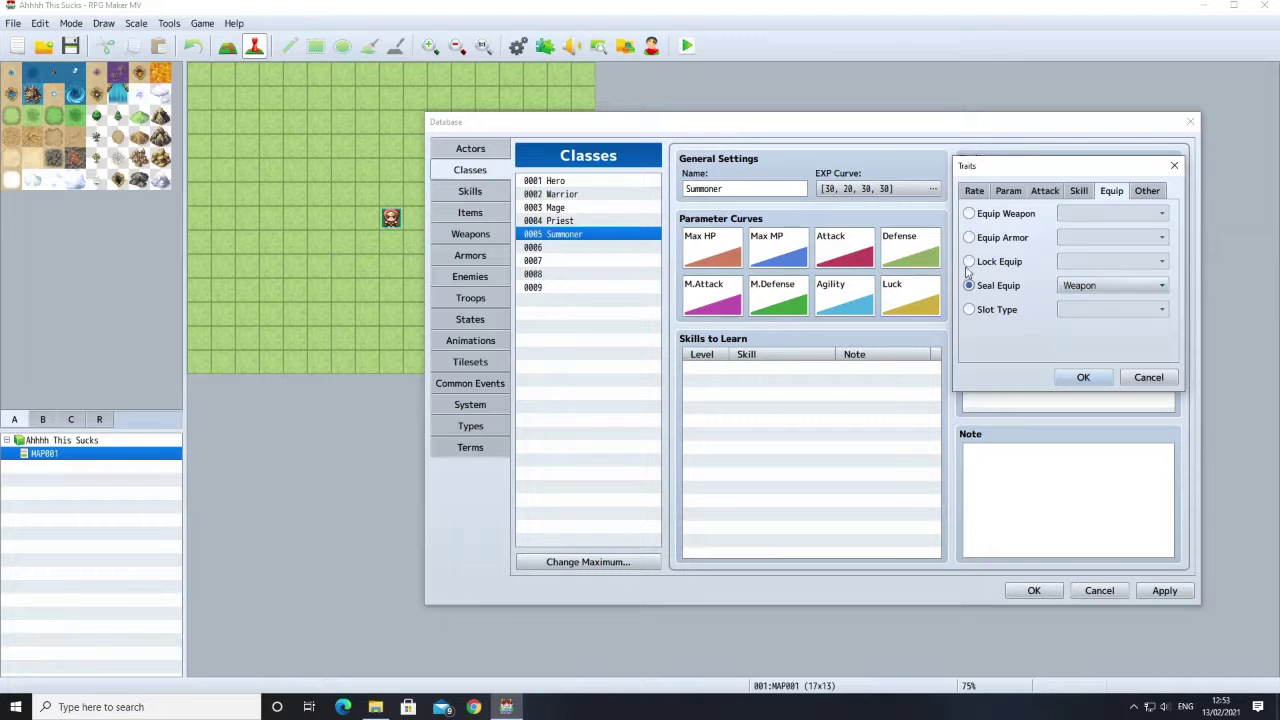
{"action": "left_click", "coordinate": [970, 262]}
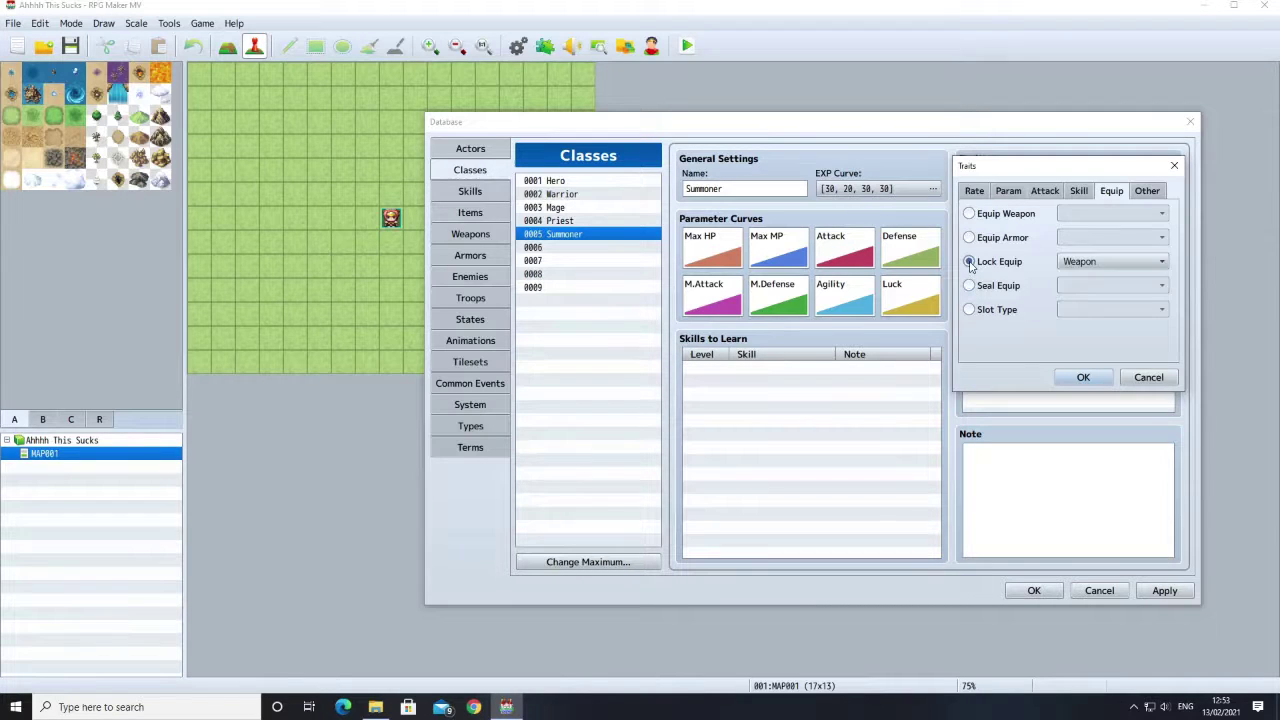
{"action": "left_click", "coordinate": [969, 238]}
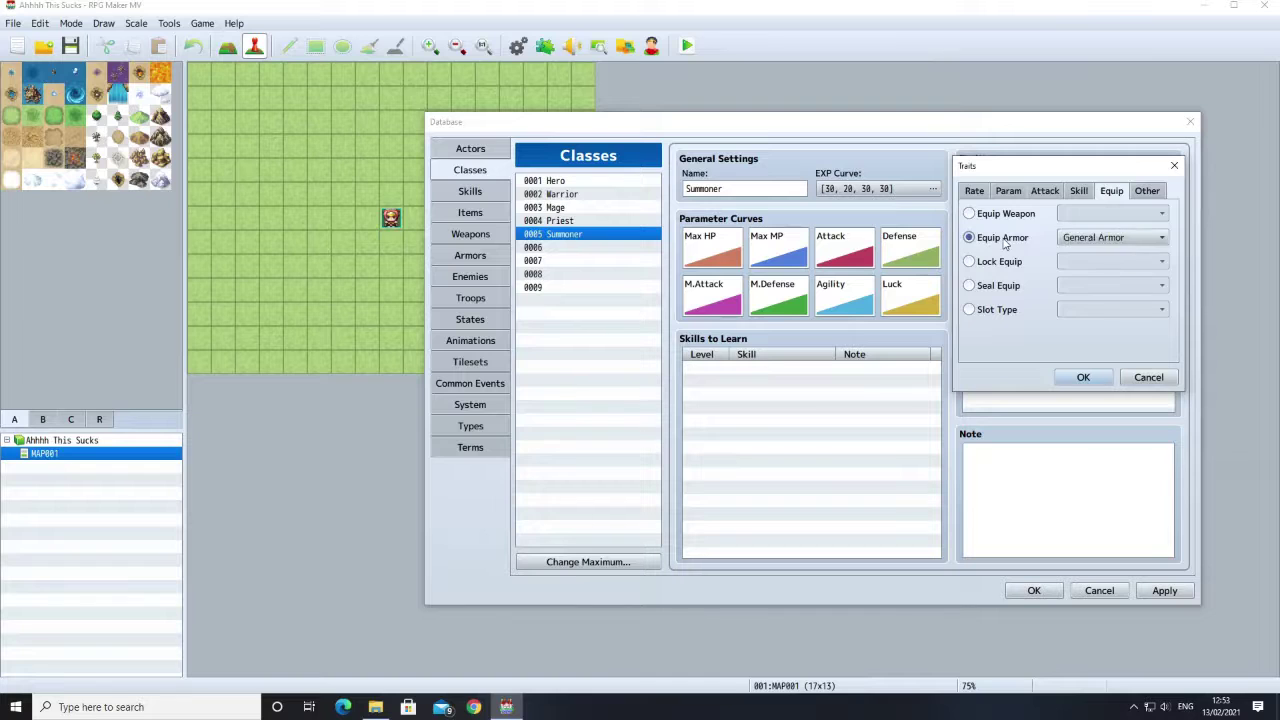
Step: Add the trait as Slot Type Normal to the Summoner class, checking the other trait categories before confirming
{"action": "left_click", "coordinate": [975, 311]}
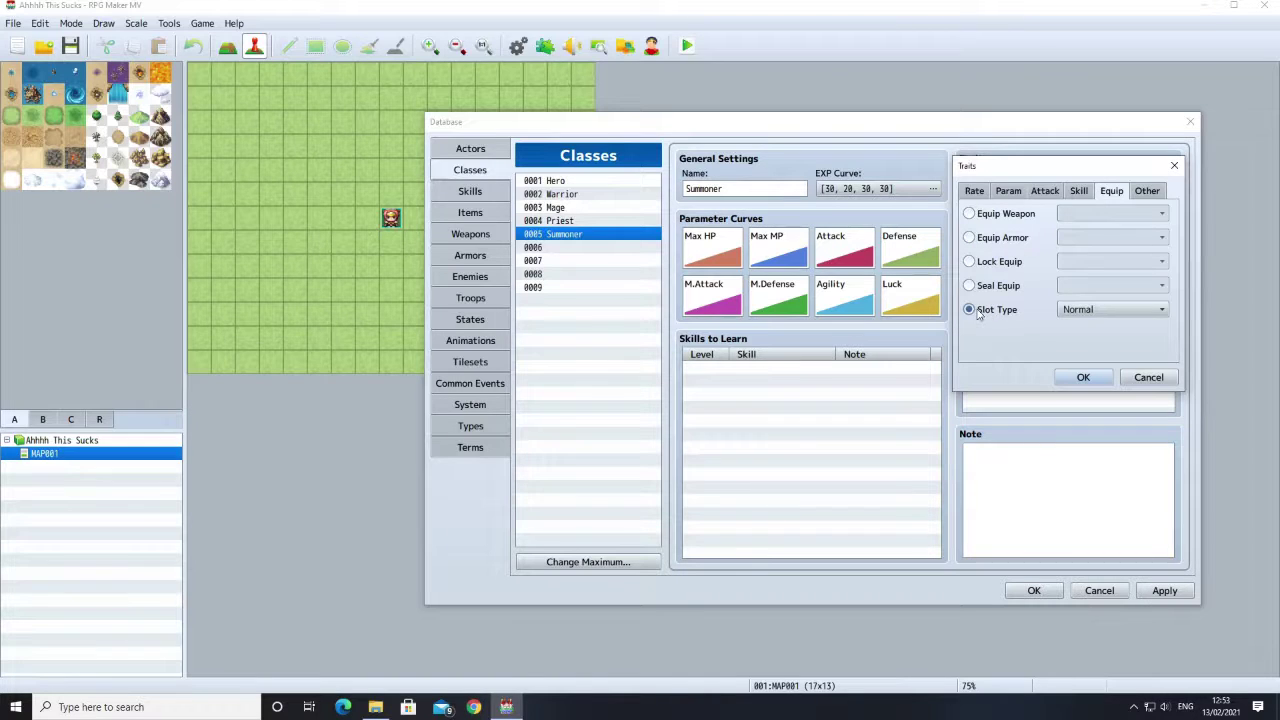
{"action": "left_click", "coordinate": [1147, 192]}
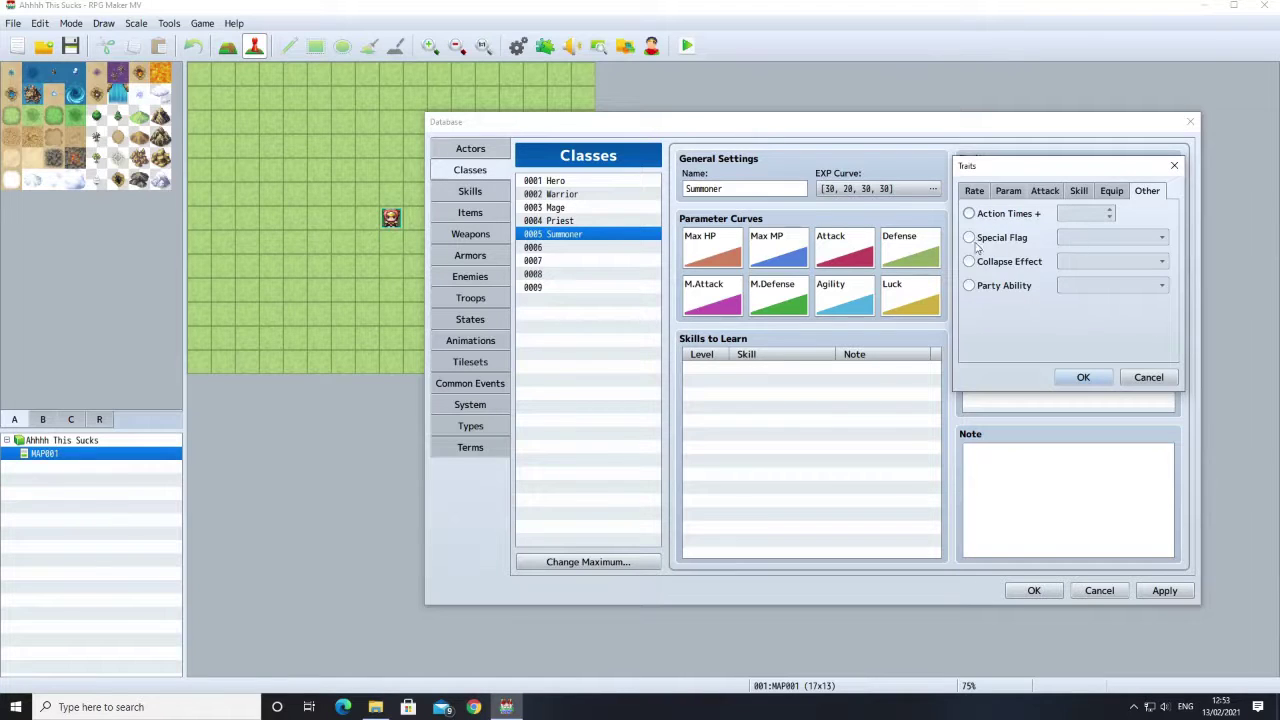
{"action": "left_click", "coordinate": [1098, 199]}
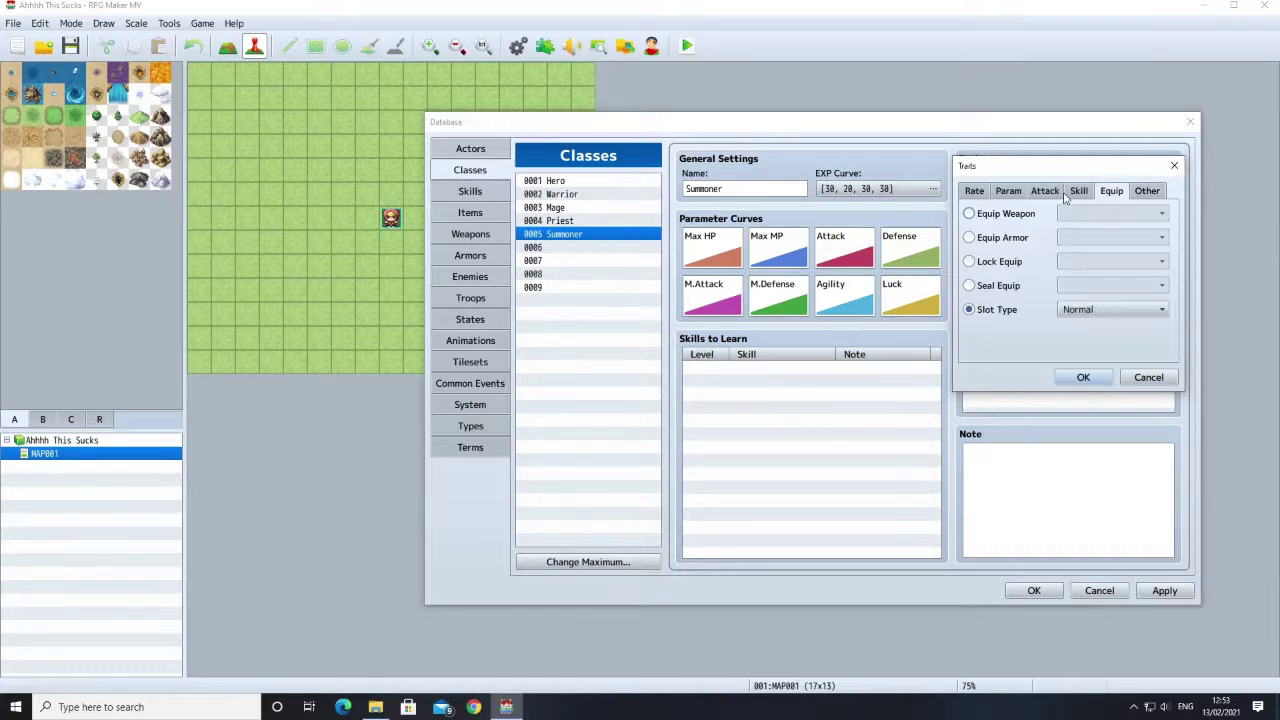
{"action": "left_click", "coordinate": [1061, 195]}
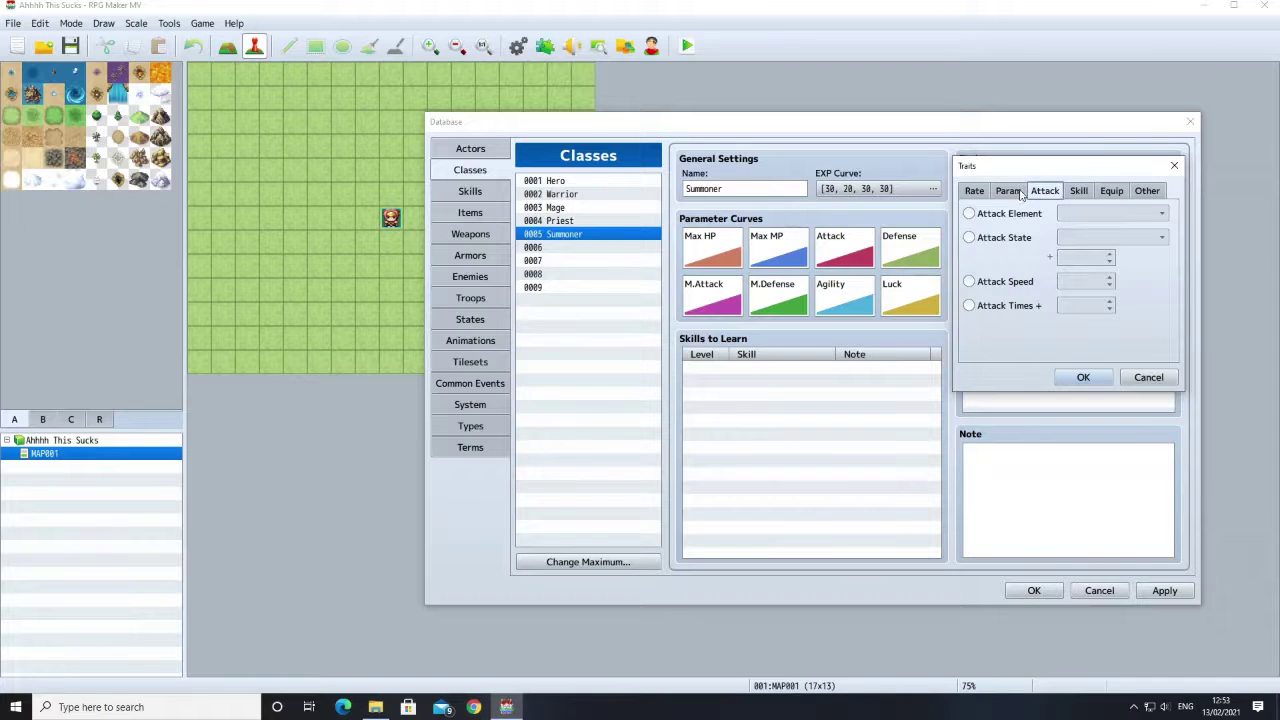
{"action": "left_click", "coordinate": [1078, 195]}
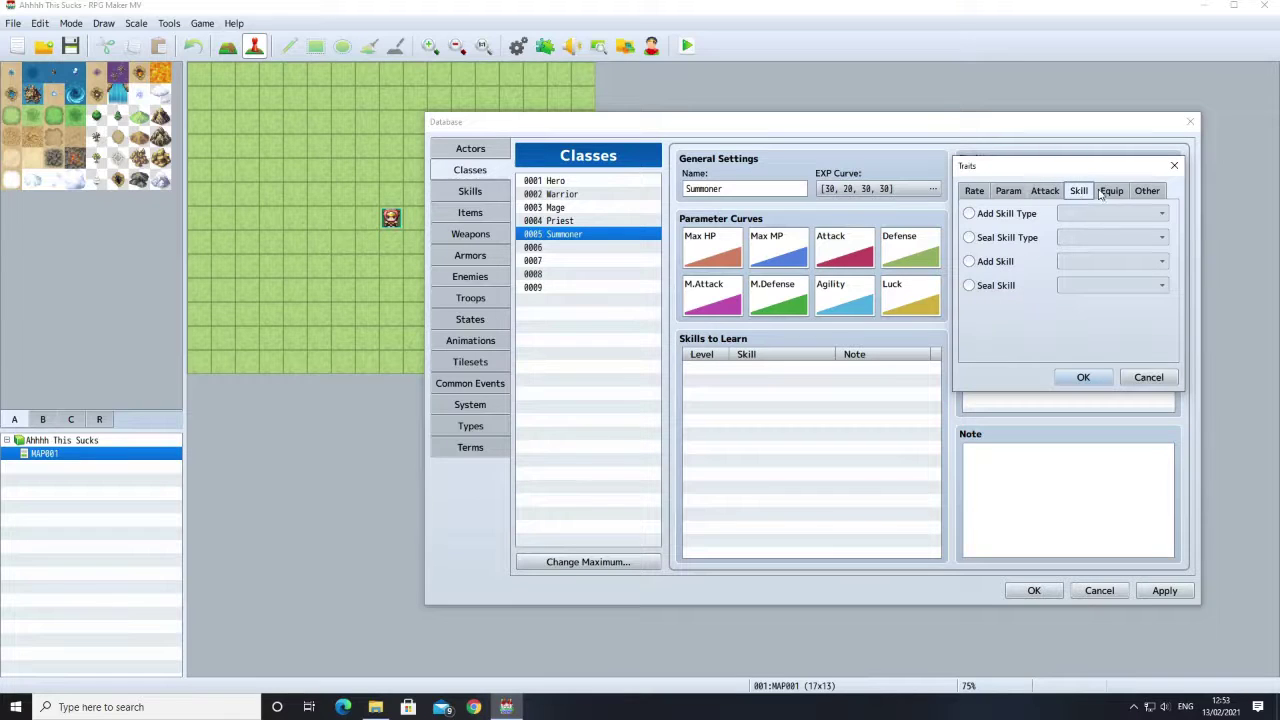
{"action": "left_click", "coordinate": [1082, 377]}
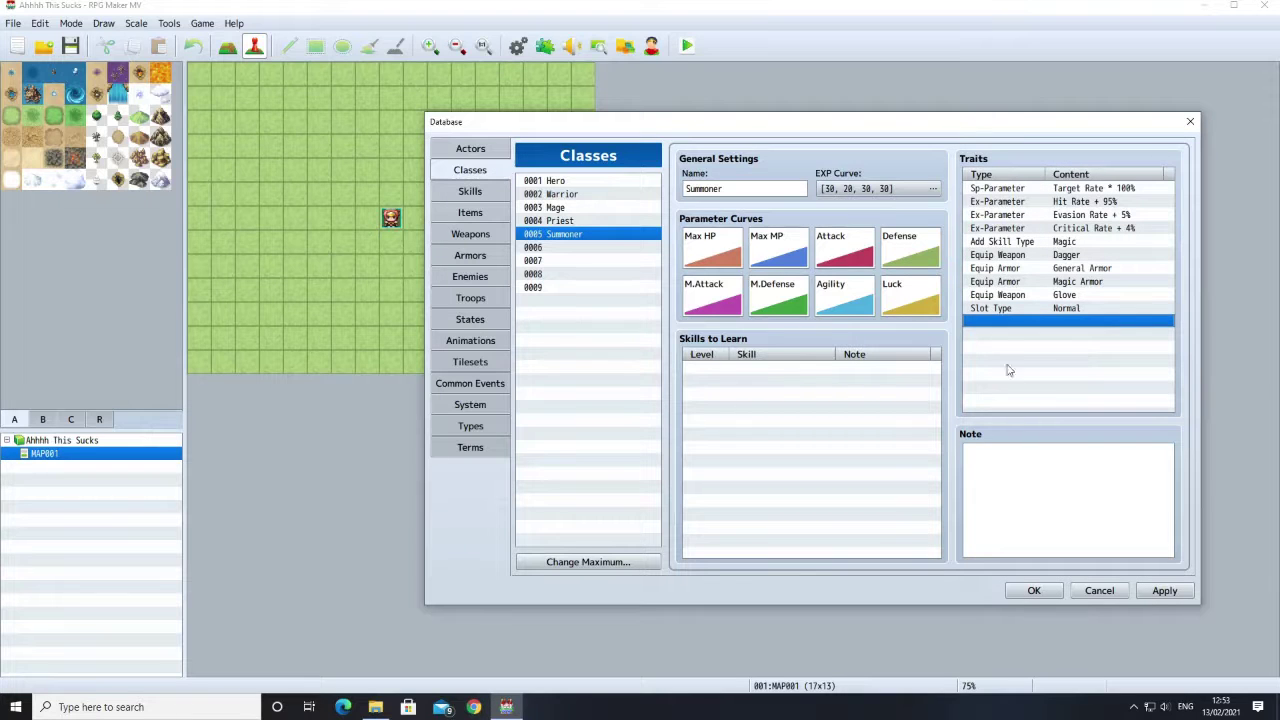
Step: Add the Fire skill at level 1 to the Summoner's skills to learn and apply the database changes
{"action": "left_click", "coordinate": [731, 369]}
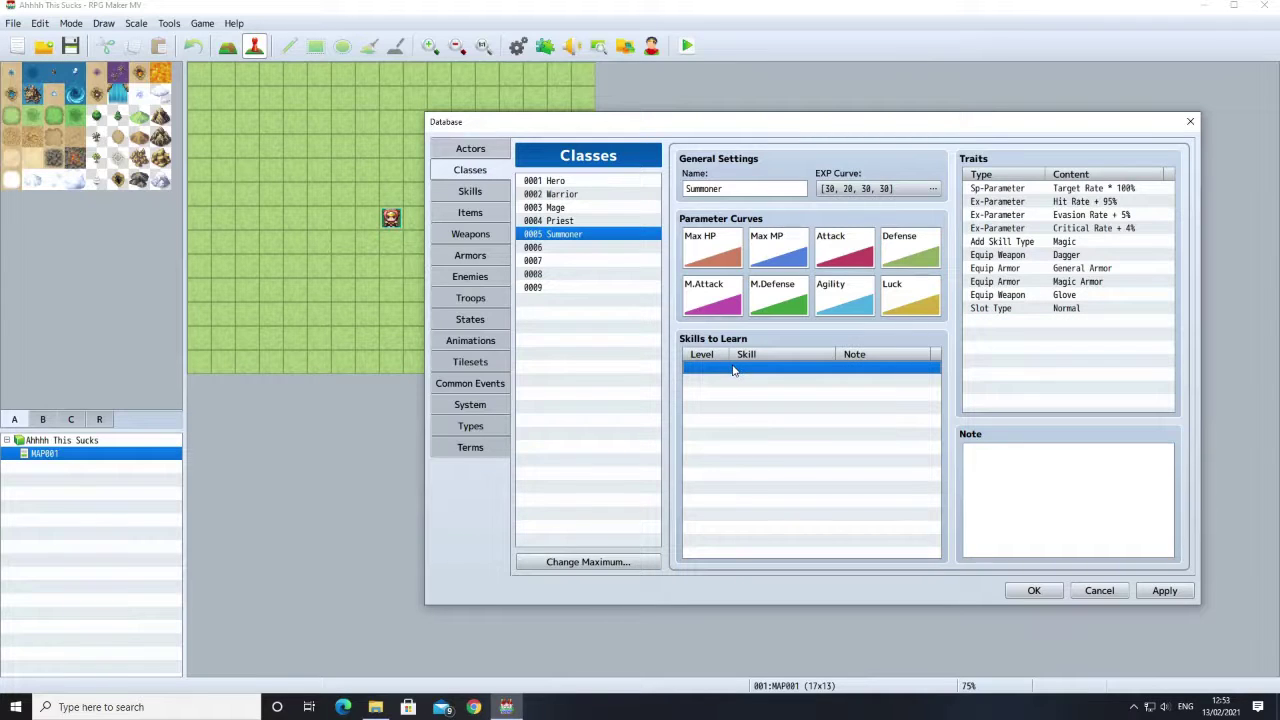
{"action": "right_click", "coordinate": [732, 369]}
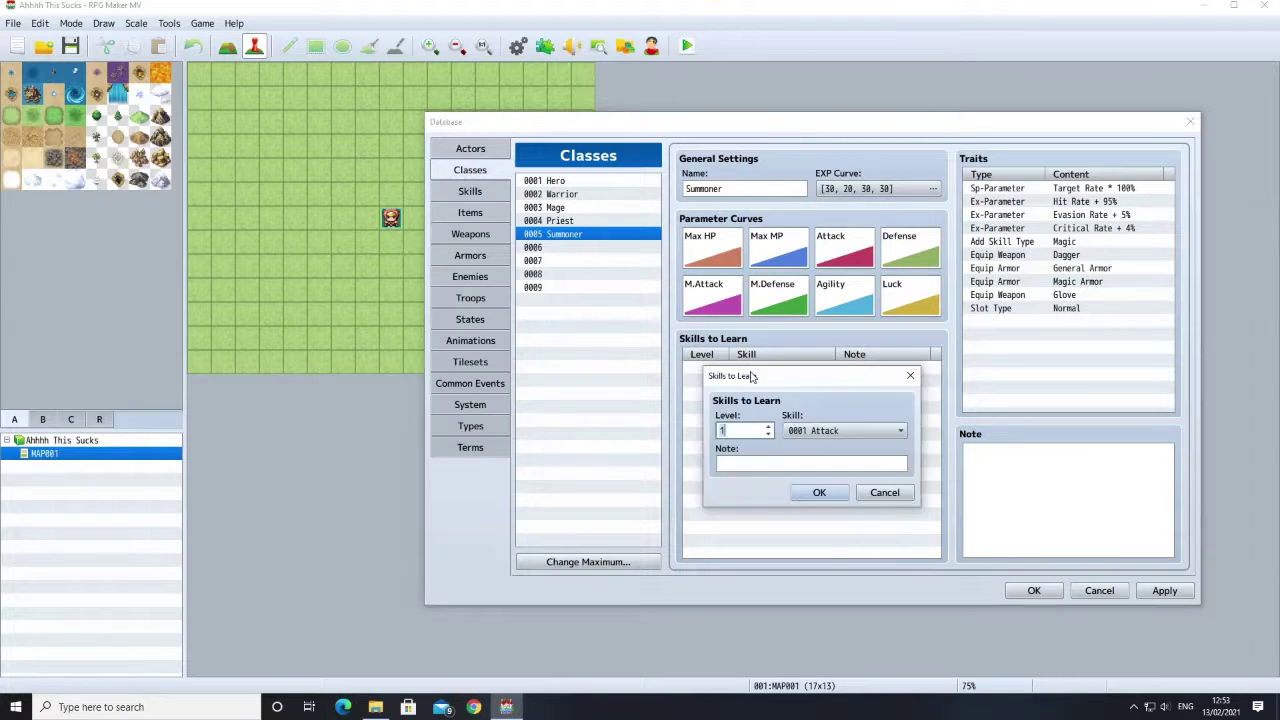
{"action": "left_click", "coordinate": [760, 376]}
{"action": "left_click", "coordinate": [804, 432]}
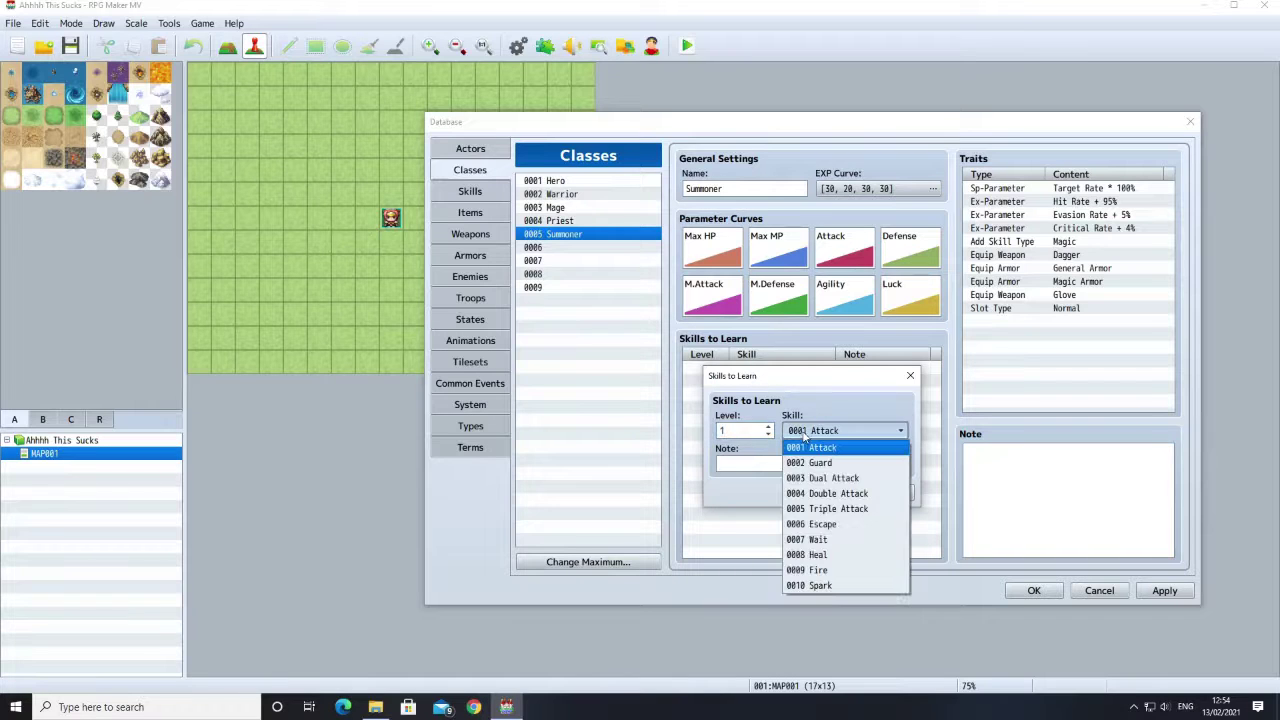
{"action": "left_click", "coordinate": [833, 572]}
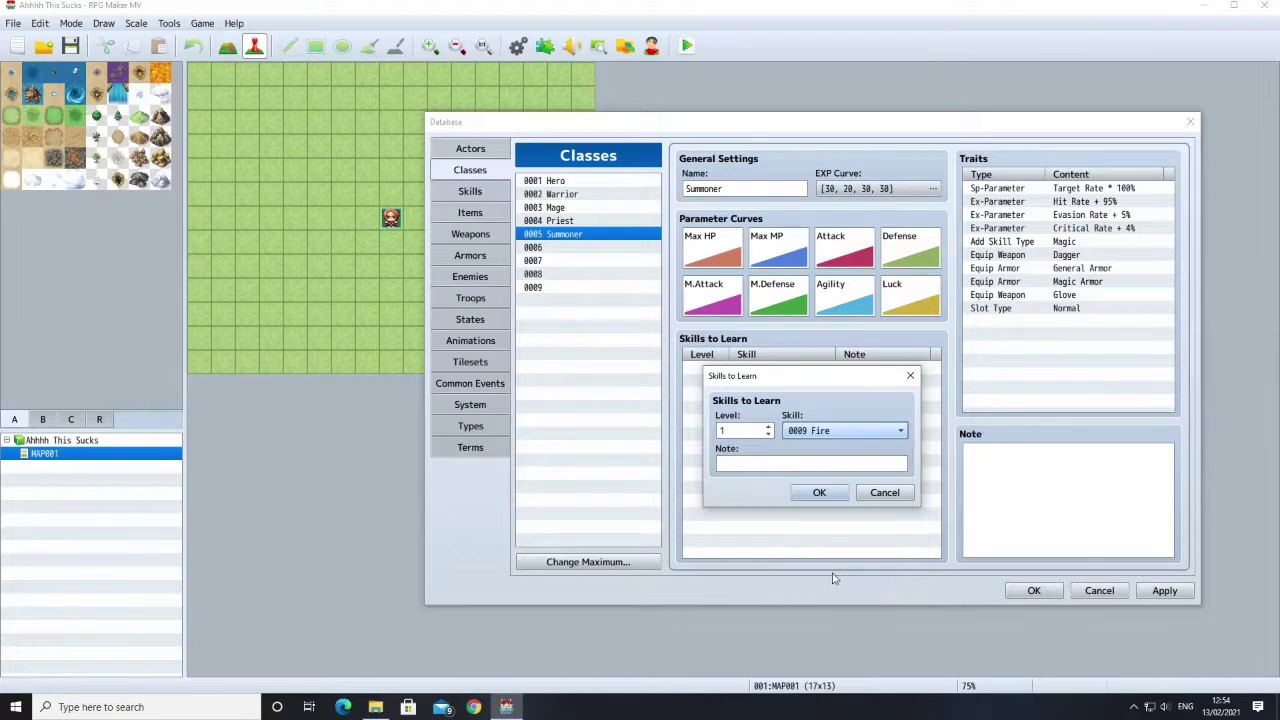
{"action": "left_click", "coordinate": [820, 493]}
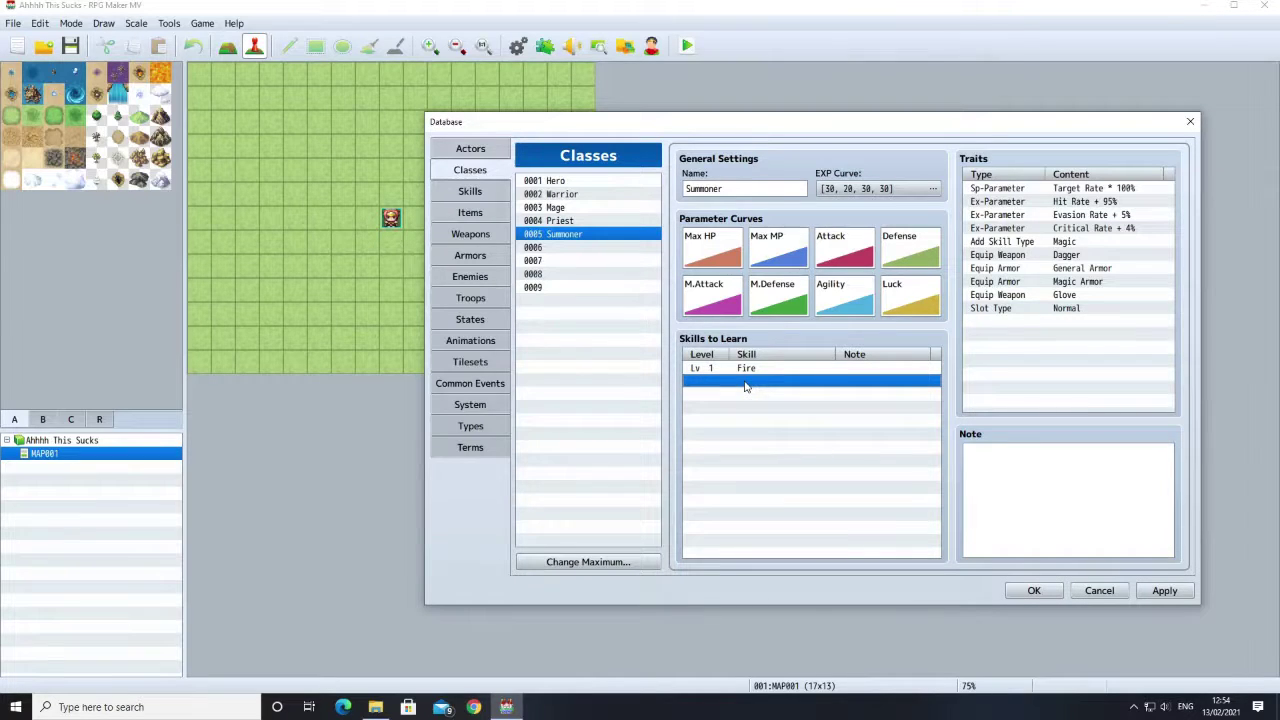
{"action": "left_click", "coordinate": [1150, 592]}
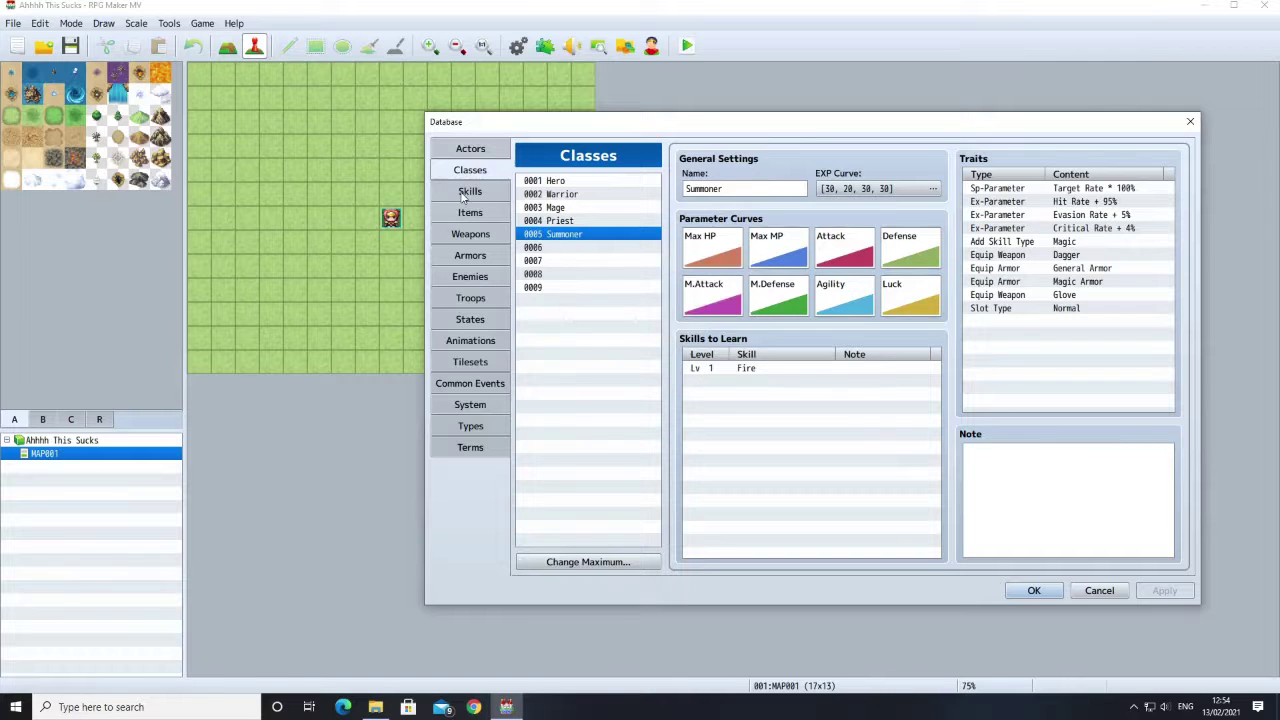
Step: Raise the maximum number of entries in the Skills database to 18
{"action": "left_click", "coordinate": [464, 195]}
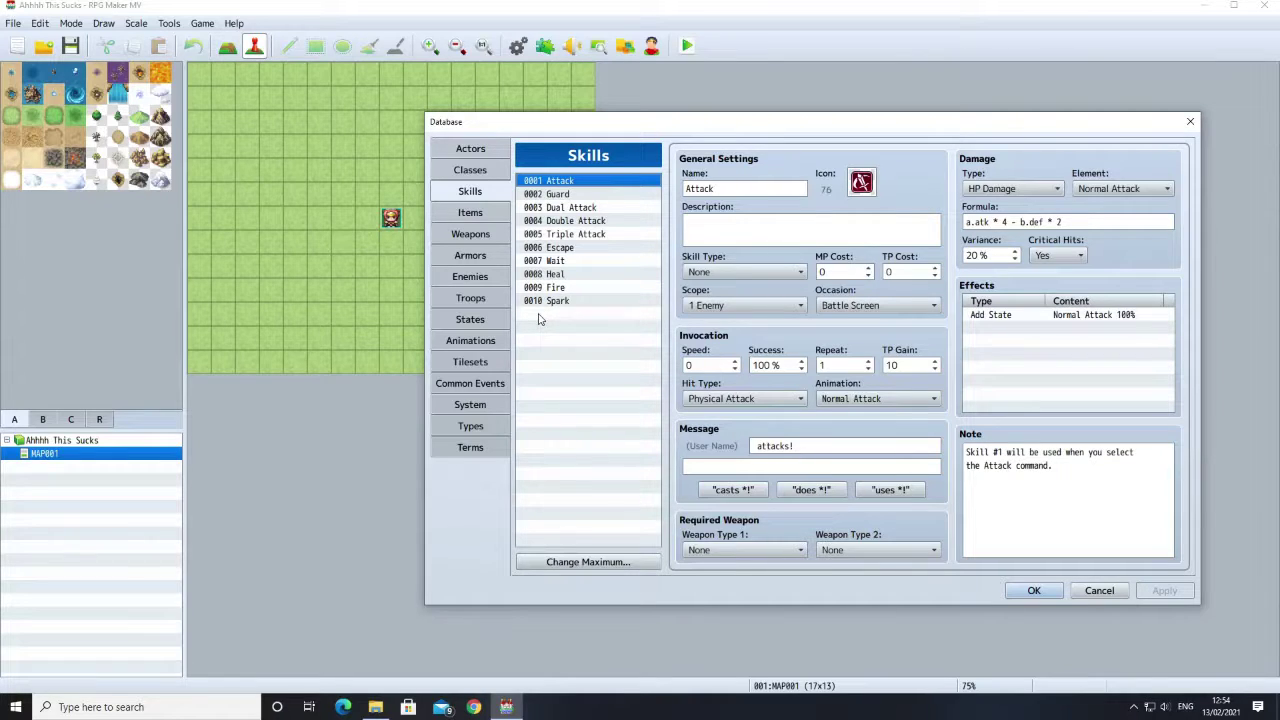
{"action": "left_click", "coordinate": [585, 561]}
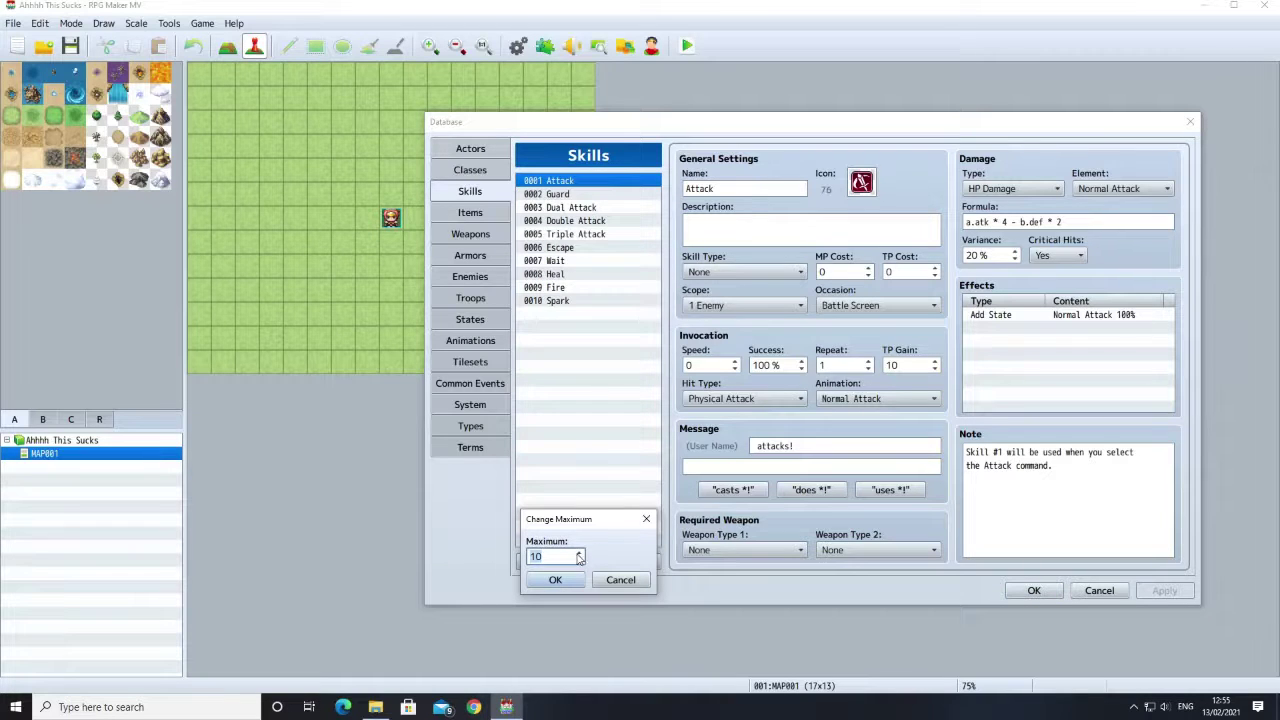
{"action": "left_click", "coordinate": [579, 553]}
{"action": "left_click", "coordinate": [558, 580]}
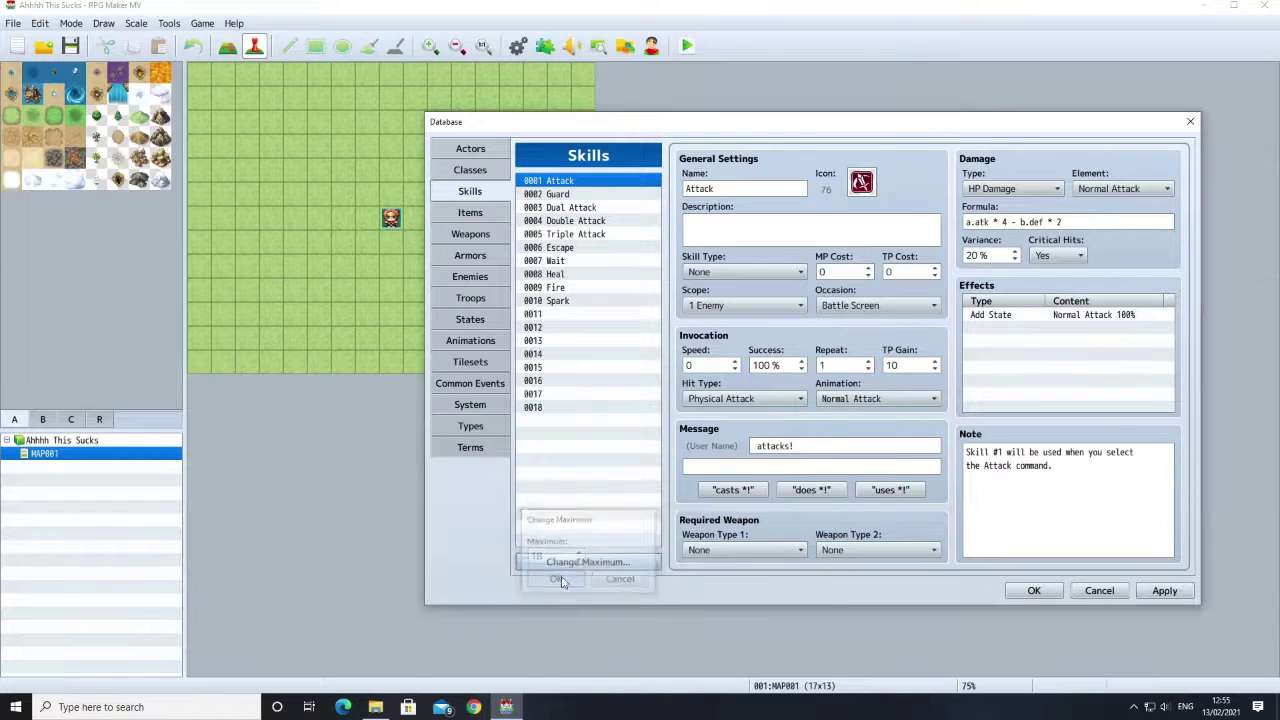
Step: Name the empty skill entry 0011 Blast
{"action": "left_click", "coordinate": [557, 314]}
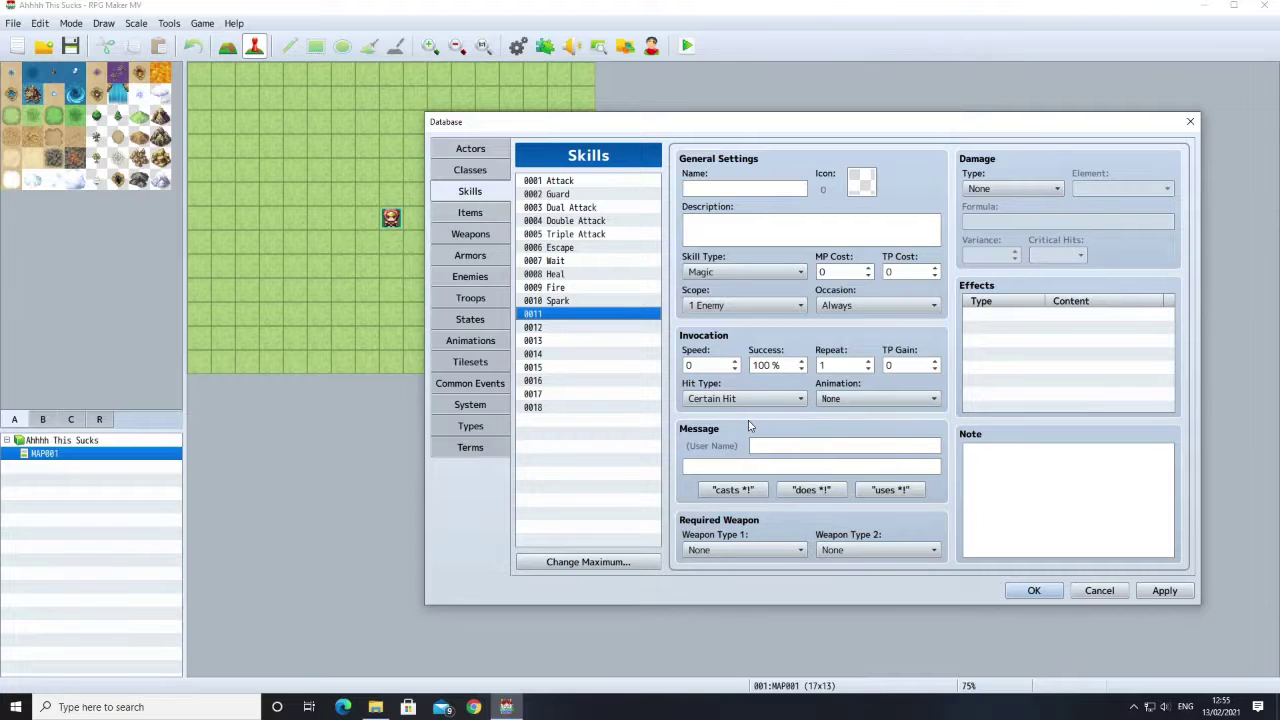
{"action": "left_click", "coordinate": [757, 194]}
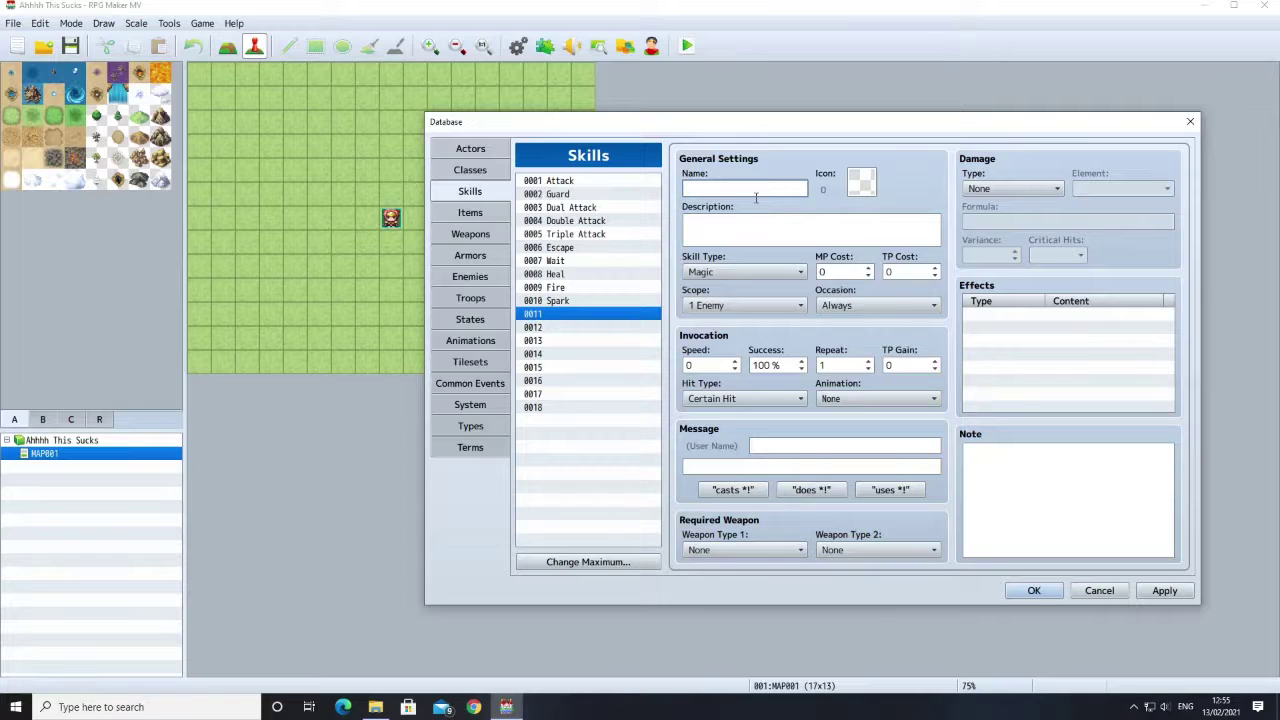
{"action": "type", "text": "Blast"}
Step: Assign the brown hand icon, number 78, to the Blast skill after browsing the icon set
{"action": "left_click", "coordinate": [857, 182]}
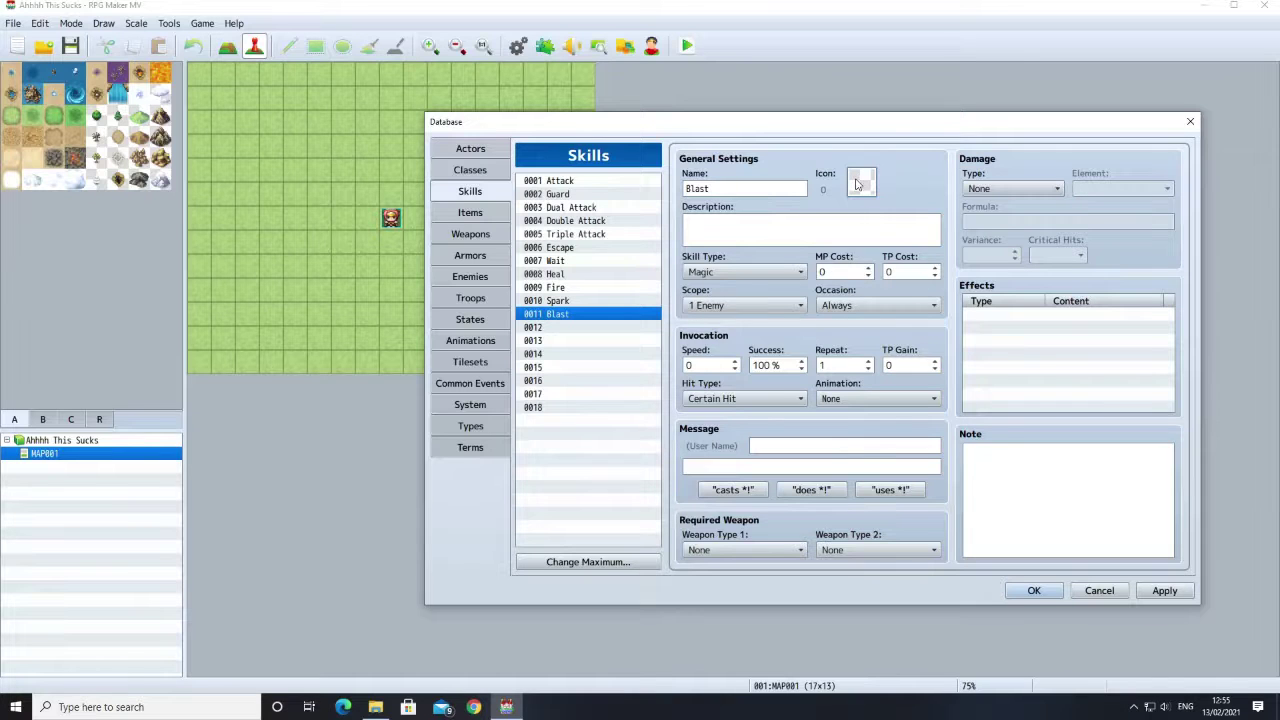
{"action": "double_click", "coordinate": [857, 182]}
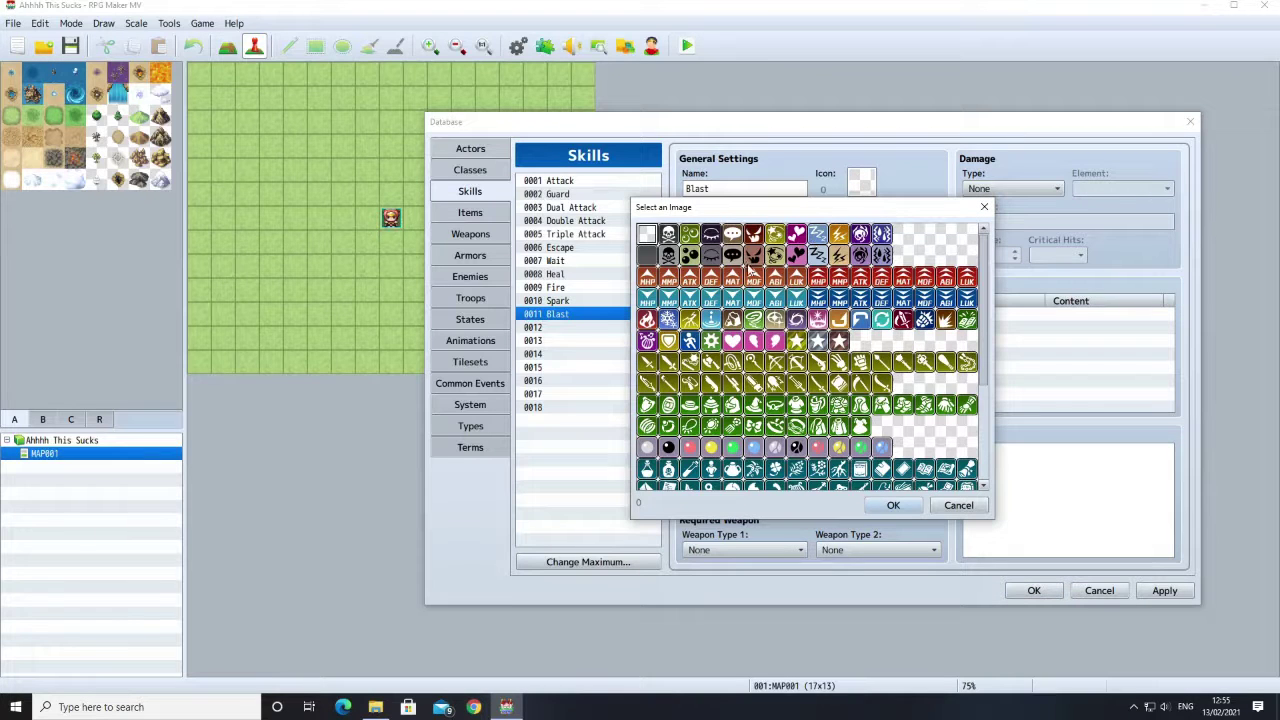
{"action": "scroll", "coordinate": [746, 398], "scroll_direction": "down", "scroll_amount": 5}
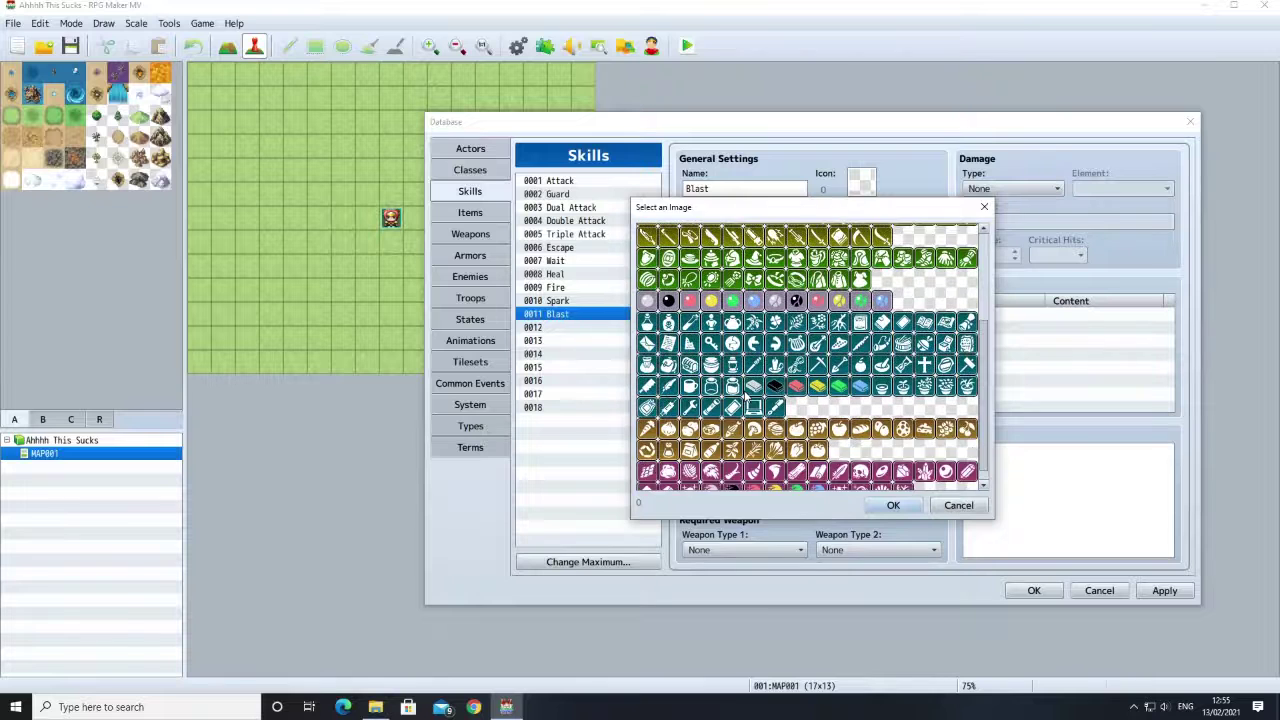
{"action": "scroll", "coordinate": [746, 398], "scroll_direction": "down", "scroll_amount": 1}
{"action": "scroll", "coordinate": [770, 396], "scroll_direction": "up", "scroll_amount": 2}
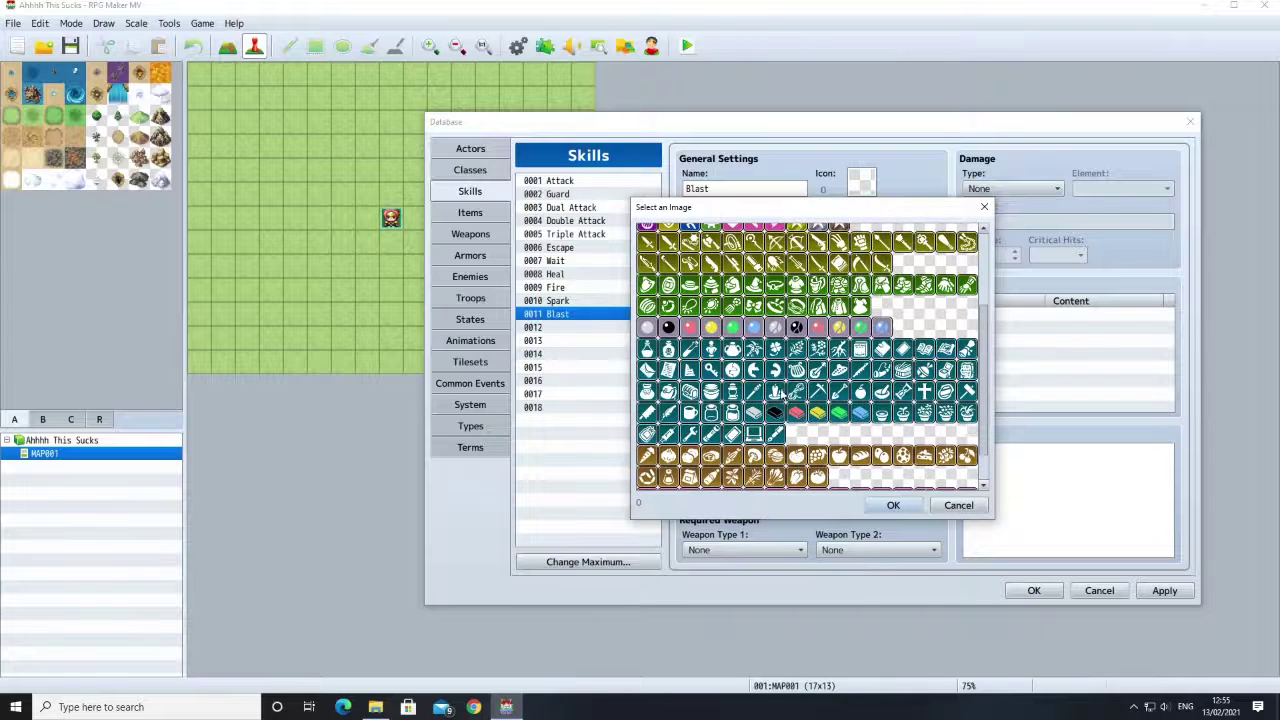
{"action": "scroll", "coordinate": [777, 392], "scroll_direction": "up", "scroll_amount": 3}
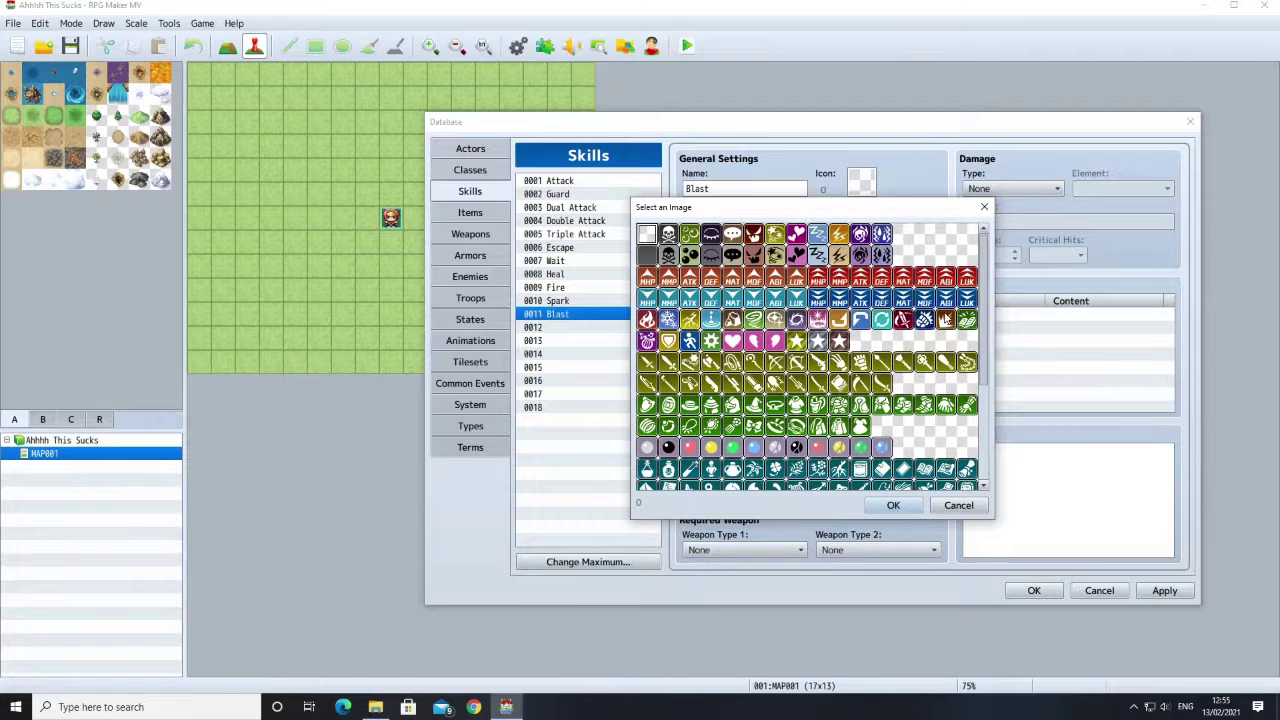
{"action": "double_click", "coordinate": [946, 320]}
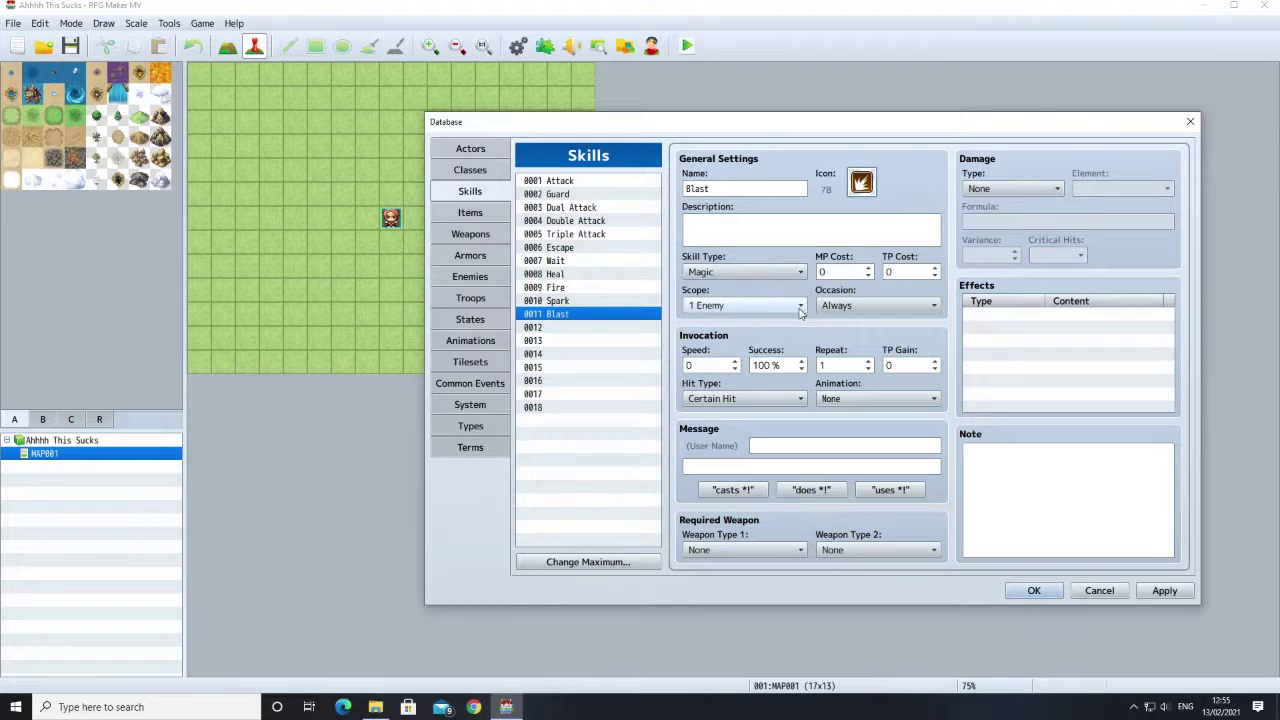
Step: Set Blast's MP cost to 5 and restrict its occasion of use to Battle Screen
{"action": "left_click", "coordinate": [846, 274]}
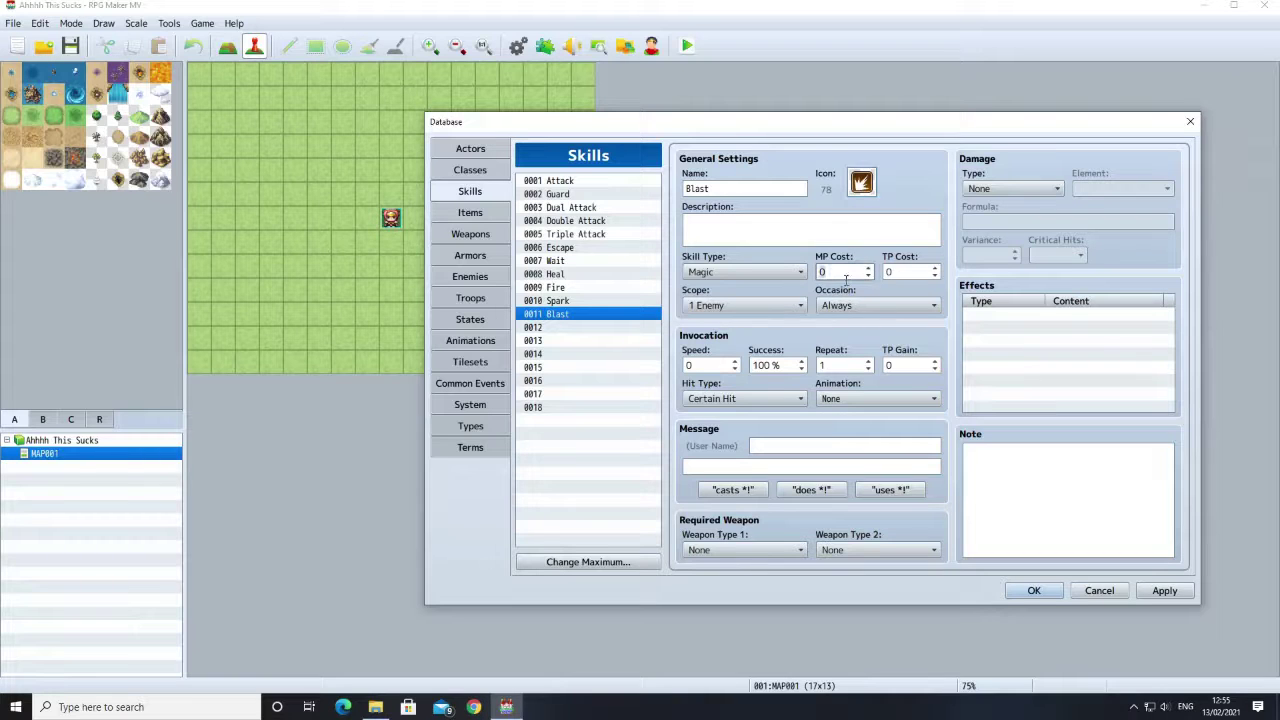
{"action": "type", "text": "2"}
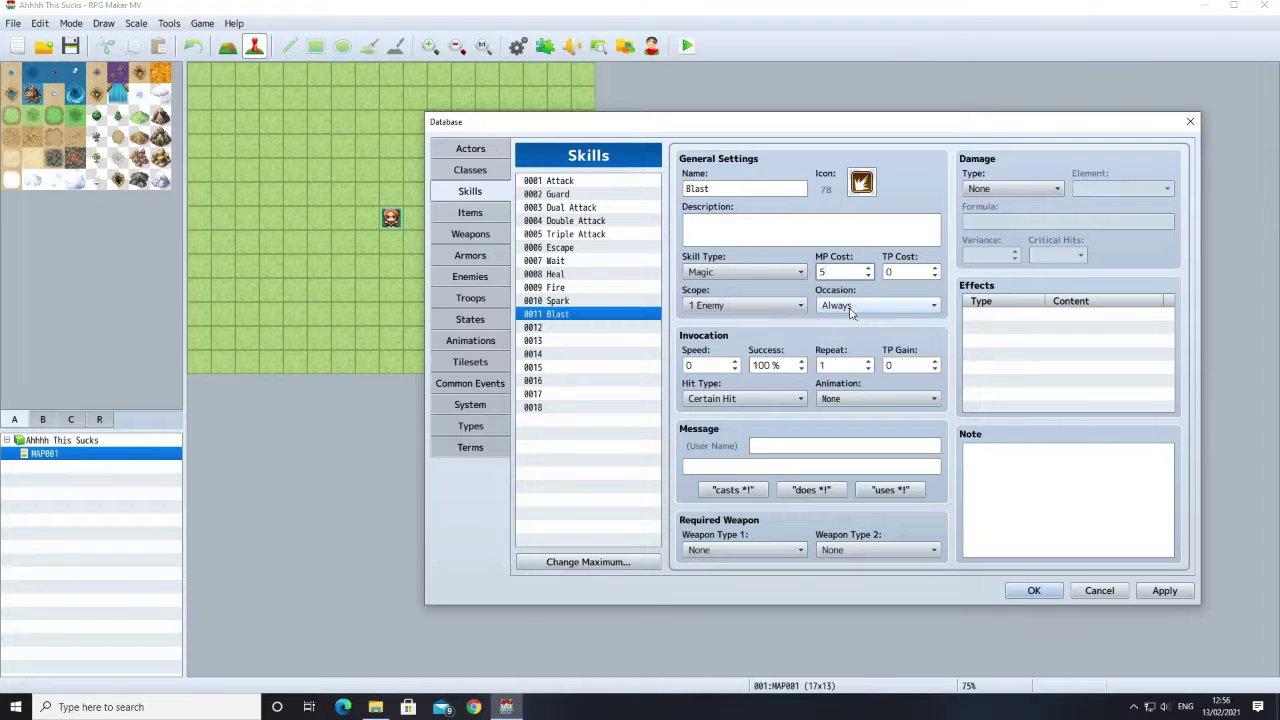
{"action": "left_click", "coordinate": [847, 308]}
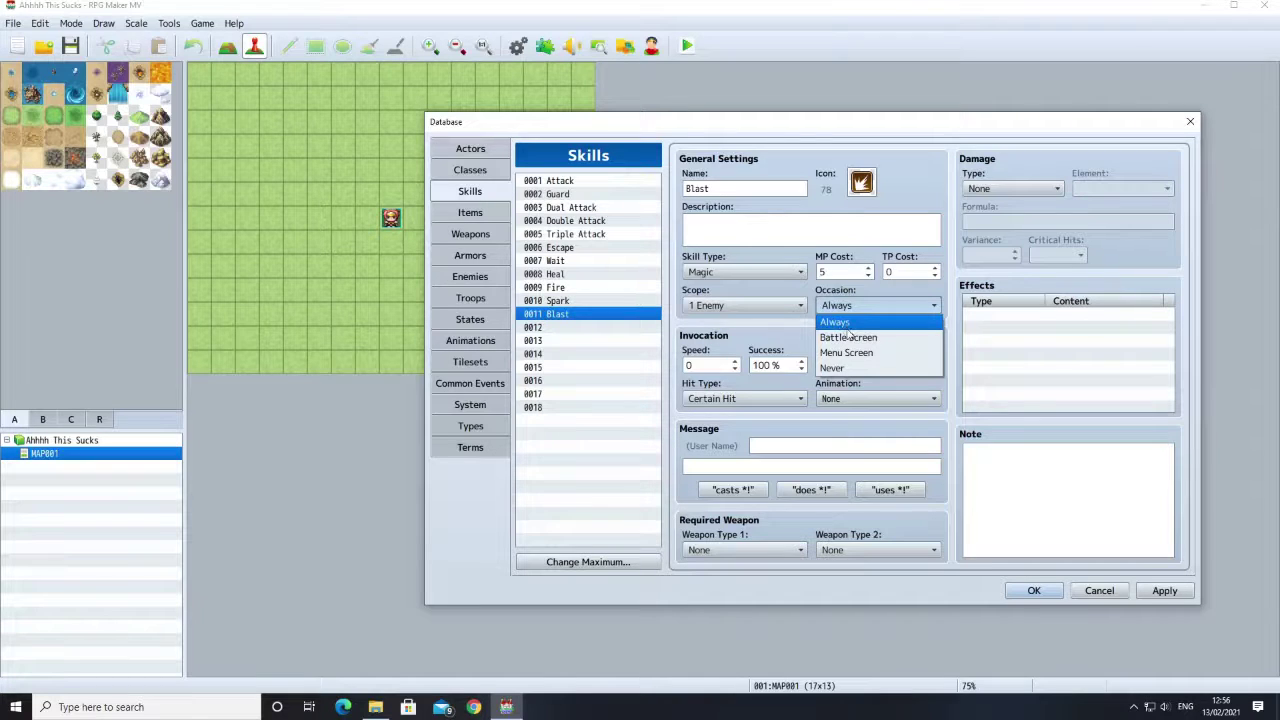
{"action": "left_click", "coordinate": [849, 338]}
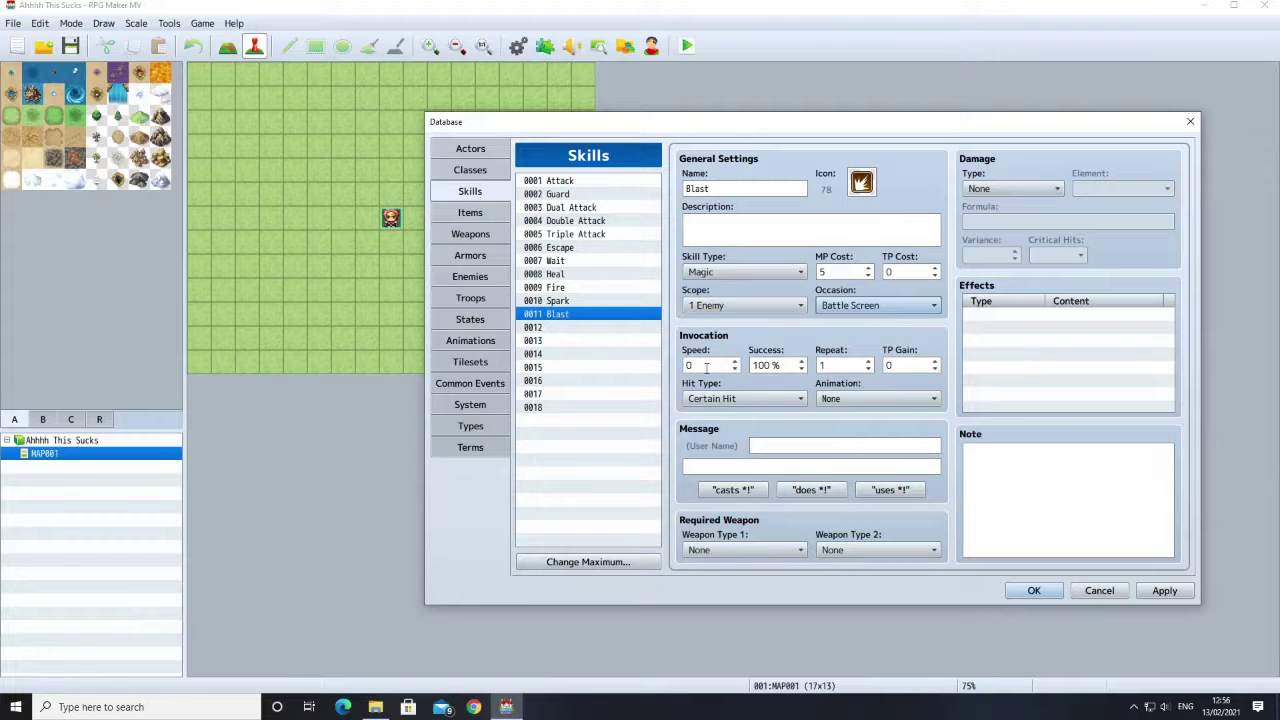
Step: Set Blast's hit type to Magical Attack
{"action": "mouse_move", "coordinate": [705, 368]}
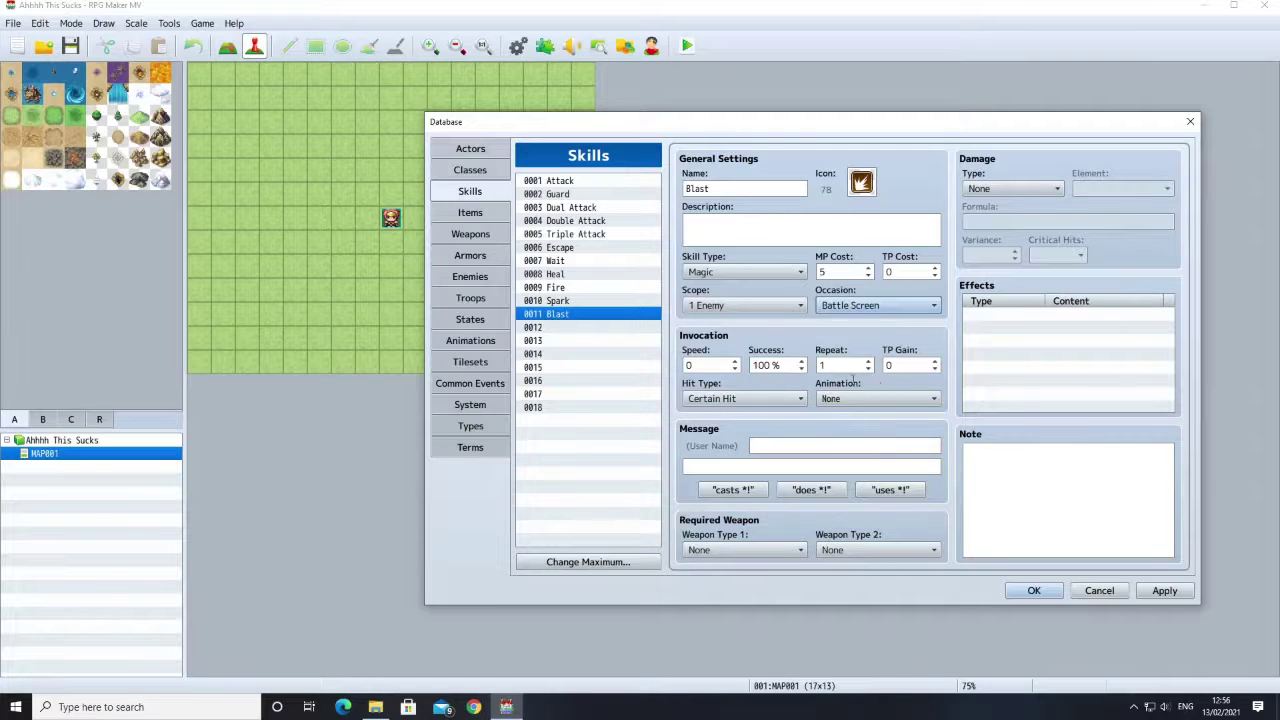
{"action": "left_click", "coordinate": [744, 399]}
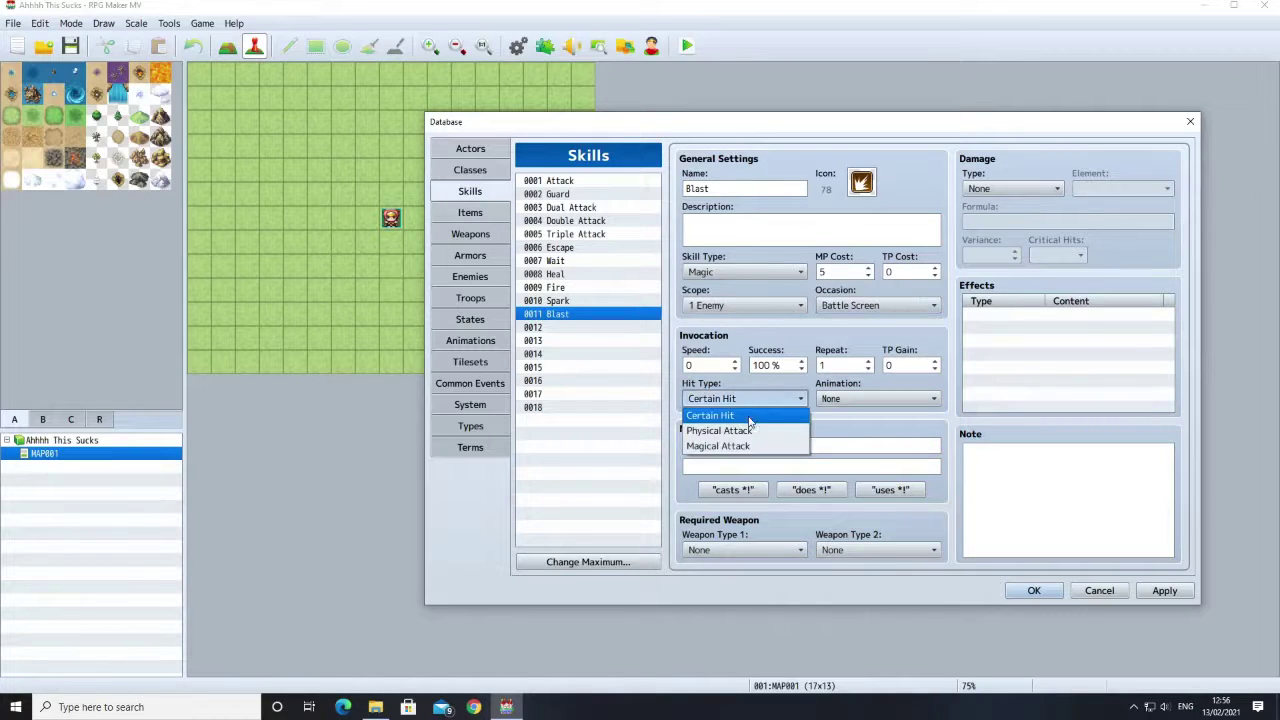
{"action": "left_click", "coordinate": [750, 446]}
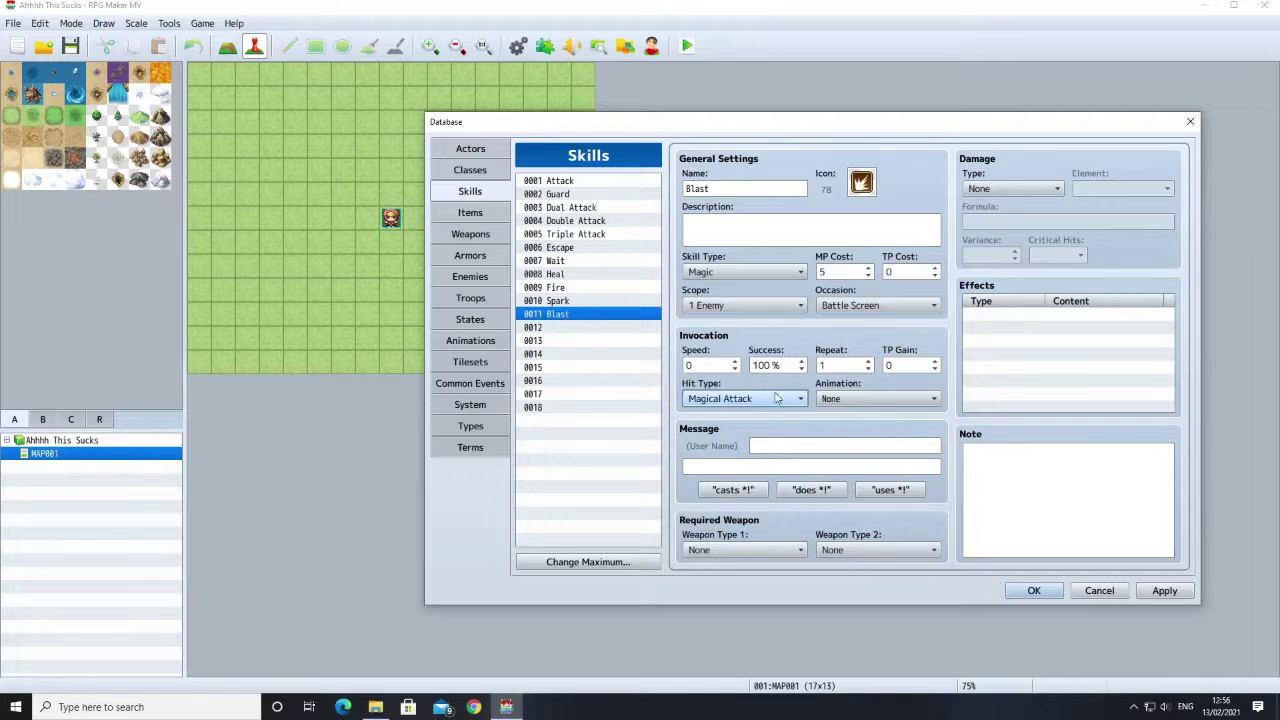
{"action": "left_click", "coordinate": [777, 398]}
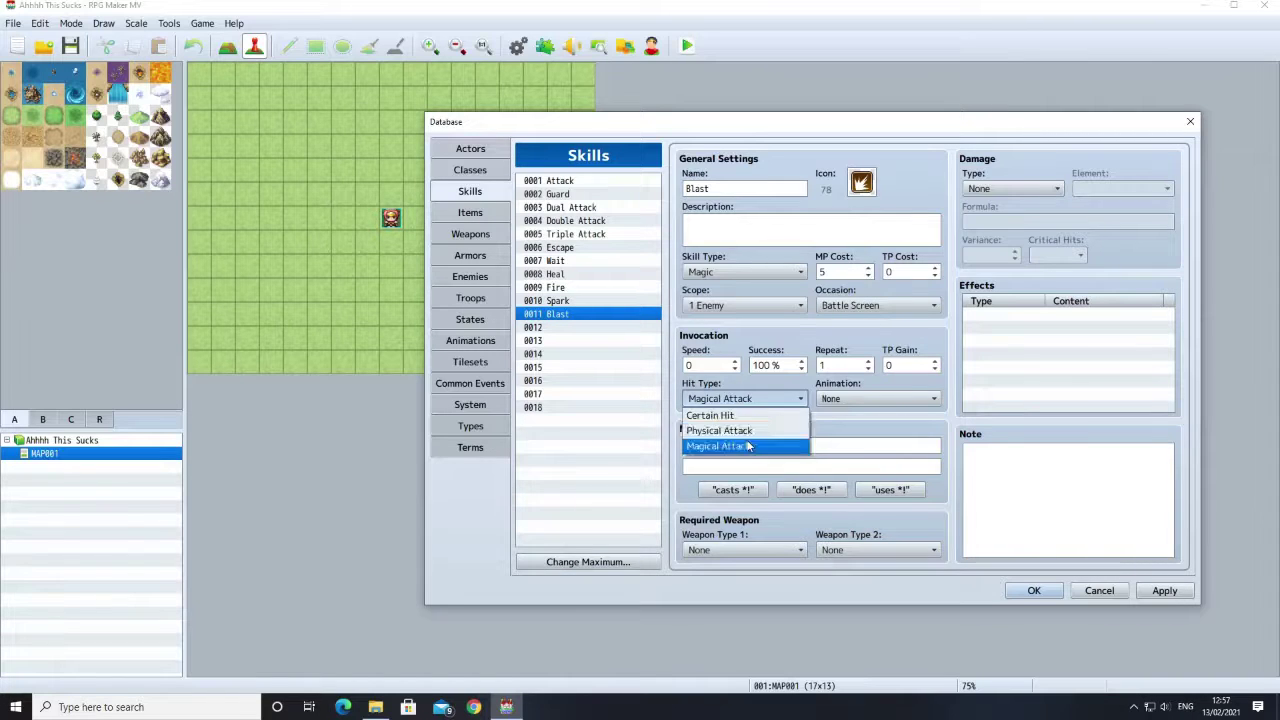
{"action": "left_click", "coordinate": [749, 446]}
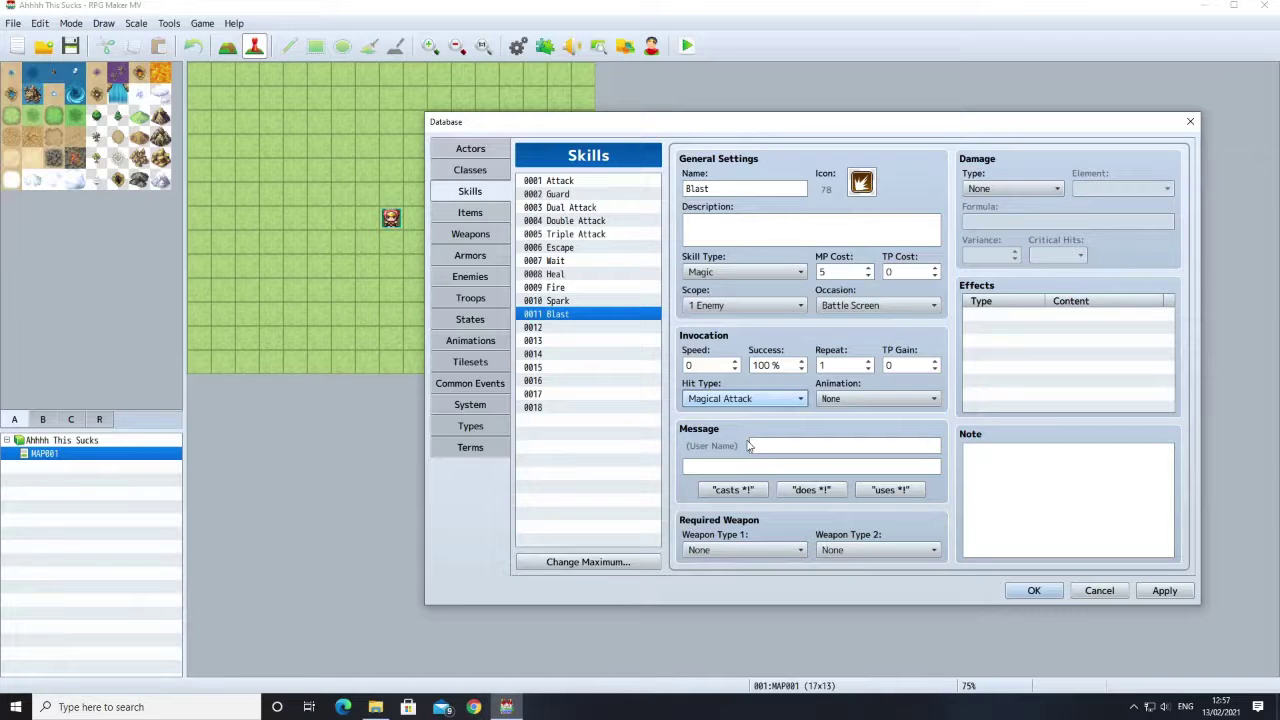
Step: Give Blast the 0059 Poison animation and fill its message with the preset "casts *!" text
{"action": "left_click", "coordinate": [845, 399]}
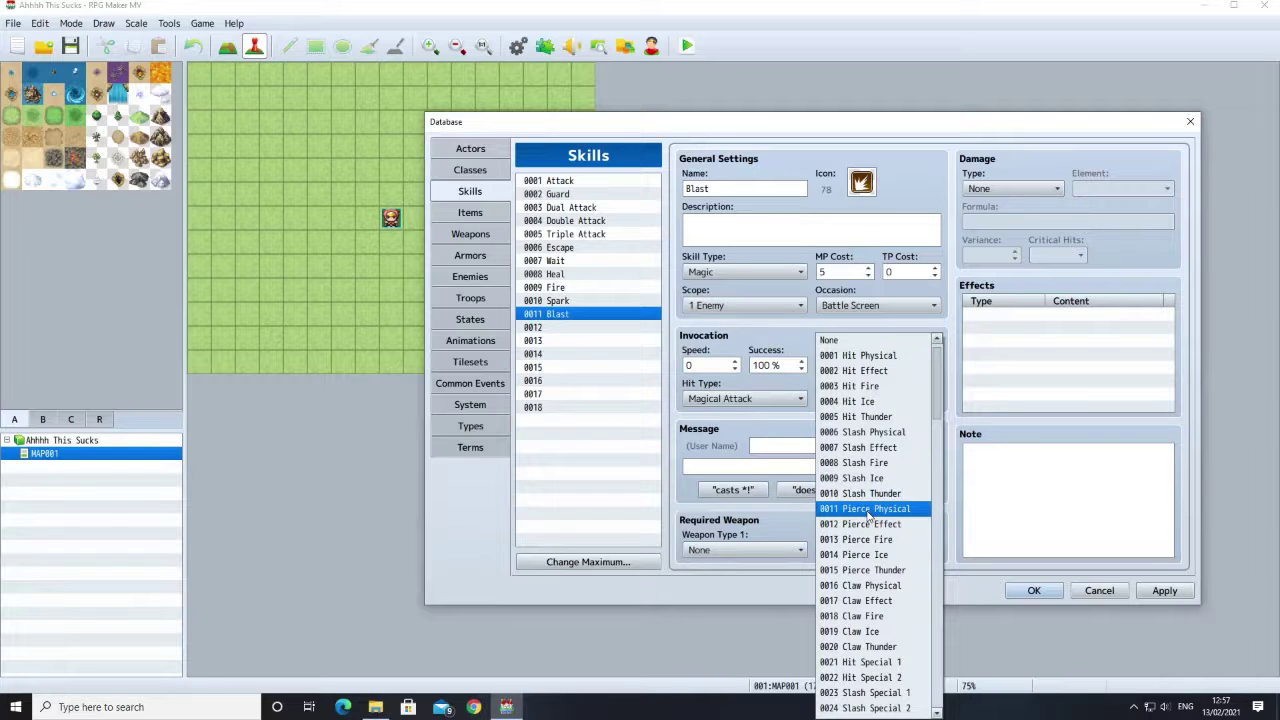
{"action": "scroll", "coordinate": [869, 515], "scroll_direction": "down", "scroll_amount": 1}
{"action": "scroll", "coordinate": [866, 525], "scroll_direction": "down", "scroll_amount": 2}
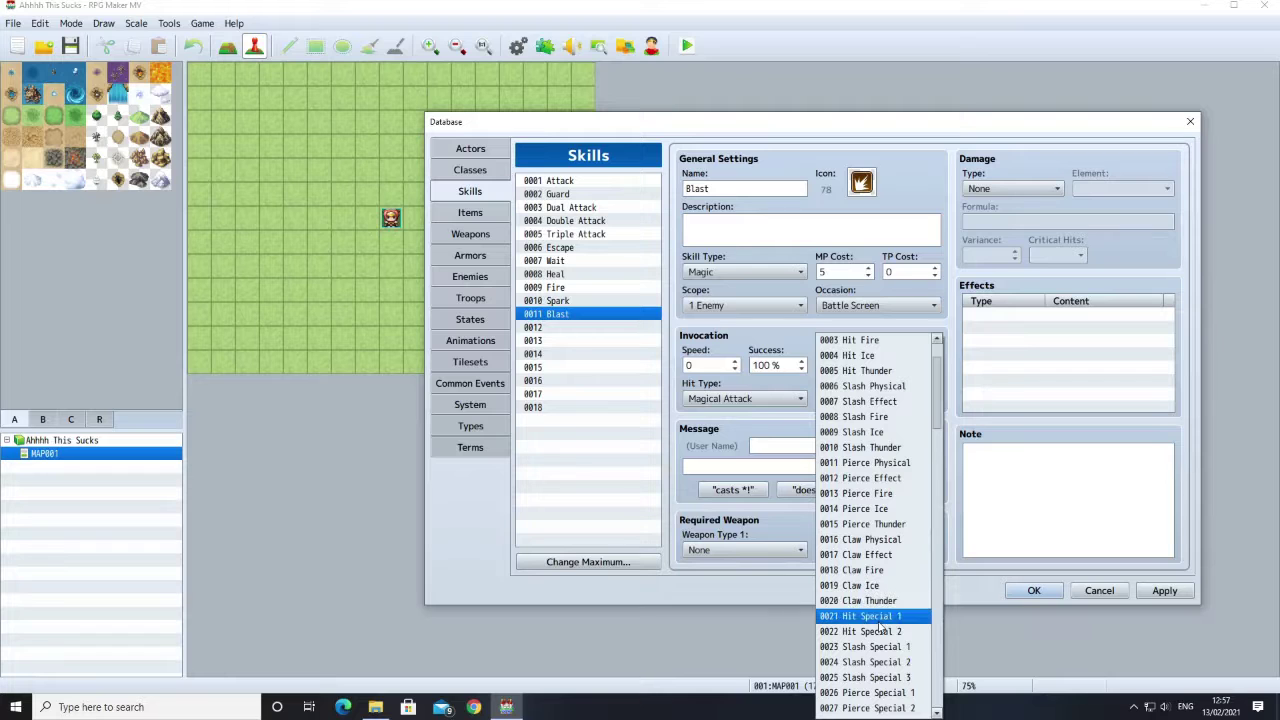
{"action": "scroll", "coordinate": [875, 615], "scroll_direction": "down", "scroll_amount": 1}
{"action": "scroll", "coordinate": [879, 627], "scroll_direction": "down", "scroll_amount": 10}
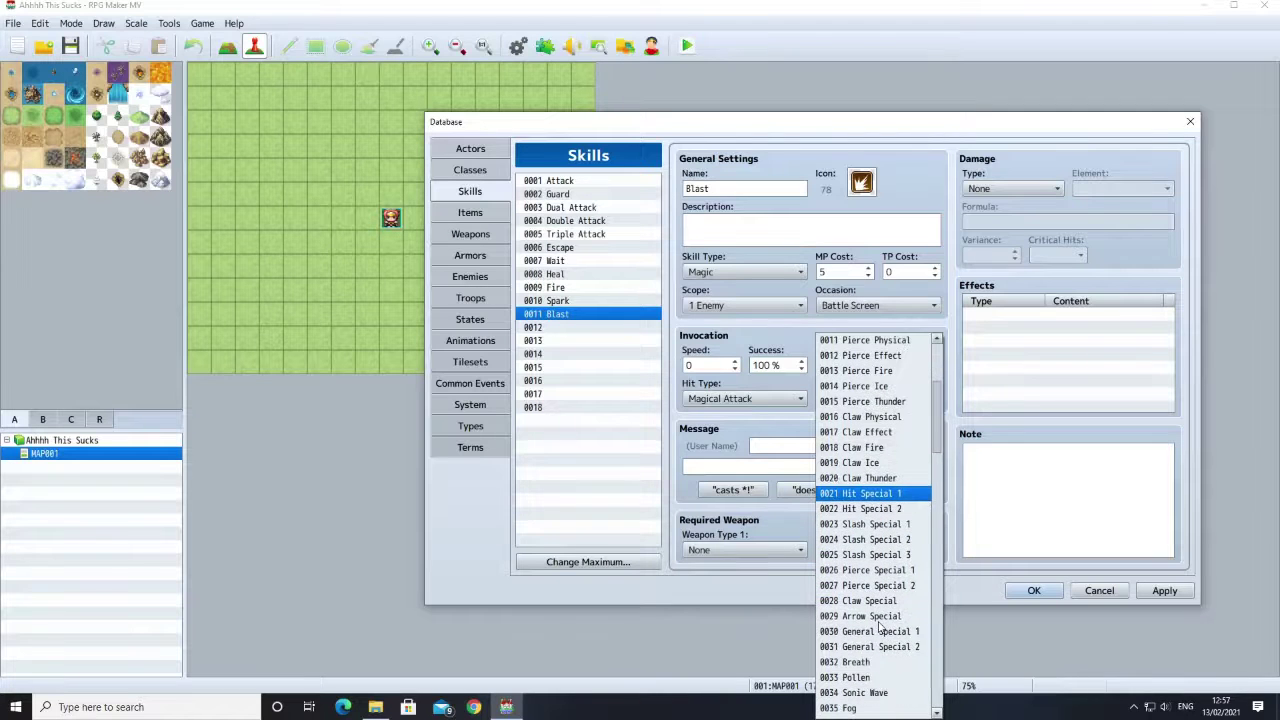
{"action": "scroll", "coordinate": [880, 630], "scroll_direction": "down", "scroll_amount": 6}
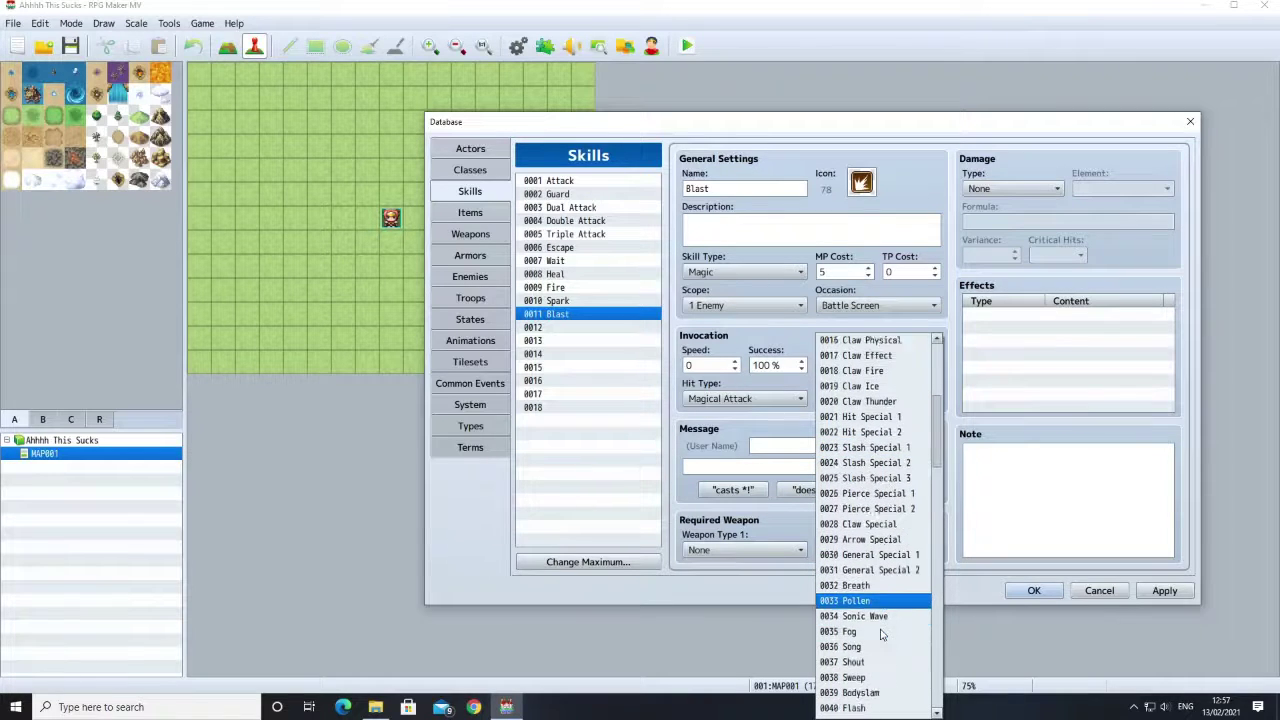
{"action": "scroll", "coordinate": [881, 632], "scroll_direction": "down", "scroll_amount": 12}
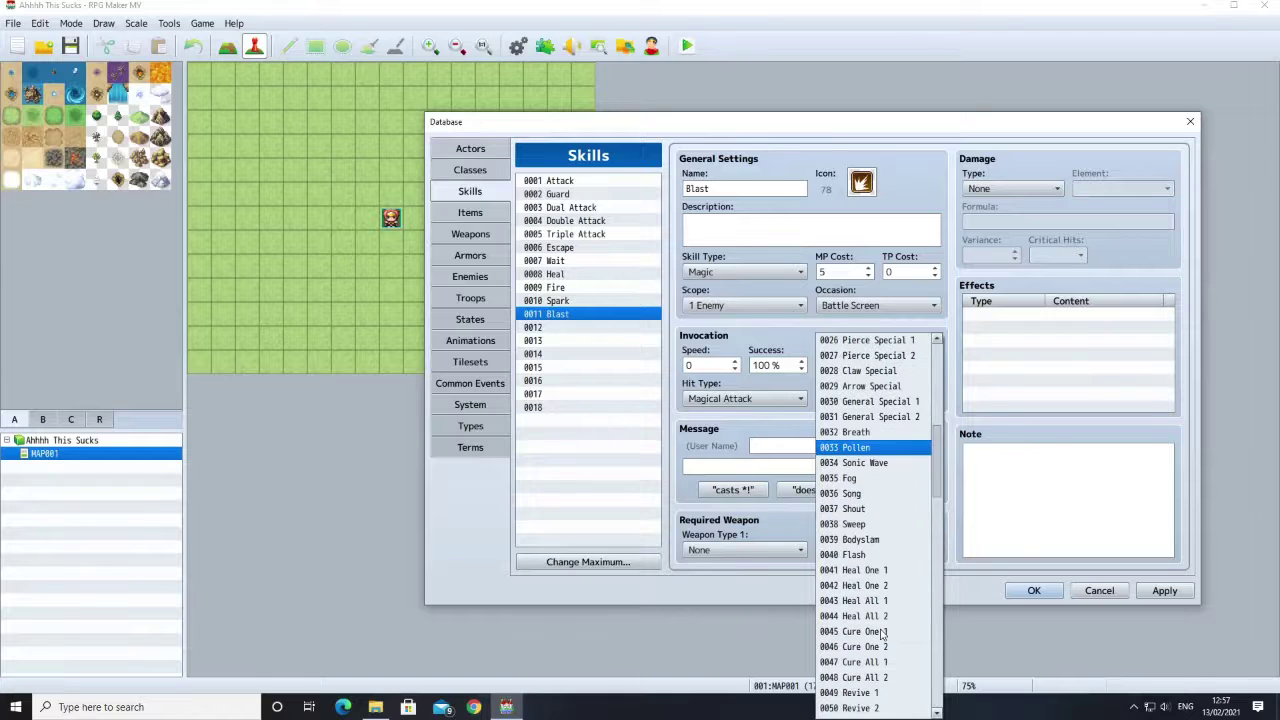
{"action": "scroll", "coordinate": [881, 632], "scroll_direction": "down", "scroll_amount": 7}
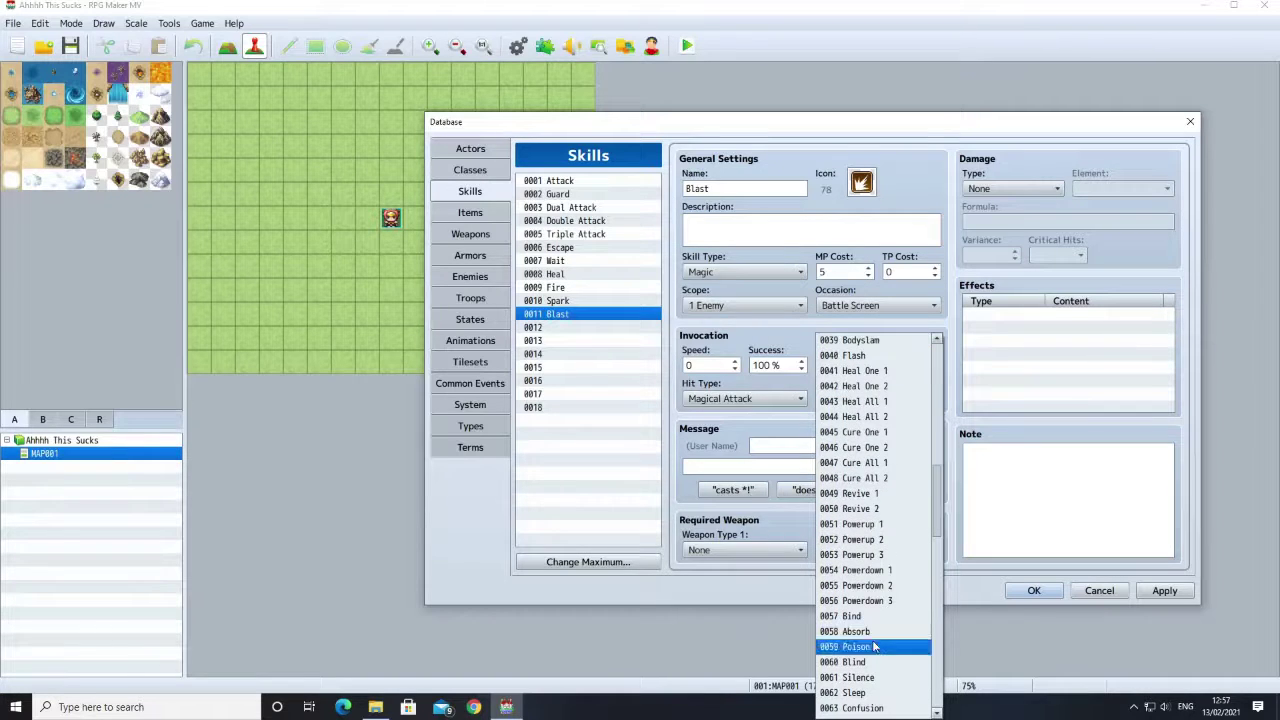
{"action": "left_click", "coordinate": [873, 648]}
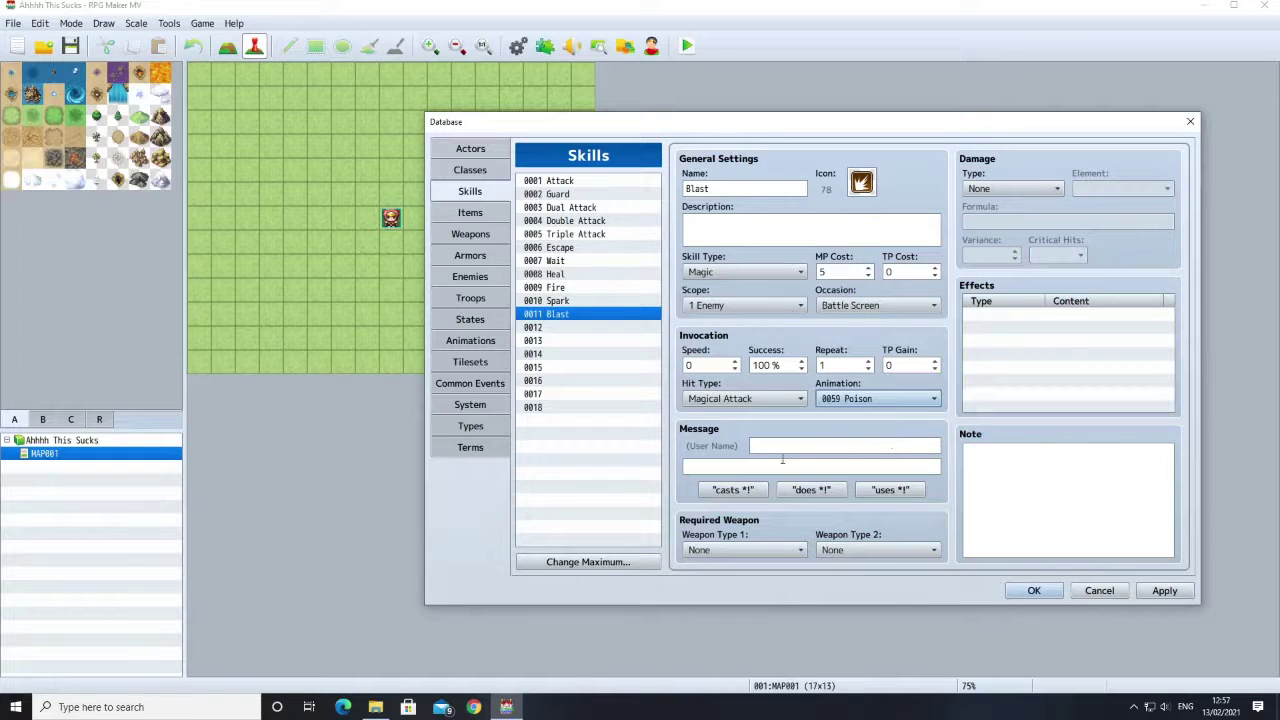
{"action": "left_click", "coordinate": [746, 489]}
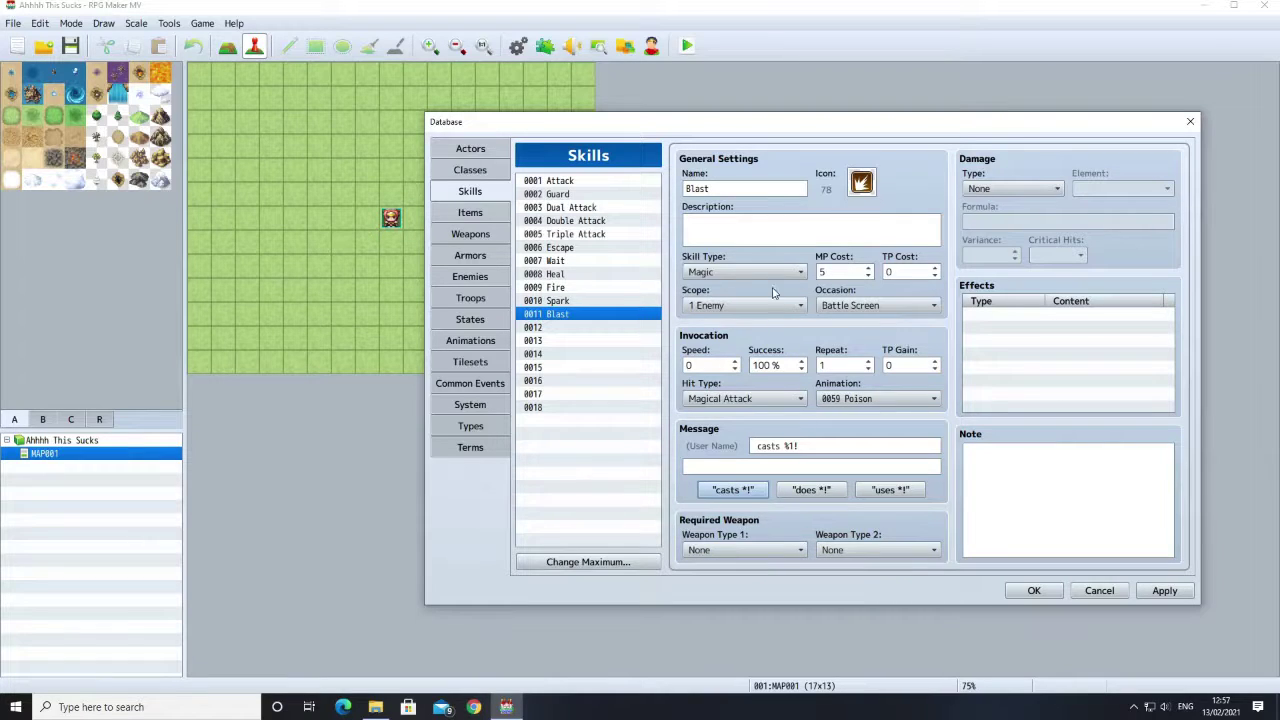
Step: Set Blast's damage type to HP Damage with the Darkness element and apply the database changes
{"action": "left_click", "coordinate": [1014, 190]}
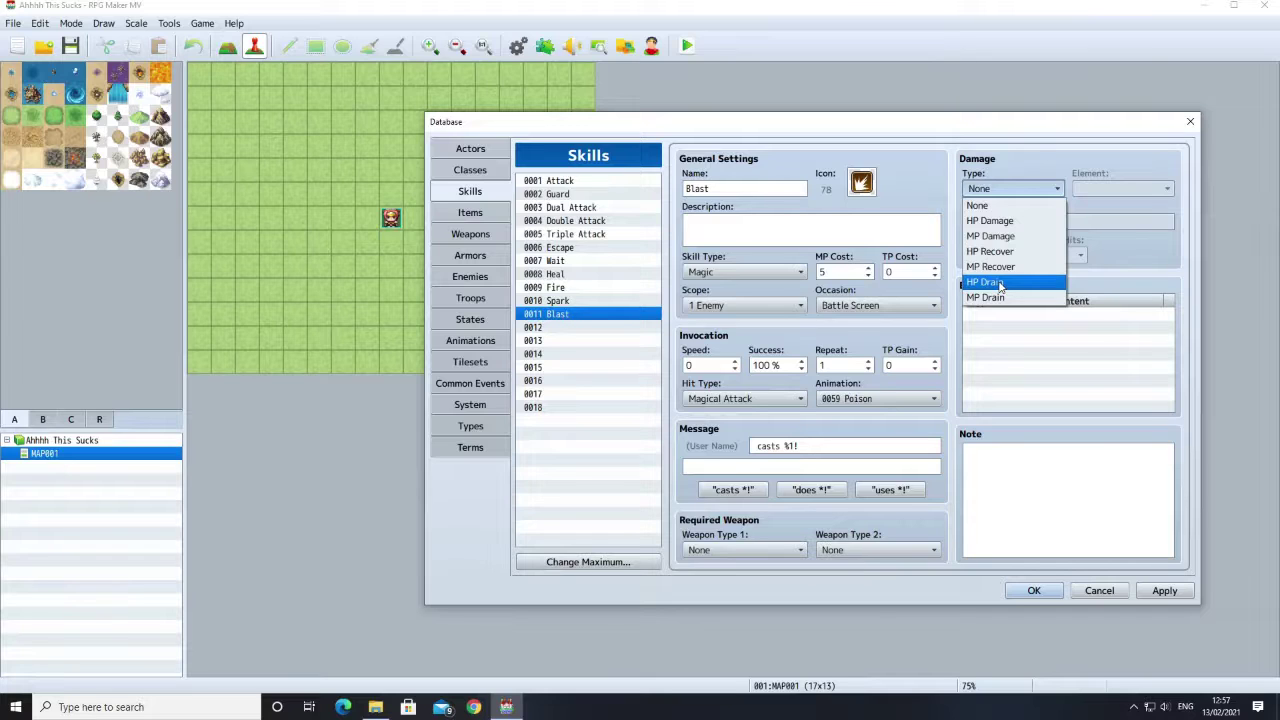
{"action": "left_click", "coordinate": [988, 220]}
{"action": "left_click", "coordinate": [1118, 189]}
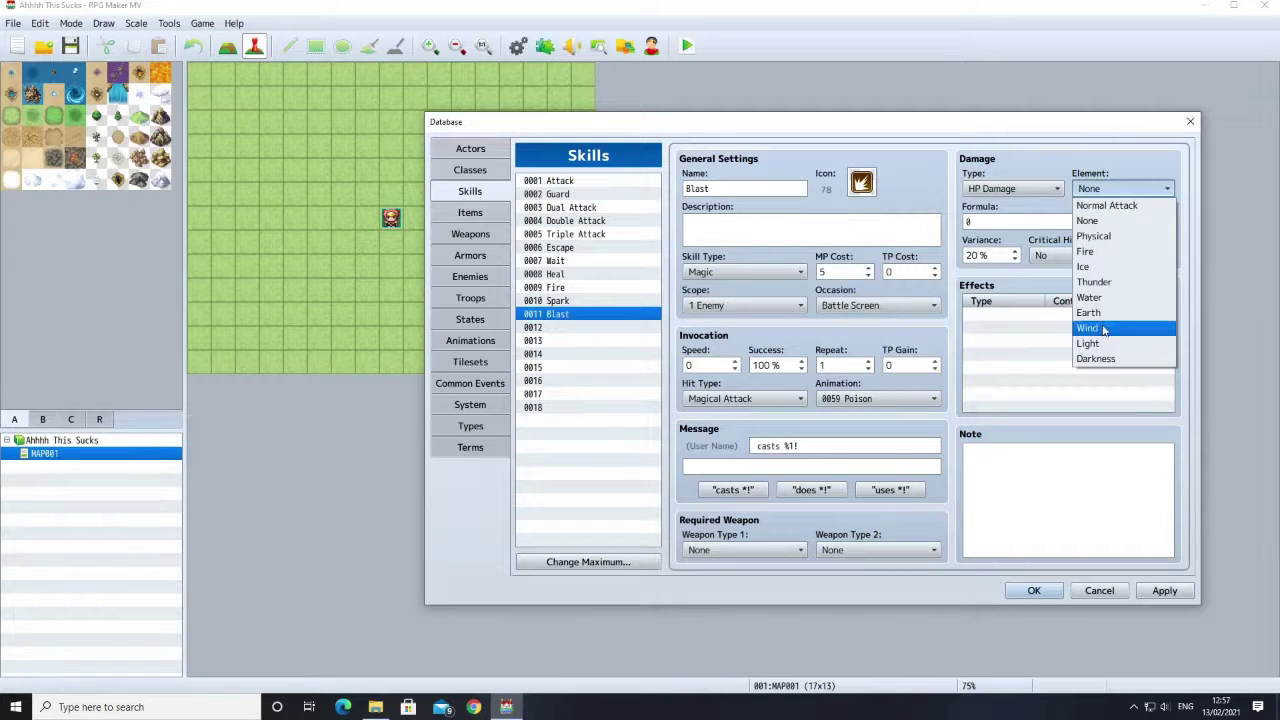
{"action": "left_click", "coordinate": [1105, 360]}
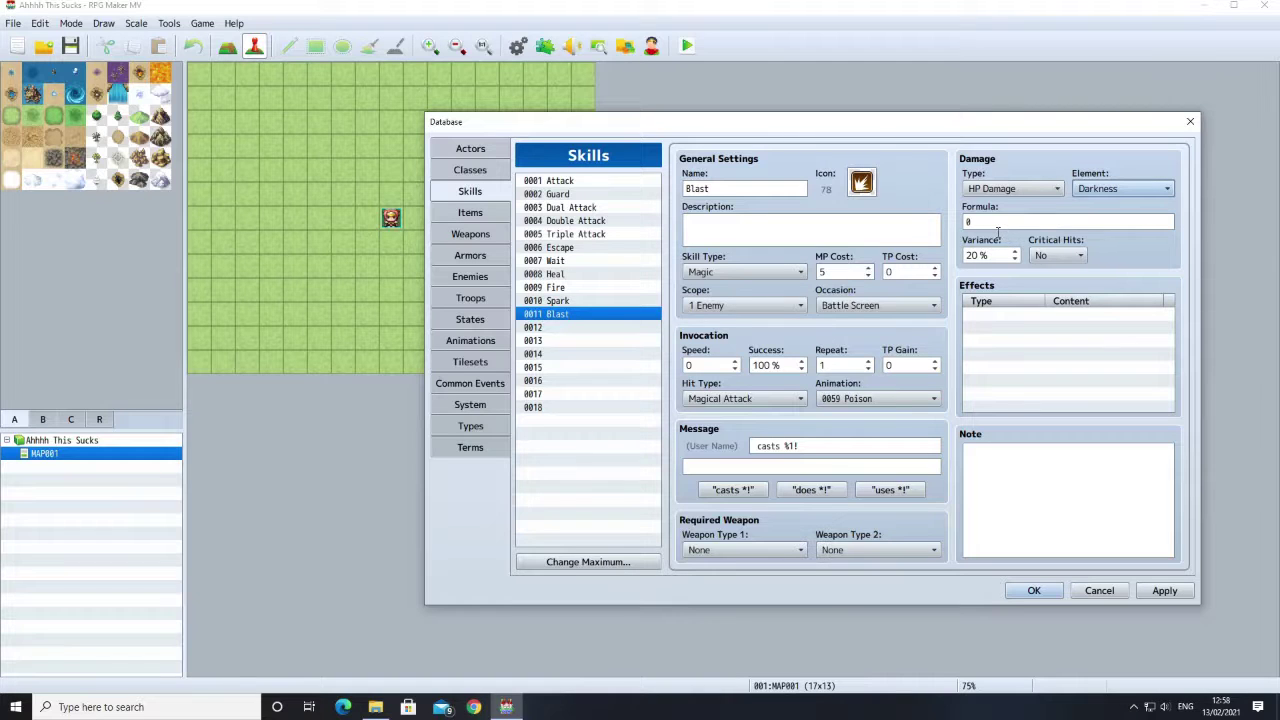
{"action": "key", "text": "Tab"}
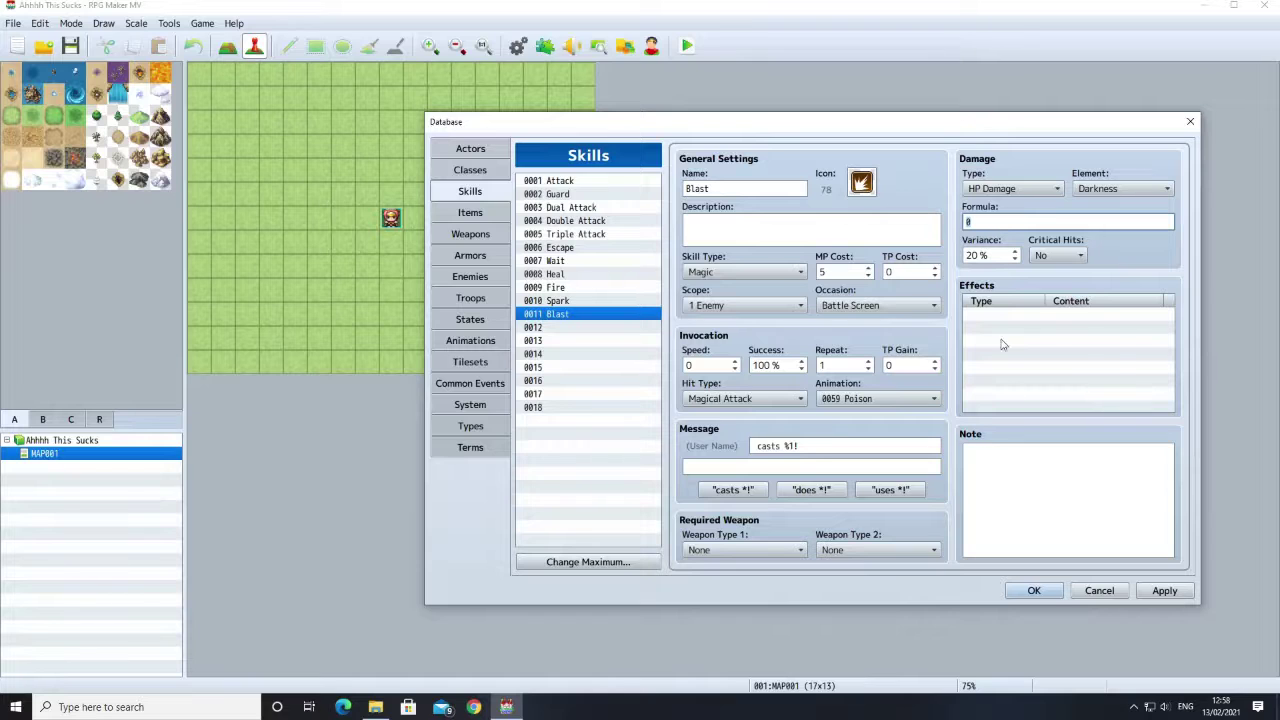
{"action": "left_click", "coordinate": [1164, 592]}
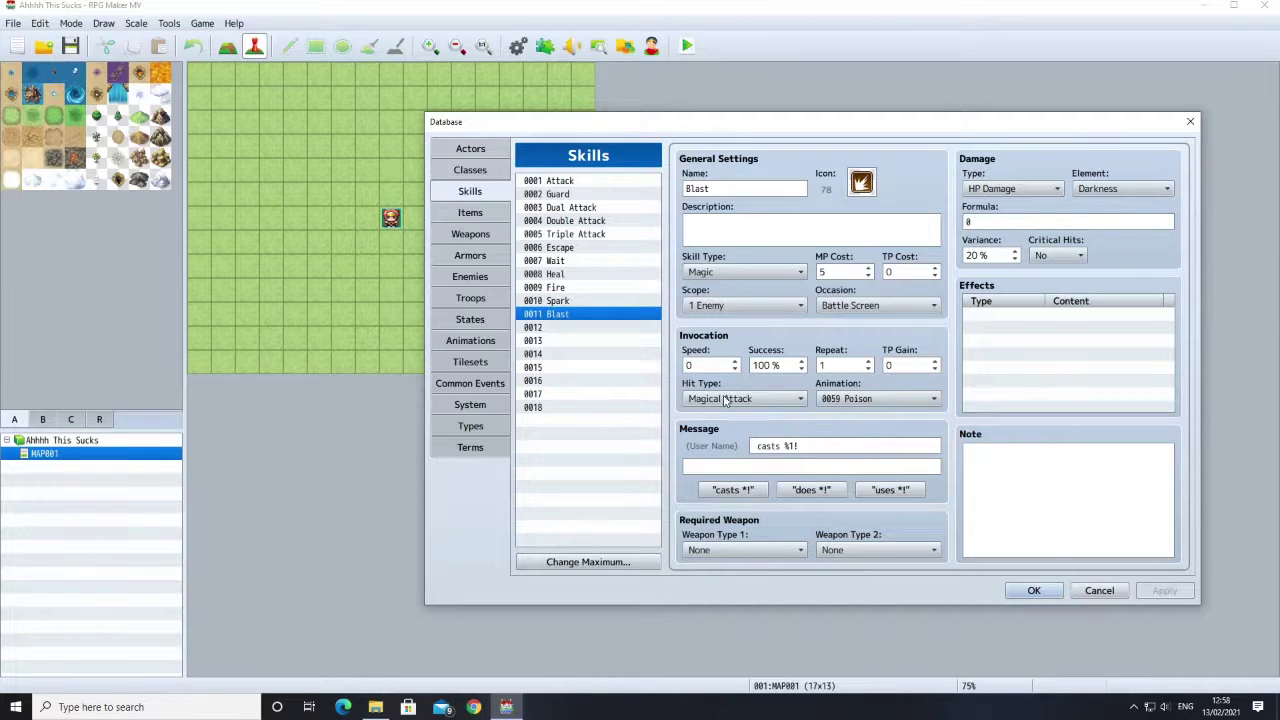
Step: Copy the Spark skill's damage formula, 100 + a.mat * 2 - b.mdf * 2, into Blast's damage formula
{"action": "left_click", "coordinate": [586, 302]}
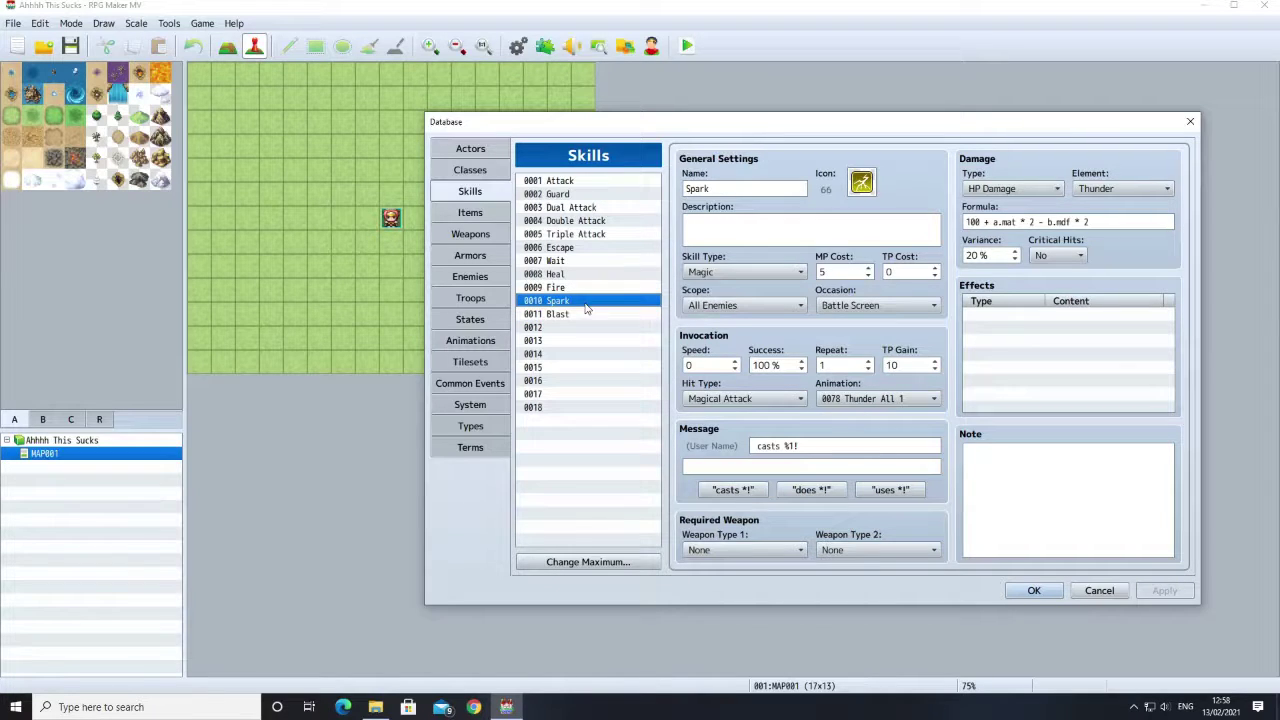
{"action": "left_click", "coordinate": [1119, 224]}
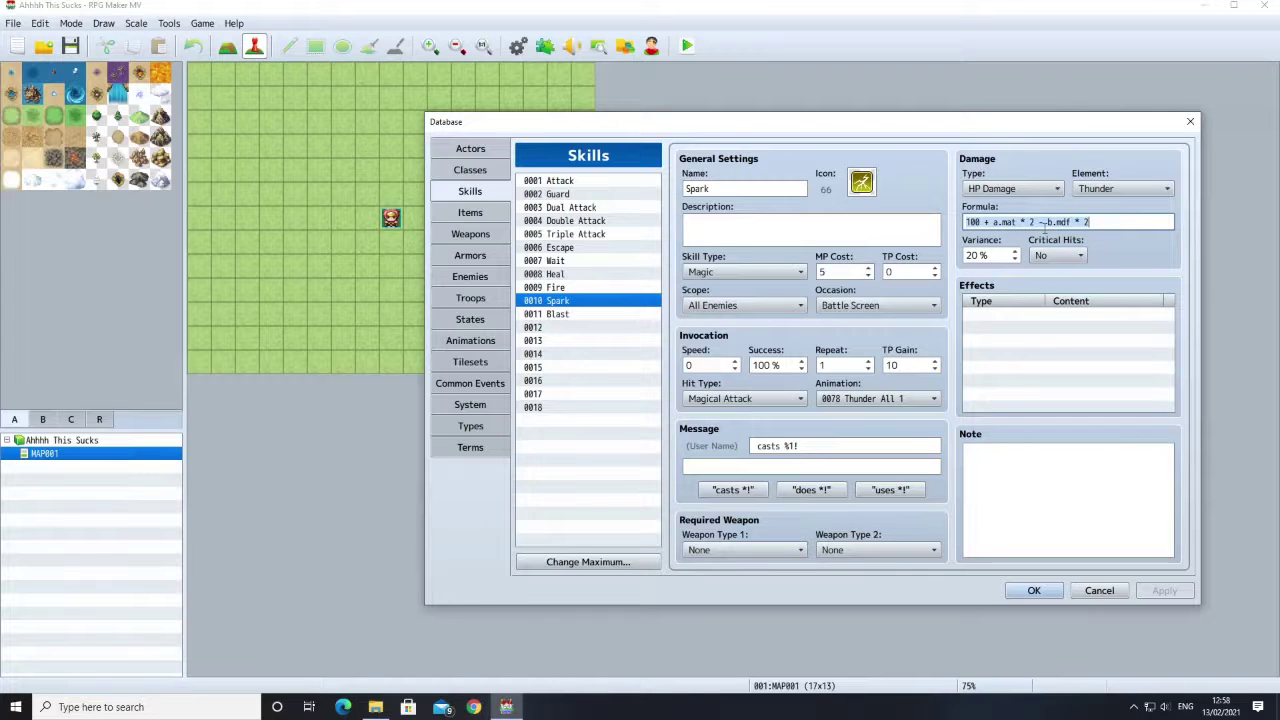
{"action": "right_click", "coordinate": [1041, 226]}
{"action": "left_click", "coordinate": [1066, 250]}
{"action": "mouse_move", "coordinate": [1100, 229]}
{"action": "right_click", "coordinate": [985, 226]}
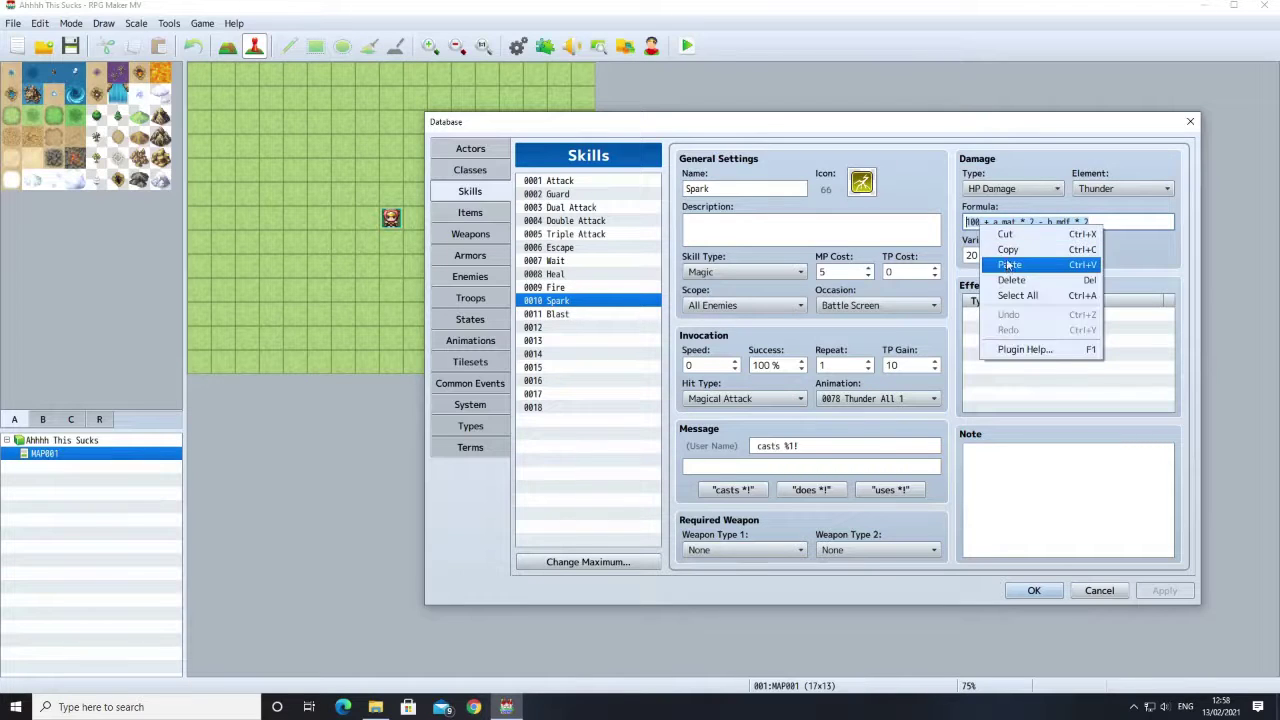
{"action": "left_click", "coordinate": [1025, 253]}
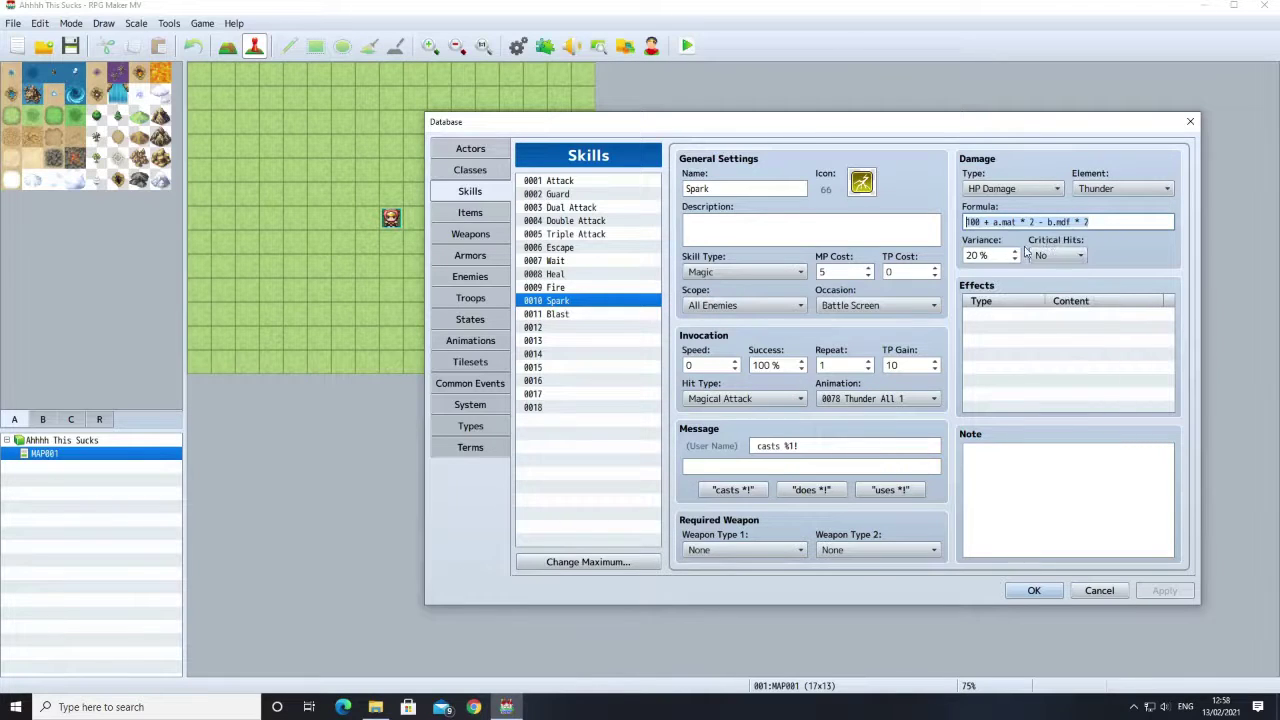
{"action": "left_click", "coordinate": [570, 315]}
{"action": "left_click", "coordinate": [1000, 222]}
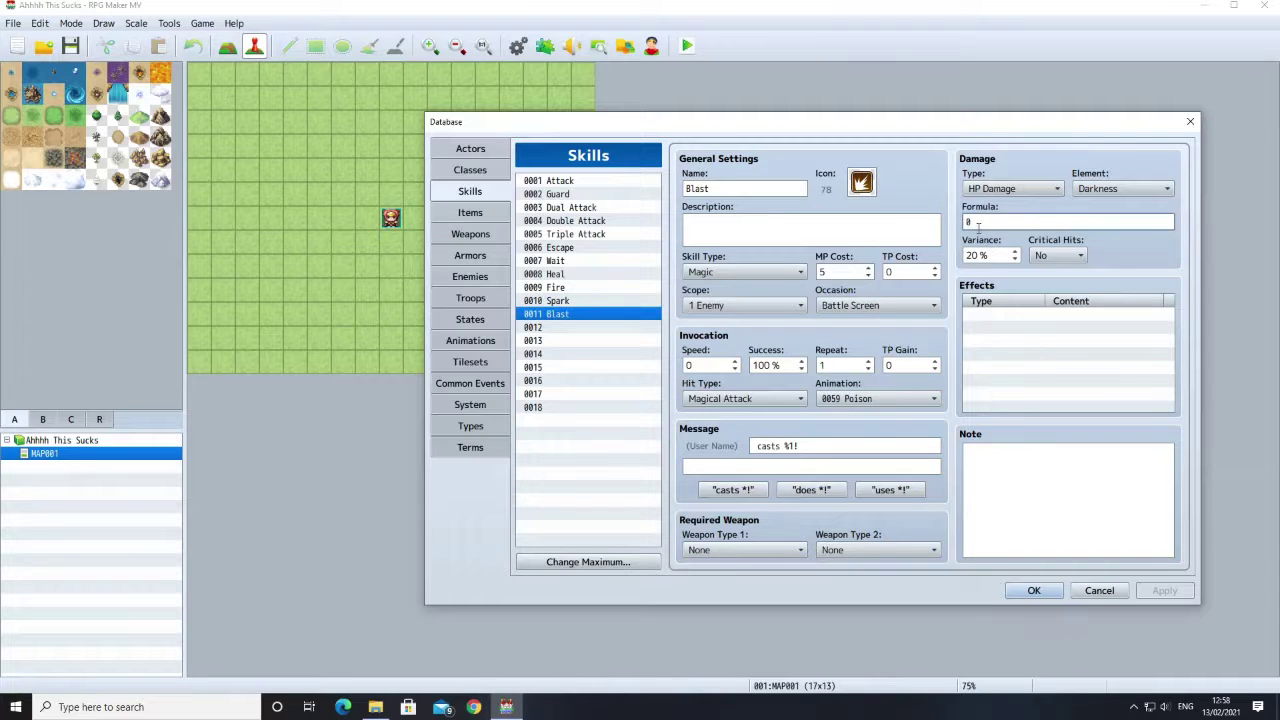
{"action": "right_click", "coordinate": [978, 224]}
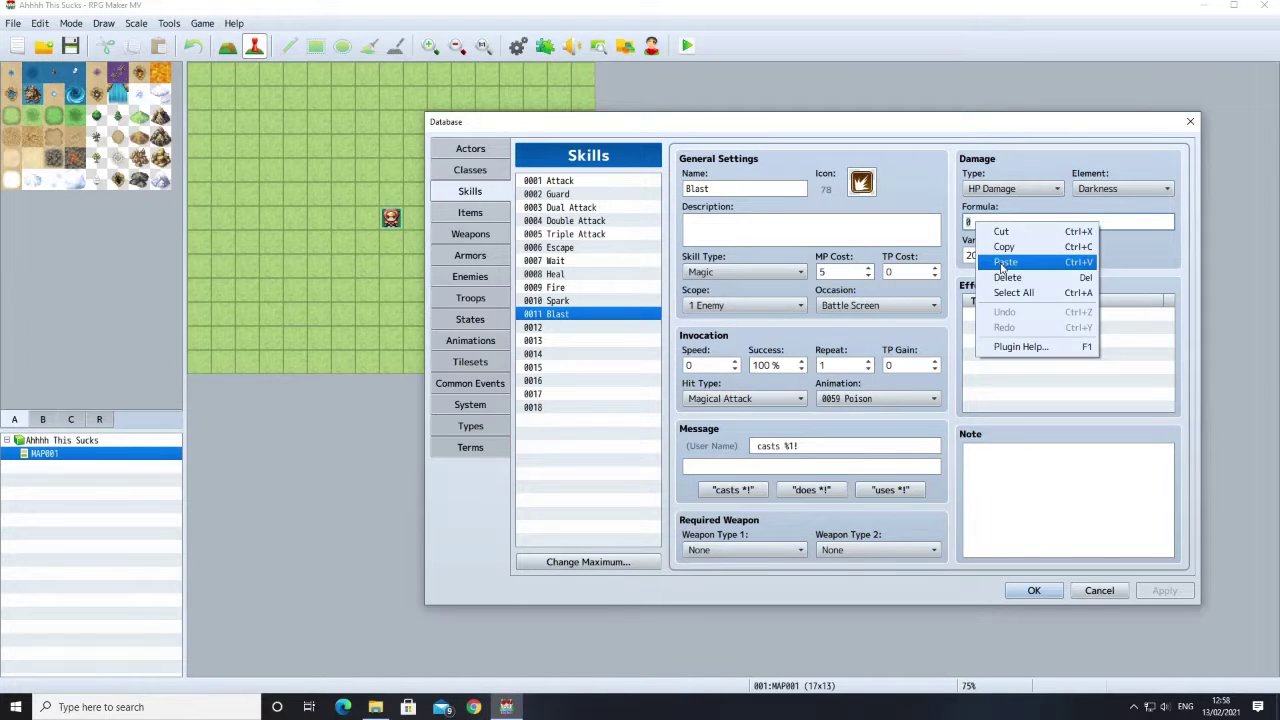
{"action": "left_click", "coordinate": [1005, 267]}
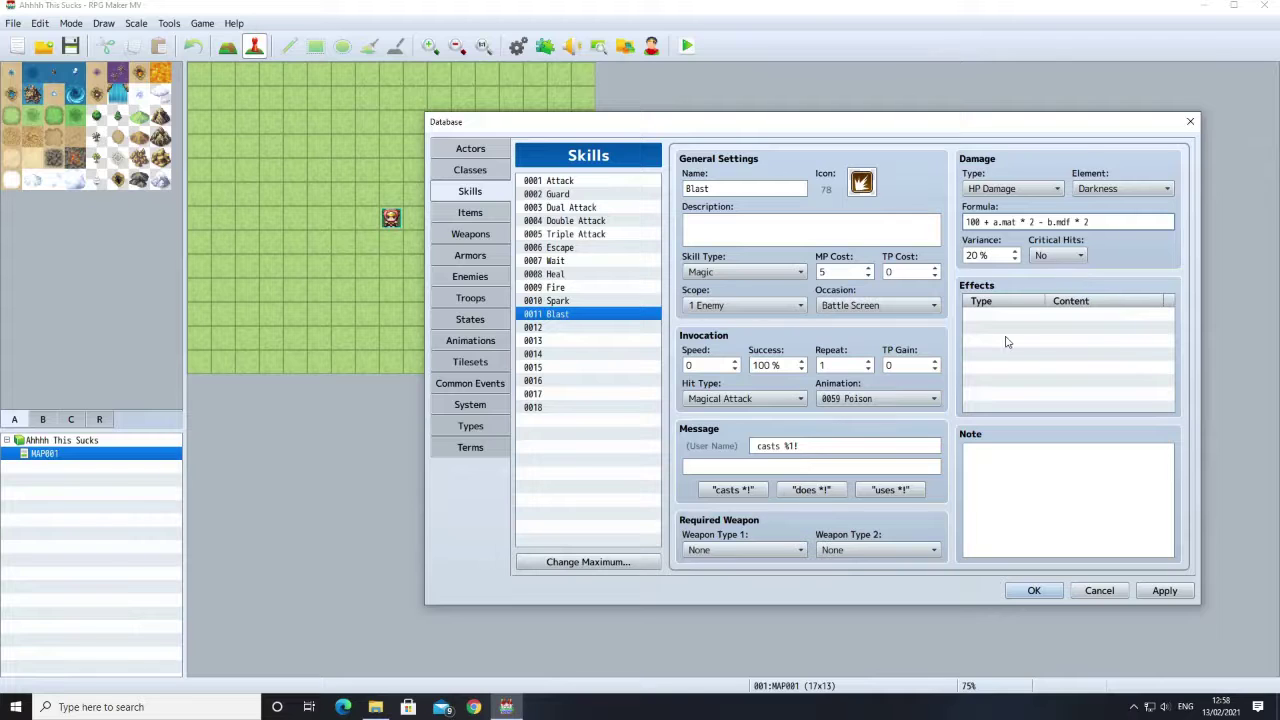
Step: Allow critical hits for the Blast skill by setting Critical Hits to Yes
{"action": "left_click", "coordinate": [1000, 314]}
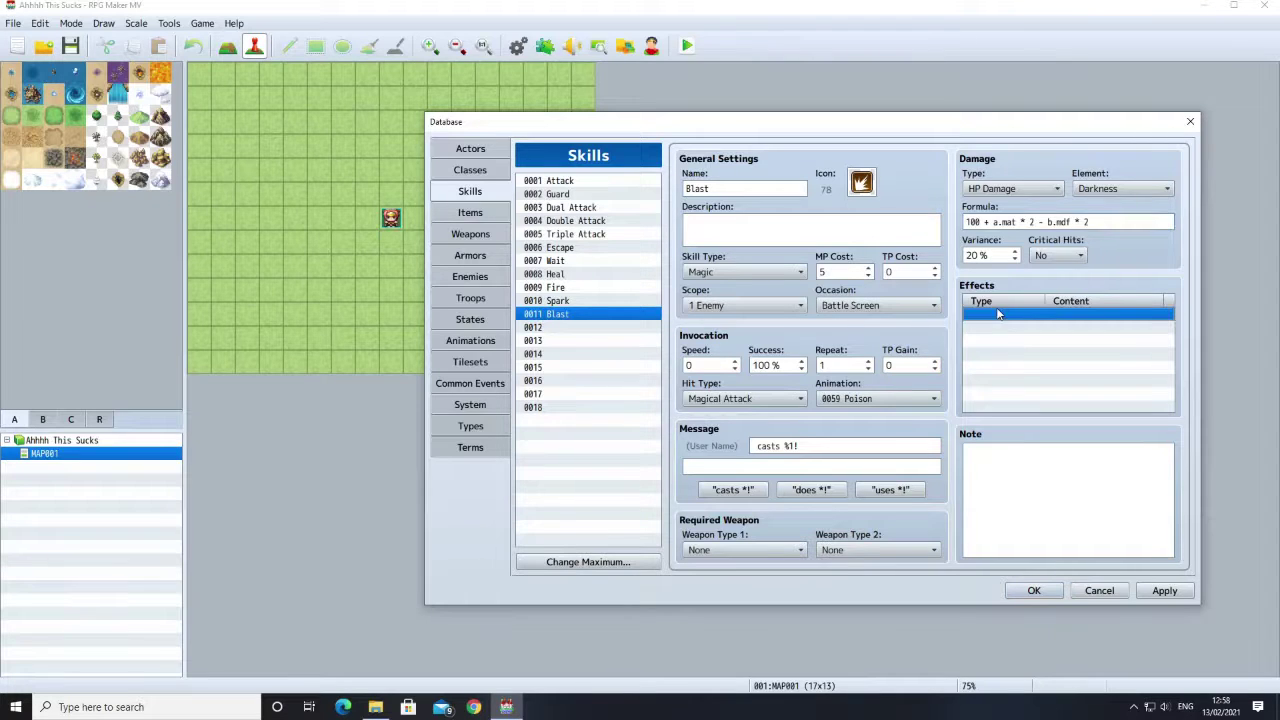
{"action": "left_click", "coordinate": [1059, 259]}
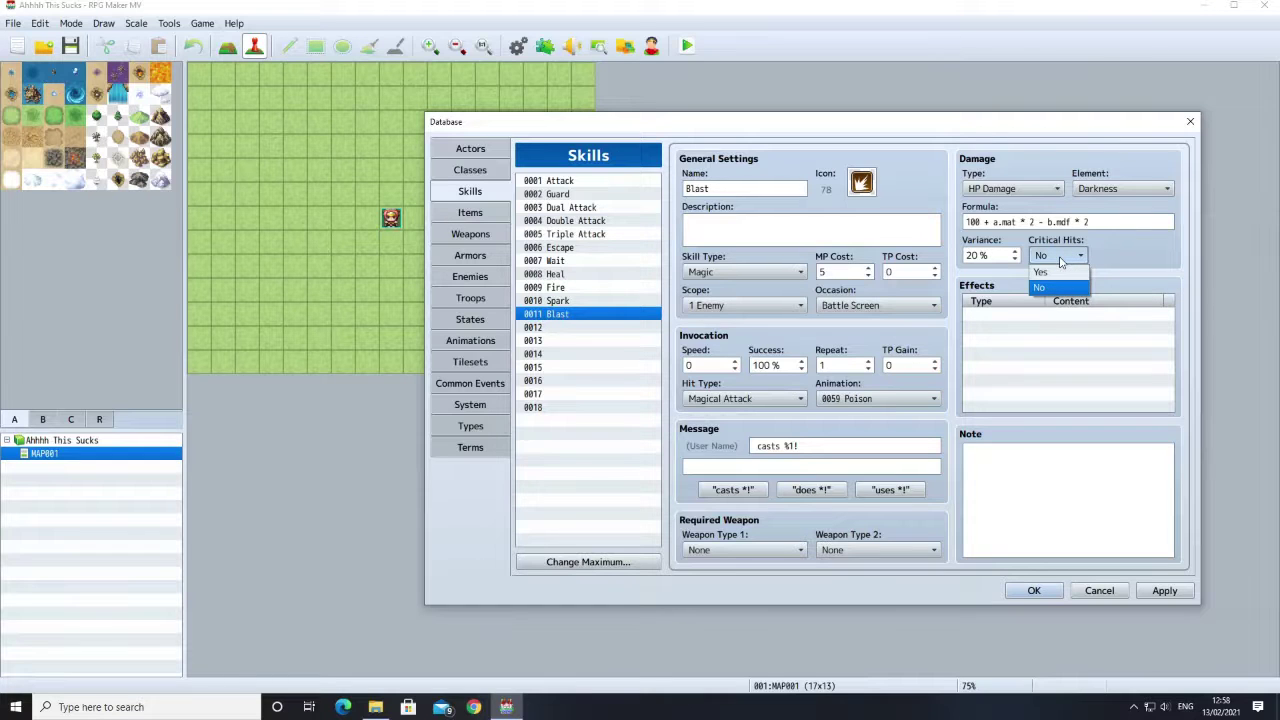
{"action": "left_click", "coordinate": [1064, 273]}
Step: Examine the recovery, state and parameter effects available for Blast, including the list of addable states, without adding any
{"action": "double_click", "coordinate": [1000, 314]}
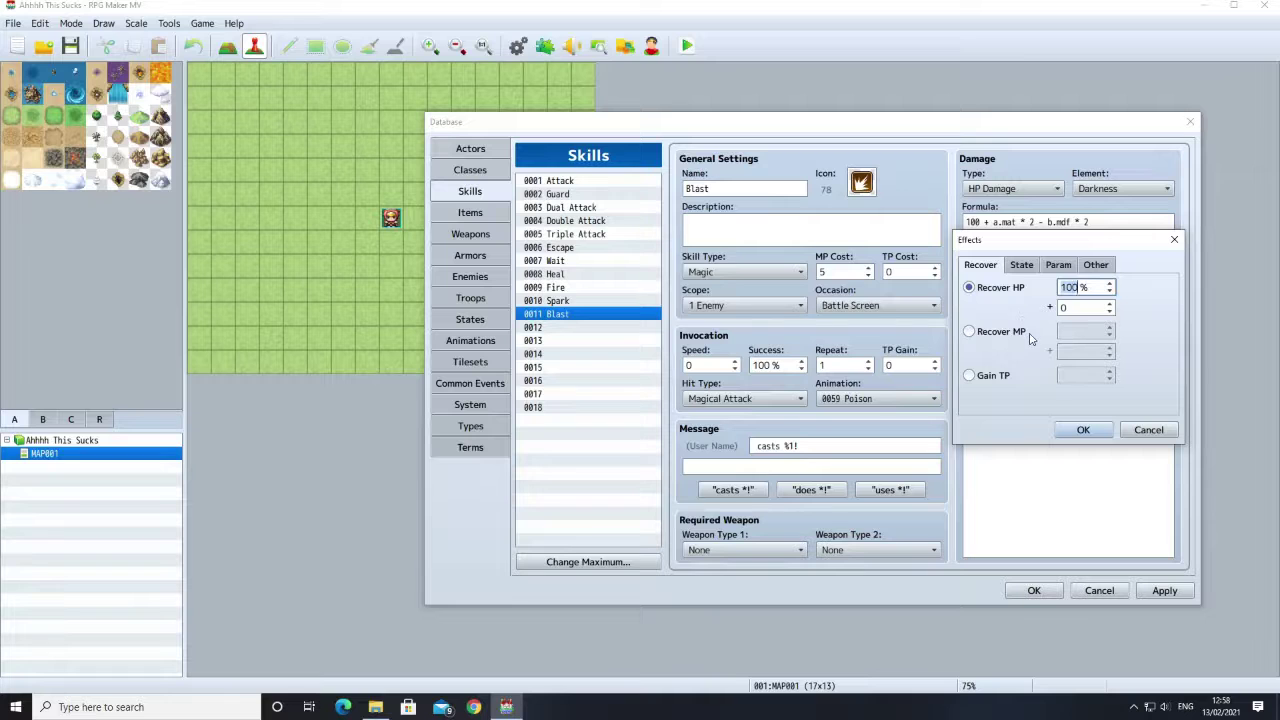
{"action": "left_click_drag", "start_coordinate": [1027, 245], "coordinate": [769, 284]}
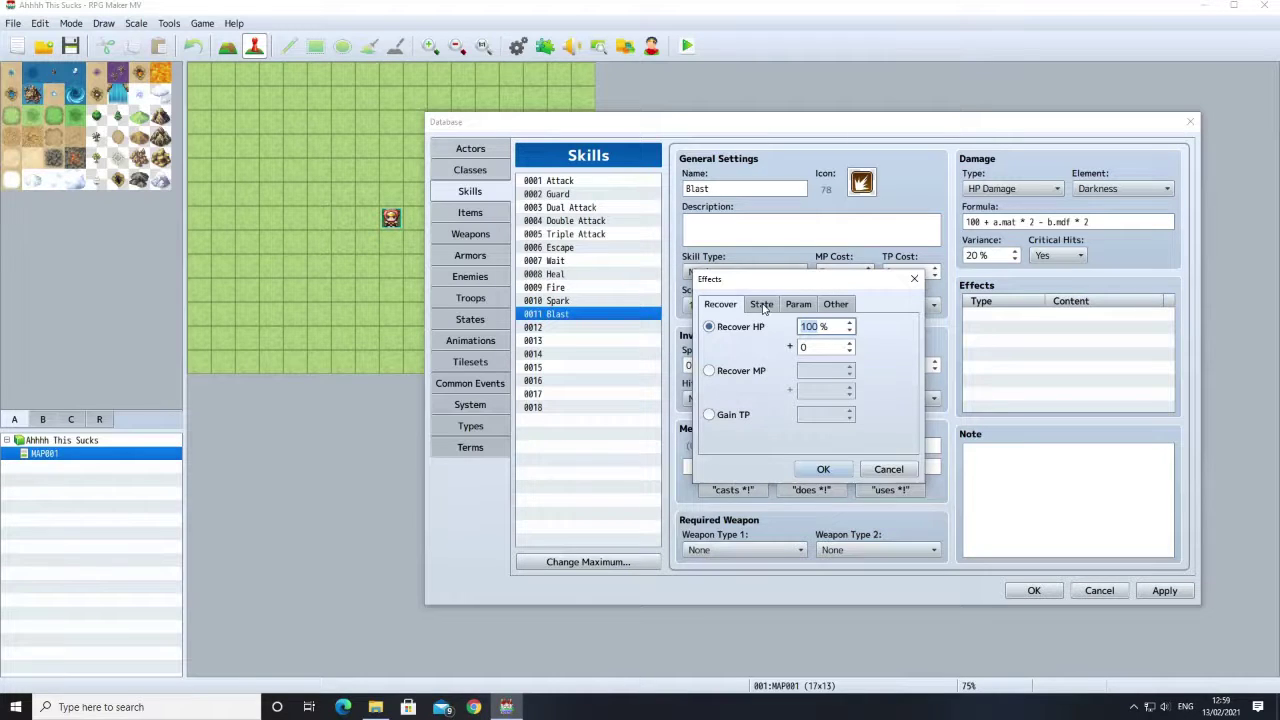
{"action": "left_click", "coordinate": [711, 372]}
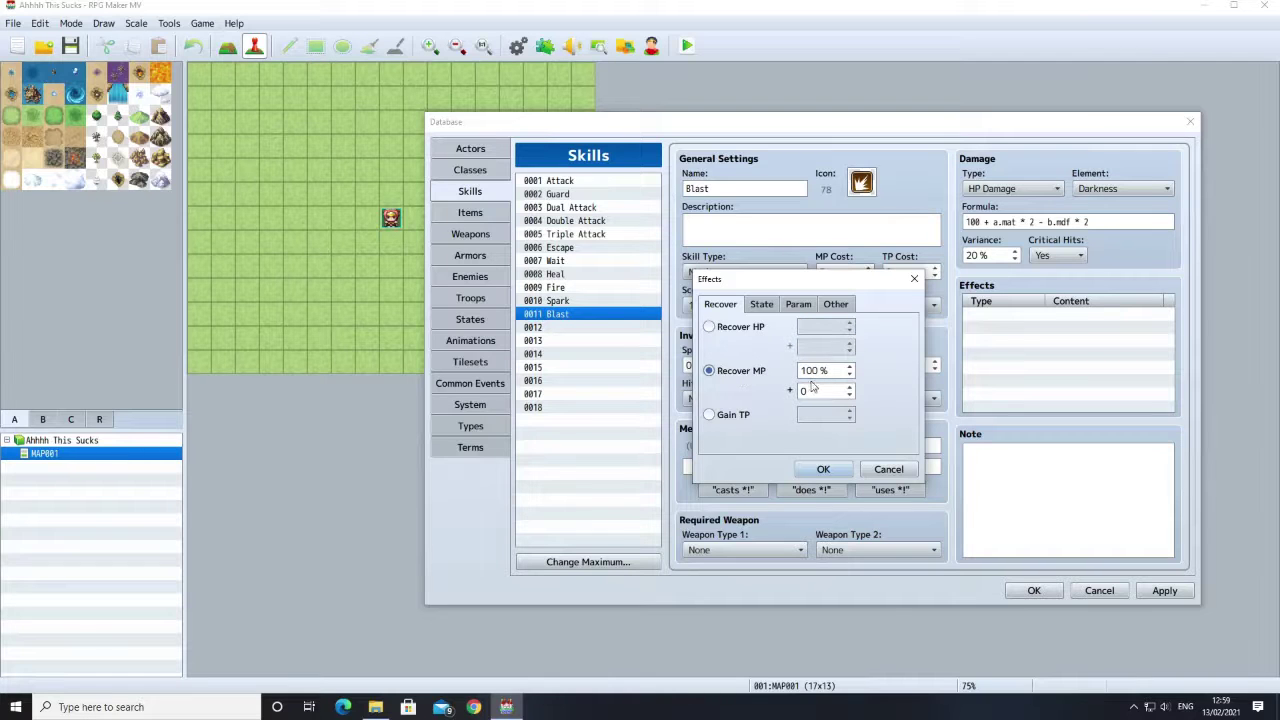
{"action": "left_click", "coordinate": [768, 307]}
{"action": "left_click", "coordinate": [710, 328]}
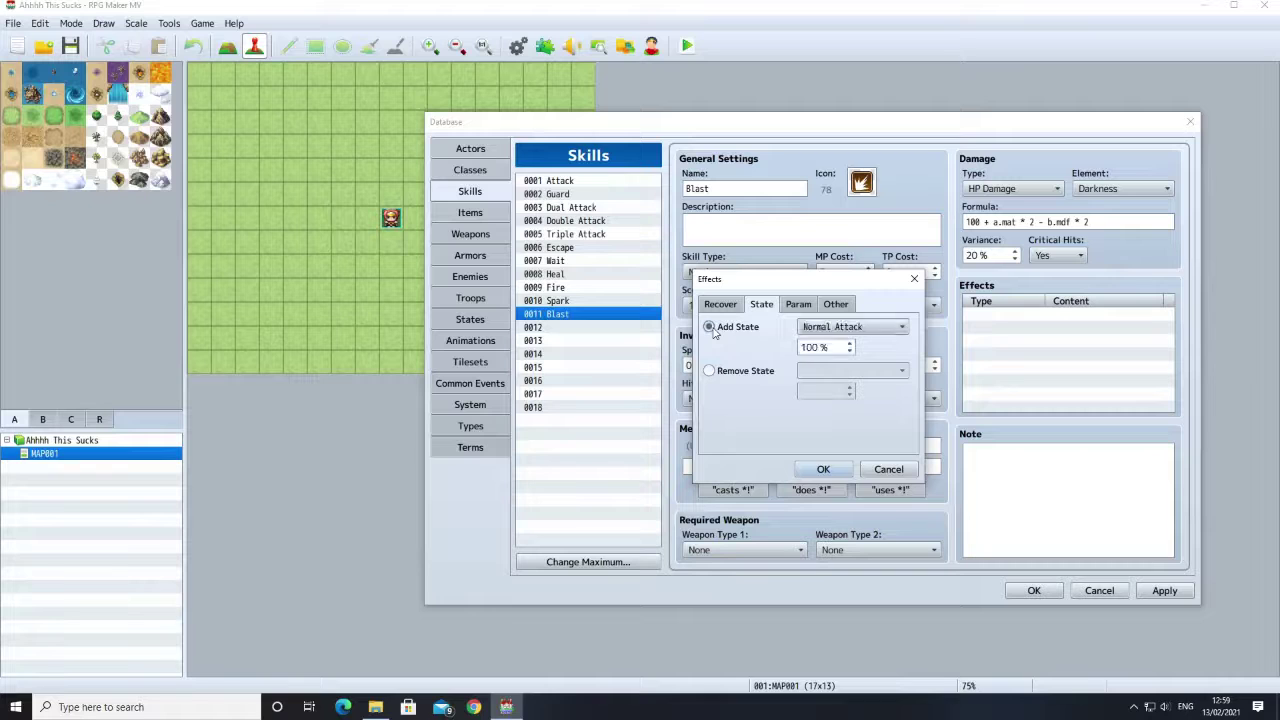
{"action": "left_click", "coordinate": [818, 328]}
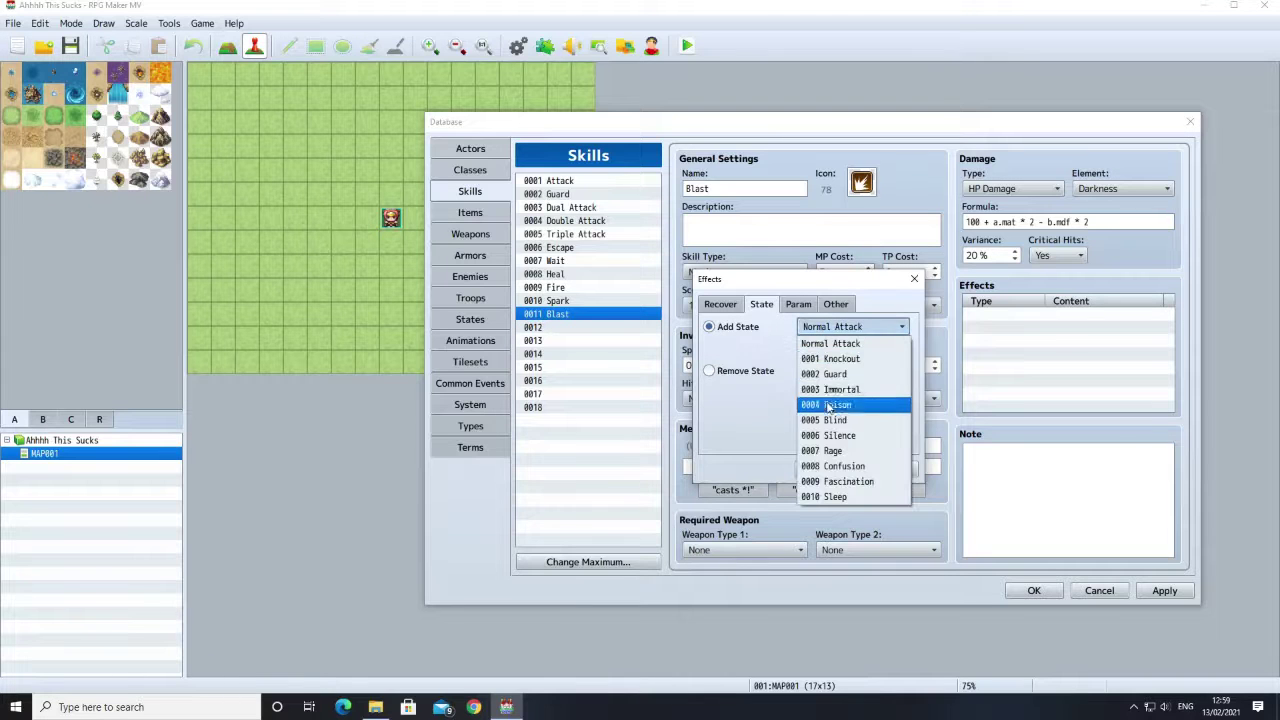
{"action": "left_click", "coordinate": [715, 329]}
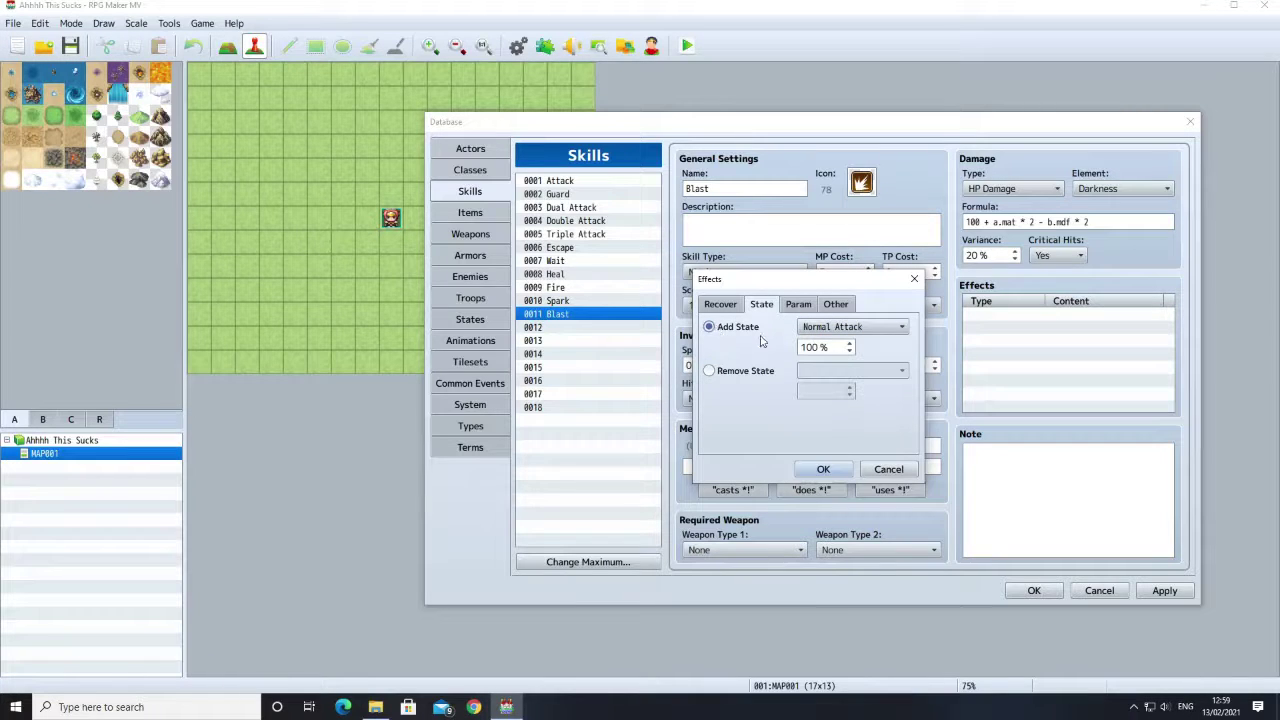
{"action": "left_click", "coordinate": [832, 328]}
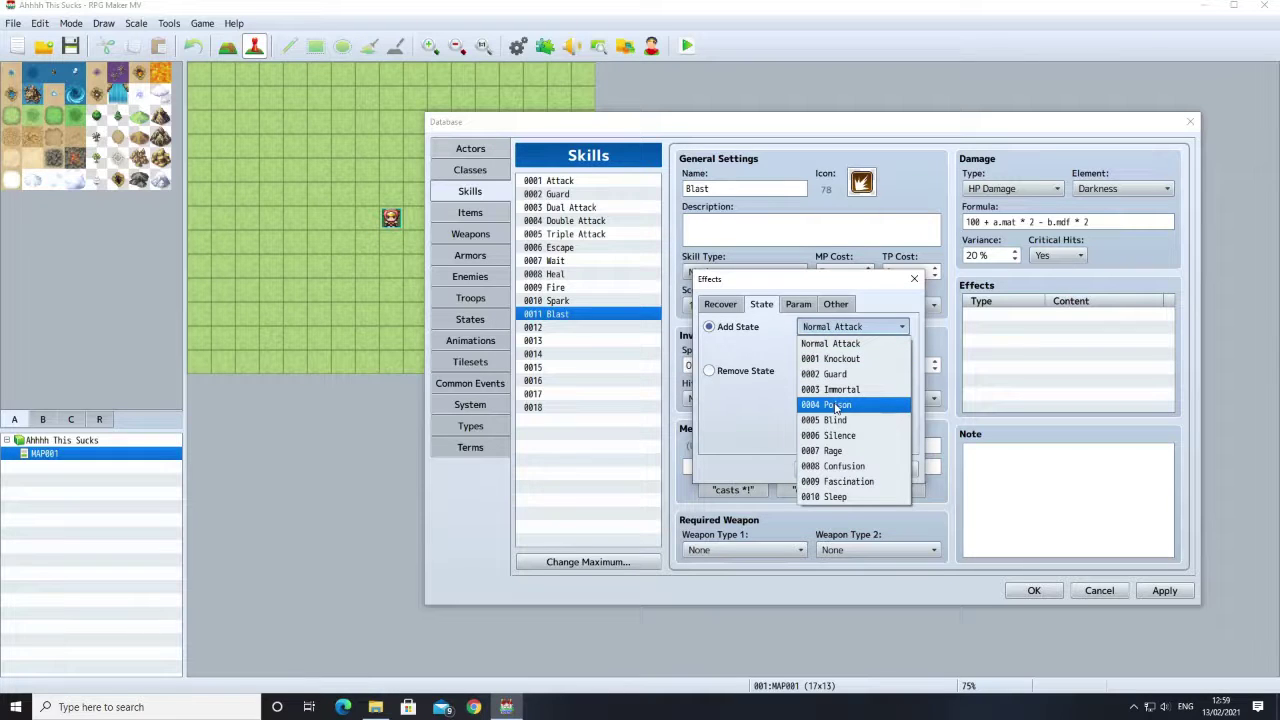
{"action": "left_click", "coordinate": [752, 356]}
{"action": "left_click", "coordinate": [800, 304]}
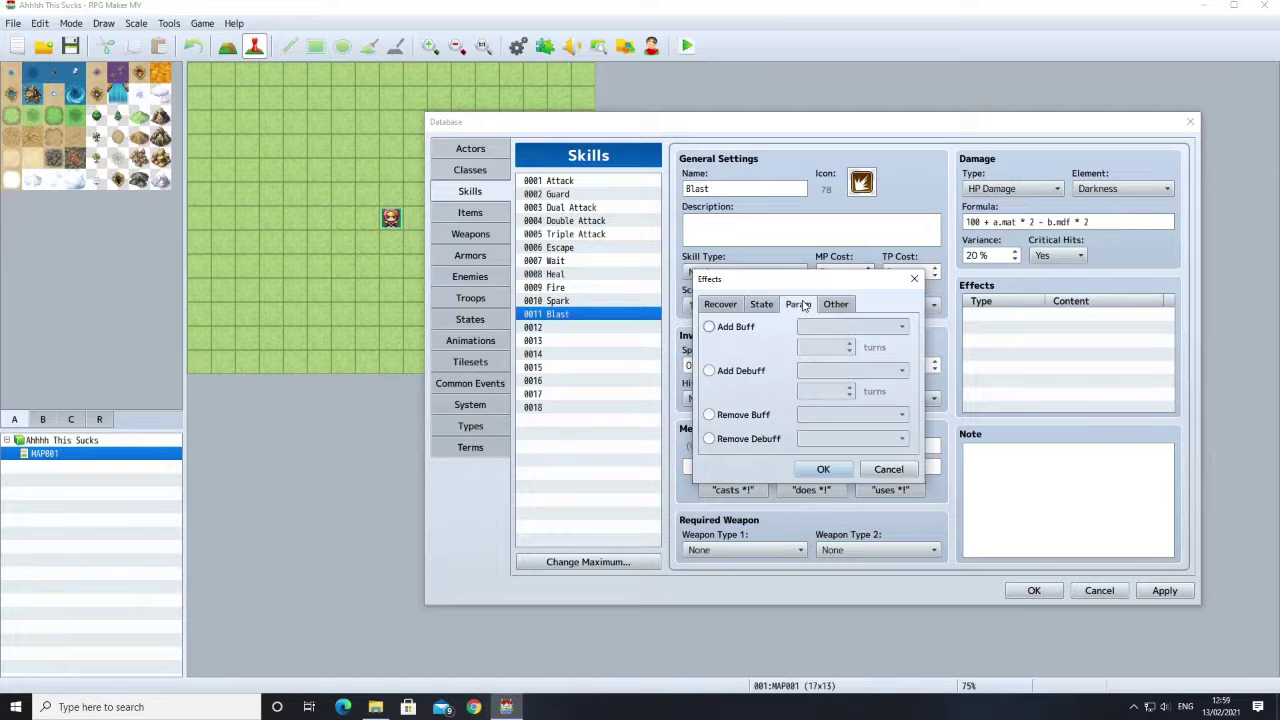
{"action": "left_click", "coordinate": [914, 280]}
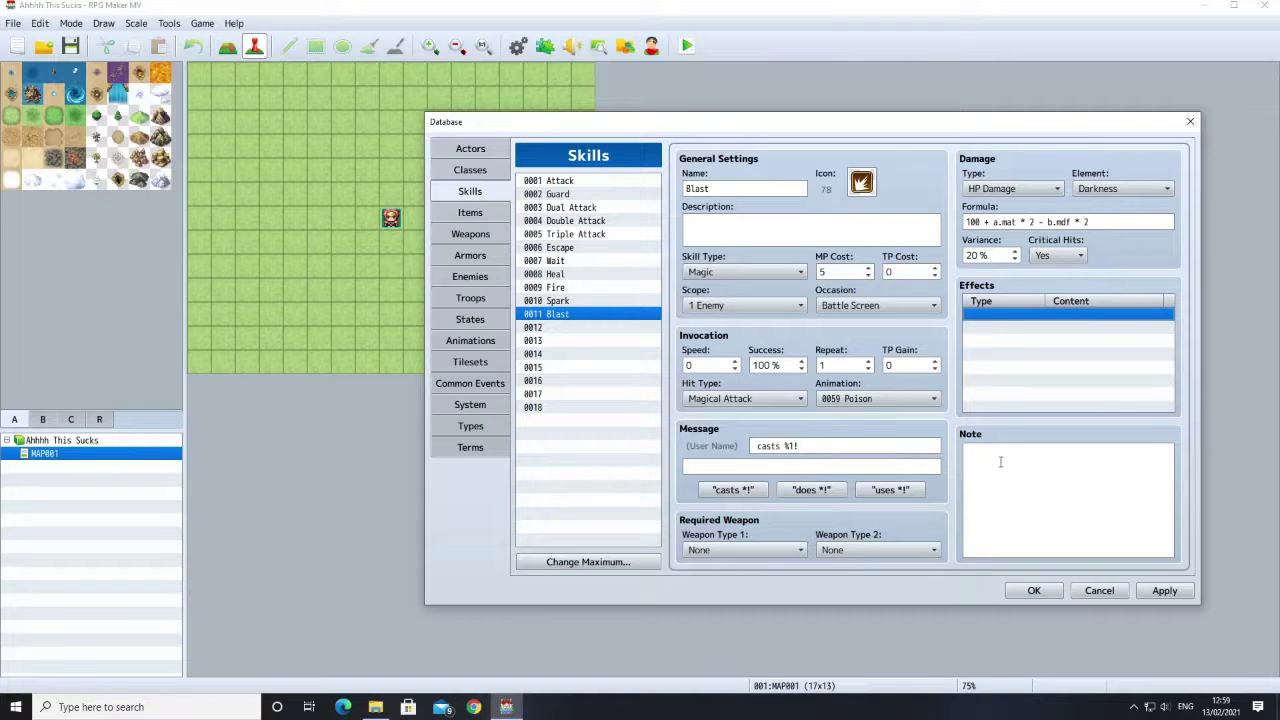
Step: Apply the Blast changes, then set the Deathknell actor's class to 0005 Summoner and apply that too
{"action": "left_click", "coordinate": [1165, 591]}
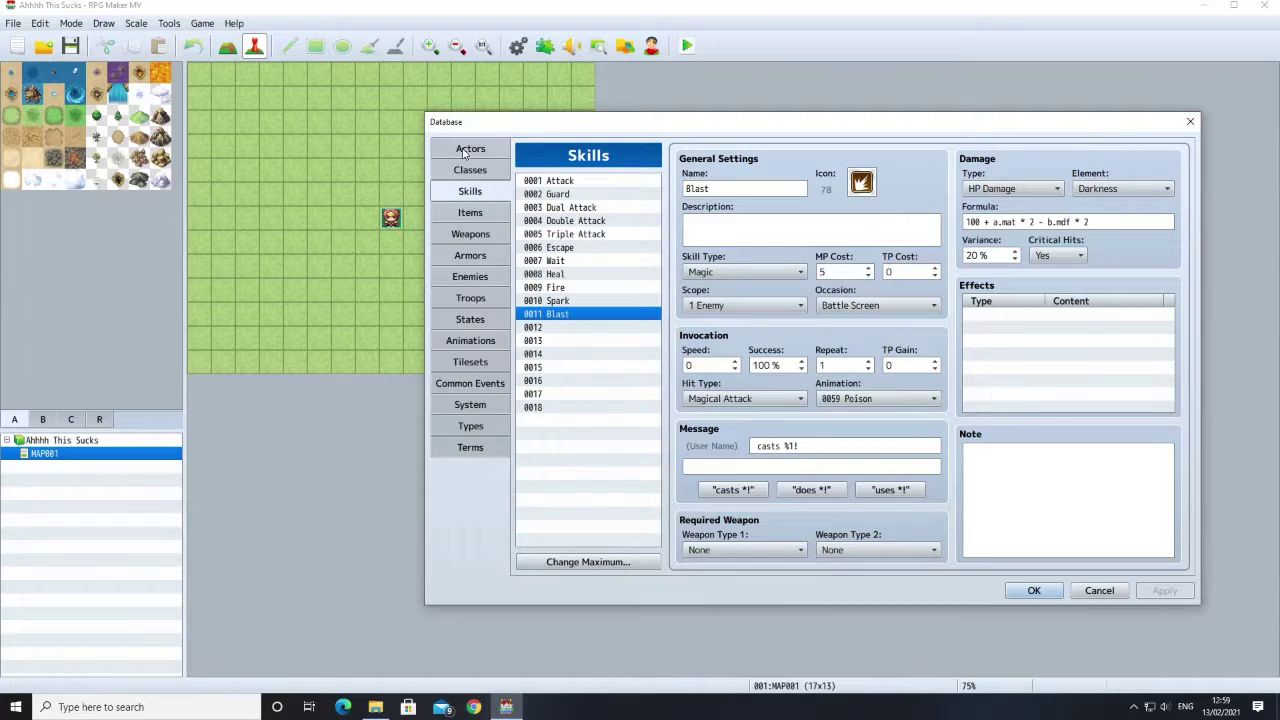
{"action": "left_click", "coordinate": [467, 149]}
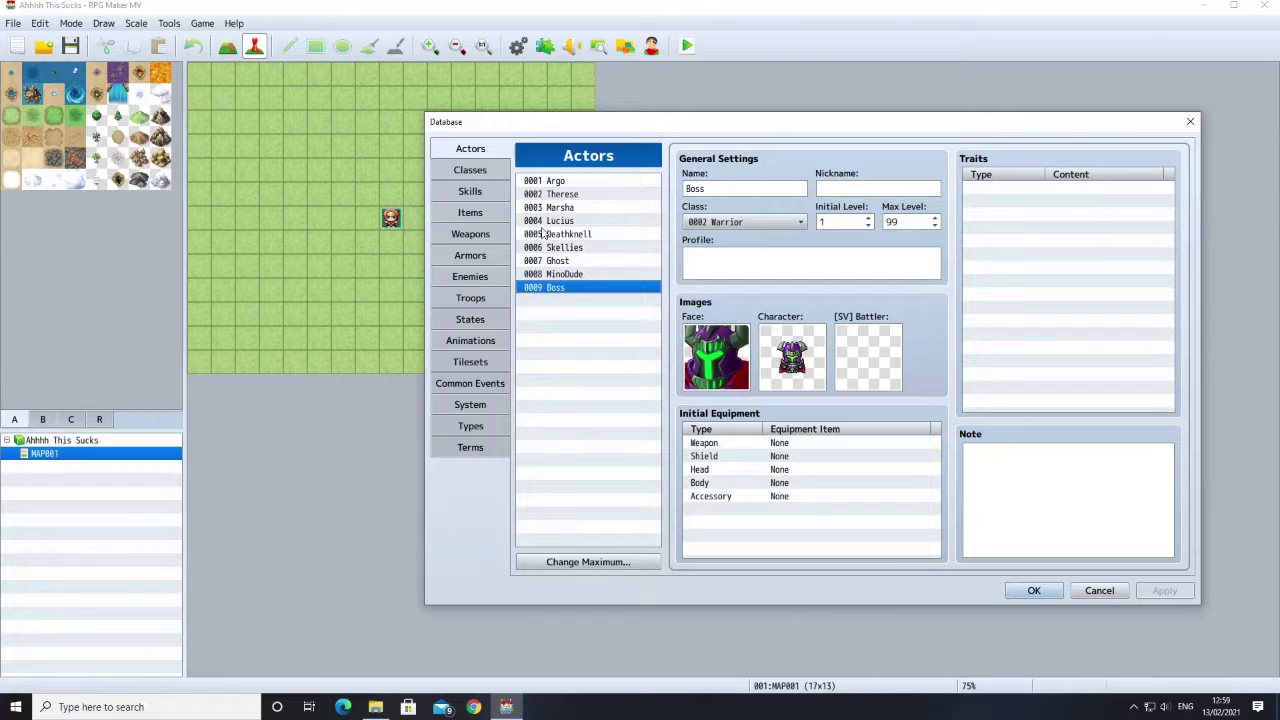
{"action": "left_click", "coordinate": [557, 184]}
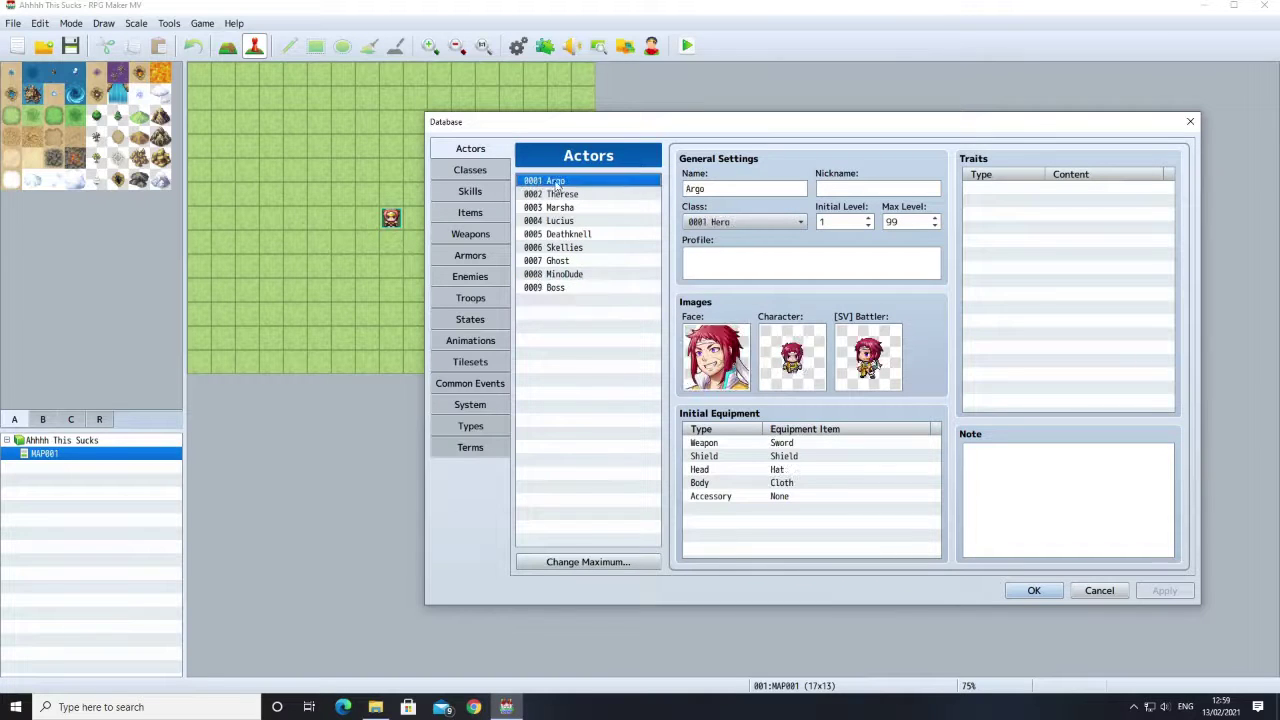
{"action": "left_click", "coordinate": [567, 195]}
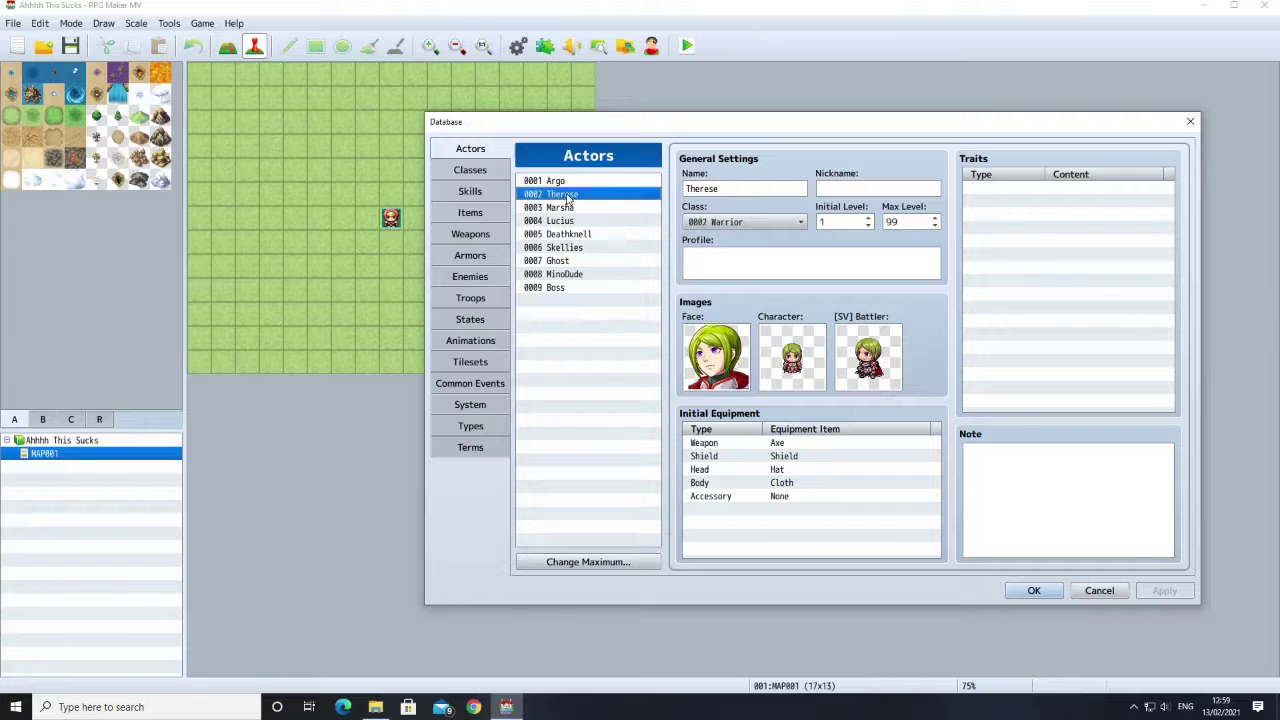
{"action": "left_click", "coordinate": [570, 210]}
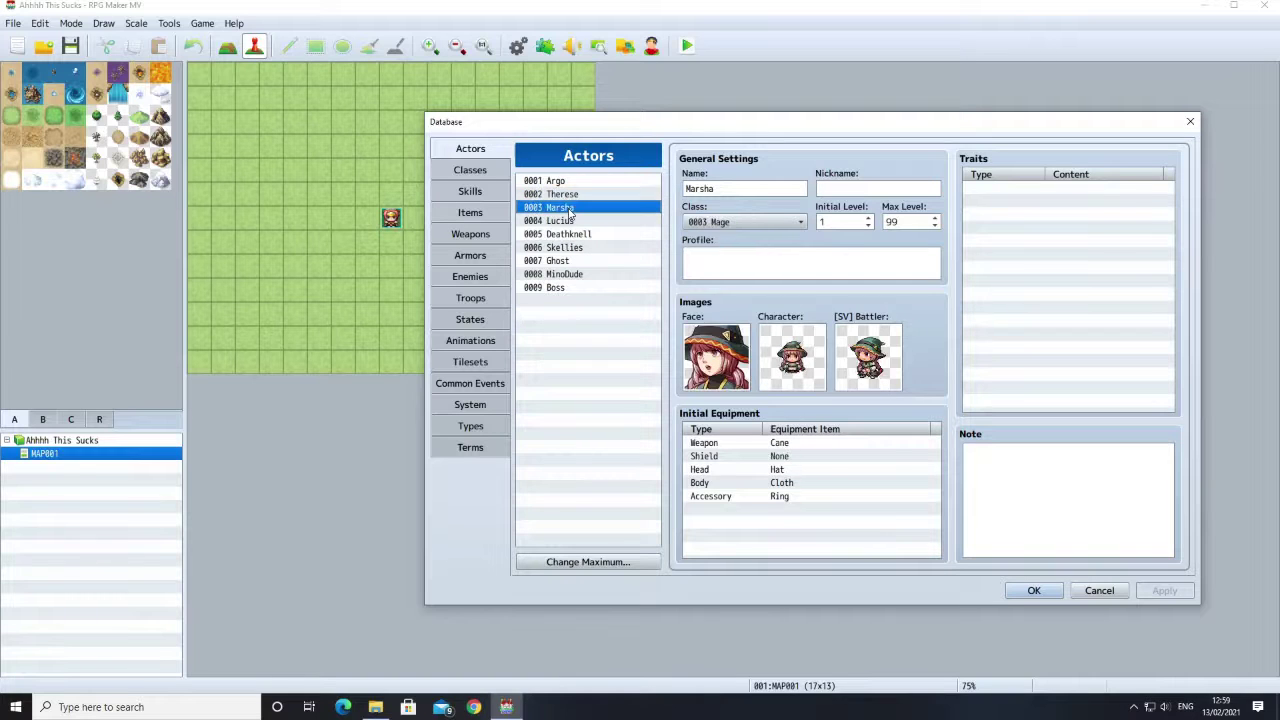
{"action": "left_click", "coordinate": [566, 222]}
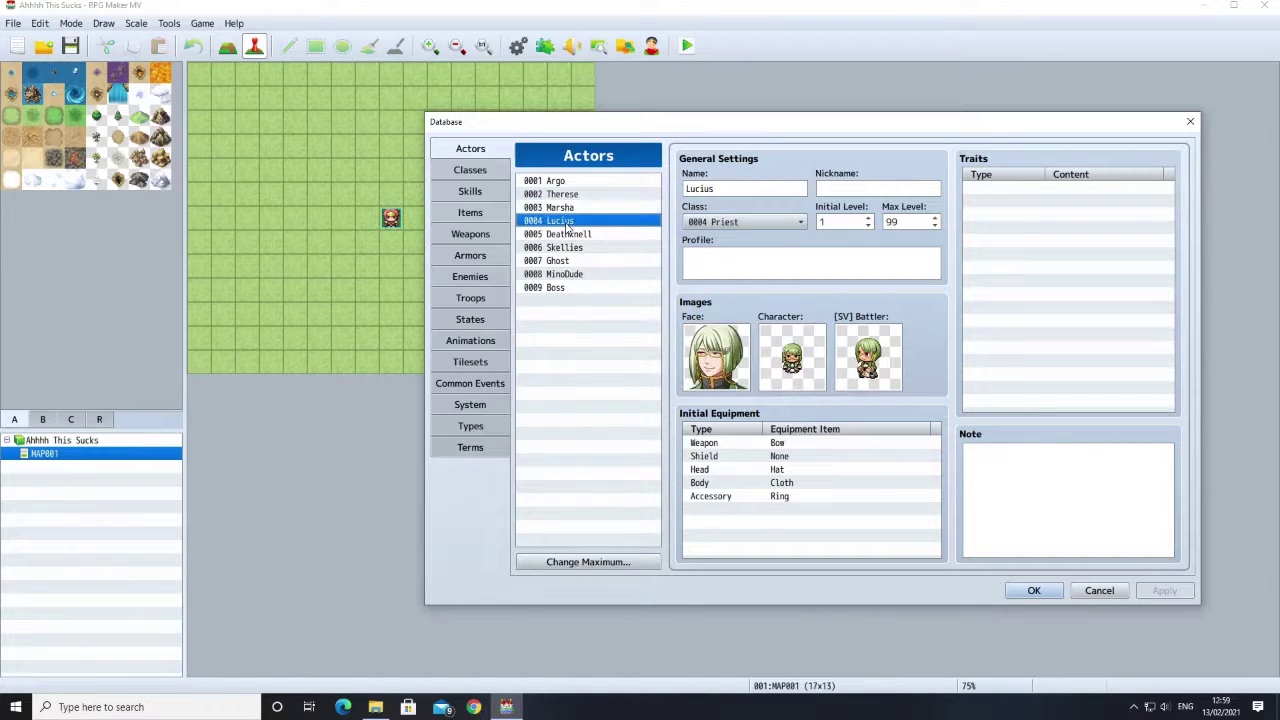
{"action": "left_click", "coordinate": [570, 235]}
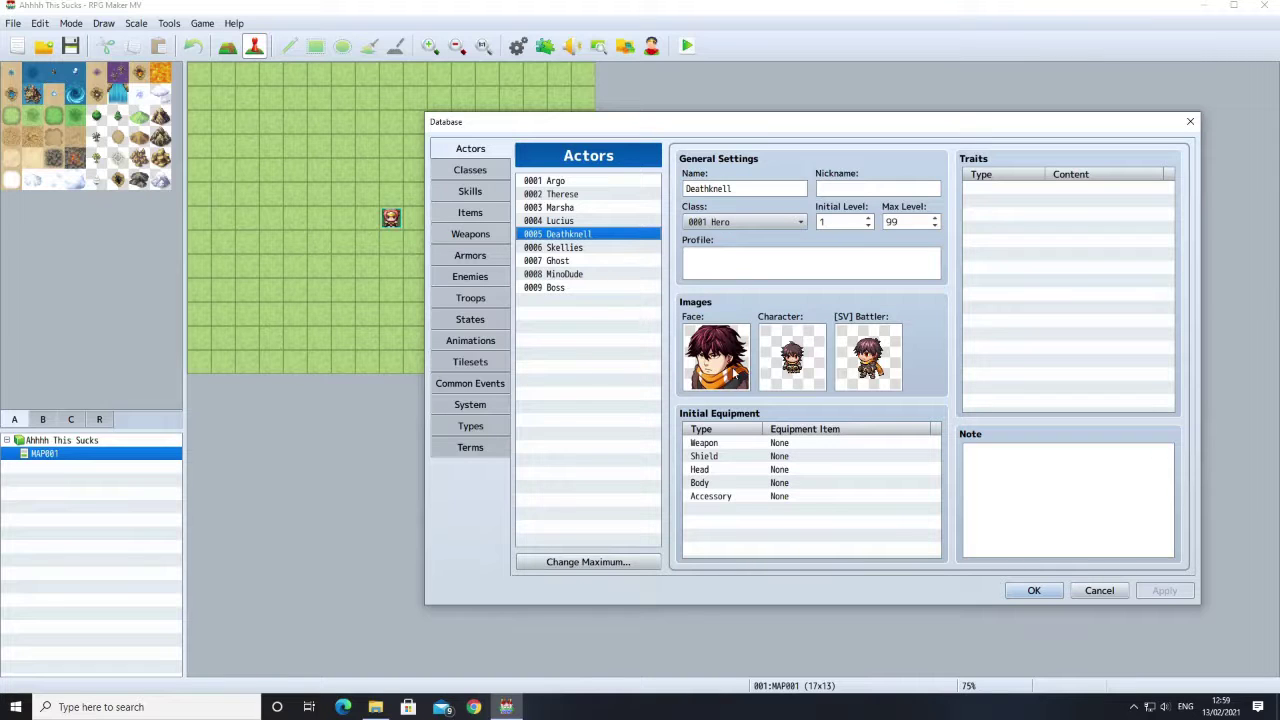
{"action": "left_click", "coordinate": [724, 222]}
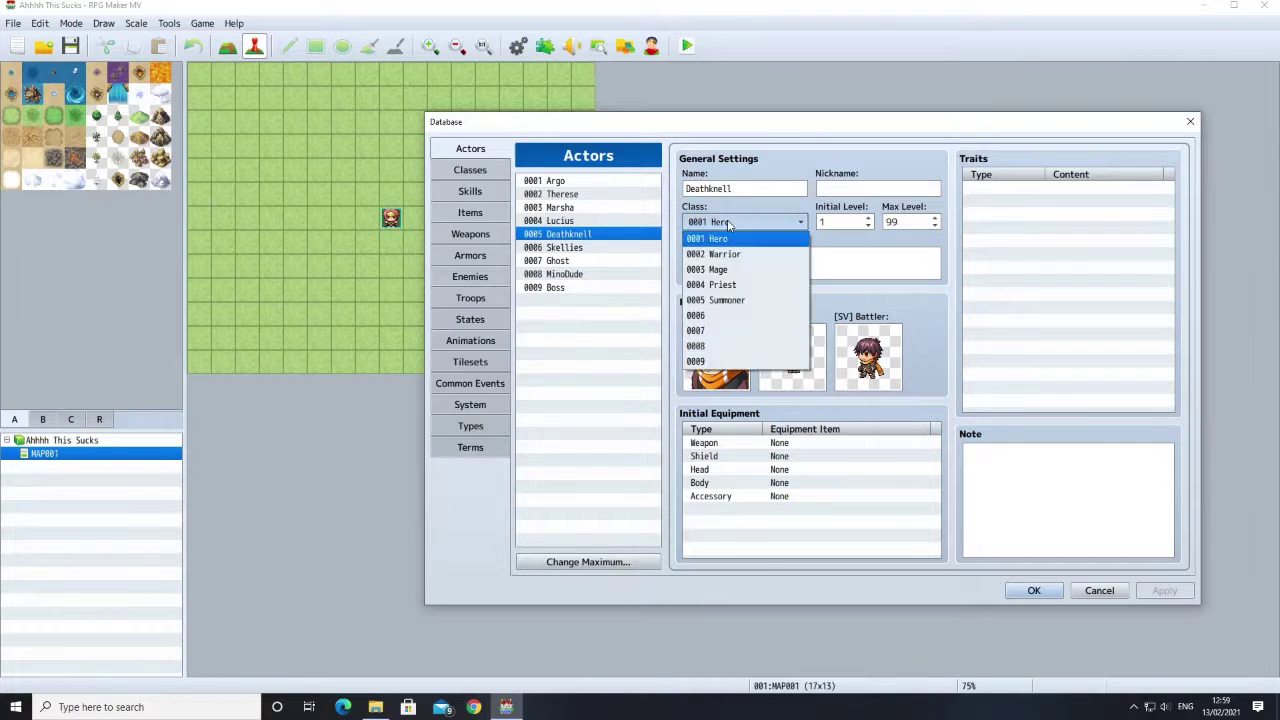
{"action": "left_click", "coordinate": [717, 302]}
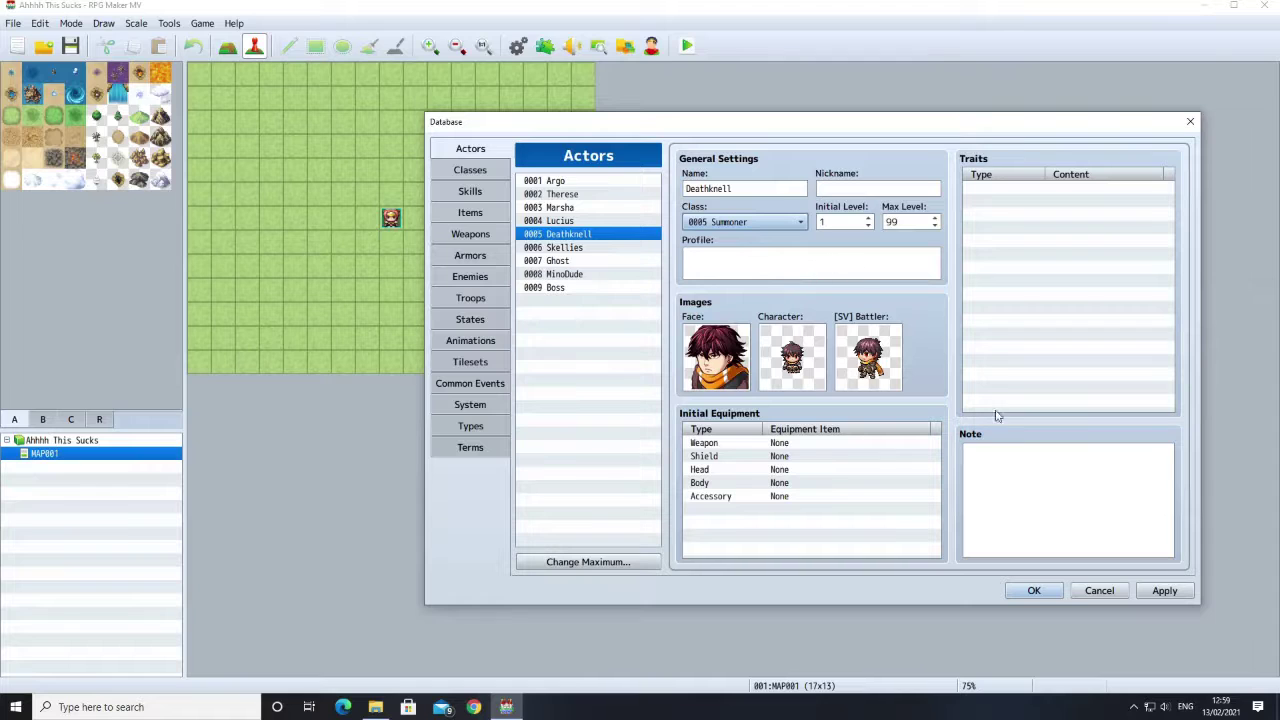
{"action": "left_click", "coordinate": [1166, 590]}
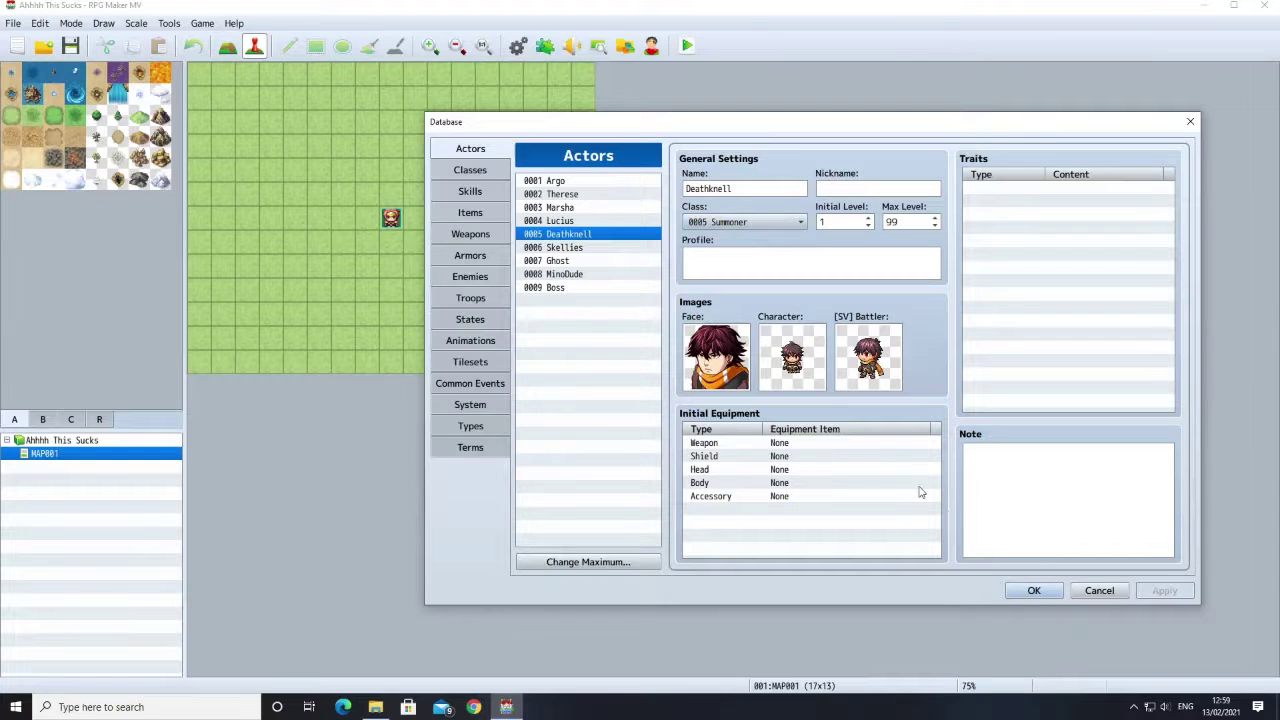
Step: Check which initial weapons are available for Deathknell and leave the weapon selection without choosing one
{"action": "double_click", "coordinate": [790, 442]}
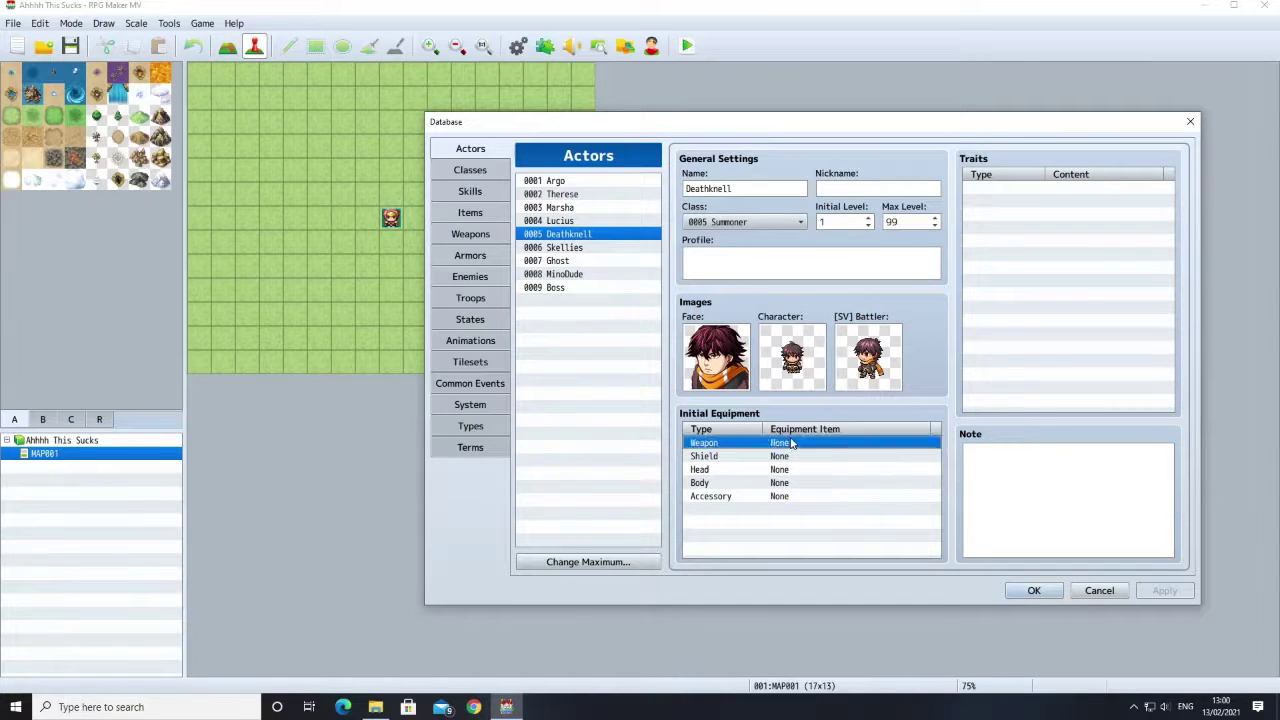
{"action": "left_click", "coordinate": [818, 486]}
{"action": "left_click", "coordinate": [820, 491]}
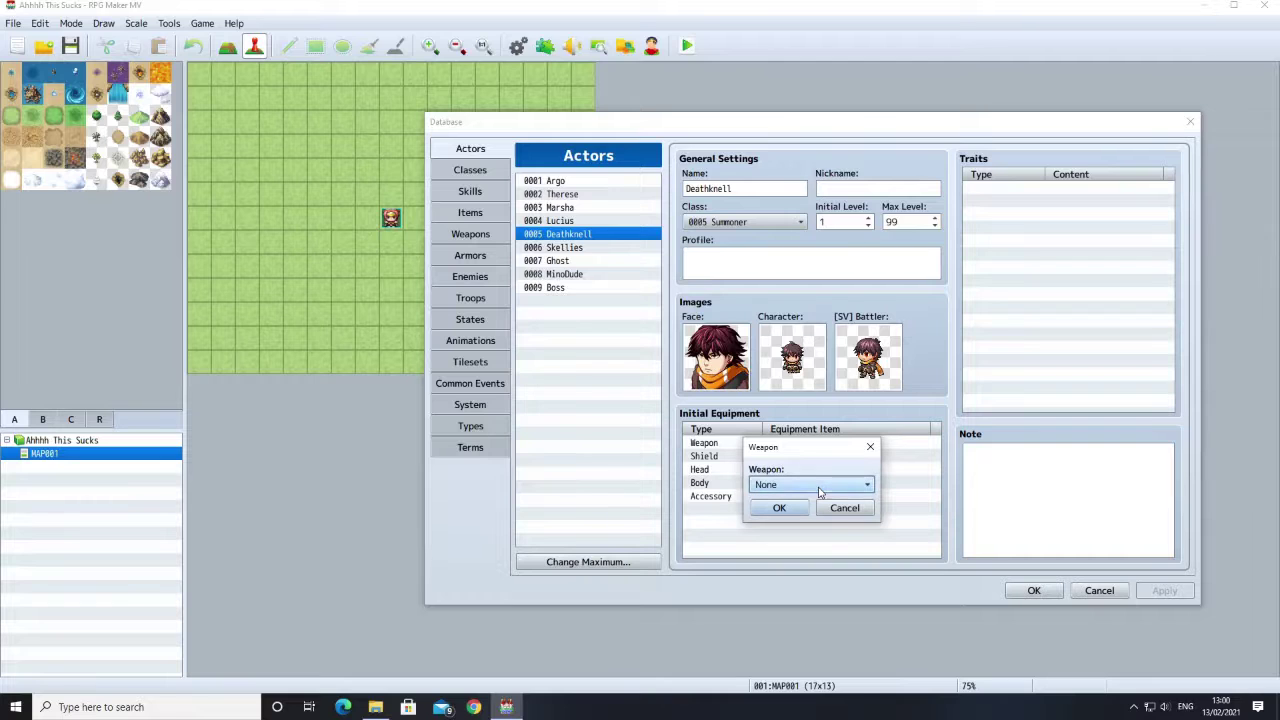
{"action": "left_click", "coordinate": [818, 488]}
{"action": "left_click", "coordinate": [826, 486]}
{"action": "left_click", "coordinate": [872, 448]}
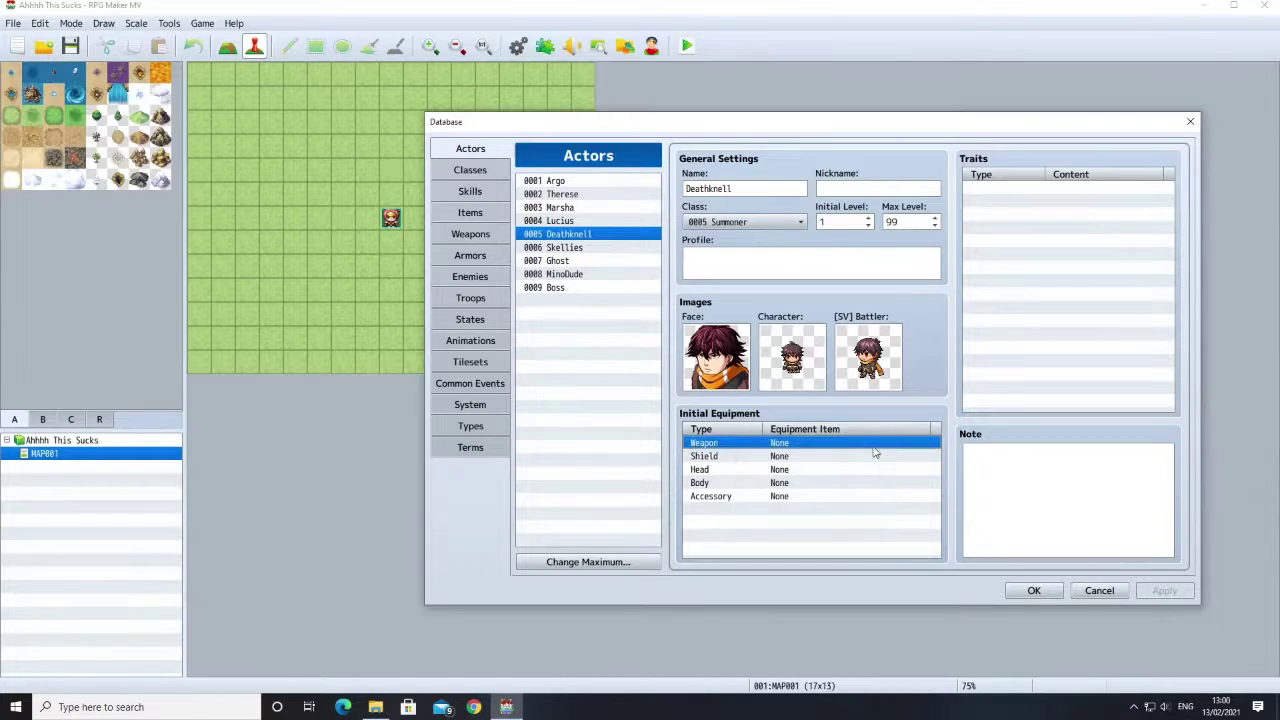
Step: Compare the initial equipment of Argo, Therese and Marsha, and review the traits of the Priest, 0006 and Summoner classes
{"action": "left_click", "coordinate": [557, 192]}
{"action": "left_click", "coordinate": [556, 184]}
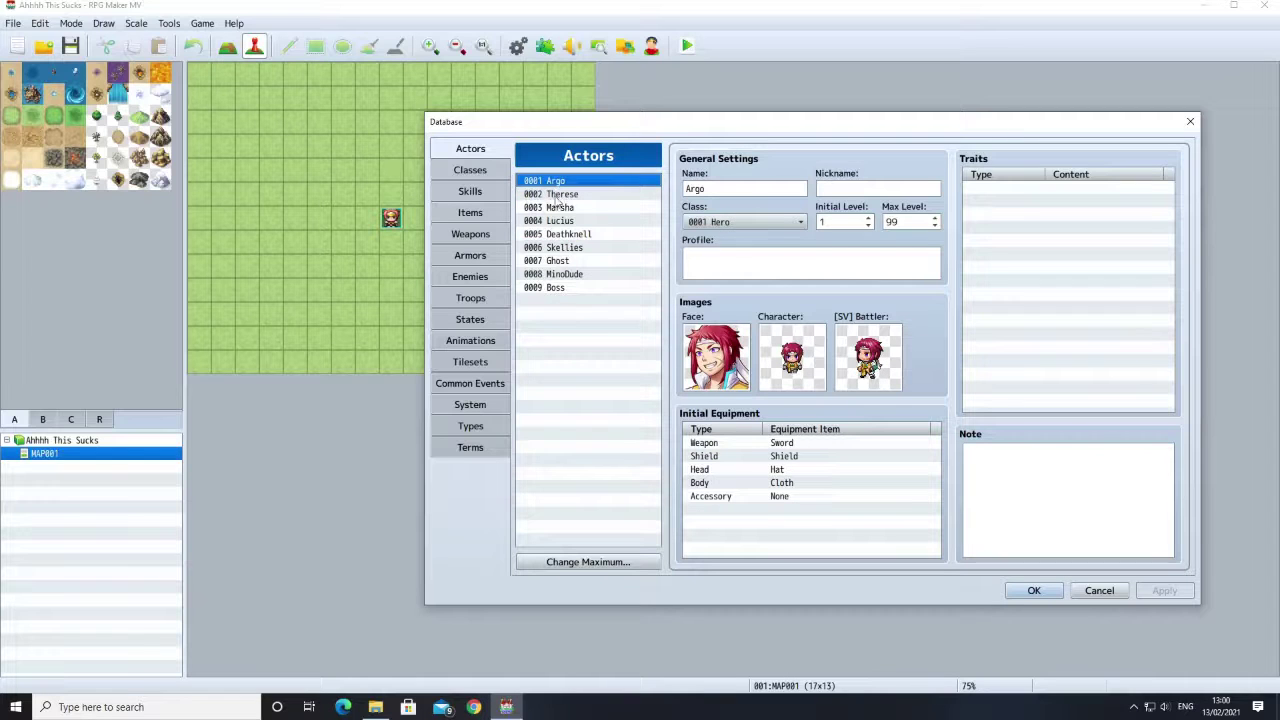
{"action": "left_click", "coordinate": [557, 197]}
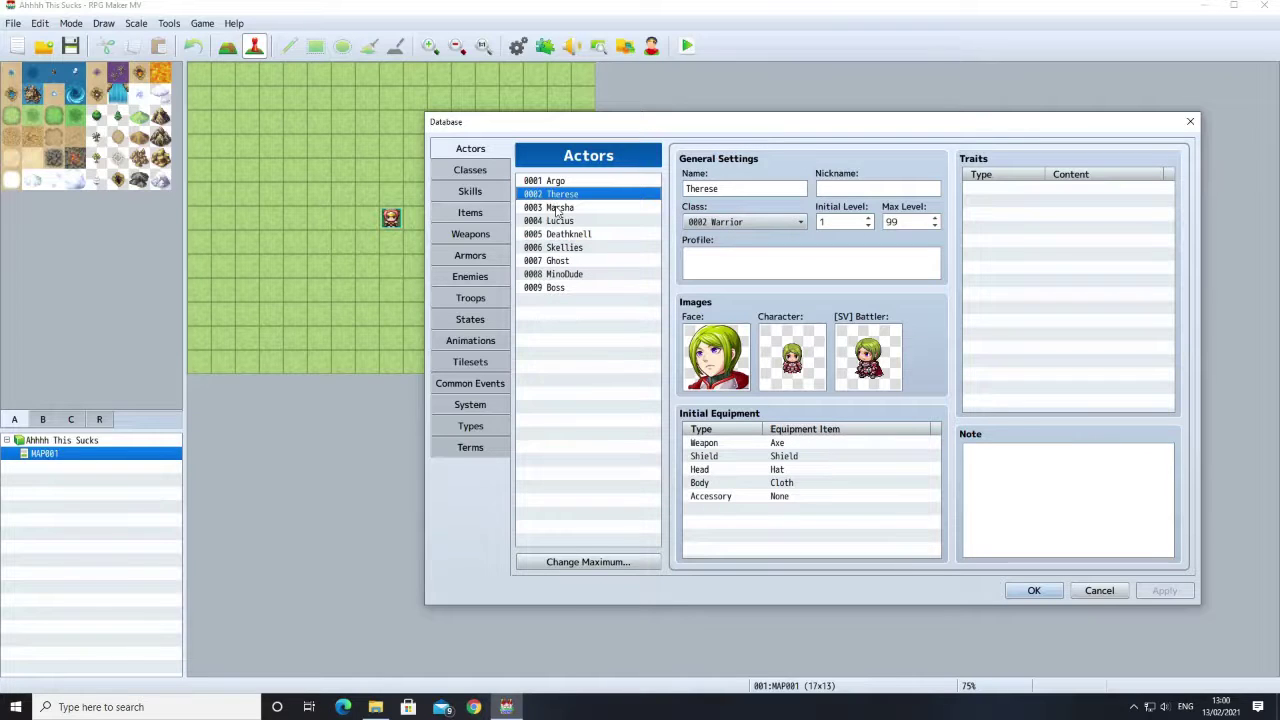
{"action": "left_click", "coordinate": [557, 209]}
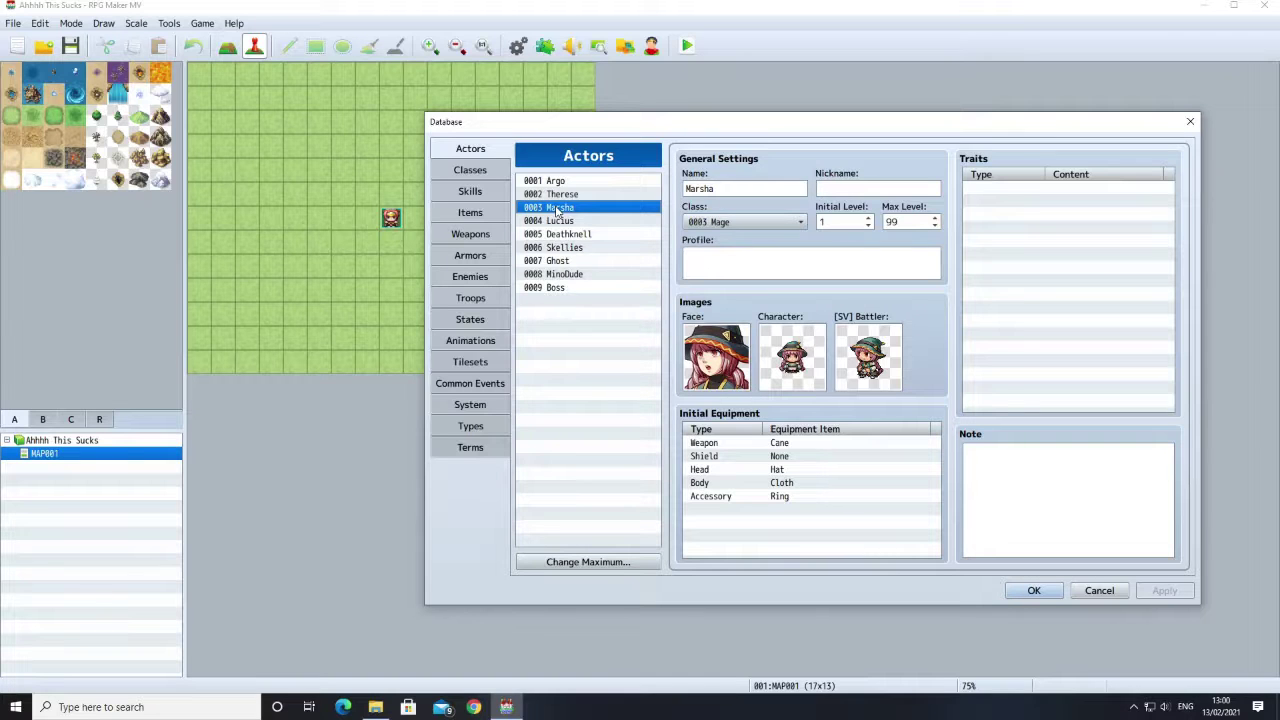
{"action": "left_click", "coordinate": [469, 174]}
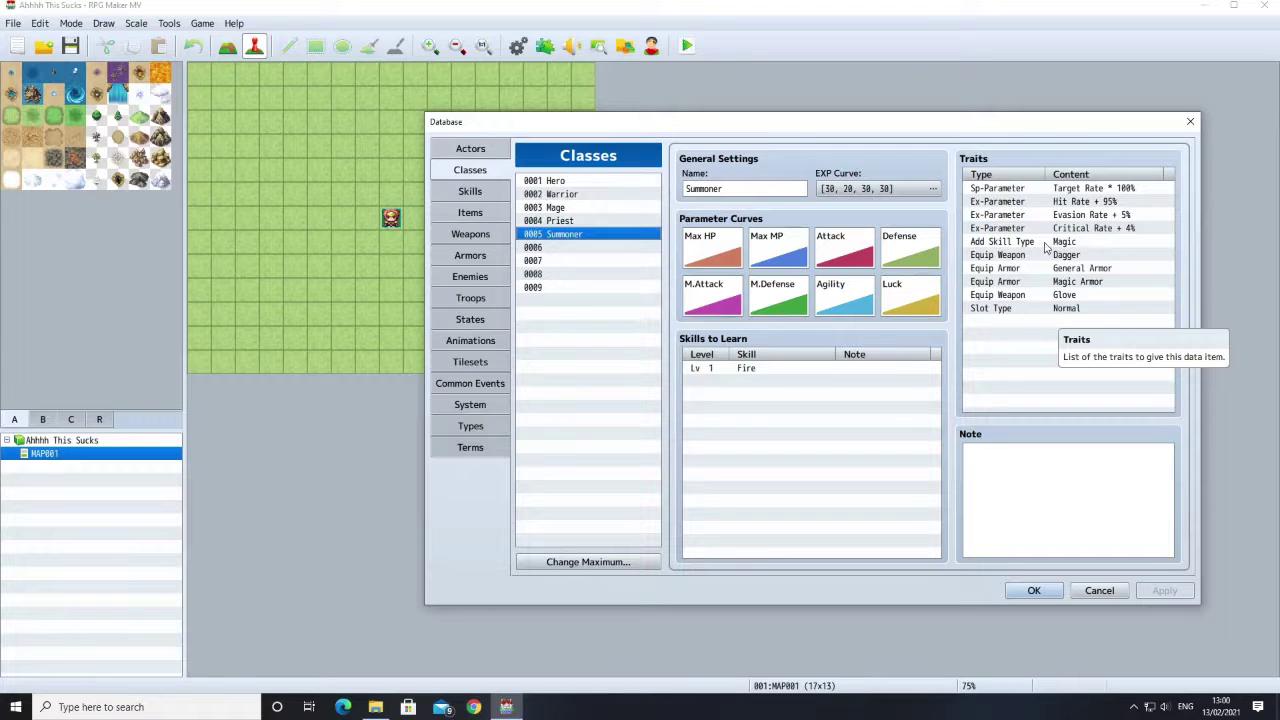
{"action": "left_click", "coordinate": [546, 225]}
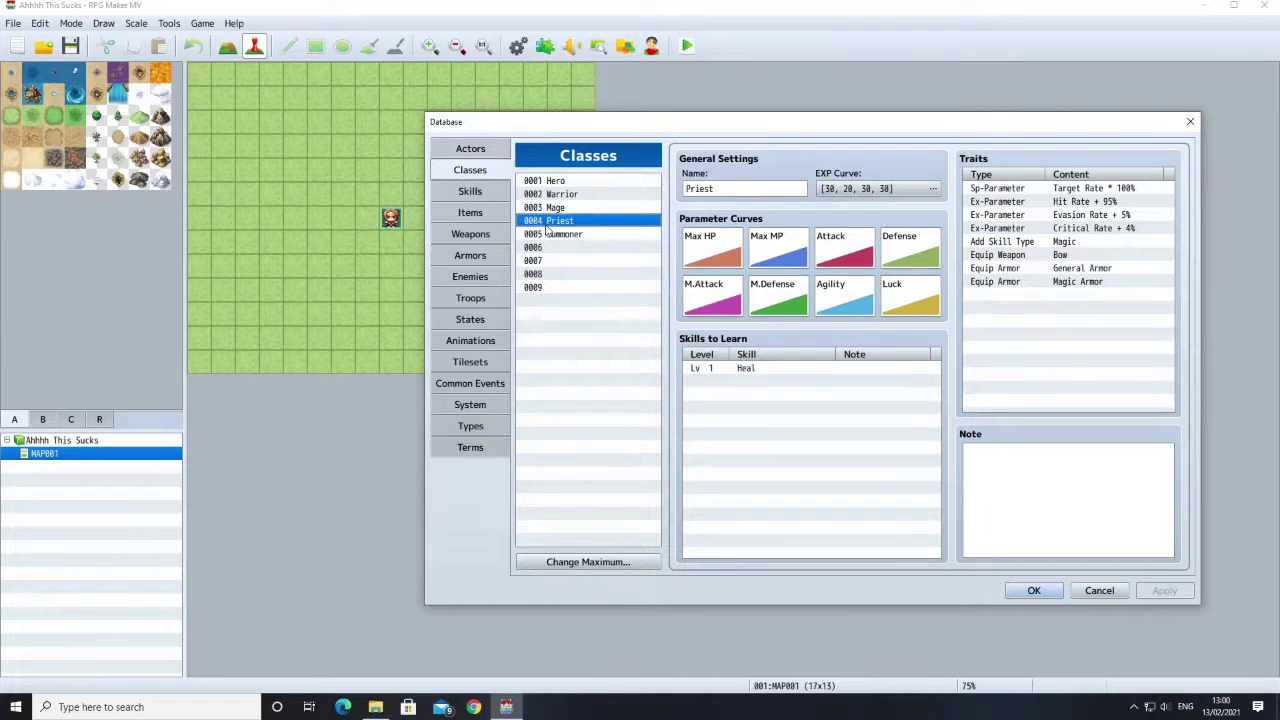
{"action": "left_click", "coordinate": [550, 247]}
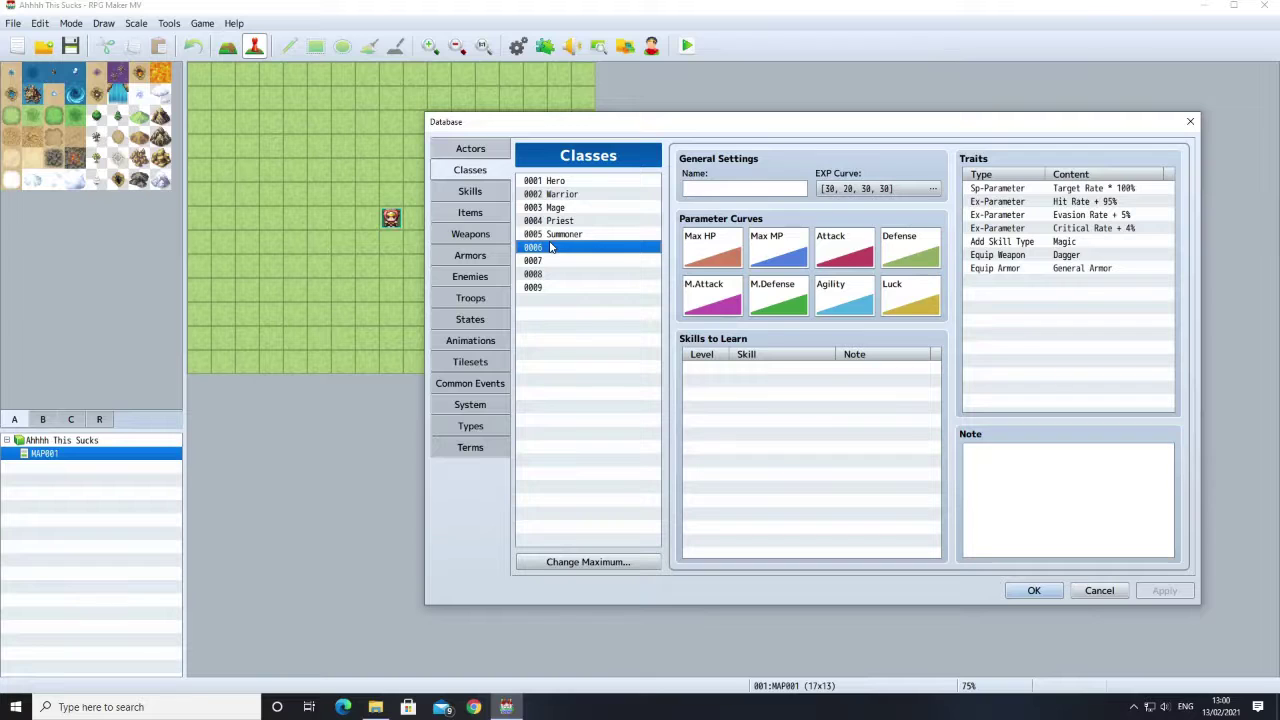
{"action": "left_click", "coordinate": [552, 234]}
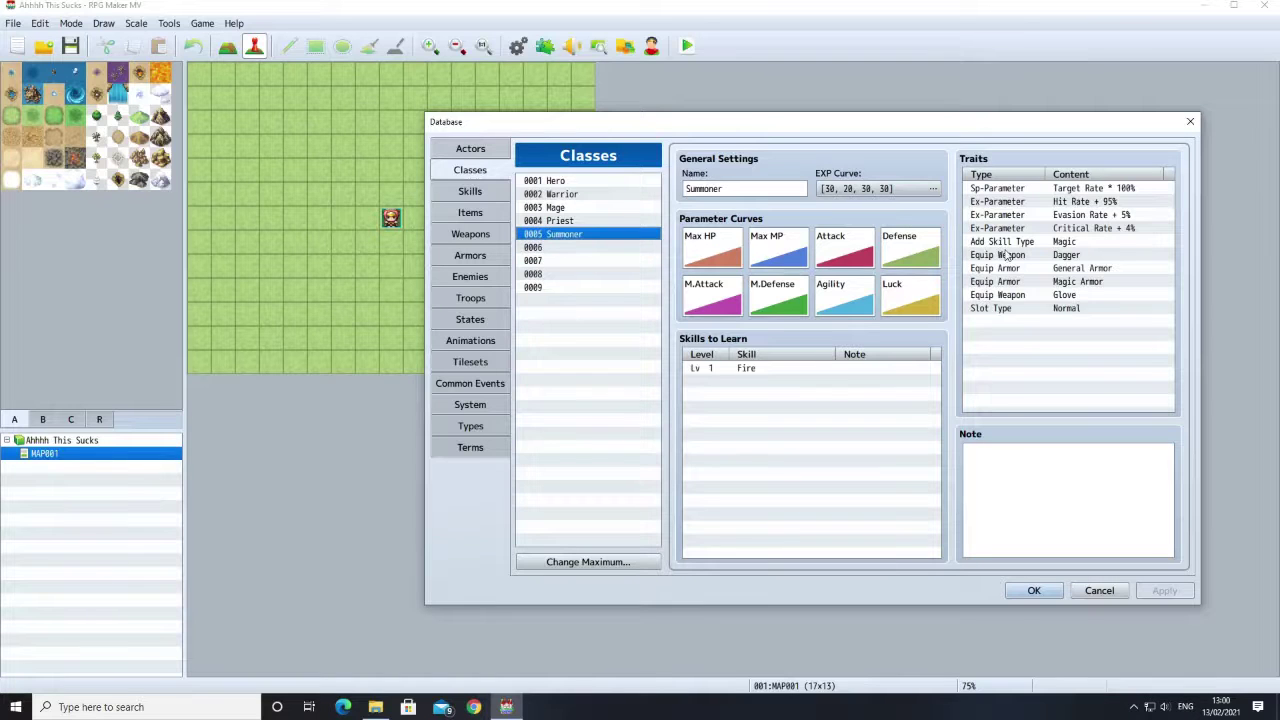
Step: Check which weapons and shields can be chosen as Deathknell's initial equipment, leaving both slots at None
{"action": "left_click", "coordinate": [462, 150]}
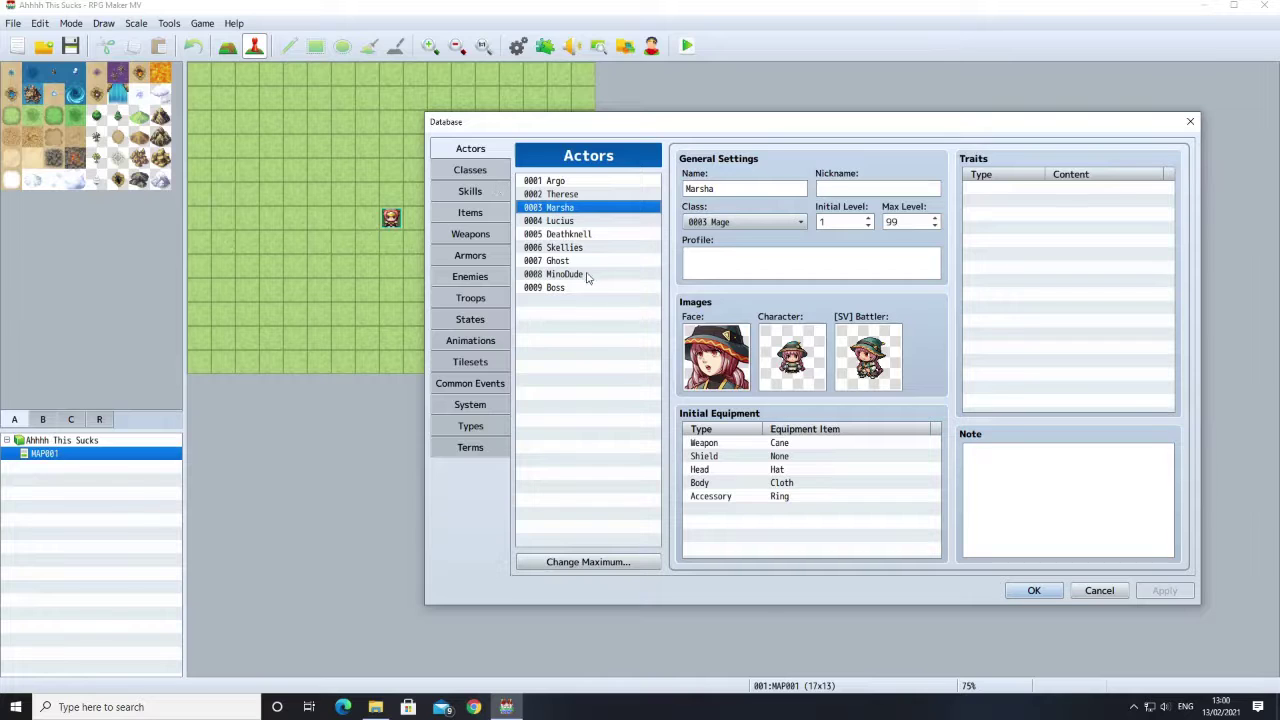
{"action": "left_click", "coordinate": [567, 234]}
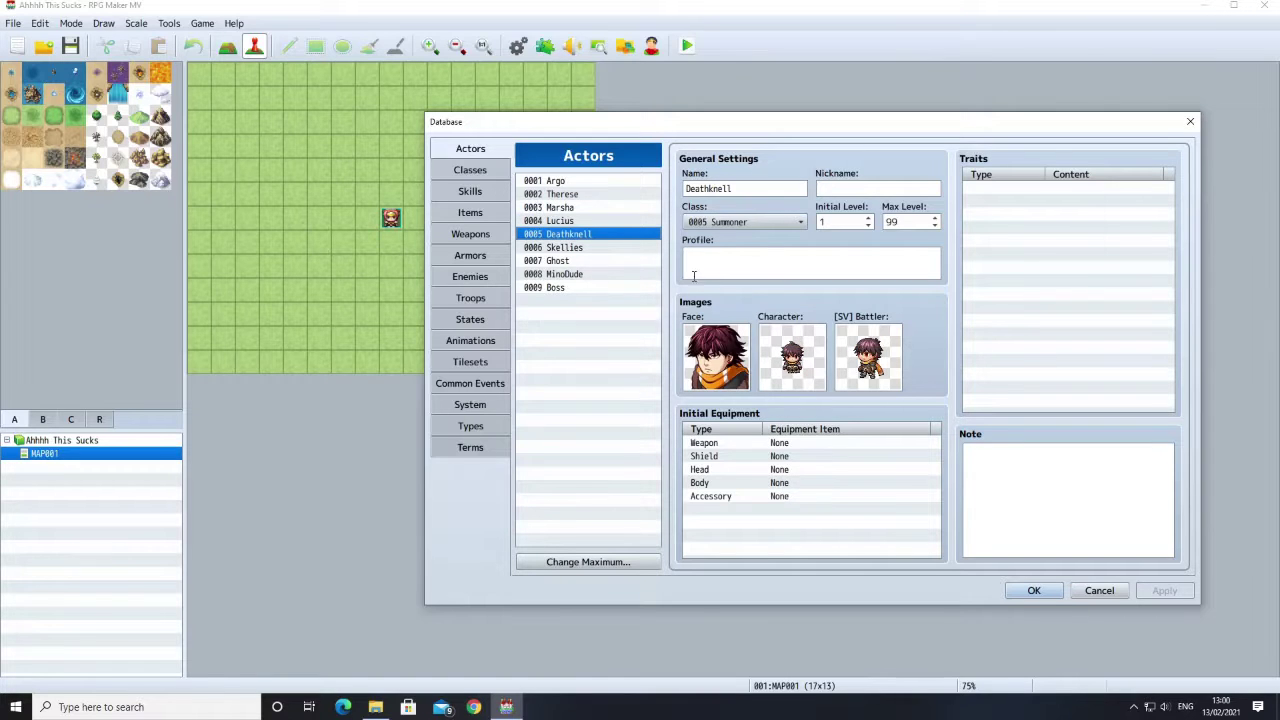
{"action": "double_click", "coordinate": [795, 446]}
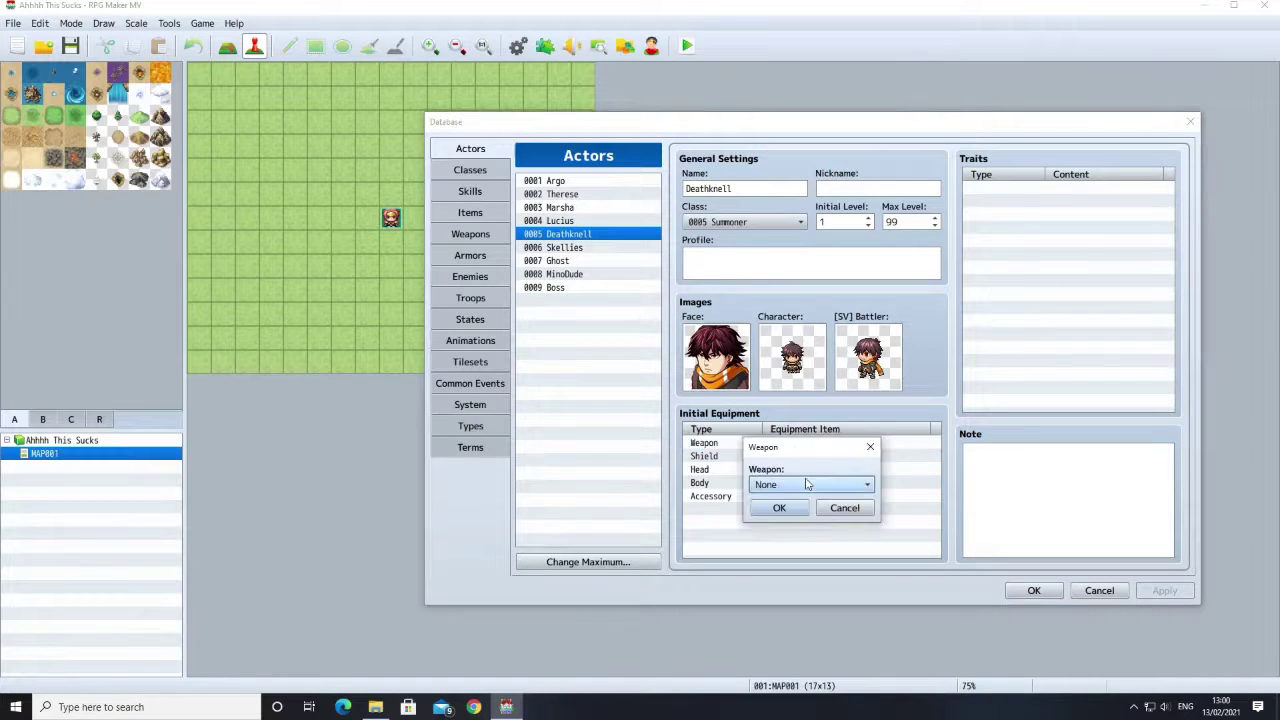
{"action": "left_click", "coordinate": [808, 484]}
{"action": "left_click", "coordinate": [810, 487]}
{"action": "left_click", "coordinate": [806, 486]}
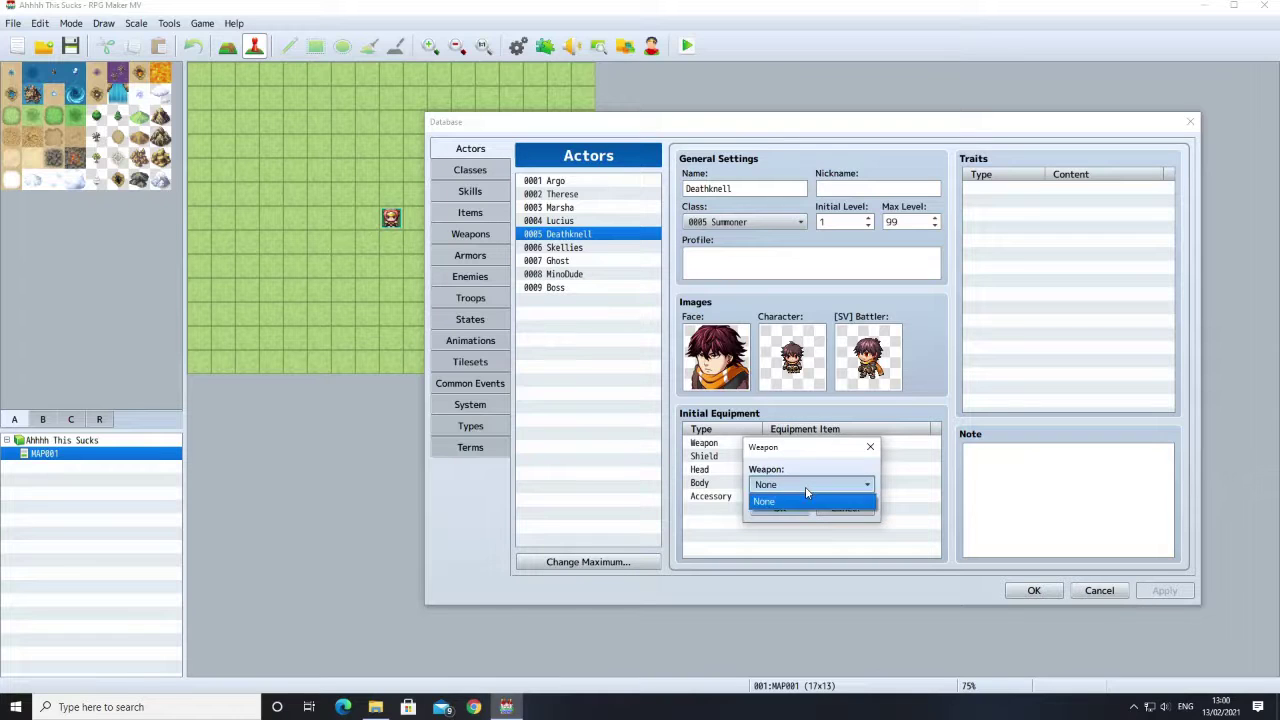
{"action": "left_click", "coordinate": [806, 490]}
{"action": "left_click", "coordinate": [779, 507]}
{"action": "double_click", "coordinate": [776, 456]}
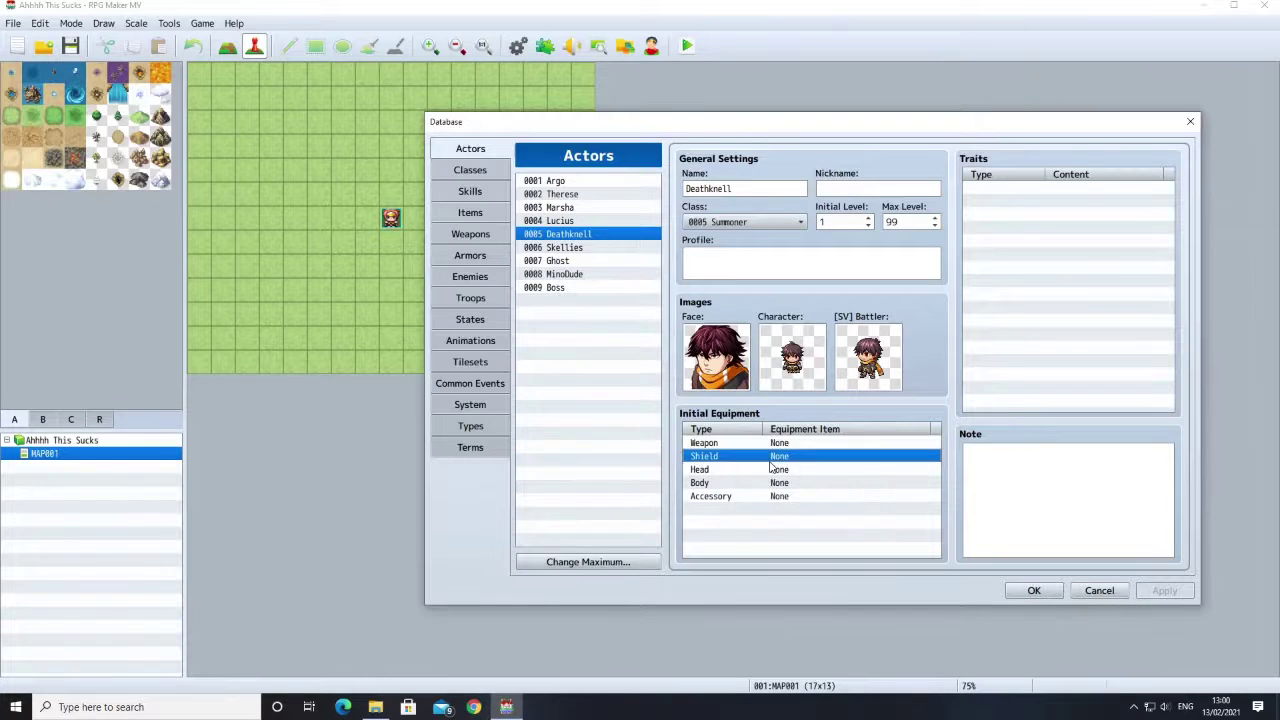
{"action": "key", "text": "Return"}
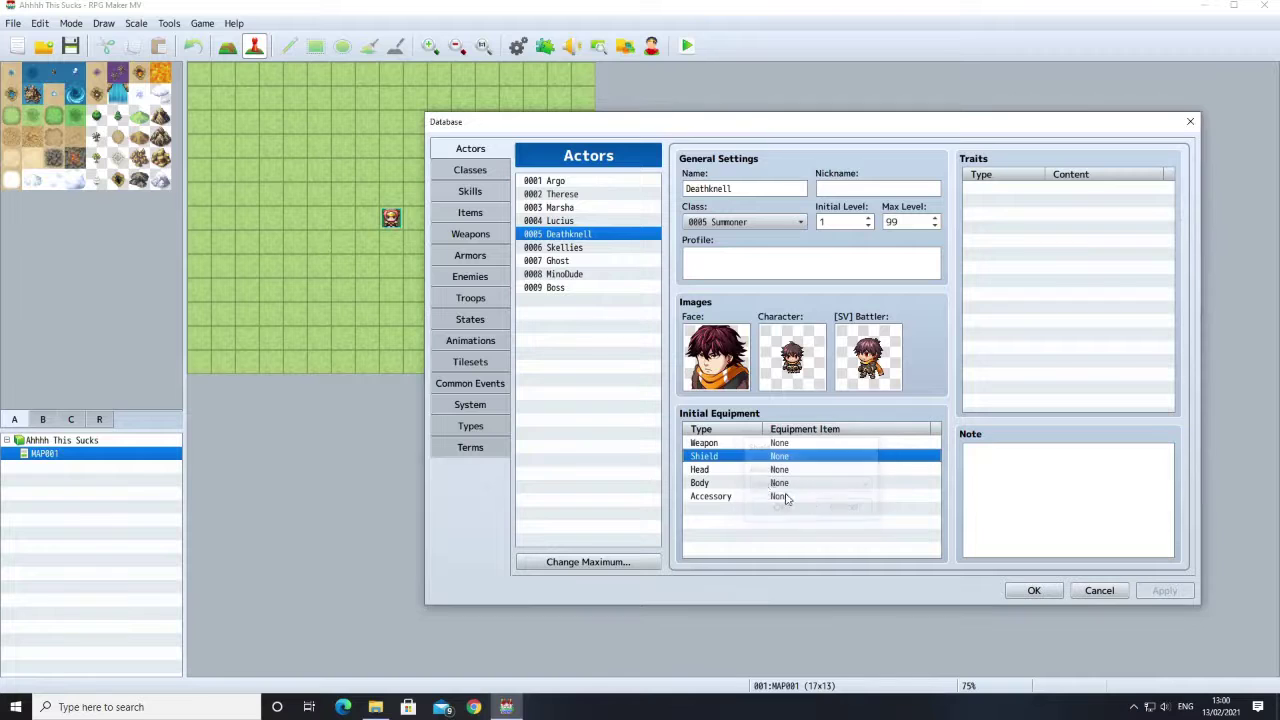
Step: Set Deathknell's initial body armor to Cloth and accessory to Ring, then apply the changes
{"action": "double_click", "coordinate": [810, 486]}
{"action": "left_click", "coordinate": [806, 486]}
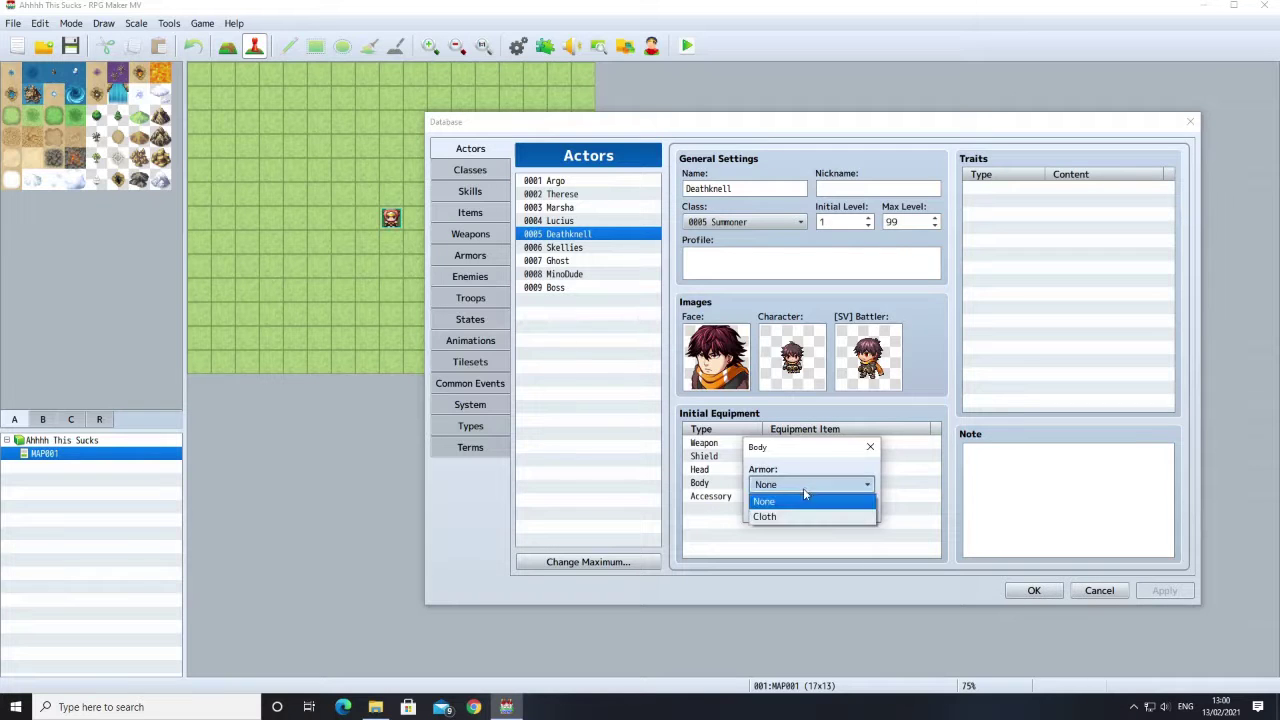
{"action": "left_click", "coordinate": [800, 515]}
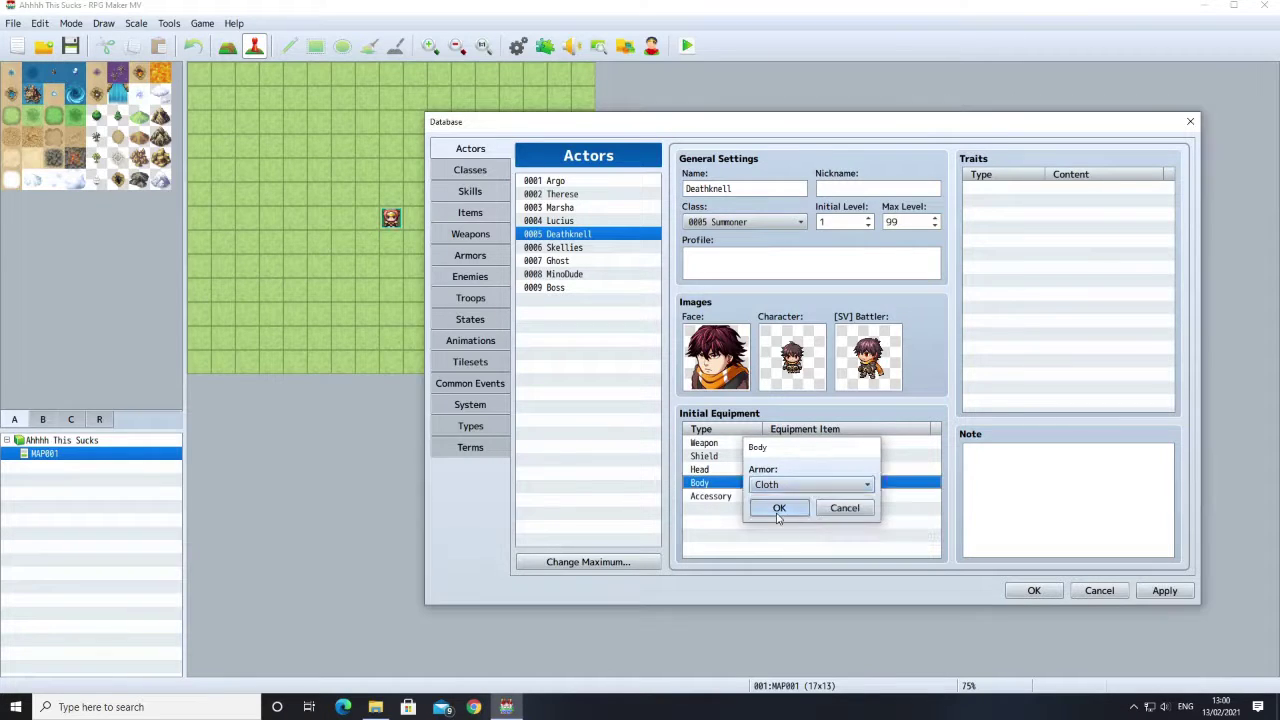
{"action": "key", "text": "Return"}
{"action": "double_click", "coordinate": [783, 497]}
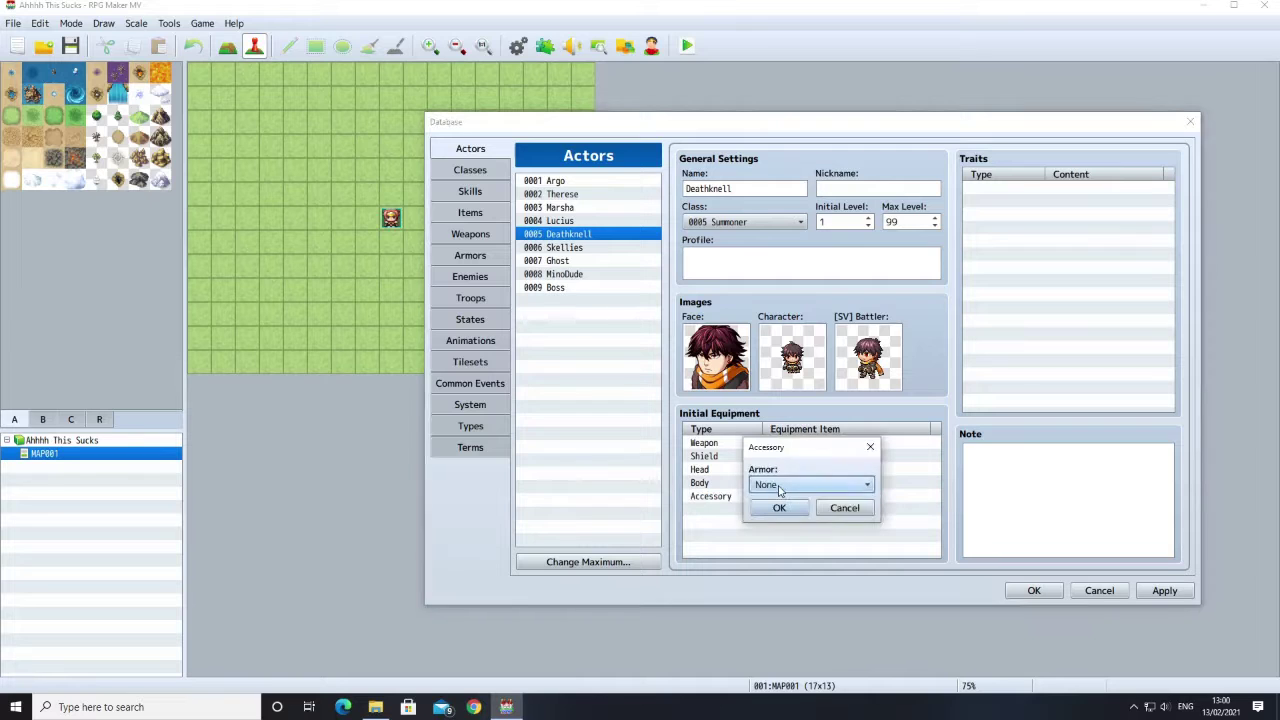
{"action": "left_click", "coordinate": [790, 485]}
{"action": "left_click", "coordinate": [783, 516]}
{"action": "left_click", "coordinate": [783, 512]}
{"action": "double_click", "coordinate": [783, 475]}
{"action": "left_click", "coordinate": [780, 508]}
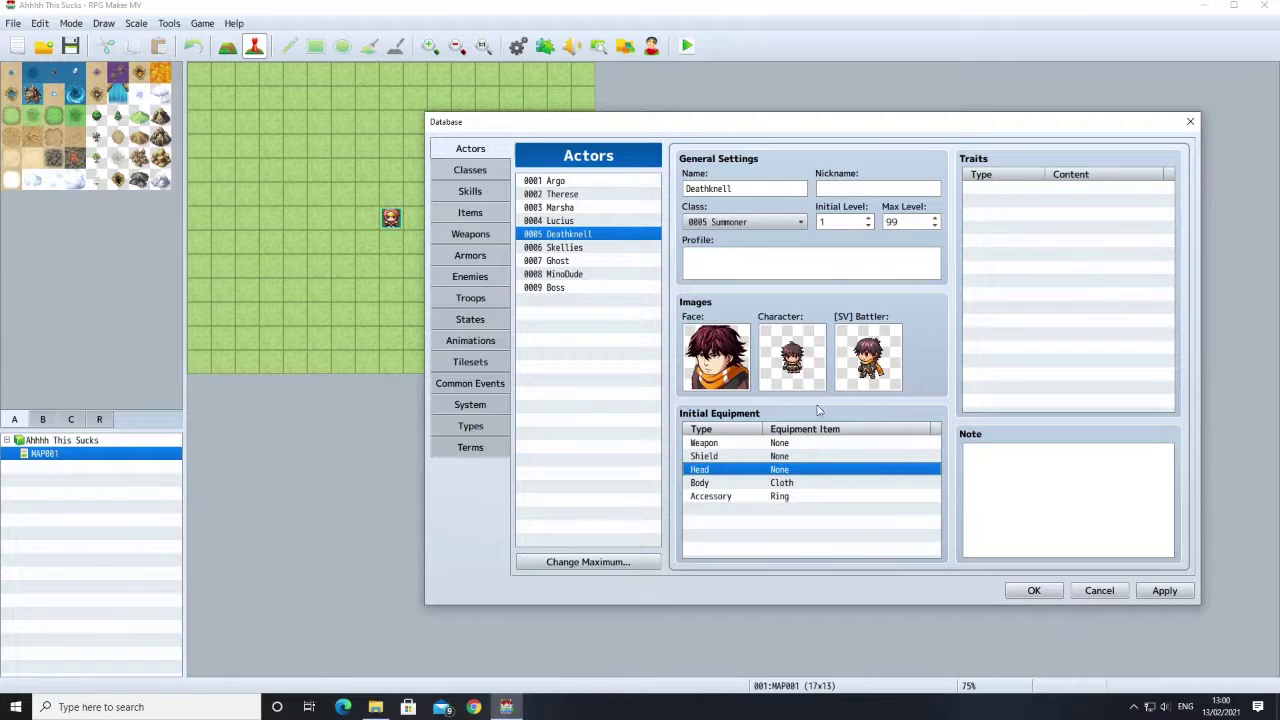
{"action": "left_click", "coordinate": [1163, 590]}
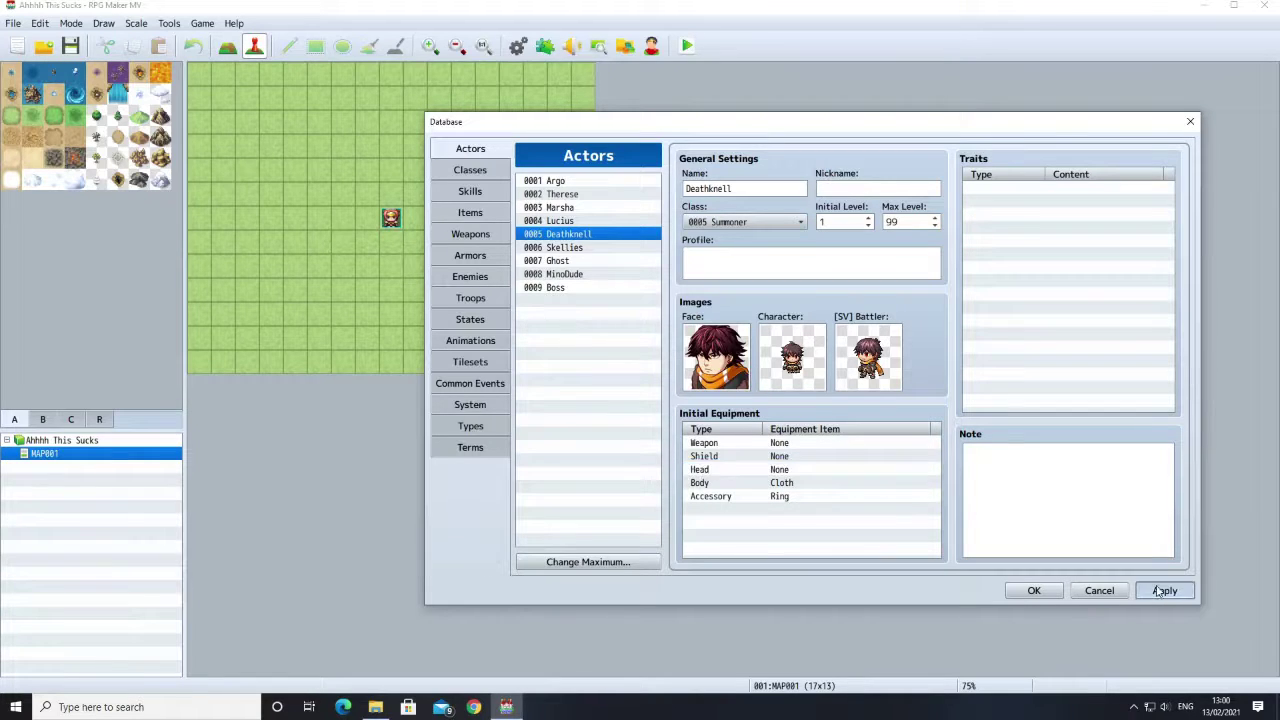
Step: Compare the Summoner class's traits with the Priest's and delete the Summoner's Slot Type Normal trait
{"action": "left_click", "coordinate": [472, 192]}
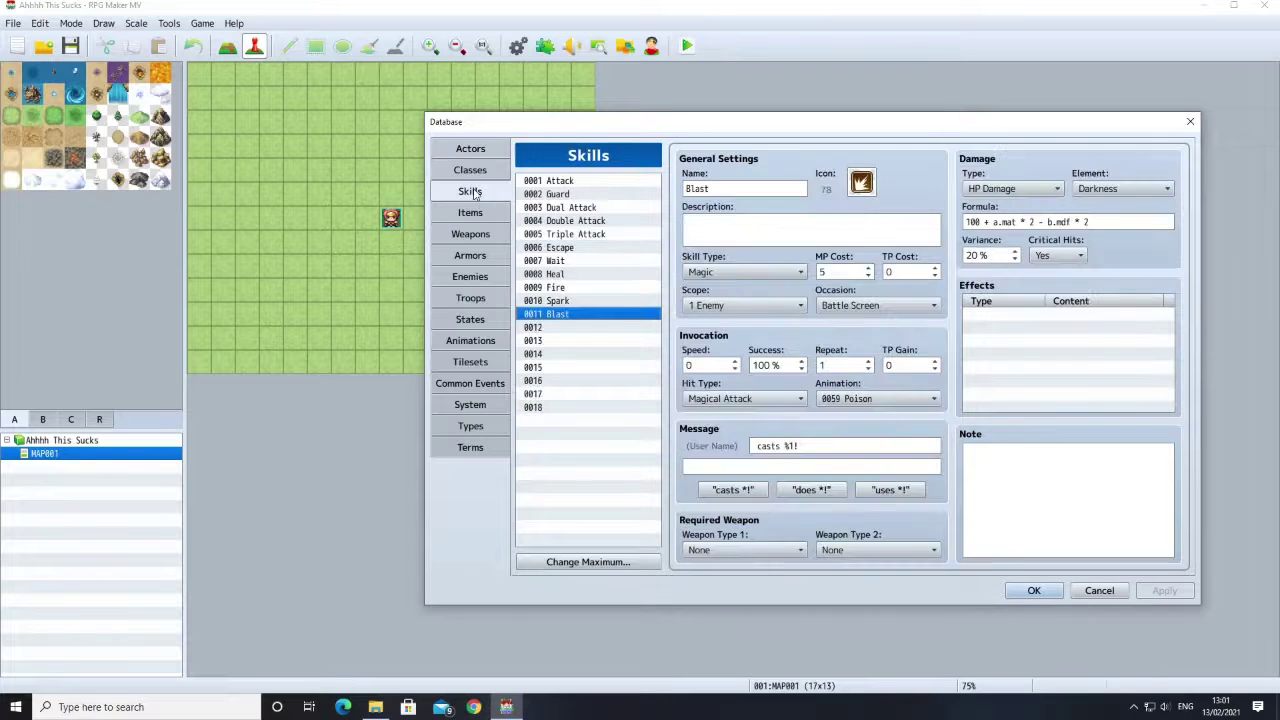
{"action": "left_click", "coordinate": [469, 170]}
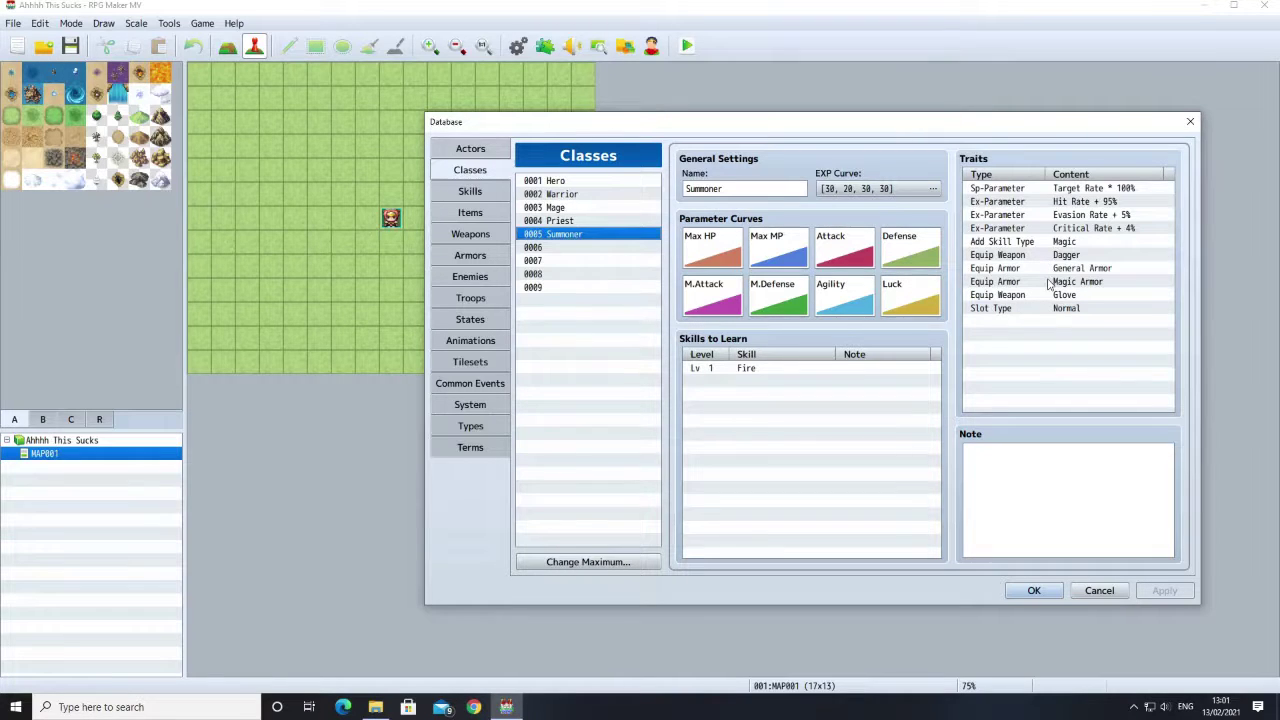
{"action": "left_click", "coordinate": [562, 222]}
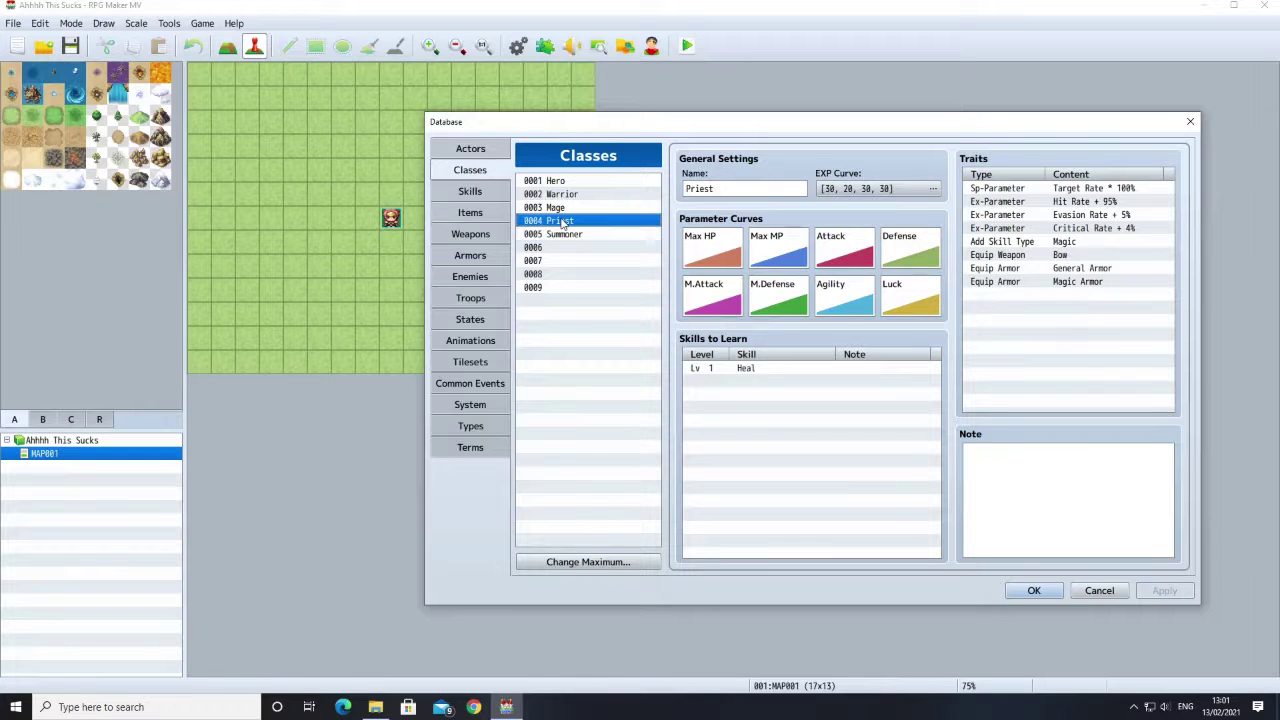
{"action": "left_click", "coordinate": [565, 234]}
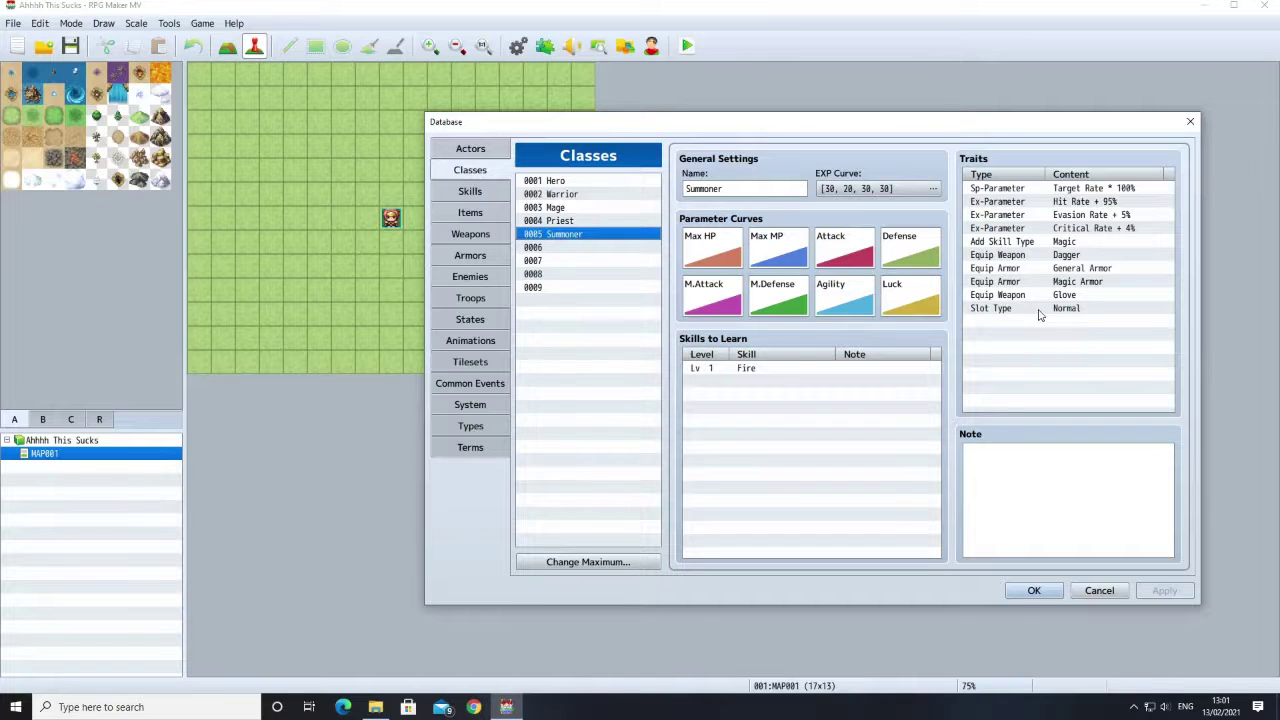
{"action": "left_click", "coordinate": [577, 221]}
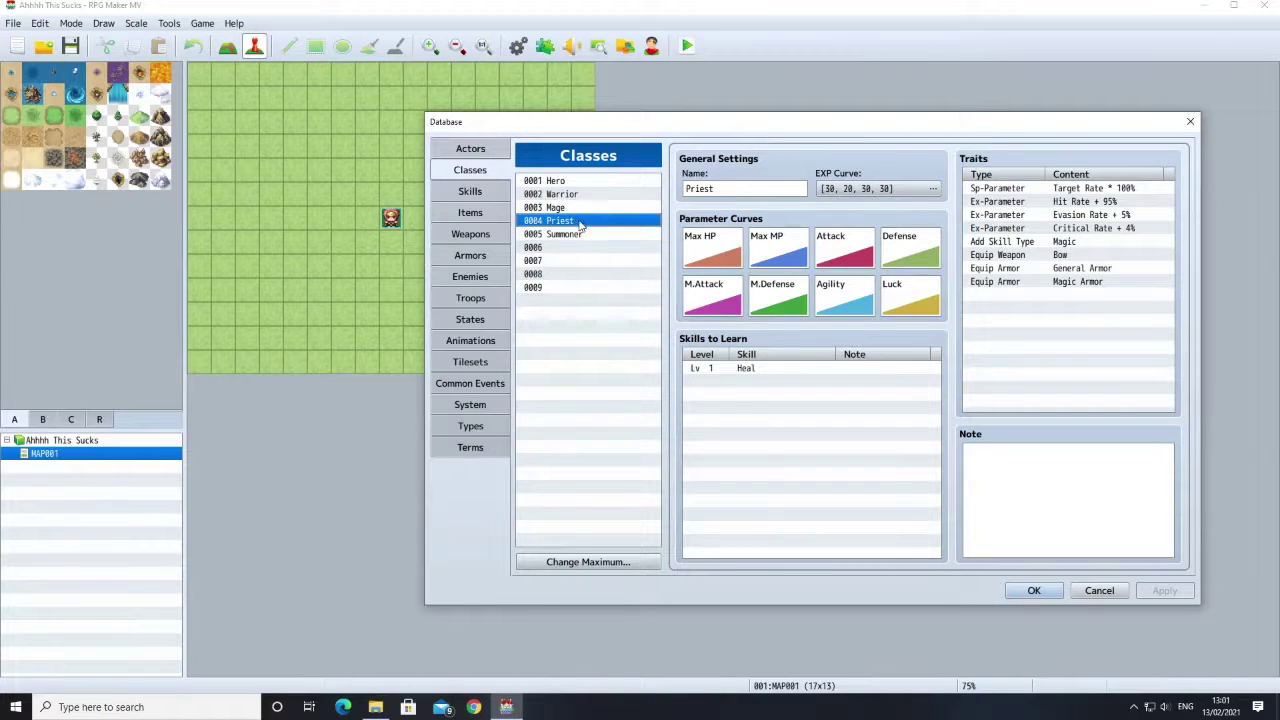
{"action": "left_click", "coordinate": [583, 235]}
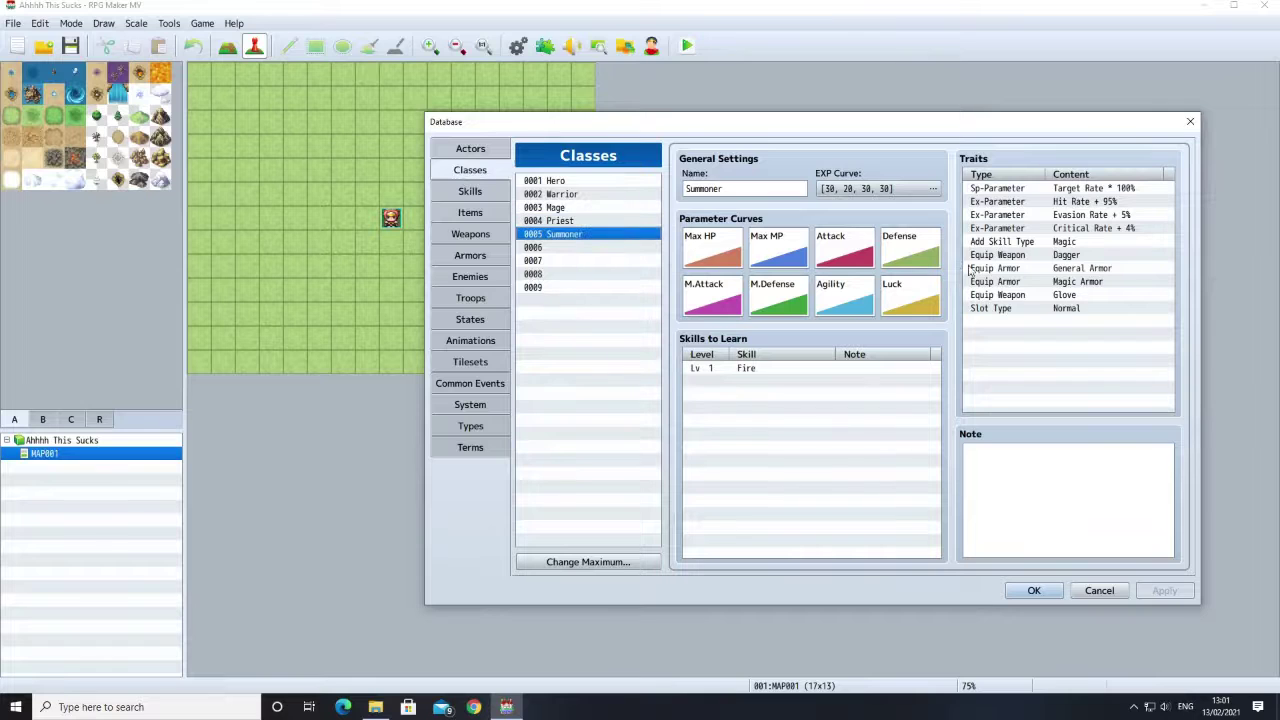
{"action": "left_click", "coordinate": [998, 308]}
{"action": "right_click", "coordinate": [1002, 312]}
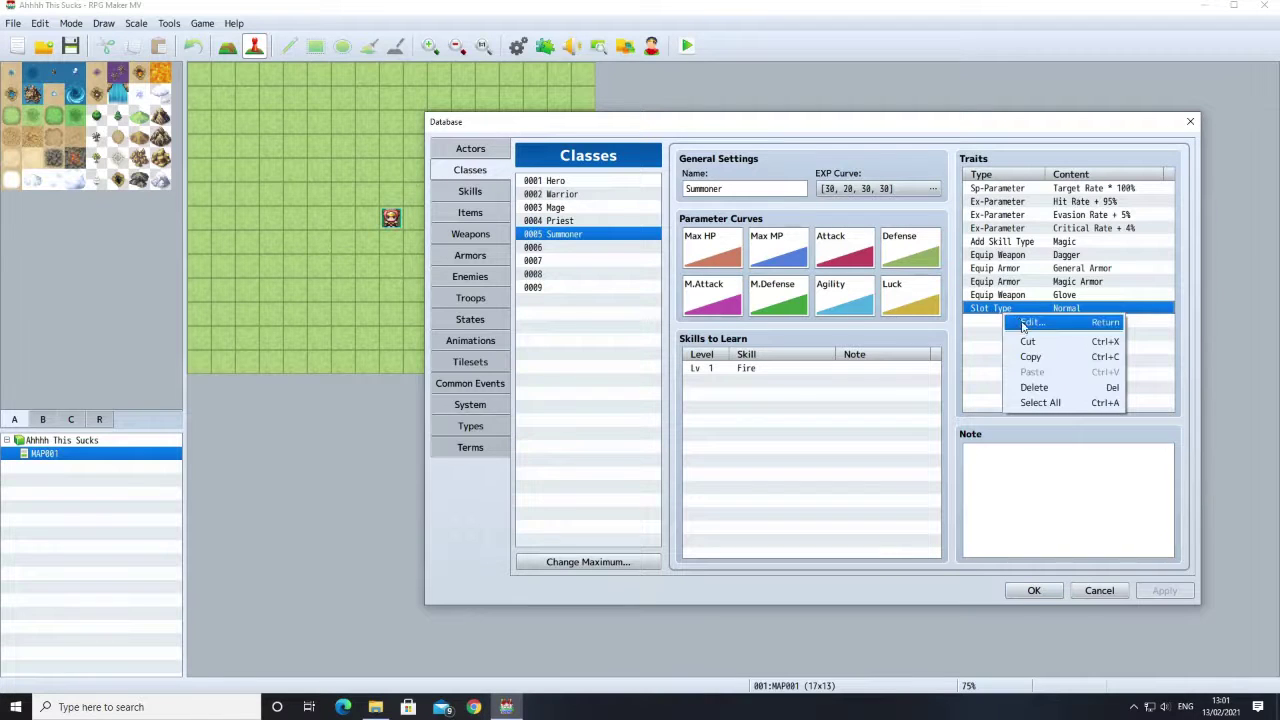
{"action": "left_click", "coordinate": [1035, 387]}
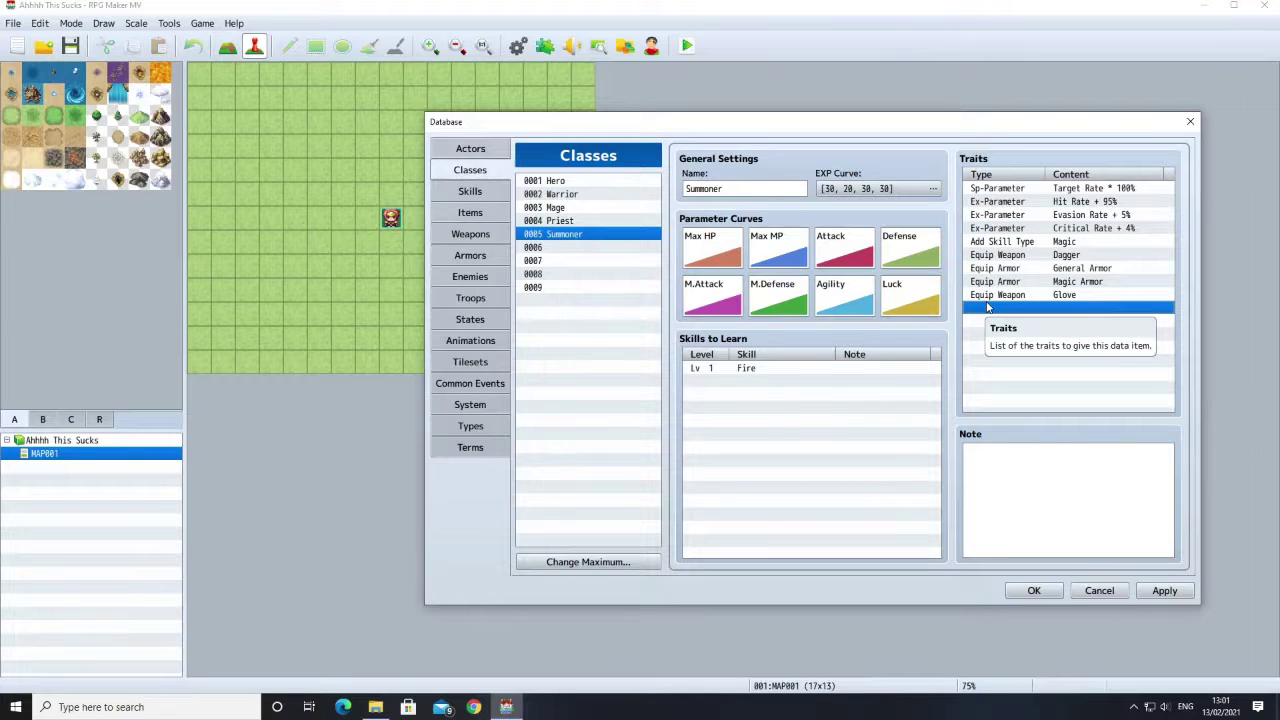
Step: Review the item and weapon entries, including Cane, and compare the initial equipment of Lucius, Marsha and Therese
{"action": "left_click", "coordinate": [477, 215]}
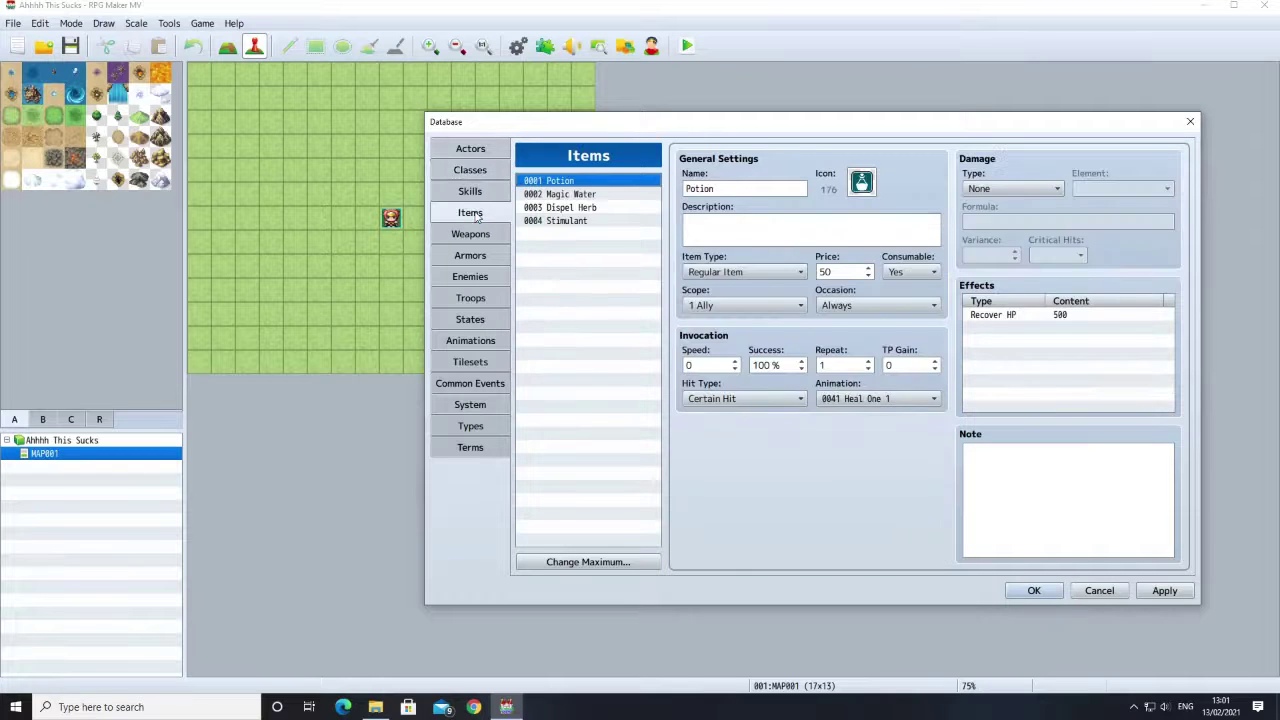
{"action": "left_click", "coordinate": [474, 233]}
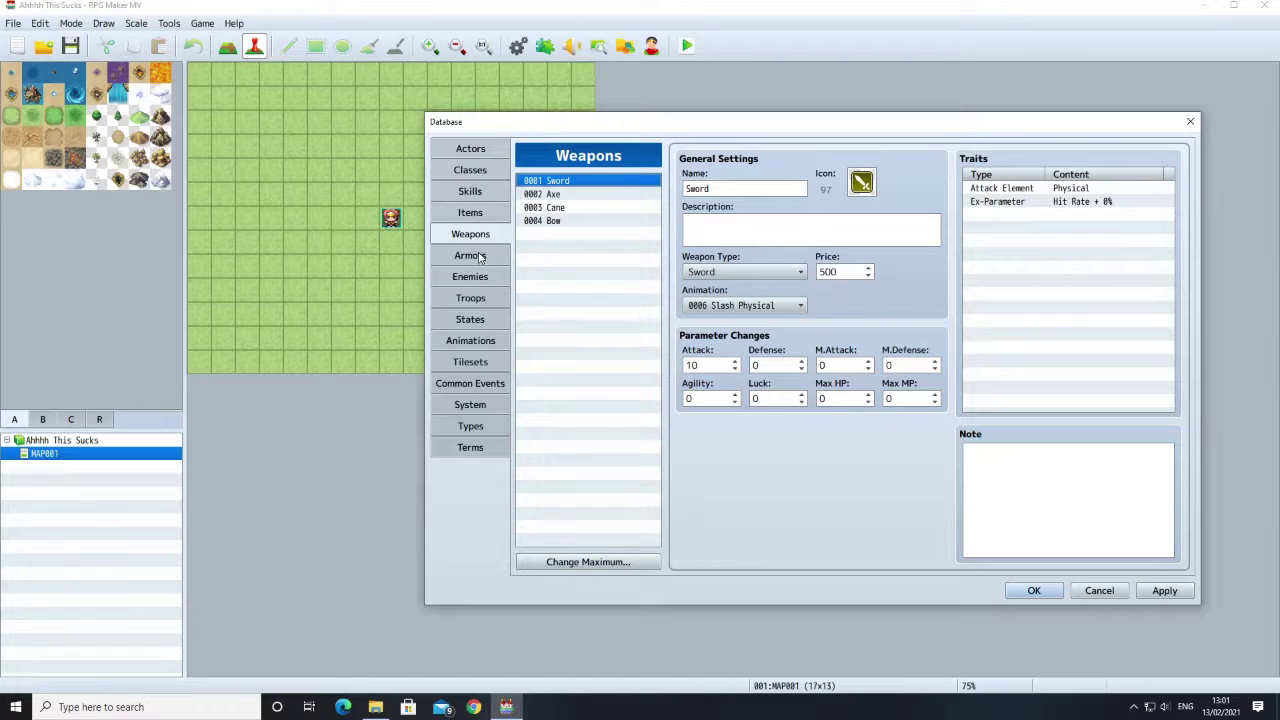
{"action": "left_click", "coordinate": [545, 208]}
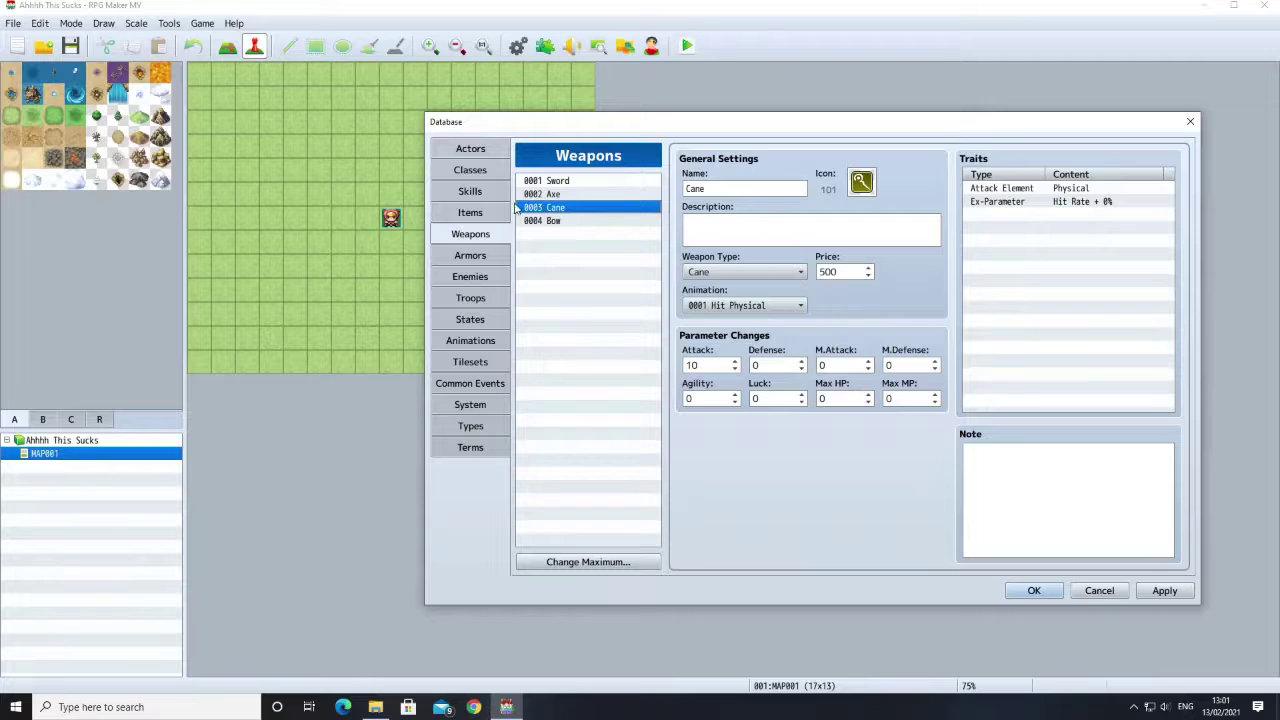
{"action": "left_click", "coordinate": [456, 150]}
{"action": "left_click", "coordinate": [554, 221]}
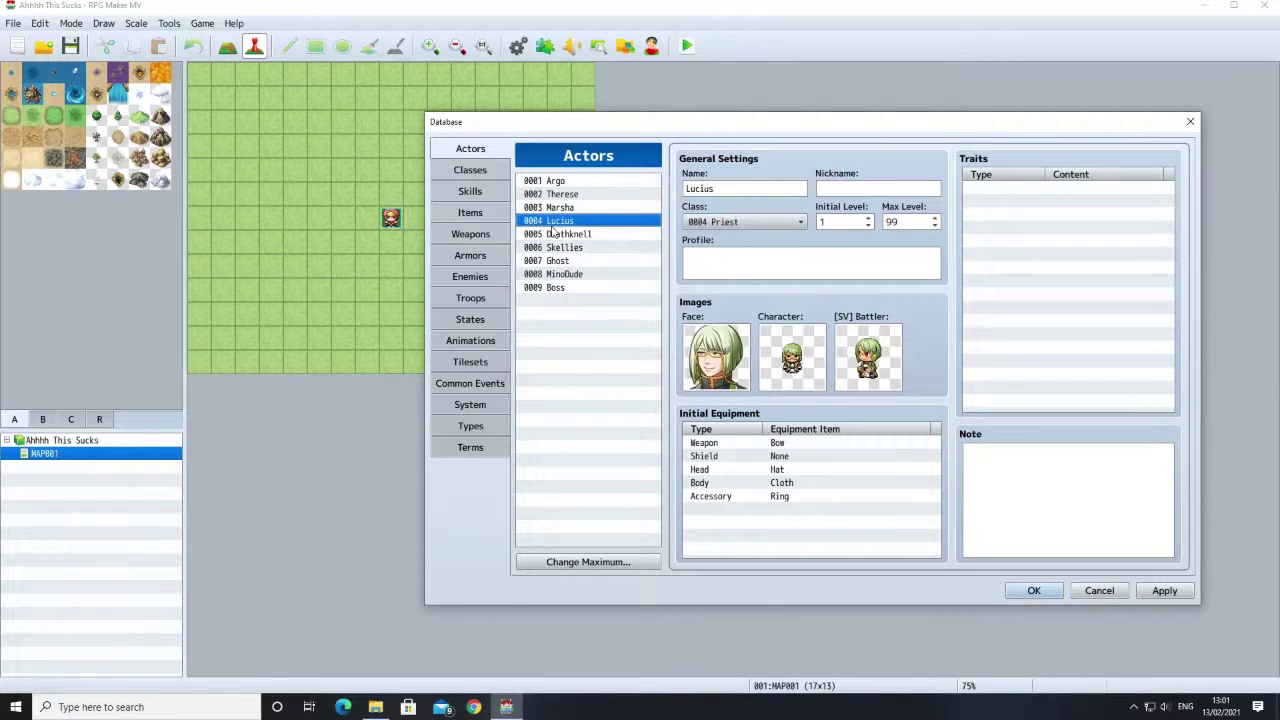
{"action": "left_click", "coordinate": [553, 208]}
{"action": "left_click", "coordinate": [551, 196]}
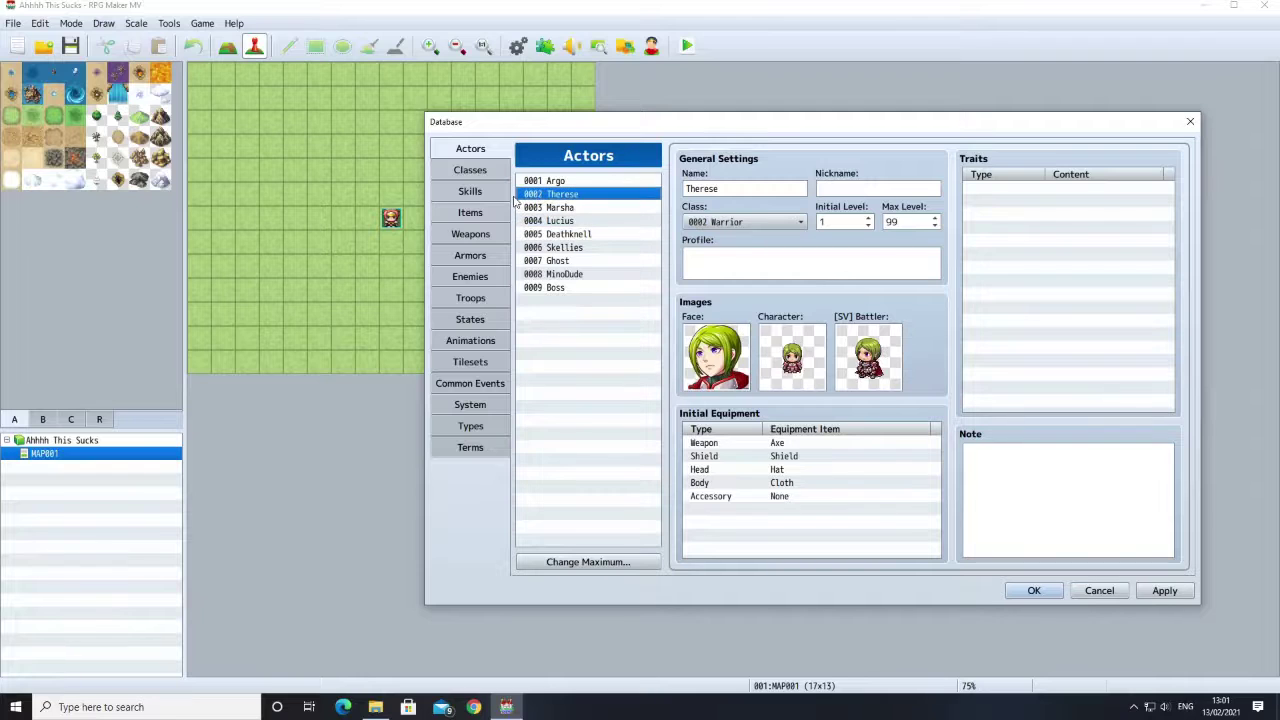
Step: Check Deathknell's initial weapon choices again and leave the selection without choosing one
{"action": "left_click", "coordinate": [556, 234]}
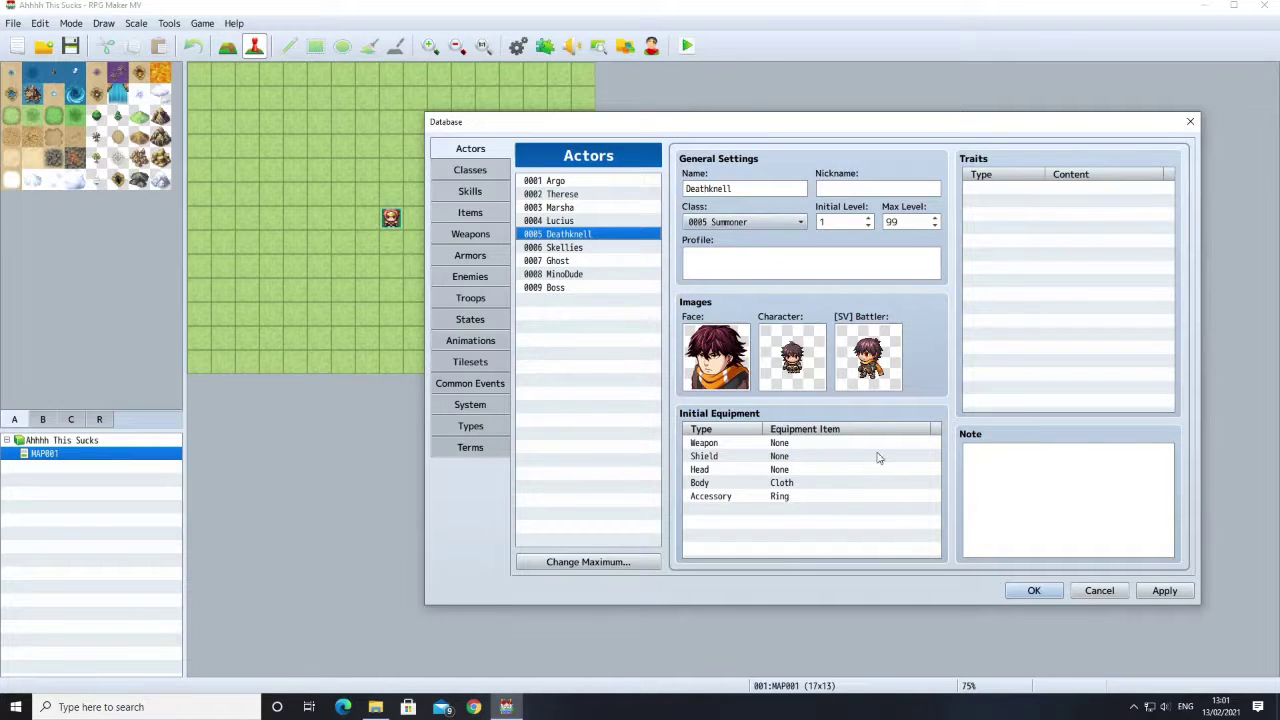
{"action": "left_click", "coordinate": [778, 444]}
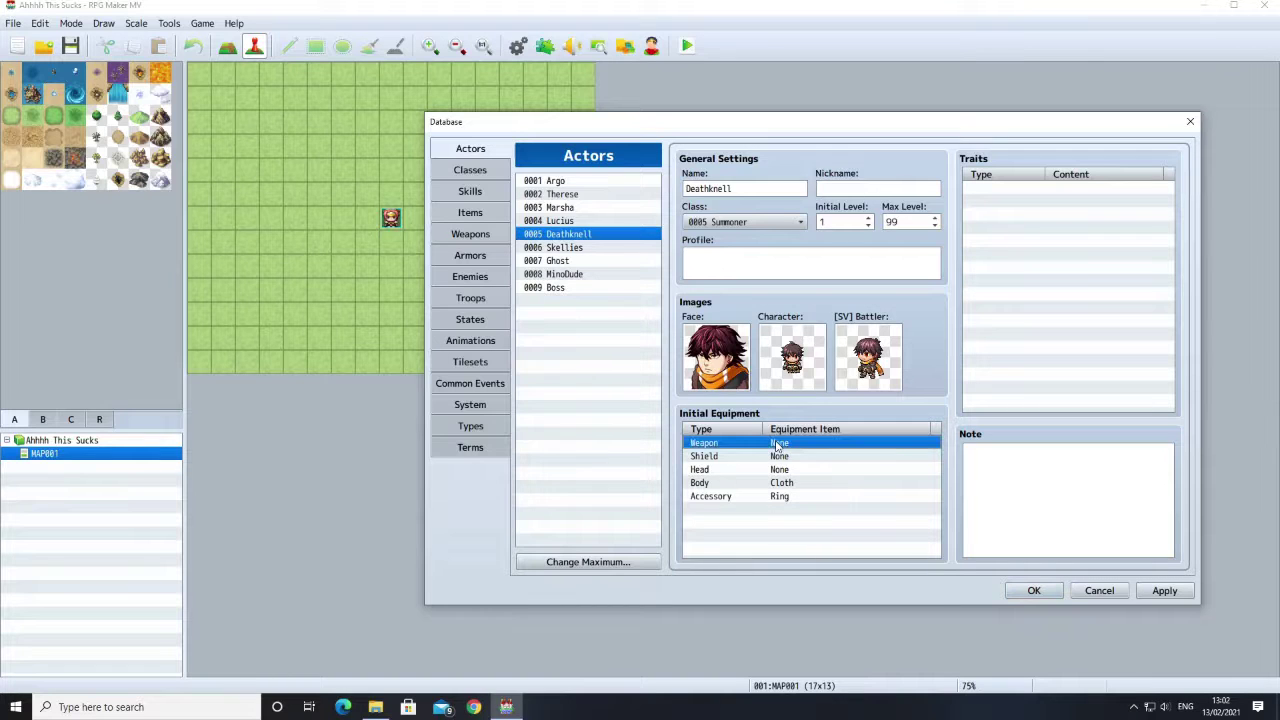
{"action": "double_click", "coordinate": [778, 444]}
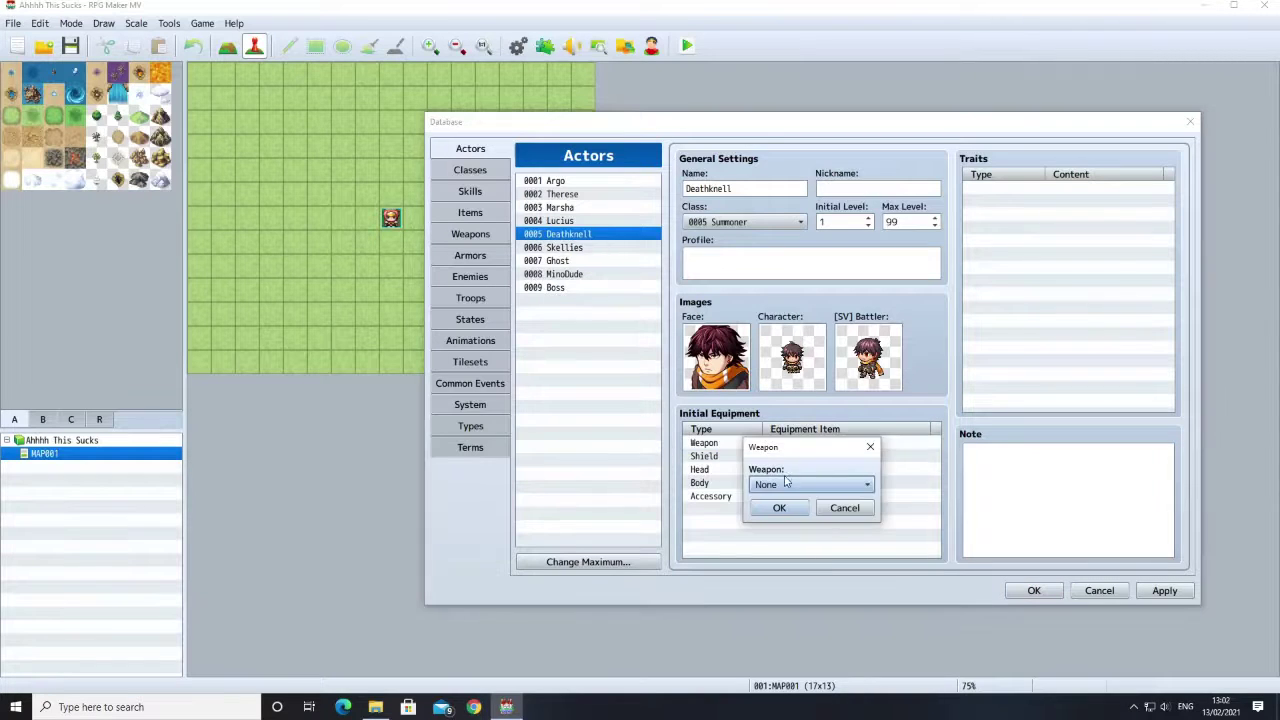
{"action": "left_click", "coordinate": [785, 485]}
{"action": "left_click", "coordinate": [786, 500]}
{"action": "left_click", "coordinate": [818, 485]}
{"action": "left_click", "coordinate": [840, 513]}
{"action": "left_click", "coordinate": [843, 509]}
Step: Set Deathknell's initial head armor to Hat
{"action": "left_click", "coordinate": [756, 459]}
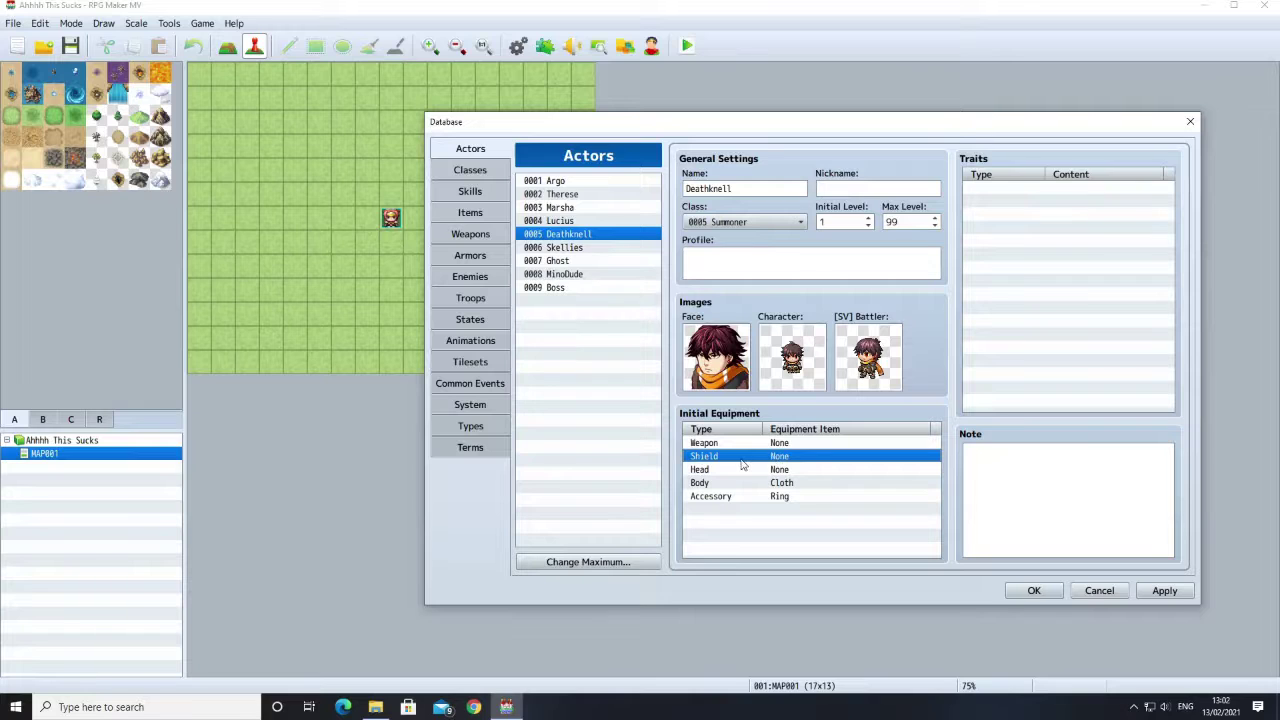
{"action": "left_click", "coordinate": [748, 471]}
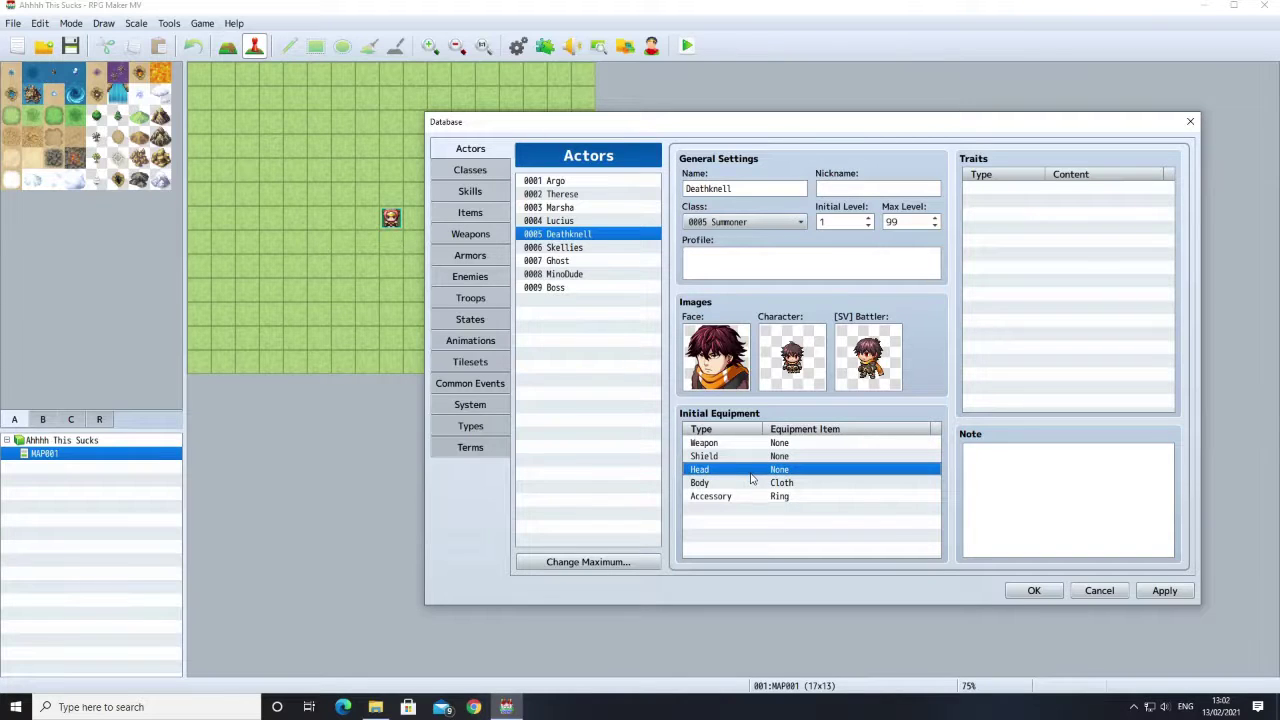
{"action": "double_click", "coordinate": [756, 472]}
{"action": "left_click", "coordinate": [830, 484]}
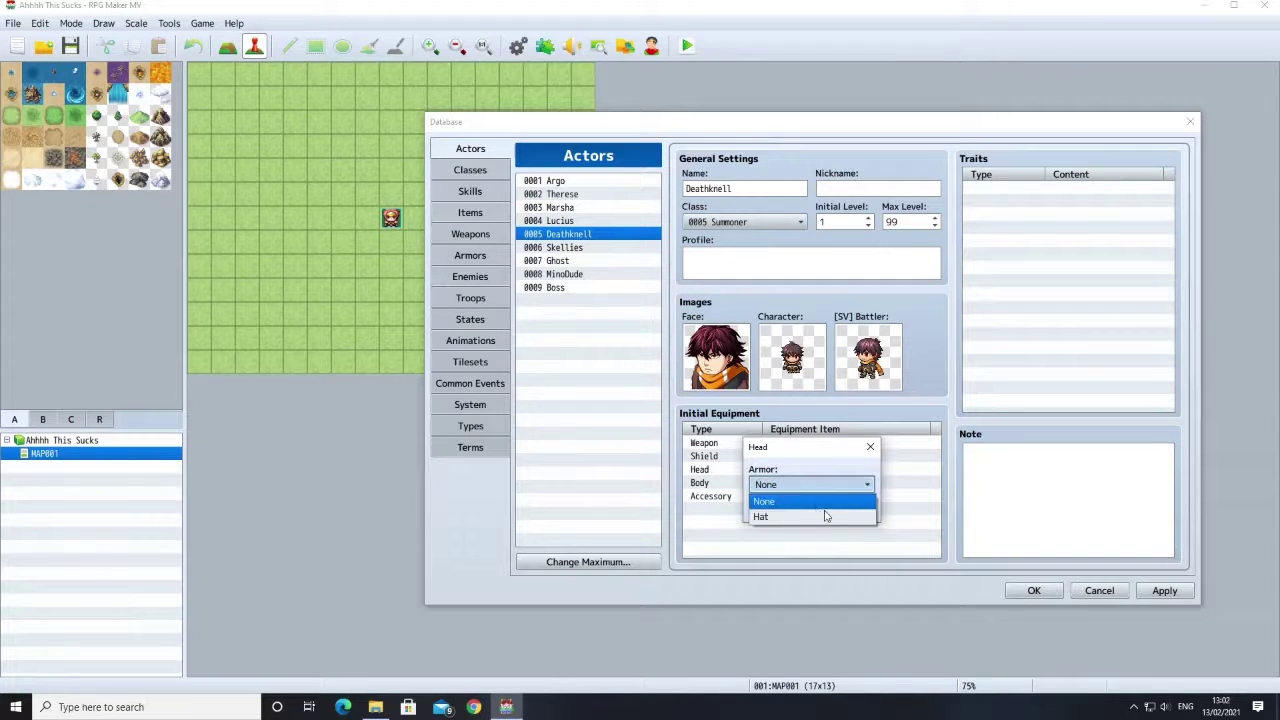
{"action": "left_click", "coordinate": [834, 517]}
{"action": "left_click", "coordinate": [779, 508]}
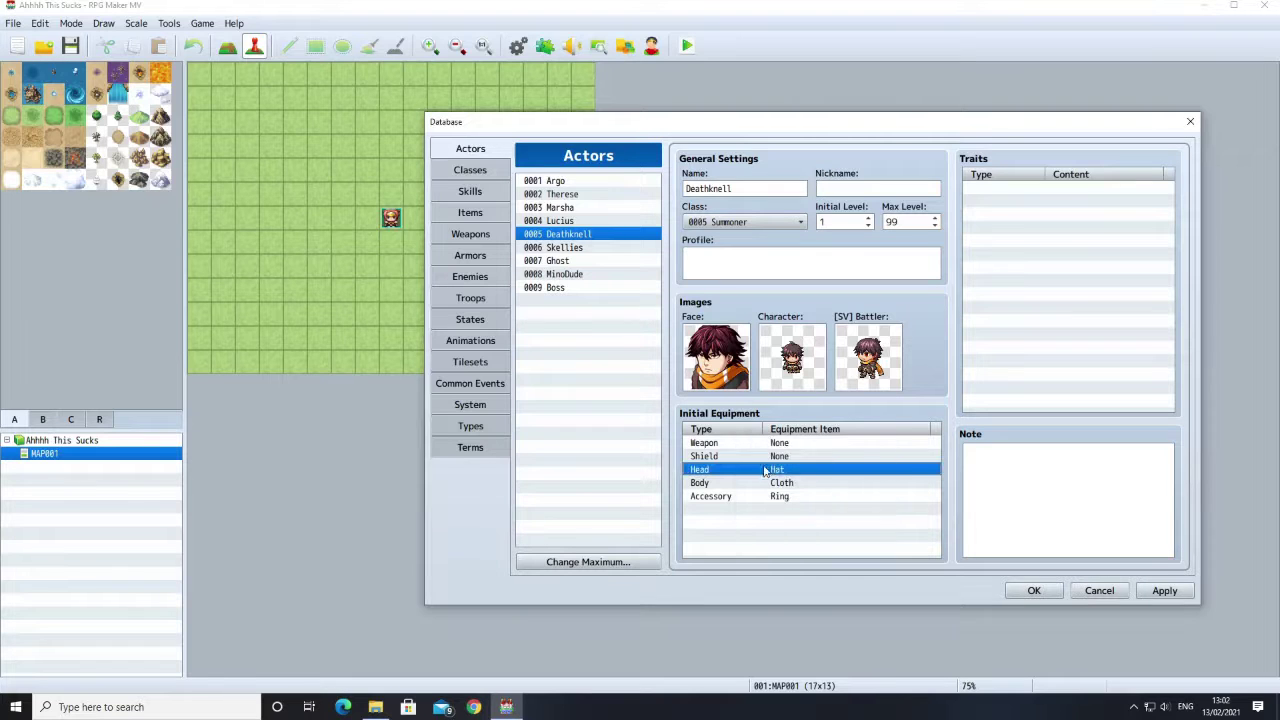
Step: Leave Deathknell's weapon unset and check the Summoner's equip traits against the entries in the weapon database
{"action": "double_click", "coordinate": [745, 449]}
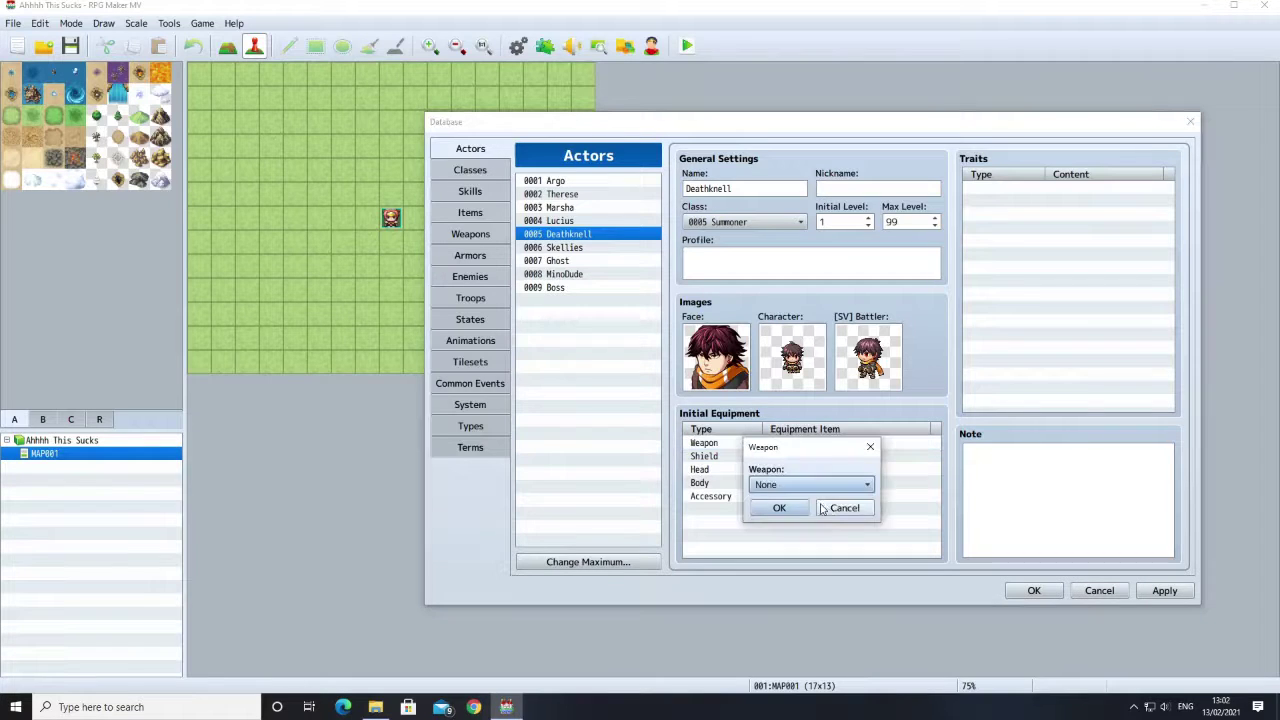
{"action": "left_click", "coordinate": [827, 509]}
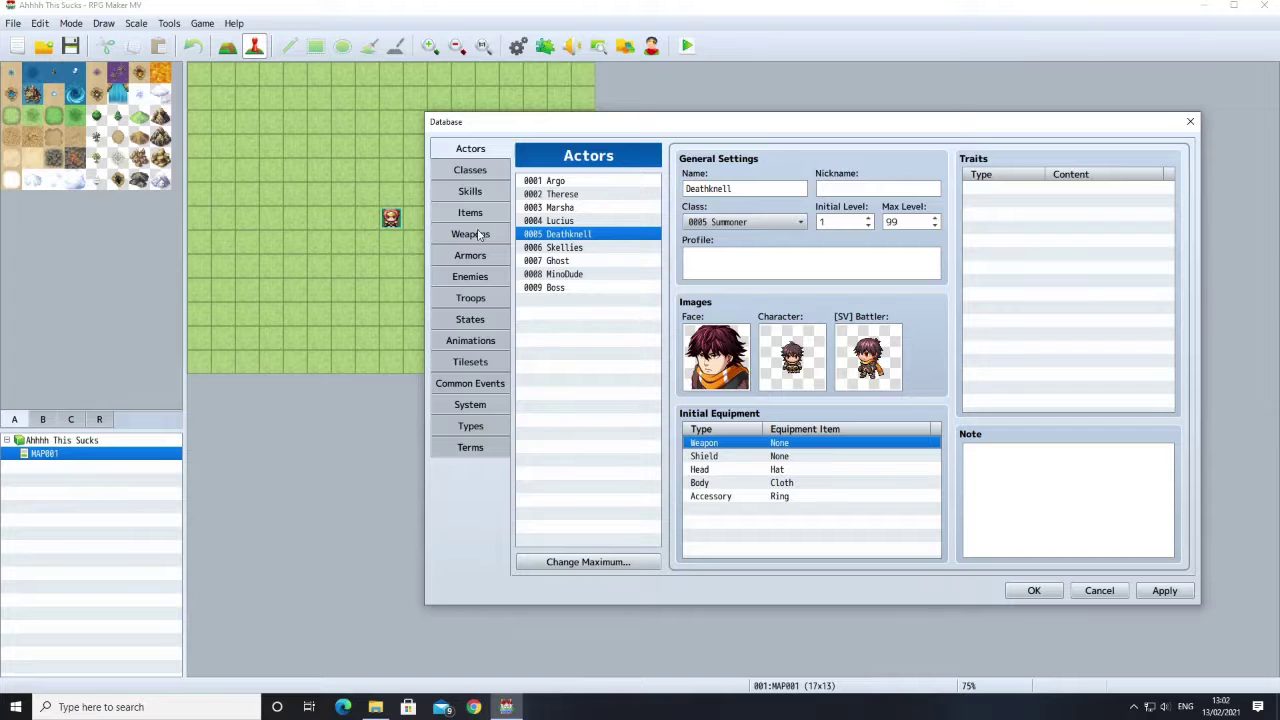
{"action": "left_click", "coordinate": [464, 172]}
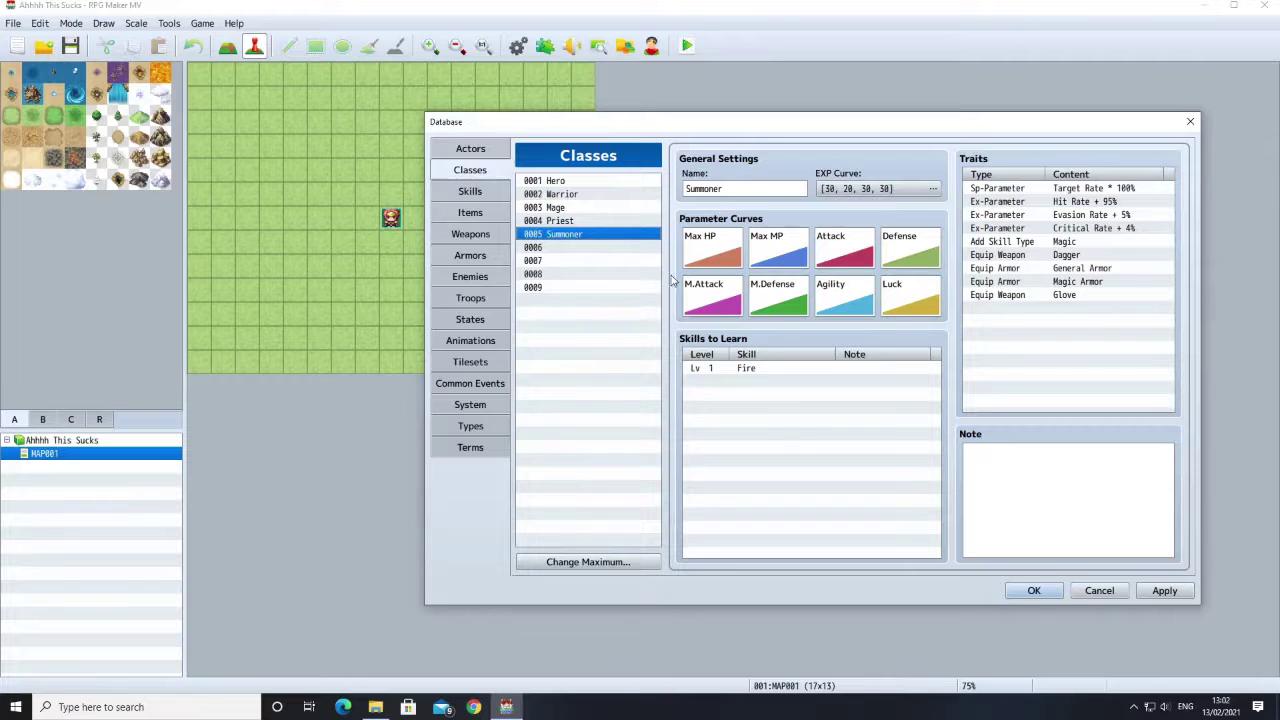
{"action": "left_click", "coordinate": [458, 234]}
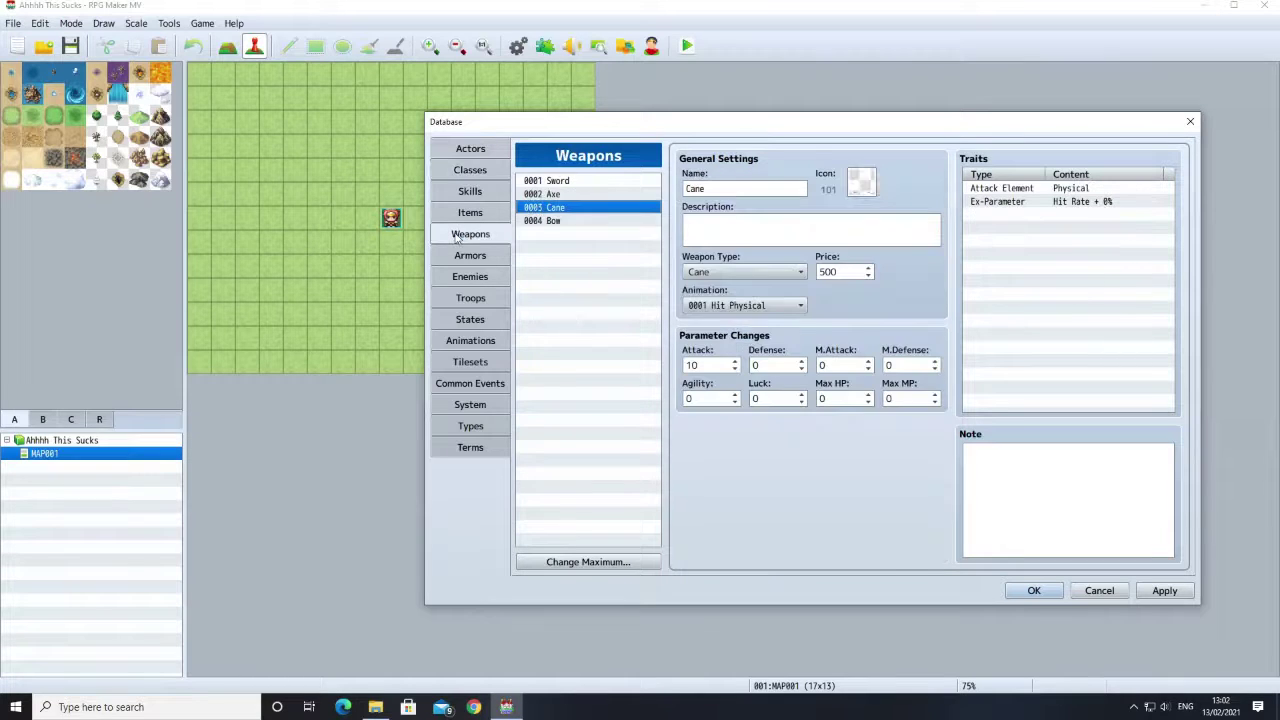
Step: Increase the weapon list maximum to 5 and name the new fifth weapon entry Dagger
{"action": "right_click", "coordinate": [543, 237]}
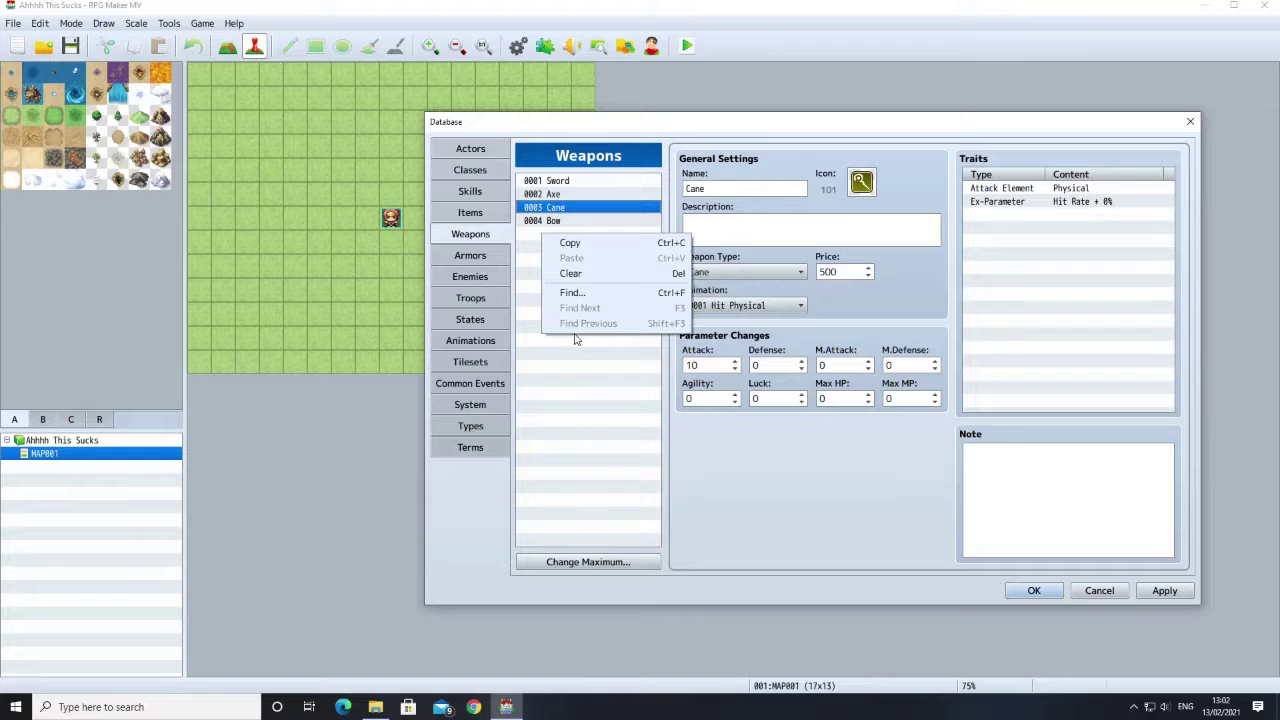
{"action": "left_click", "coordinate": [612, 562]}
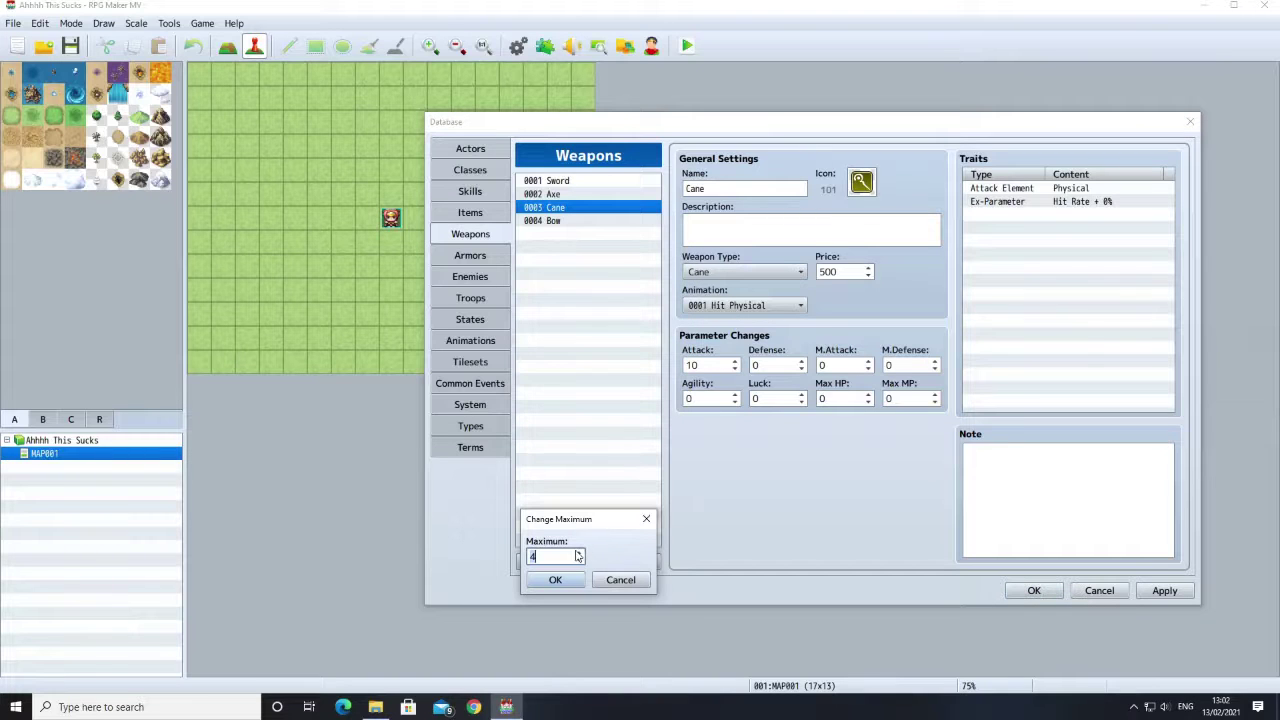
{"action": "left_click", "coordinate": [555, 580]}
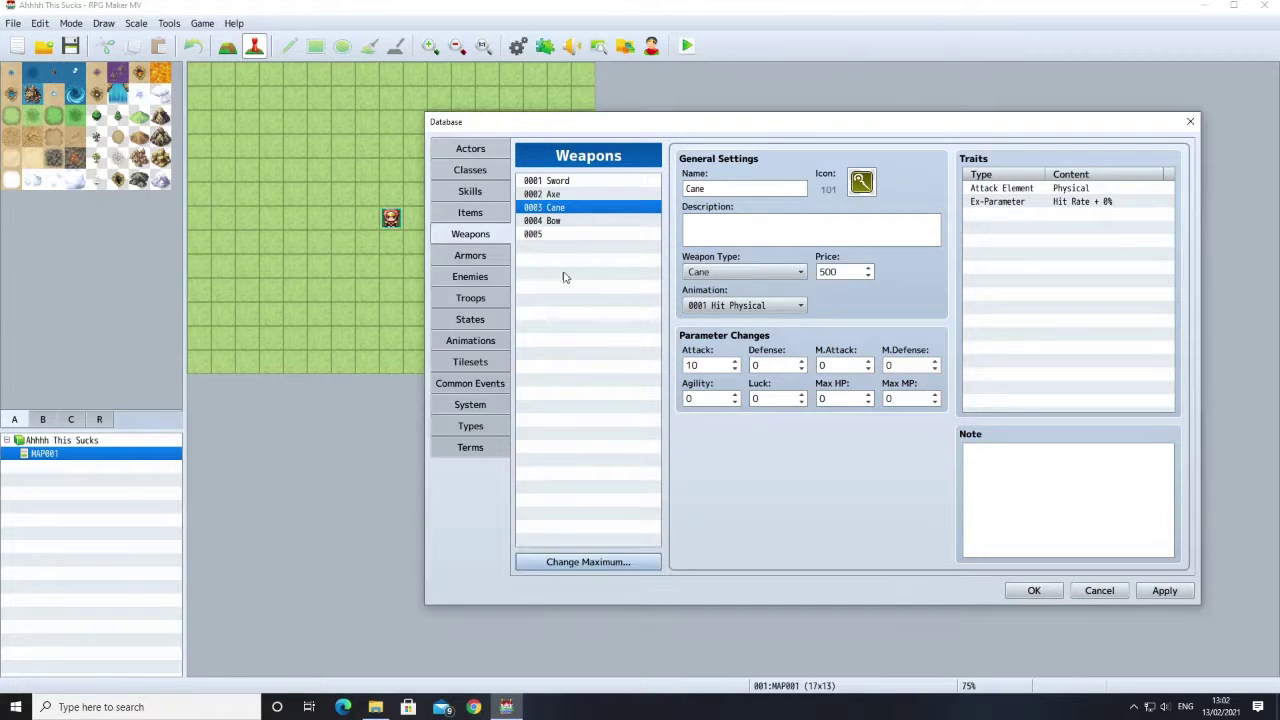
{"action": "left_click", "coordinate": [608, 234]}
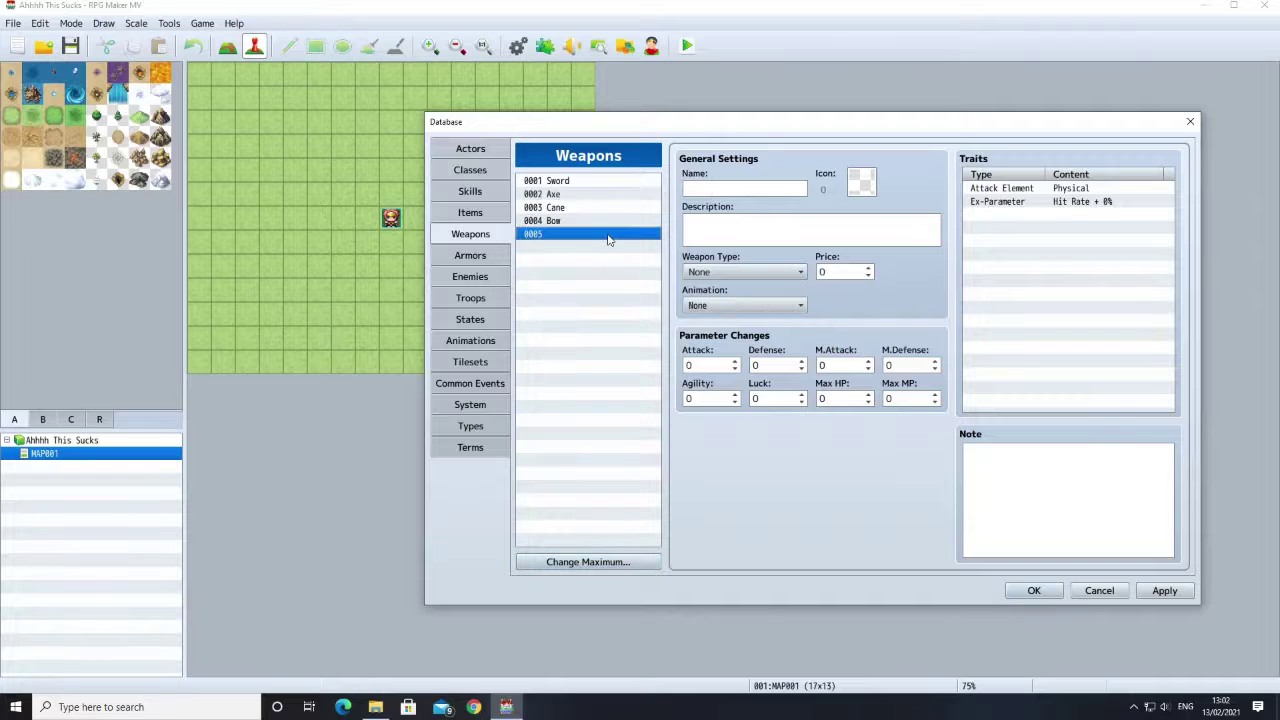
{"action": "left_click", "coordinate": [708, 192]}
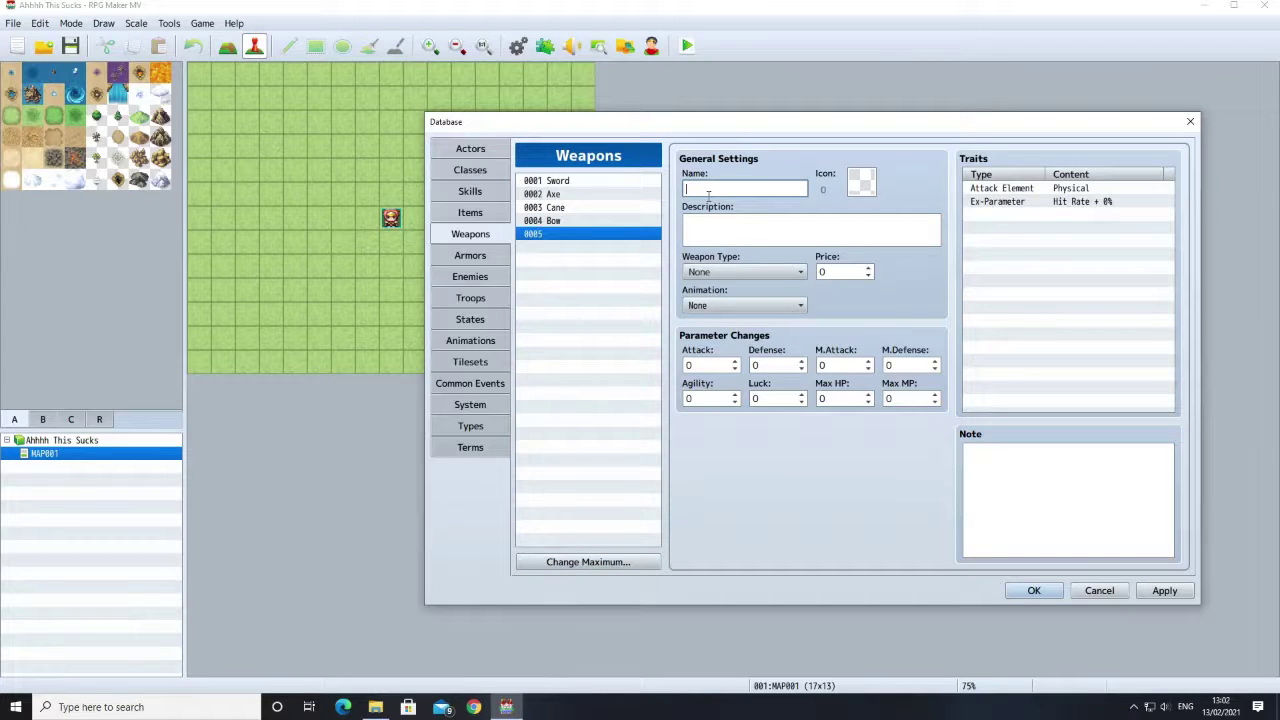
{"action": "type", "text": "Dagger"}
Step: Set the new weapon's type to Dagger, its price to 10 and its animation to 0001 Hit Physical
{"action": "left_click", "coordinate": [591, 225]}
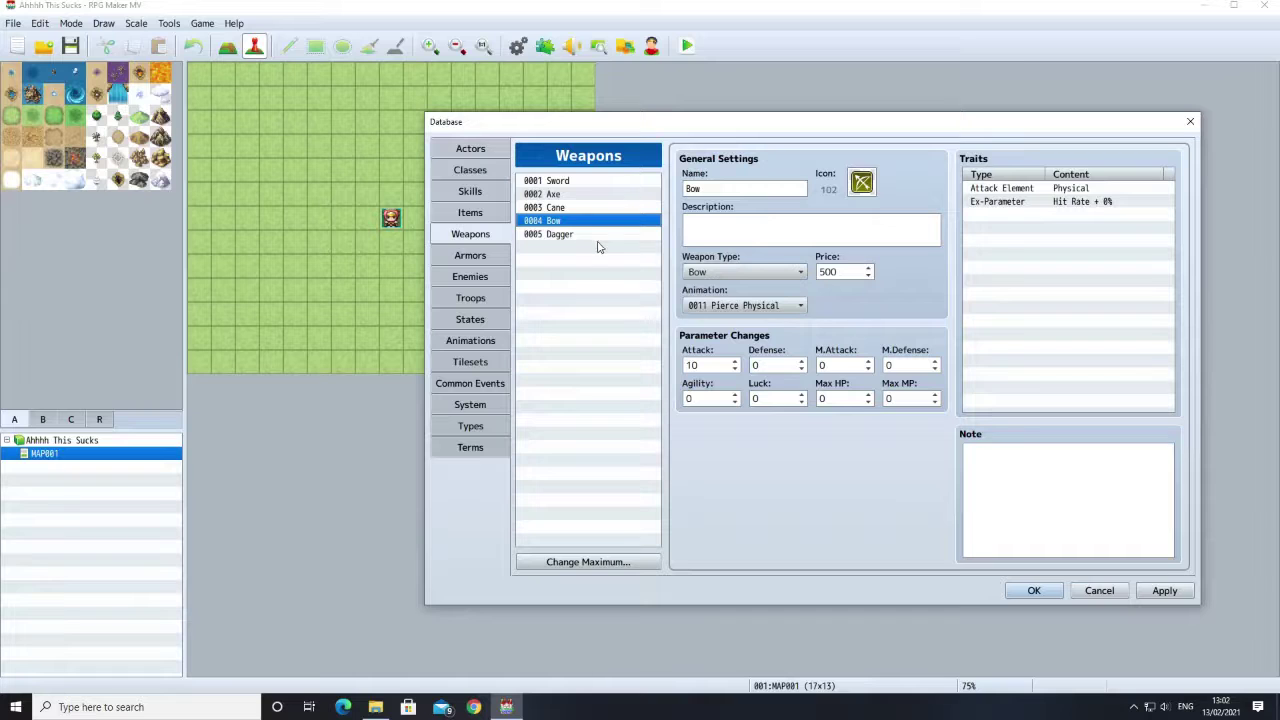
{"action": "left_click", "coordinate": [585, 234]}
{"action": "left_click", "coordinate": [745, 272]}
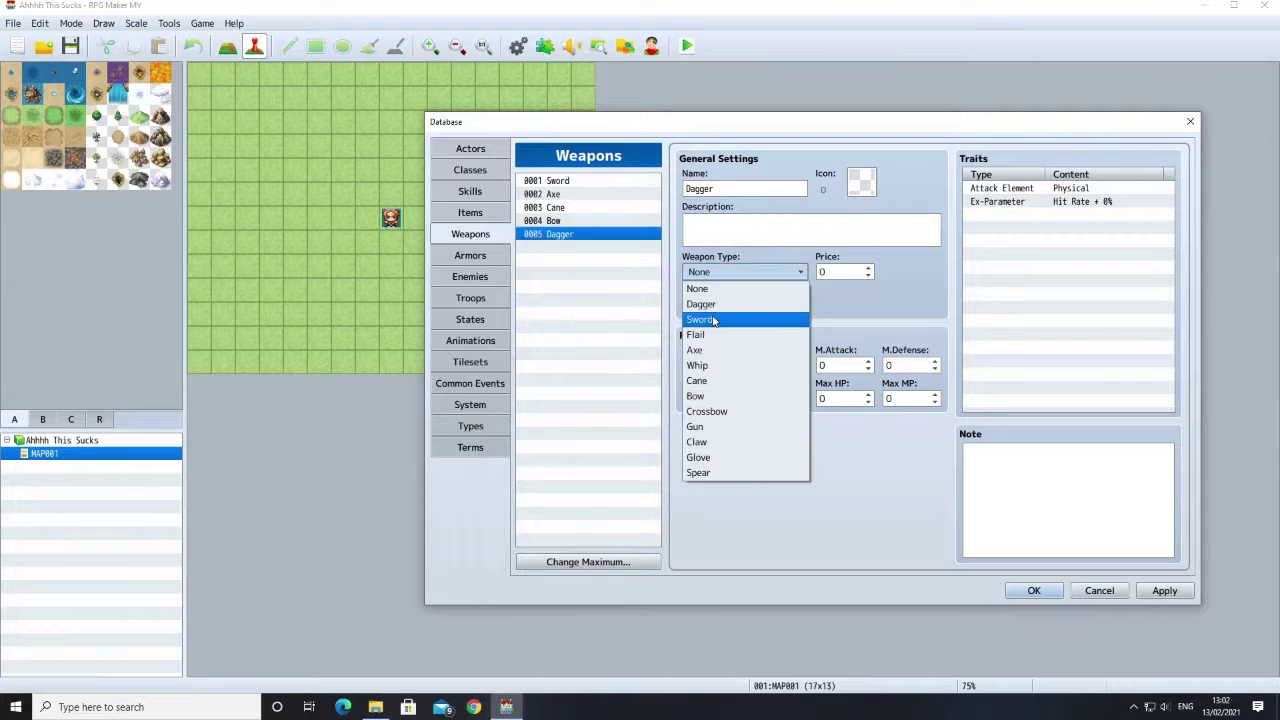
{"action": "left_click", "coordinate": [703, 304]}
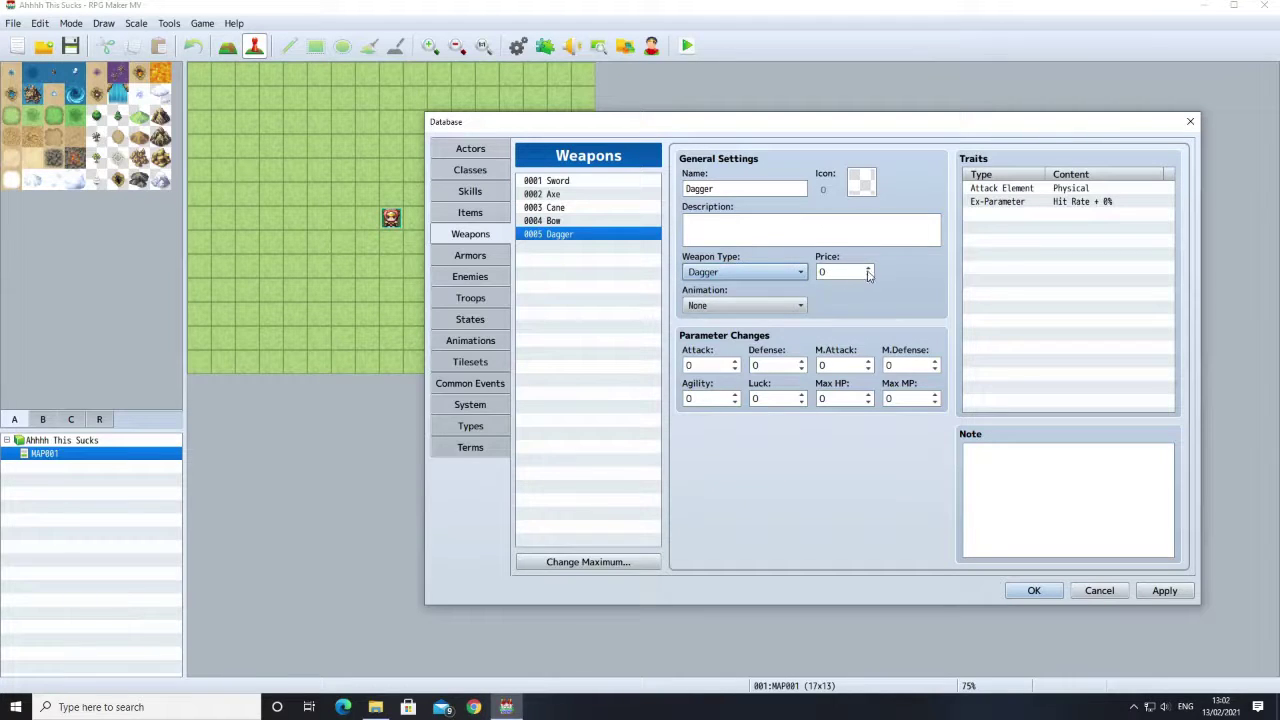
{"action": "key", "text": "Tab"}
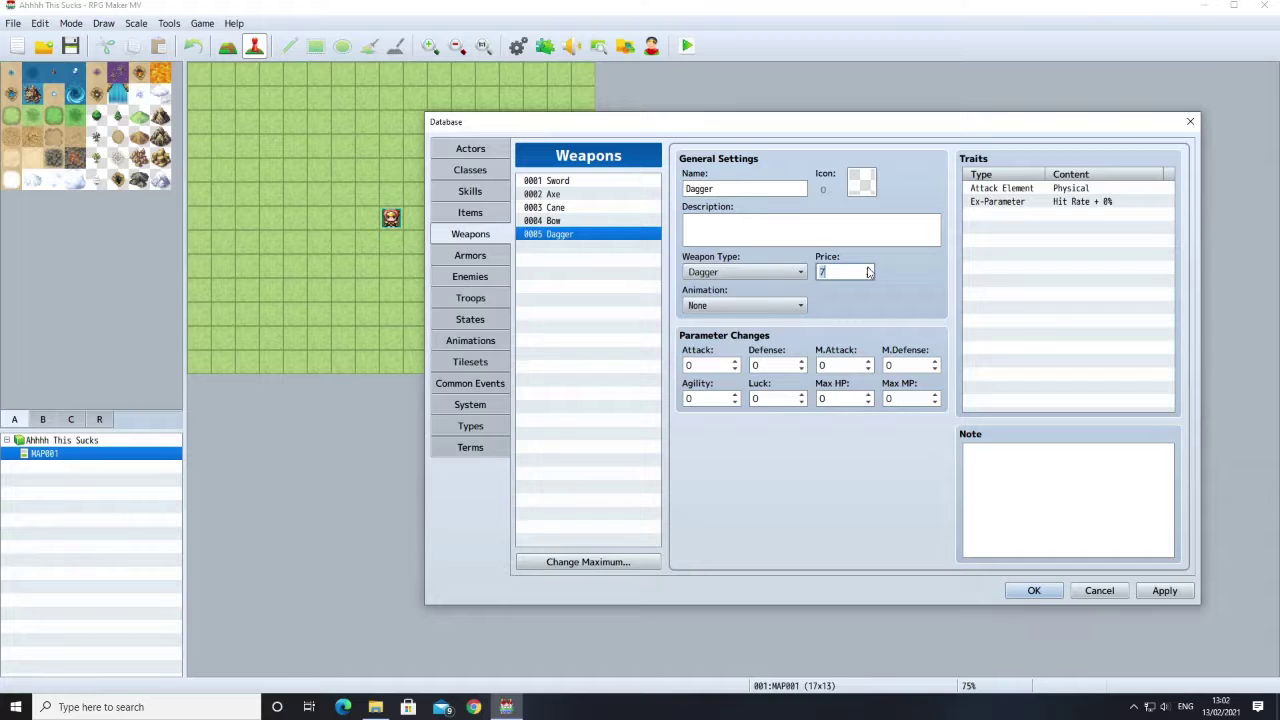
{"action": "type", "text": "10"}
{"action": "left_click", "coordinate": [745, 304]}
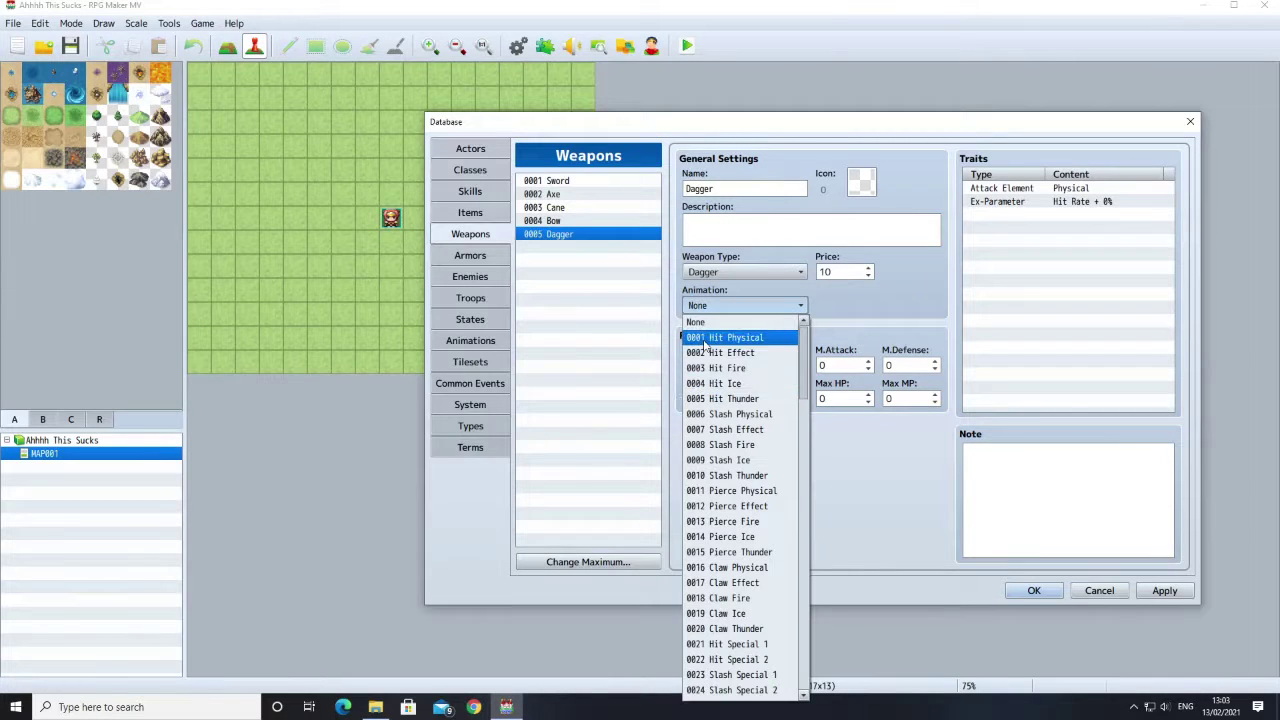
{"action": "left_click", "coordinate": [725, 338]}
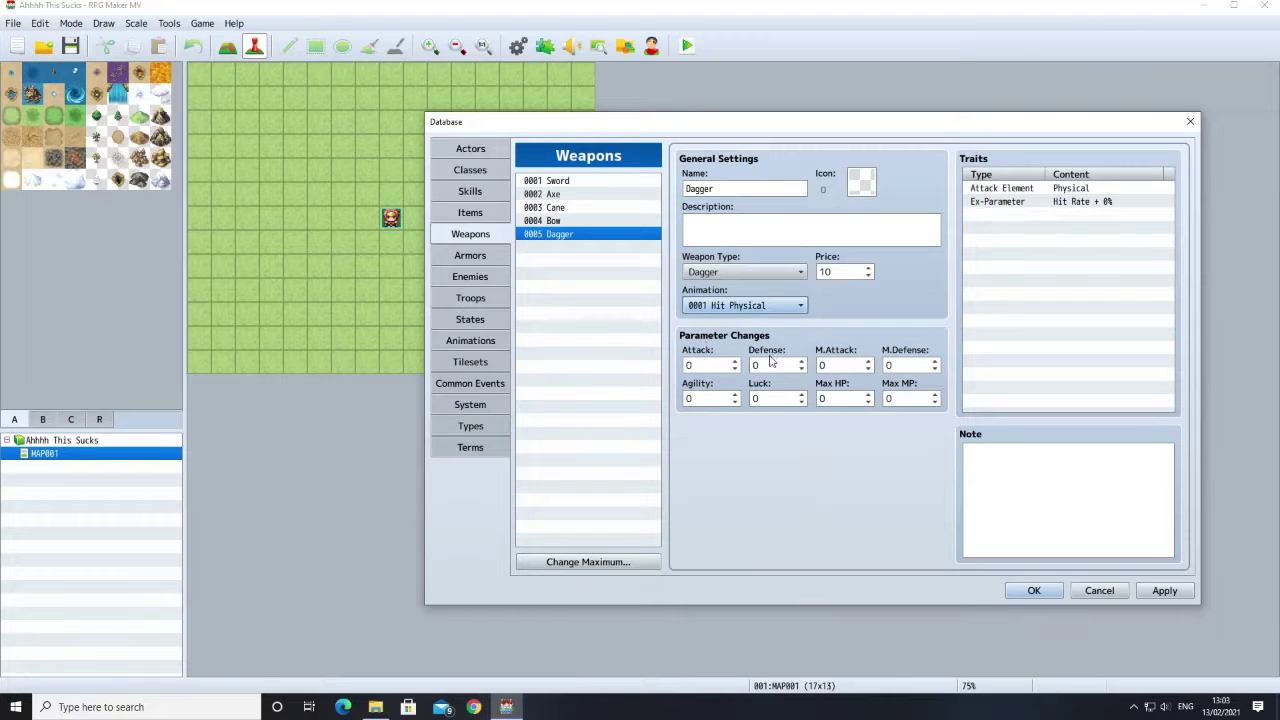
Step: Set the Dagger's Attack parameter change to 10, using the Bow's parameters for comparison
{"action": "left_click", "coordinate": [563, 221]}
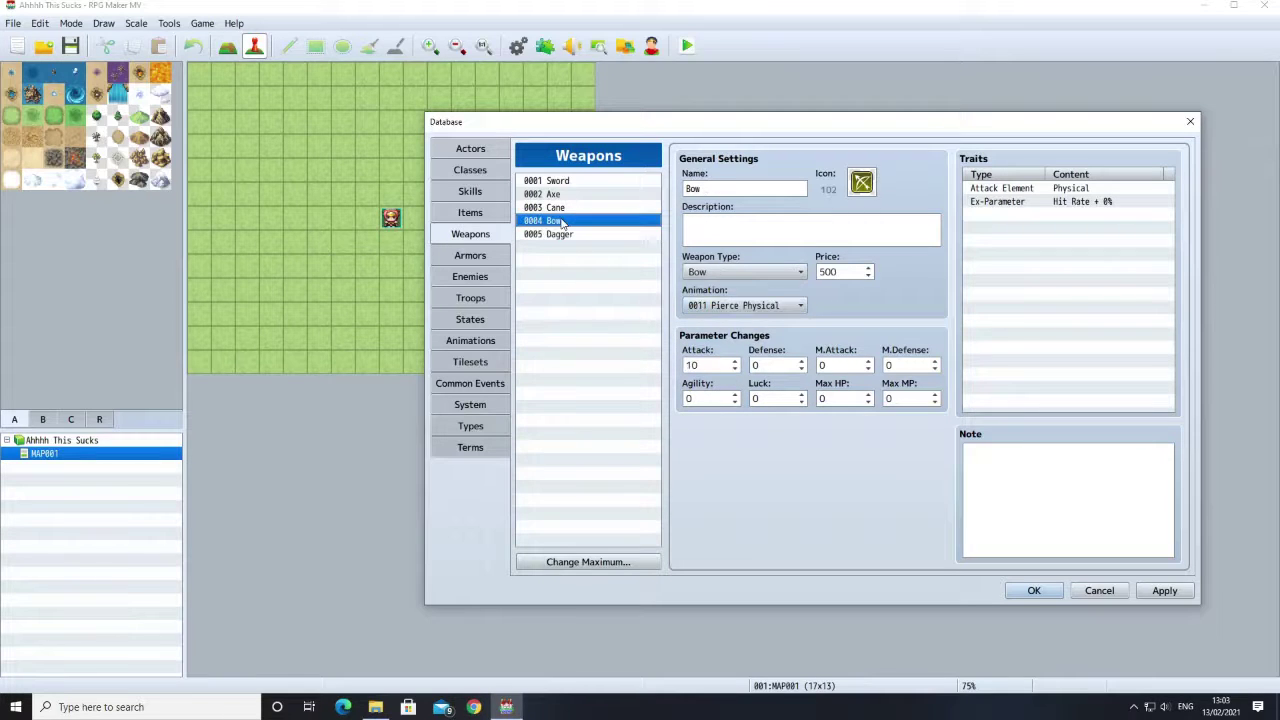
{"action": "left_click", "coordinate": [570, 236]}
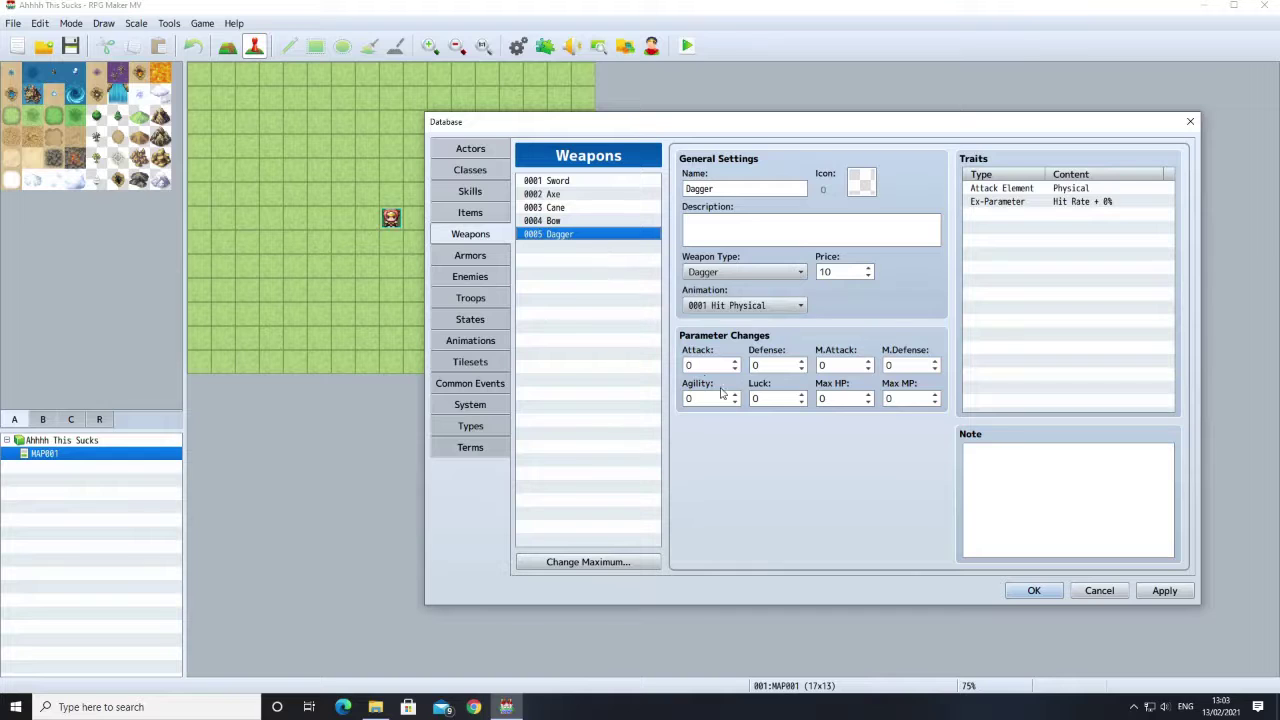
{"action": "left_click", "coordinate": [697, 366]}
{"action": "left_click", "coordinate": [562, 222]}
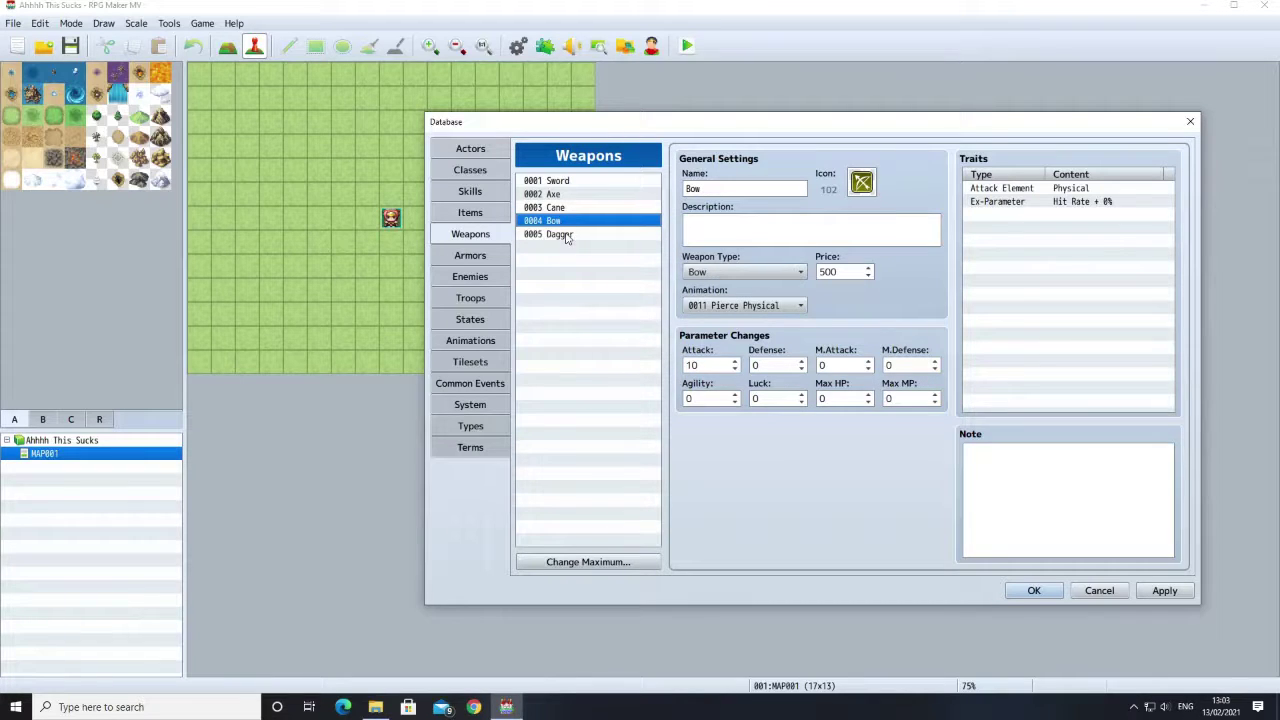
{"action": "left_click", "coordinate": [564, 235]}
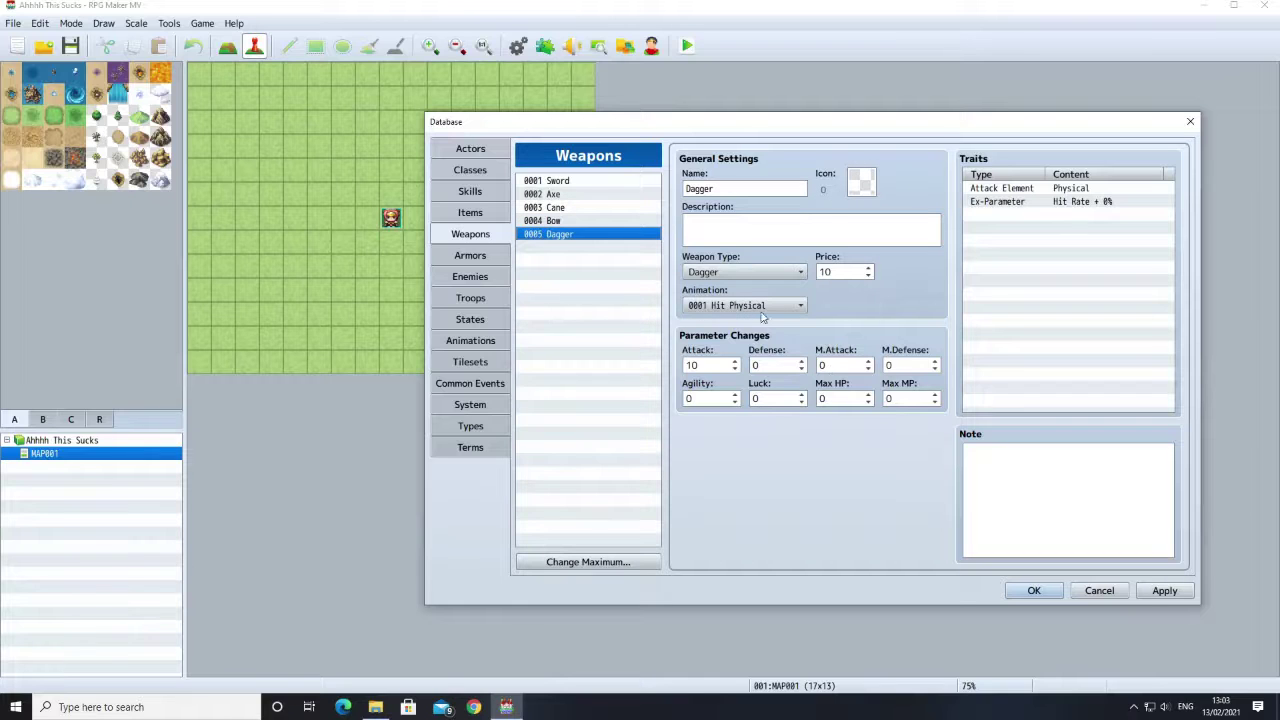
Step: Give the Dagger weapon the dagger icon, number 96, and apply the database changes
{"action": "double_click", "coordinate": [858, 194]}
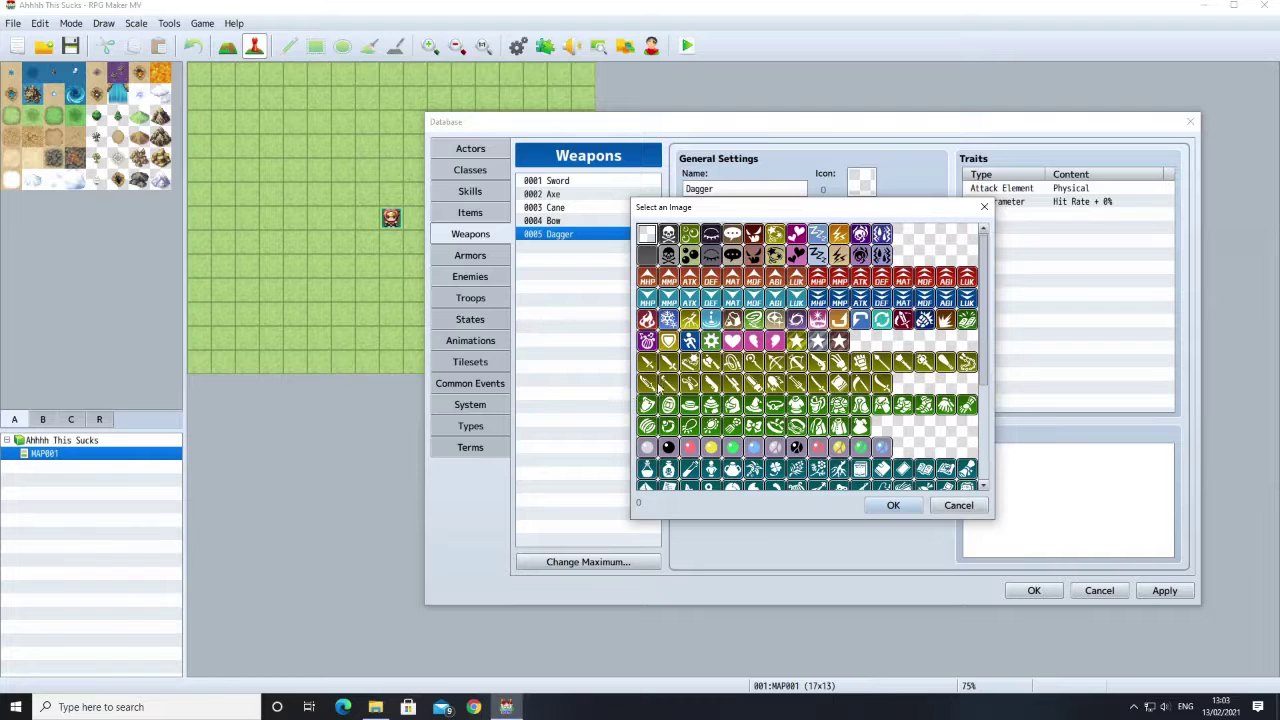
{"action": "left_click", "coordinate": [648, 364]}
{"action": "left_click", "coordinate": [893, 505]}
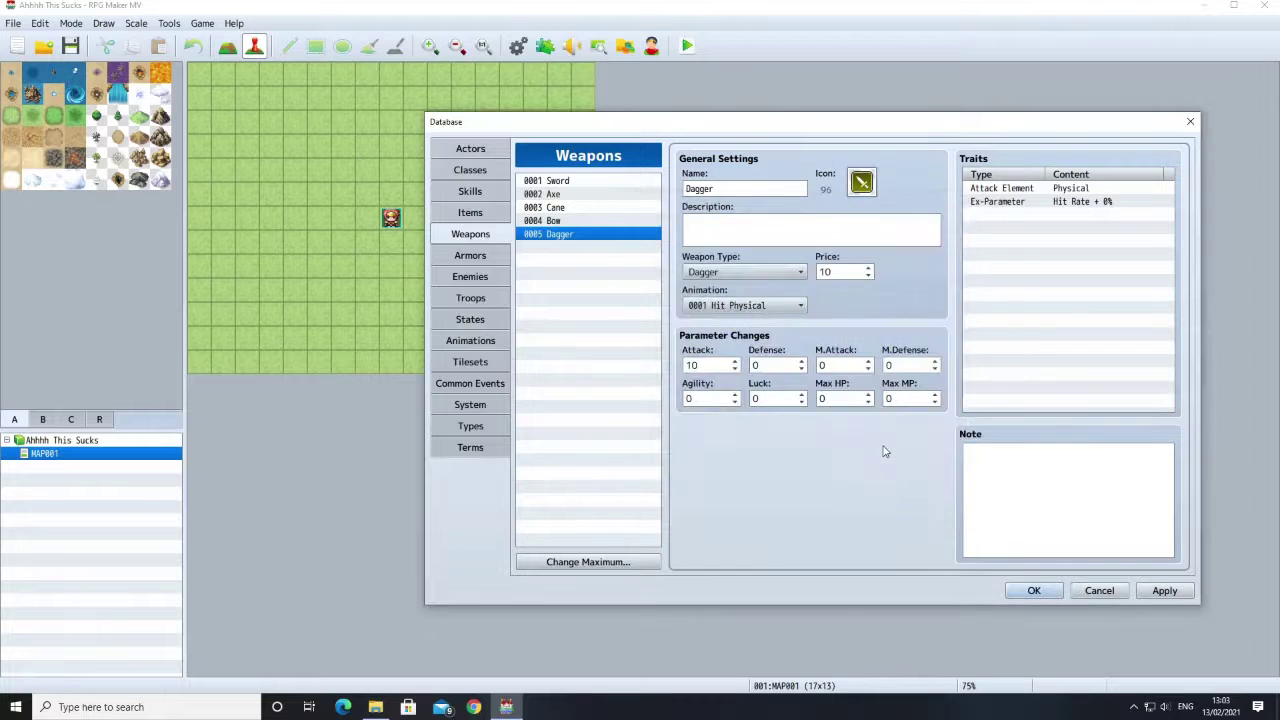
{"action": "left_click", "coordinate": [1164, 593]}
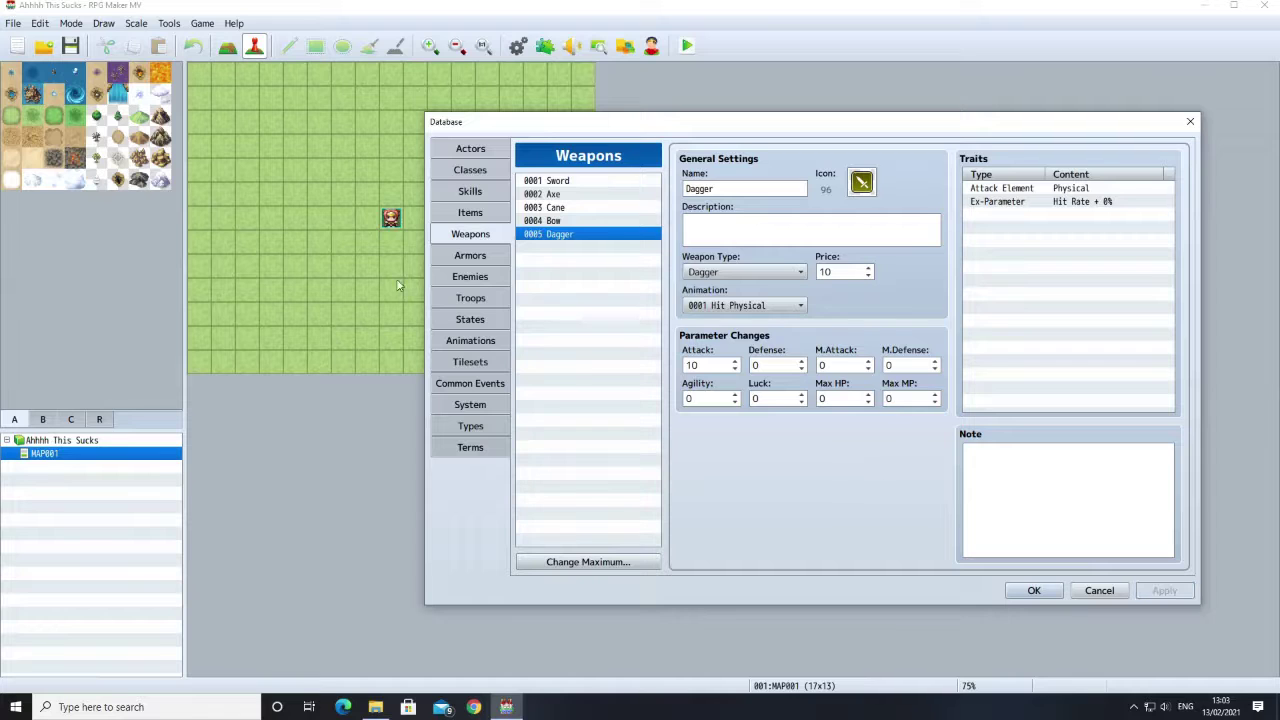
Step: Set Deathknell's initial weapon to Dagger
{"action": "left_click", "coordinate": [468, 170]}
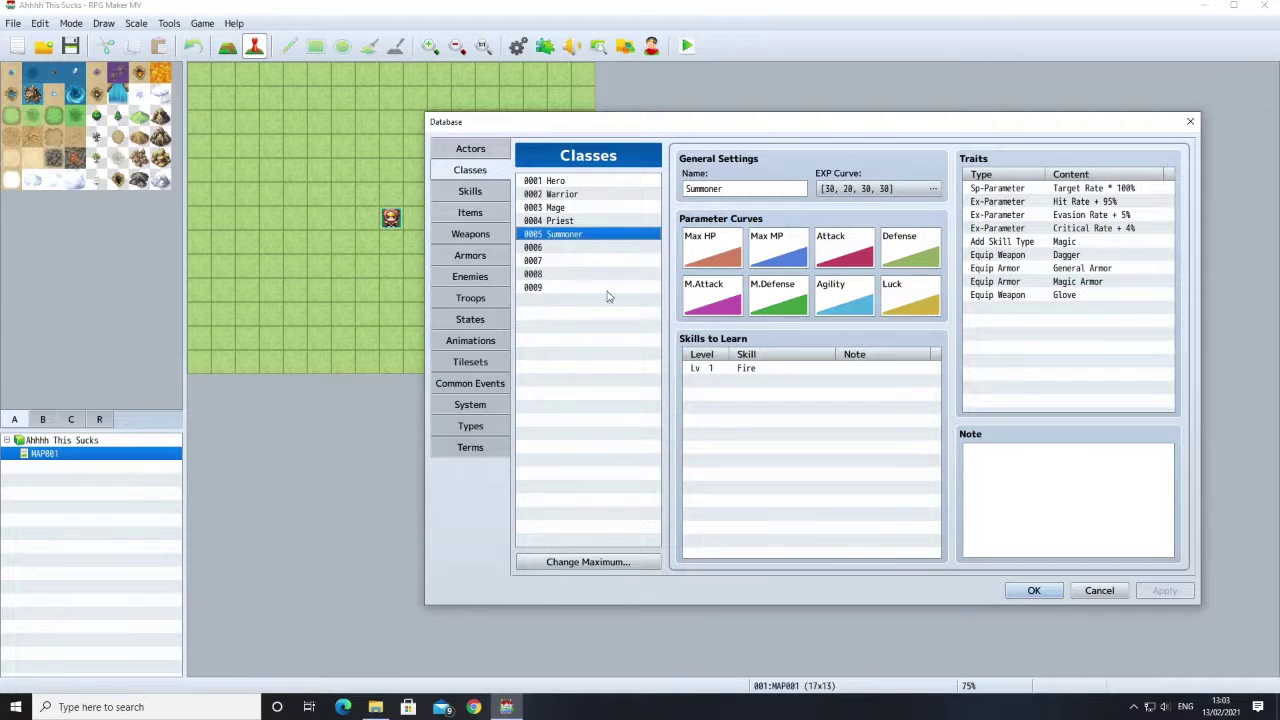
{"action": "left_click", "coordinate": [466, 150]}
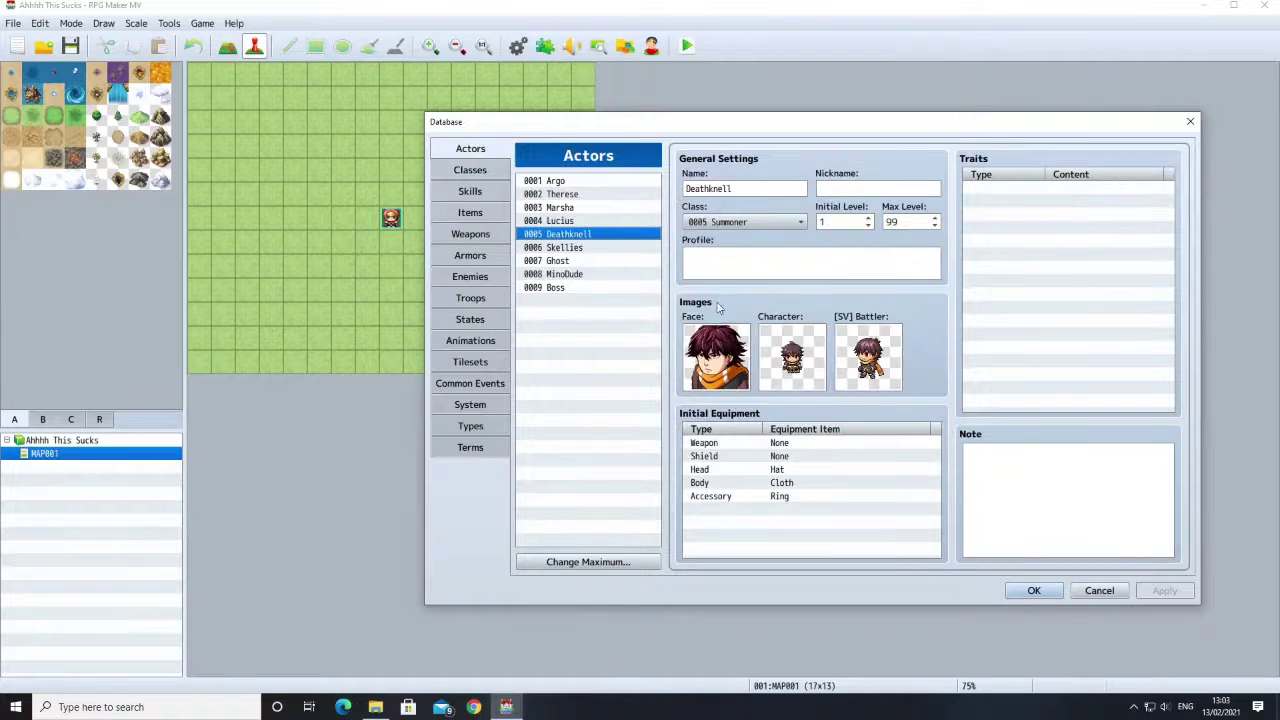
{"action": "double_click", "coordinate": [769, 448]}
{"action": "left_click", "coordinate": [785, 484]}
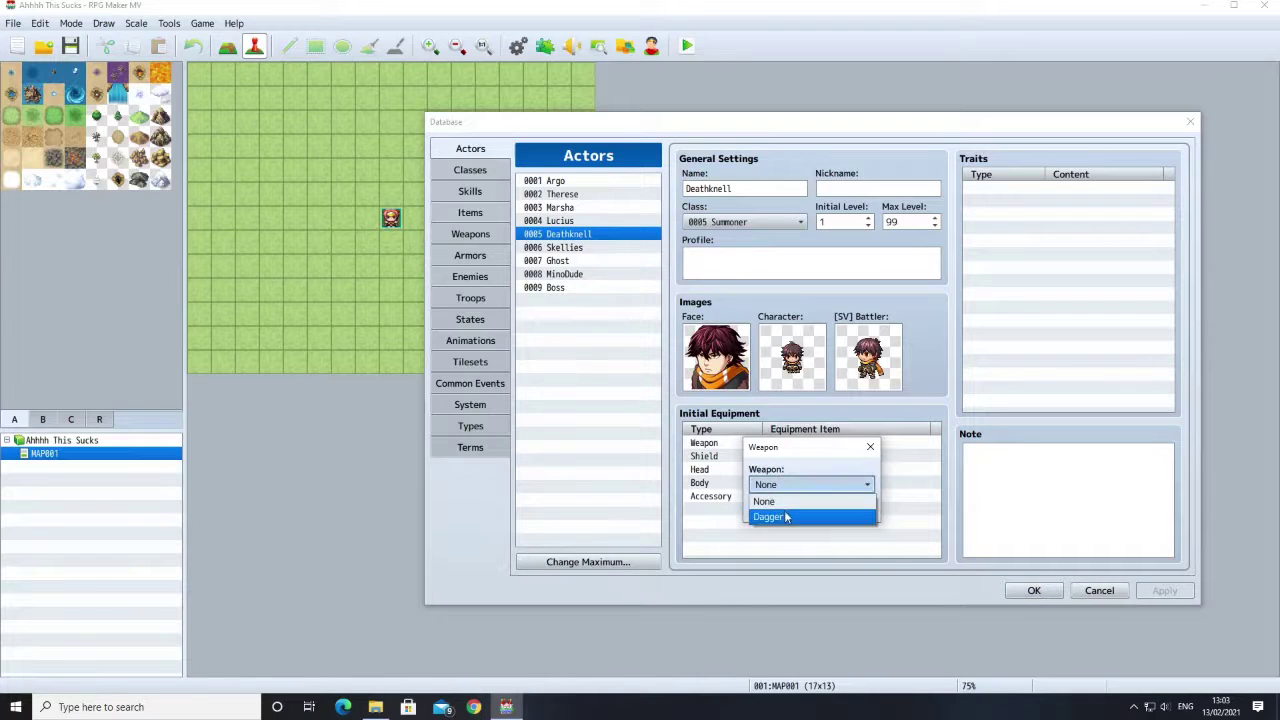
{"action": "left_click", "coordinate": [786, 517]}
{"action": "left_click", "coordinate": [784, 513]}
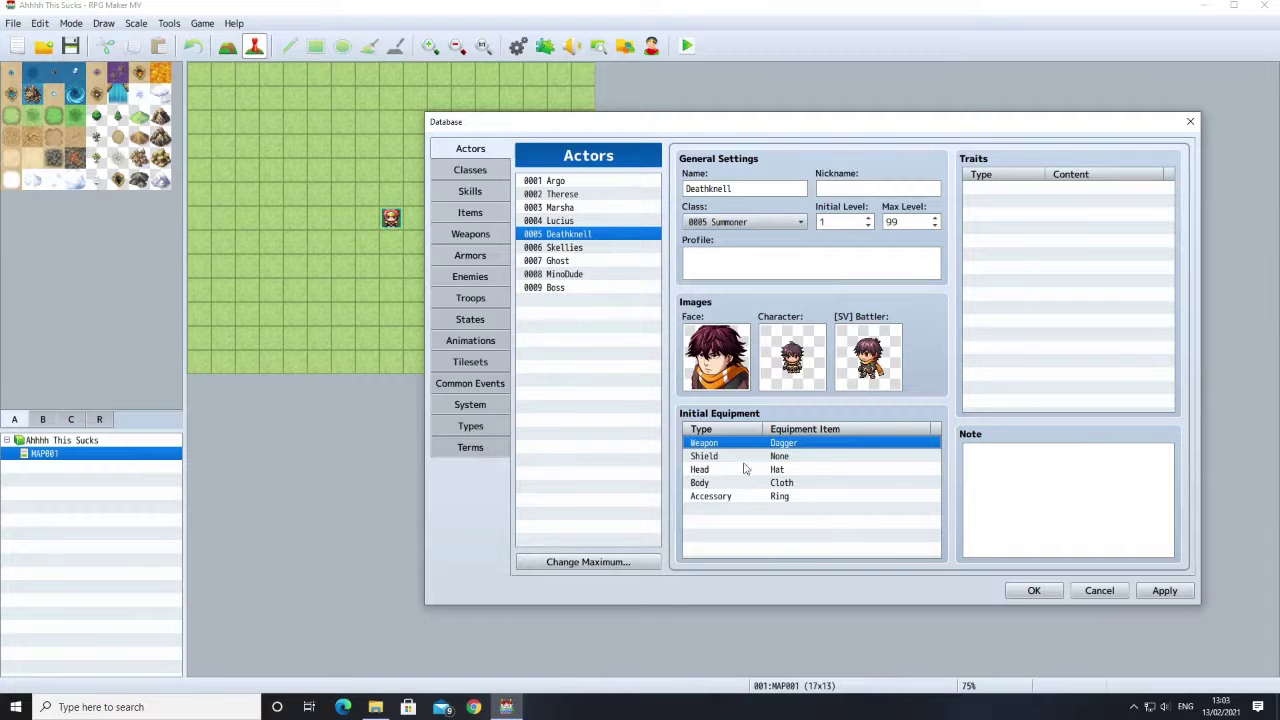
{"action": "left_click", "coordinate": [462, 172]}
{"action": "left_click", "coordinate": [459, 155]}
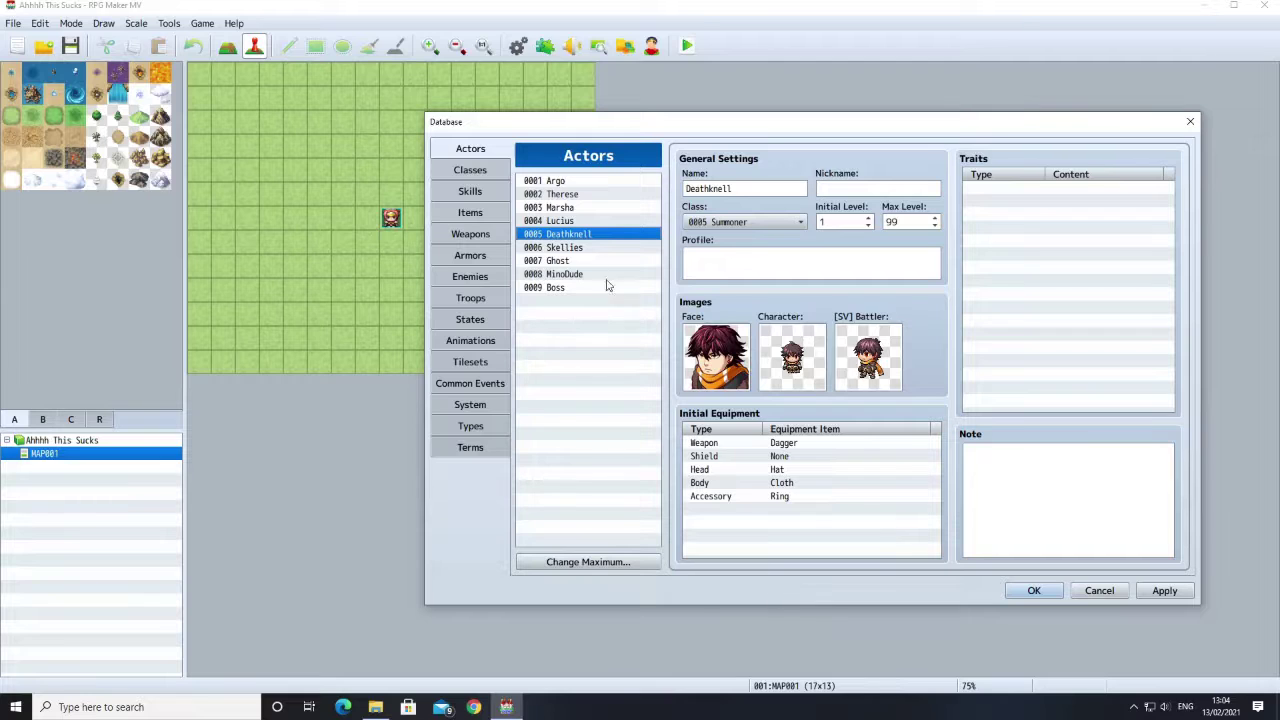
Step: Add Deathknell to the starting party after Lucius, then apply the changes and close the database
{"action": "left_click", "coordinate": [456, 408]}
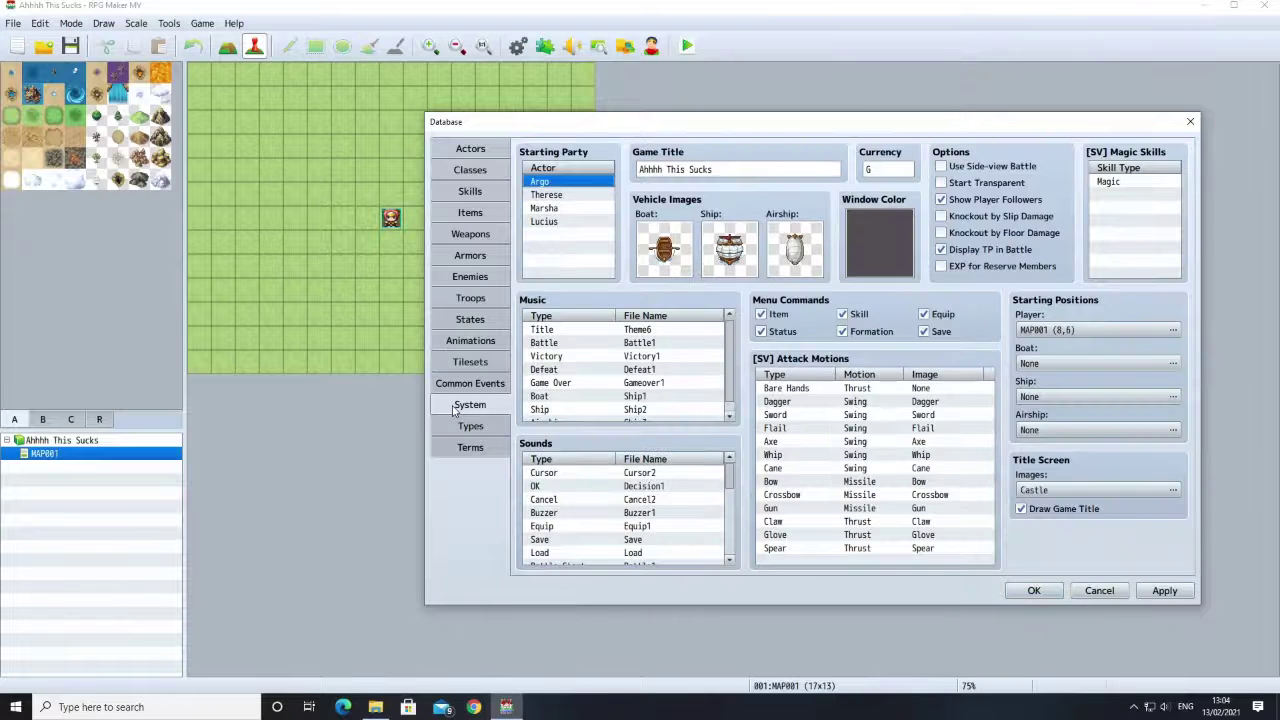
{"action": "left_click", "coordinate": [538, 236]}
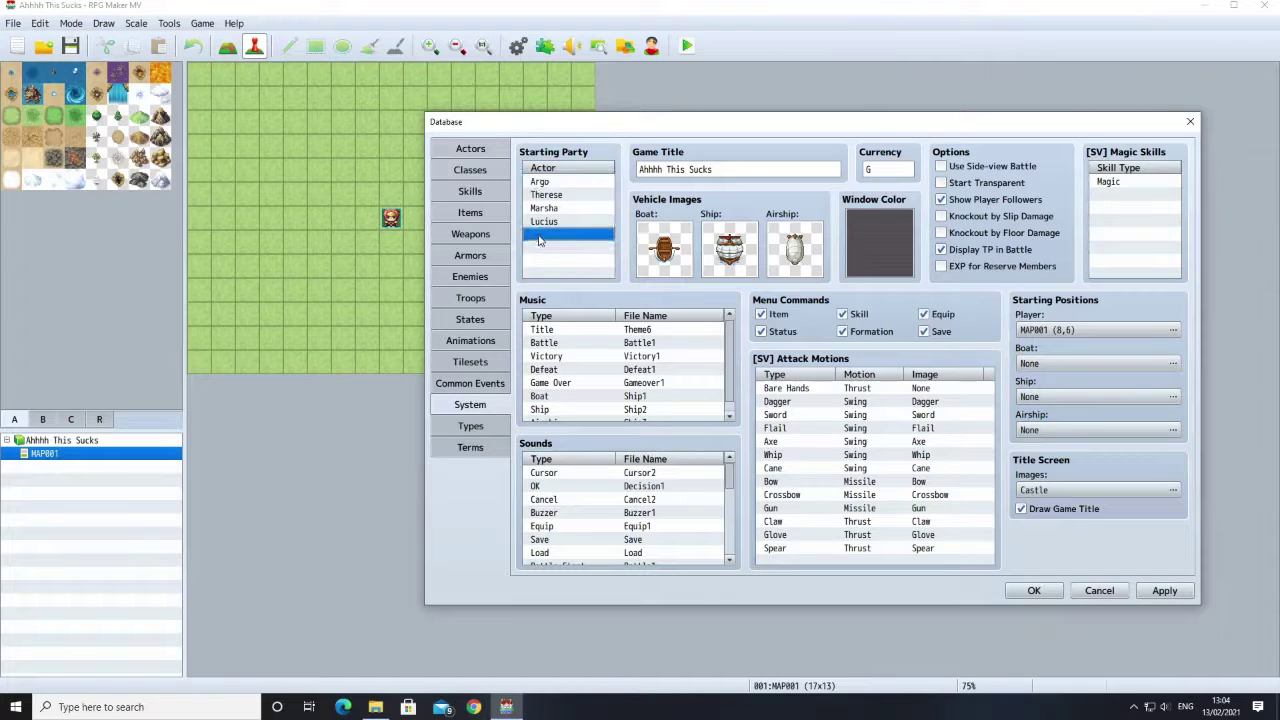
{"action": "right_click", "coordinate": [538, 240]}
{"action": "left_click", "coordinate": [553, 244]}
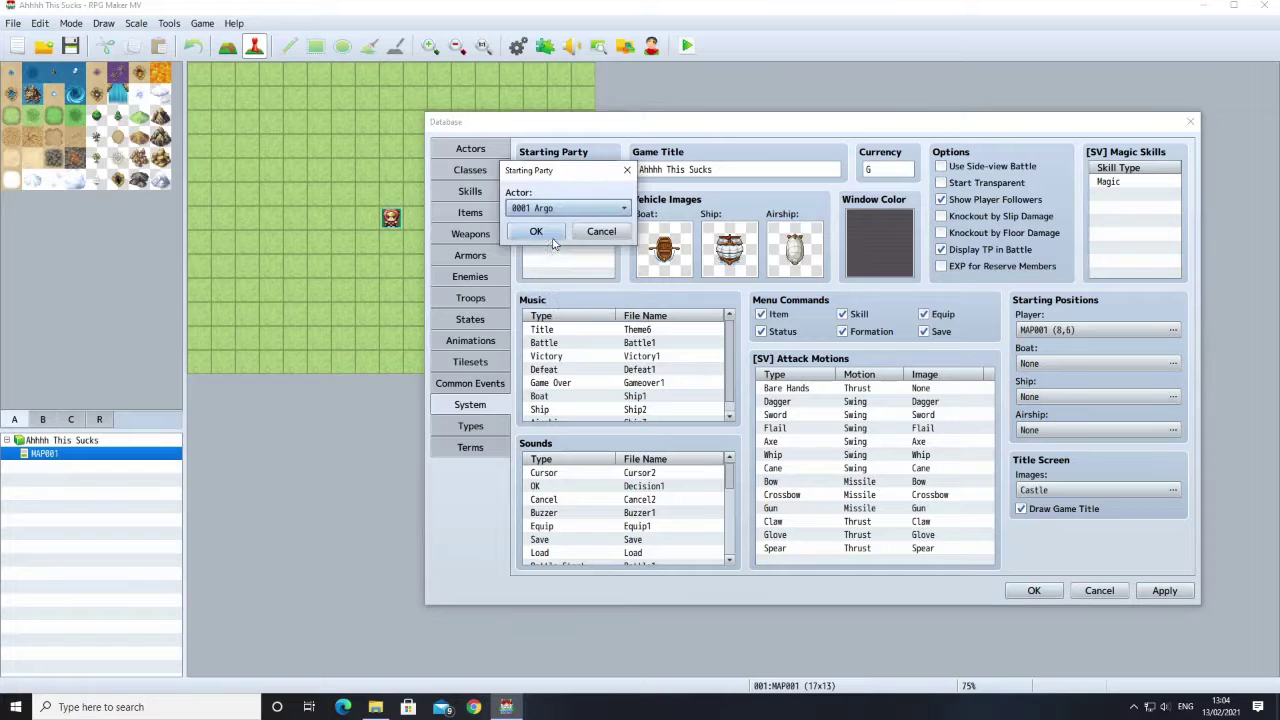
{"action": "left_click", "coordinate": [565, 208]}
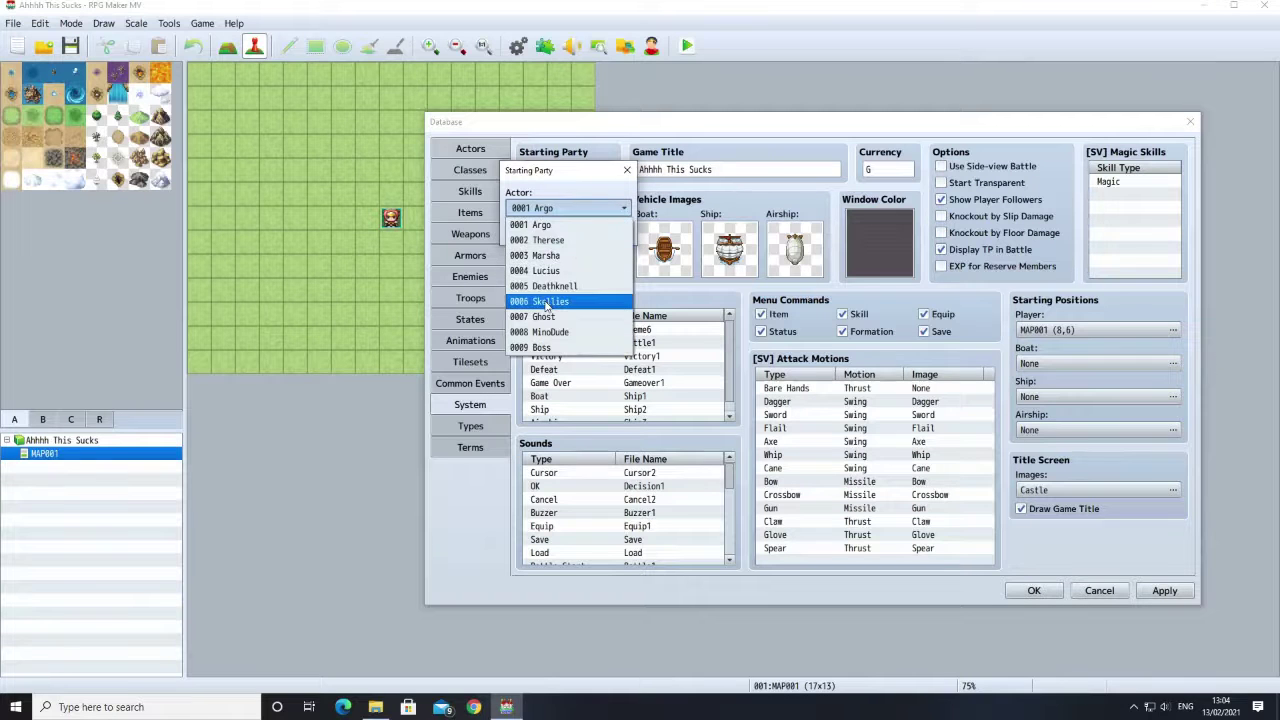
{"action": "left_click", "coordinate": [540, 287]}
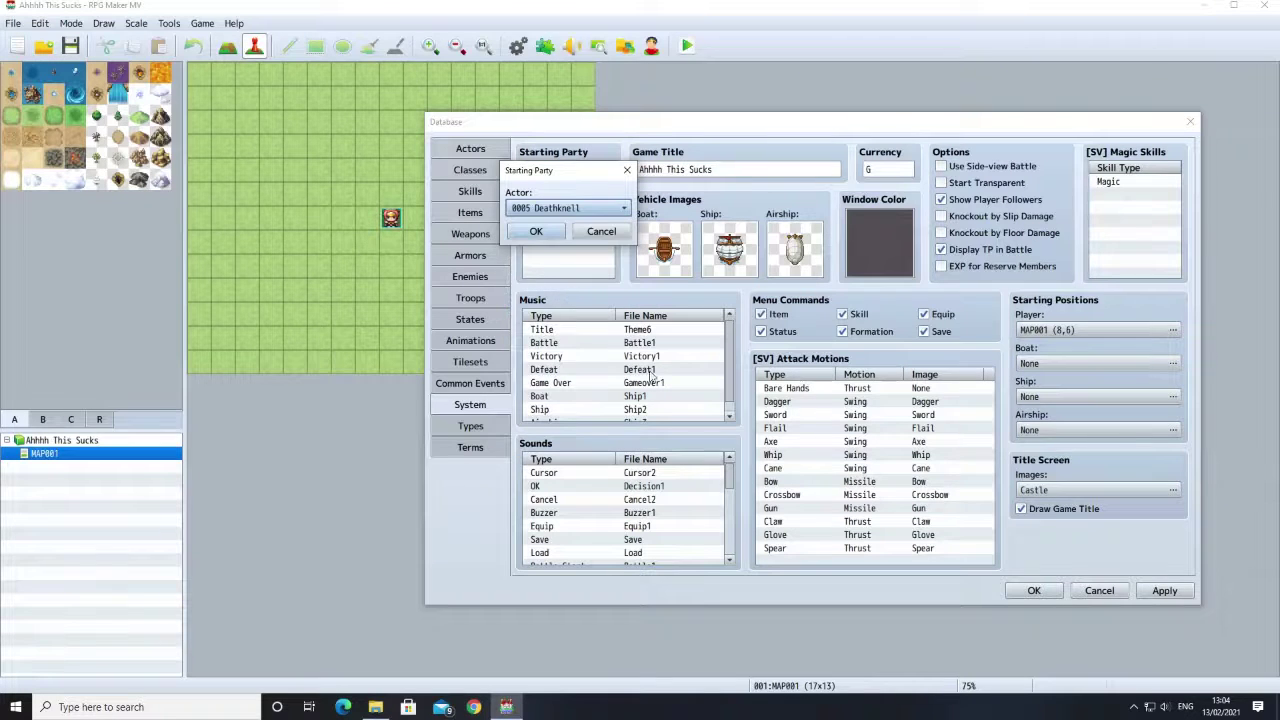
{"action": "left_click", "coordinate": [535, 231]}
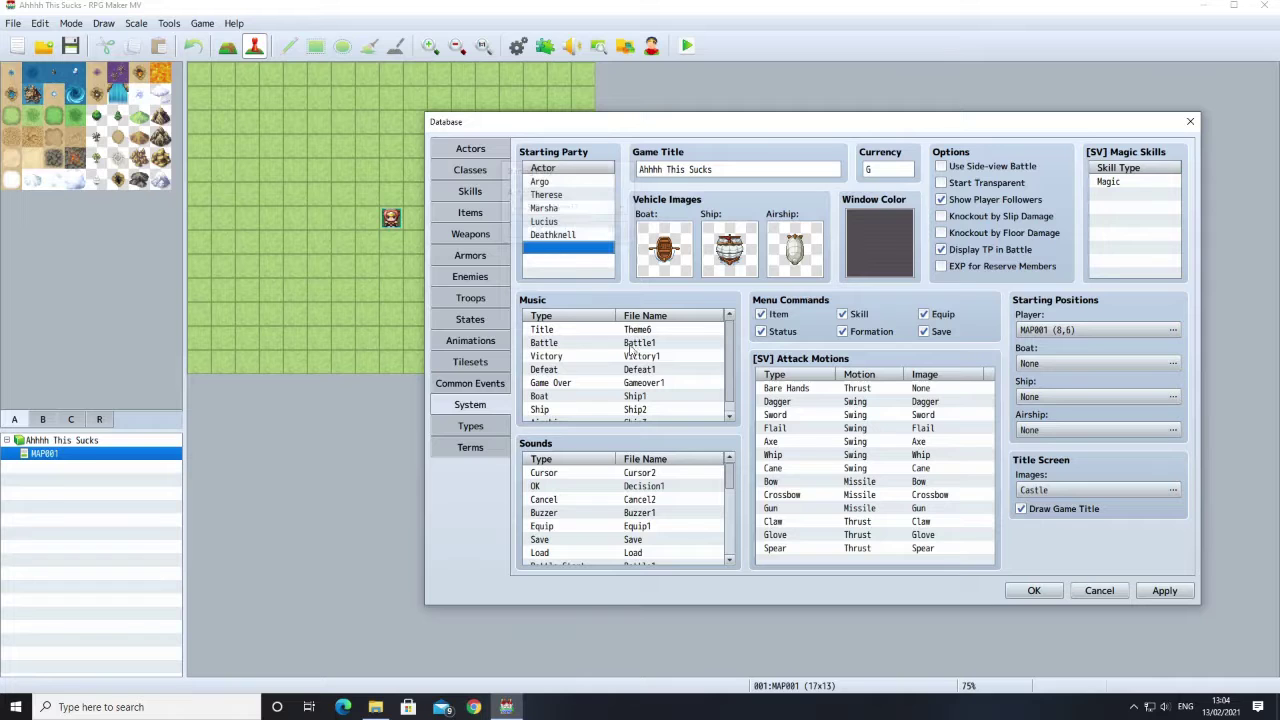
{"action": "left_click", "coordinate": [1164, 590]}
{"action": "left_click", "coordinate": [1032, 591]}
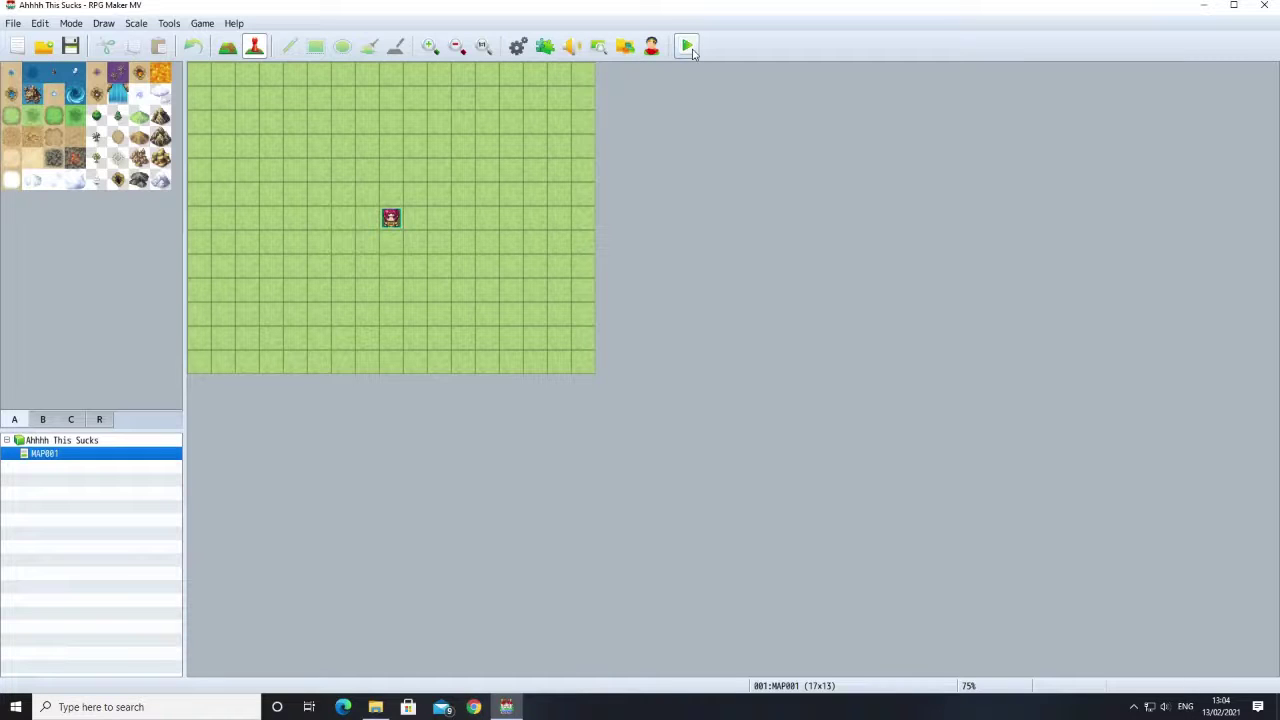
Step: Add a Bat*2 encounter with weight 5 across the entire map to MAP001's properties
{"action": "right_click", "coordinate": [86, 465]}
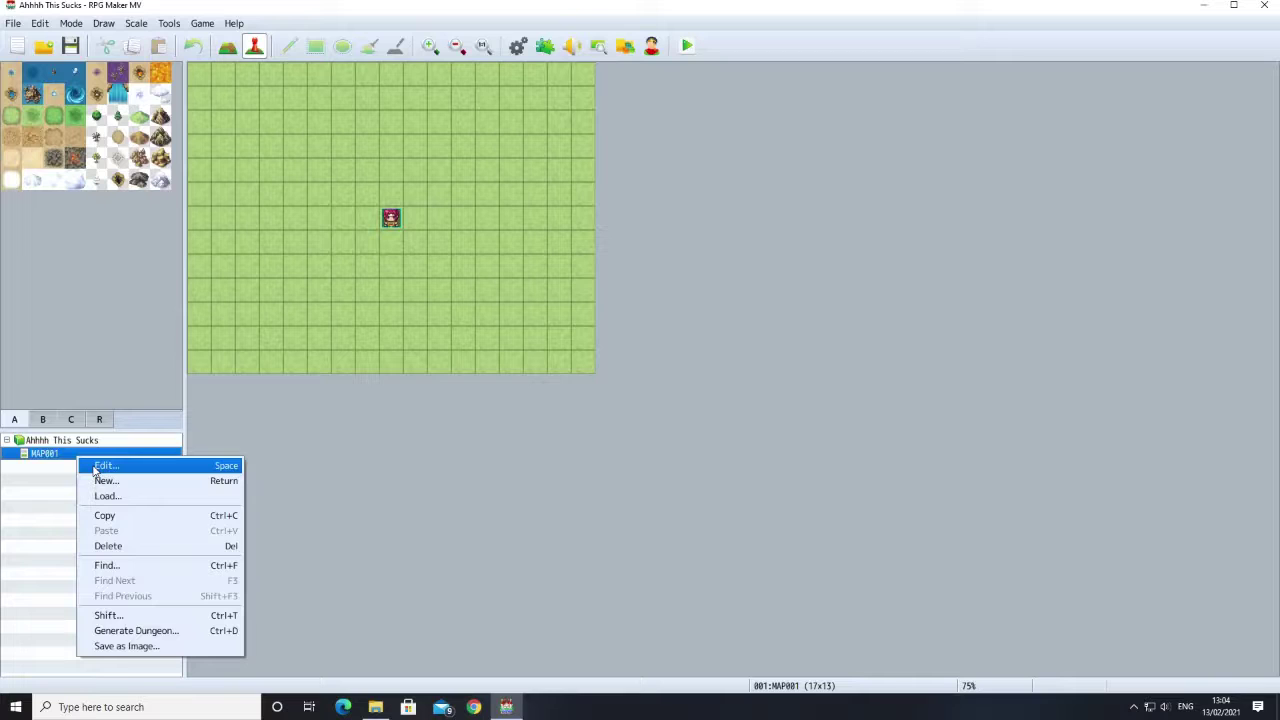
{"action": "left_click", "coordinate": [104, 466]}
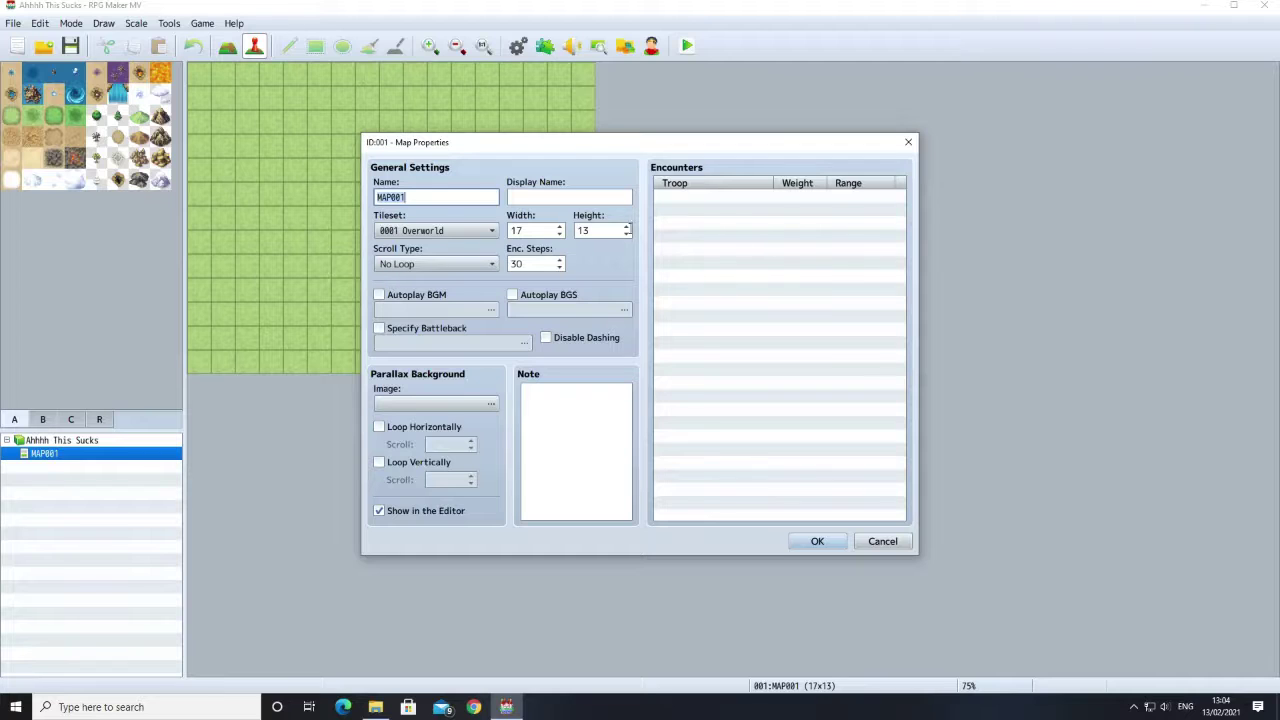
{"action": "right_click", "coordinate": [711, 197]}
{"action": "left_click", "coordinate": [738, 202]}
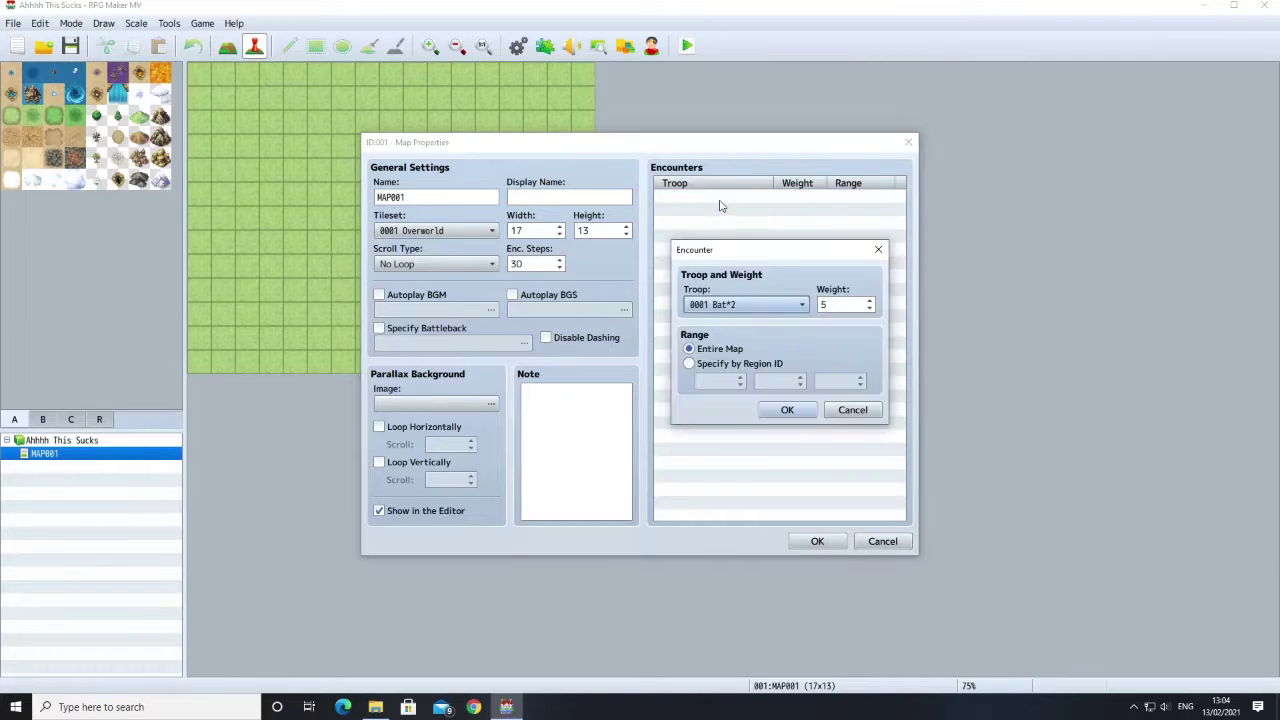
{"action": "left_click", "coordinate": [745, 305]}
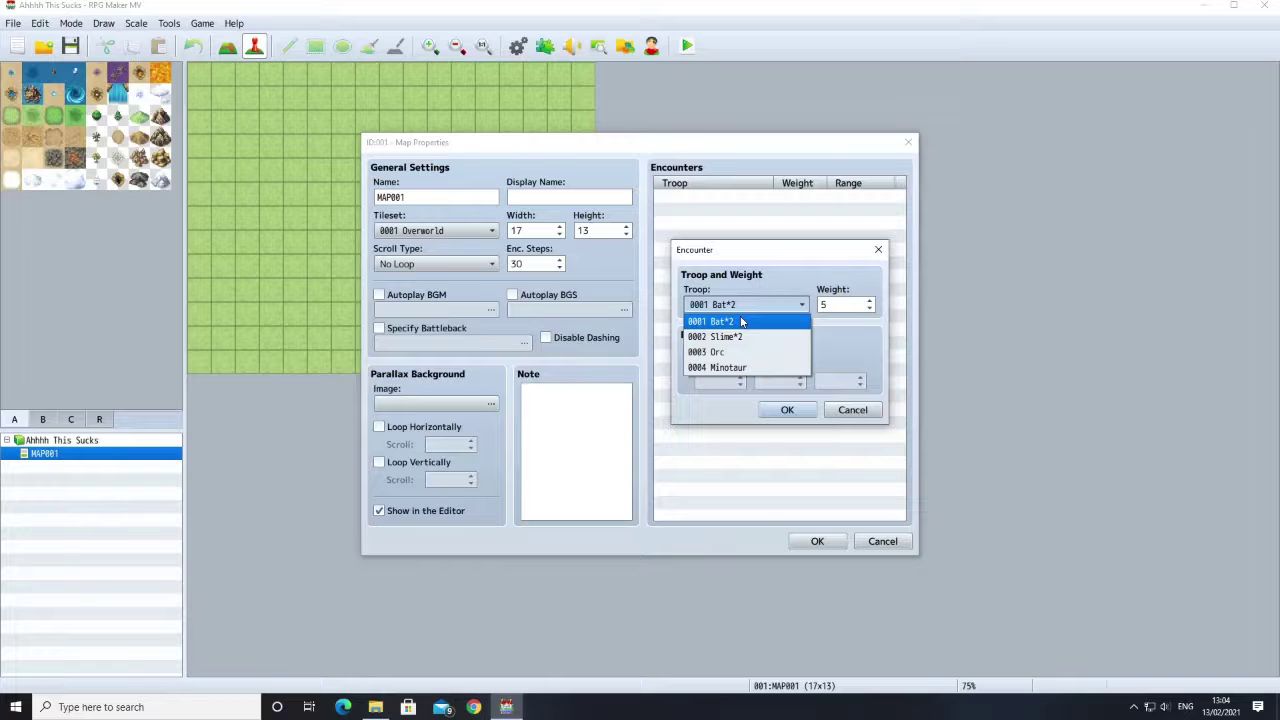
{"action": "left_click", "coordinate": [766, 252]}
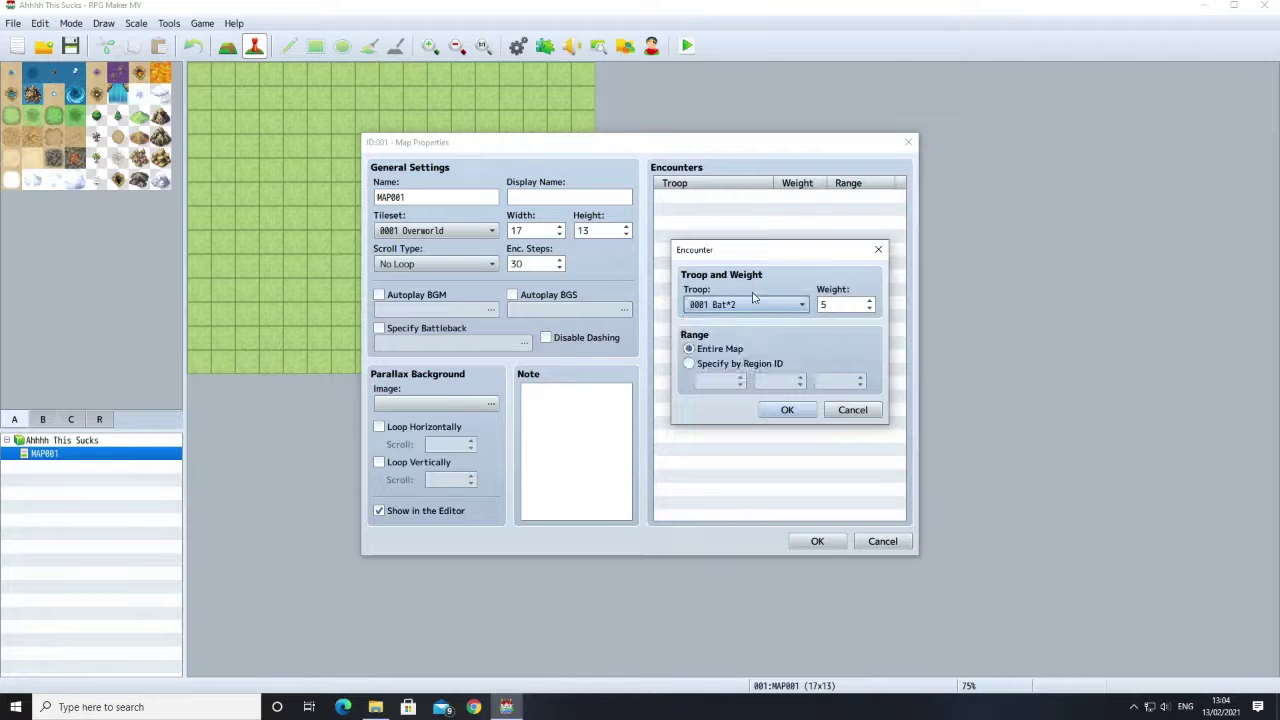
{"action": "left_click", "coordinate": [786, 410]}
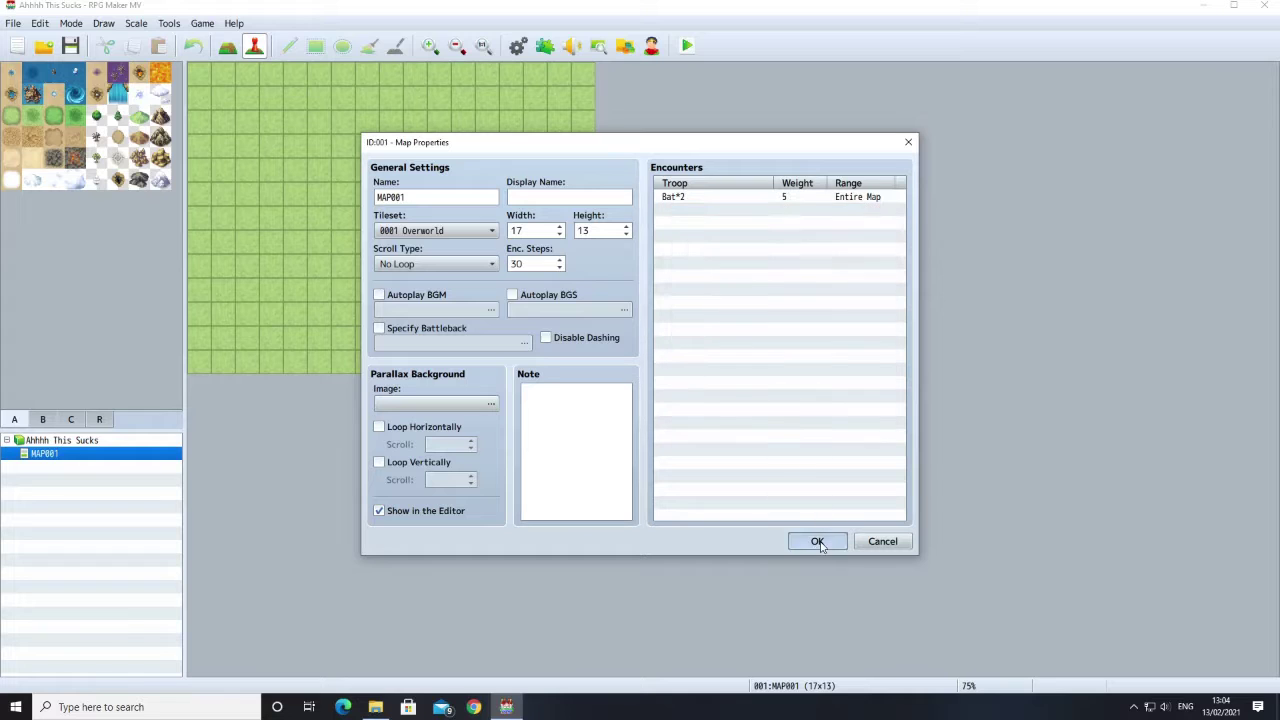
{"action": "left_click", "coordinate": [818, 541]}
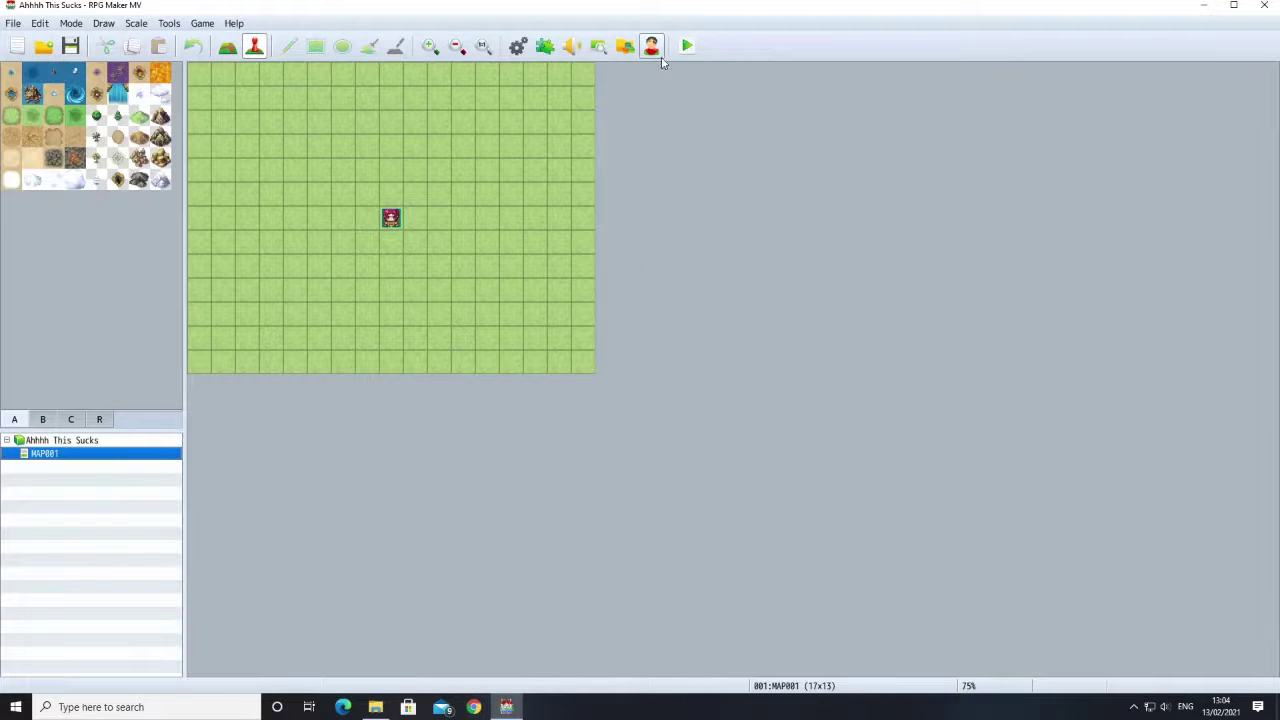
Step: Playtest the project with a new game and walk the party around the map until a random battle starts
{"action": "left_click", "coordinate": [686, 46]}
{"action": "left_click", "coordinate": [586, 374]}
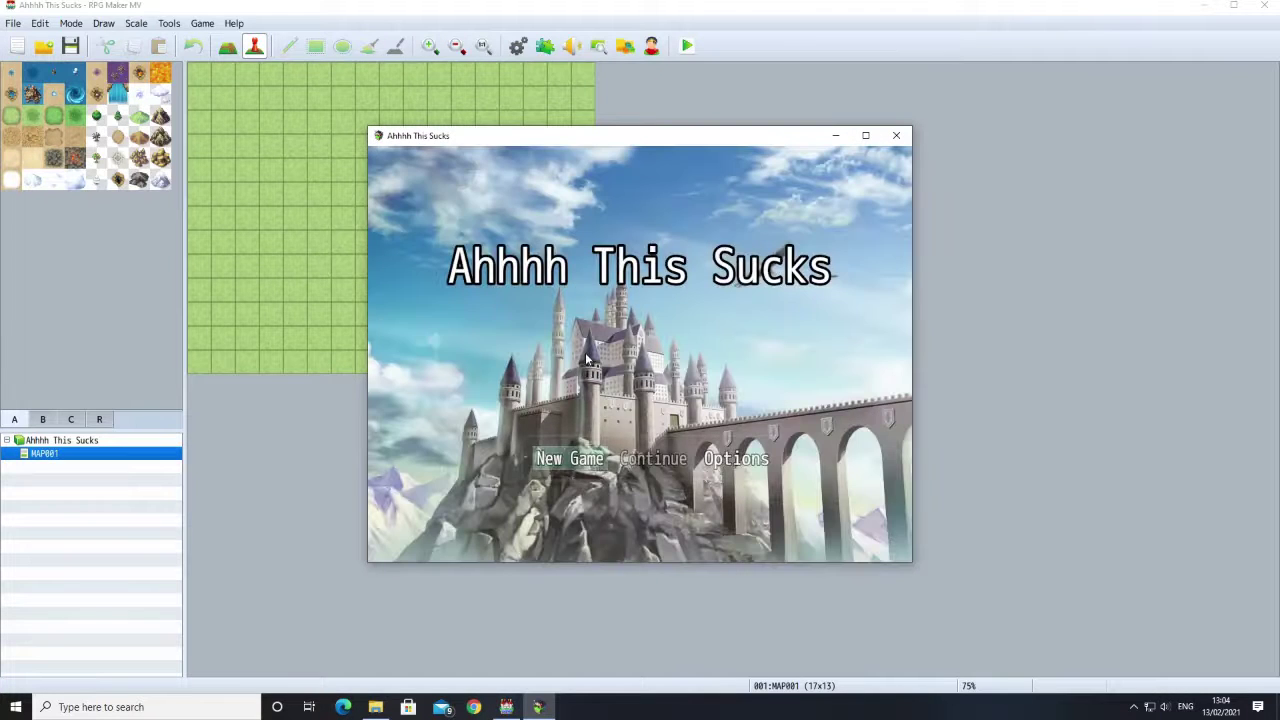
{"action": "left_click", "coordinate": [565, 459]}
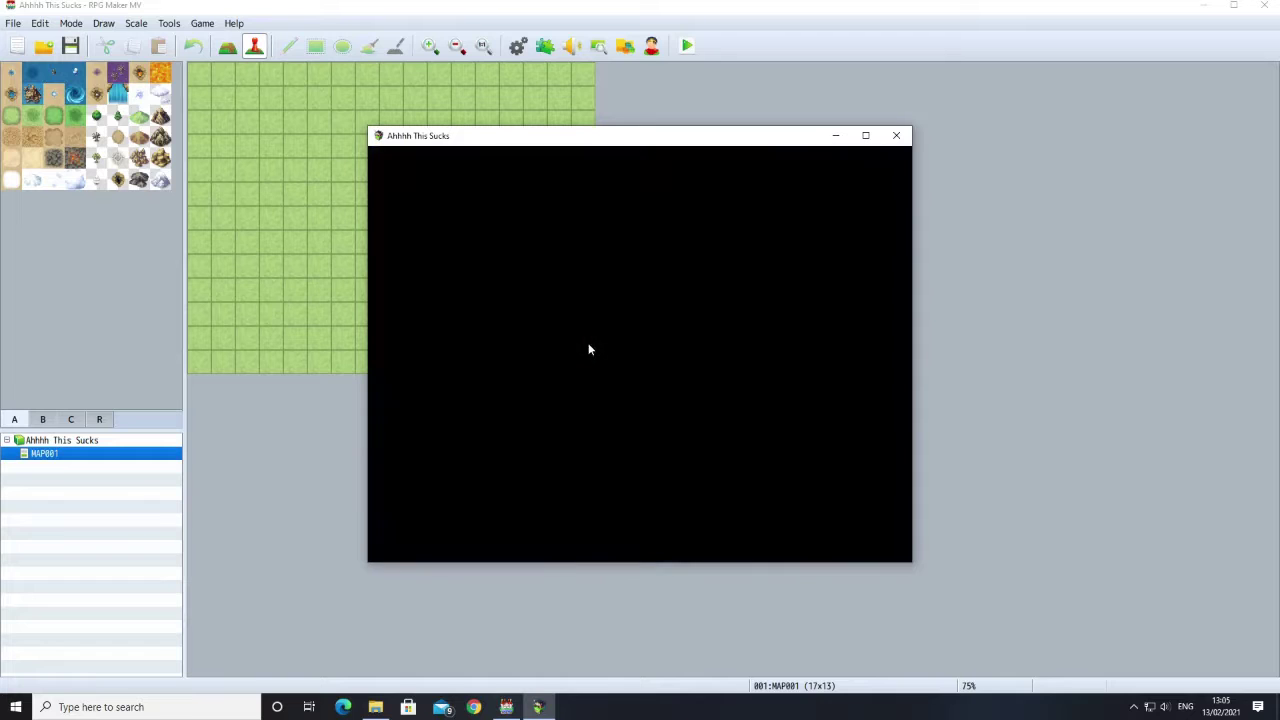
{"action": "left_click", "coordinate": [600, 285]}
{"action": "left_click", "coordinate": [606, 223]}
{"action": "left_click", "coordinate": [734, 225]}
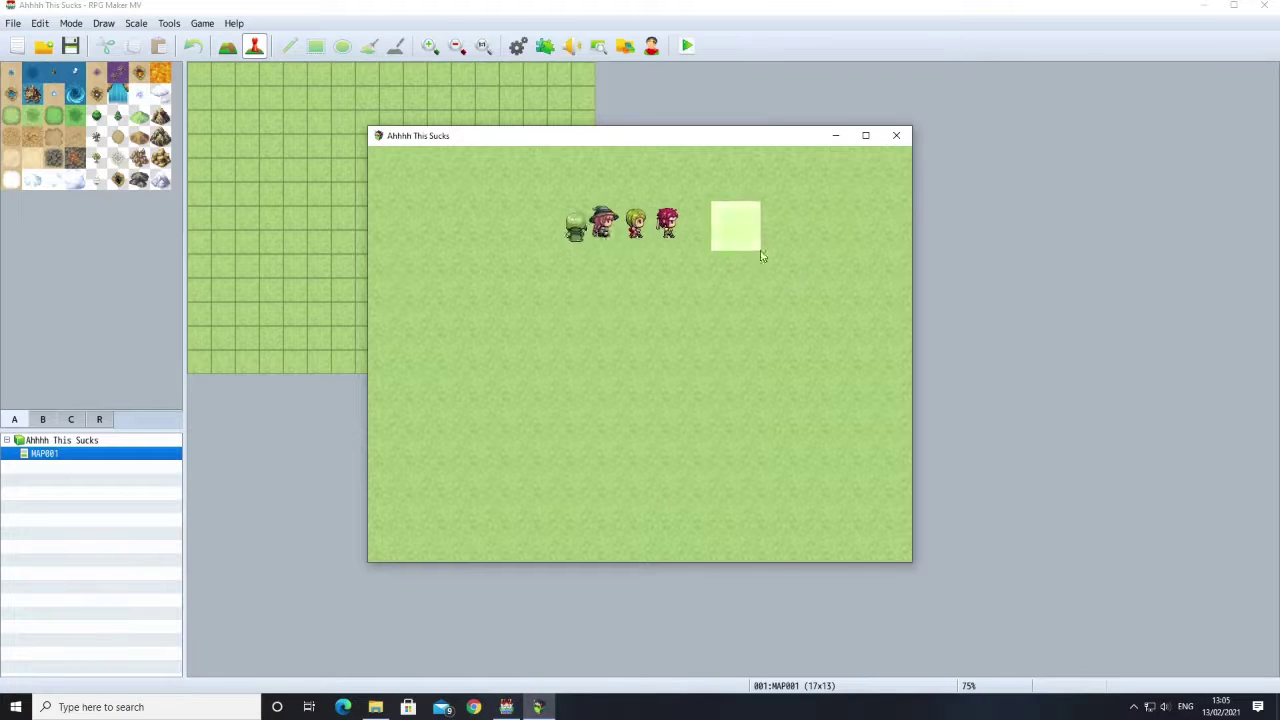
{"action": "left_click", "coordinate": [766, 354]}
{"action": "mouse_move", "coordinate": [510, 457]}
{"action": "left_mouse_down"}
{"action": "mouse_move", "coordinate": [466, 414]}
{"action": "mouse_move", "coordinate": [489, 280]}
{"action": "mouse_move", "coordinate": [547, 241]}
{"action": "left_mouse_up"}
{"action": "left_click", "coordinate": [666, 244]}
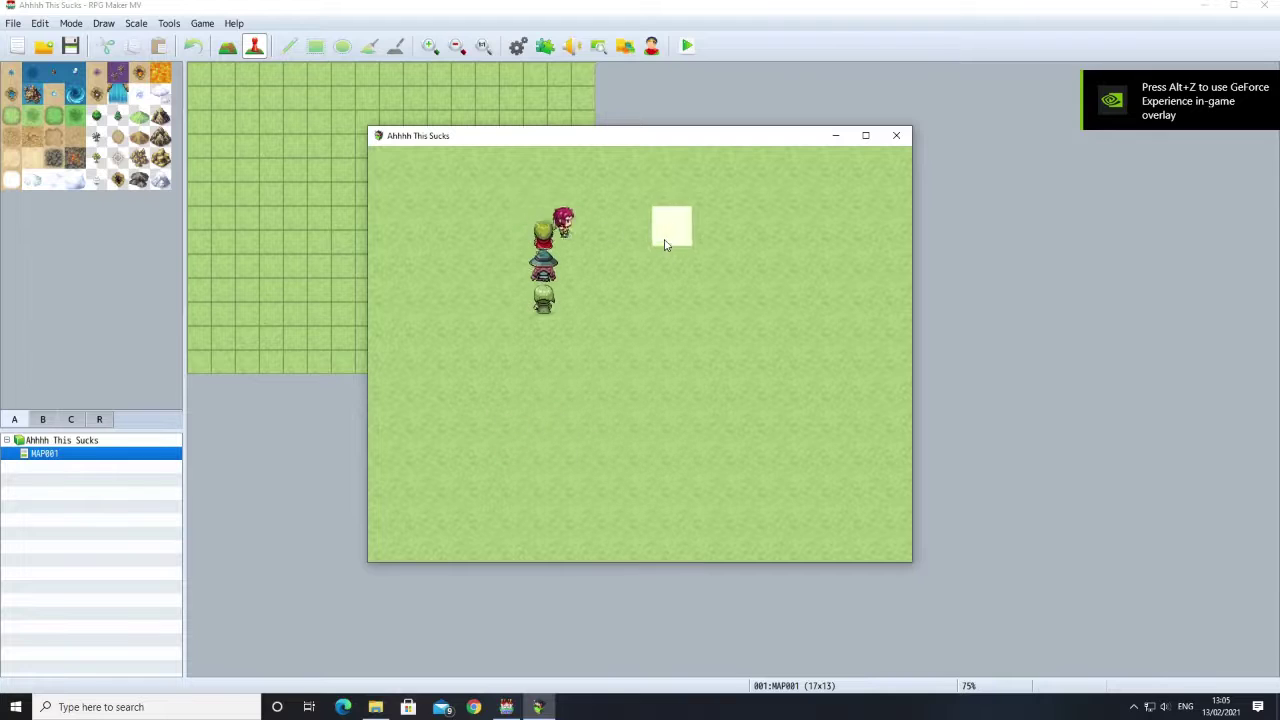
{"action": "mouse_move", "coordinate": [676, 315]}
{"action": "left_mouse_down"}
{"action": "mouse_move", "coordinate": [766, 422]}
{"action": "mouse_move", "coordinate": [670, 526]}
{"action": "left_mouse_up"}
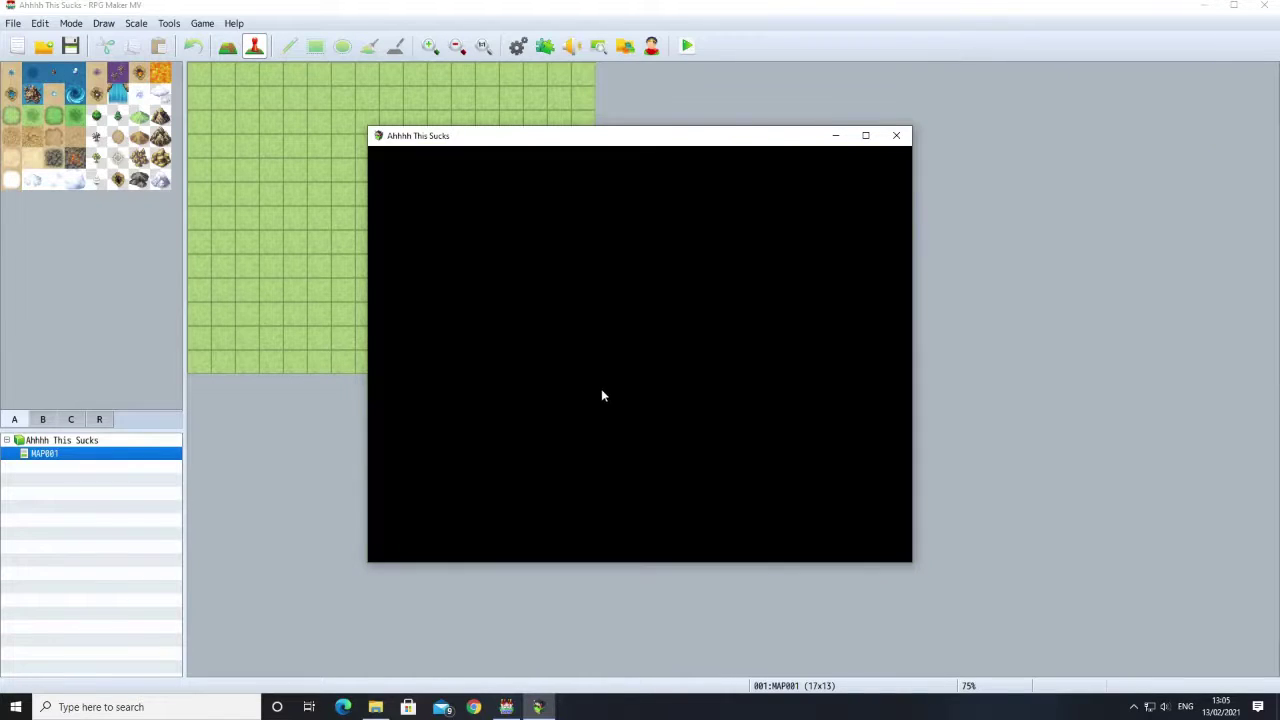
{"action": "left_click", "coordinate": [590, 455]}
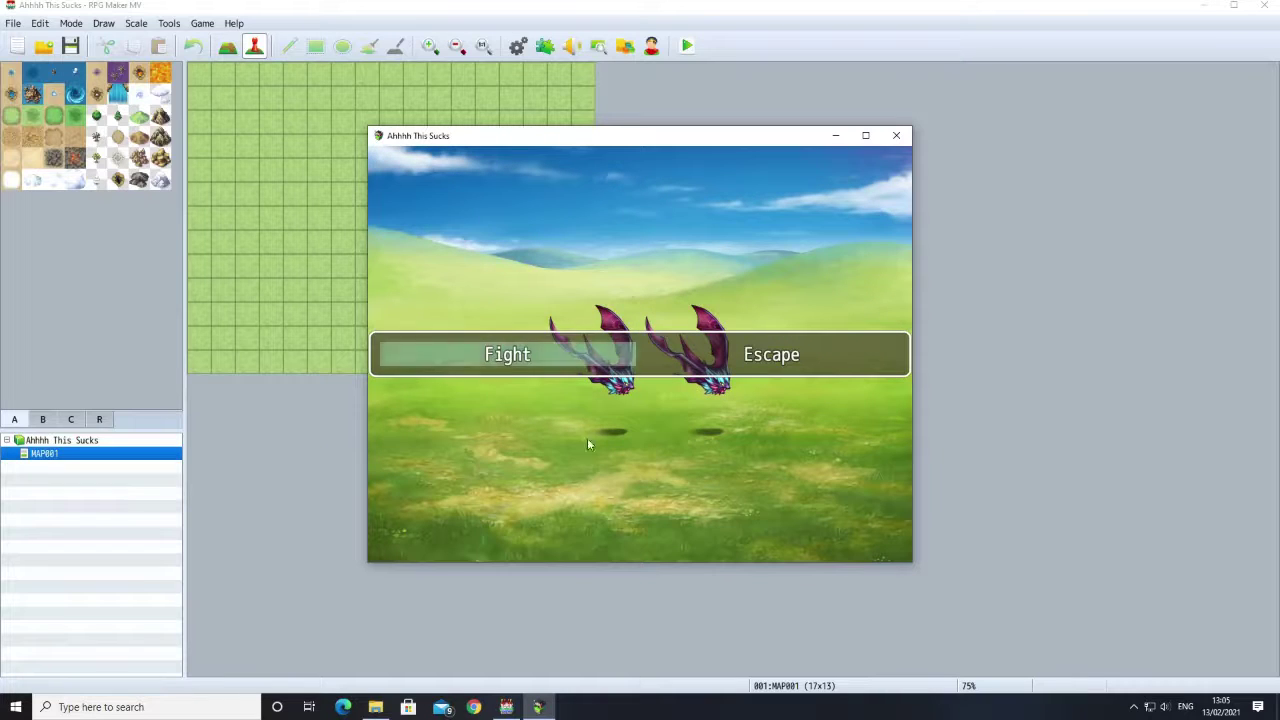
Step: Choose to fight the bats, have Argo cast Spark, and have Therese attack Bat A after checking her magic list
{"action": "left_click", "coordinate": [515, 357]}
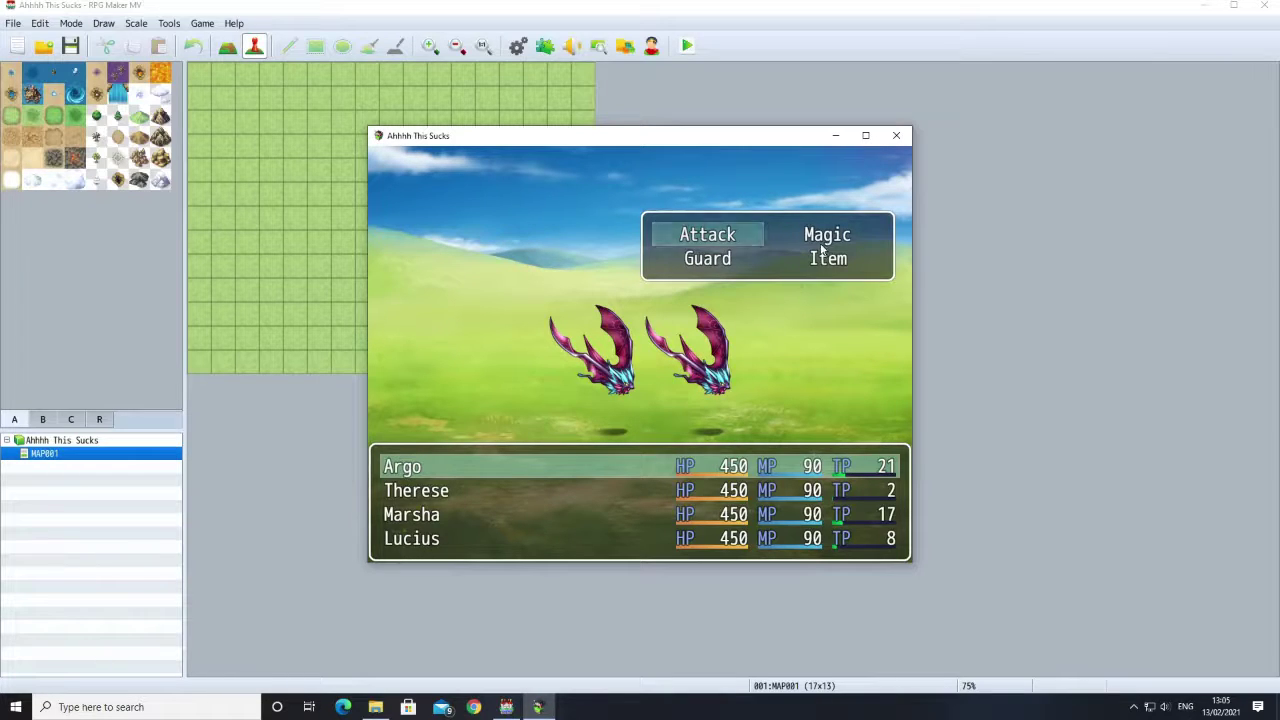
{"action": "left_click", "coordinate": [790, 240]}
{"action": "left_click", "coordinate": [790, 240]}
{"action": "left_click", "coordinate": [715, 243]}
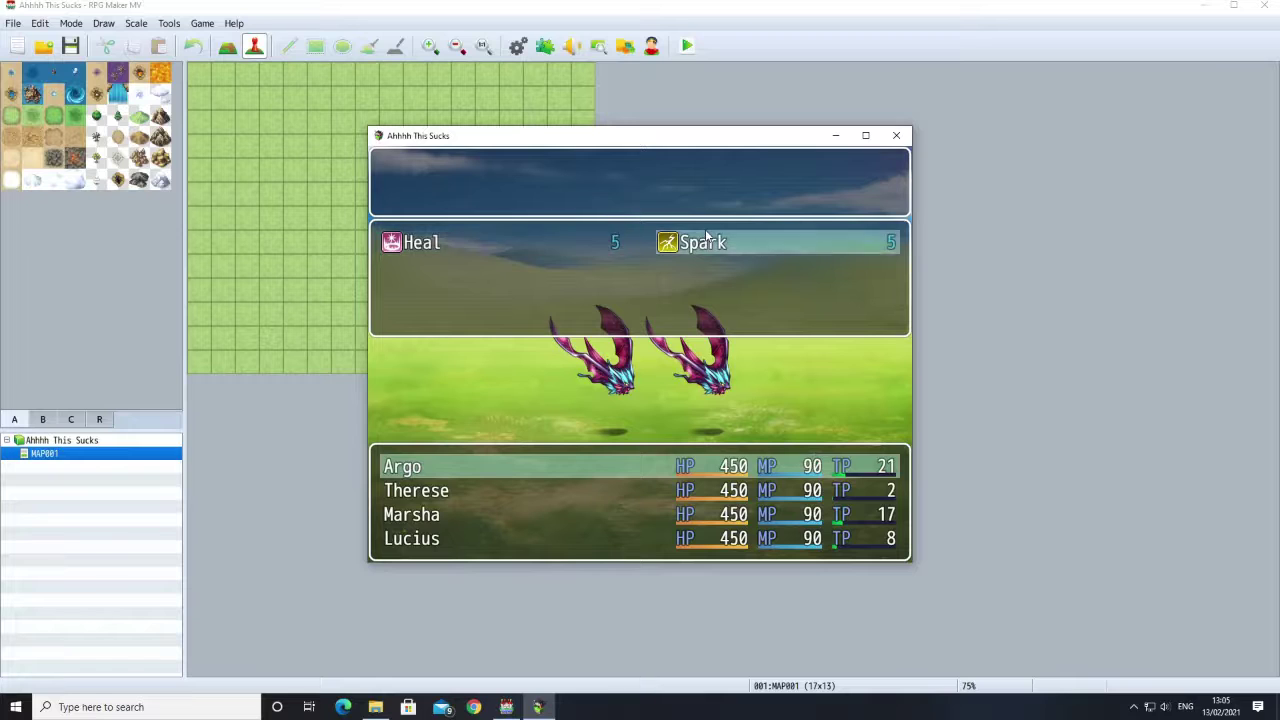
{"action": "left_click", "coordinate": [715, 243]}
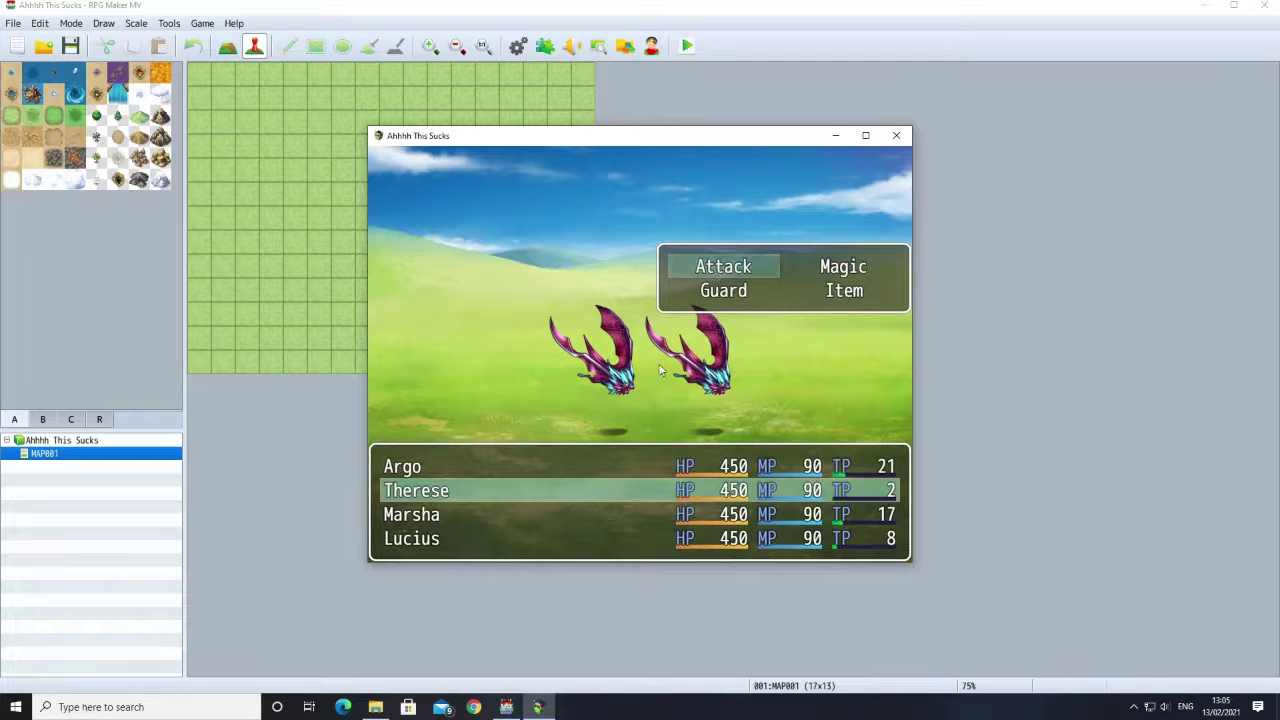
{"action": "double_click", "coordinate": [815, 267]}
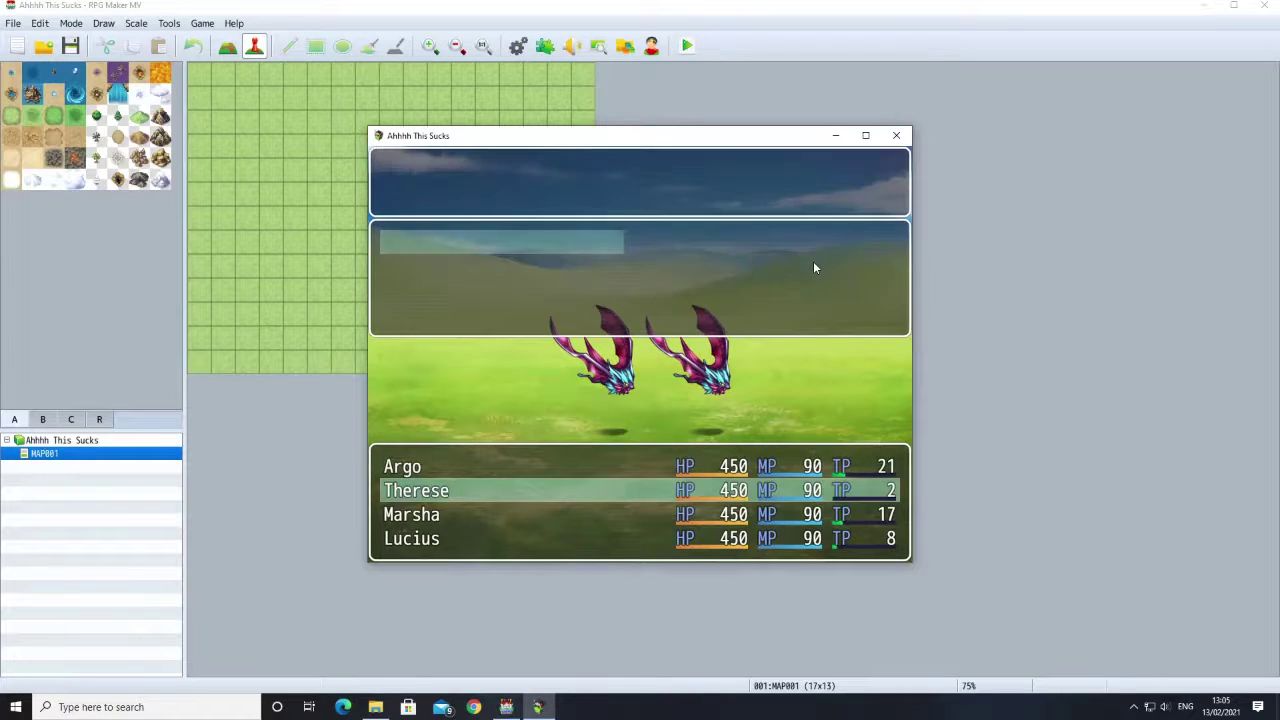
{"action": "right_click", "coordinate": [565, 240]}
{"action": "double_click", "coordinate": [681, 268]}
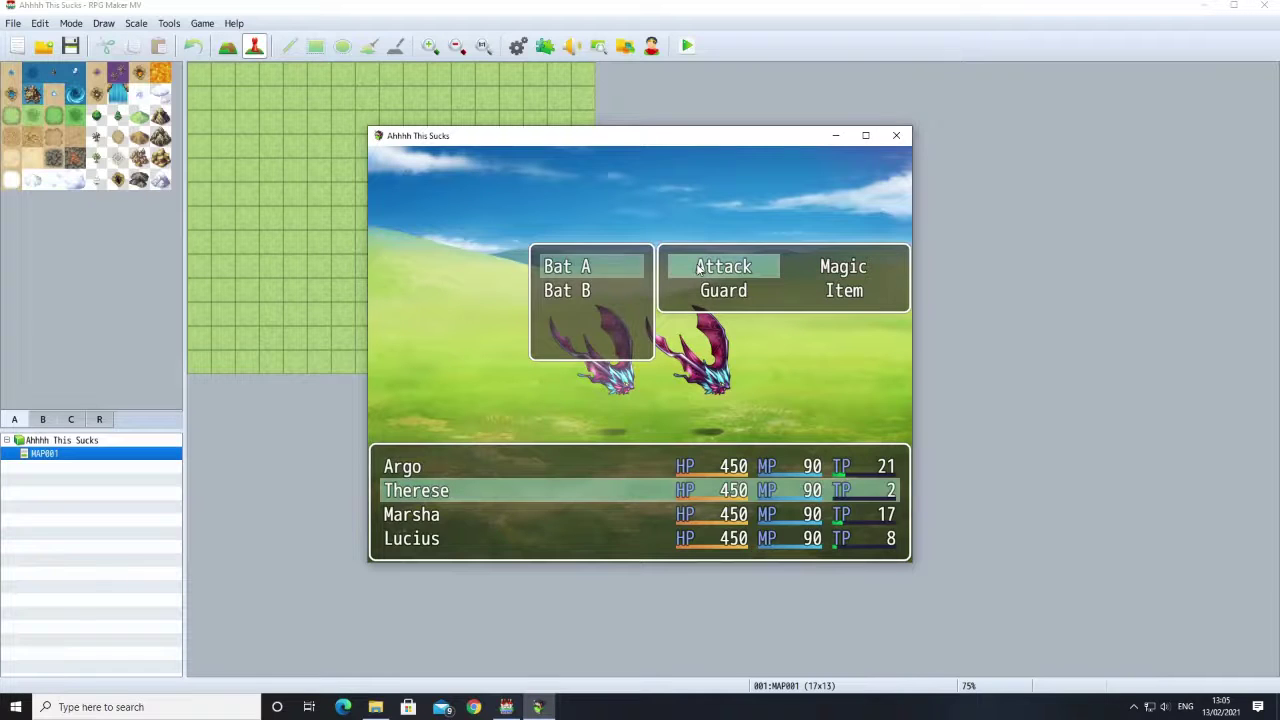
{"action": "left_click", "coordinate": [596, 274]}
Step: Have Marsha cast Fire on Bat A, then check Lucius's magic list and have him attack Bat A
{"action": "left_click", "coordinate": [830, 303]}
{"action": "left_click", "coordinate": [830, 303]}
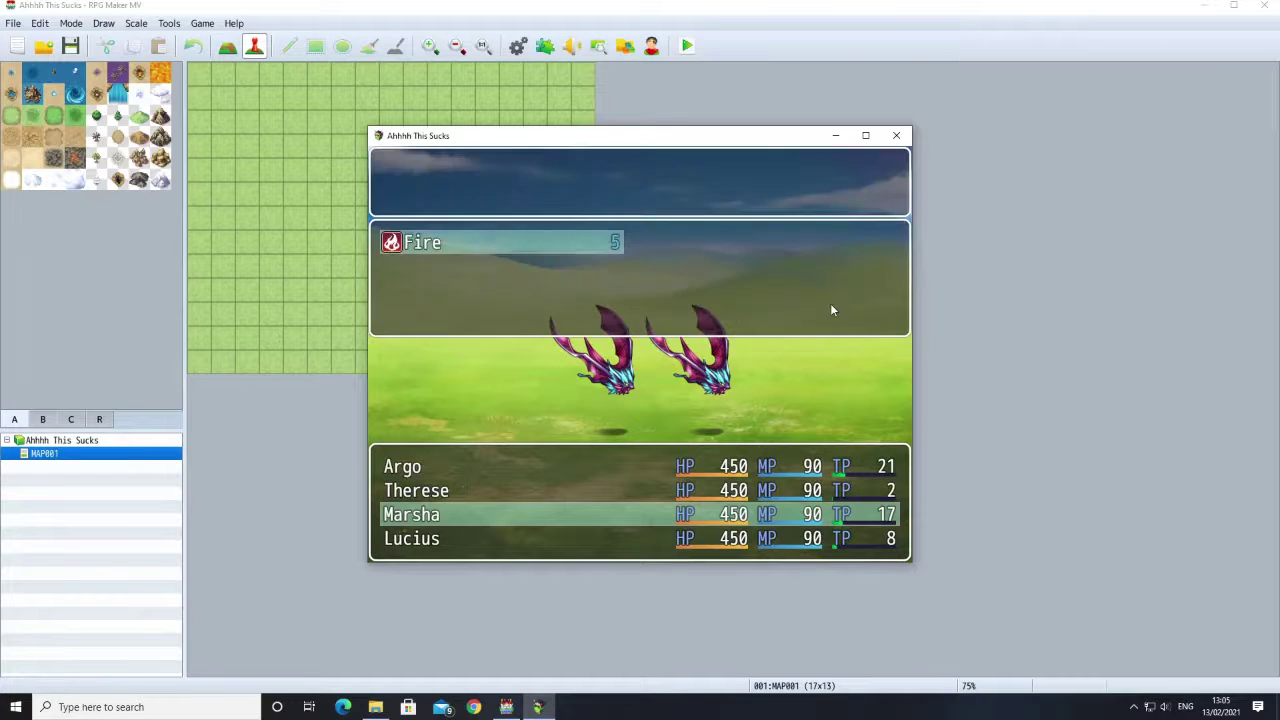
{"action": "left_click", "coordinate": [536, 248]}
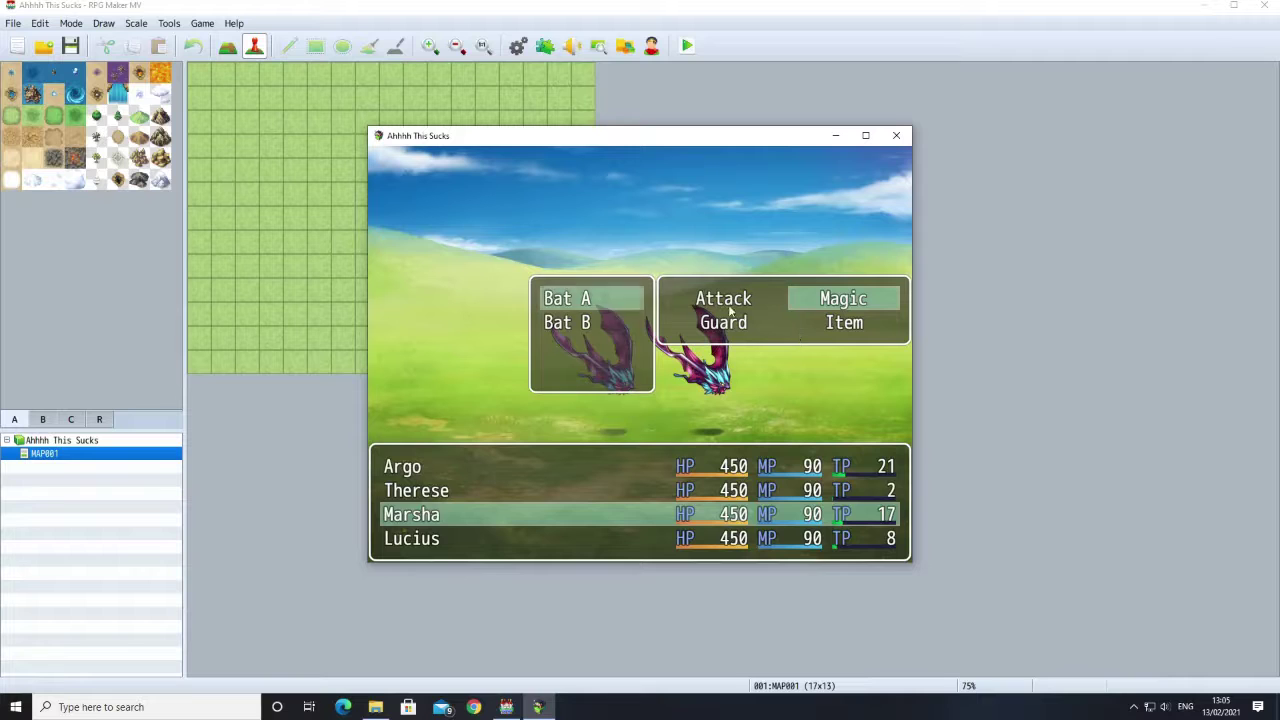
{"action": "left_click", "coordinate": [594, 301]}
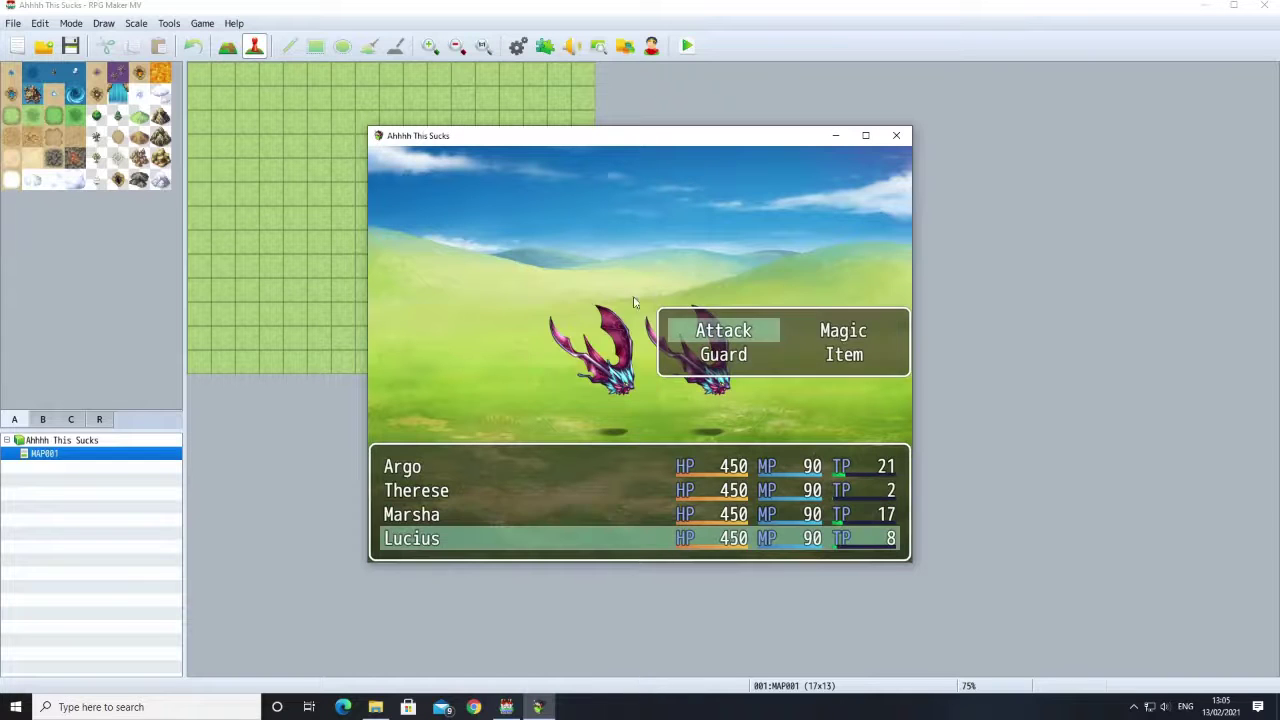
{"action": "left_click", "coordinate": [843, 335]}
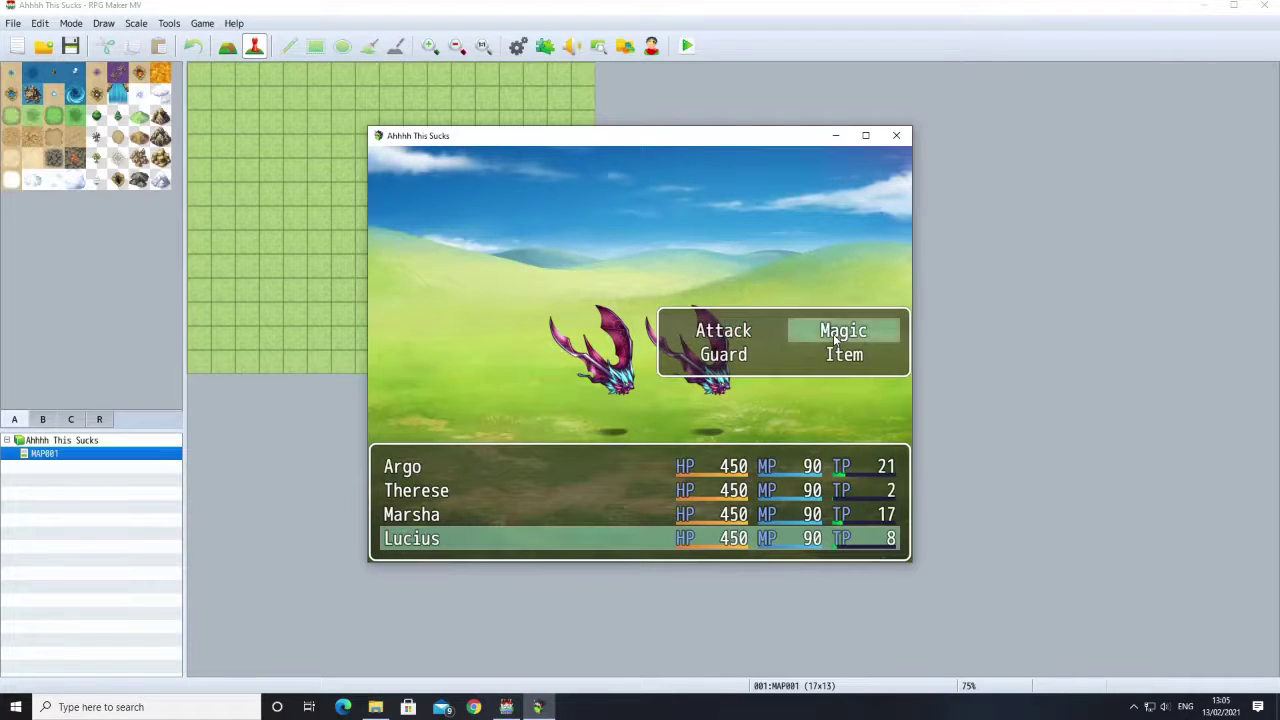
{"action": "left_click", "coordinate": [833, 334]}
{"action": "right_click", "coordinate": [667, 305]}
{"action": "left_click", "coordinate": [723, 330]}
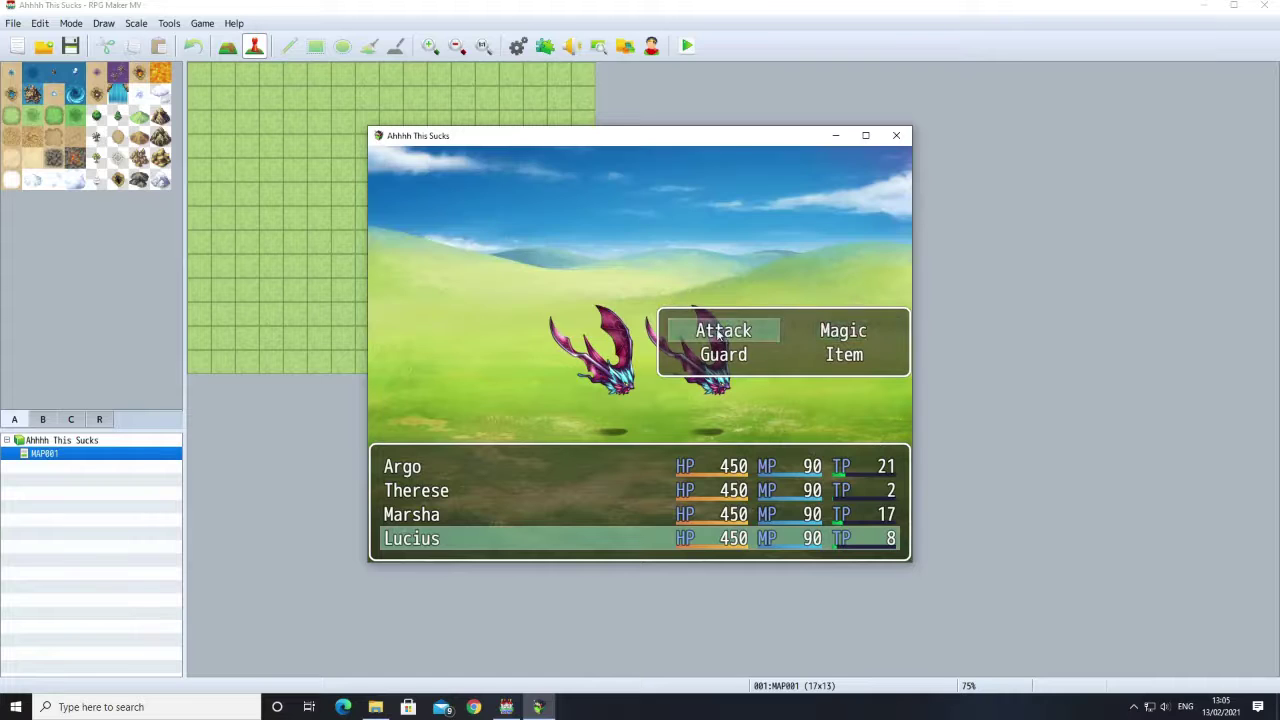
{"action": "left_click", "coordinate": [723, 330]}
{"action": "left_click", "coordinate": [572, 343]}
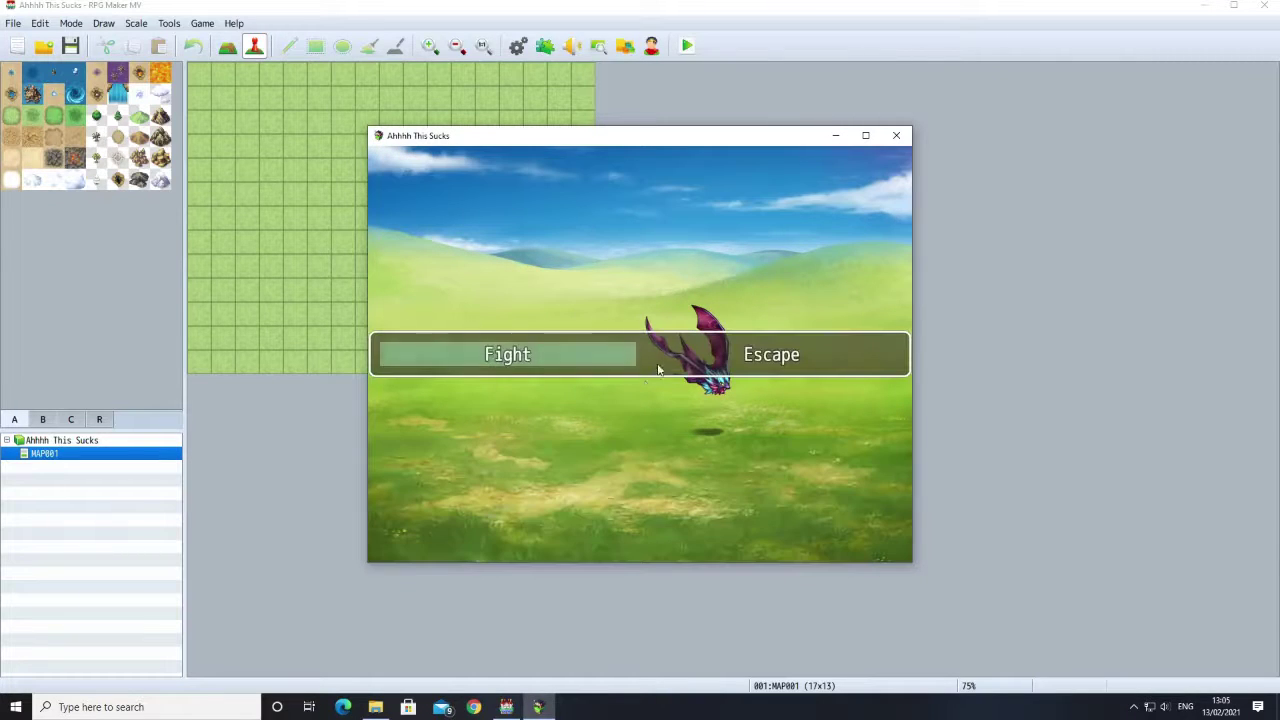
Step: Fight another round with Argo's Spark and the other three members' attacks on Bat B, then end the playtest
{"action": "left_click", "coordinate": [545, 374]}
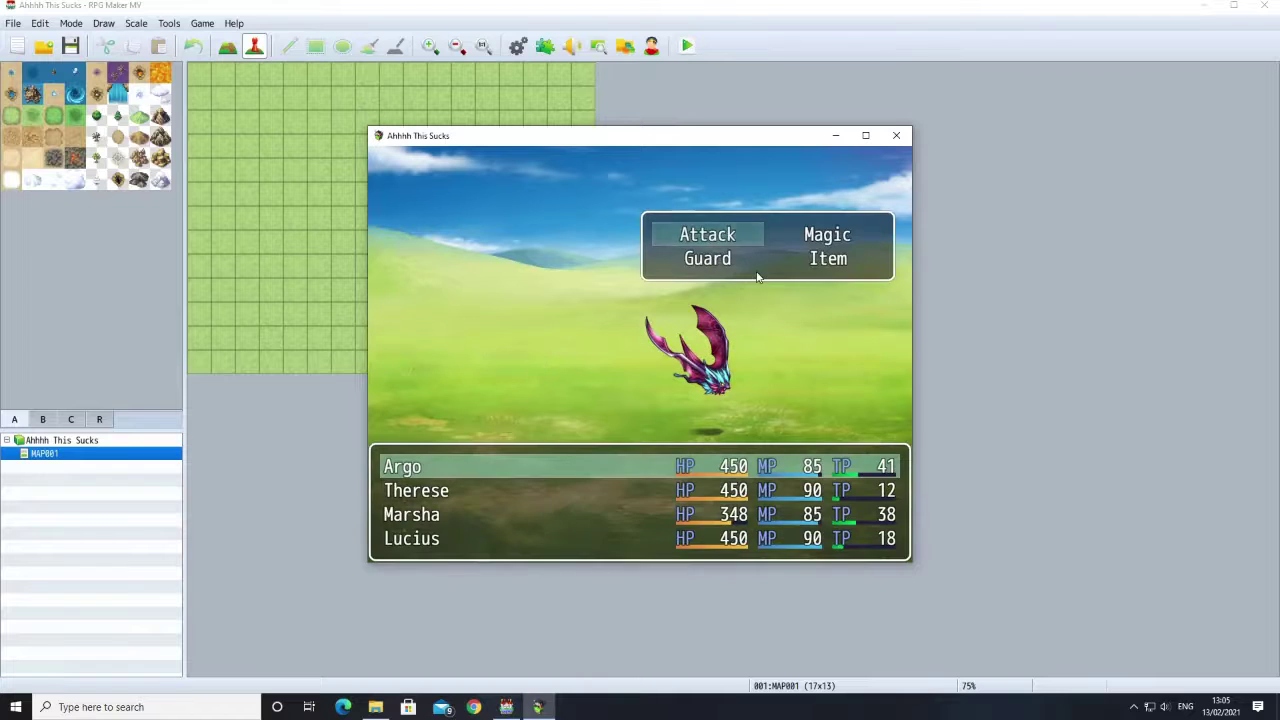
{"action": "double_click", "coordinate": [800, 234]}
{"action": "left_click", "coordinate": [690, 246]}
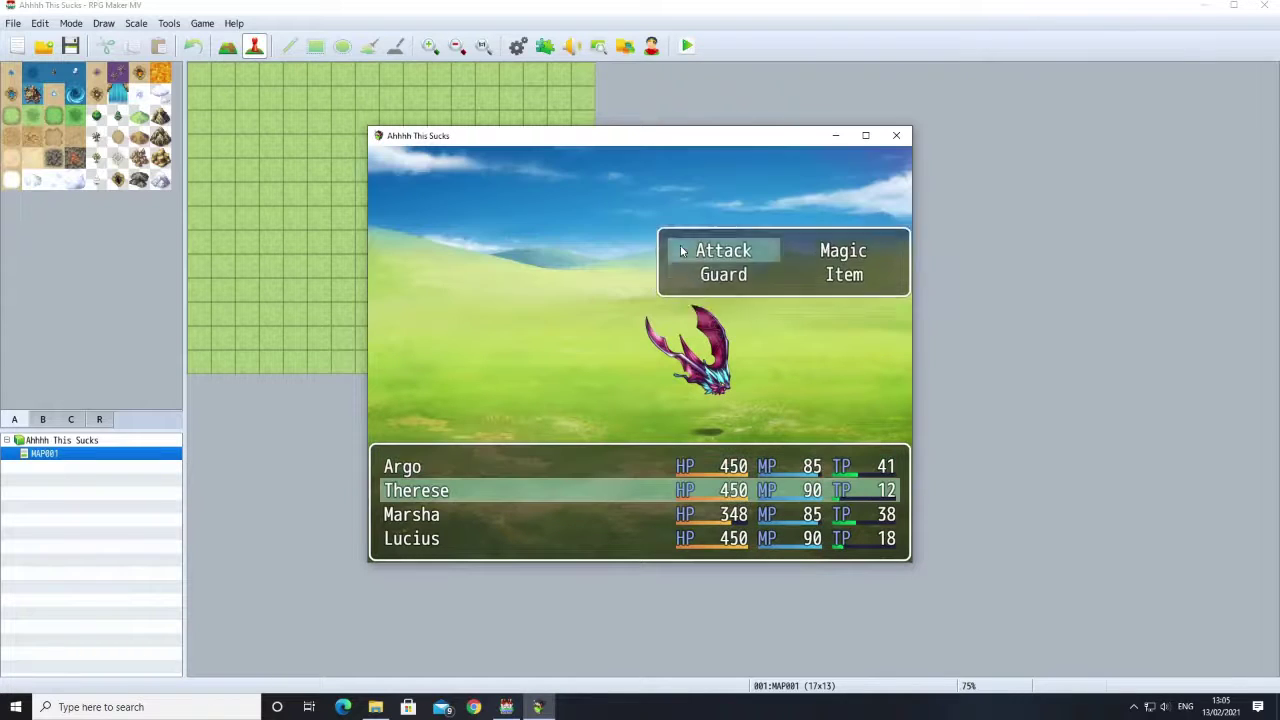
{"action": "left_click", "coordinate": [708, 266]}
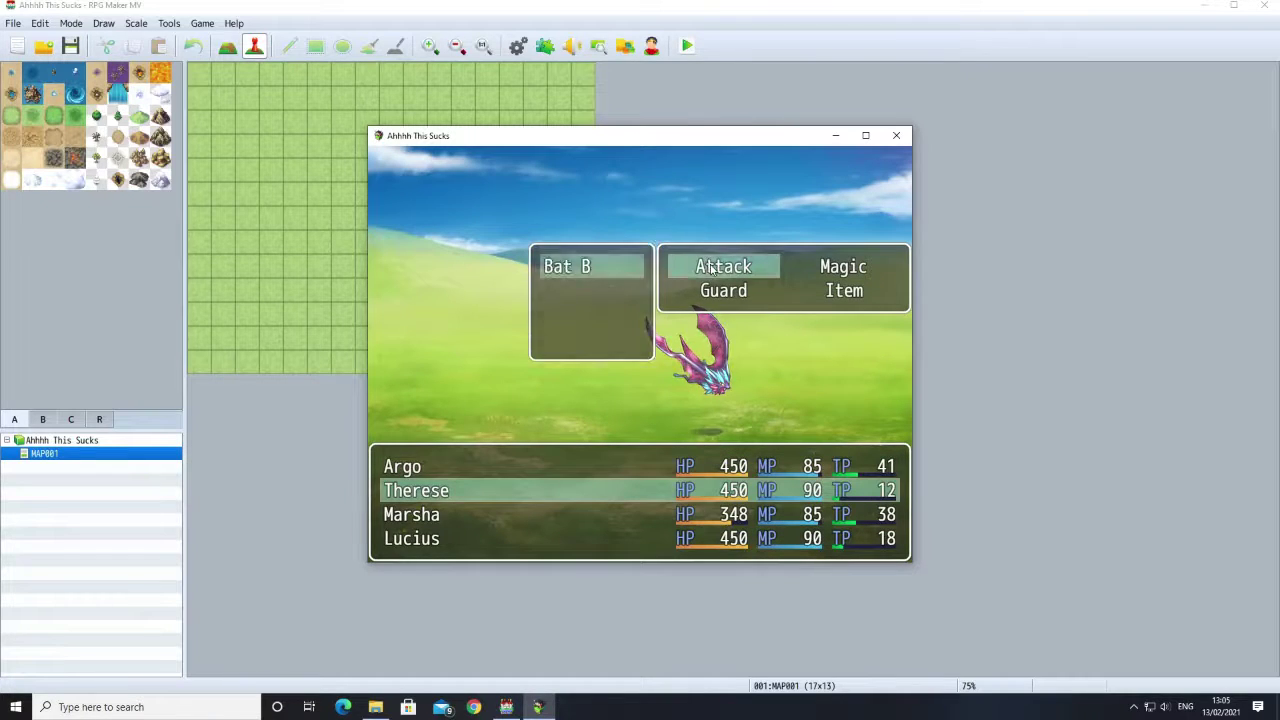
{"action": "left_click", "coordinate": [575, 266]}
{"action": "left_click", "coordinate": [727, 303]}
{"action": "left_click", "coordinate": [570, 296]}
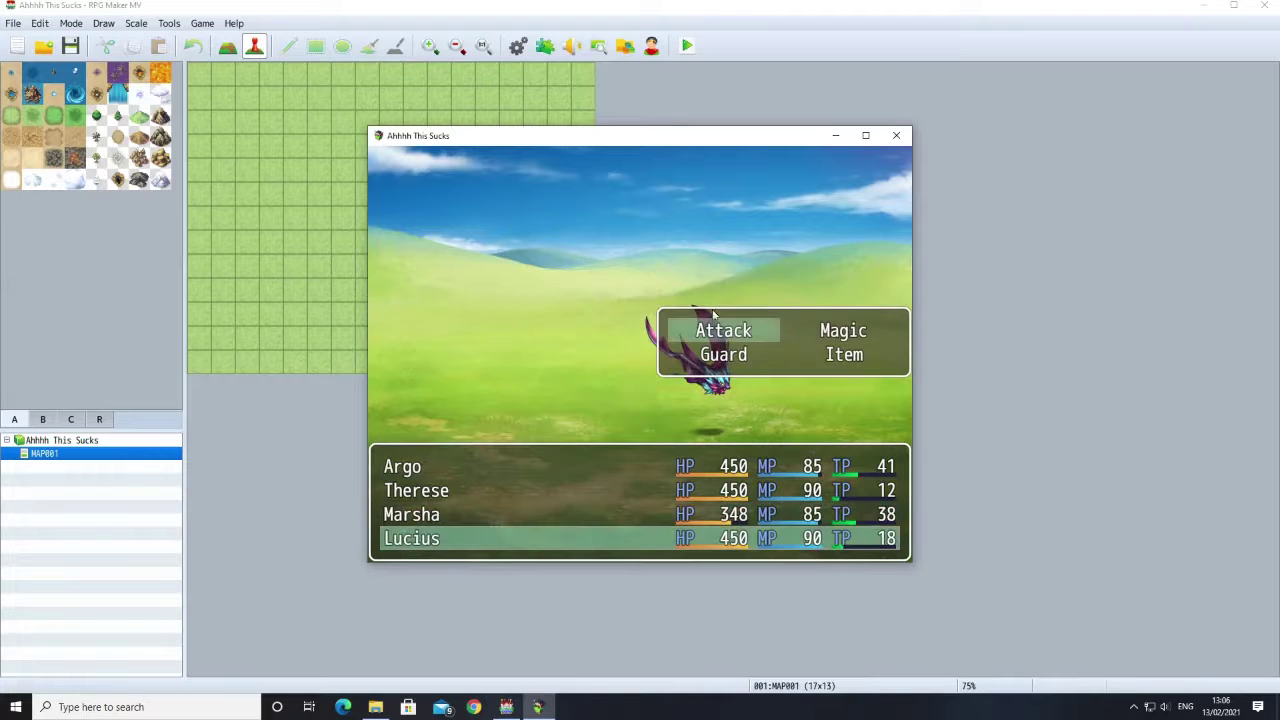
{"action": "left_click", "coordinate": [723, 330]}
{"action": "left_click", "coordinate": [572, 318]}
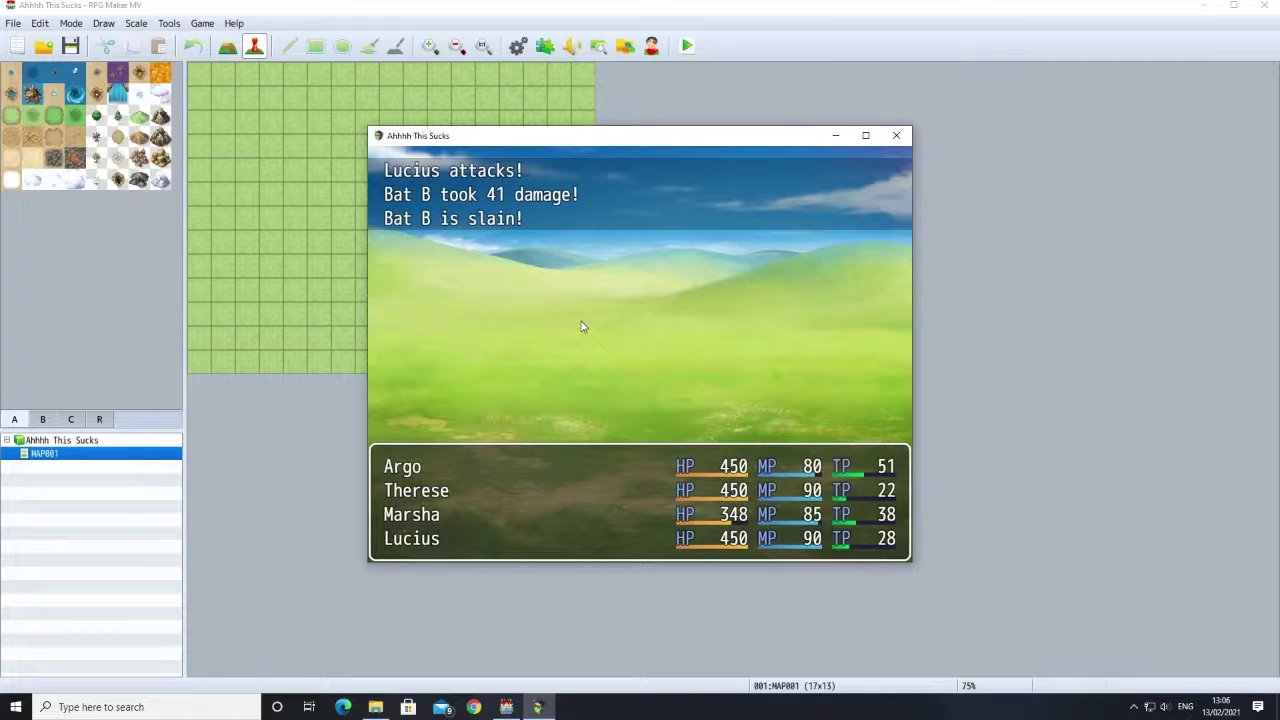
{"action": "left_click", "coordinate": [559, 488]}
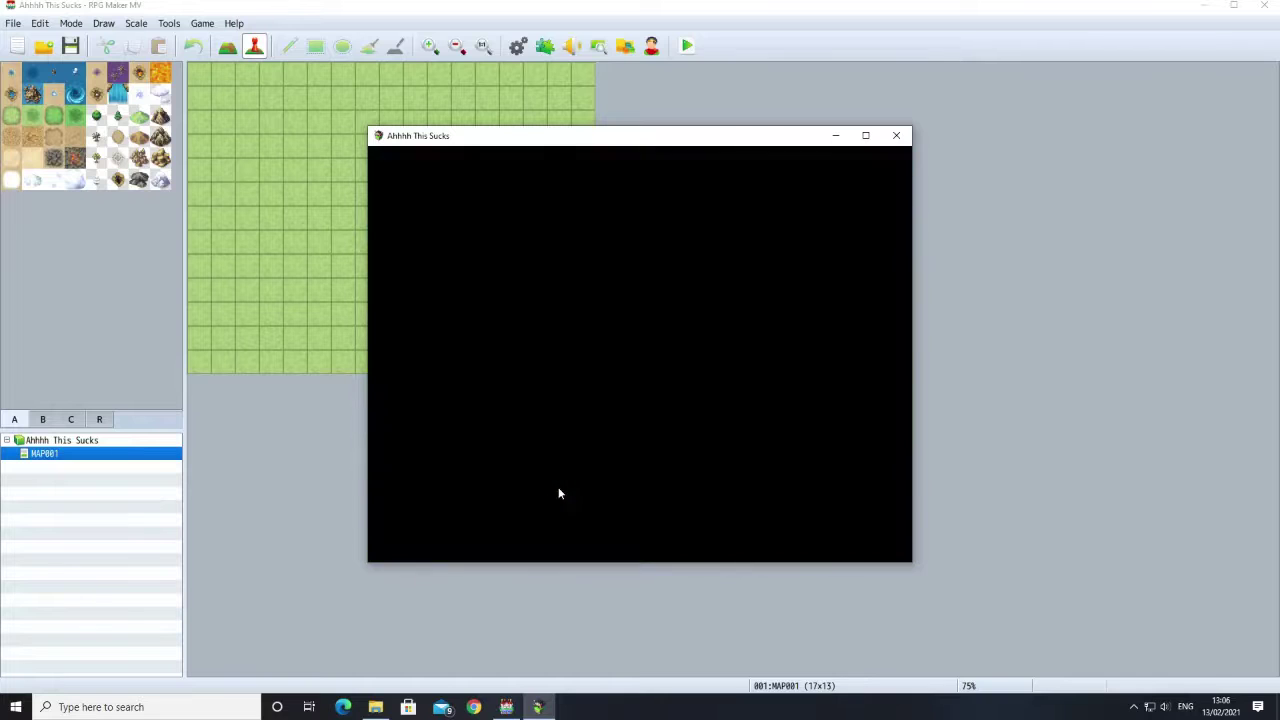
{"action": "left_click", "coordinate": [895, 135]}
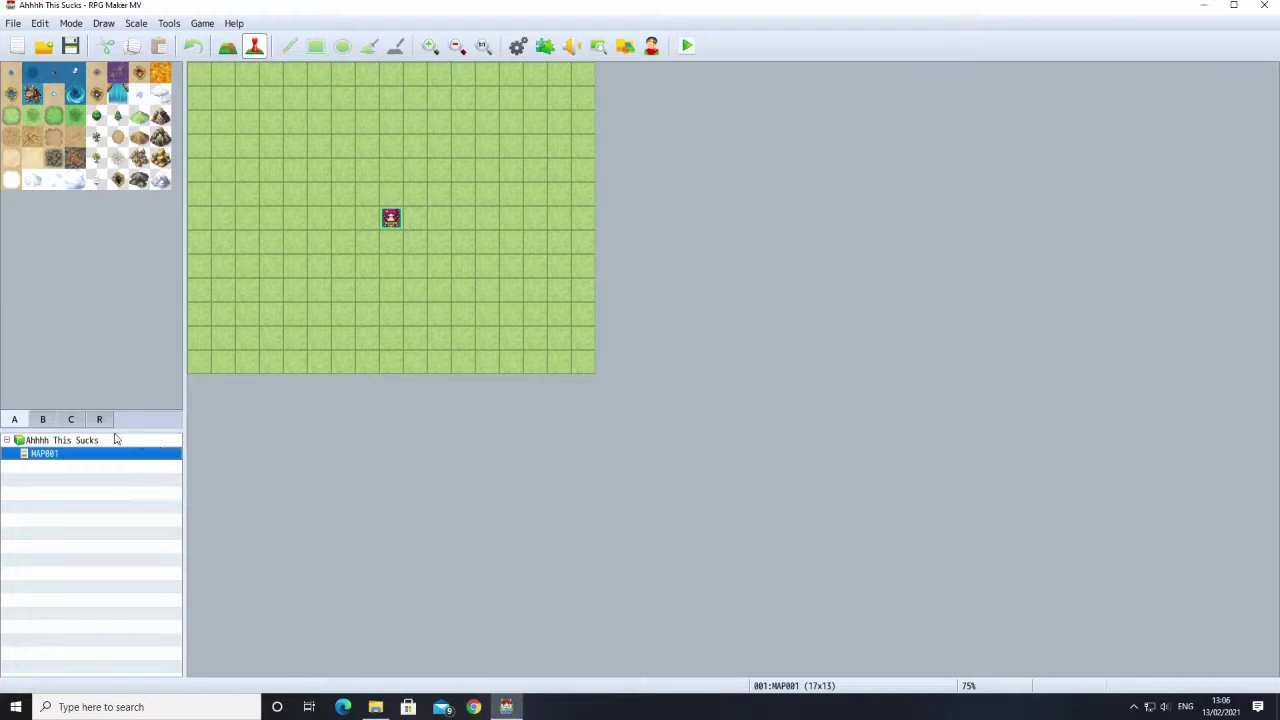
Step: Add Summon to the side-view magic skill types in the database's system settings
{"action": "left_click", "coordinate": [518, 46]}
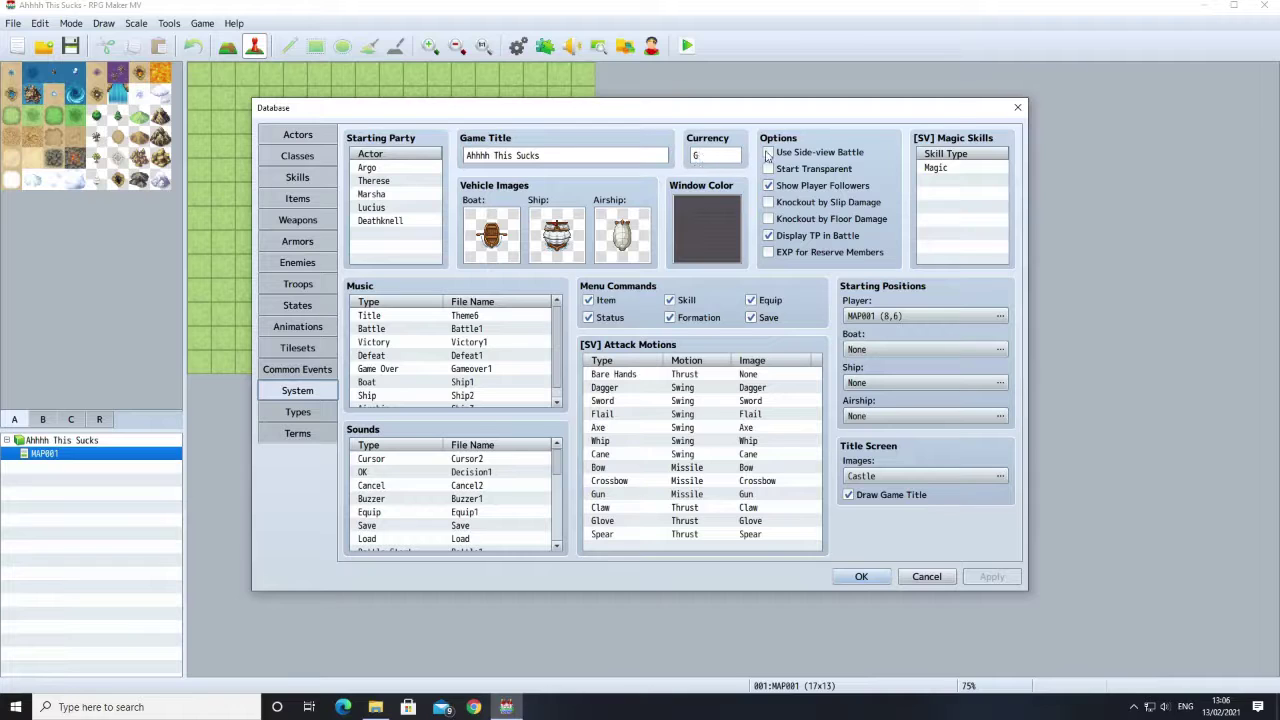
{"action": "left_click", "coordinate": [955, 181]}
{"action": "right_click", "coordinate": [955, 184]}
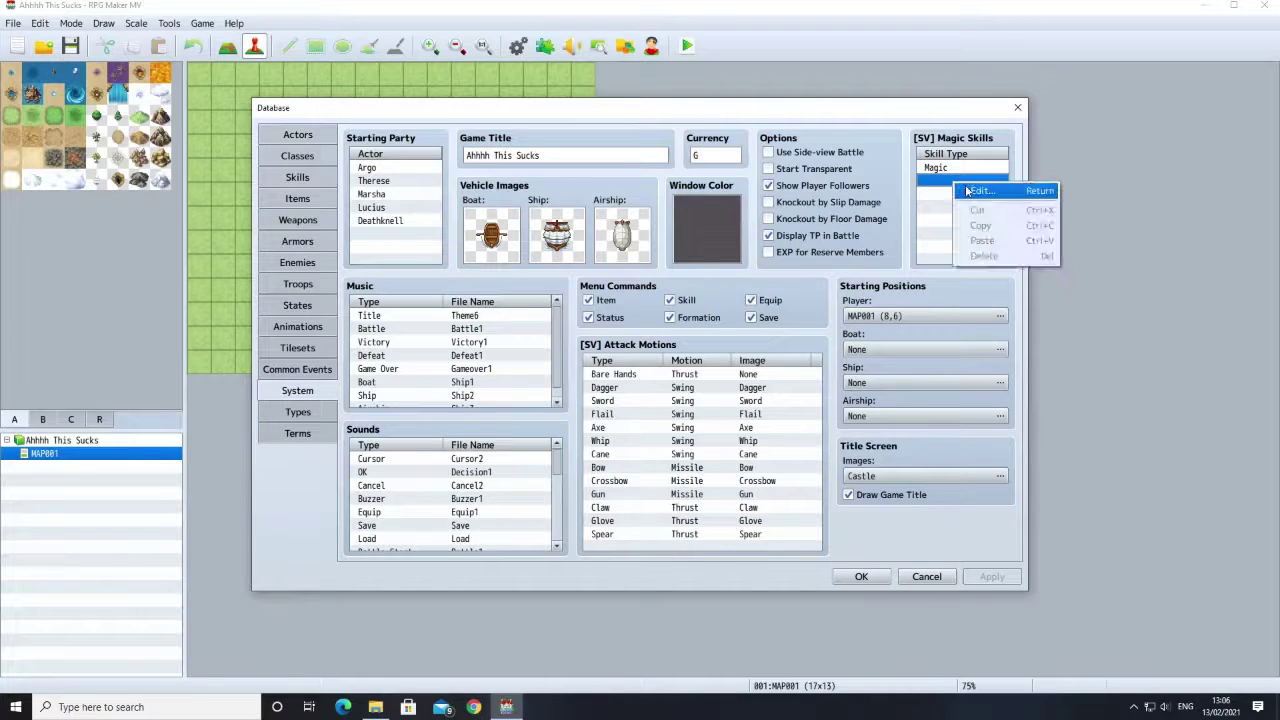
{"action": "left_click", "coordinate": [966, 190]}
{"action": "left_click", "coordinate": [965, 193]}
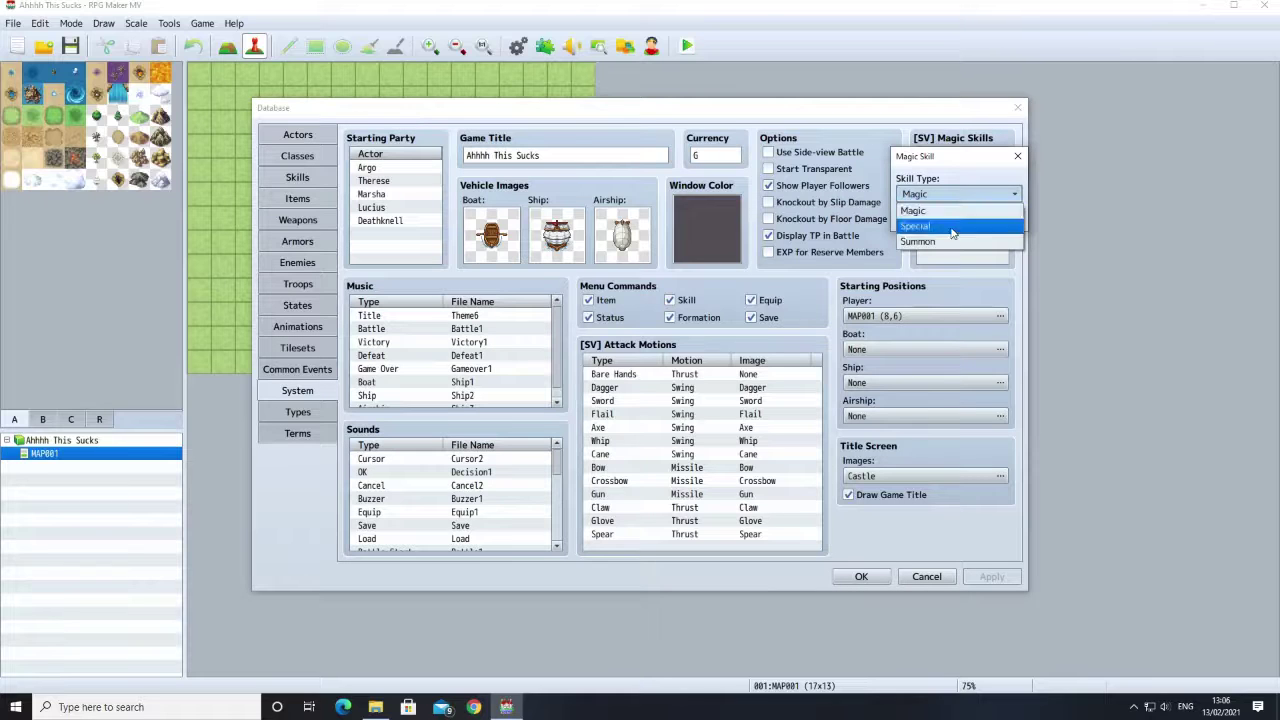
{"action": "left_click", "coordinate": [950, 235]}
{"action": "left_click", "coordinate": [938, 219]}
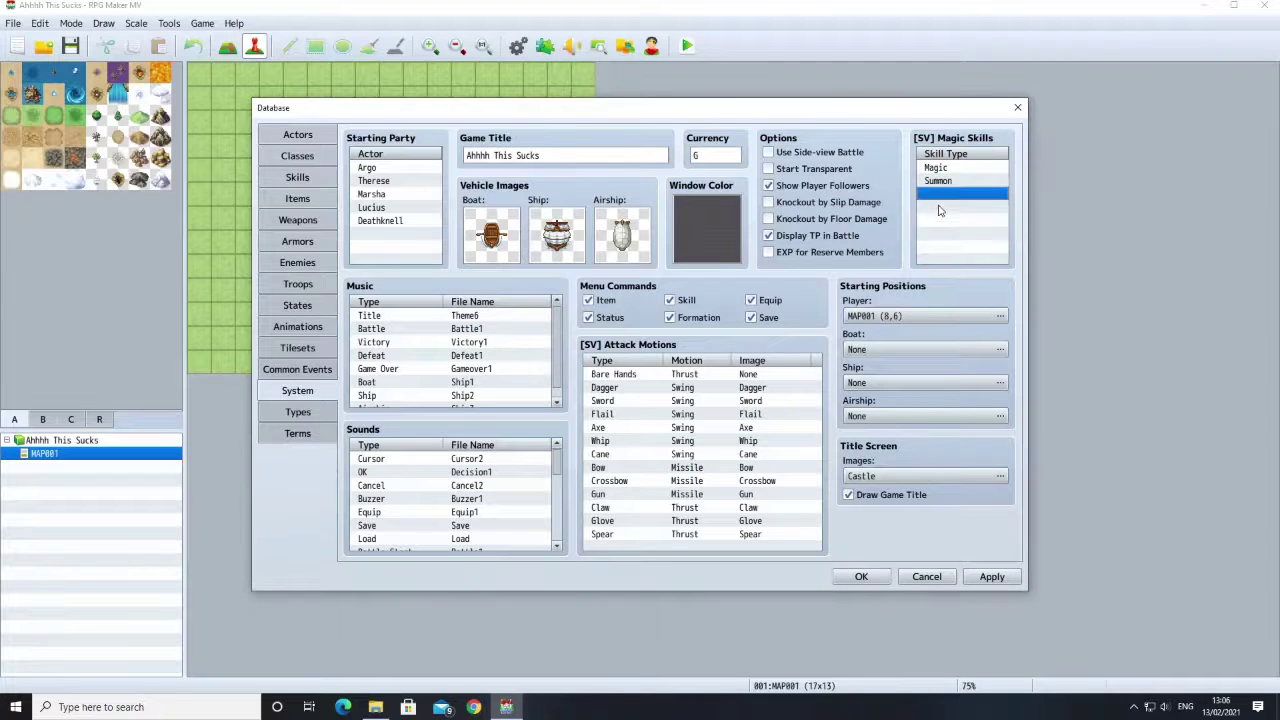
Step: Add Special to the side-view magic skill types in the system settings and apply the change
{"action": "right_click", "coordinate": [930, 201]}
{"action": "left_click", "coordinate": [942, 208]}
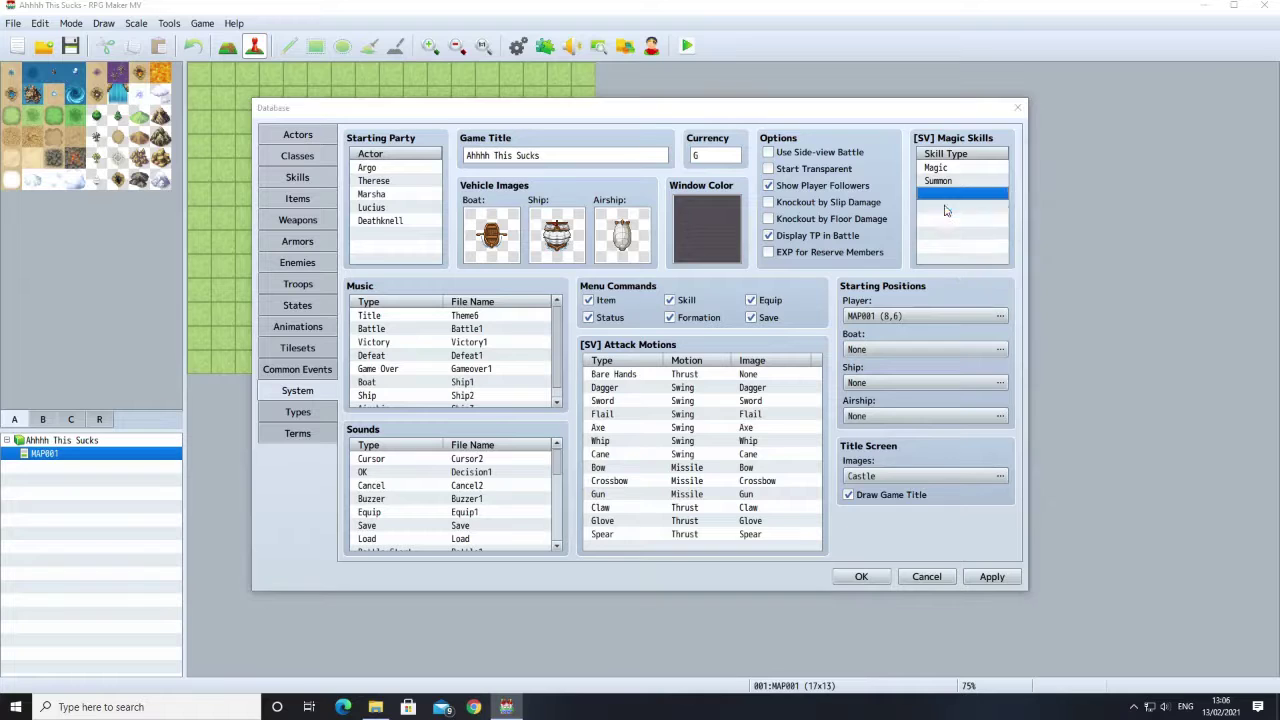
{"action": "left_click", "coordinate": [918, 196]}
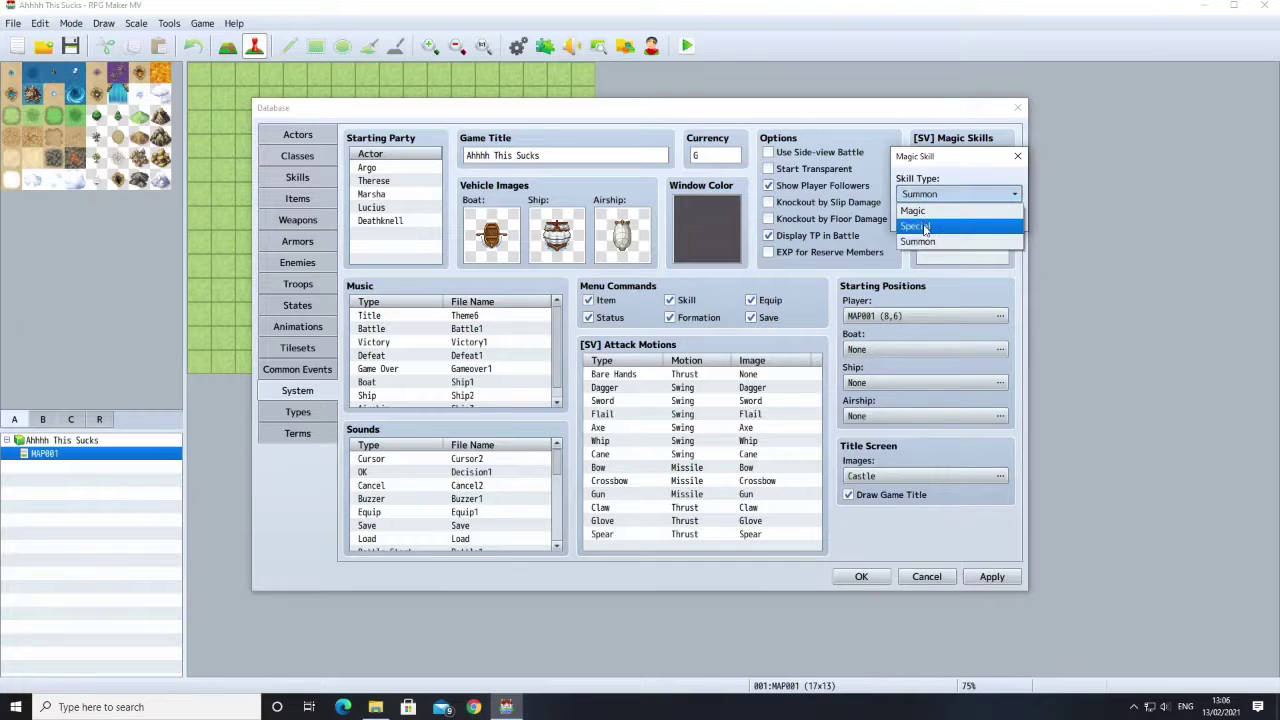
{"action": "left_click", "coordinate": [924, 222]}
{"action": "left_click", "coordinate": [926, 218]}
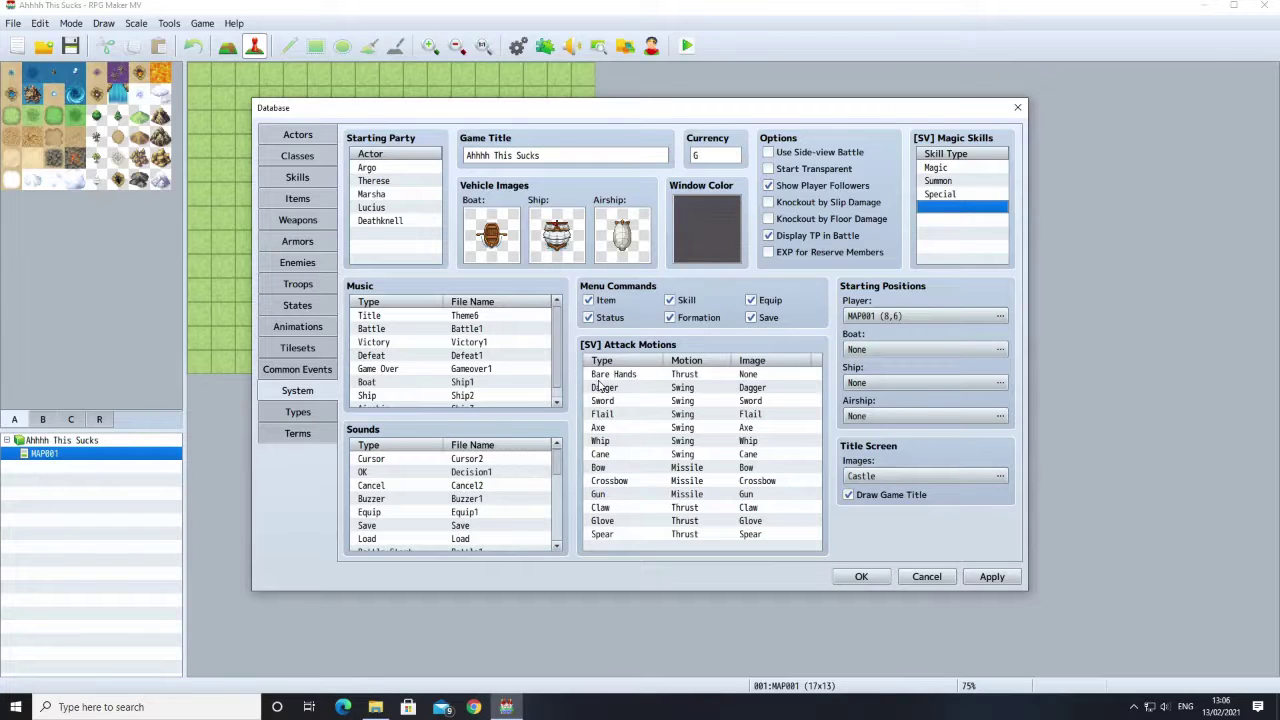
{"action": "scroll", "coordinate": [395, 482], "scroll_direction": "down", "scroll_amount": 1}
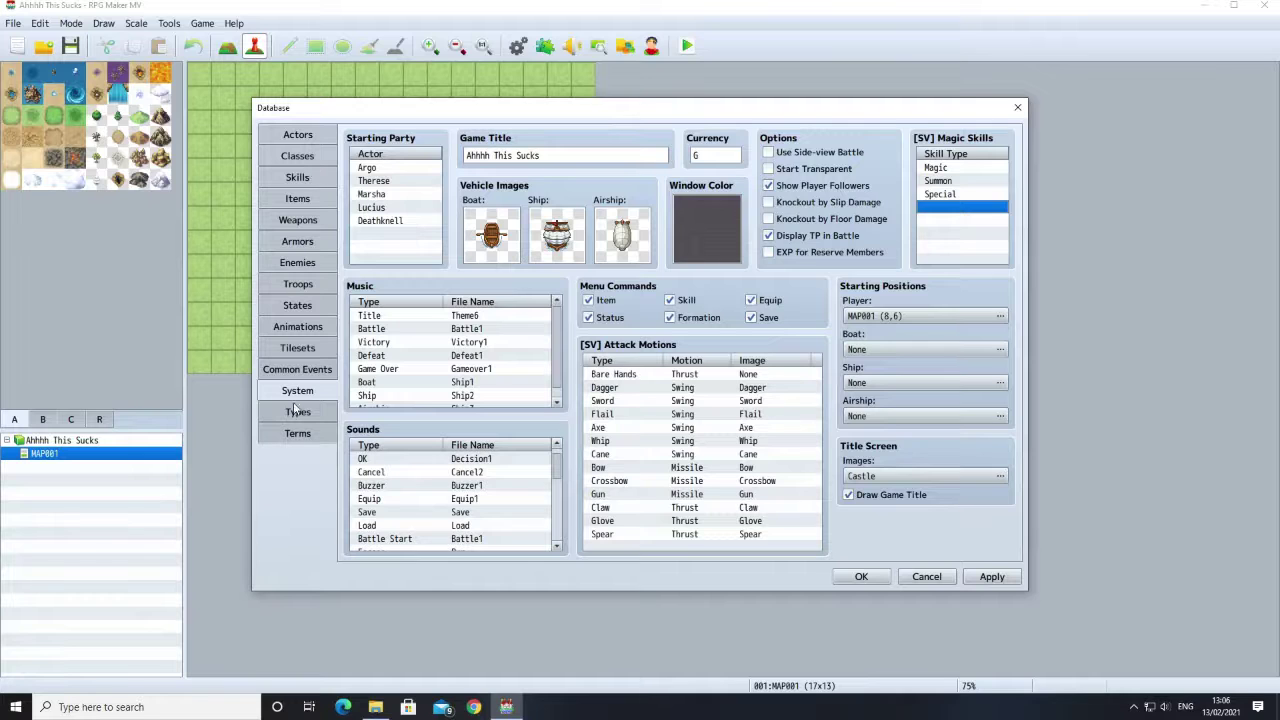
{"action": "left_click", "coordinate": [968, 575]}
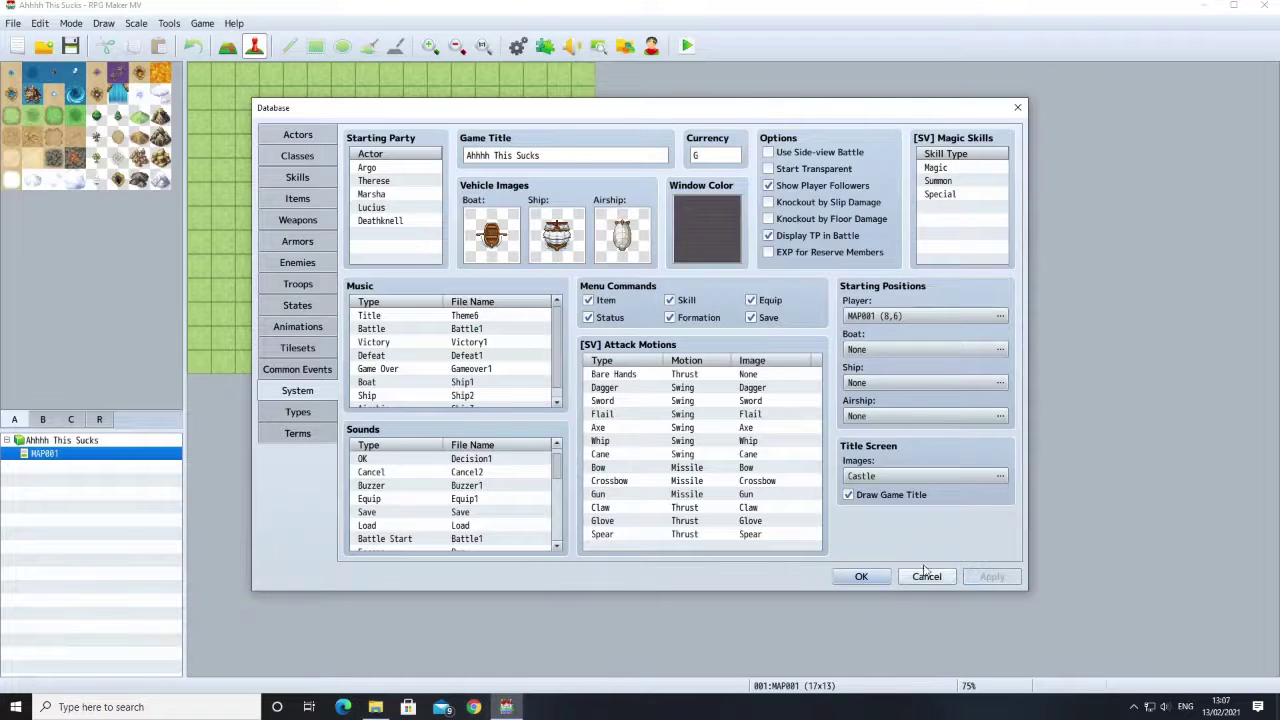
Step: Look through the database's common events and types, then read the battle messages among the terms
{"action": "left_click", "coordinate": [292, 371]}
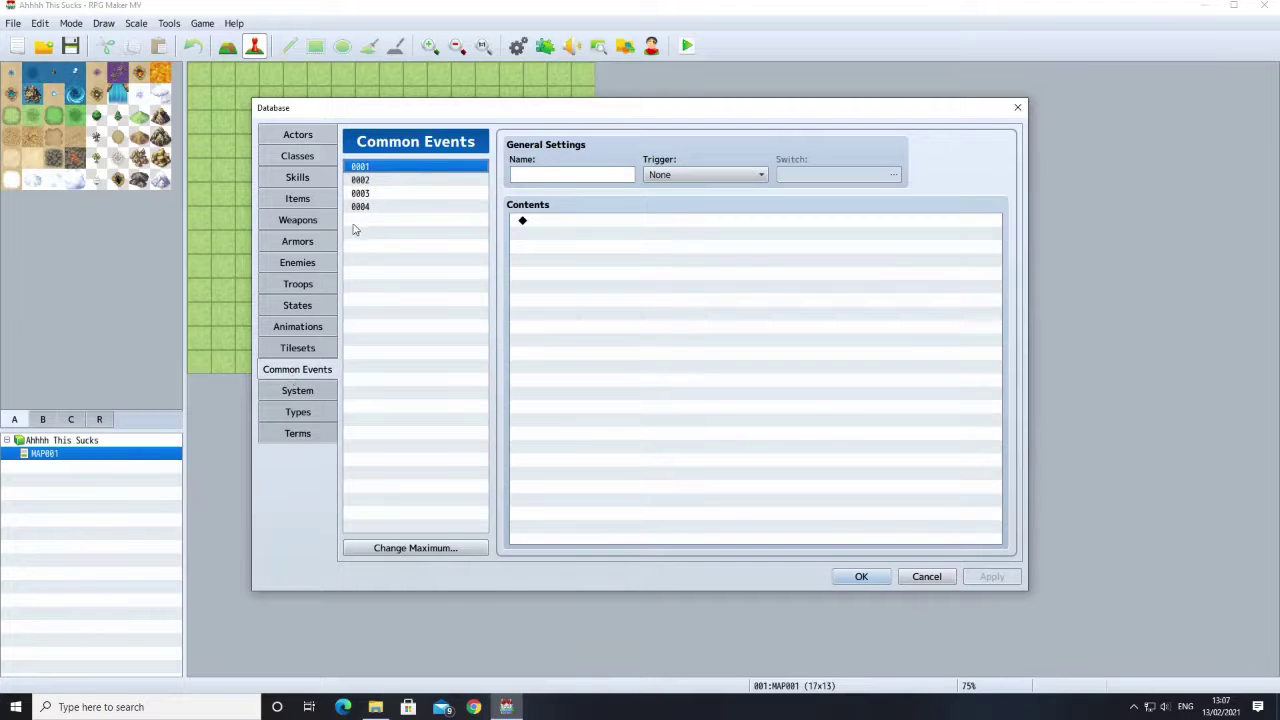
{"action": "left_click", "coordinate": [305, 391]}
{"action": "left_click", "coordinate": [300, 412]}
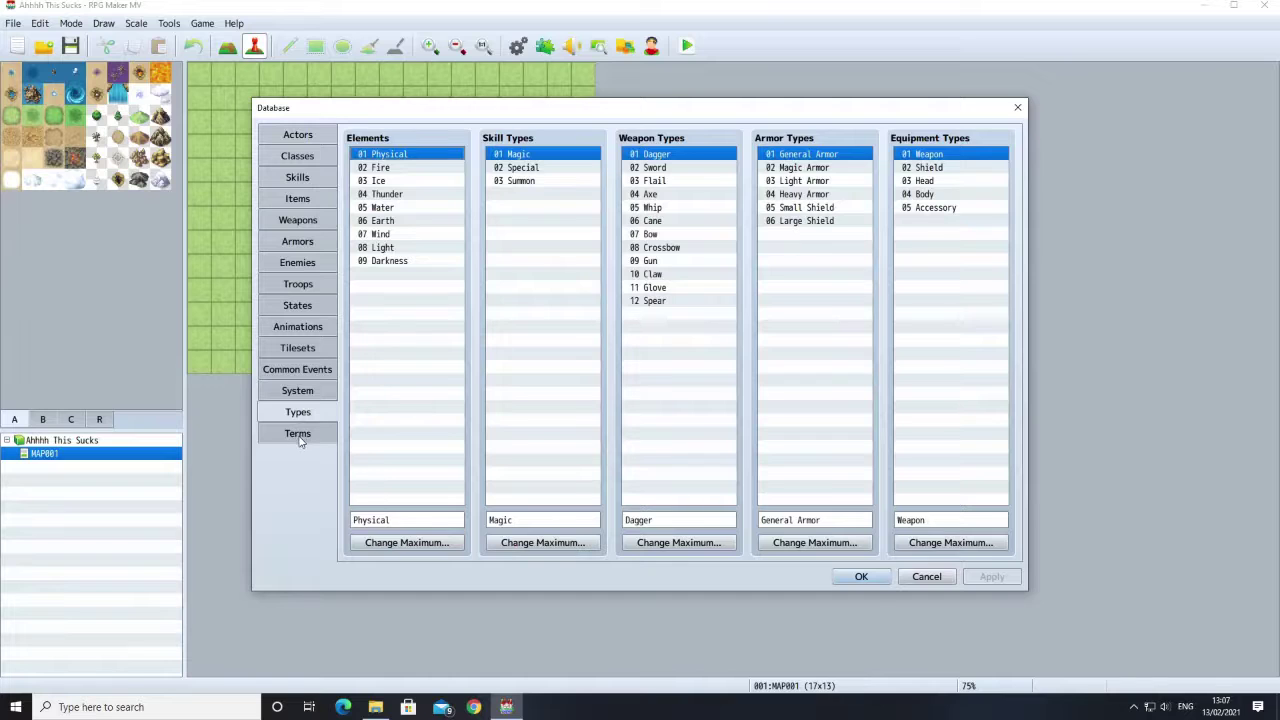
{"action": "left_click", "coordinate": [298, 436]}
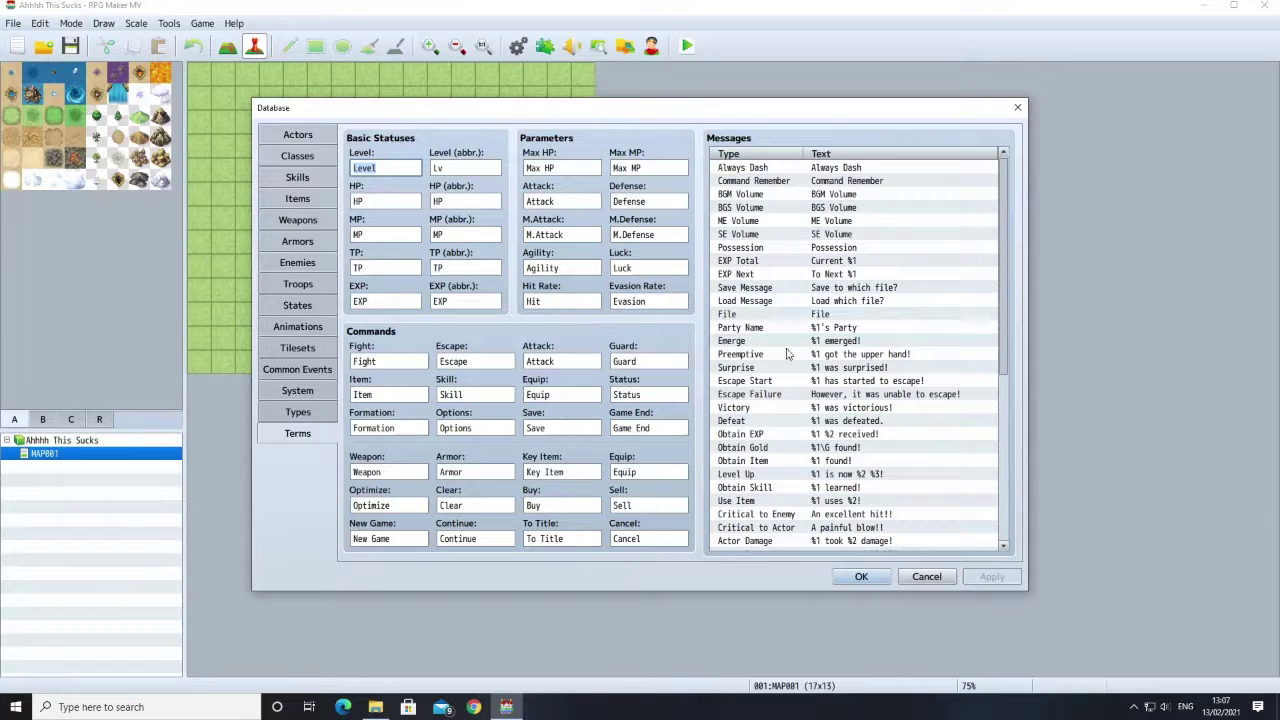
{"action": "scroll", "coordinate": [787, 354], "scroll_direction": "down", "scroll_amount": 6}
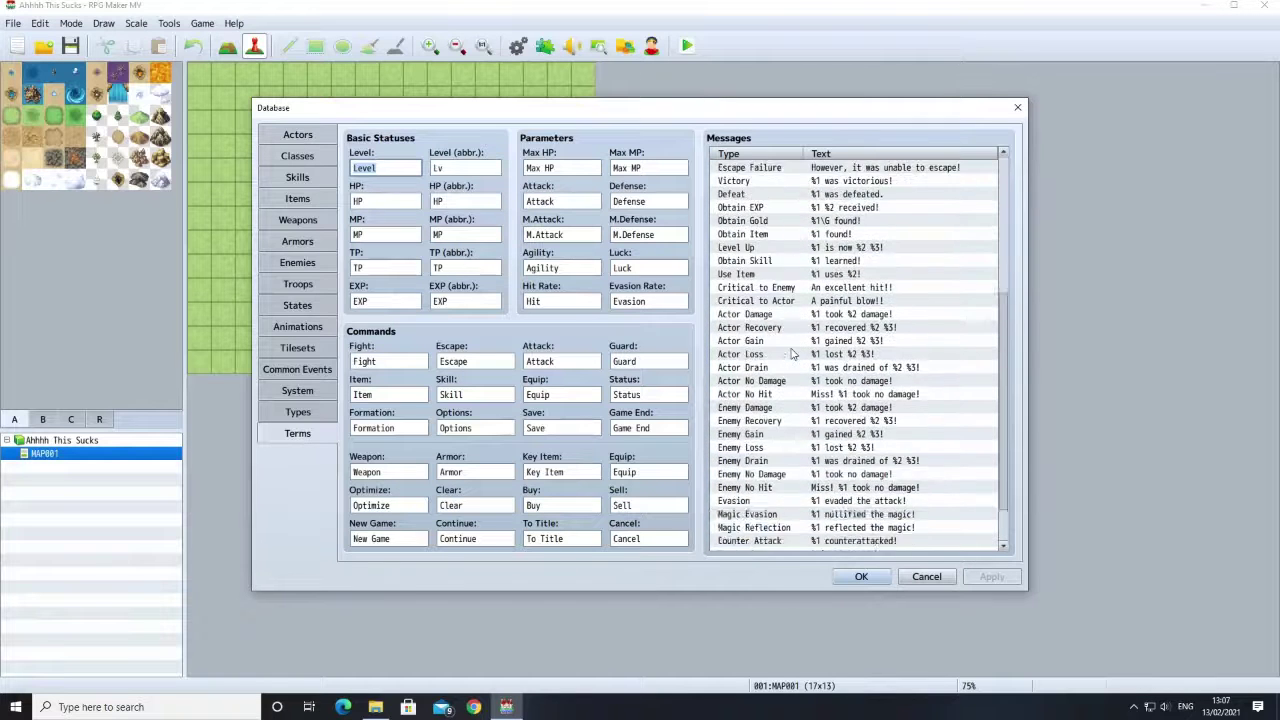
{"action": "scroll", "coordinate": [792, 354], "scroll_direction": "down", "scroll_amount": 2}
{"action": "scroll", "coordinate": [792, 354], "scroll_direction": "up", "scroll_amount": 4}
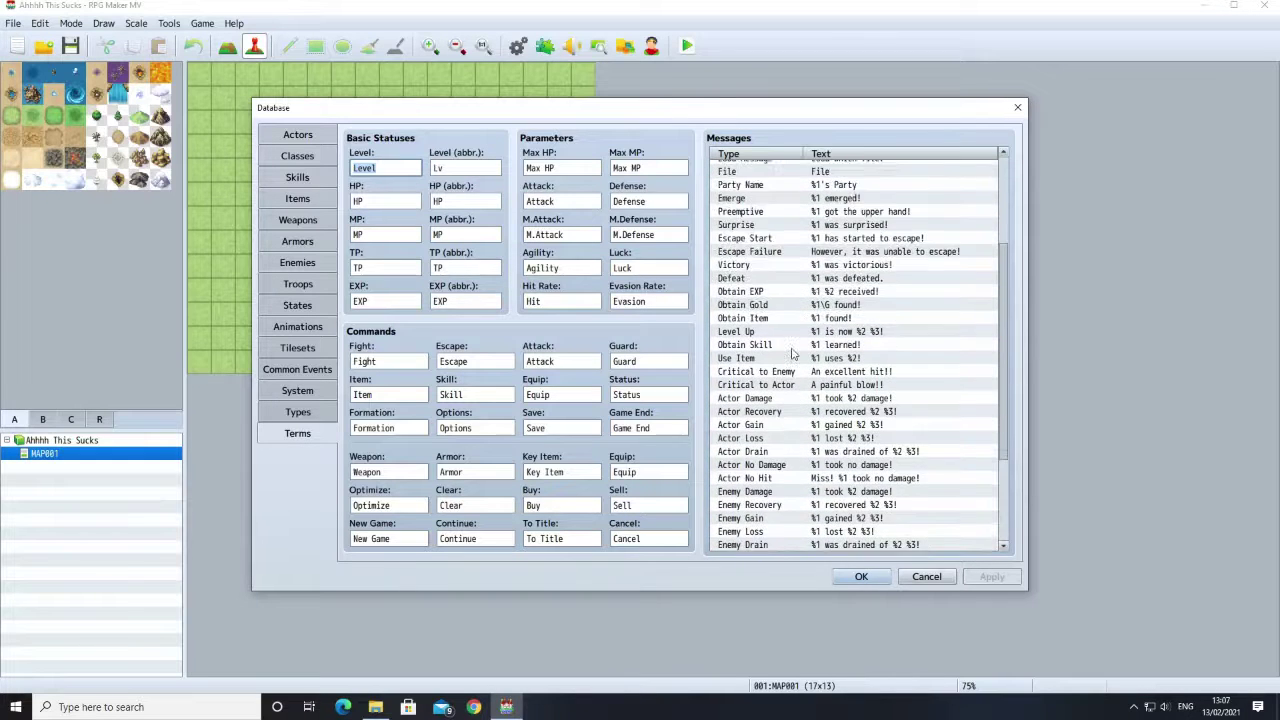
{"action": "scroll", "coordinate": [792, 354], "scroll_direction": "up", "scroll_amount": 4}
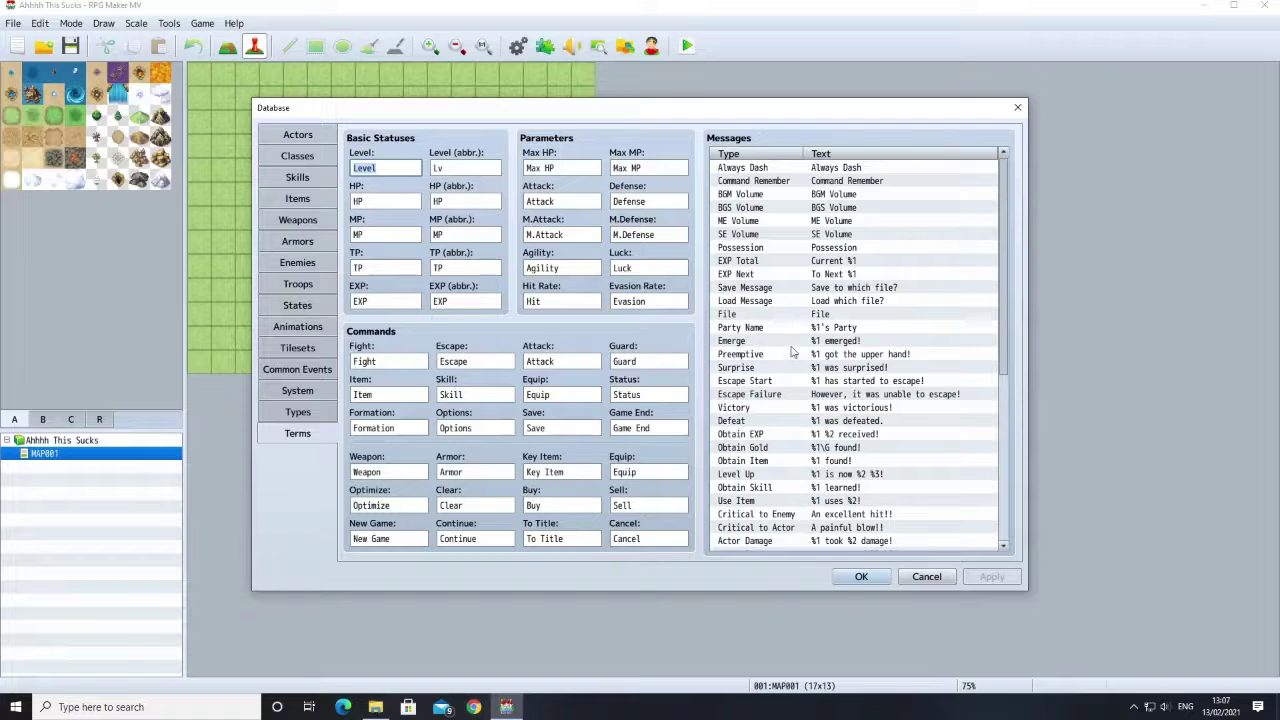
Step: Review the database's tilesets, animations, states, troops, enemies, armors, weapons, items and skills
{"action": "left_click", "coordinate": [294, 348]}
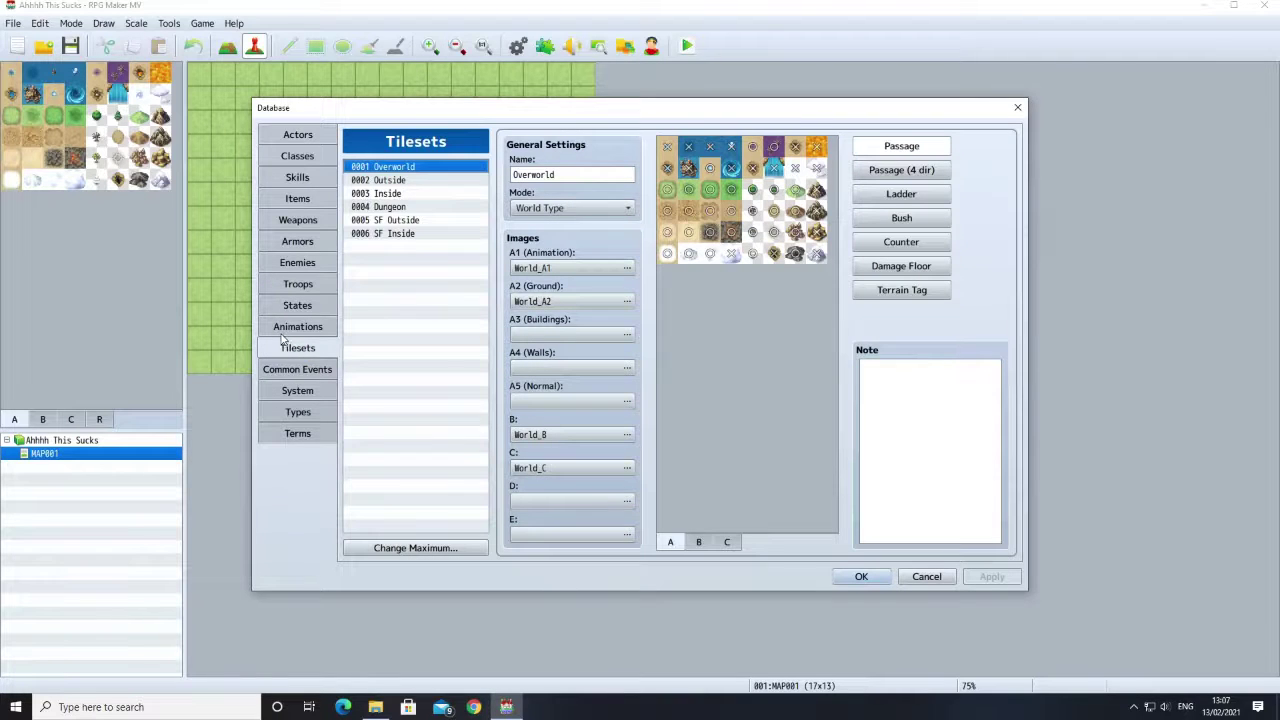
{"action": "left_click", "coordinate": [288, 327]}
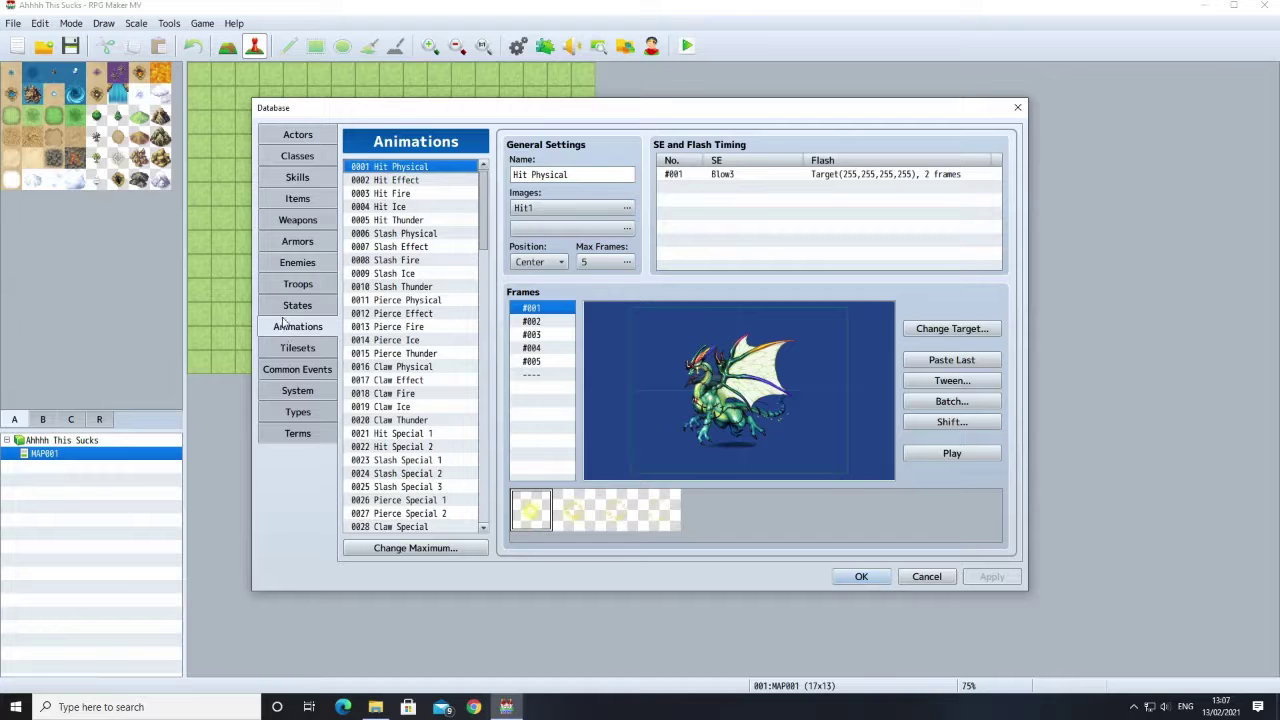
{"action": "left_click", "coordinate": [280, 307]}
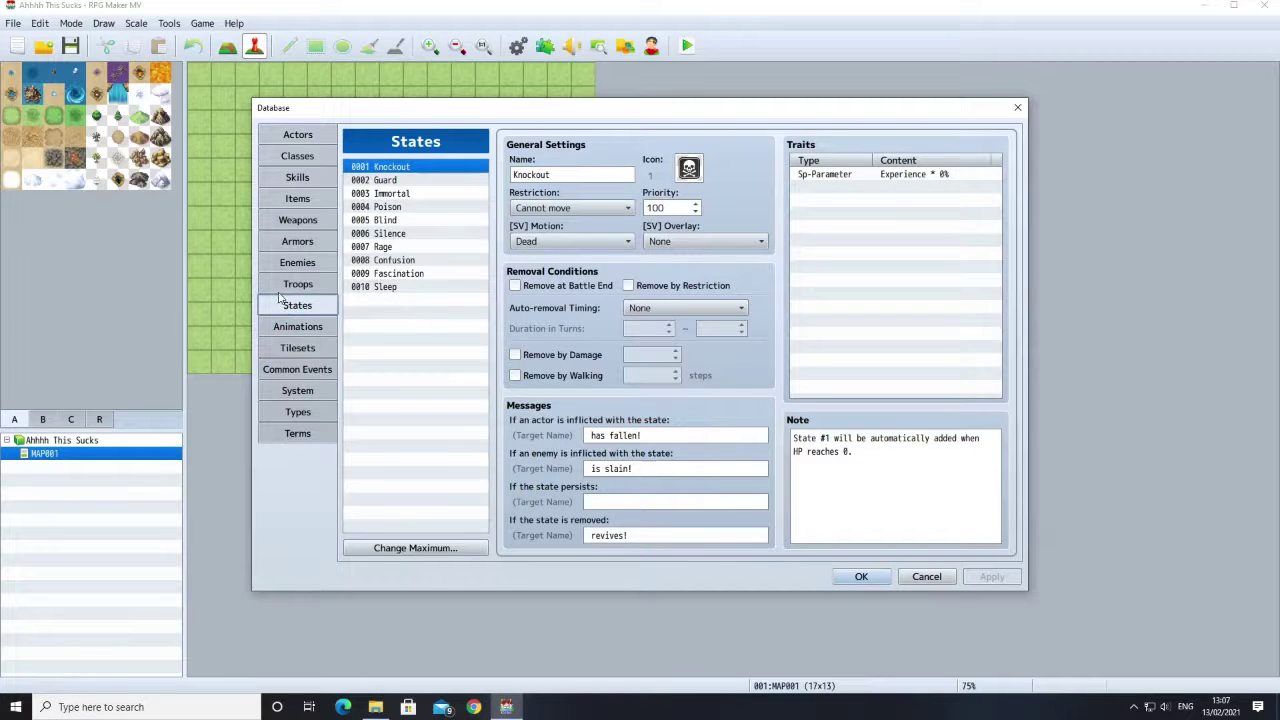
{"action": "left_click", "coordinate": [283, 286]}
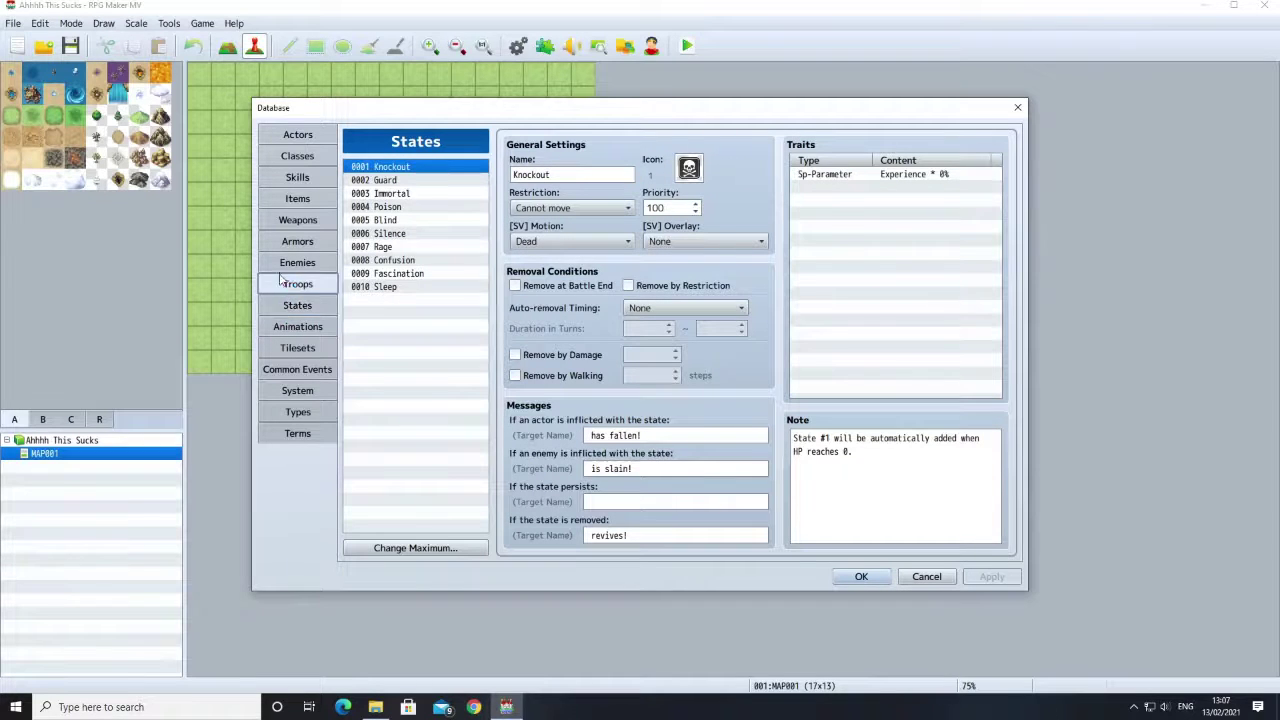
{"action": "left_click", "coordinate": [283, 265]}
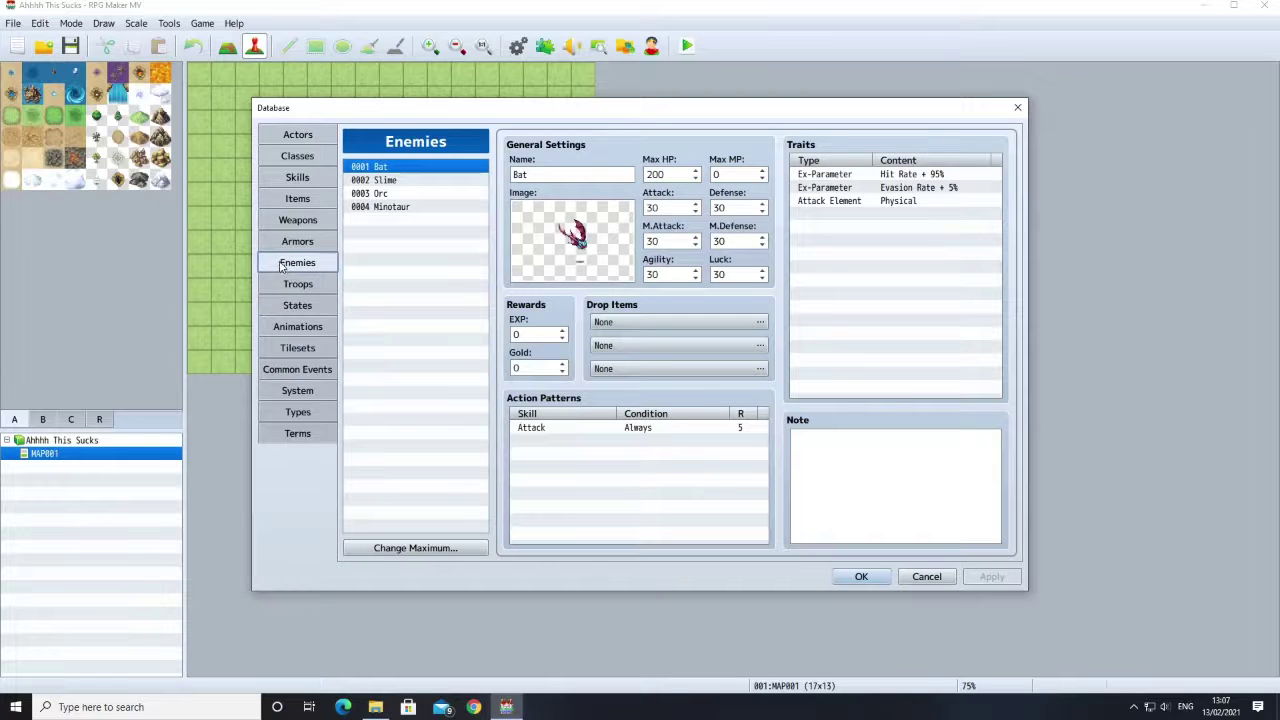
{"action": "left_click", "coordinate": [286, 245]}
{"action": "left_click", "coordinate": [284, 222]}
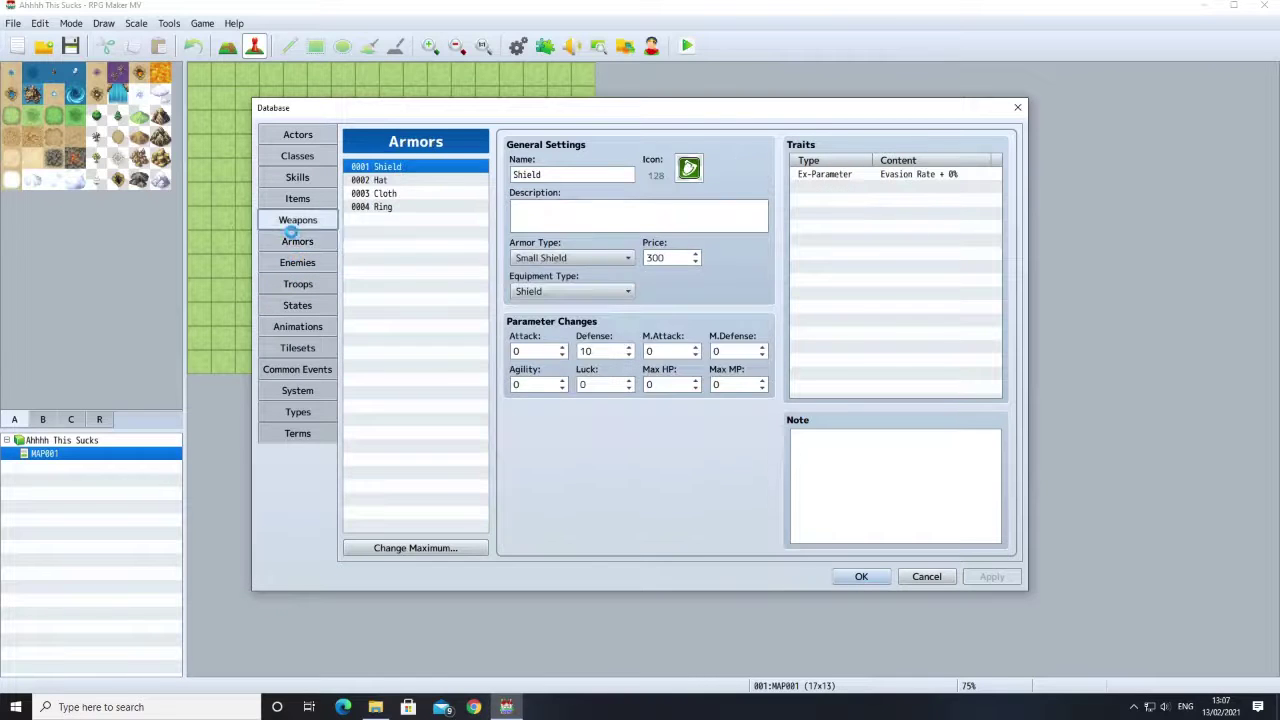
{"action": "left_click", "coordinate": [290, 200]}
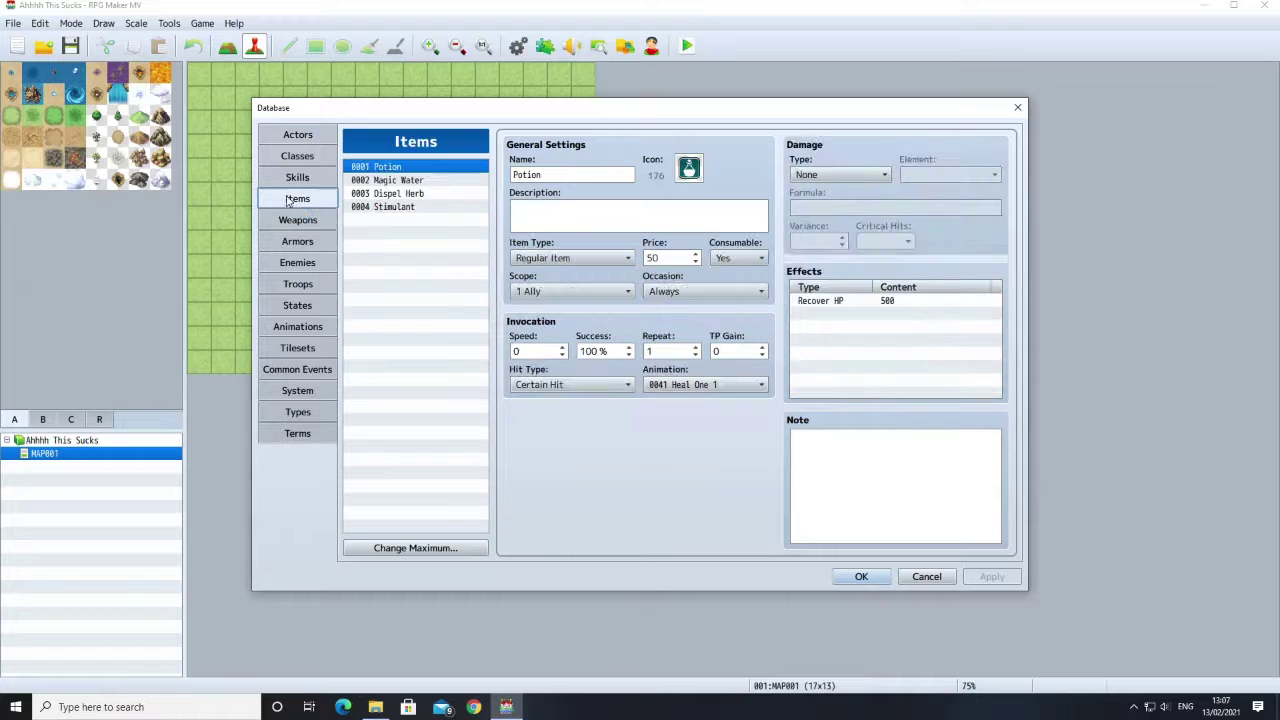
{"action": "left_click", "coordinate": [286, 179]}
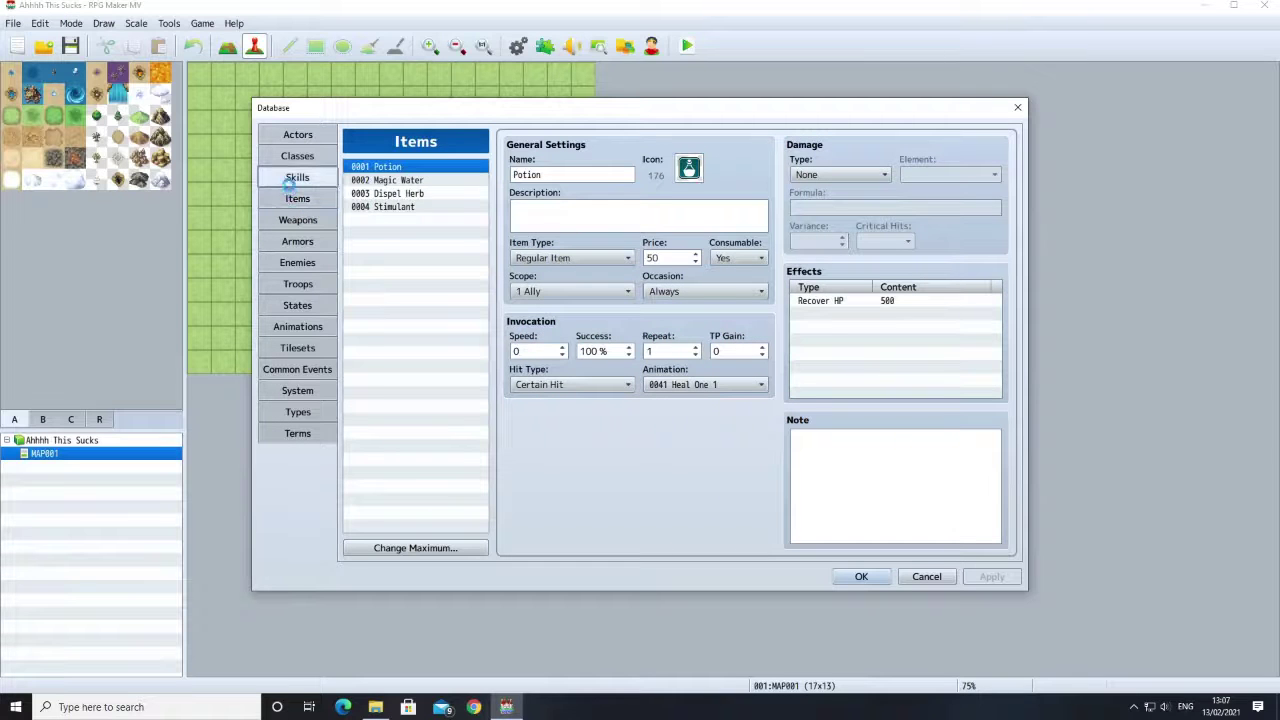
Step: Compare Deathknell's actor settings and Summoner class with Lucius's actor settings and Priest class
{"action": "left_click", "coordinate": [282, 140]}
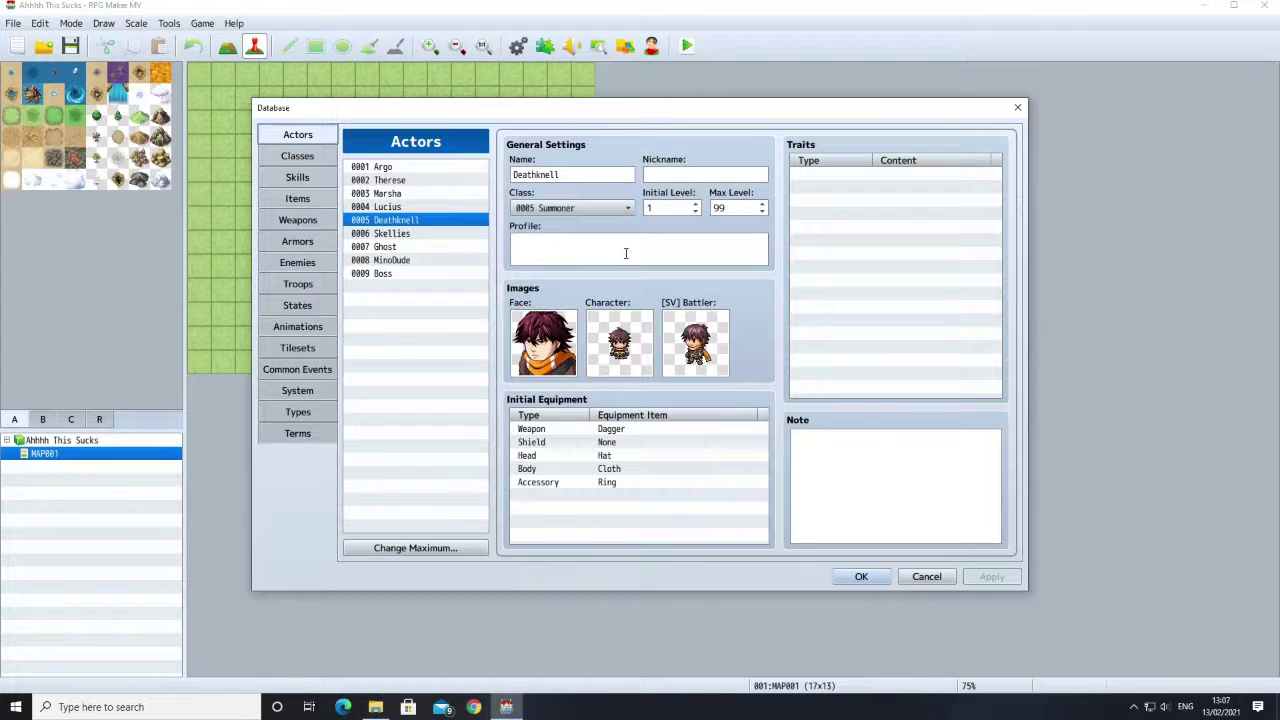
{"action": "right_click", "coordinate": [397, 221]}
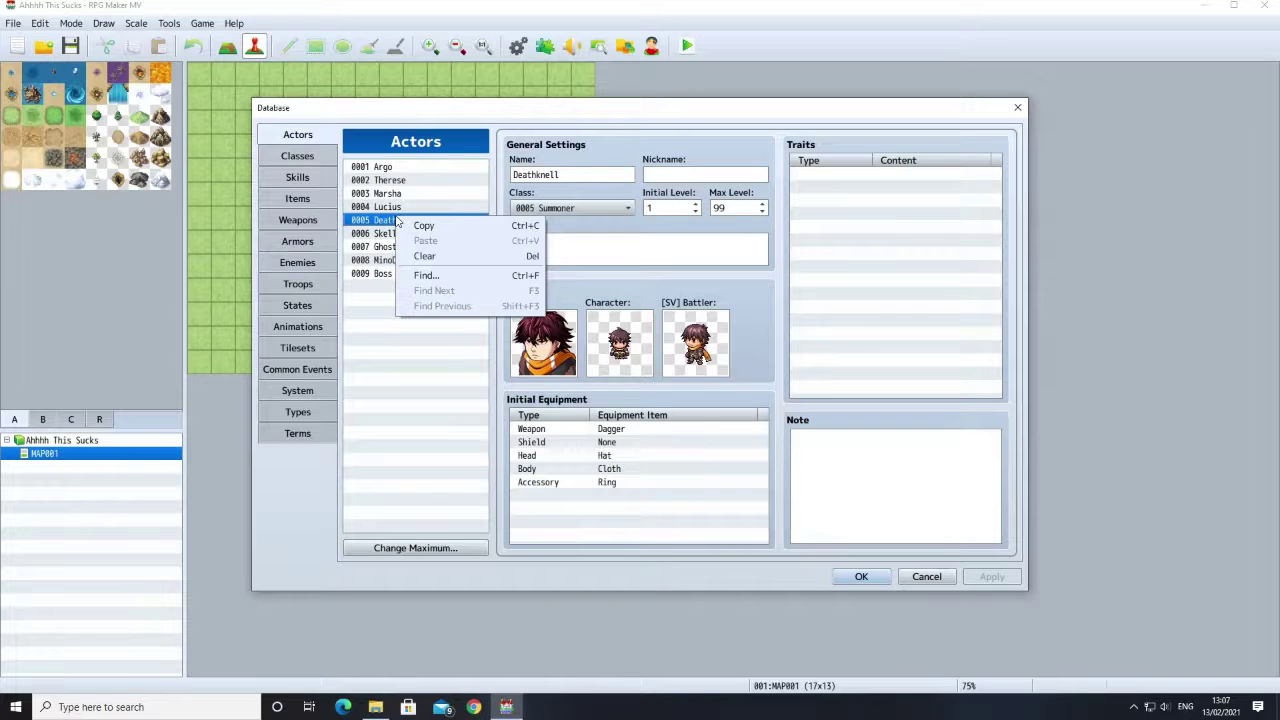
{"action": "left_click", "coordinate": [296, 160]}
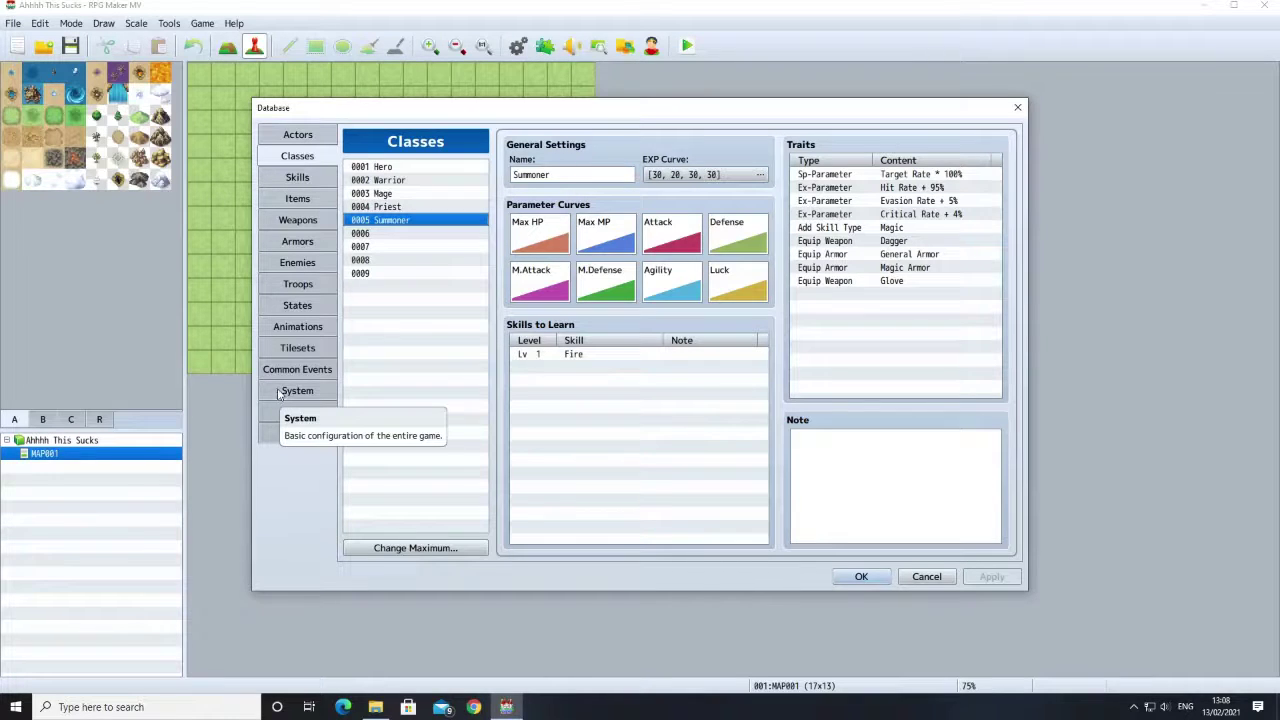
{"action": "left_click", "coordinate": [368, 209]}
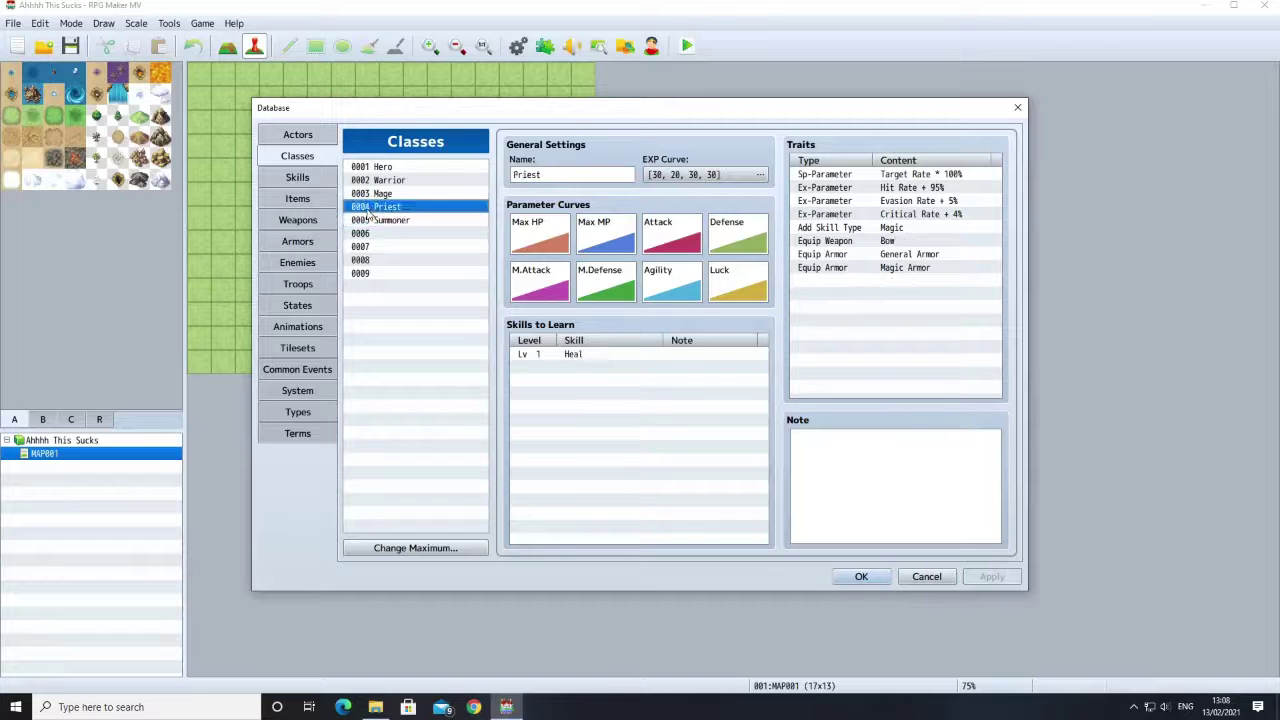
{"action": "left_click", "coordinate": [298, 137]}
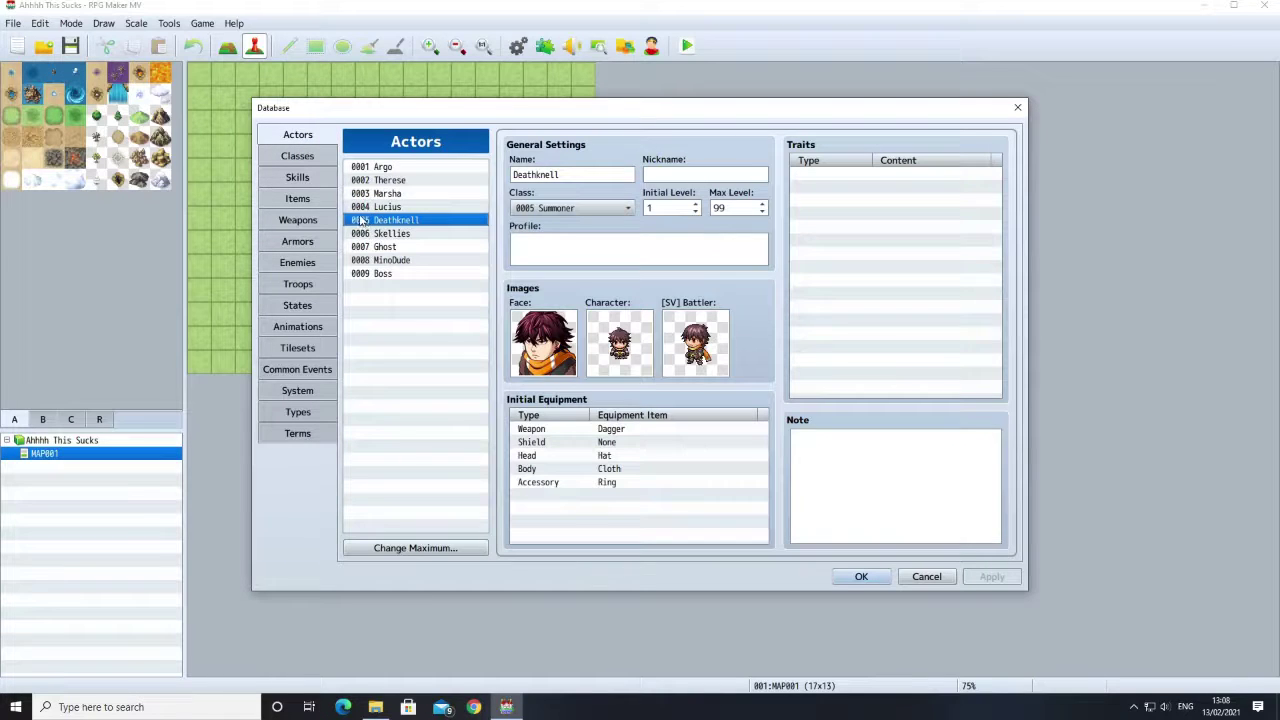
{"action": "left_click", "coordinate": [362, 207]}
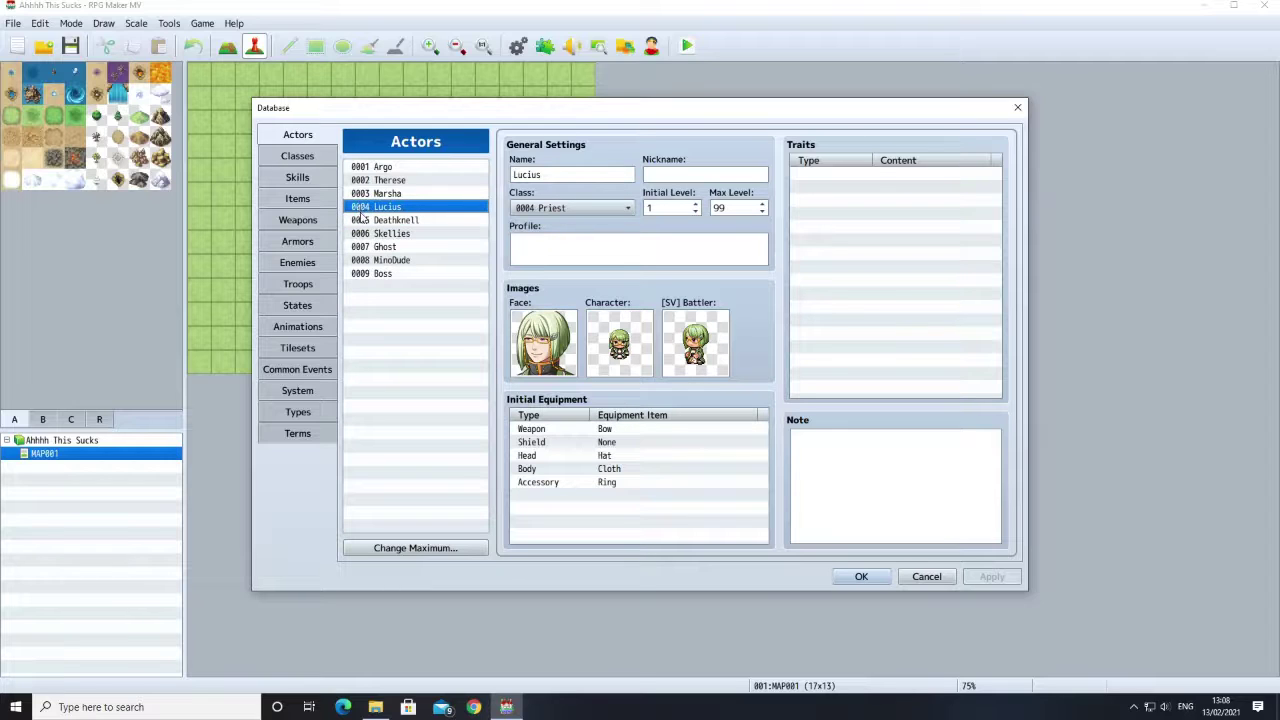
{"action": "left_click", "coordinate": [363, 221]}
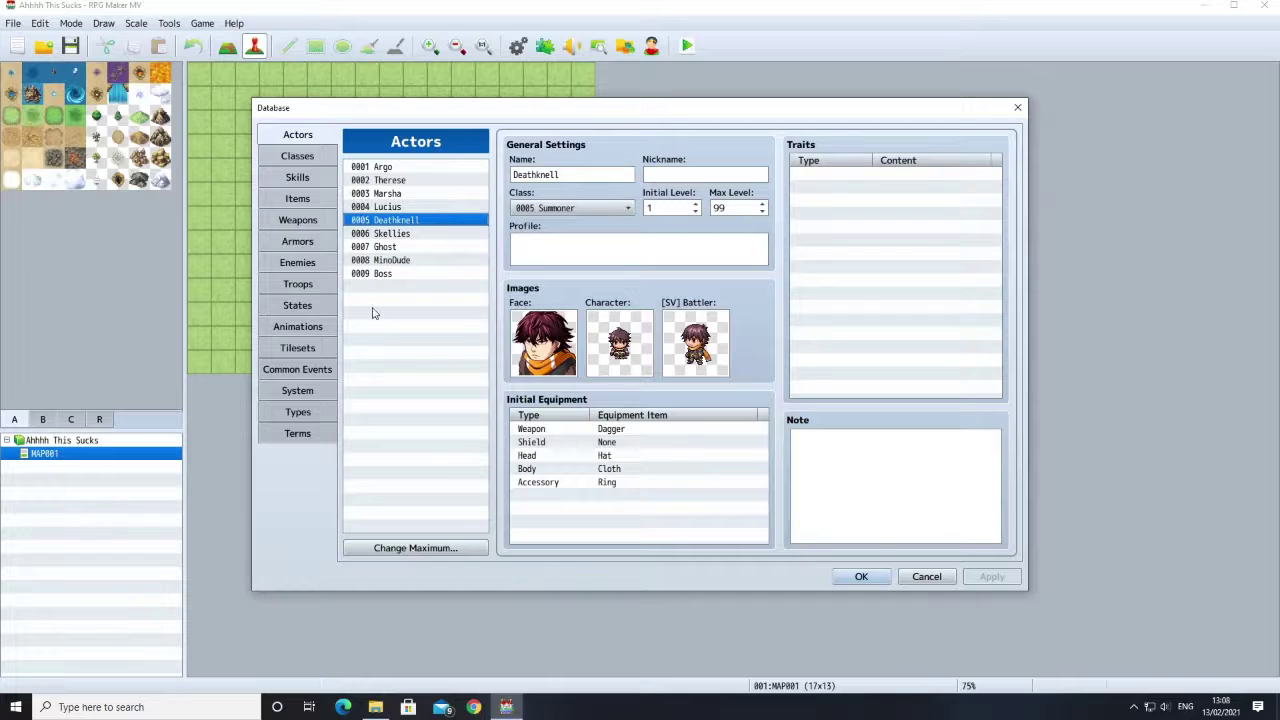
Step: Move Deathknell to third place in the starting party, ahead of Marsha, and apply the change
{"action": "left_click", "coordinate": [299, 392]}
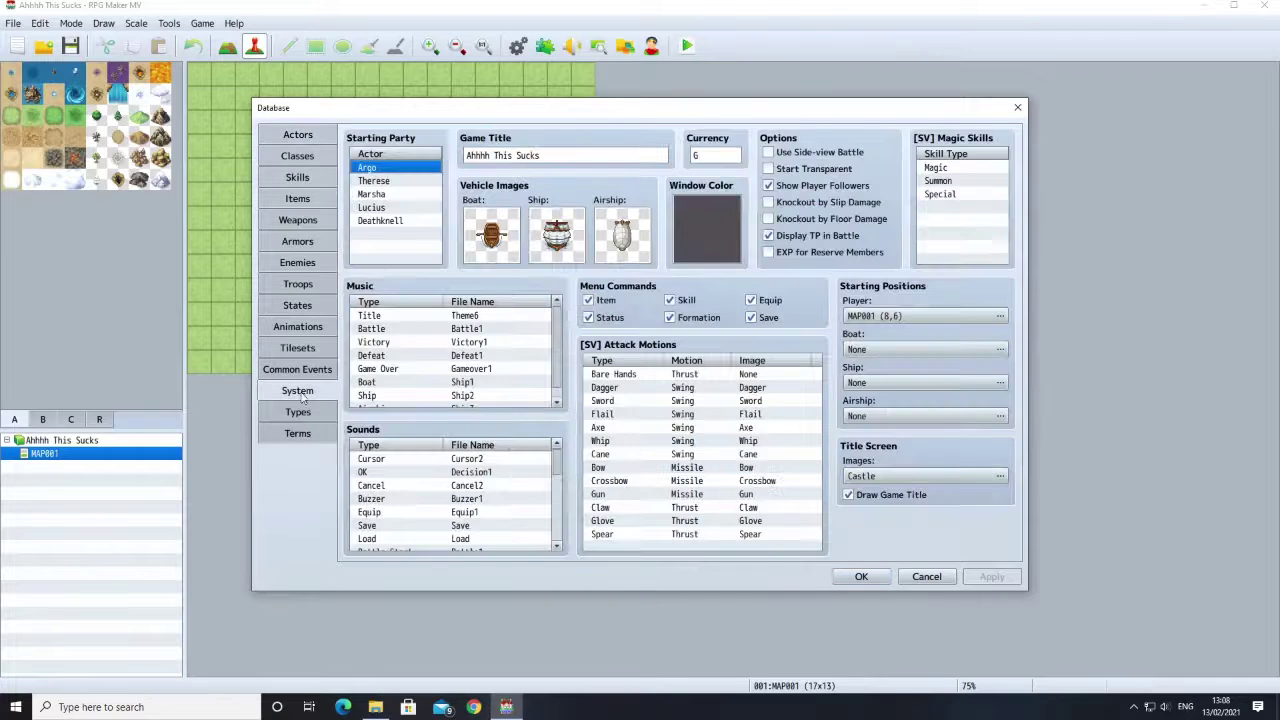
{"action": "left_click_drag", "start_coordinate": [386, 223], "coordinate": [383, 195]}
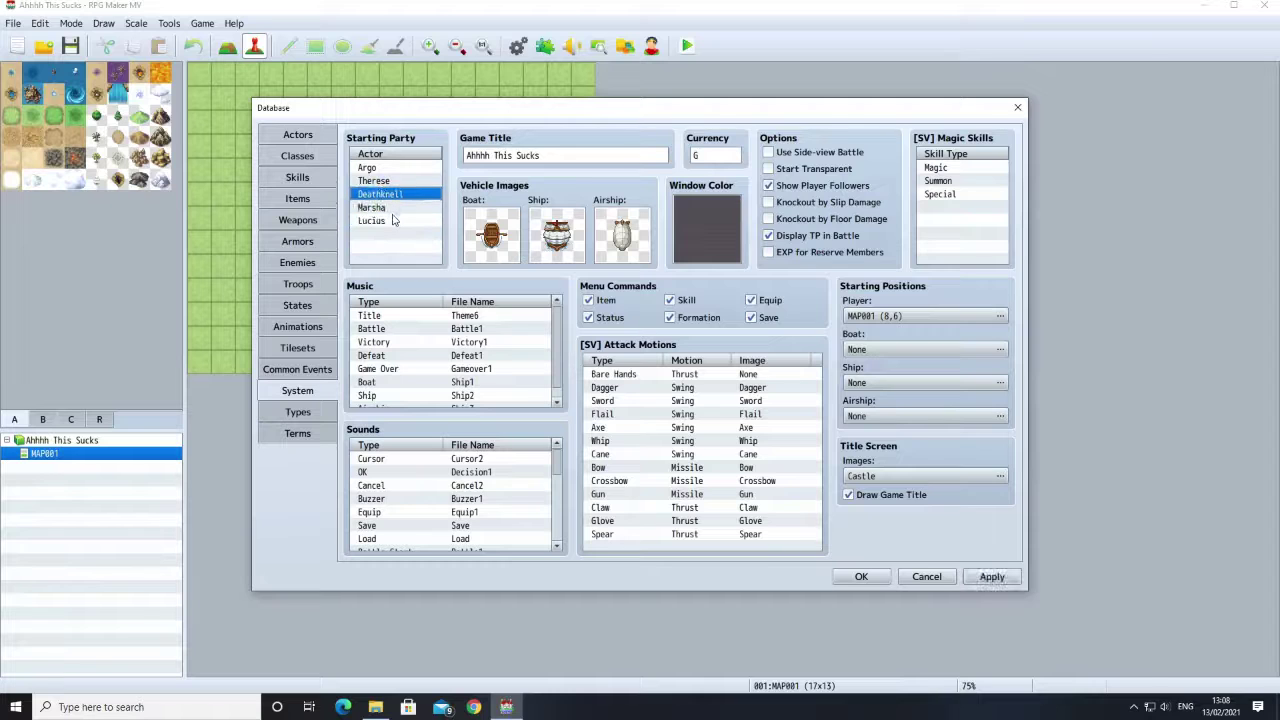
{"action": "left_click", "coordinate": [991, 577]}
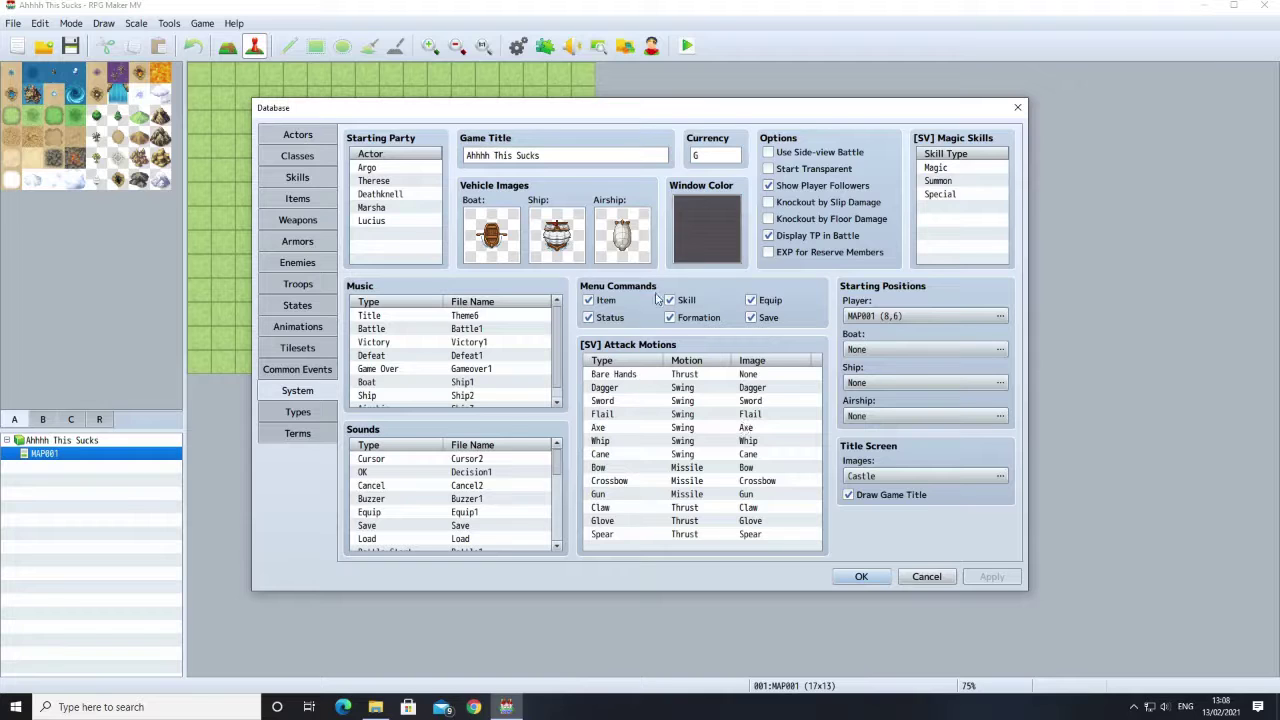
Step: Remove Therese from the starting party, apply the change, and return to Deathknell's actor settings
{"action": "mouse_move", "coordinate": [651, 296]}
{"action": "mouse_move", "coordinate": [767, 259]}
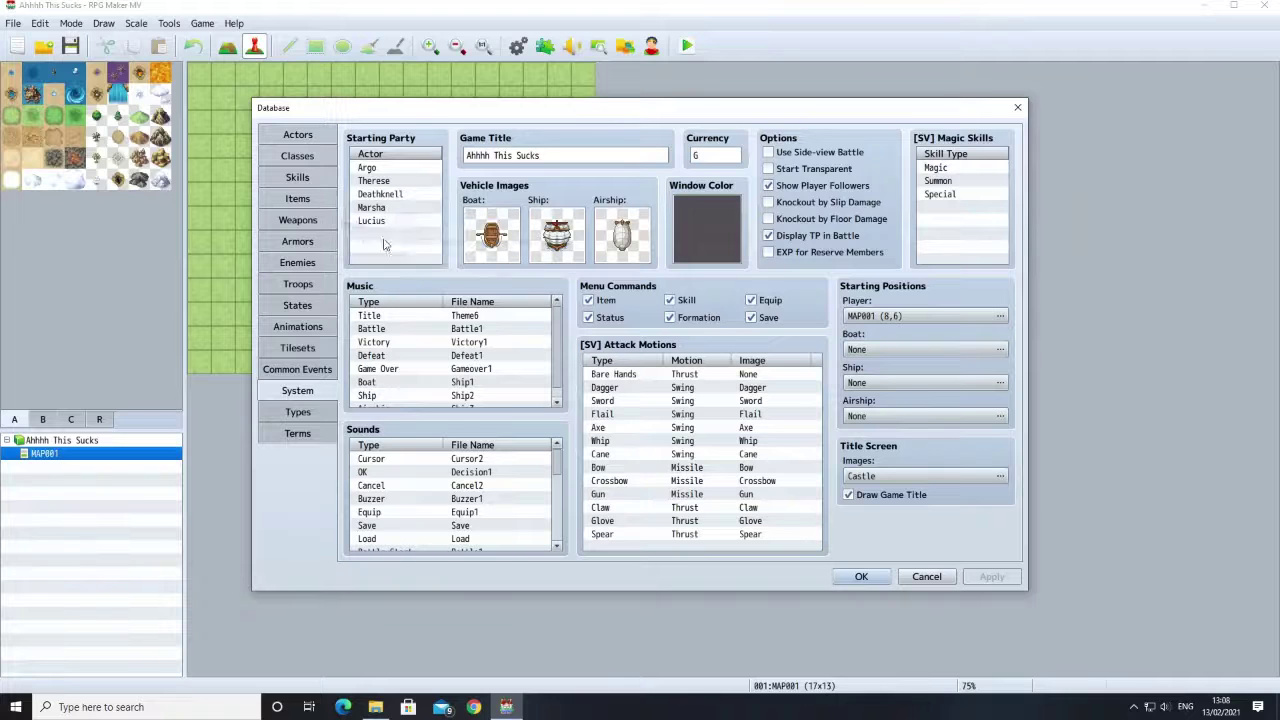
{"action": "scroll", "coordinate": [553, 365], "scroll_direction": "down", "scroll_amount": 1}
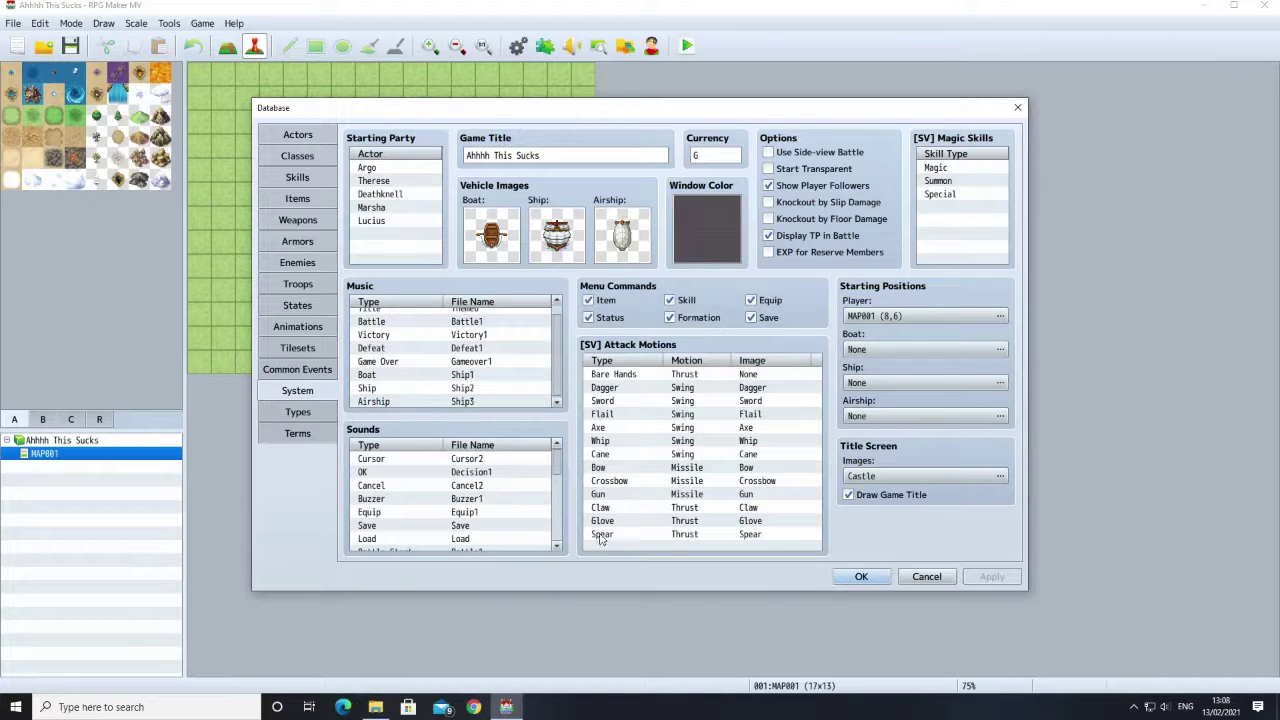
{"action": "left_click", "coordinate": [370, 182]}
{"action": "right_click", "coordinate": [370, 183]}
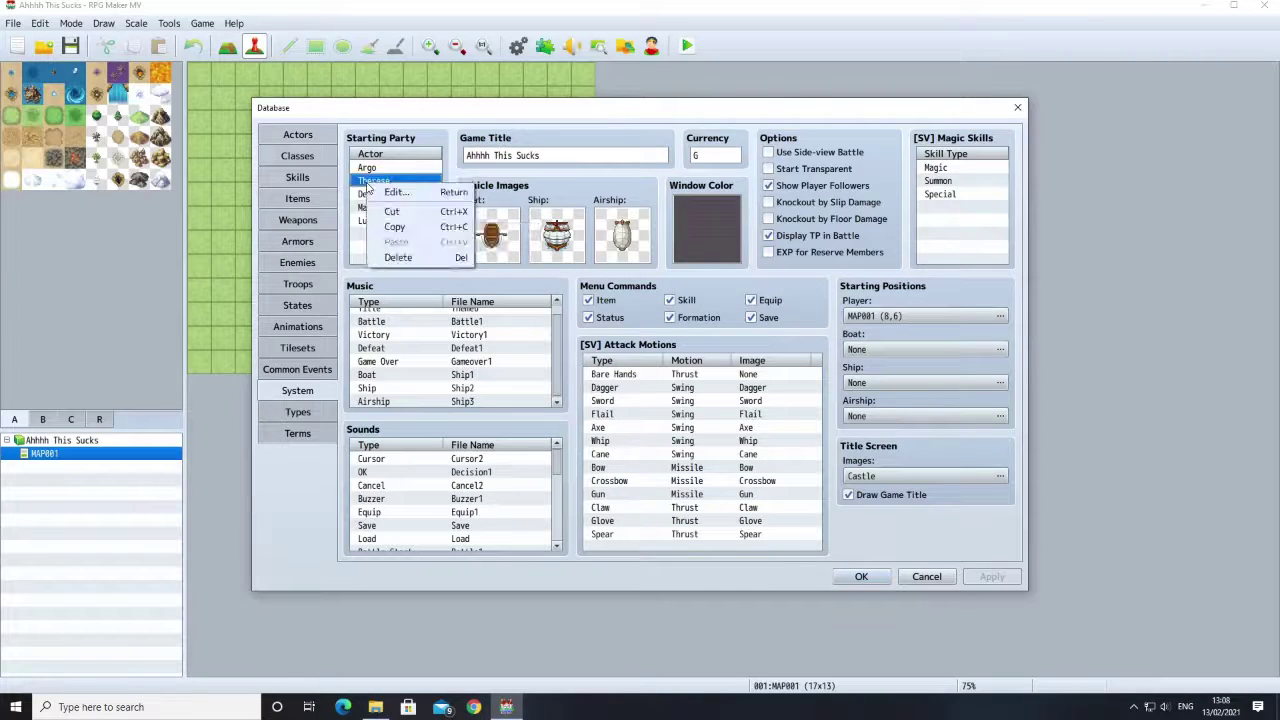
{"action": "left_click", "coordinate": [397, 258]}
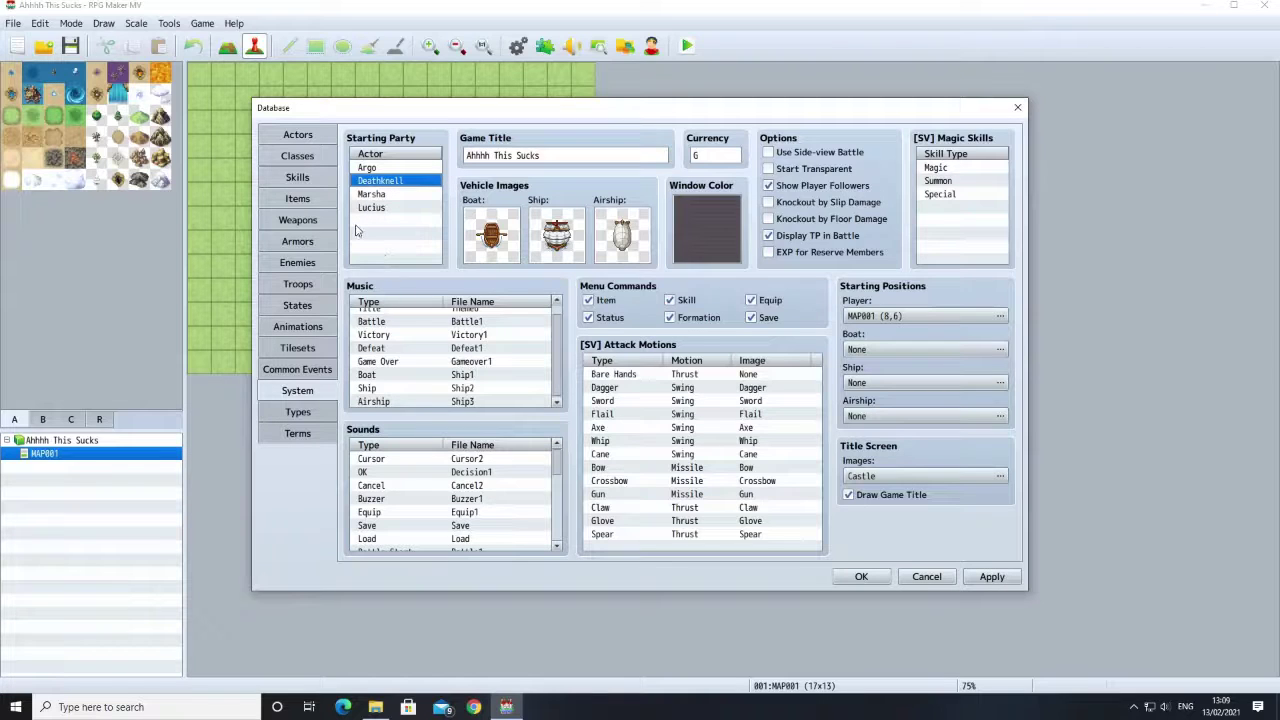
{"action": "left_click", "coordinate": [991, 576]}
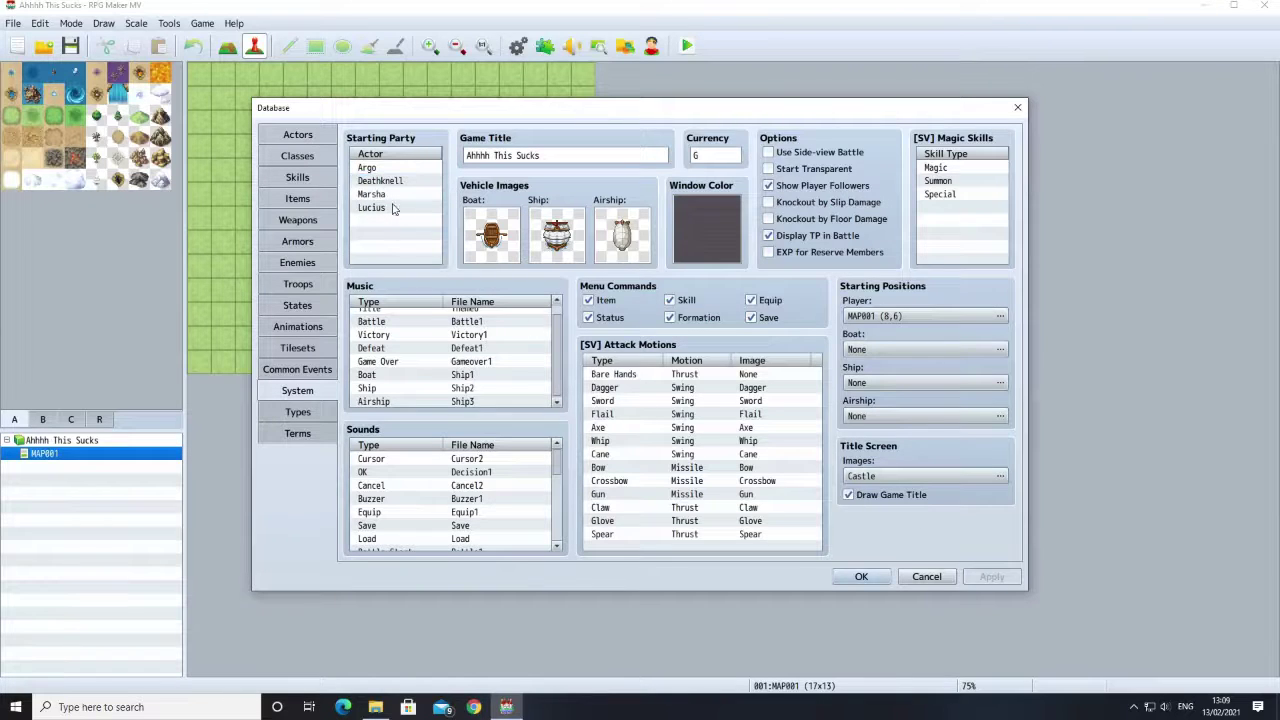
{"action": "left_click", "coordinate": [288, 137]}
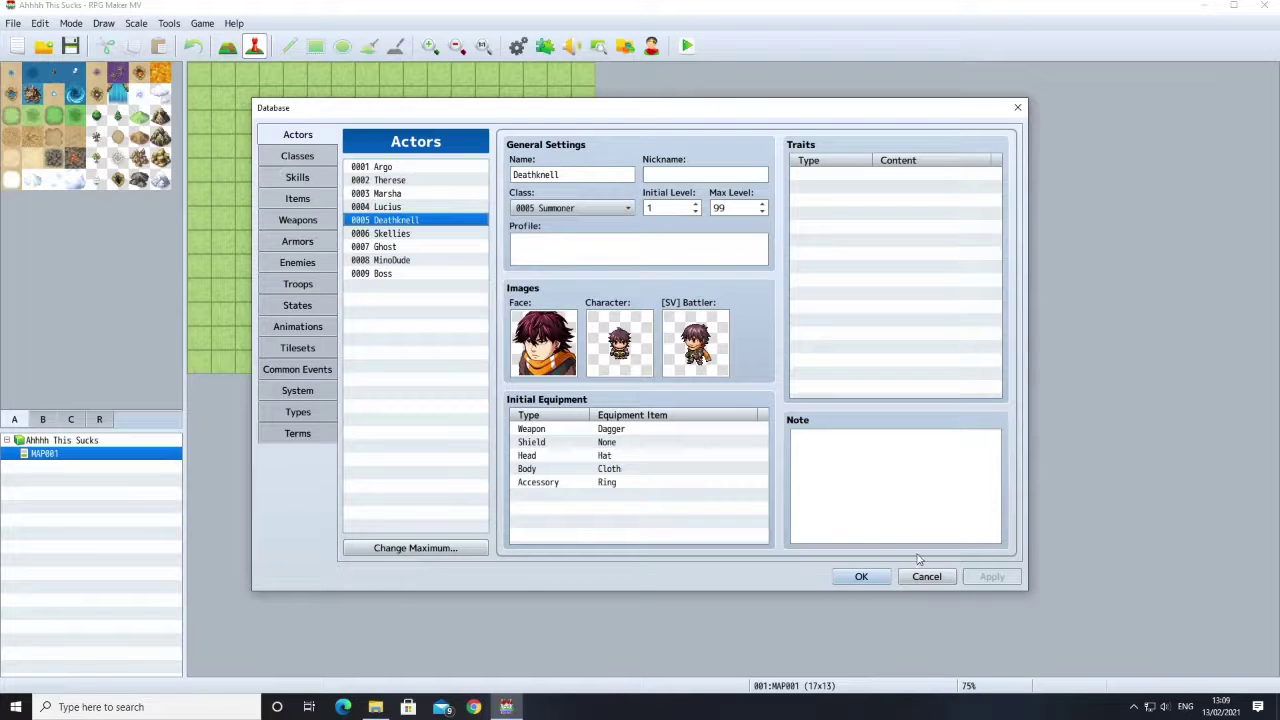
Step: Confirm the database changes, save the project and launch a playtest with a new game
{"action": "left_click", "coordinate": [862, 577]}
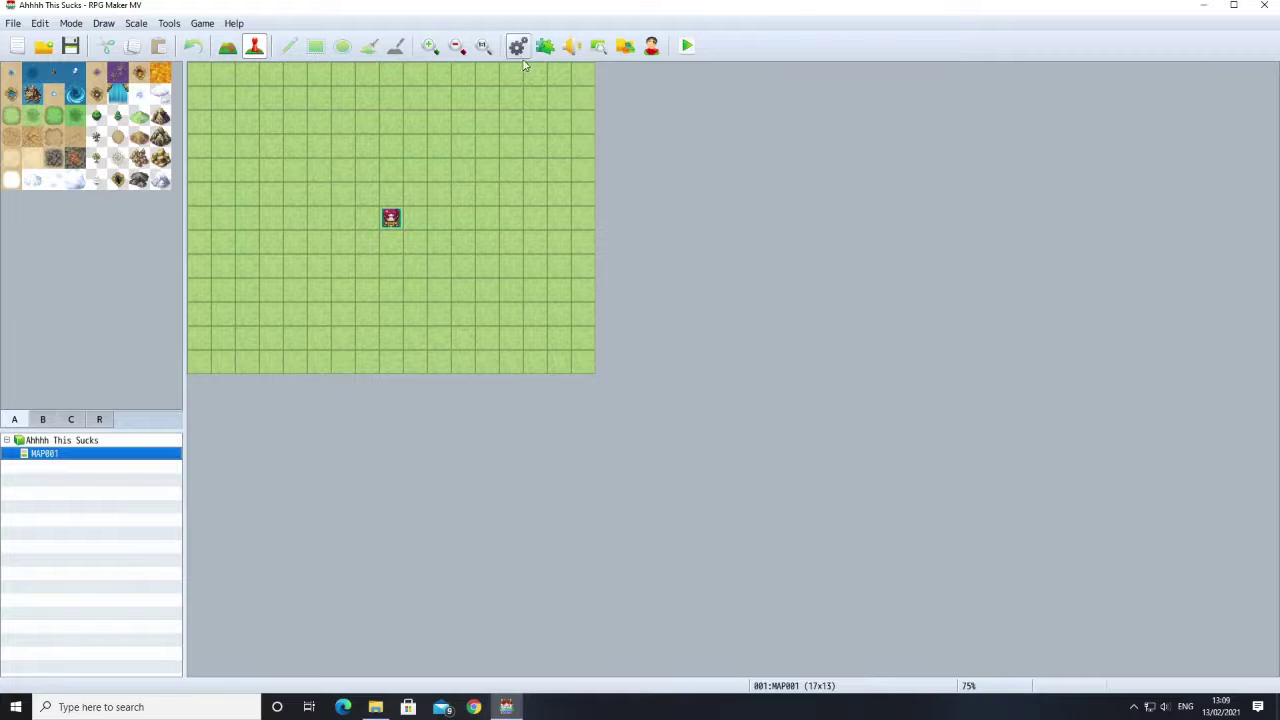
{"action": "left_click", "coordinate": [687, 46]}
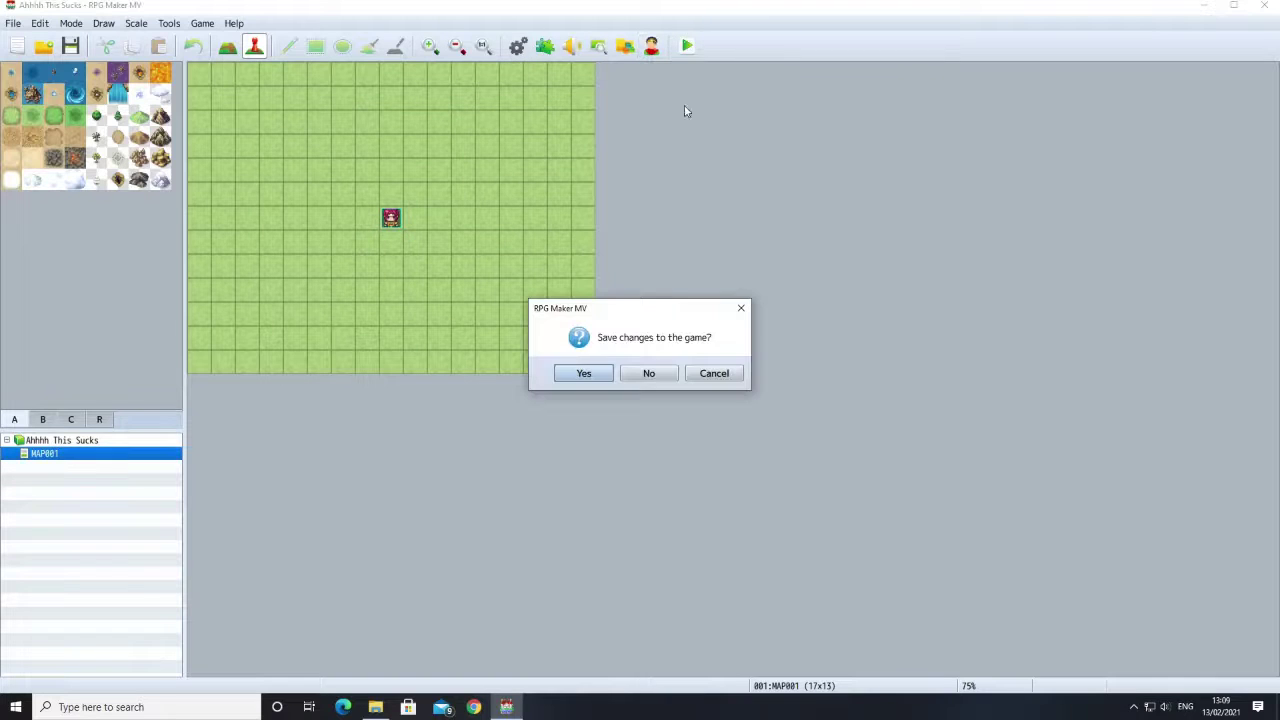
{"action": "left_click", "coordinate": [584, 373]}
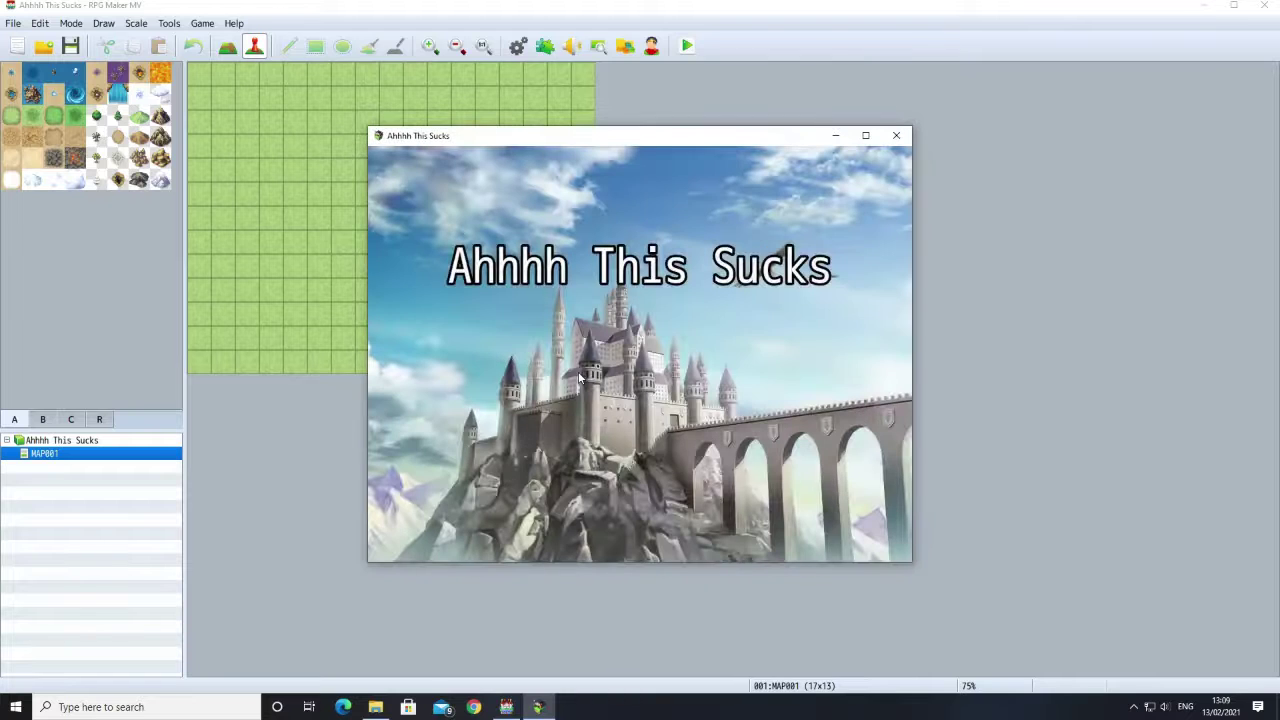
{"action": "left_click", "coordinate": [552, 453]}
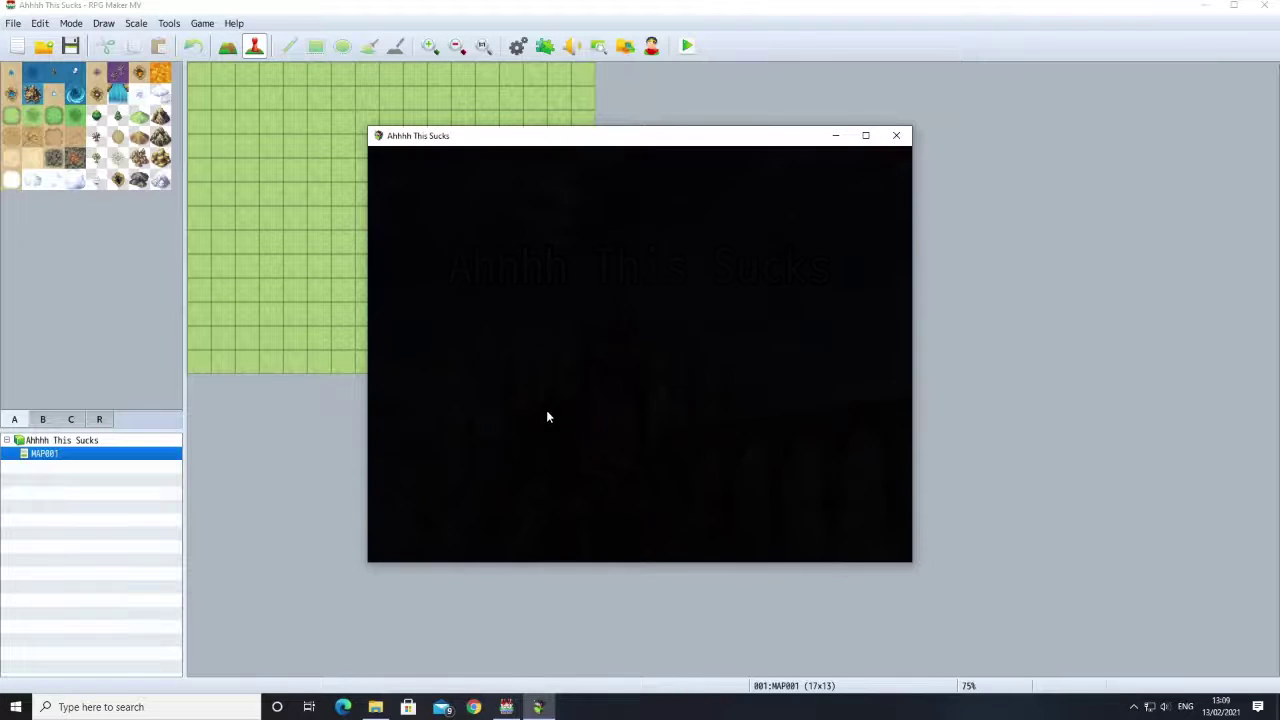
Step: Walk the party around the map until a random bat encounter starts, and choose to fight
{"action": "left_click", "coordinate": [547, 397]}
{"action": "left_click", "coordinate": [512, 323]}
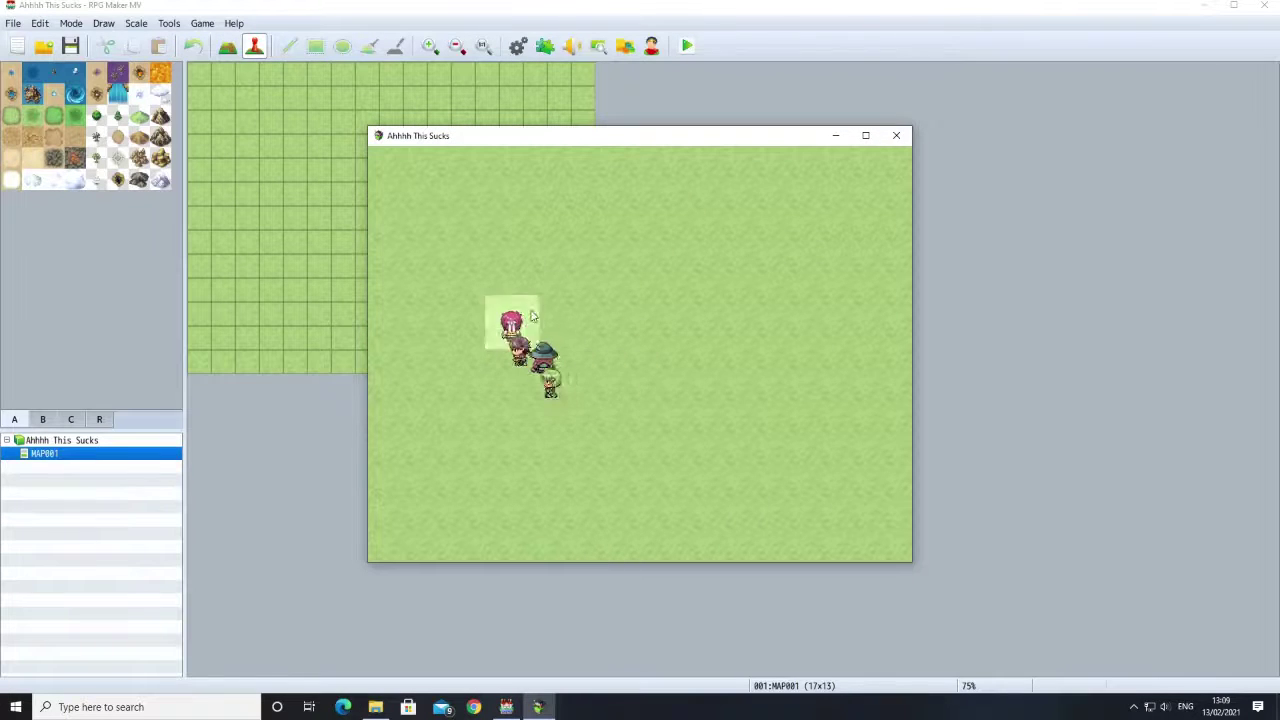
{"action": "left_click", "coordinate": [634, 291]}
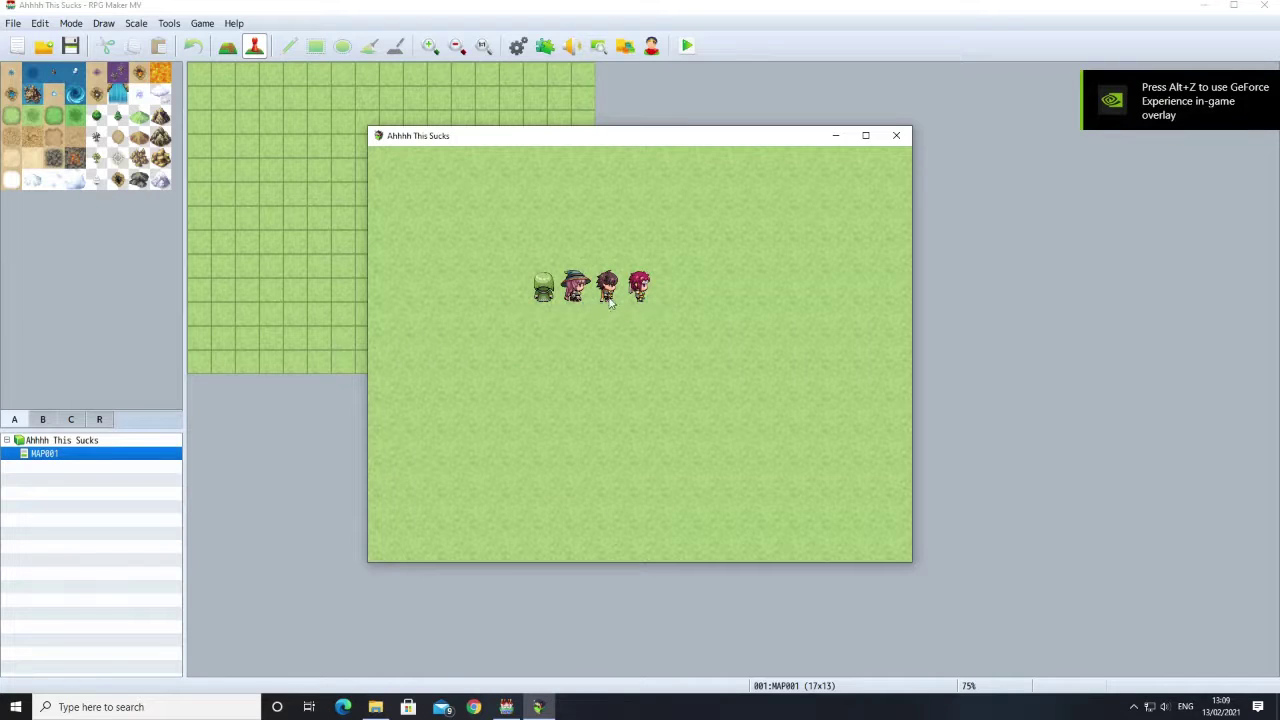
{"action": "left_click", "coordinate": [640, 417]}
{"action": "left_click", "coordinate": [746, 388]}
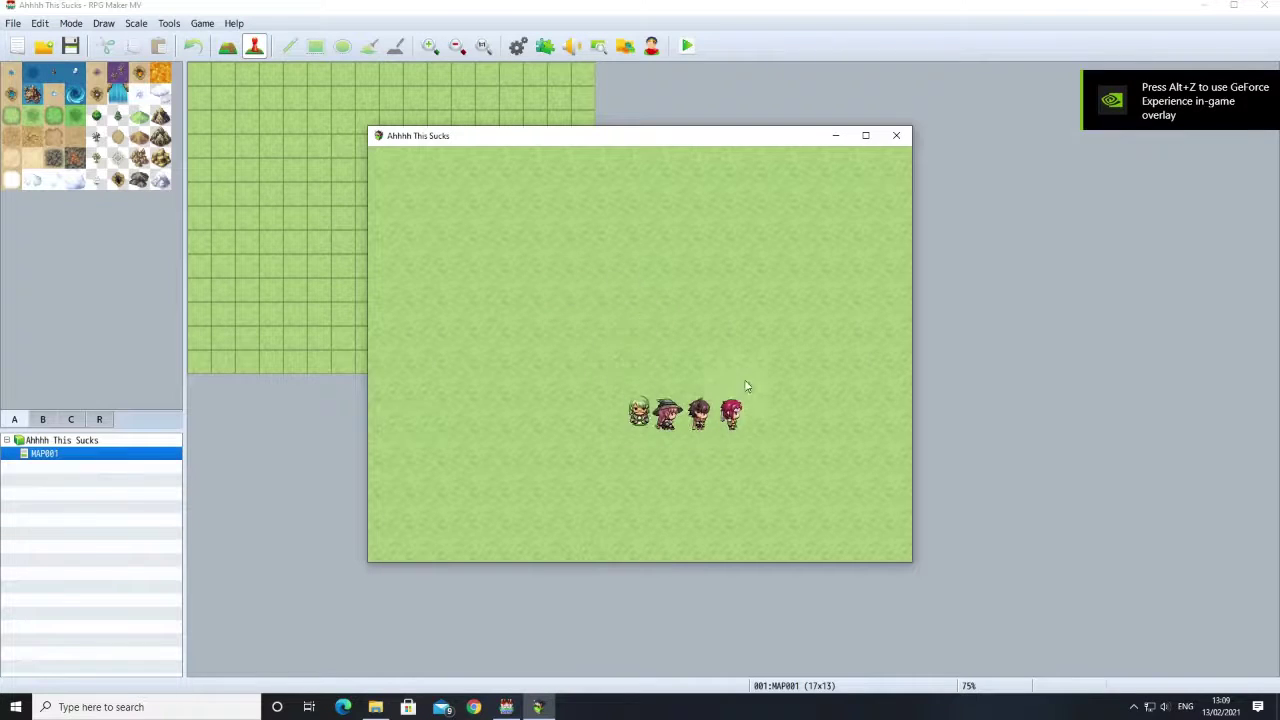
{"action": "left_click", "coordinate": [737, 290]}
{"action": "left_click", "coordinate": [670, 230]}
{"action": "left_click", "coordinate": [540, 268]}
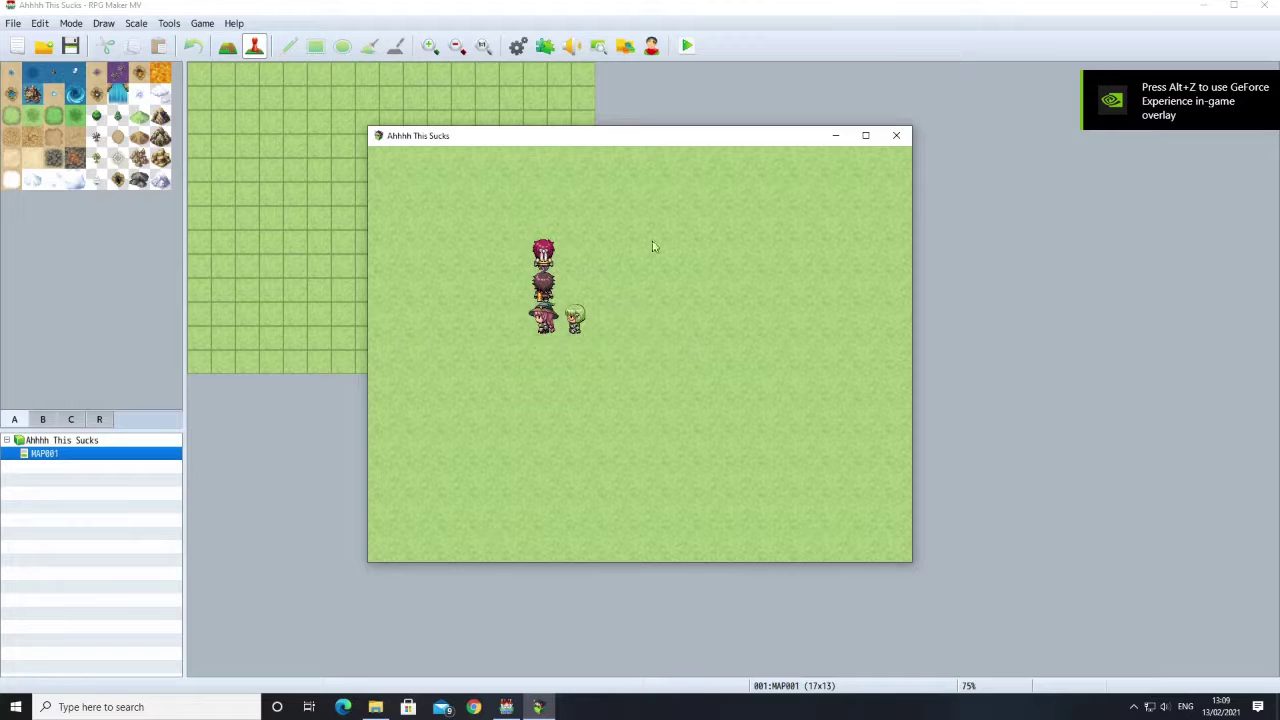
{"action": "key", "text": "Right"}
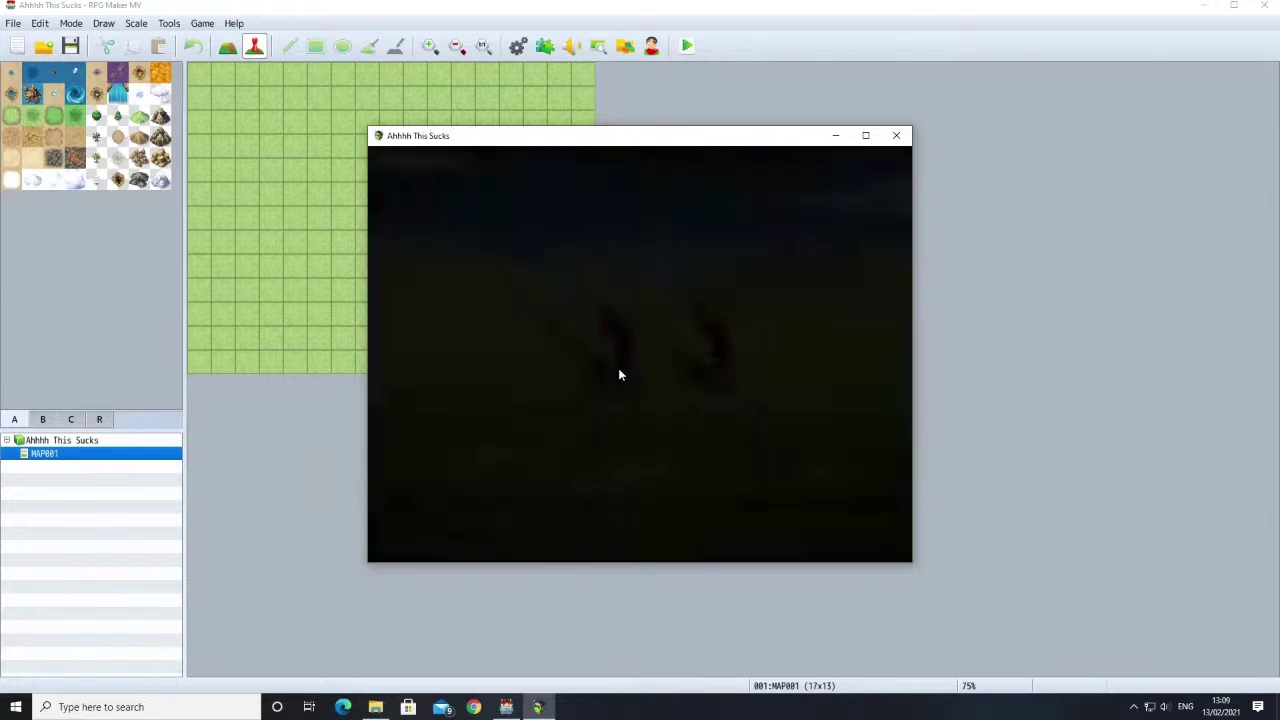
{"action": "key", "text": "Return"}
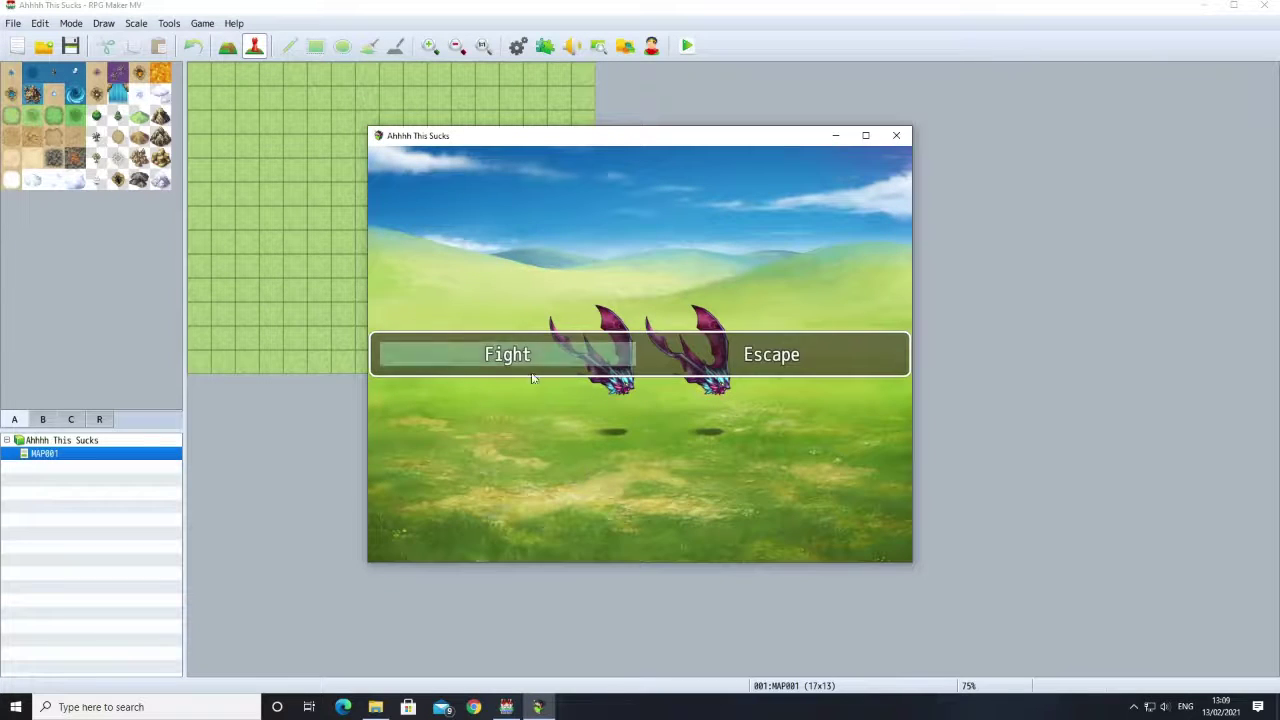
{"action": "key", "text": "Return"}
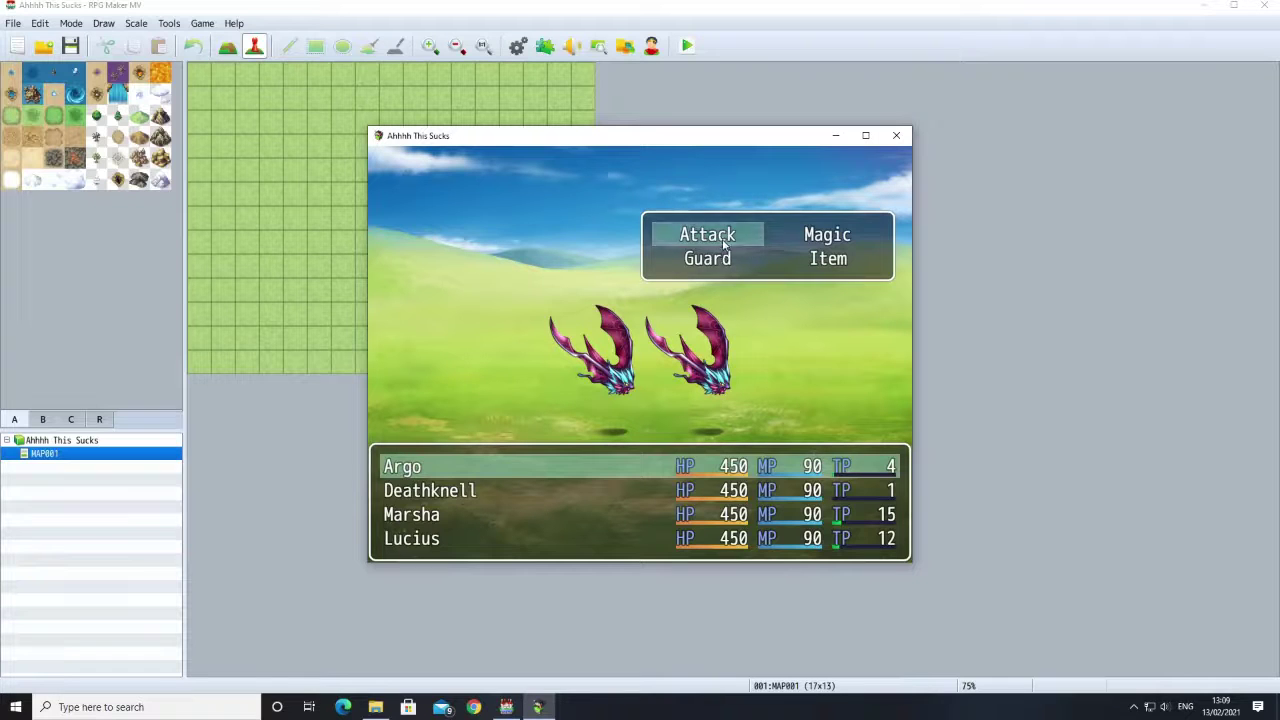
Step: Have Argo cast Spark and Deathknell cast Fire on Bat A in the first battle round
{"action": "left_click", "coordinate": [818, 240]}
{"action": "left_click", "coordinate": [818, 240]}
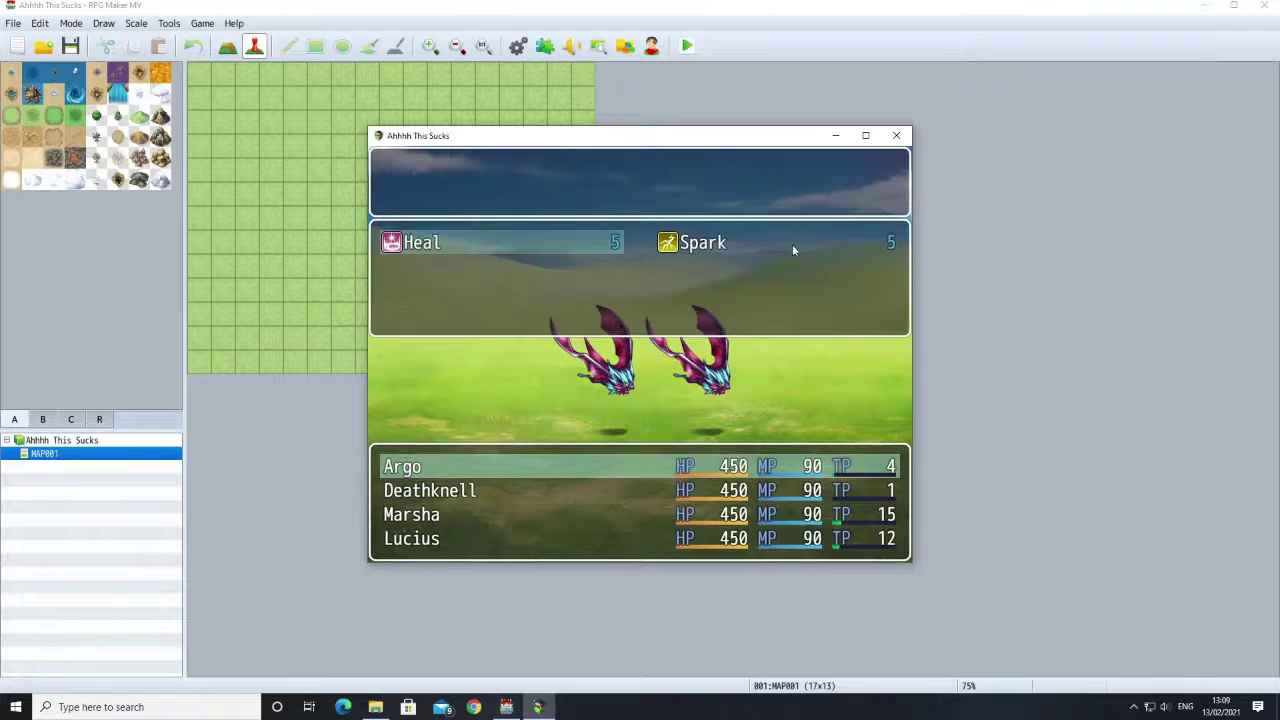
{"action": "left_click", "coordinate": [792, 248]}
{"action": "left_click", "coordinate": [792, 248]}
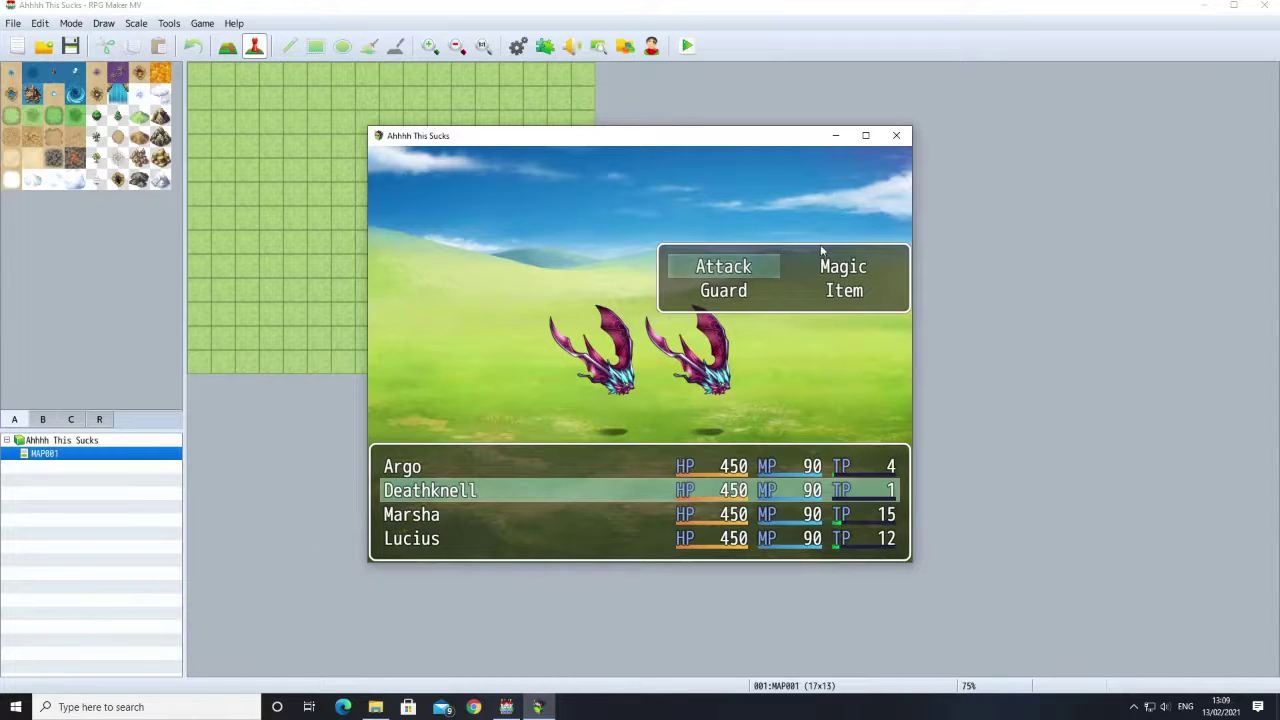
{"action": "left_click", "coordinate": [838, 266]}
{"action": "left_click", "coordinate": [838, 266]}
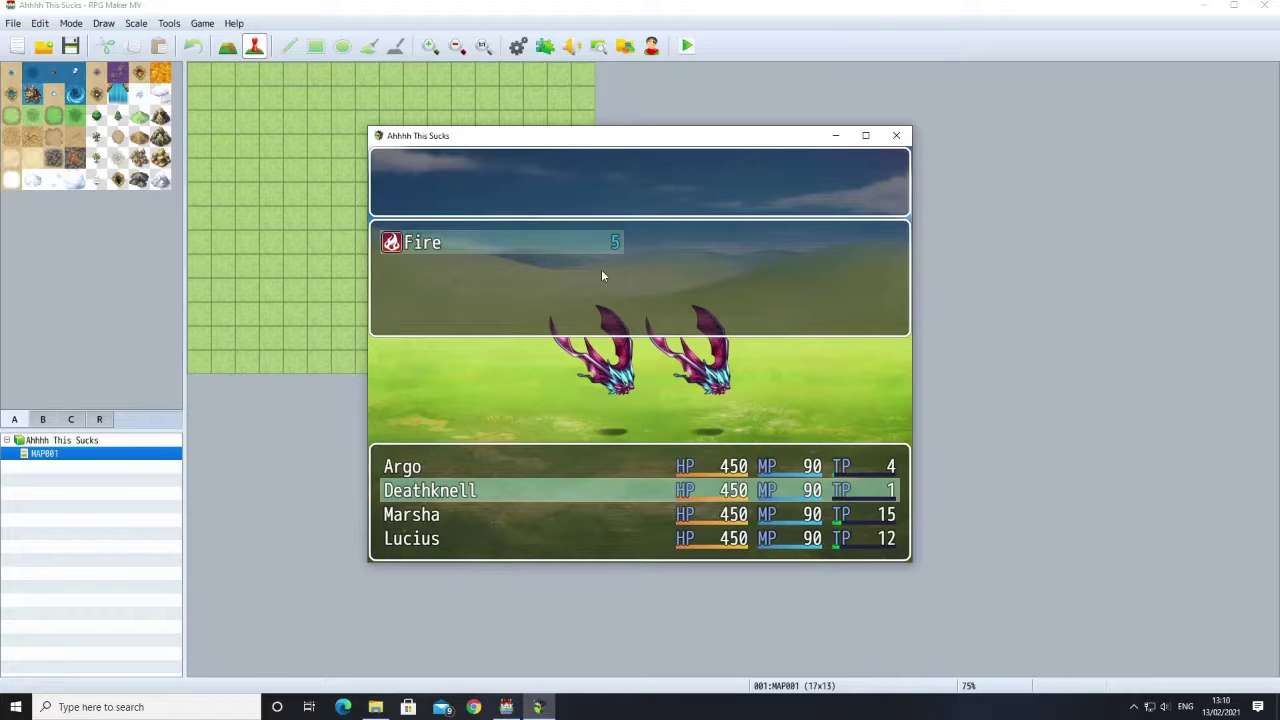
{"action": "left_click", "coordinate": [507, 243]}
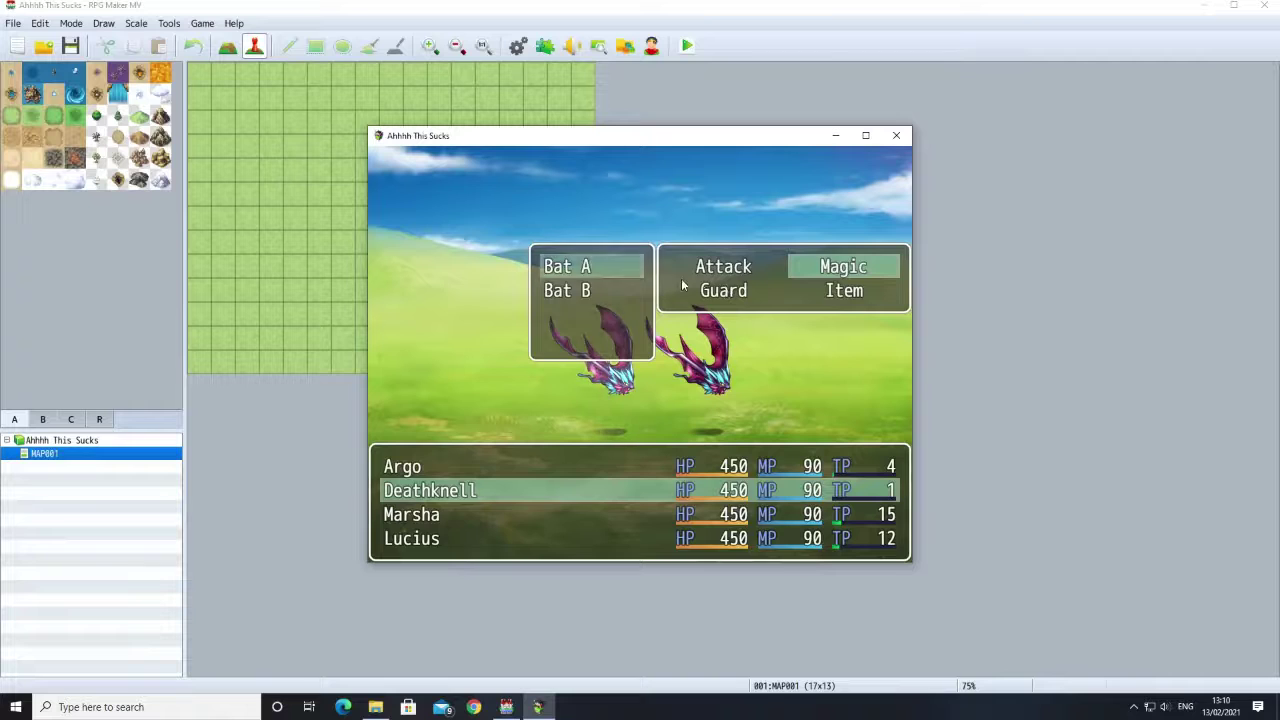
{"action": "left_click", "coordinate": [600, 269]}
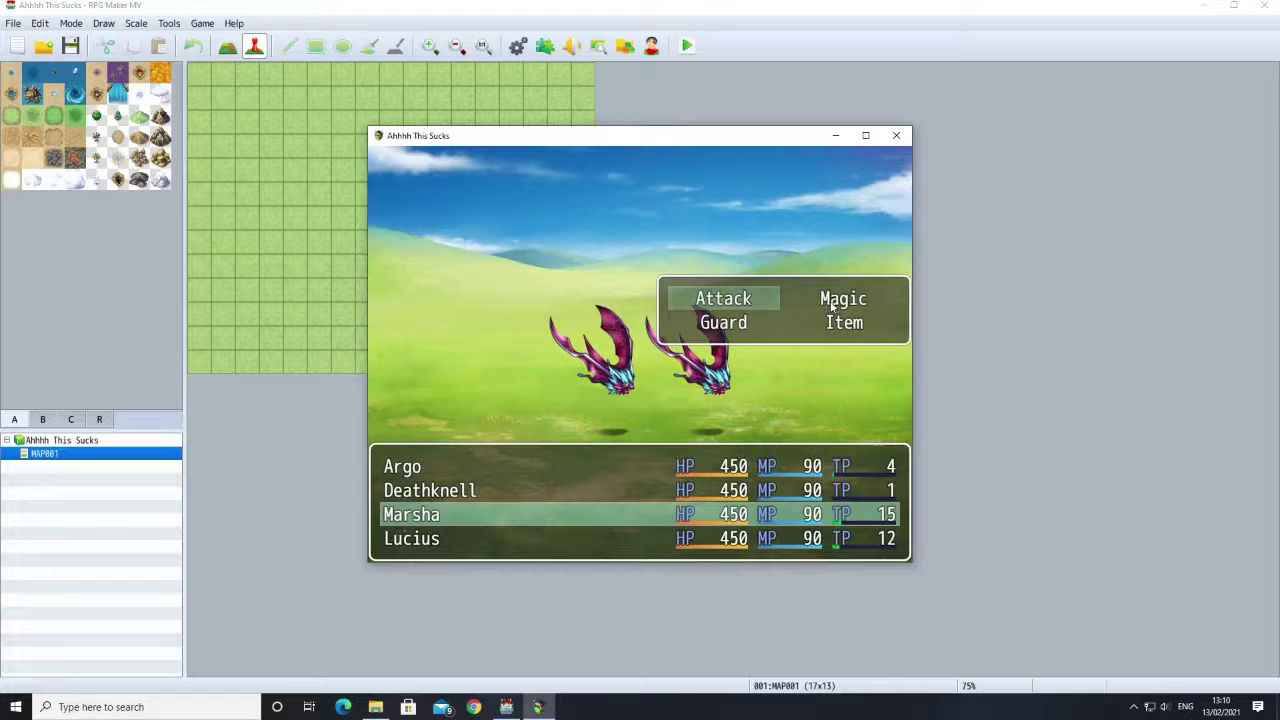
Step: Have Marsha cast Fire on Bat B and Lucius attack Bat A to play out the first round
{"action": "left_click", "coordinate": [830, 303]}
{"action": "left_click", "coordinate": [830, 303]}
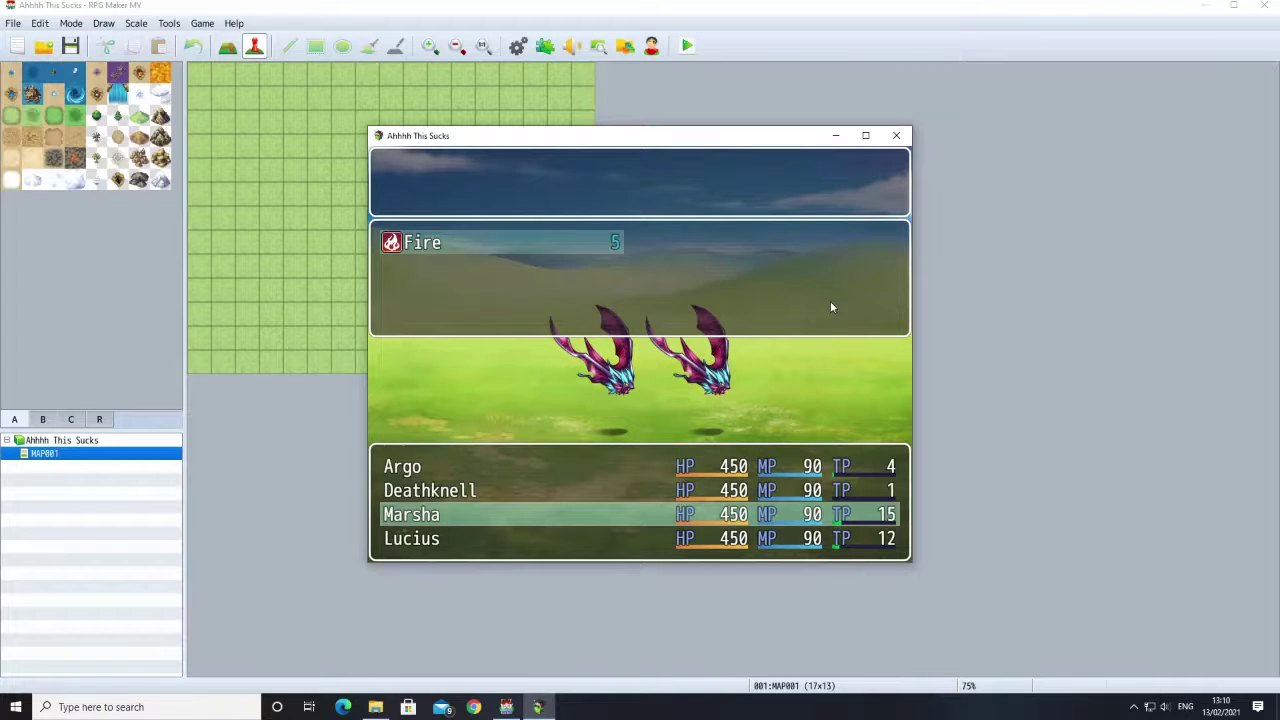
{"action": "left_click", "coordinate": [585, 244]}
{"action": "left_click", "coordinate": [597, 329]}
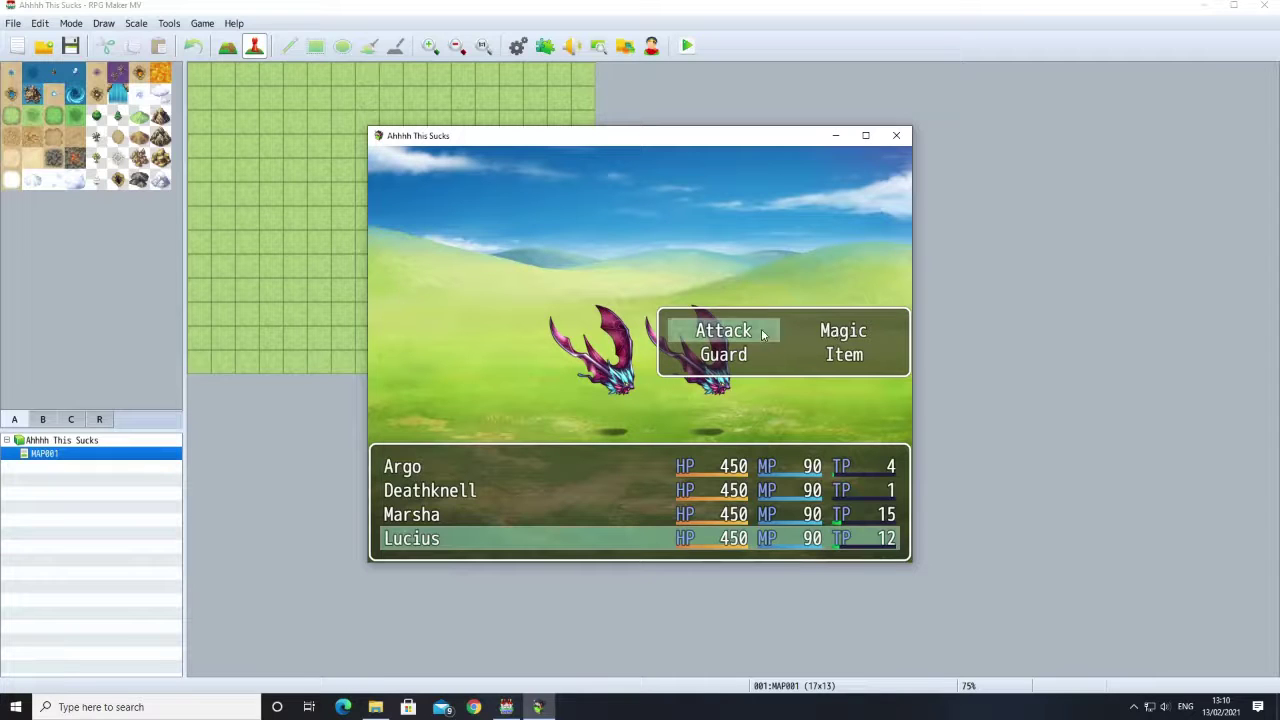
{"action": "left_click", "coordinate": [763, 334]}
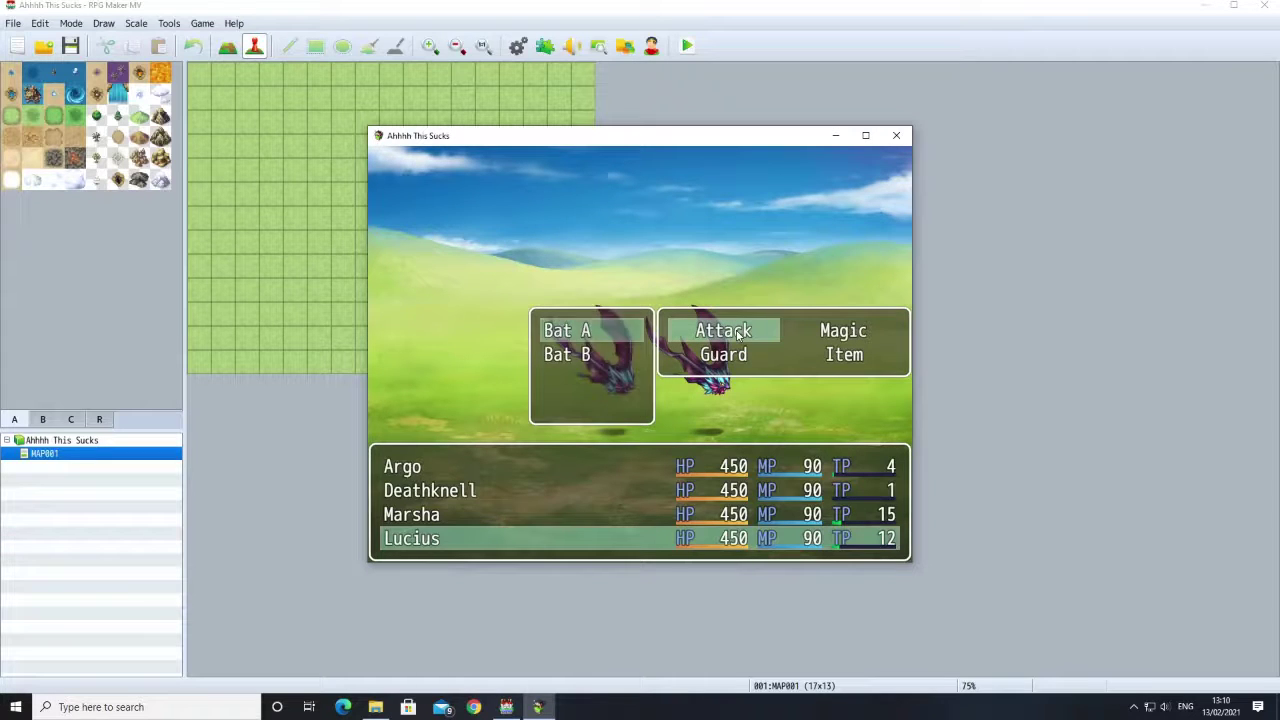
{"action": "left_click", "coordinate": [566, 340]}
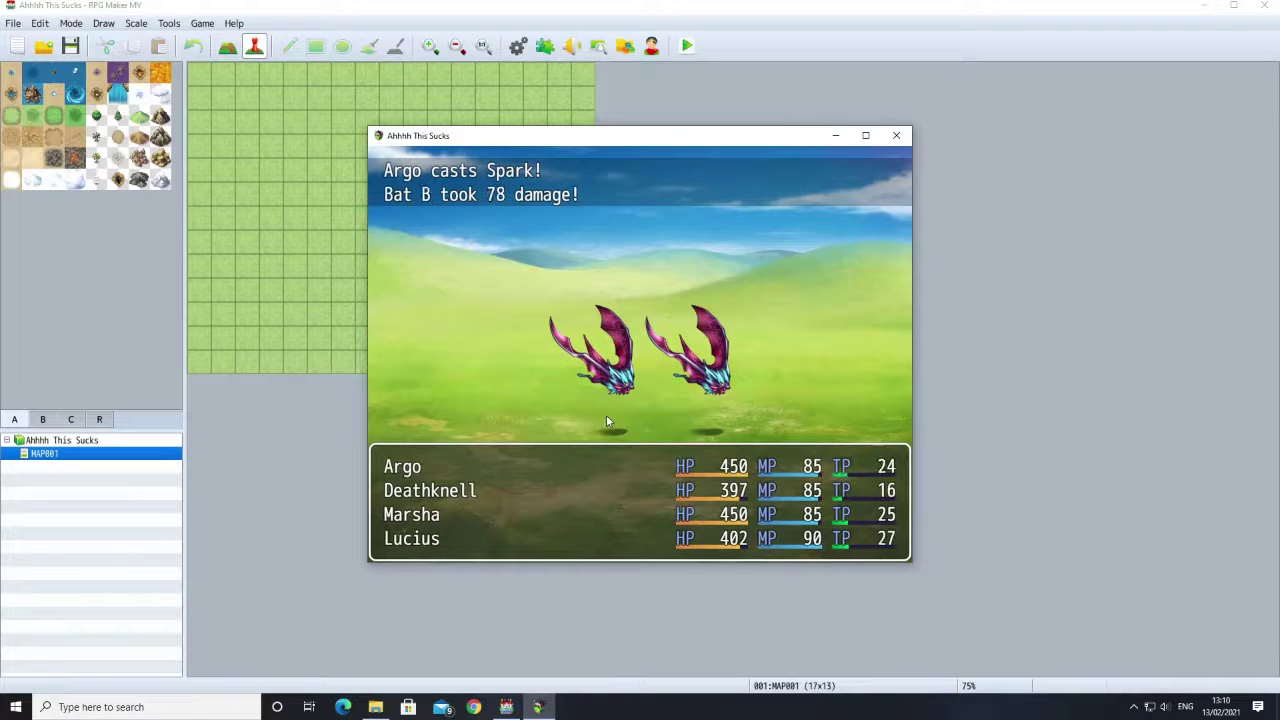
{"action": "left_click", "coordinate": [564, 366]}
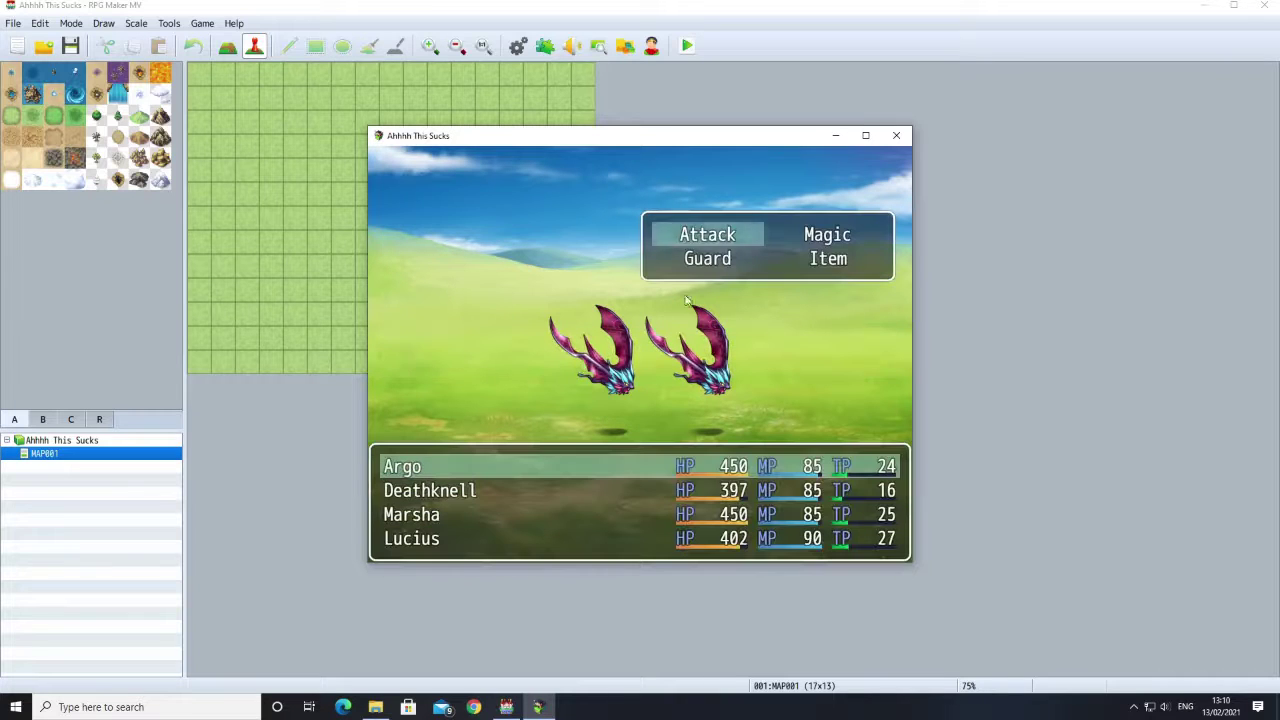
Step: Have Argo cast Spark and Deathknell cast Fire on Bat A in the second battle round
{"action": "left_click", "coordinate": [795, 232]}
{"action": "left_click", "coordinate": [795, 232]}
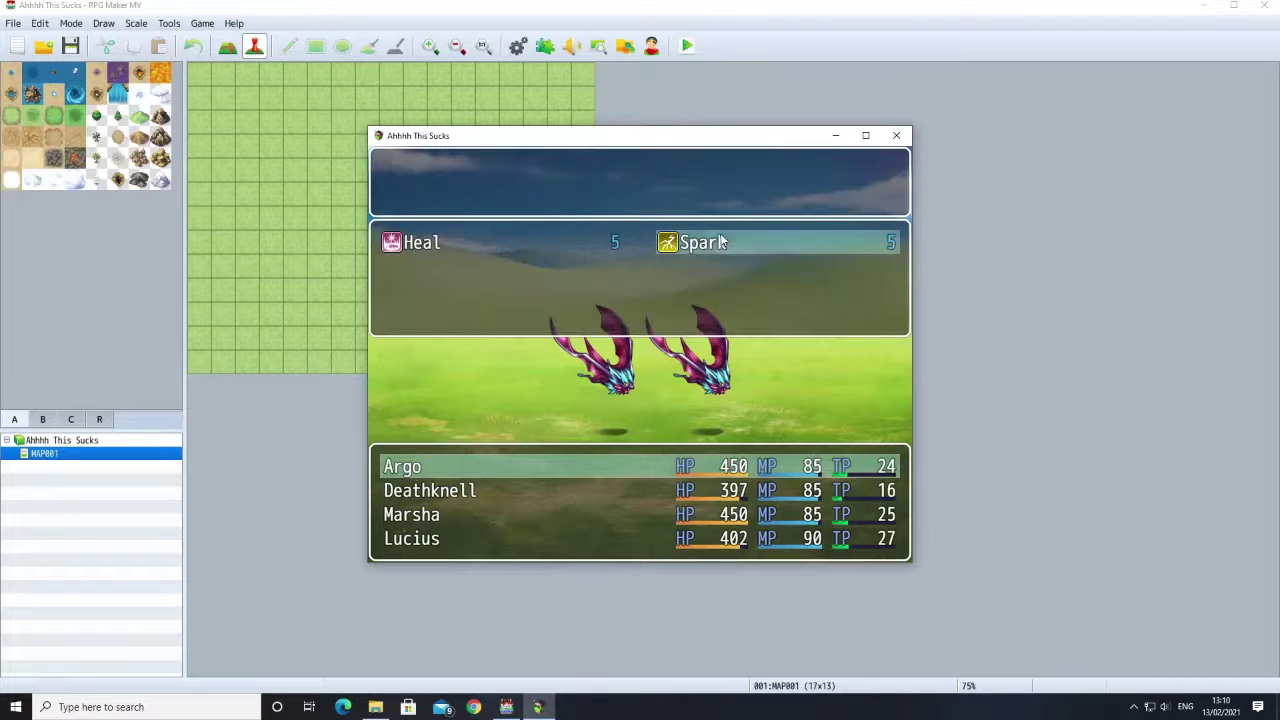
{"action": "left_click", "coordinate": [722, 242]}
{"action": "left_click", "coordinate": [822, 270]}
{"action": "left_click", "coordinate": [822, 270]}
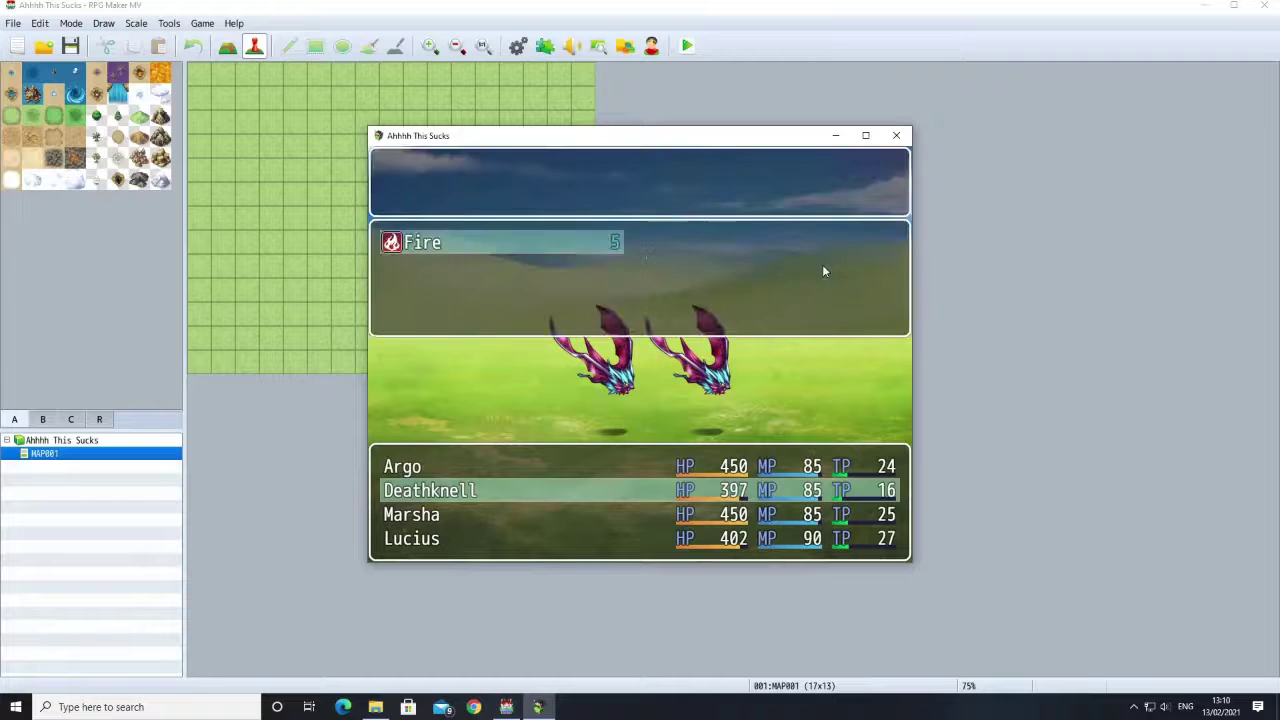
{"action": "left_click", "coordinate": [595, 240]}
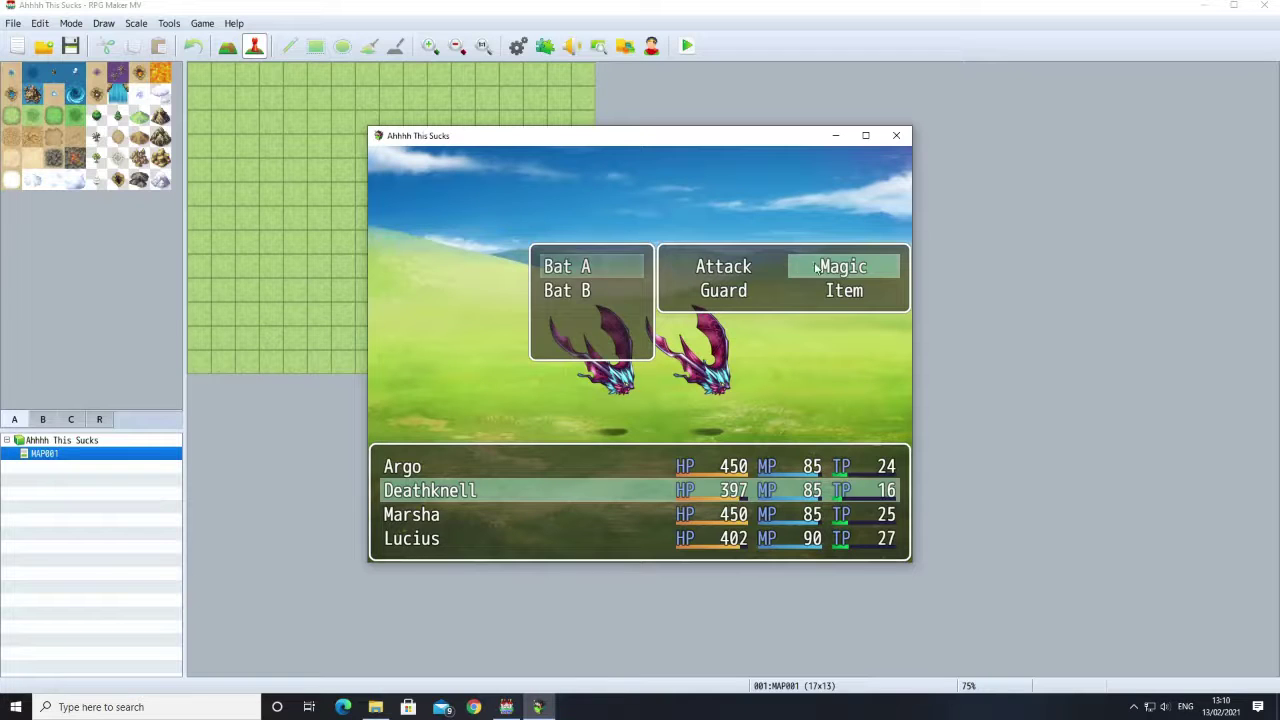
{"action": "left_click", "coordinate": [626, 266]}
Step: Finish the battle with Marsha casting Fire on Bat B and Lucius attacking, and close the playtest
{"action": "left_click", "coordinate": [815, 270]}
{"action": "left_click", "coordinate": [576, 251]}
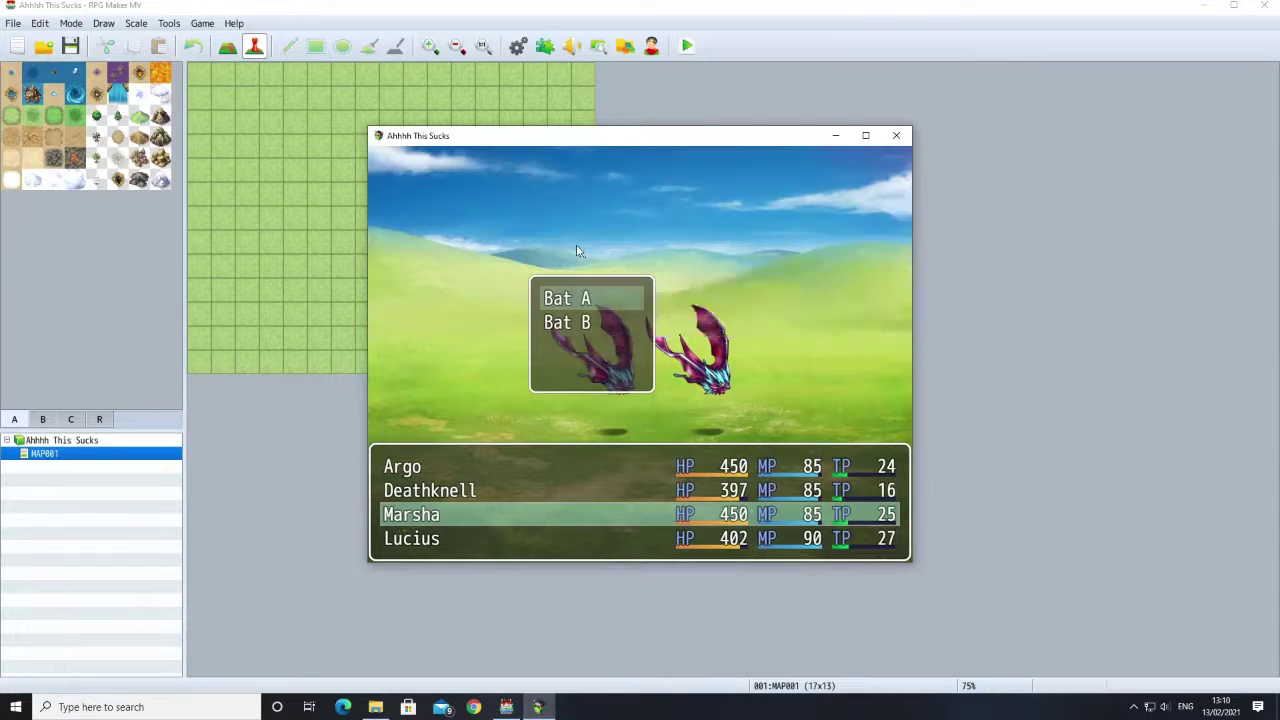
{"action": "left_click", "coordinate": [612, 316]}
{"action": "left_click", "coordinate": [614, 323]}
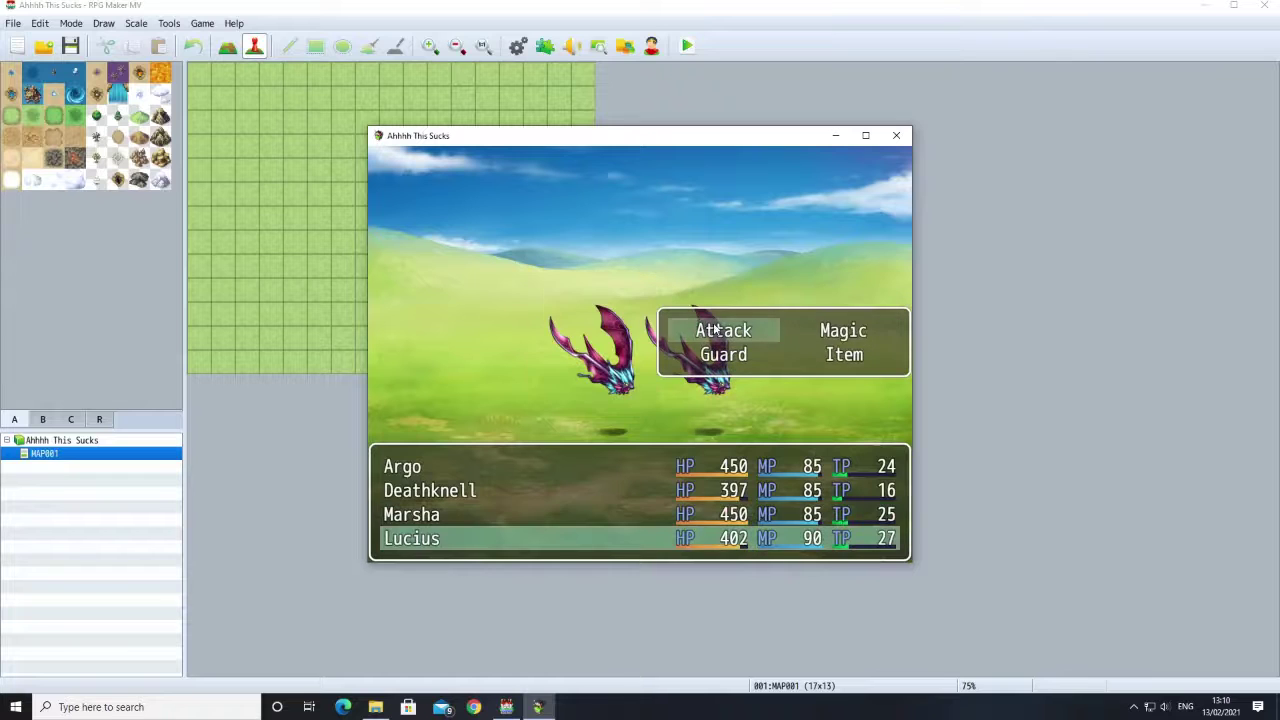
{"action": "left_click", "coordinate": [716, 330]}
{"action": "left_click", "coordinate": [636, 348]}
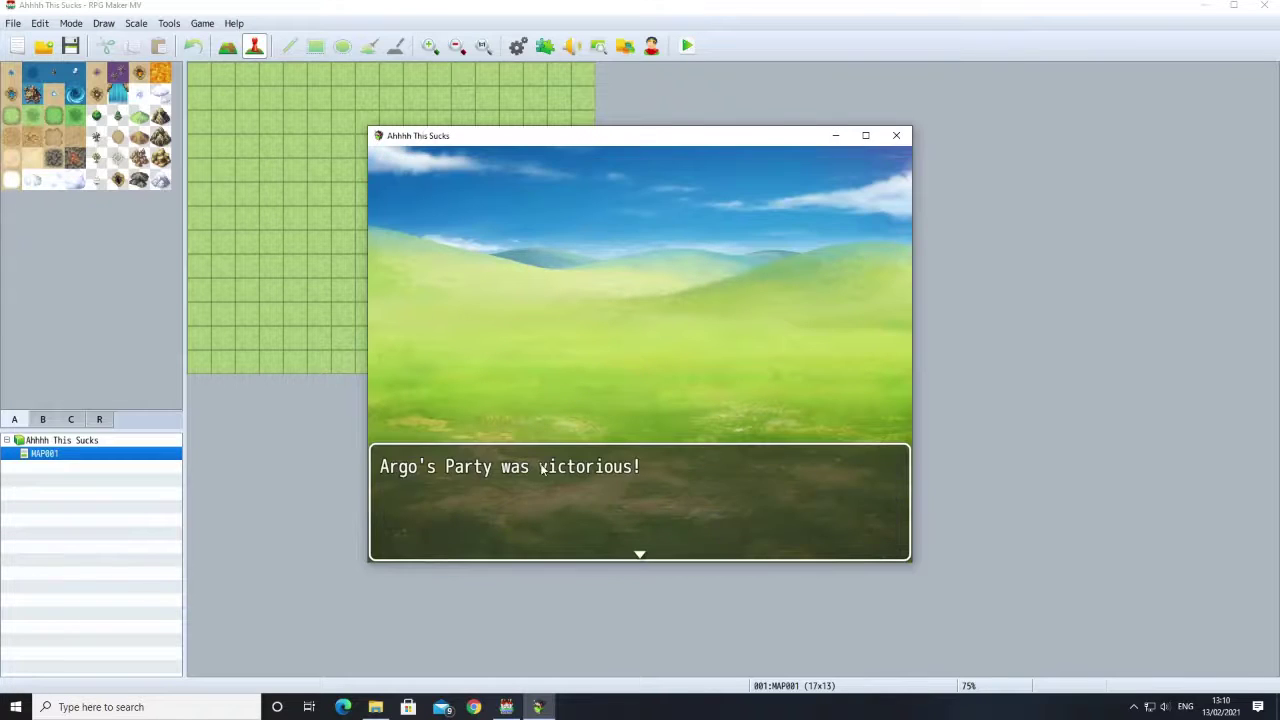
{"action": "left_click", "coordinate": [548, 493]}
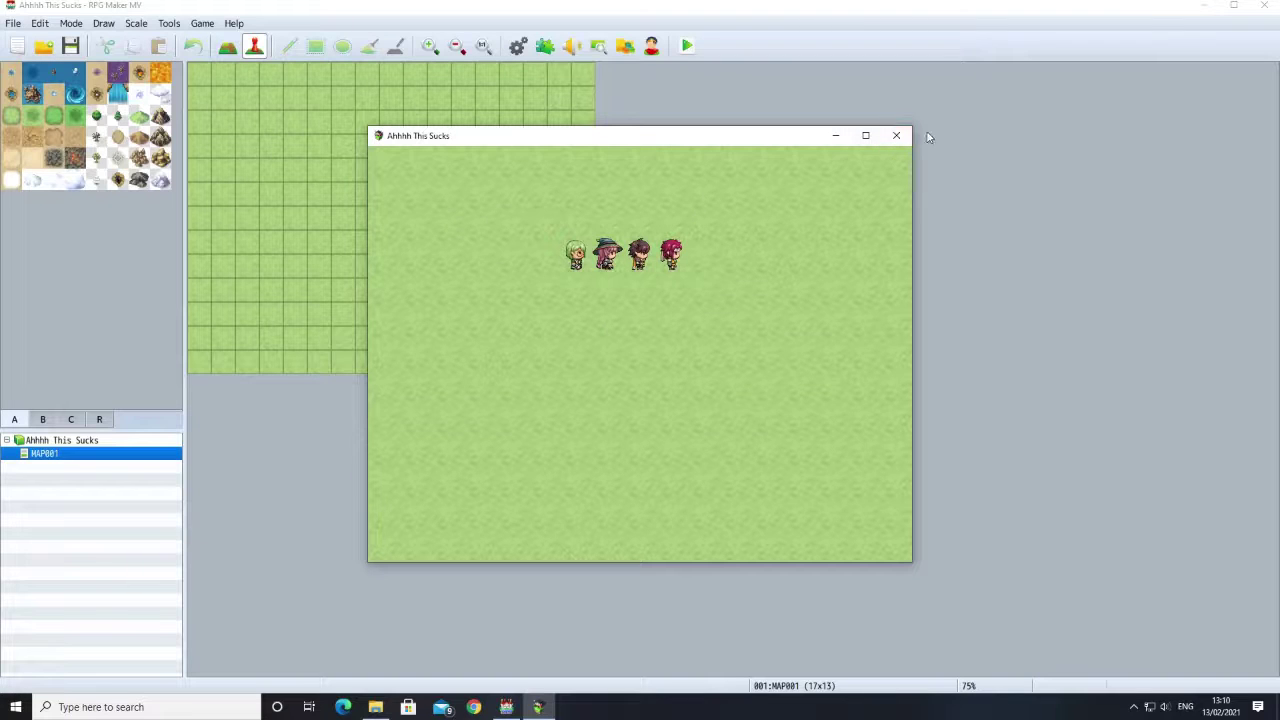
{"action": "left_click", "coordinate": [896, 135]}
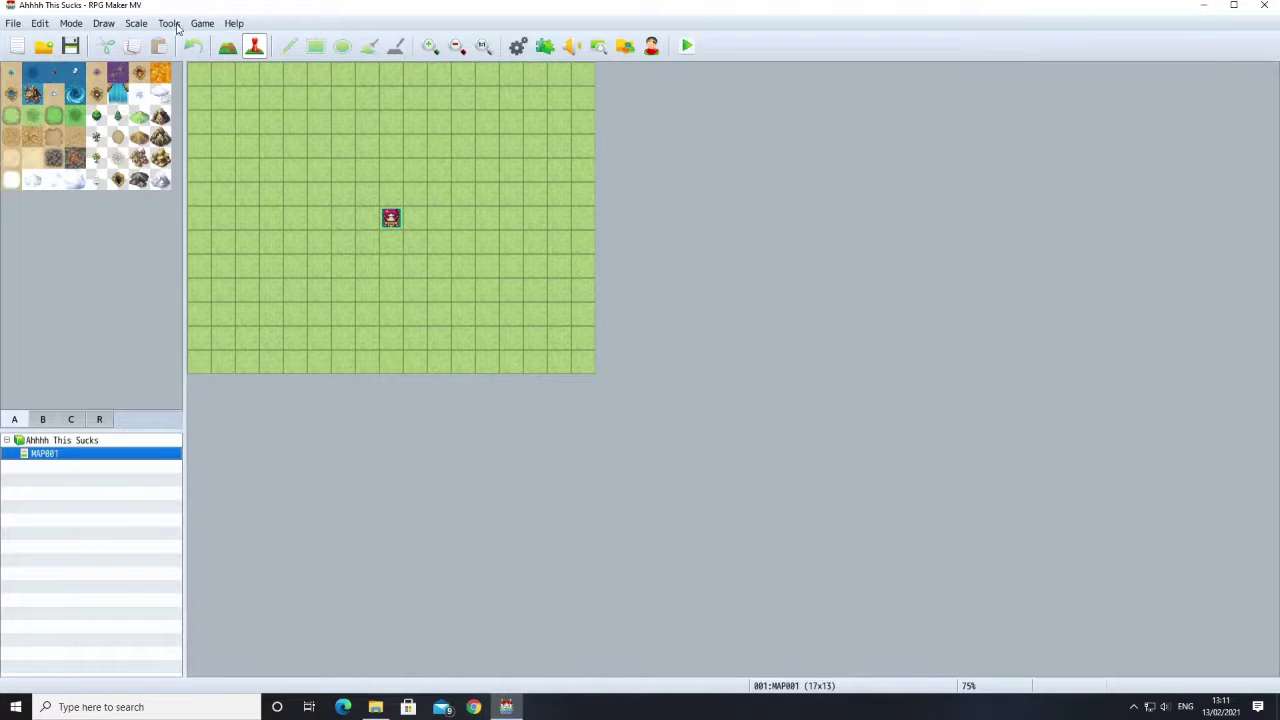
Step: Add Therese as the fifth member of the starting party, apply the change and close the database
{"action": "left_click", "coordinate": [518, 46]}
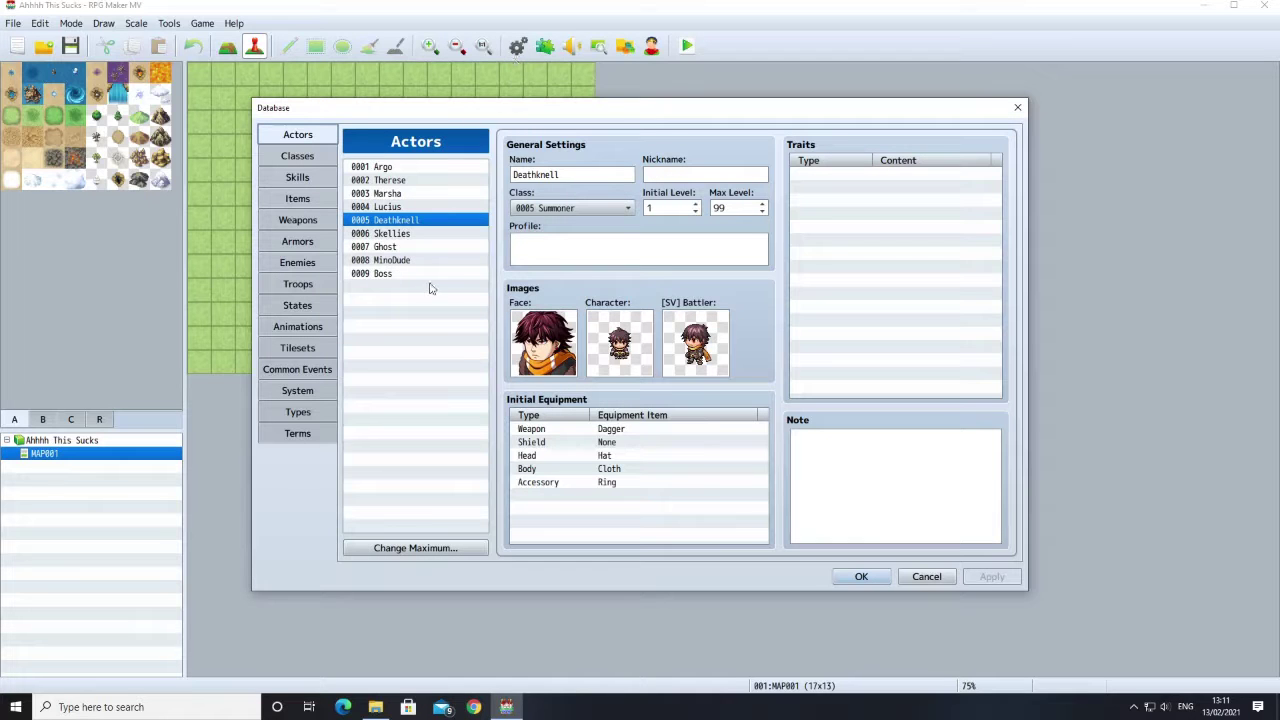
{"action": "left_click", "coordinate": [292, 393]}
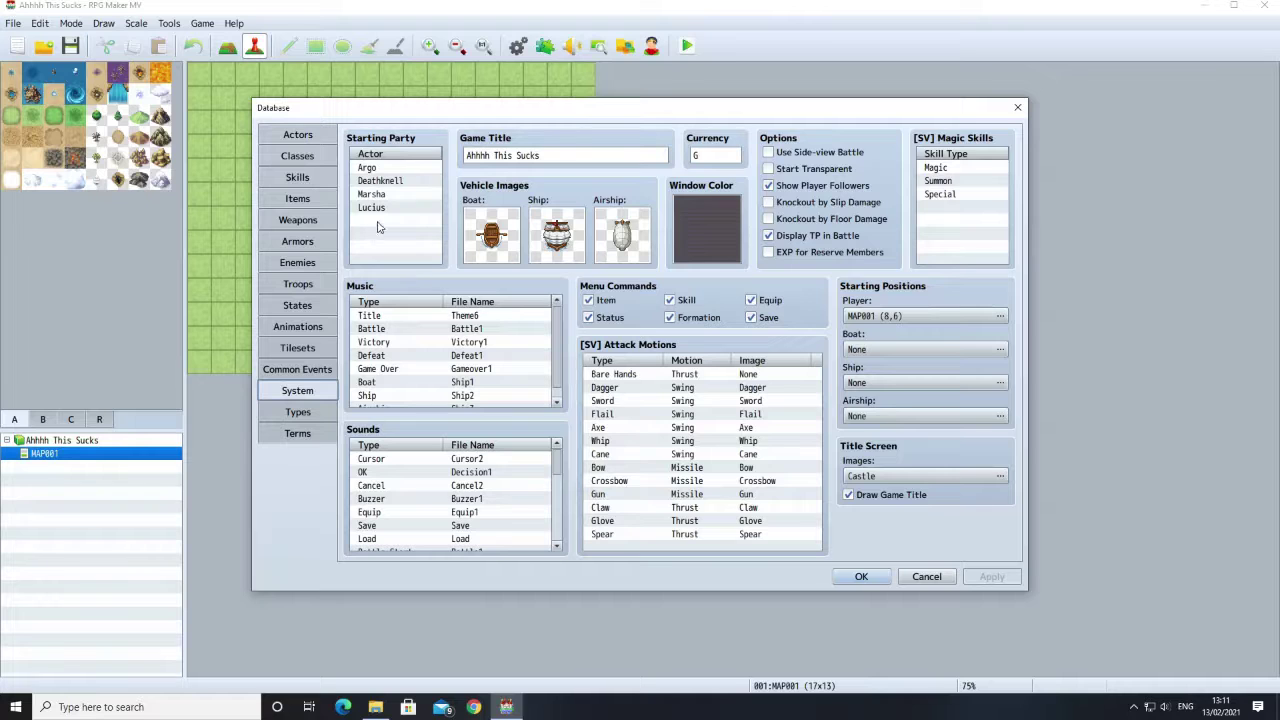
{"action": "left_click", "coordinate": [378, 222]}
{"action": "right_click", "coordinate": [378, 224]}
{"action": "left_click", "coordinate": [380, 228]}
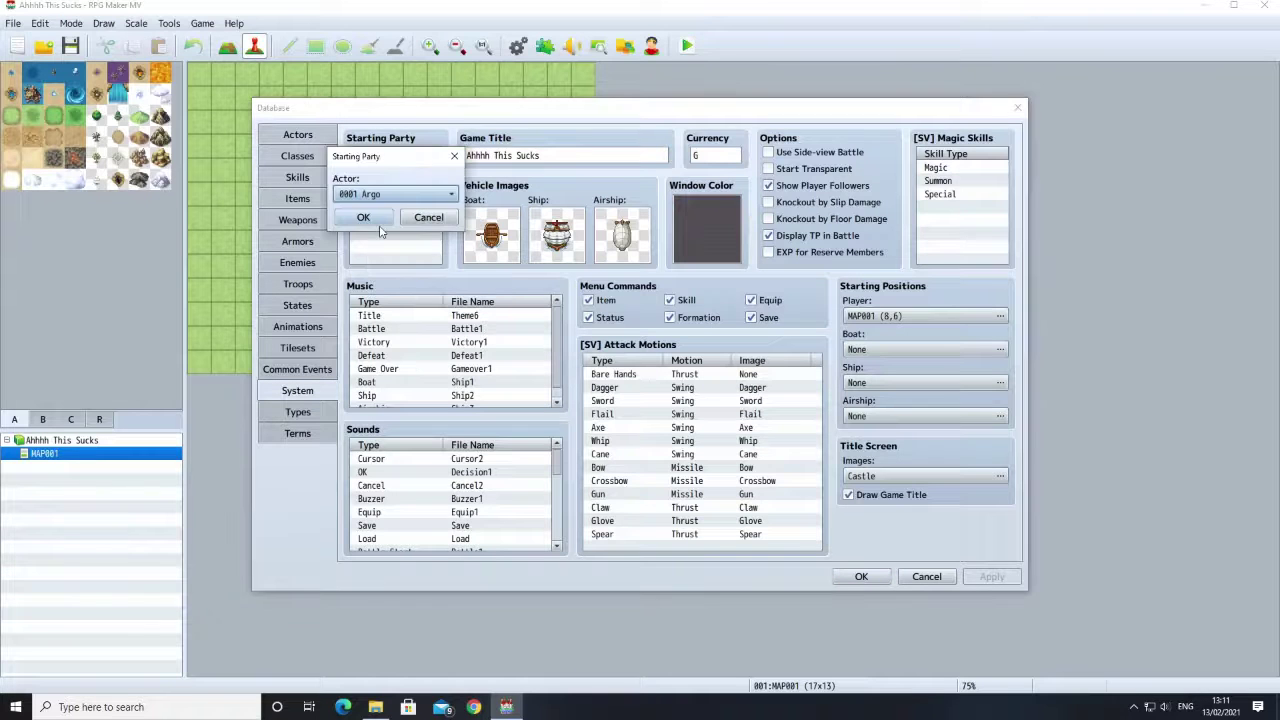
{"action": "left_click", "coordinate": [372, 195]}
{"action": "left_click", "coordinate": [368, 224]}
{"action": "left_click", "coordinate": [363, 217]}
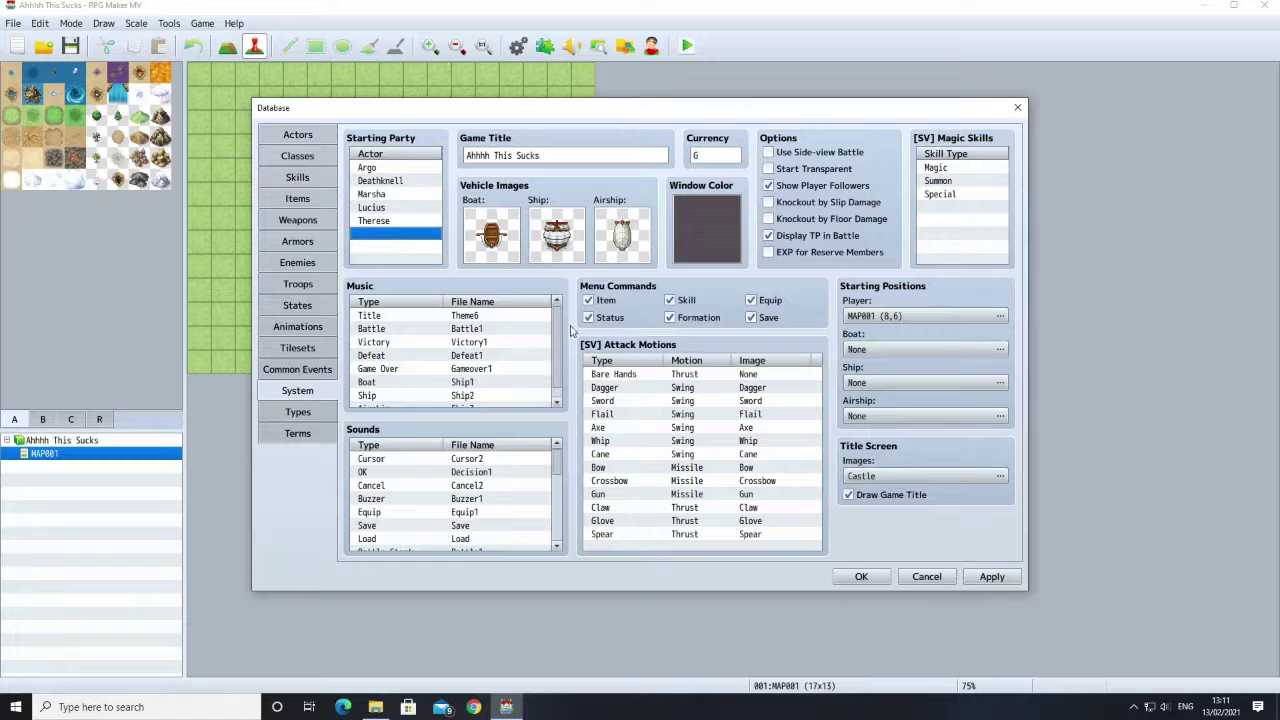
{"action": "scroll", "coordinate": [560, 336], "scroll_direction": "down", "scroll_amount": 1}
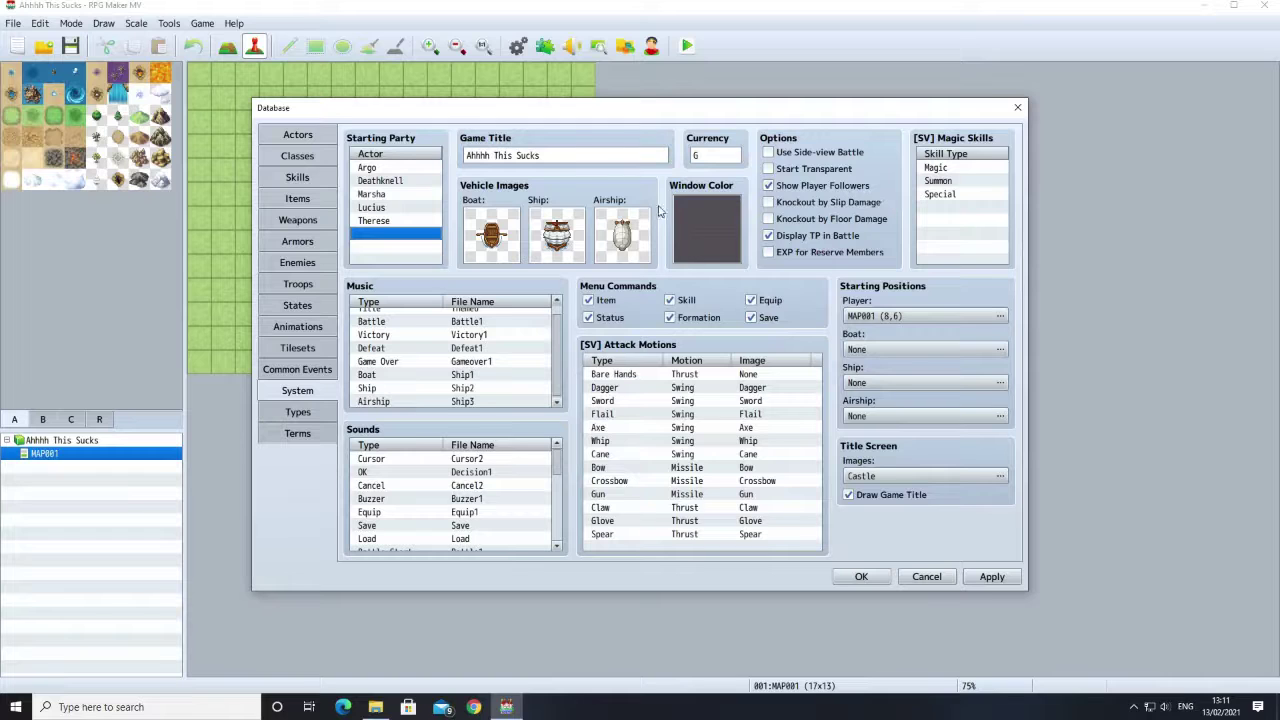
{"action": "left_click", "coordinate": [990, 578]}
{"action": "left_click", "coordinate": [861, 576]}
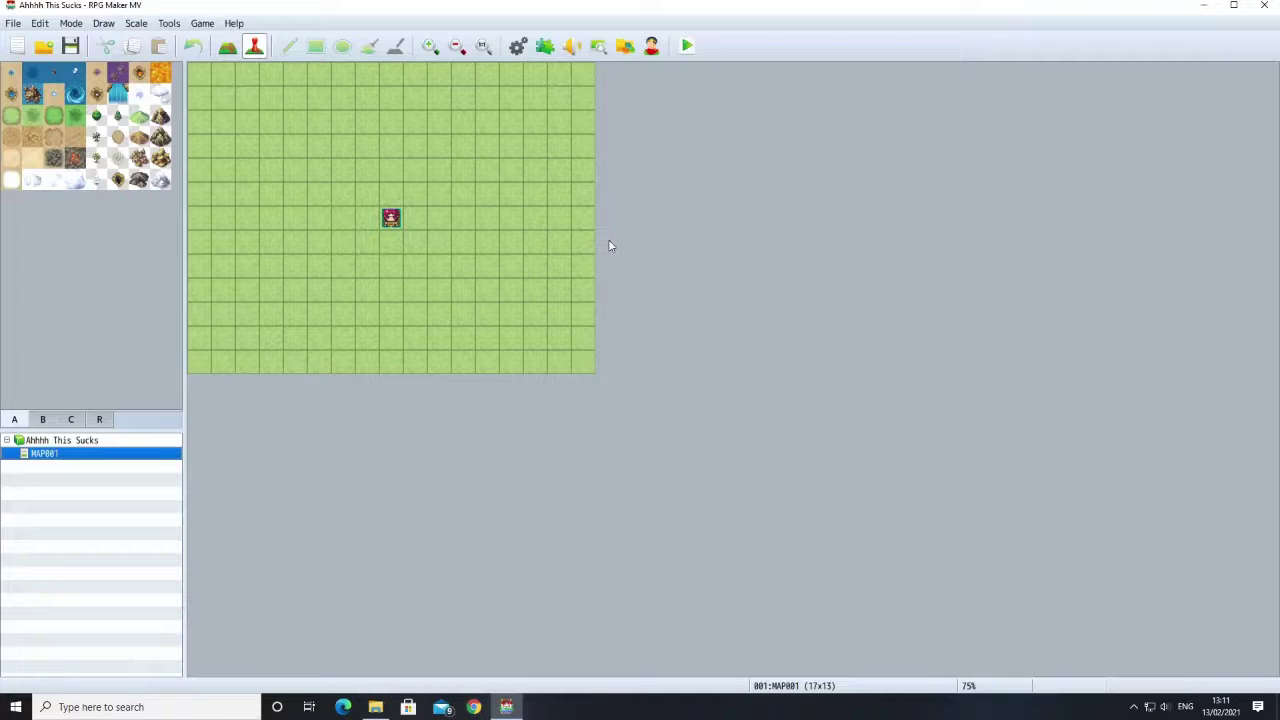
Step: Open the database and review its skills, weapons, armors, classes and actors, including the empty class 0006
{"action": "left_click", "coordinate": [517, 46]}
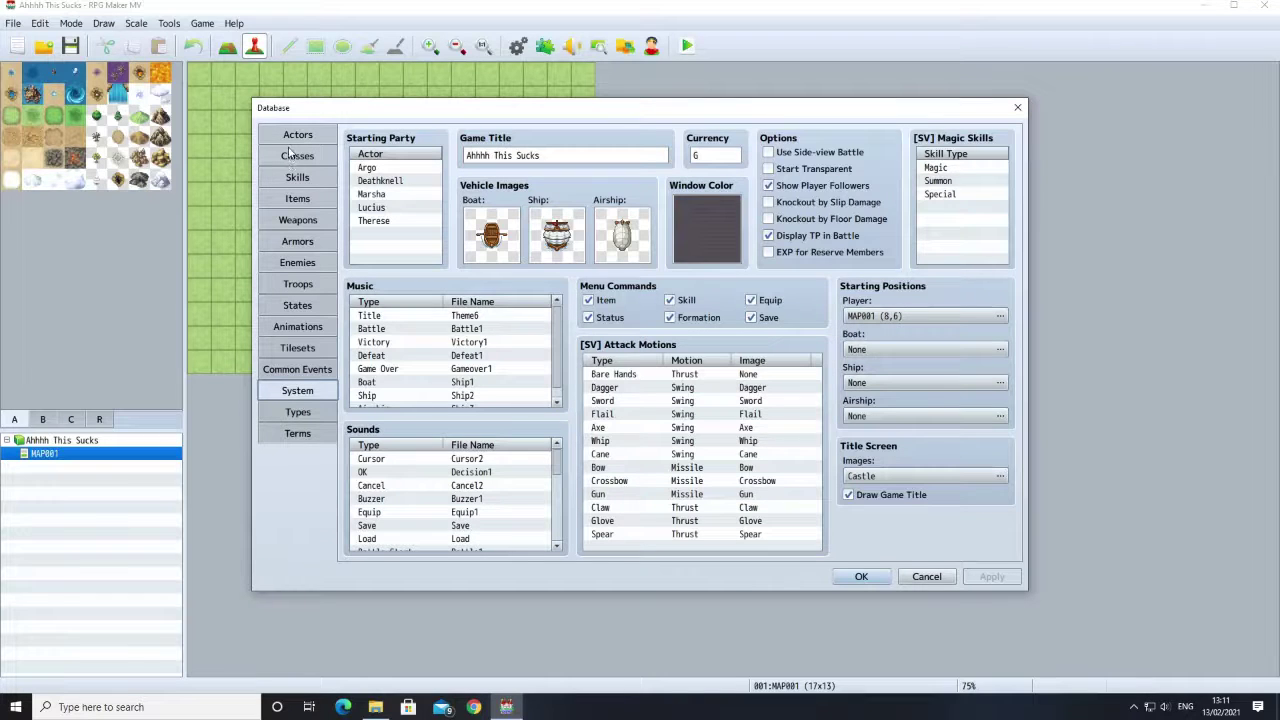
{"action": "left_click", "coordinate": [296, 176]}
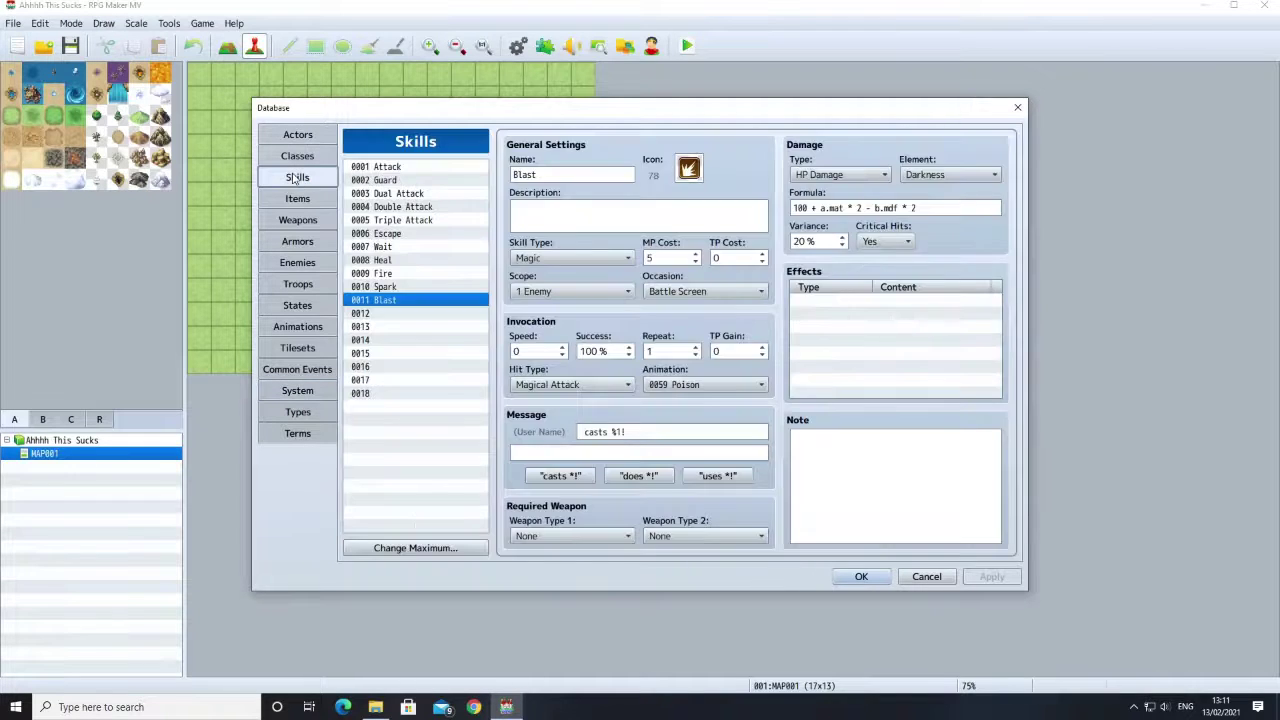
{"action": "left_click", "coordinate": [297, 199]}
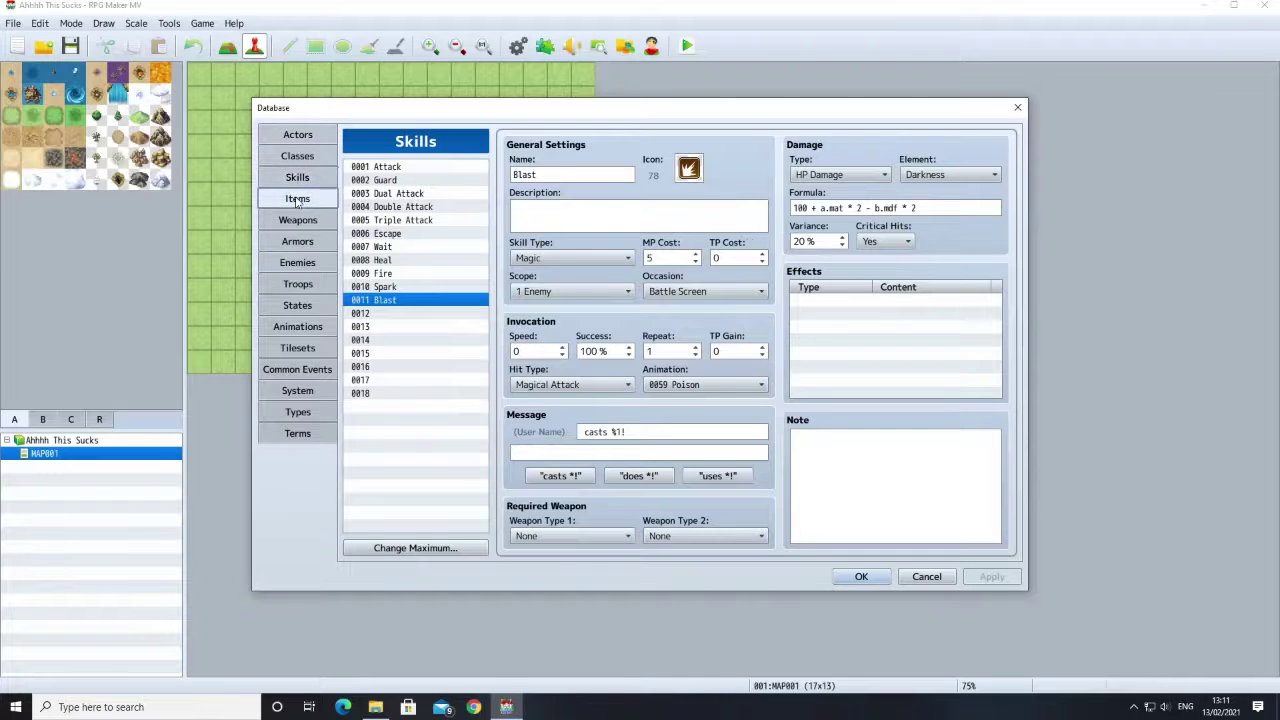
{"action": "left_click", "coordinate": [297, 220]}
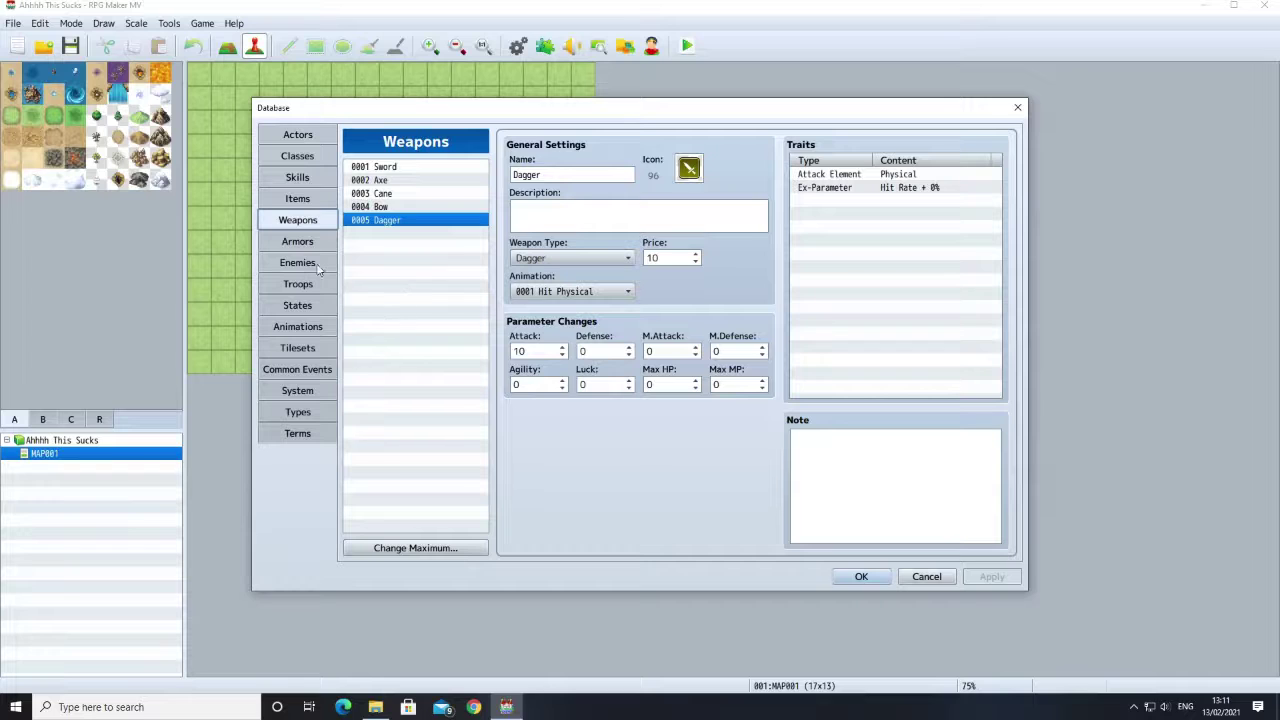
{"action": "left_click", "coordinate": [297, 245]}
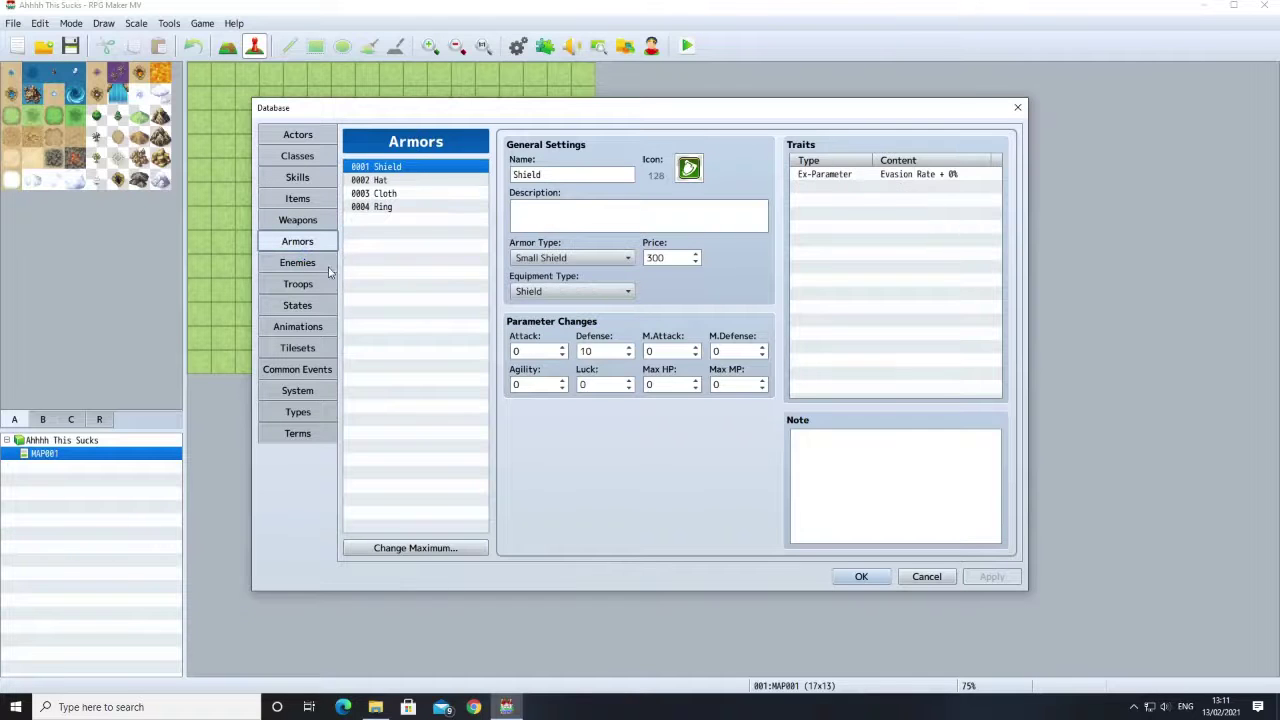
{"action": "left_click", "coordinate": [296, 156]}
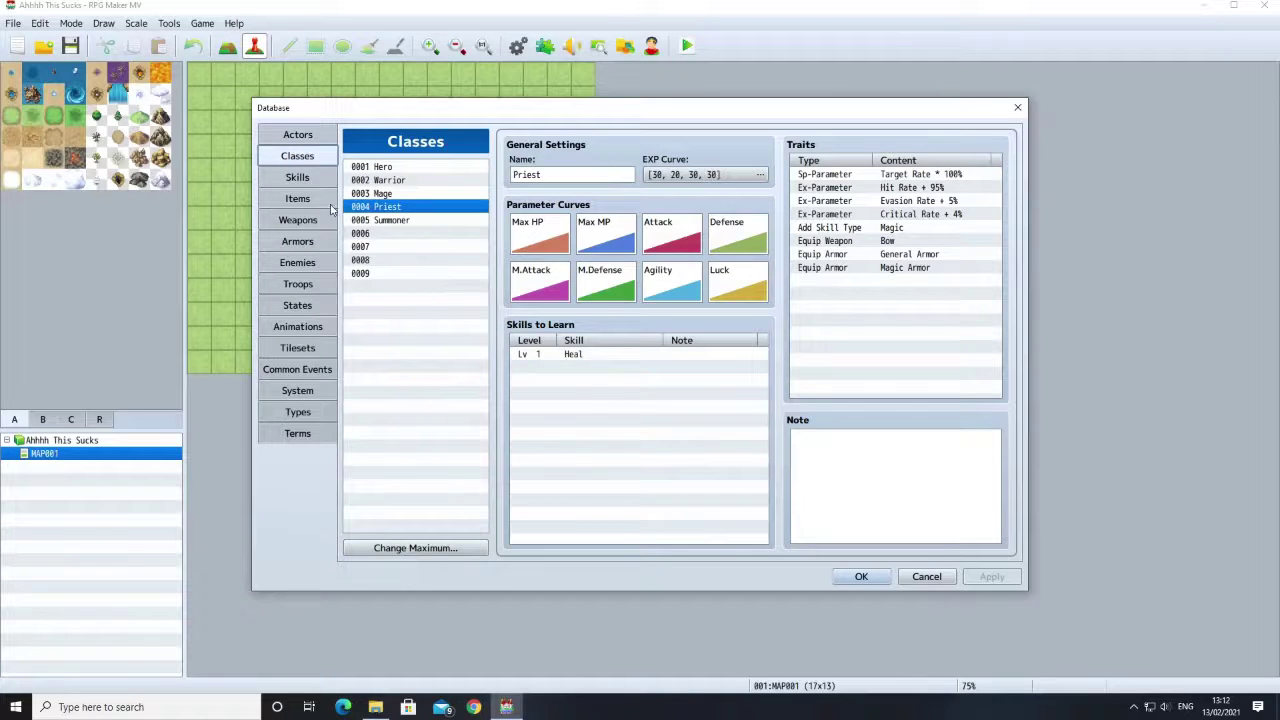
{"action": "left_click", "coordinate": [305, 141]}
{"action": "left_click", "coordinate": [310, 157]}
{"action": "left_click", "coordinate": [392, 234]}
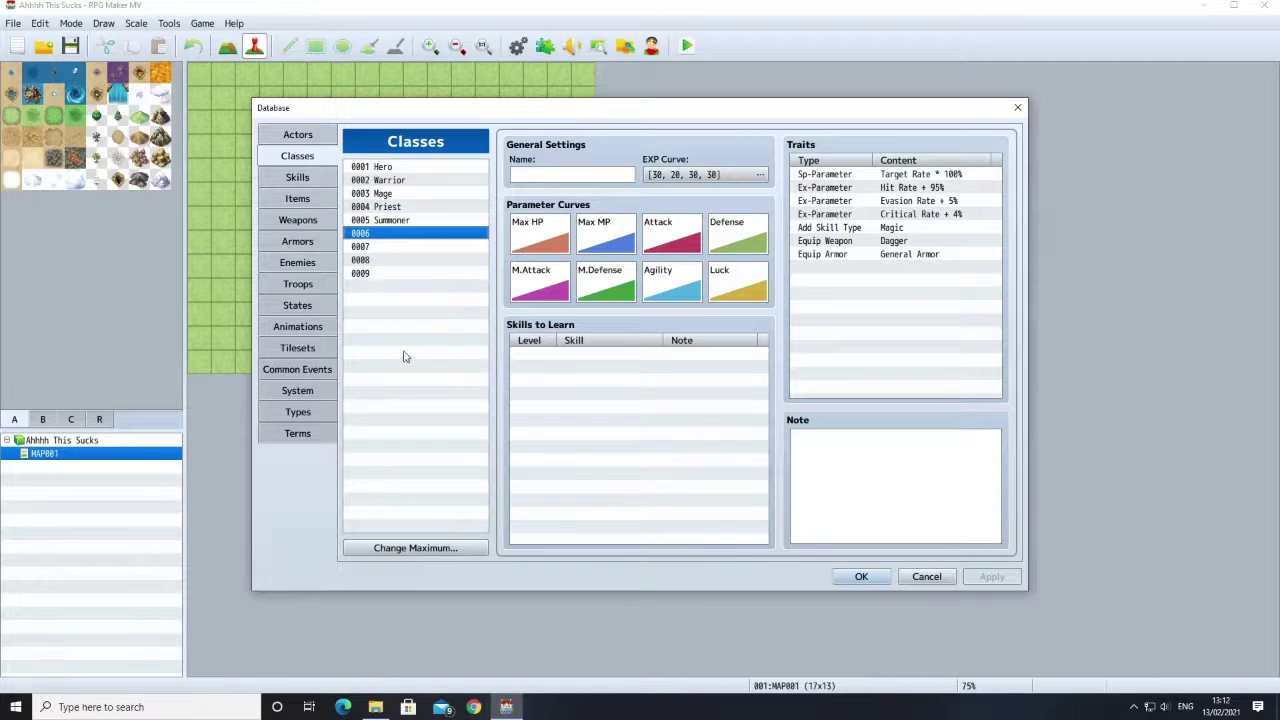
{"action": "left_click", "coordinate": [302, 137]}
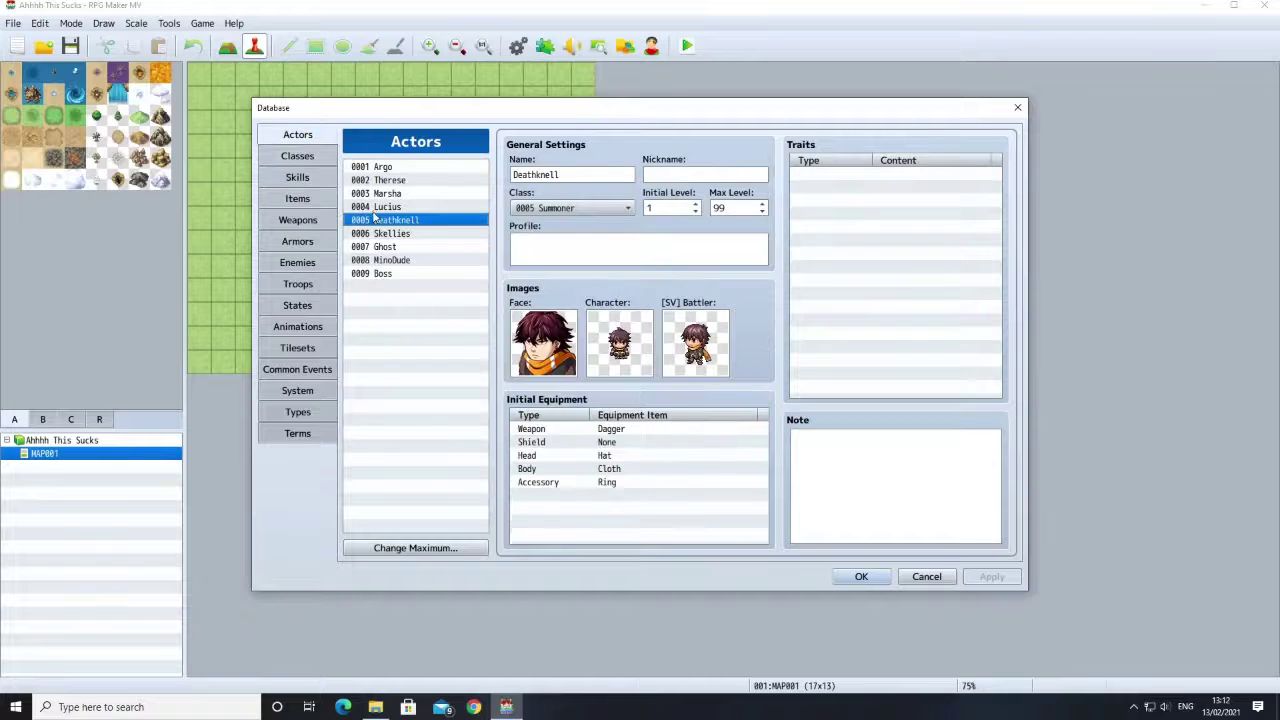
{"action": "left_click", "coordinate": [297, 178]}
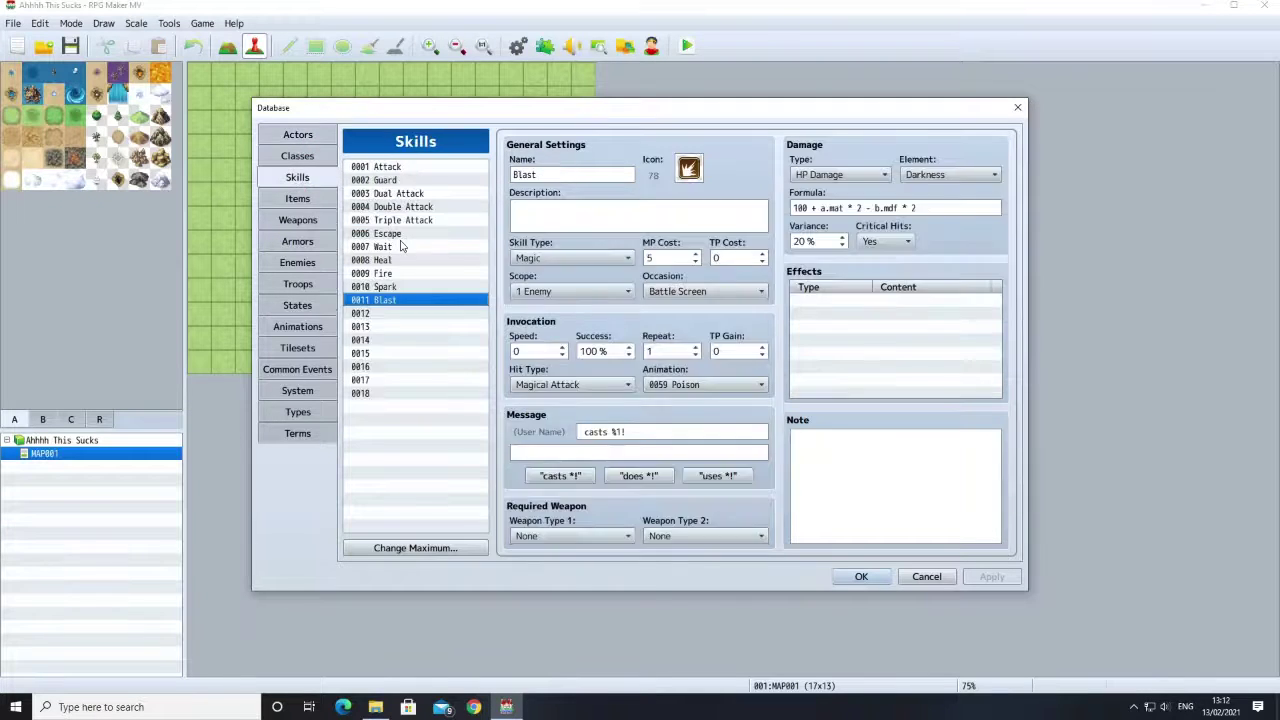